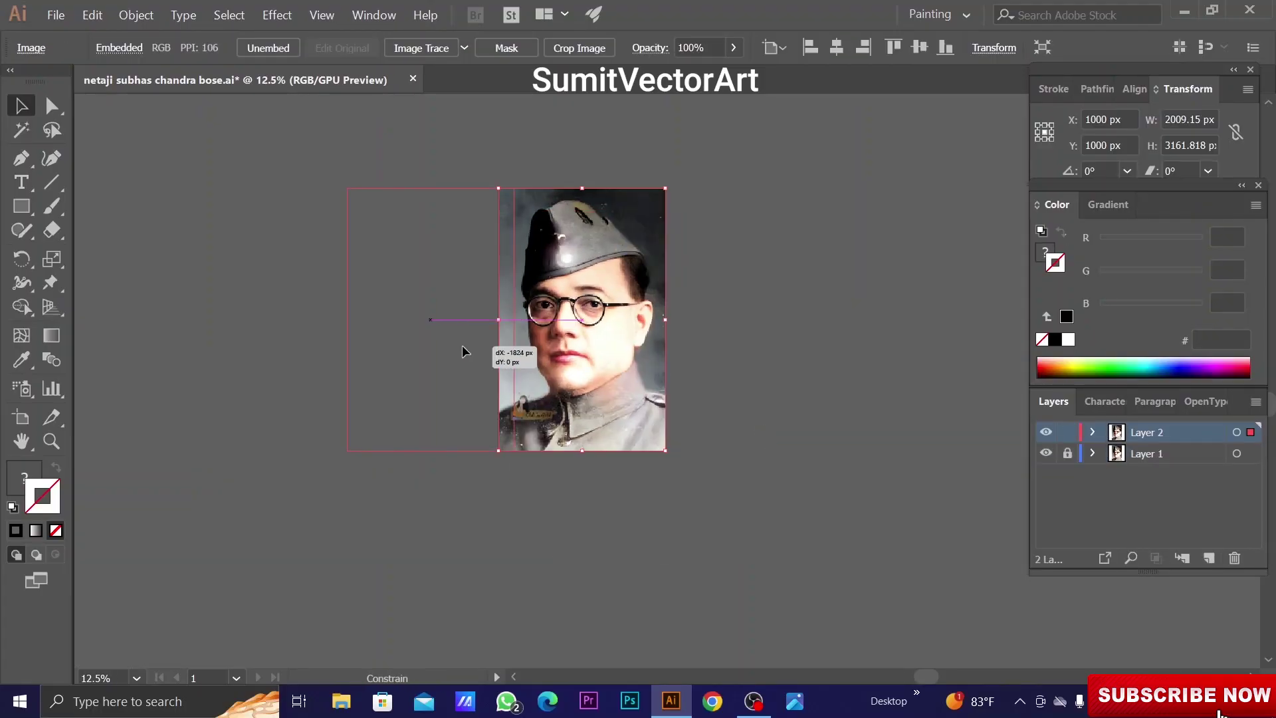
Duplicate the portrait beside the original, name the new layer Art, and zoom to the cap
{"action": "left_click_drag", "start_coordinate": [463, 351], "coordinate": [448, 351]}
{"action": "double_click", "coordinate": [1156, 433]}
{"action": "type", "text": "Art"}
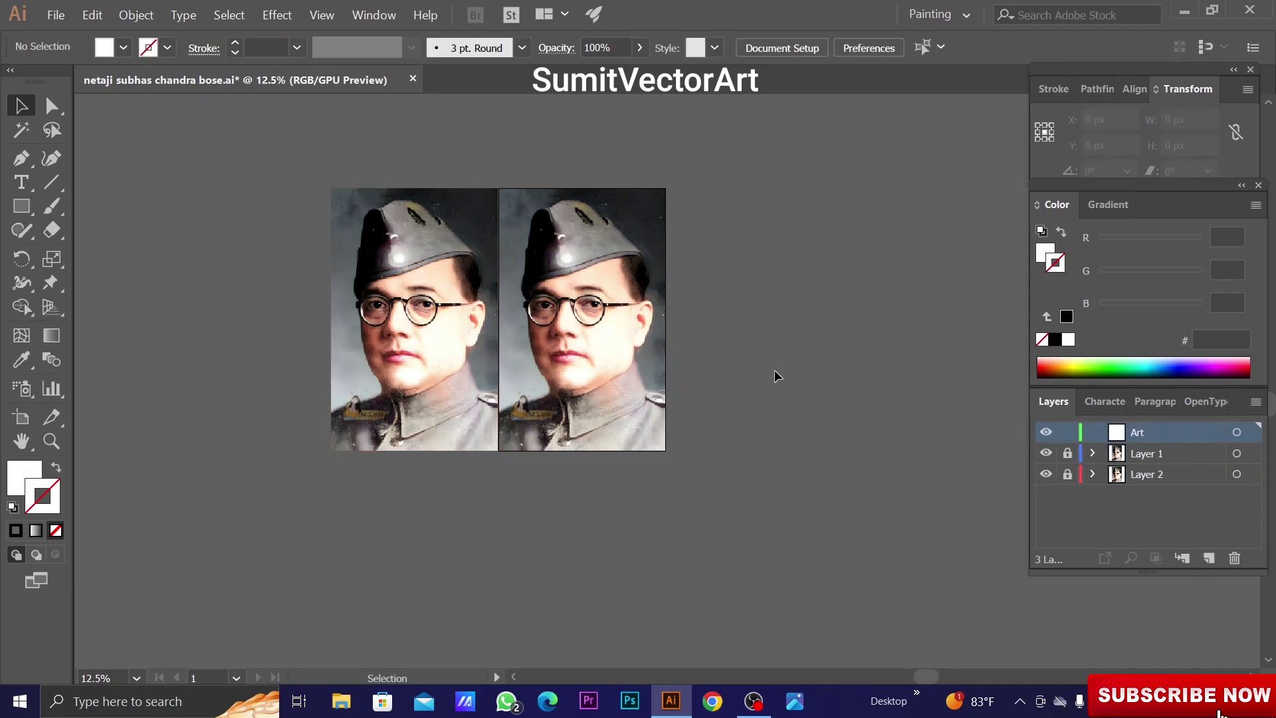
{"action": "key", "text": "ctrl+1"}
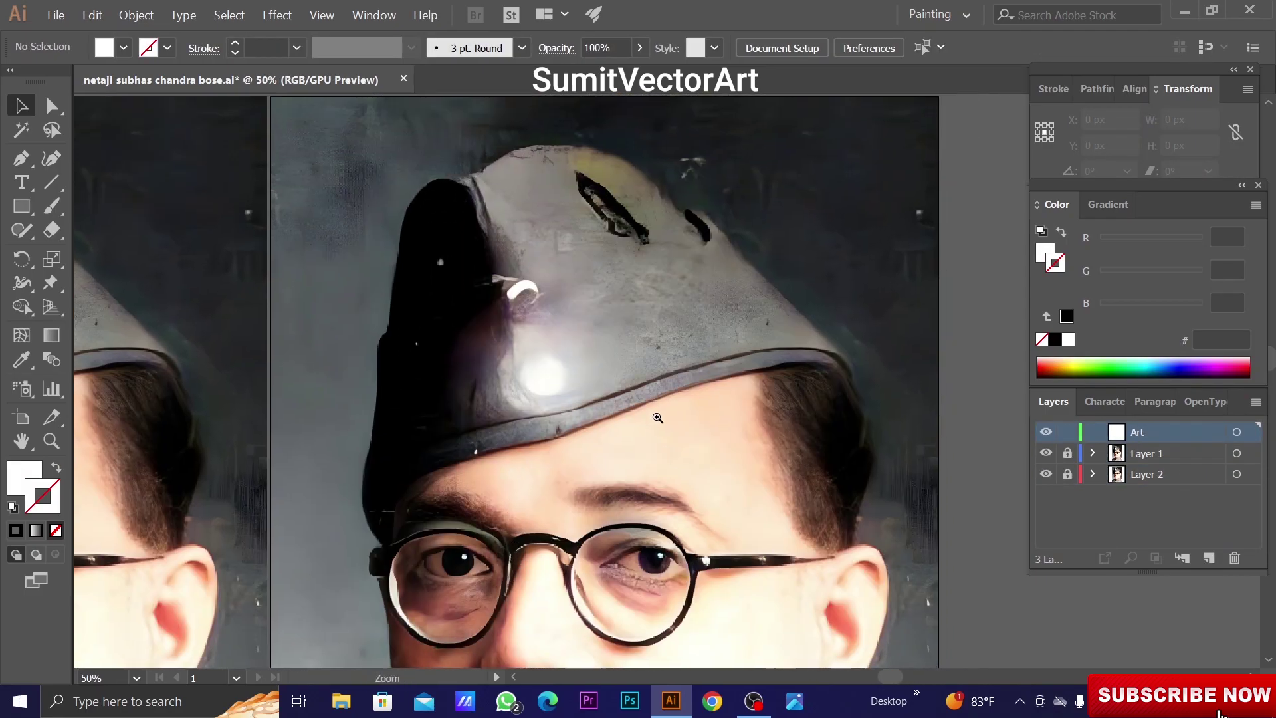
{"action": "left_click_drag", "start_coordinate": [775, 370], "coordinate": [756, 453]}
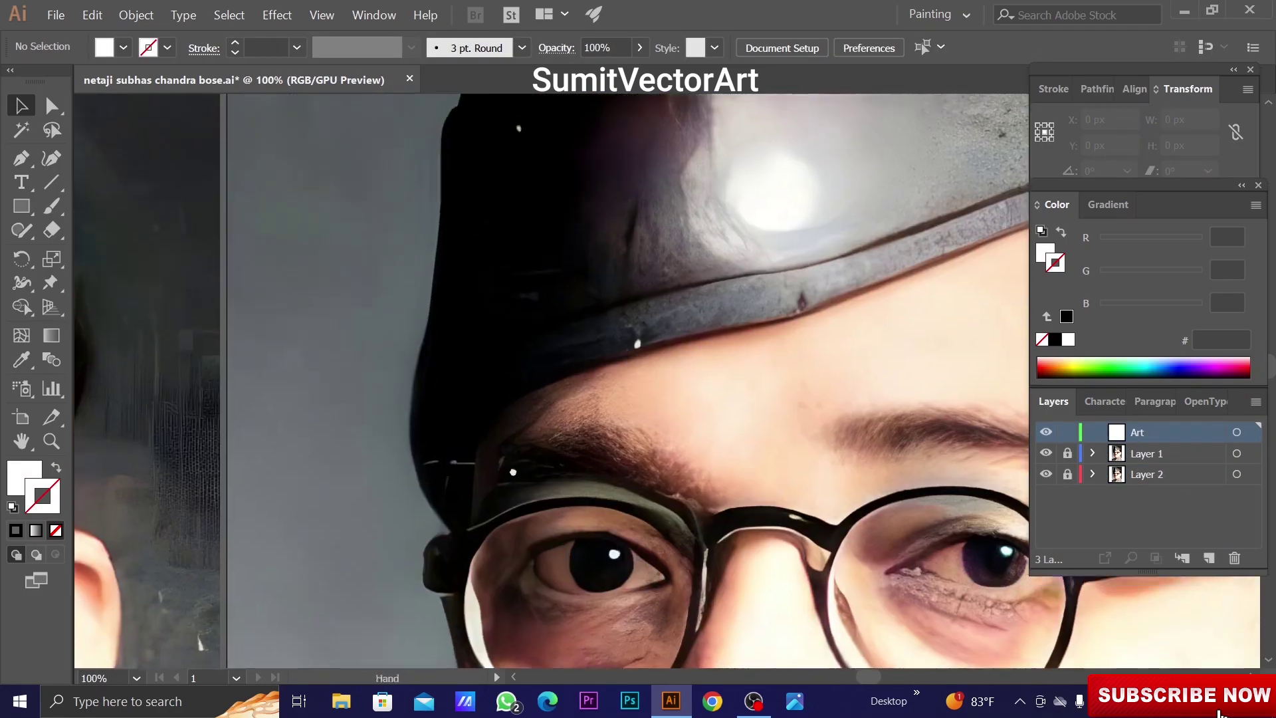
Start an unfilled, black-stroked Pen path at the cap's left edge
{"action": "key", "text": "p"}
{"action": "left_click", "coordinate": [476, 442]}
{"action": "key", "text": "ctrl+plus"}
{"action": "left_click", "coordinate": [669, 458]}
{"action": "left_click", "coordinate": [637, 463]}
{"action": "scroll", "coordinate": [587, 454], "scroll_direction": "up", "scroll_amount": 3}
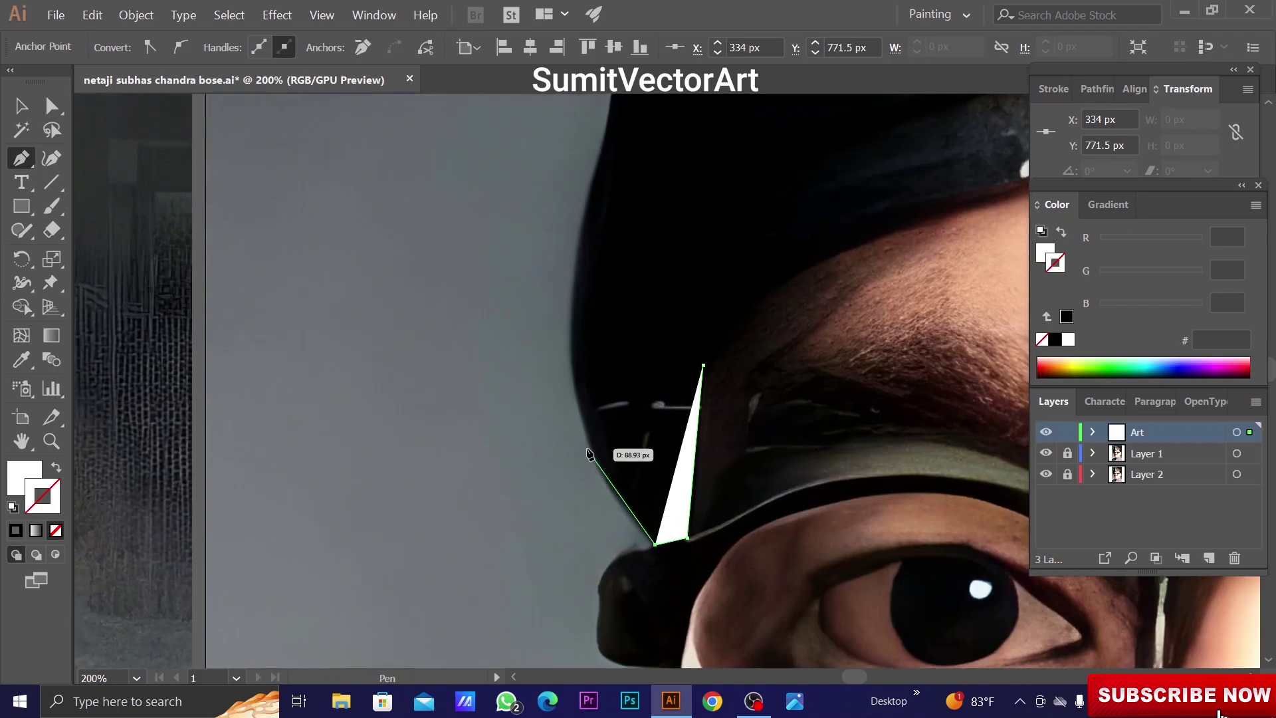
{"action": "left_click", "coordinate": [12, 506]}
{"action": "left_click", "coordinate": [55, 529]}
{"action": "scroll", "coordinate": [427, 550], "scroll_direction": "up", "scroll_amount": 2}
Add anchors up the cap's left side
{"action": "left_click", "coordinate": [391, 406]}
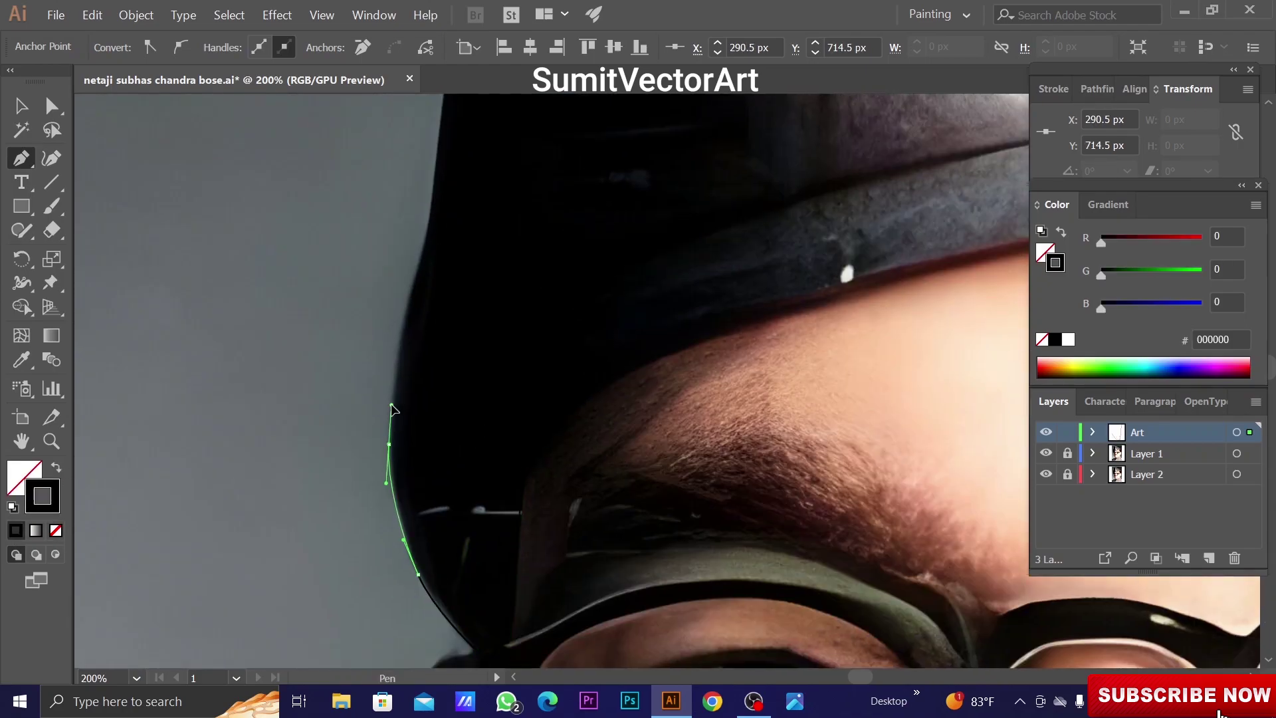
{"action": "scroll", "coordinate": [392, 411], "scroll_direction": "up", "scroll_amount": 2}
{"action": "scroll", "coordinate": [382, 439], "scroll_direction": "up", "scroll_amount": 2}
{"action": "scroll", "coordinate": [378, 492], "scroll_direction": "up", "scroll_amount": 2}
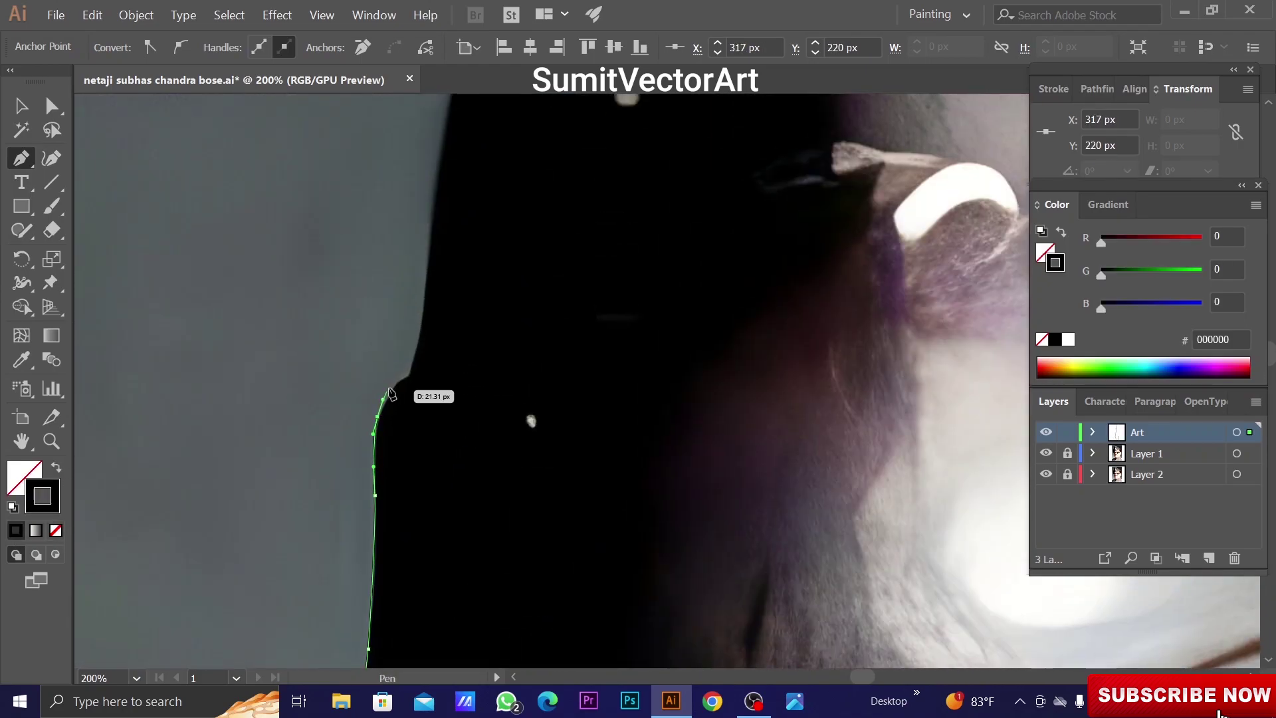
{"action": "scroll", "coordinate": [661, 370], "scroll_direction": "left", "scroll_amount": 3}
{"action": "key", "text": "ctrl+plus"}
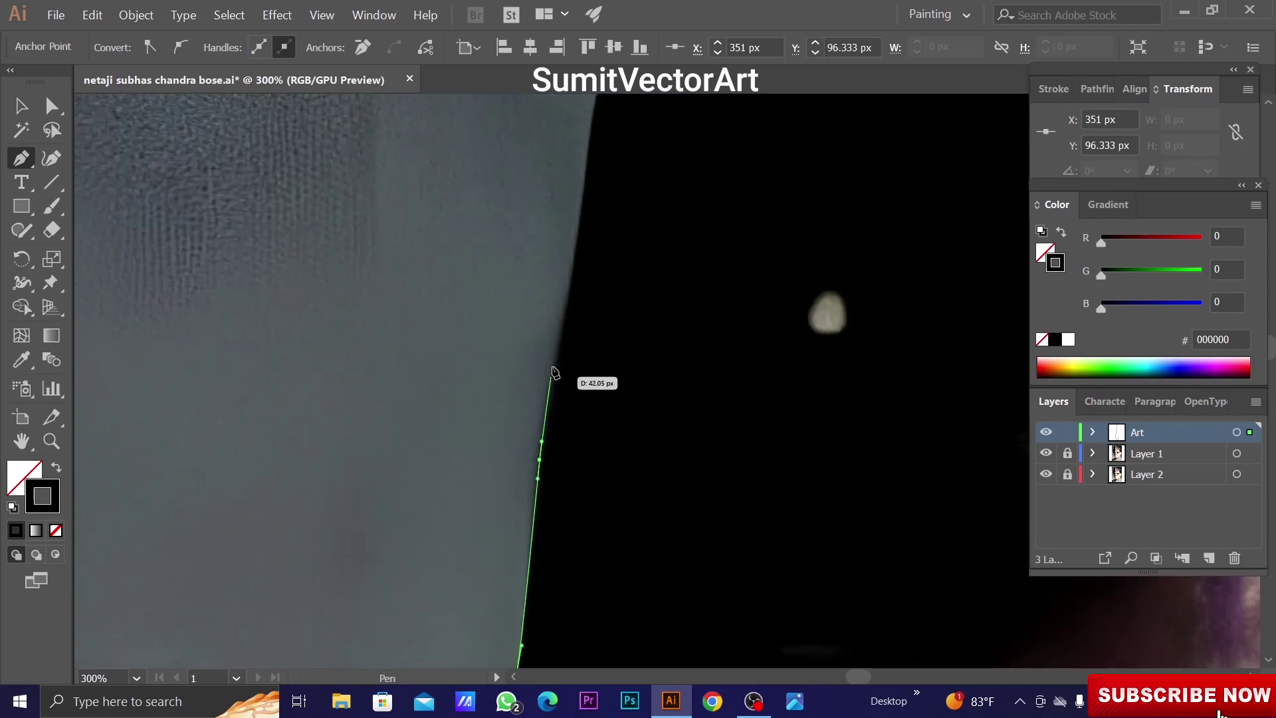
{"action": "scroll", "coordinate": [556, 372], "scroll_direction": "up", "scroll_amount": 3}
{"action": "scroll", "coordinate": [535, 392], "scroll_direction": "up", "scroll_amount": 3}
{"action": "left_click", "coordinate": [522, 429]}
{"action": "scroll", "coordinate": [522, 439], "scroll_direction": "up", "scroll_amount": 2}
{"action": "scroll", "coordinate": [526, 403], "scroll_direction": "up", "scroll_amount": 2}
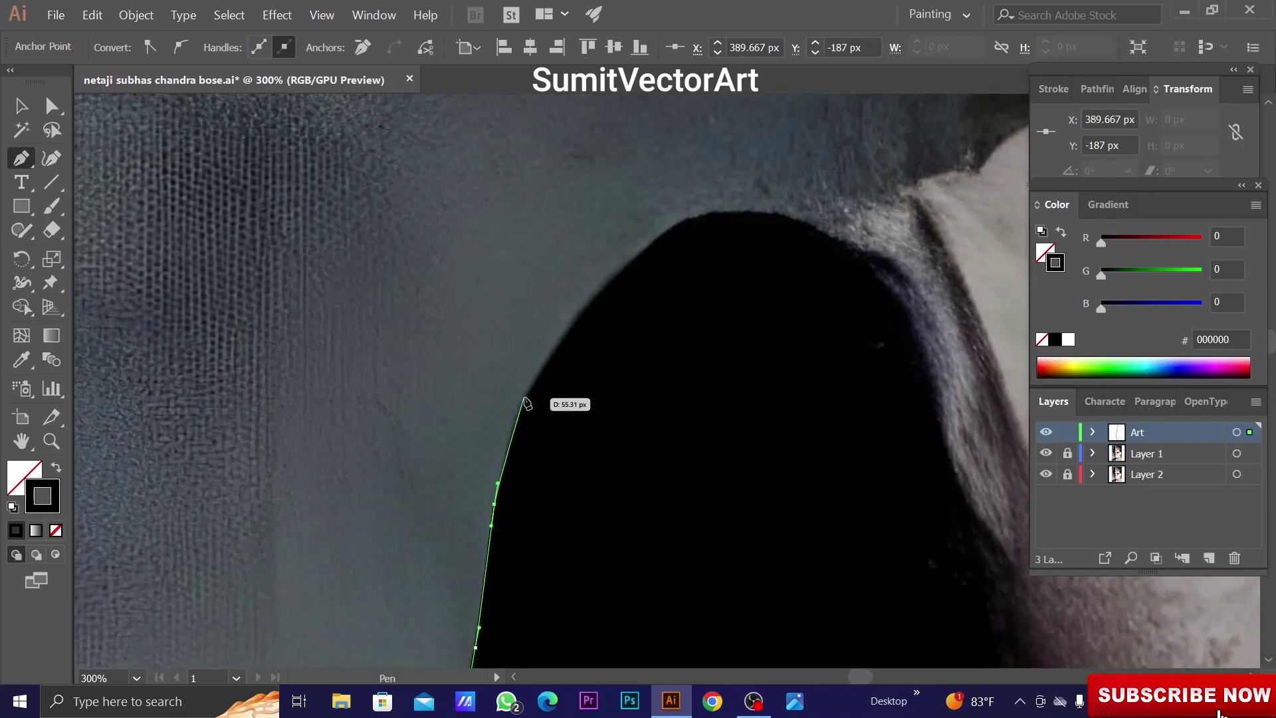
{"action": "left_click", "coordinate": [526, 403]}
{"action": "scroll", "coordinate": [565, 345], "scroll_direction": "right", "scroll_amount": 3}
Continue the outline over the rounded cap top and its slope with curved anchors
{"action": "left_click", "coordinate": [584, 305]}
{"action": "scroll", "coordinate": [585, 345], "scroll_direction": "up", "scroll_amount": 3}
{"action": "left_click", "coordinate": [556, 370]}
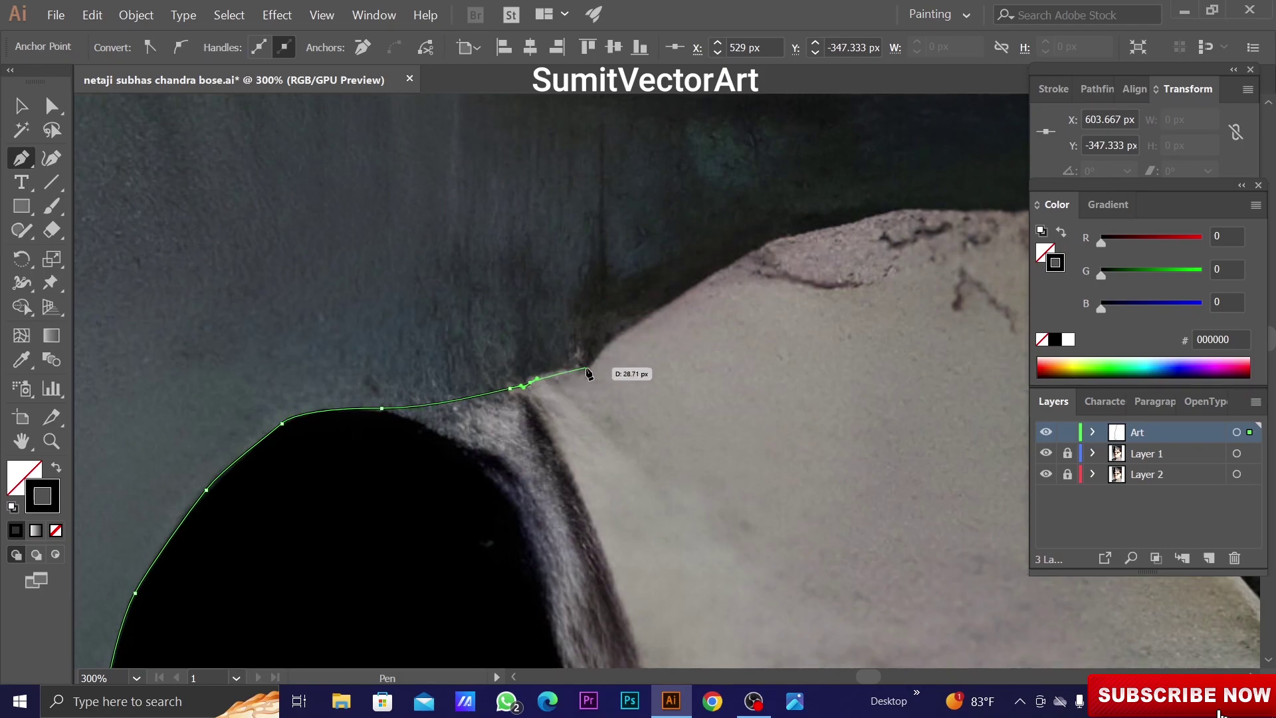
{"action": "left_click_drag", "start_coordinate": [587, 369], "coordinate": [597, 358]}
{"action": "scroll", "coordinate": [588, 399], "scroll_direction": "up", "scroll_amount": 3}
{"action": "scroll", "coordinate": [643, 400], "scroll_direction": "up", "scroll_amount": 3}
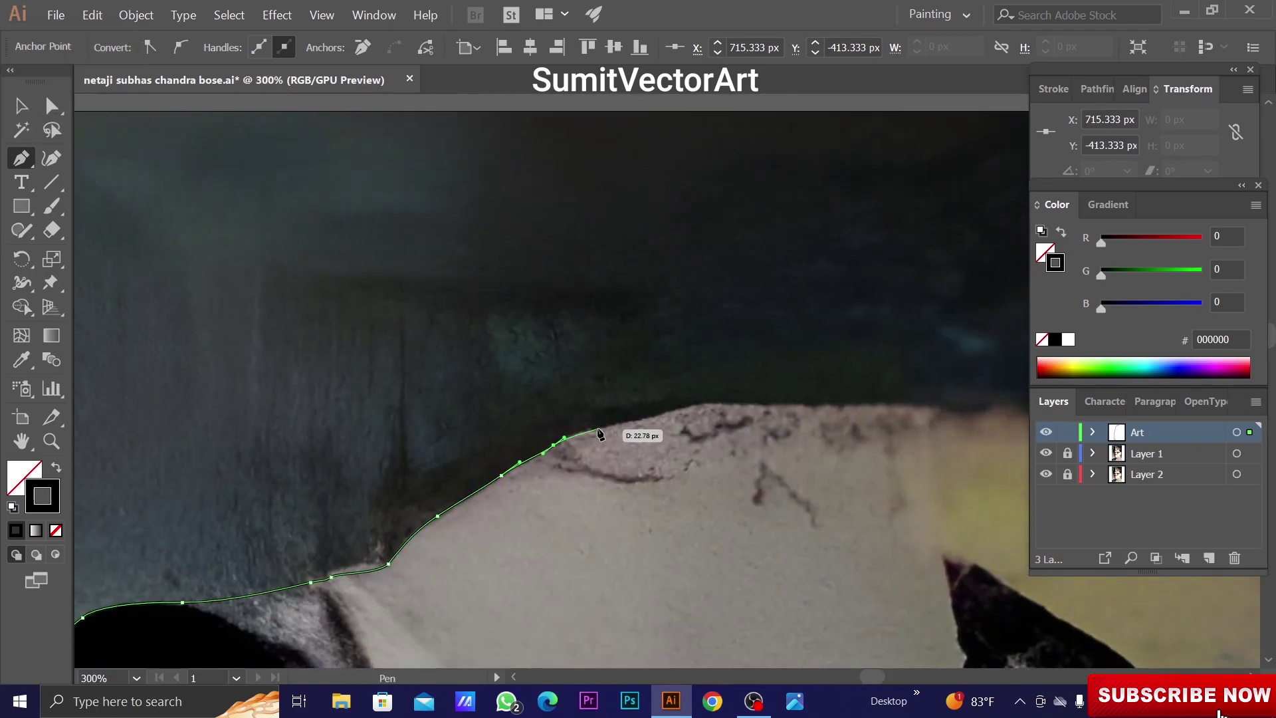
{"action": "left_click", "coordinate": [615, 442]}
{"action": "left_click_drag", "start_coordinate": [627, 425], "coordinate": [707, 430]}
{"action": "scroll", "coordinate": [705, 418], "scroll_direction": "down", "scroll_amount": 3}
{"action": "scroll", "coordinate": [703, 401], "scroll_direction": "down", "scroll_amount": 3}
Carry the outline down the cap's right side and back along the lower brim edge
{"action": "left_click", "coordinate": [770, 427]}
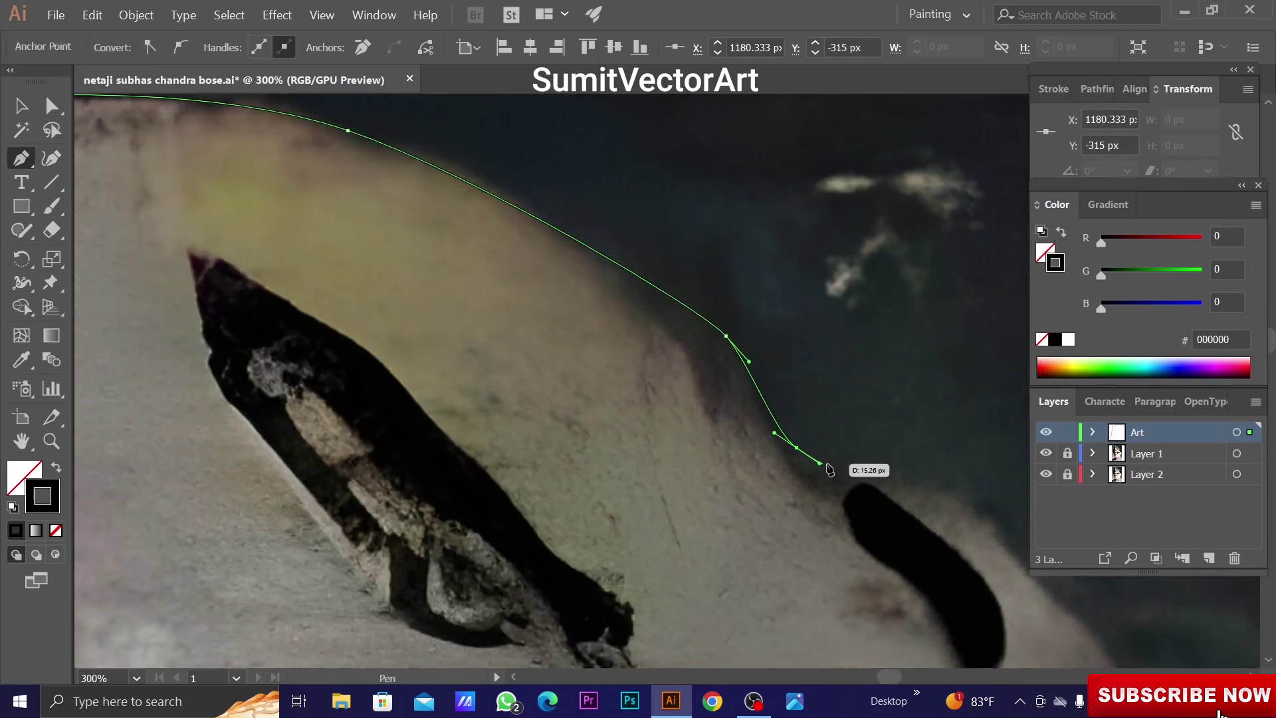
{"action": "scroll", "coordinate": [731, 425], "scroll_direction": "down", "scroll_amount": 3}
{"action": "left_click", "coordinate": [735, 441]}
{"action": "scroll", "coordinate": [738, 425], "scroll_direction": "down", "scroll_amount": 3}
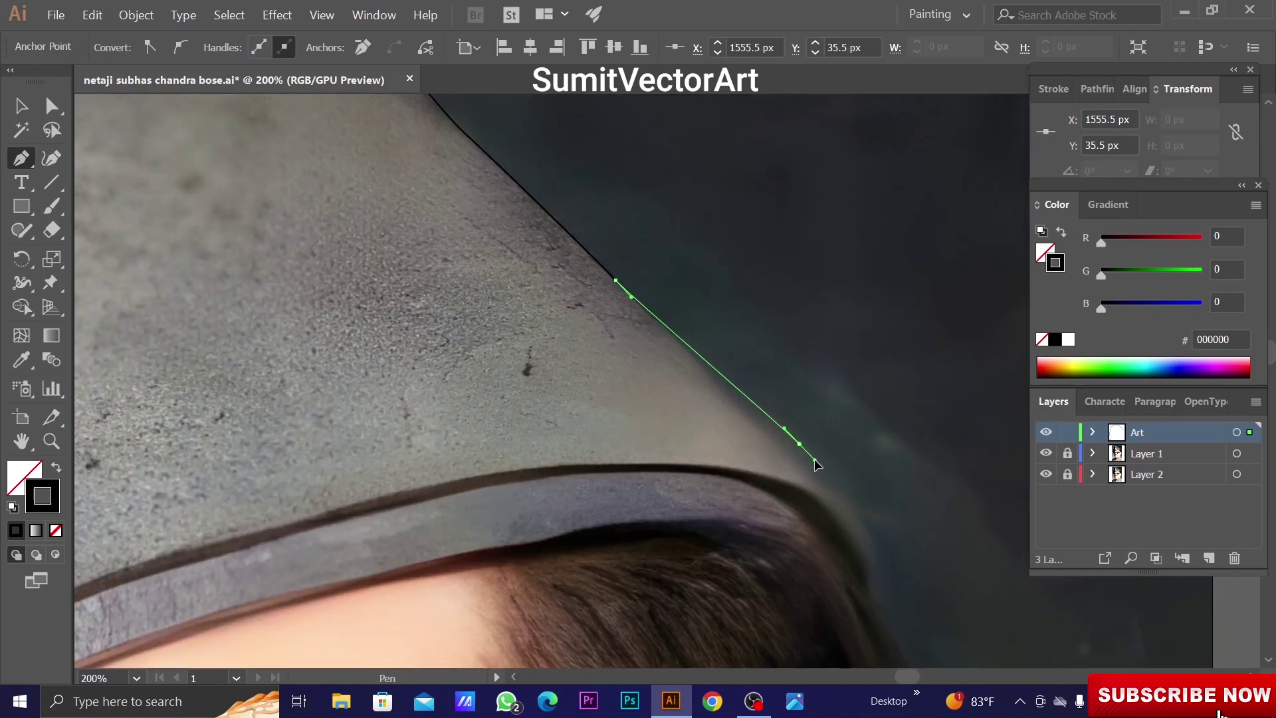
{"action": "scroll", "coordinate": [816, 463], "scroll_direction": "down", "scroll_amount": 3}
{"action": "left_click_drag", "start_coordinate": [789, 404], "coordinate": [801, 492]}
{"action": "scroll", "coordinate": [731, 412], "scroll_direction": "left", "scroll_amount": 3}
{"action": "left_click", "coordinate": [712, 399]}
{"action": "scroll", "coordinate": [598, 406], "scroll_direction": "left", "scroll_amount": 5}
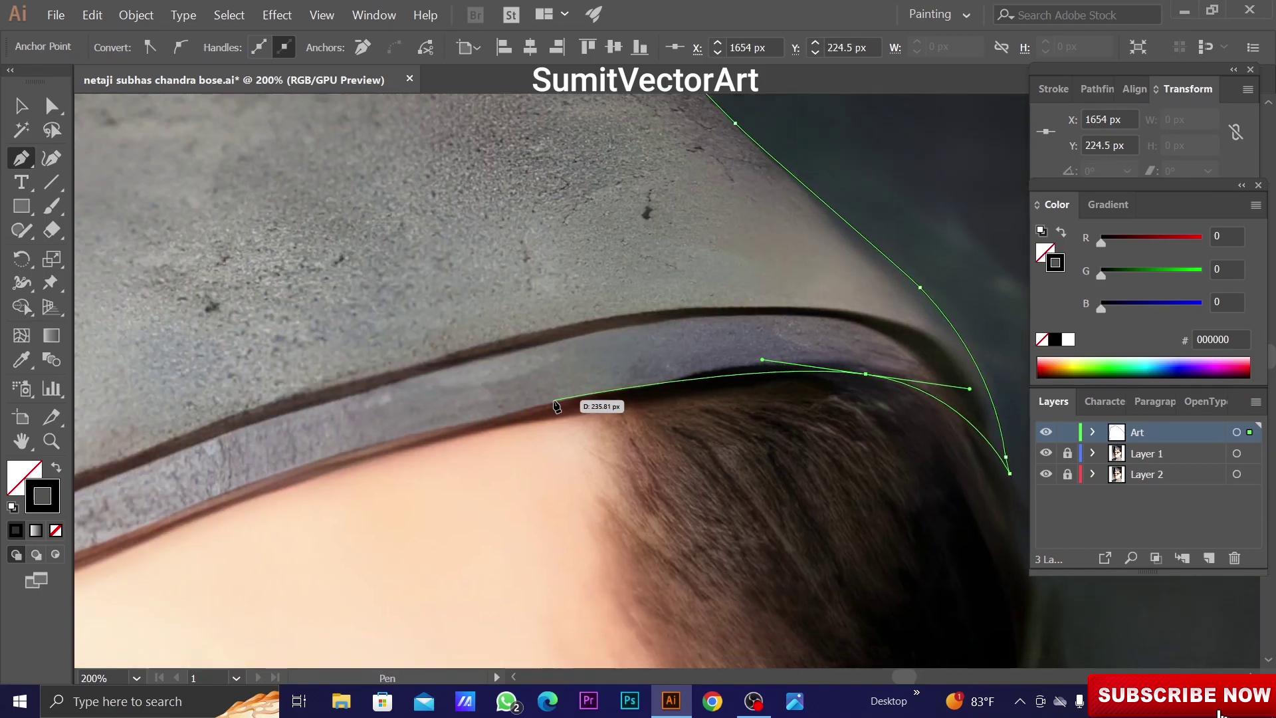
{"action": "left_click_drag", "start_coordinate": [770, 366], "coordinate": [738, 382]}
{"action": "scroll", "coordinate": [485, 440], "scroll_direction": "up", "scroll_amount": 3}
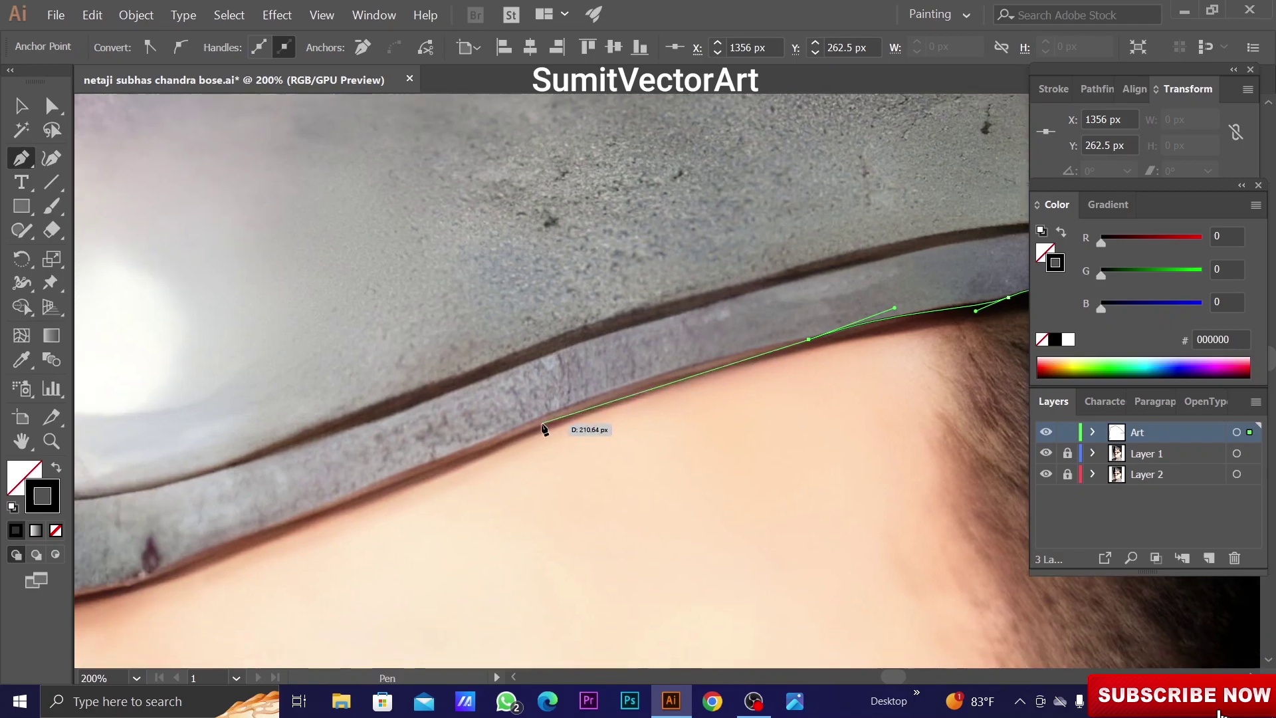
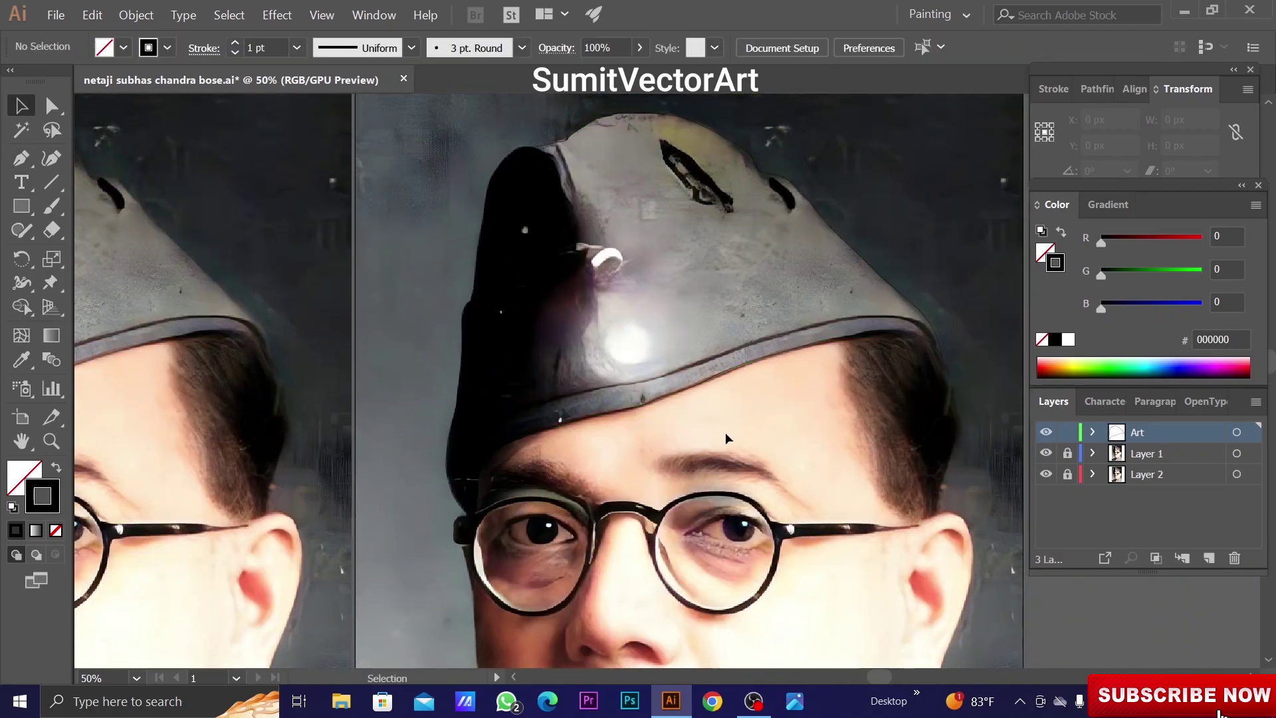
Fill the cap with solid black, deselect it and switch to Outline view
{"action": "key", "text": "shift+x"}
{"action": "key", "text": "ctrl+shift+a"}
{"action": "left_click", "coordinate": [617, 378], "text": "ctrl"}
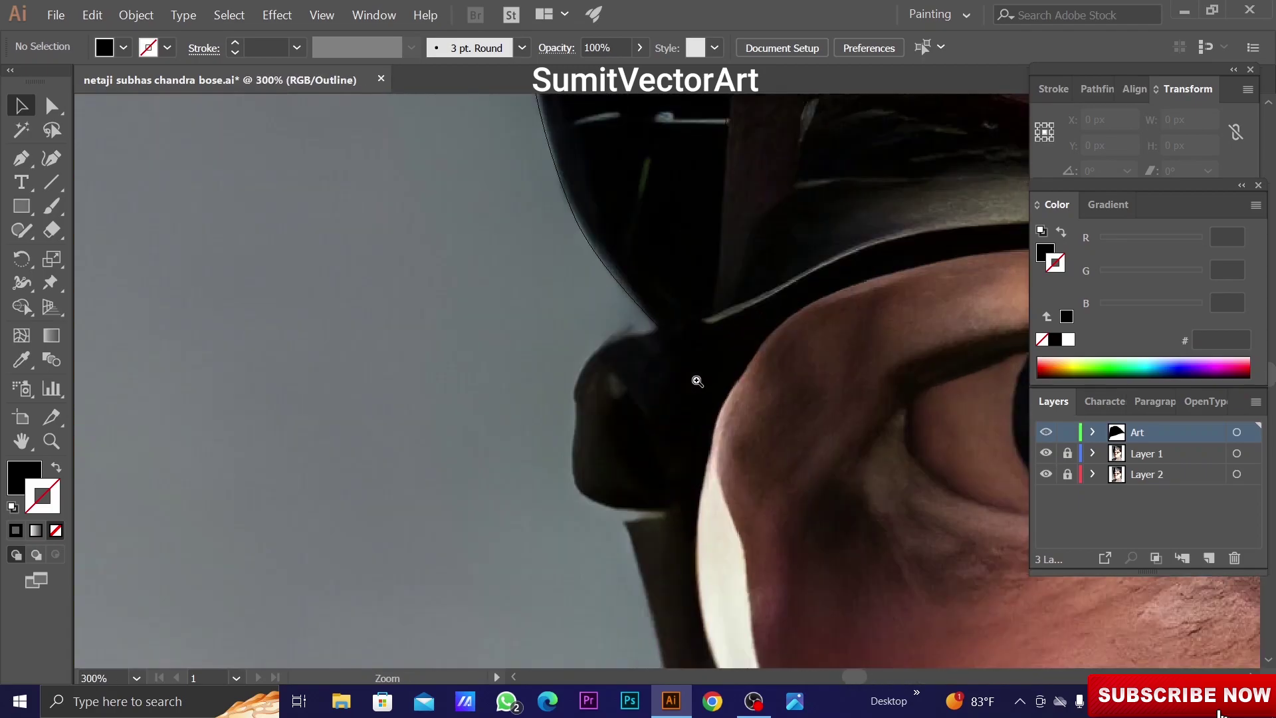
{"action": "key", "text": "ctrl+y"}
Pen-trace the glasses' outer frame from the left hinge around the left lens to the bridge
{"action": "key", "text": "p"}
{"action": "left_click", "coordinate": [650, 385]}
{"action": "left_click", "coordinate": [522, 550], "text": "ctrl+alt"}
{"action": "left_click", "coordinate": [541, 497], "text": "ctrl+alt"}
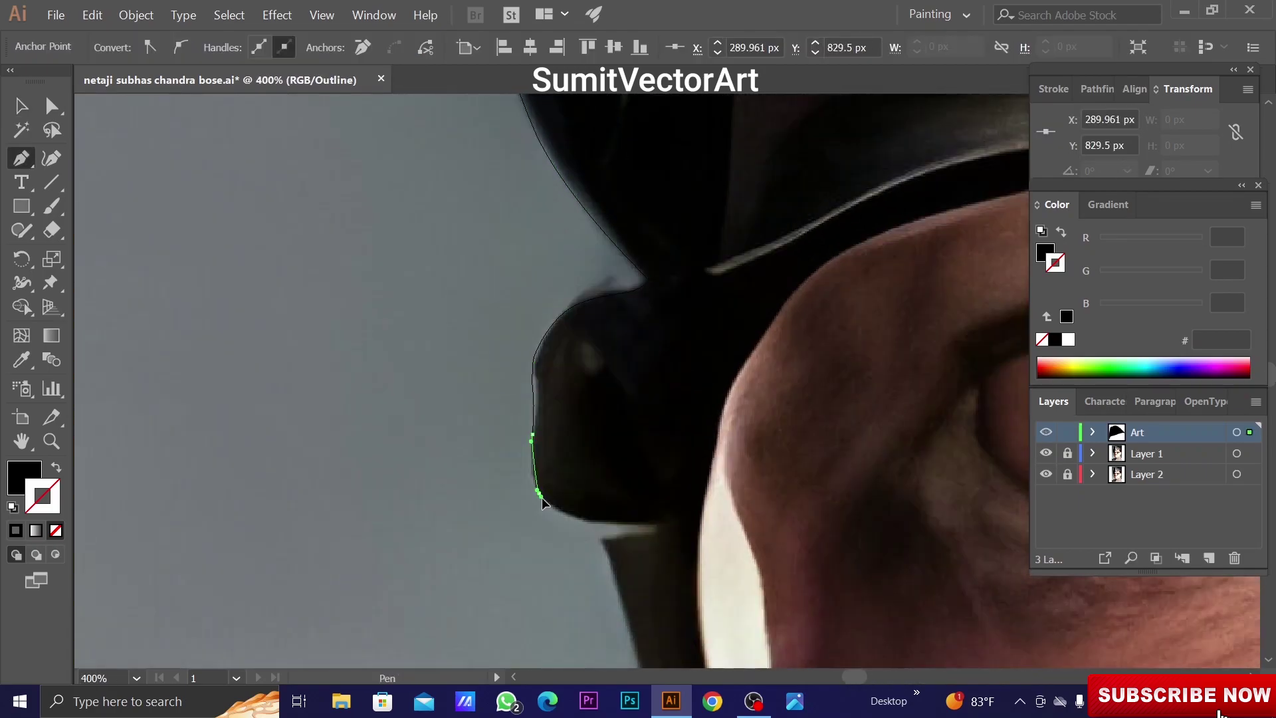
{"action": "left_click", "coordinate": [627, 489], "text": "ctrl+alt"}
{"action": "left_click", "coordinate": [720, 399], "text": "ctrl+alt"}
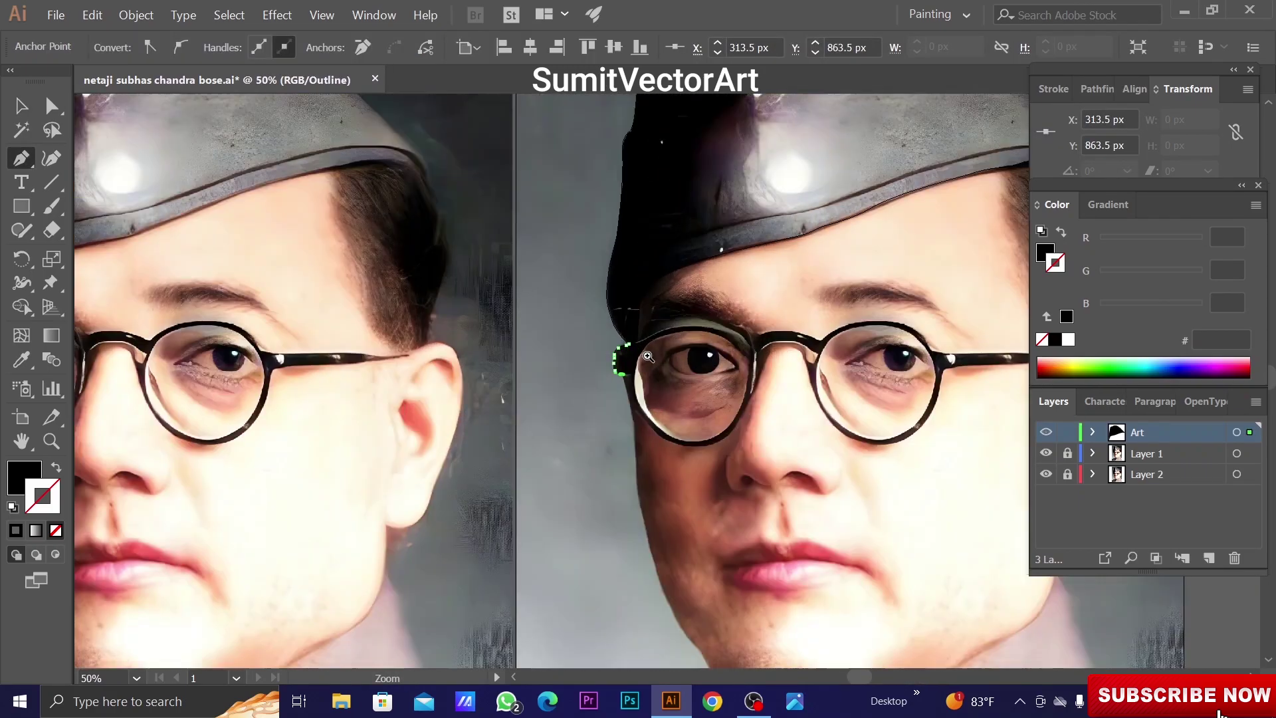
{"action": "left_click", "coordinate": [599, 372], "text": "ctrl"}
{"action": "left_click_drag", "start_coordinate": [748, 556], "coordinate": [588, 515]}
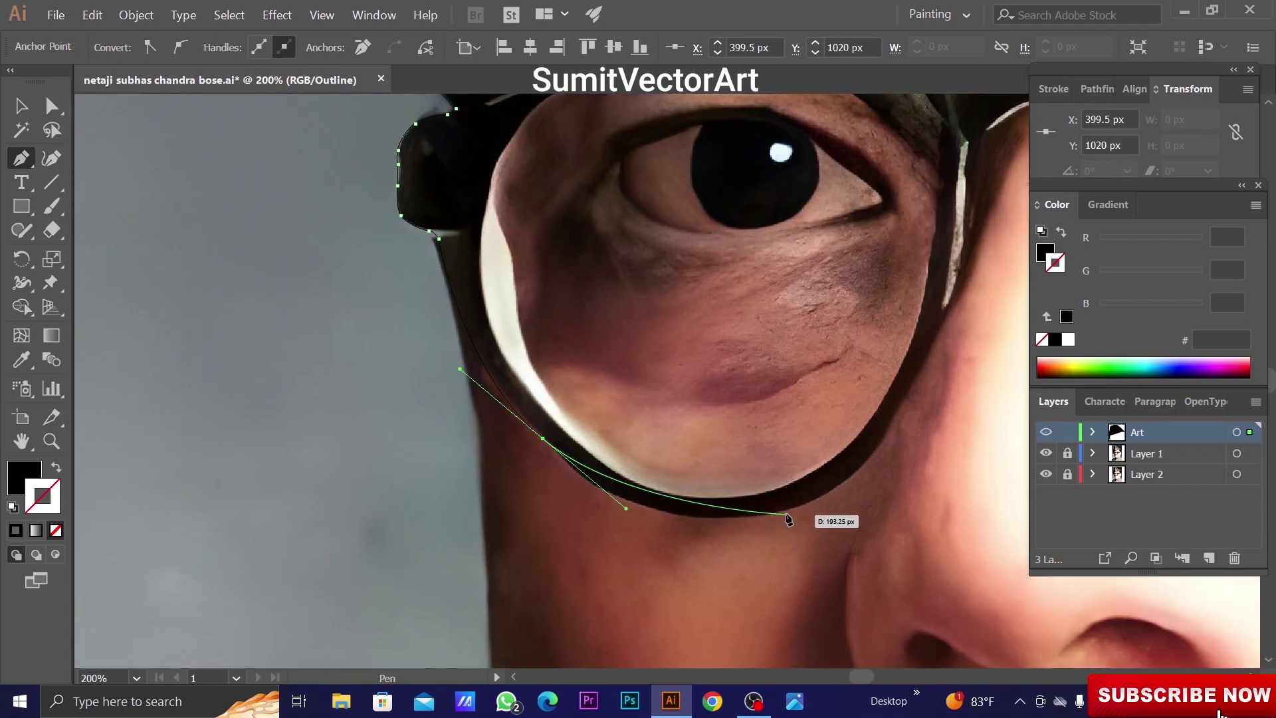
{"action": "left_click", "coordinate": [665, 530]}
{"action": "left_click_drag", "start_coordinate": [912, 485], "coordinate": [839, 585]}
{"action": "left_click", "coordinate": [688, 606]}
{"action": "left_click", "coordinate": [846, 389]}
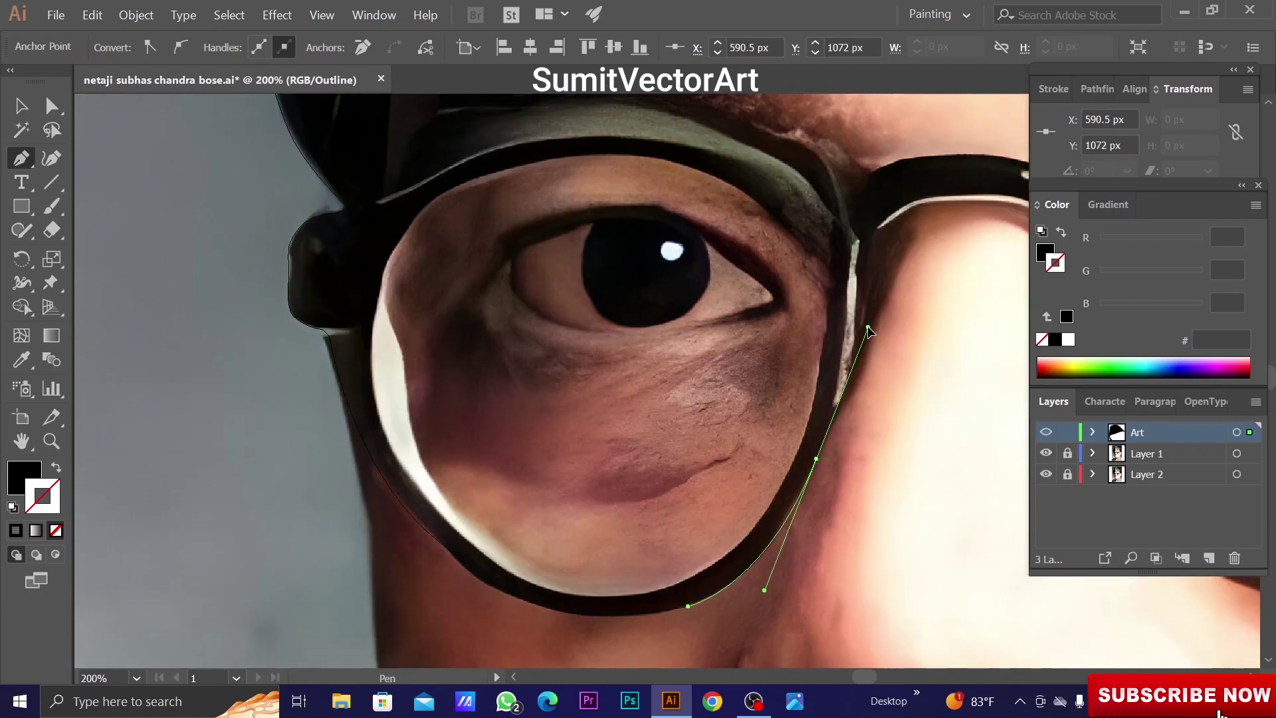
{"action": "left_click_drag", "start_coordinate": [855, 336], "coordinate": [723, 440]}
{"action": "left_click_drag", "start_coordinate": [742, 352], "coordinate": [701, 459]}
{"action": "left_click", "coordinate": [700, 459]}
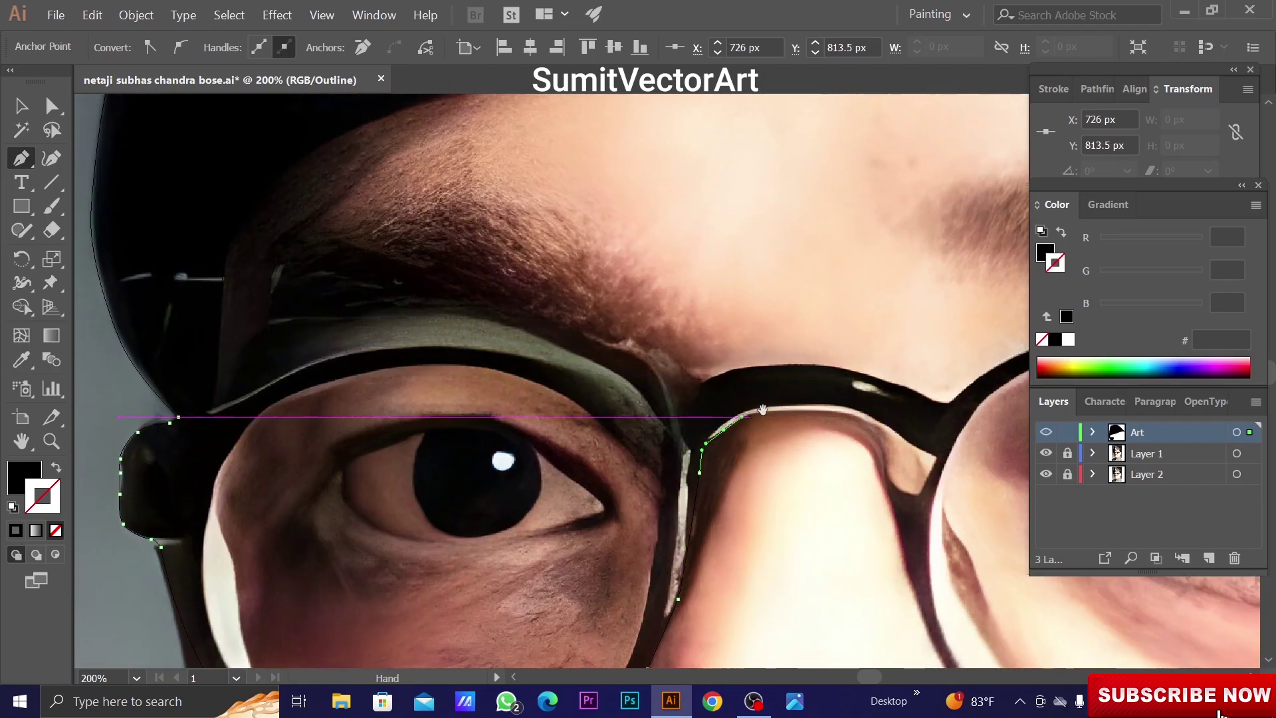
{"action": "left_click_drag", "start_coordinate": [763, 410], "coordinate": [700, 400]}
{"action": "left_click_drag", "start_coordinate": [769, 419], "coordinate": [833, 438]}
Continue the outer outline around the right lens and along the temple arm to its tip
{"action": "scroll", "coordinate": [692, 412], "scroll_direction": "down", "scroll_amount": 1}
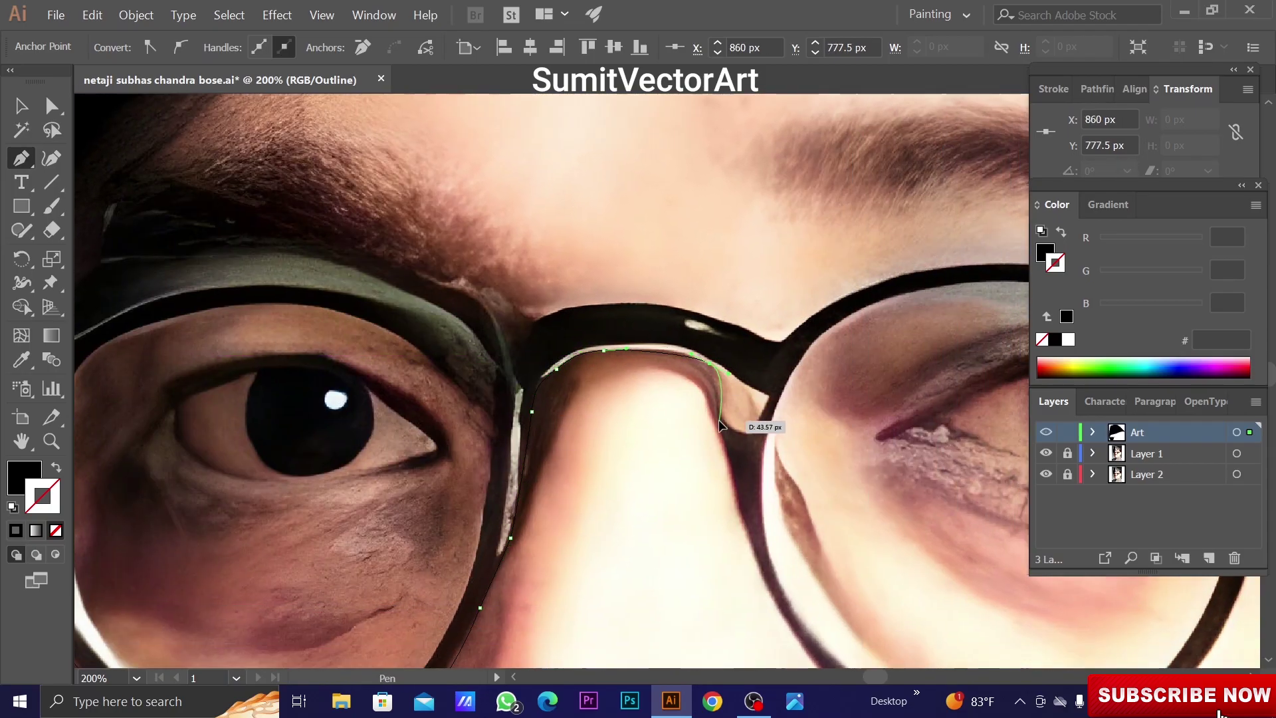
{"action": "scroll", "coordinate": [691, 405], "scroll_direction": "down", "scroll_amount": 4}
{"action": "scroll", "coordinate": [693, 392], "scroll_direction": "down", "scroll_amount": 2}
{"action": "scroll", "coordinate": [692, 392], "scroll_direction": "up", "scroll_amount": 4}
{"action": "scroll", "coordinate": [693, 392], "scroll_direction": "up", "scroll_amount": 3}
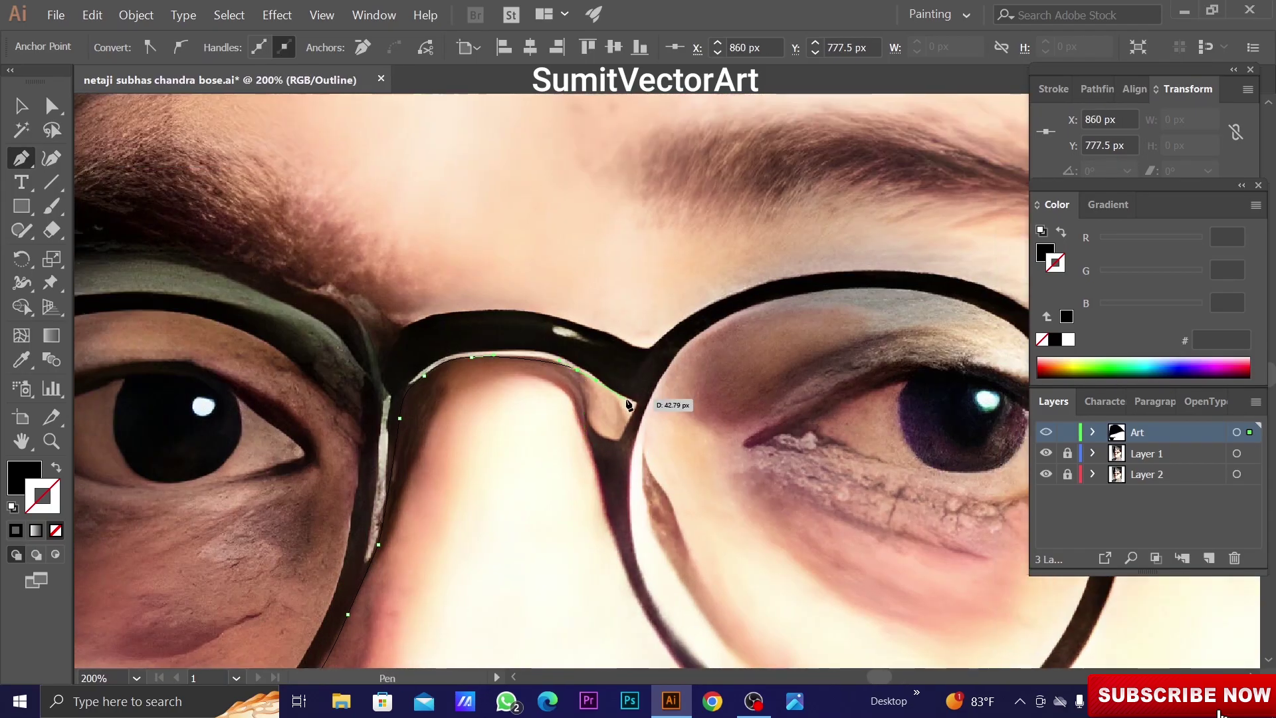
{"action": "scroll", "coordinate": [603, 380], "scroll_direction": "down", "scroll_amount": 1}
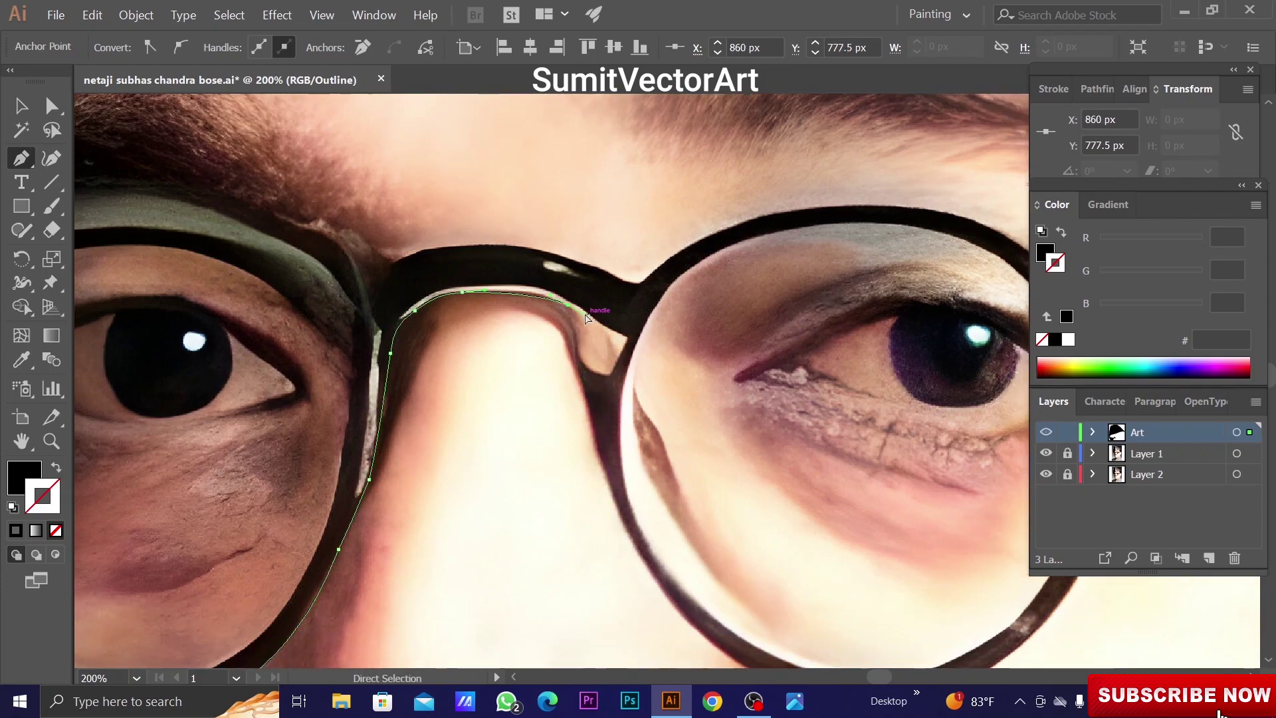
{"action": "scroll", "coordinate": [580, 339], "scroll_direction": "down", "scroll_amount": 3}
{"action": "left_click", "coordinate": [595, 457]}
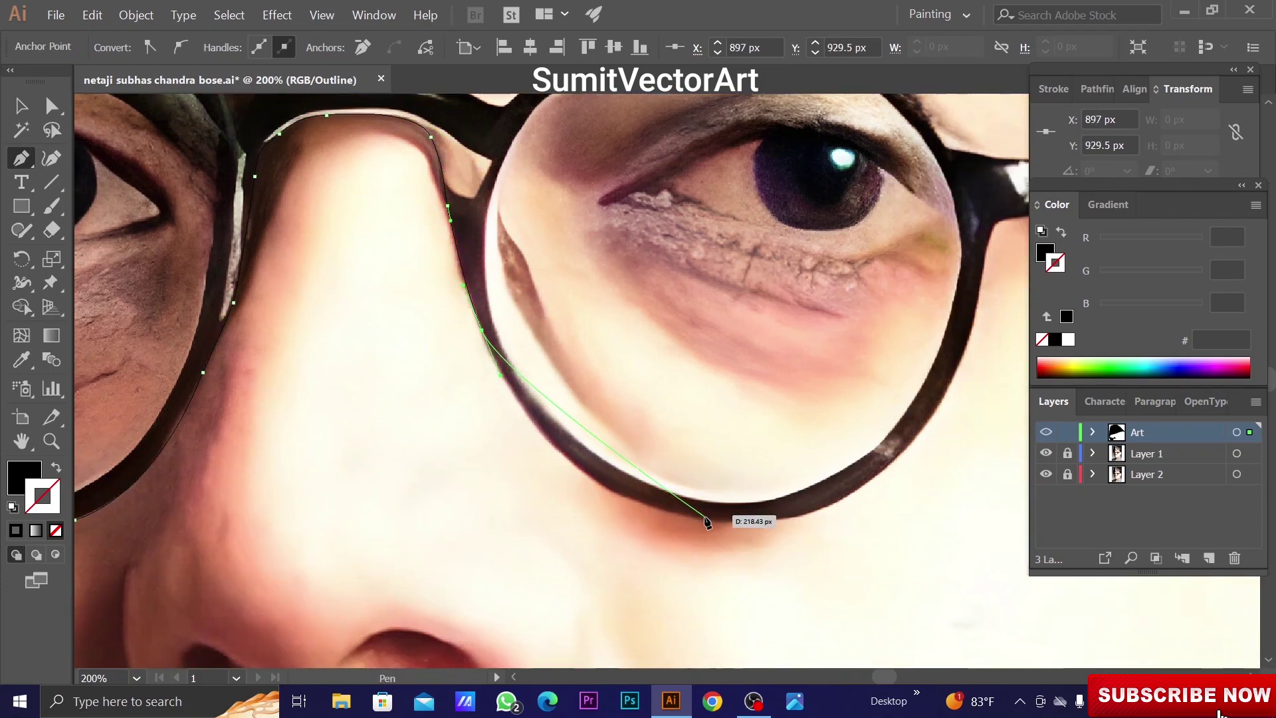
{"action": "scroll", "coordinate": [848, 533], "scroll_direction": "up", "scroll_amount": 2}
{"action": "left_click", "coordinate": [868, 381]}
{"action": "scroll", "coordinate": [868, 381], "scroll_direction": "up", "scroll_amount": 1}
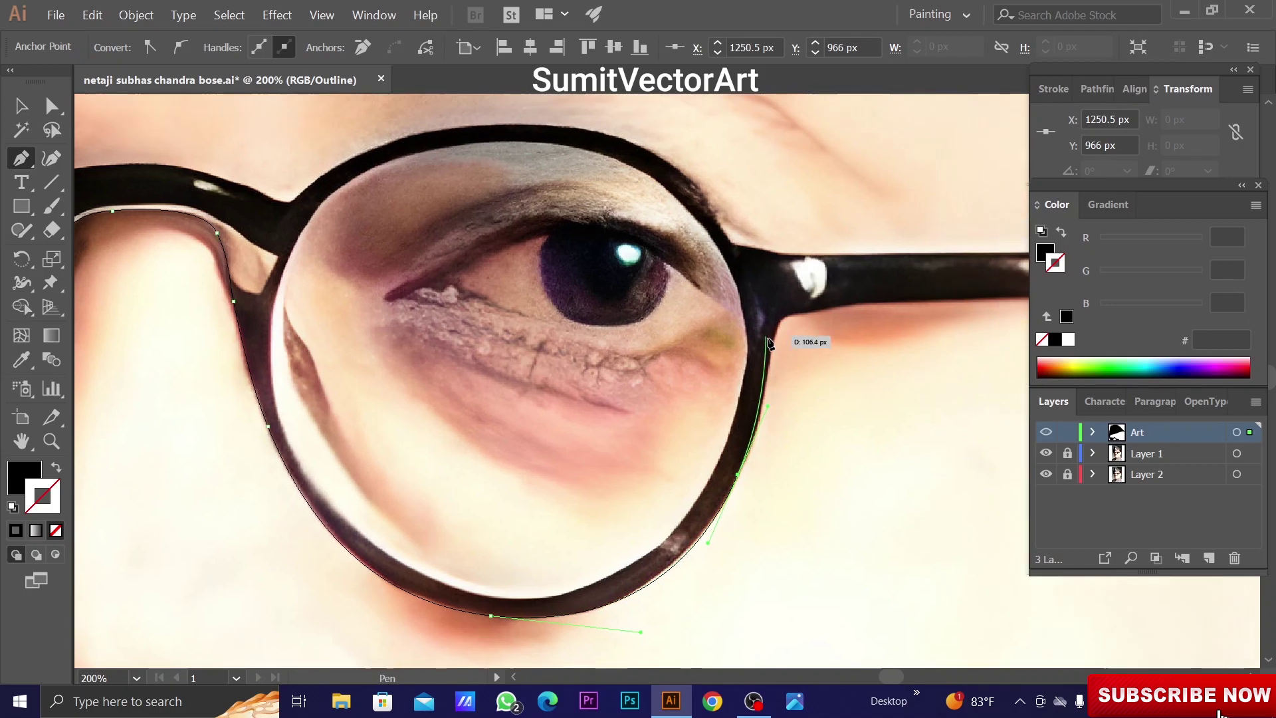
{"action": "left_click_drag", "start_coordinate": [796, 315], "coordinate": [812, 310]}
{"action": "scroll", "coordinate": [811, 310], "scroll_direction": "right", "scroll_amount": 5}
{"action": "scroll", "coordinate": [812, 310], "scroll_direction": "up", "scroll_amount": 2}
{"action": "left_click_drag", "start_coordinate": [706, 388], "coordinate": [711, 392]}
{"action": "left_click", "coordinate": [872, 378]}
{"action": "mouse_move", "coordinate": [898, 371]}
{"action": "left_mouse_down"}
{"action": "mouse_move", "coordinate": [768, 391]}
{"action": "mouse_move", "coordinate": [882, 376]}
{"action": "left_mouse_up"}
{"action": "left_click", "coordinate": [900, 370]}
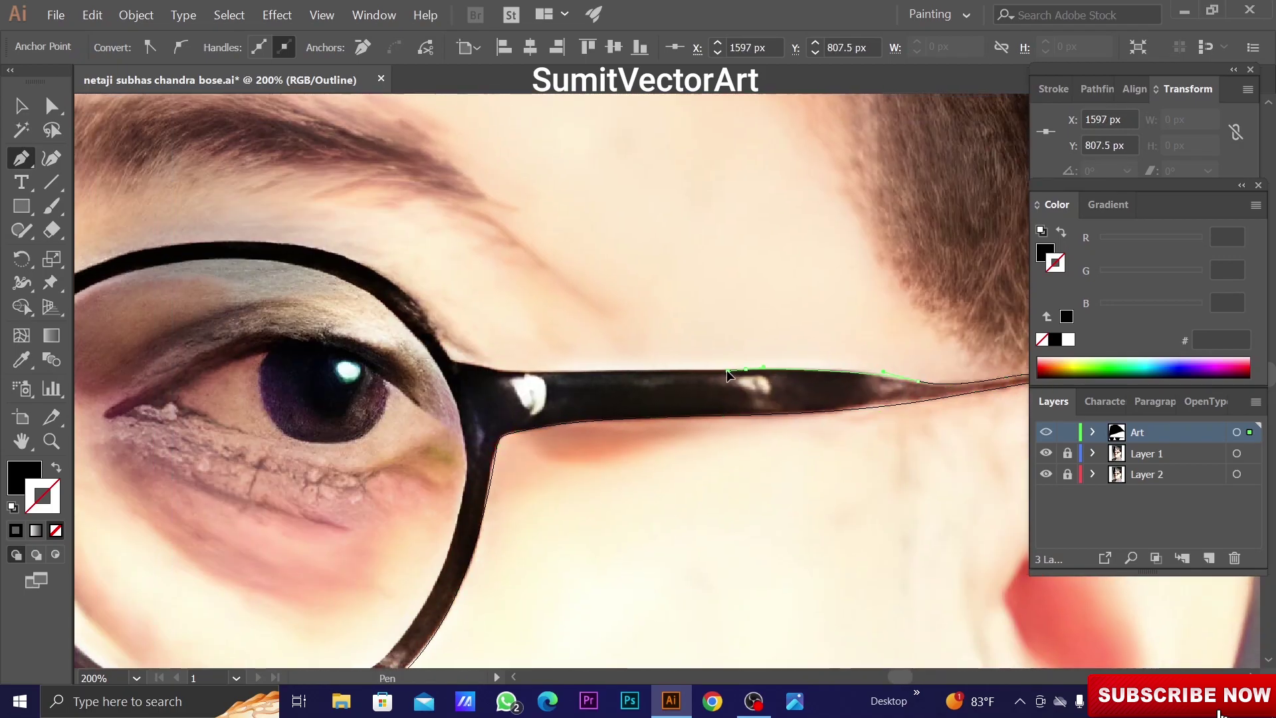
{"action": "left_click", "coordinate": [741, 372]}
{"action": "left_click_drag", "start_coordinate": [541, 370], "coordinate": [626, 384]}
Finish the outline back over the lens tops and bridge, showing it as a black stroke
{"action": "scroll", "coordinate": [601, 392], "scroll_direction": "down", "scroll_amount": 2}
{"action": "left_click_drag", "start_coordinate": [442, 264], "coordinate": [626, 330]}
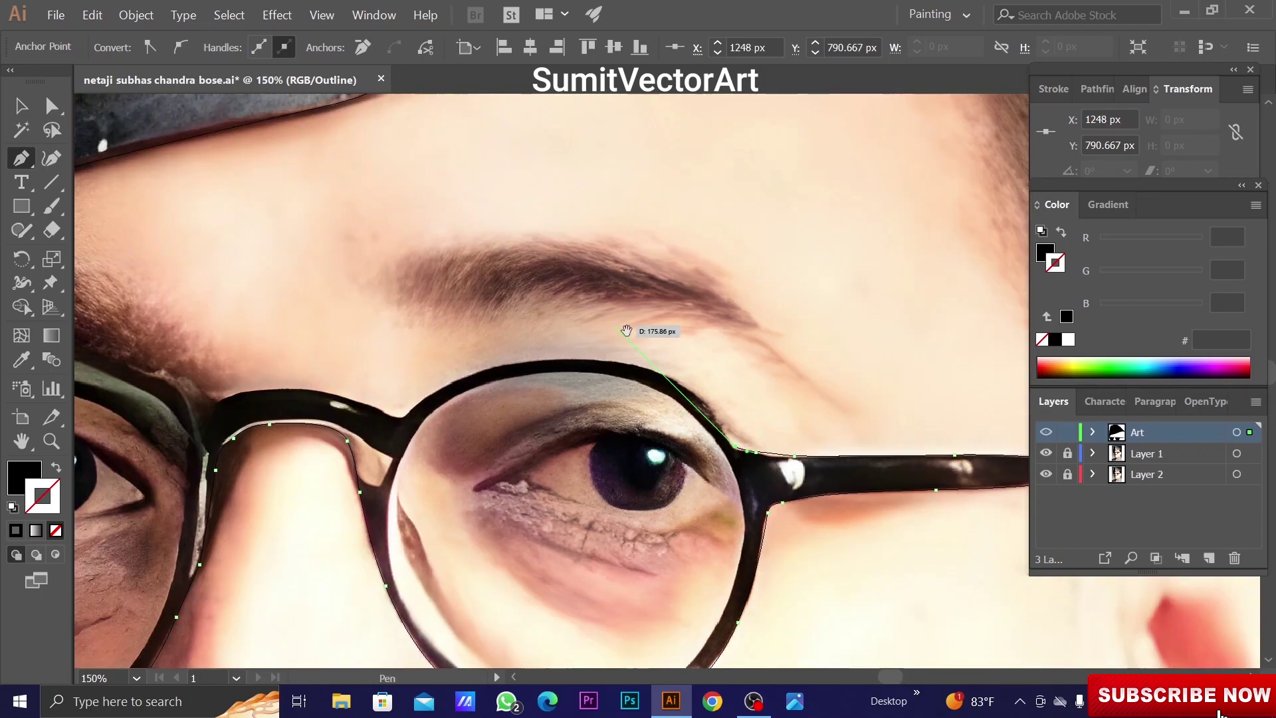
{"action": "left_click_drag", "start_coordinate": [518, 340], "coordinate": [564, 314]}
{"action": "left_click_drag", "start_coordinate": [459, 399], "coordinate": [550, 484]}
{"action": "mouse_move", "coordinate": [565, 441]}
{"action": "left_mouse_down"}
{"action": "mouse_move", "coordinate": [465, 445]}
{"action": "mouse_move", "coordinate": [714, 453]}
{"action": "left_mouse_up"}
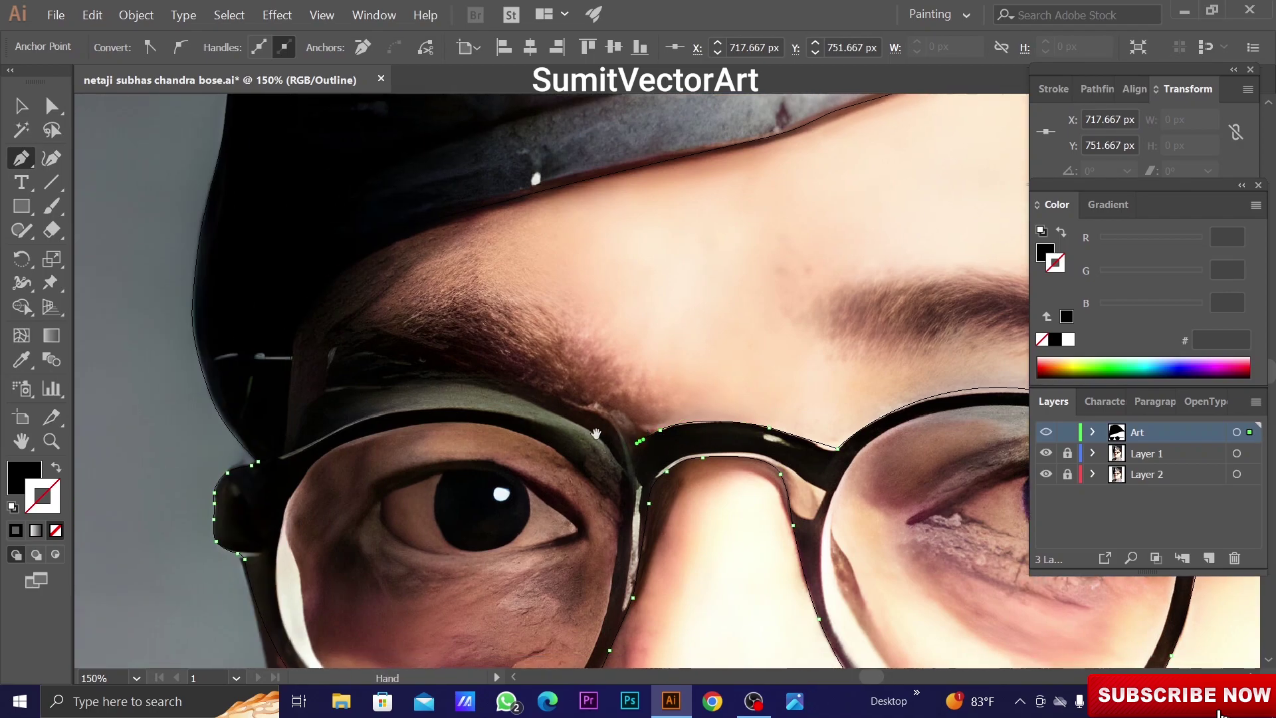
{"action": "left_click", "coordinate": [675, 460]}
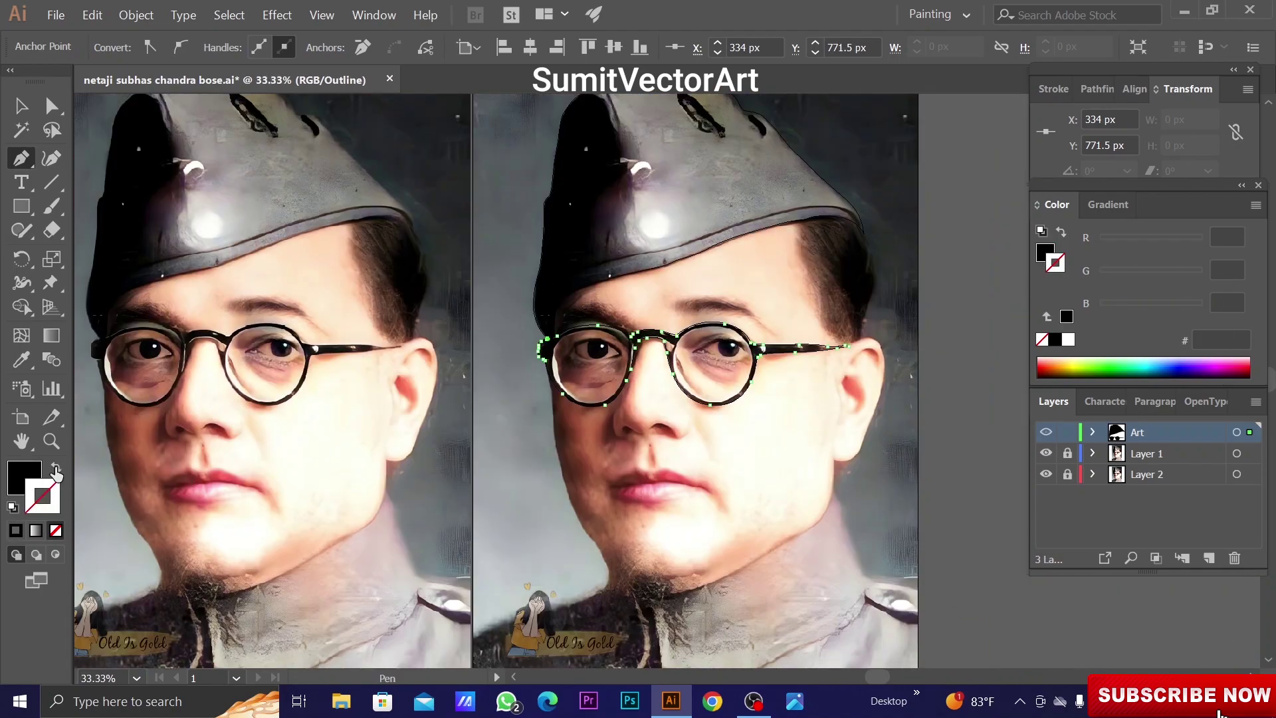
{"action": "left_click", "coordinate": [56, 469]}
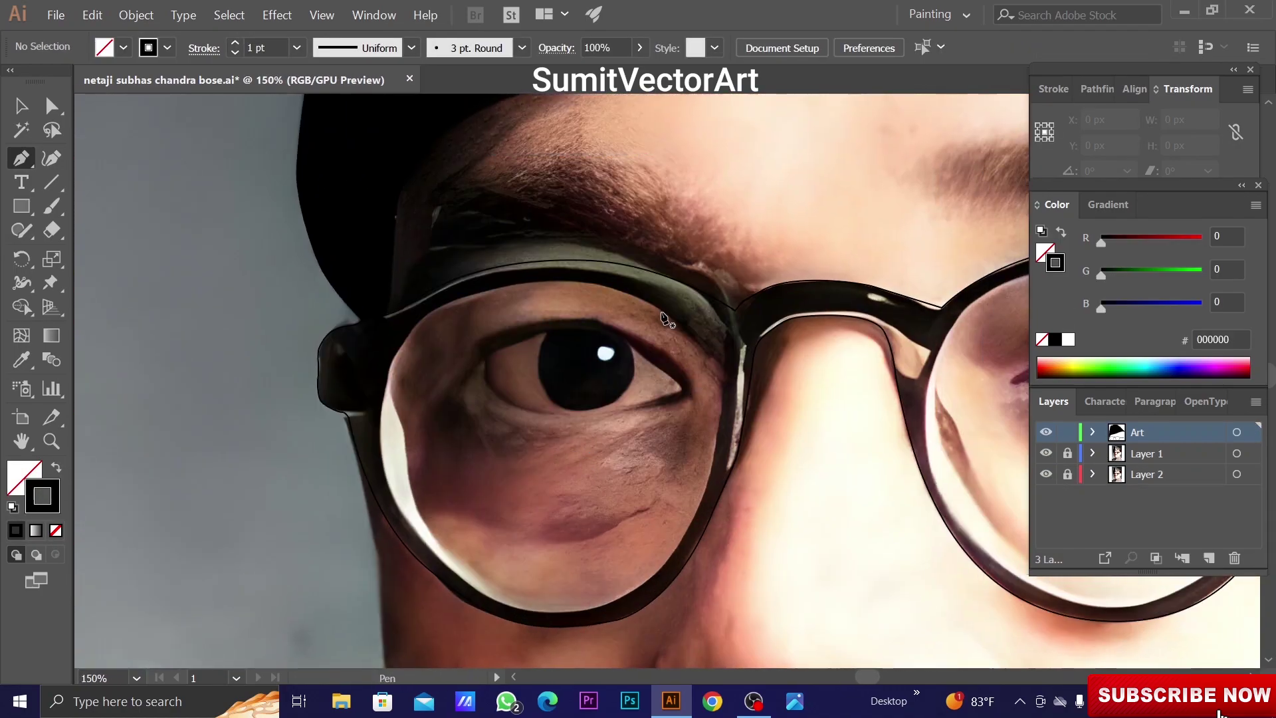
Draw a closed Pen path along the left lens's inner rim
{"action": "left_click", "coordinate": [658, 310]}
{"action": "left_click_drag", "start_coordinate": [720, 367], "coordinate": [725, 395]}
{"action": "left_click_drag", "start_coordinate": [699, 498], "coordinate": [667, 546]}
{"action": "left_click_drag", "start_coordinate": [598, 564], "coordinate": [638, 551]}
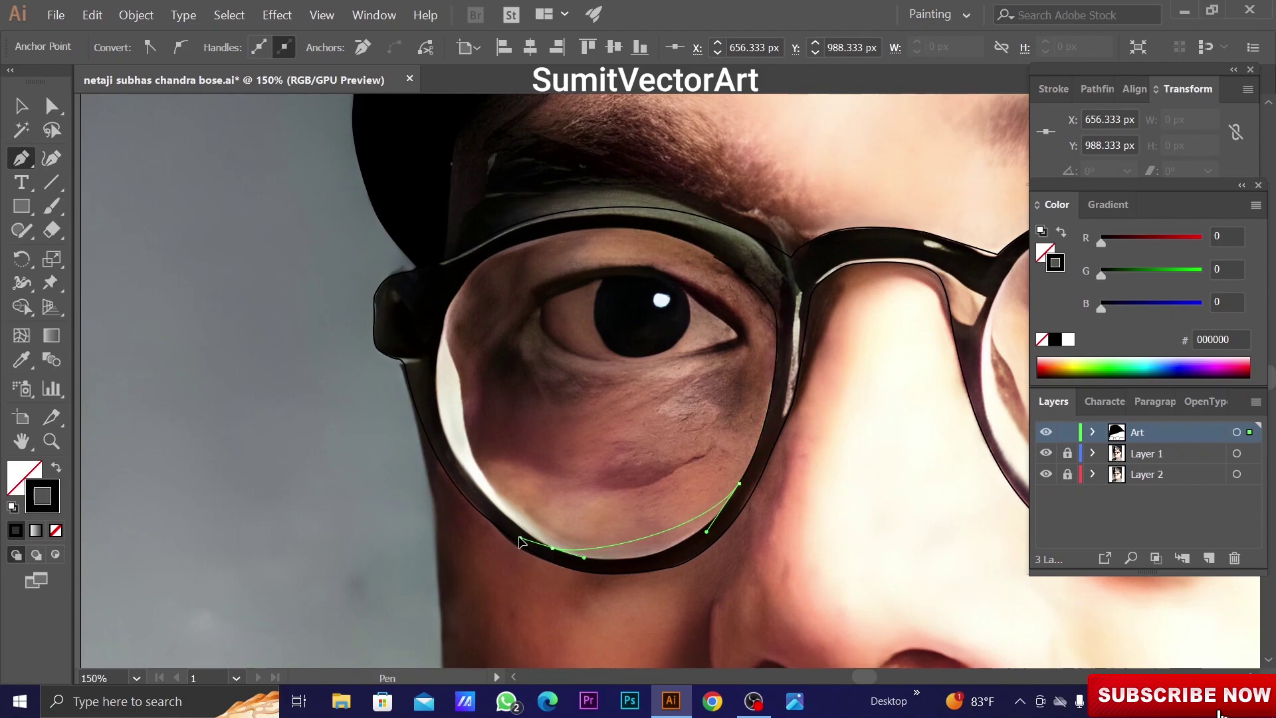
{"action": "left_click_drag", "start_coordinate": [538, 574], "coordinate": [543, 578]}
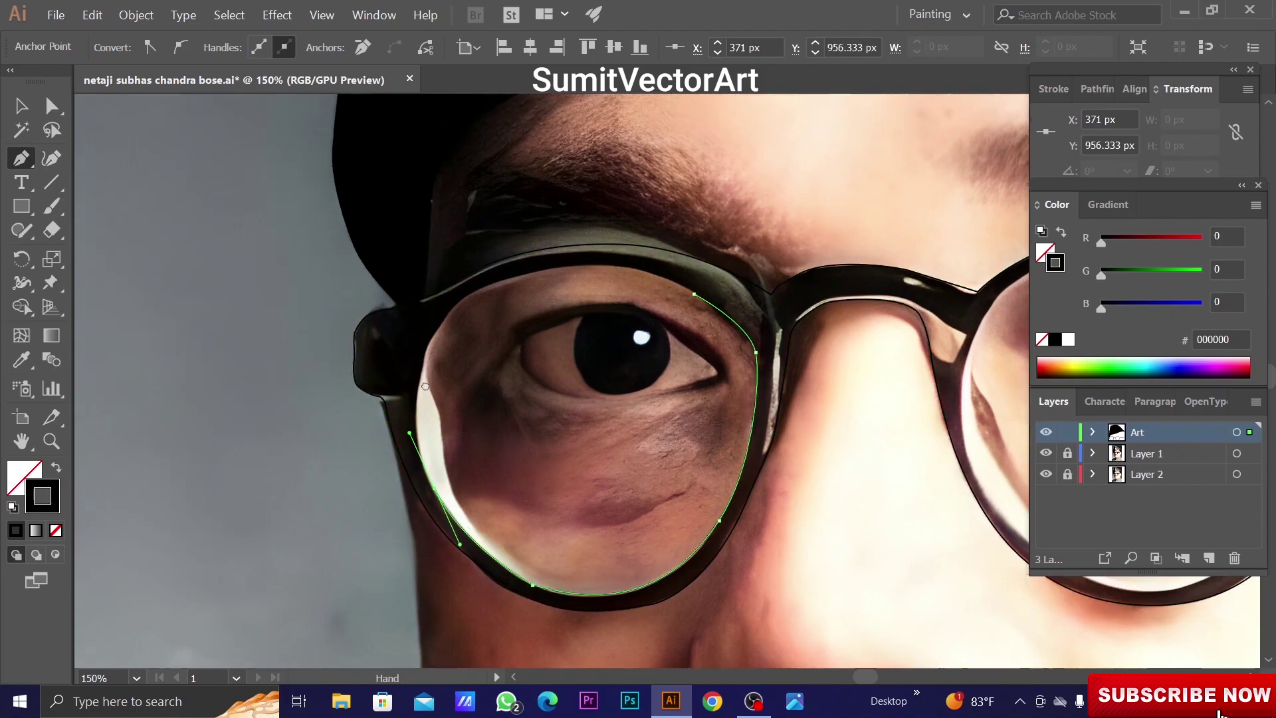
{"action": "left_click_drag", "start_coordinate": [429, 459], "coordinate": [394, 542]}
{"action": "left_click_drag", "start_coordinate": [662, 359], "coordinate": [686, 373]}
{"action": "left_click", "coordinate": [723, 418]}
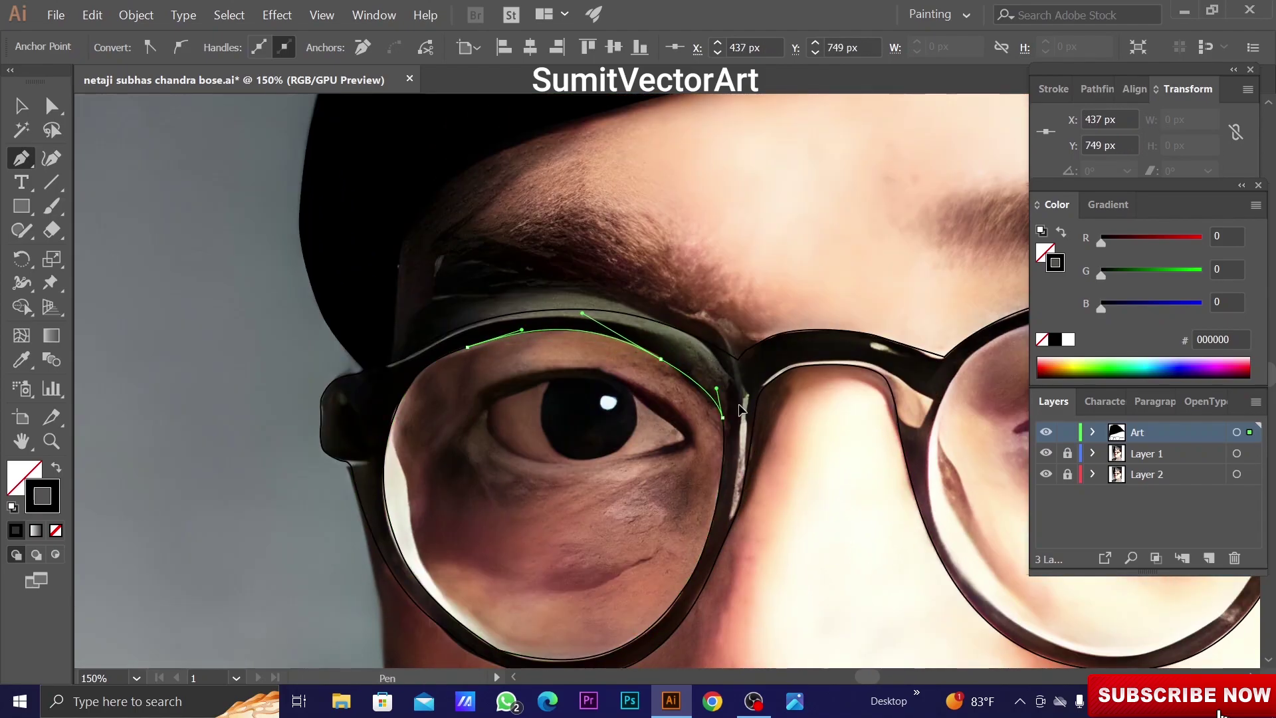
Draw a closed Pen path along the right lens's inner rim
{"action": "left_click_drag", "start_coordinate": [898, 412], "coordinate": [492, 412]}
{"action": "left_click", "coordinate": [768, 326]}
{"action": "left_click_drag", "start_coordinate": [569, 357], "coordinate": [493, 412]}
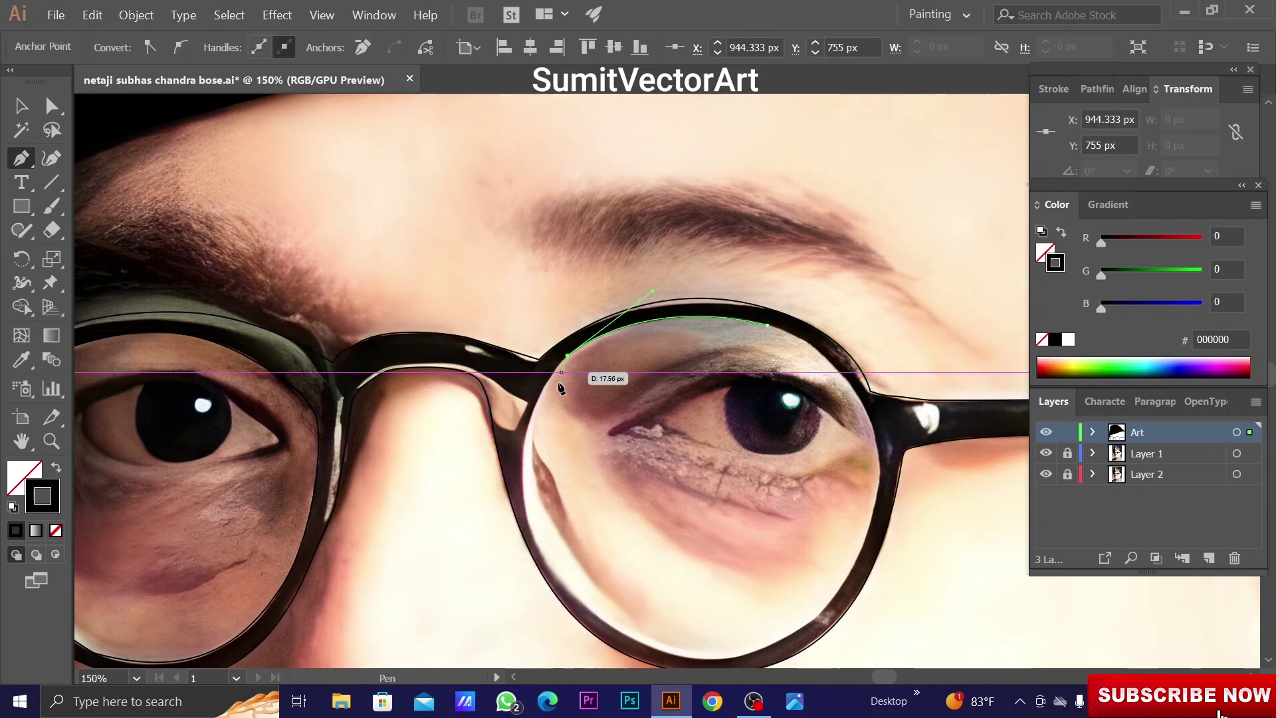
{"action": "left_click_drag", "start_coordinate": [598, 370], "coordinate": [590, 315]}
{"action": "mouse_move", "coordinate": [519, 450]}
{"action": "left_mouse_down"}
{"action": "mouse_move", "coordinate": [524, 561]}
{"action": "mouse_move", "coordinate": [466, 483]}
{"action": "left_mouse_up"}
{"action": "mouse_move", "coordinate": [603, 530]}
{"action": "left_mouse_down"}
{"action": "mouse_move", "coordinate": [708, 517]}
{"action": "mouse_move", "coordinate": [663, 559]}
{"action": "left_mouse_up"}
{"action": "mouse_move", "coordinate": [756, 403]}
{"action": "left_mouse_down"}
{"action": "mouse_move", "coordinate": [766, 313]}
{"action": "mouse_move", "coordinate": [788, 342]}
{"action": "left_mouse_up"}
{"action": "left_click_drag", "start_coordinate": [661, 285], "coordinate": [526, 235]}
Paste a copy of the glasses paths in place onto a new layer
{"action": "left_click", "coordinate": [638, 437], "text": "ctrl"}
{"action": "key", "text": "ctrl+minus"}
{"action": "key", "text": "ctrl+minus"}
{"action": "key", "text": "ctrl+minus"}
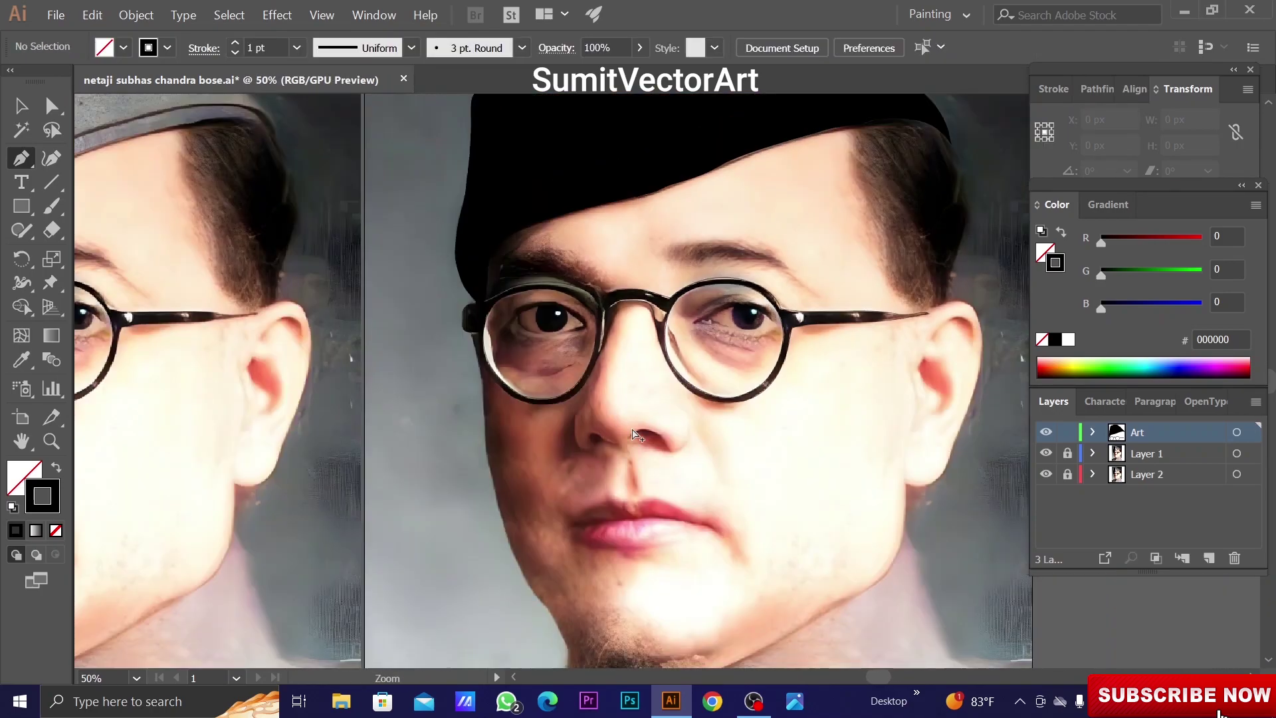
{"action": "key", "text": "ctrl+minus"}
{"action": "key", "text": "v"}
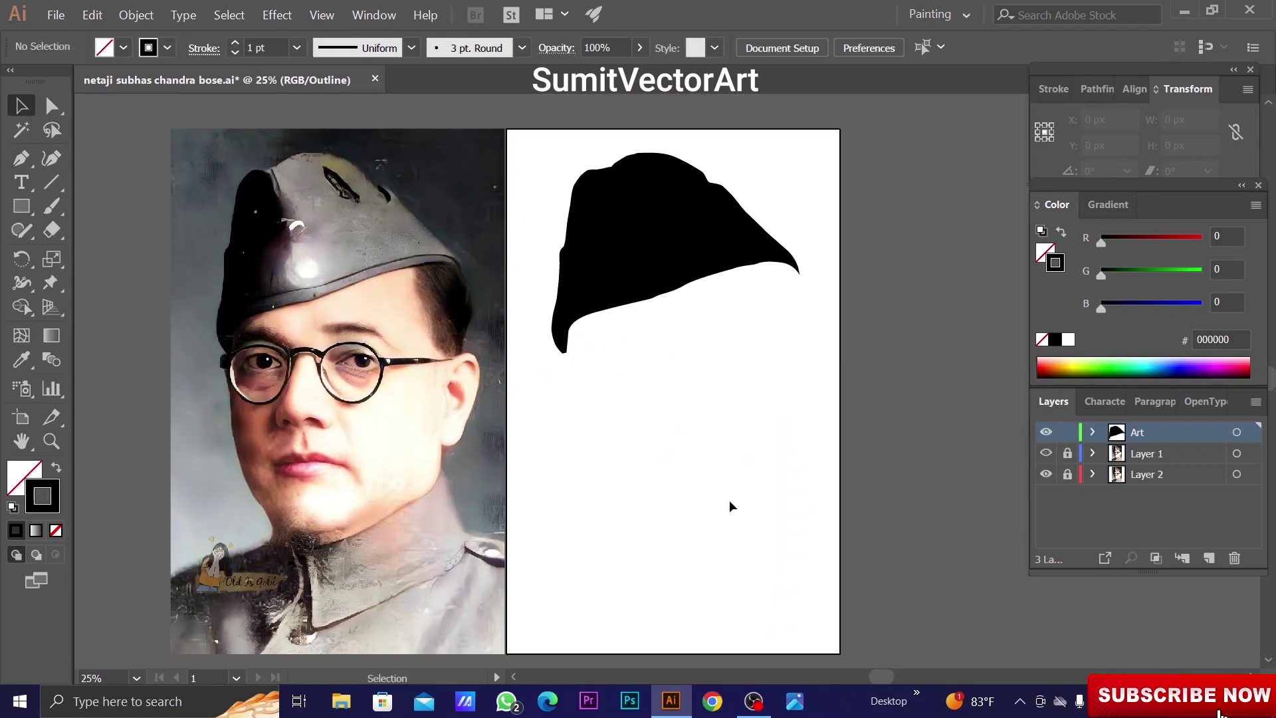
{"action": "left_click", "coordinate": [1210, 558]}
{"action": "key", "text": "ctrl+f"}
{"action": "key", "text": "ctrl+plus"}
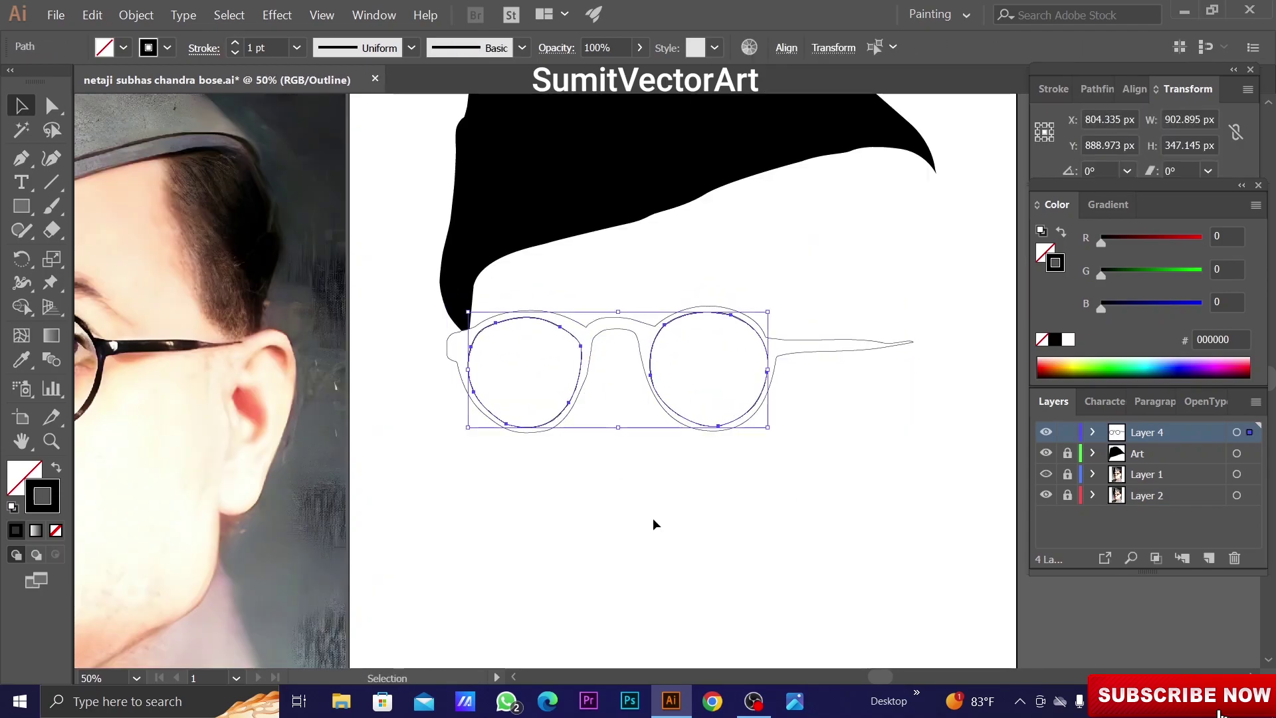
Combine the glasses paths into a solid black compound path with cut-out lenses
{"action": "key", "text": "shift+ctrl+F9"}
{"action": "key", "text": "ctrl+8"}
{"action": "key", "text": "shift+x"}
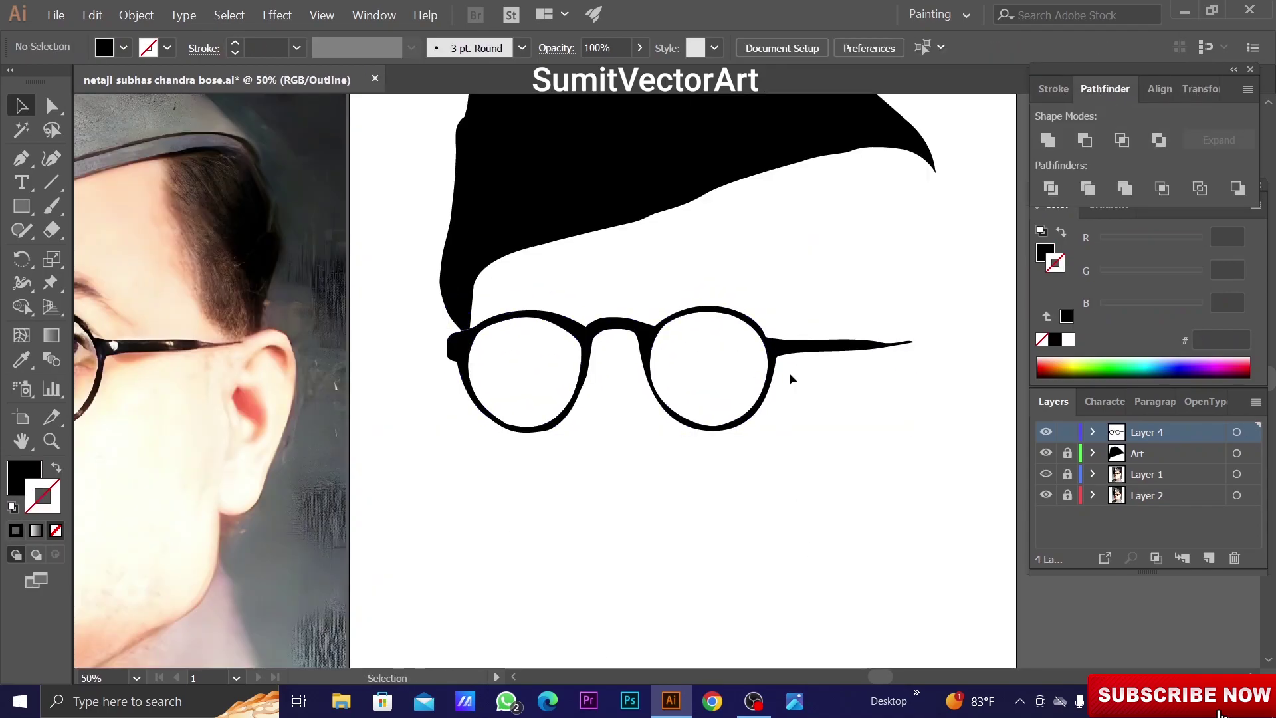
{"action": "right_click", "coordinate": [789, 351]}
{"action": "left_click", "coordinate": [872, 386]}
Lock the glasses layer (Layer 4) and add a new Layer 5
{"action": "key", "text": "ctrl+minus"}
{"action": "key", "text": "ctrl+minus"}
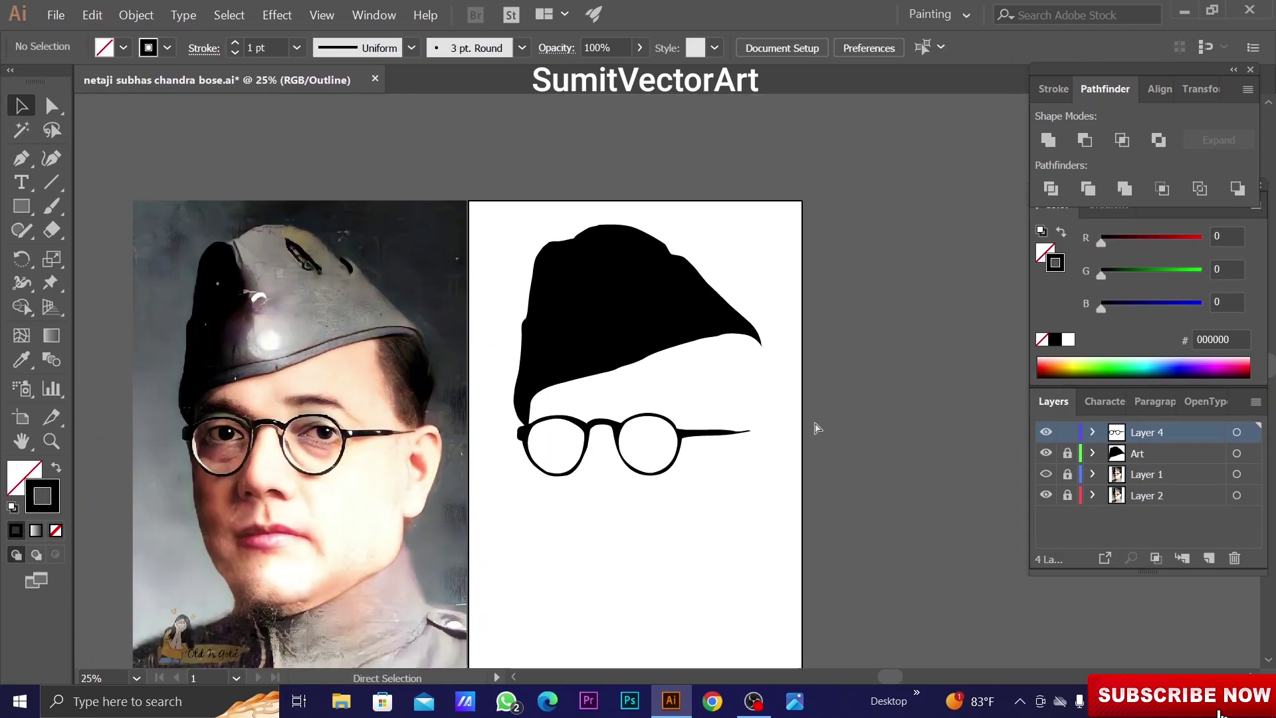
{"action": "key", "text": "ctrl+minus"}
{"action": "left_click", "coordinate": [1068, 432]}
{"action": "left_click", "coordinate": [1208, 557]}
Draw a horizontal straight line below the glasses with a 2 pt stroke
{"action": "key", "text": "ctrl+plus"}
{"action": "key", "text": "ctrl+plus"}
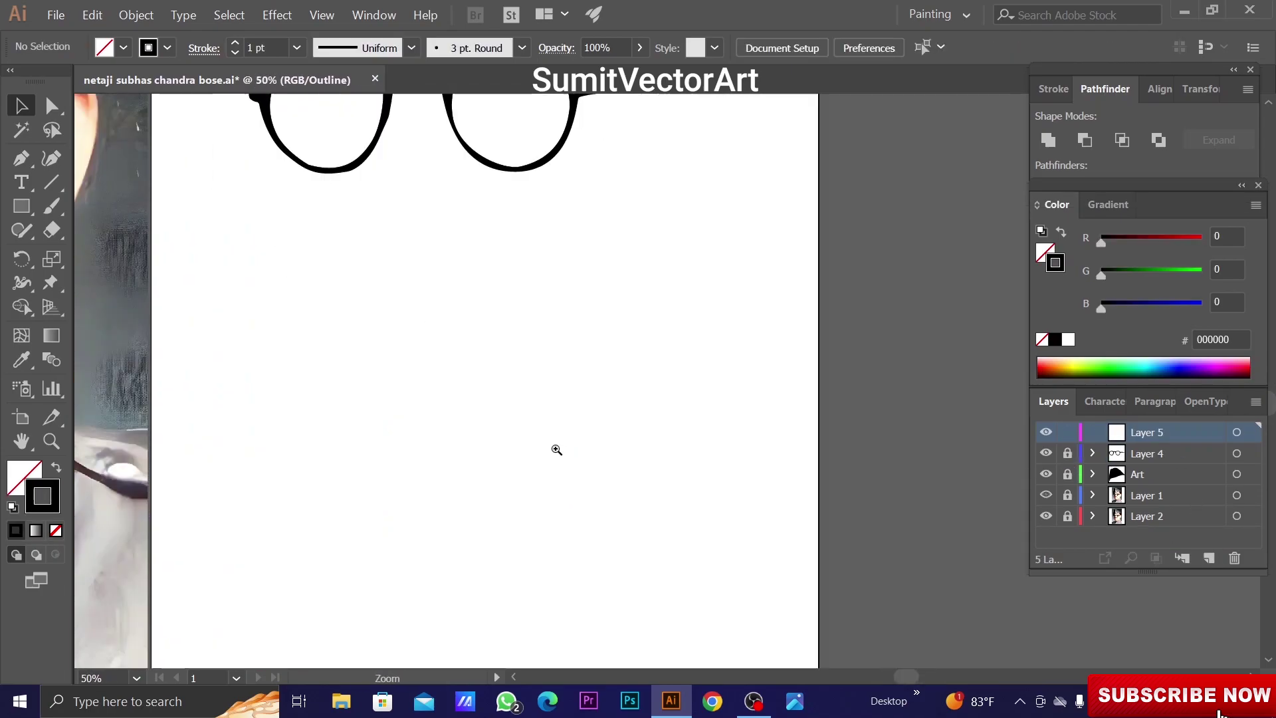
{"action": "key", "text": "ctrl+plus"}
{"action": "key", "text": "ctrl+plus"}
{"action": "key", "text": "backslash"}
{"action": "left_click_drag", "start_coordinate": [696, 328], "coordinate": [802, 342]}
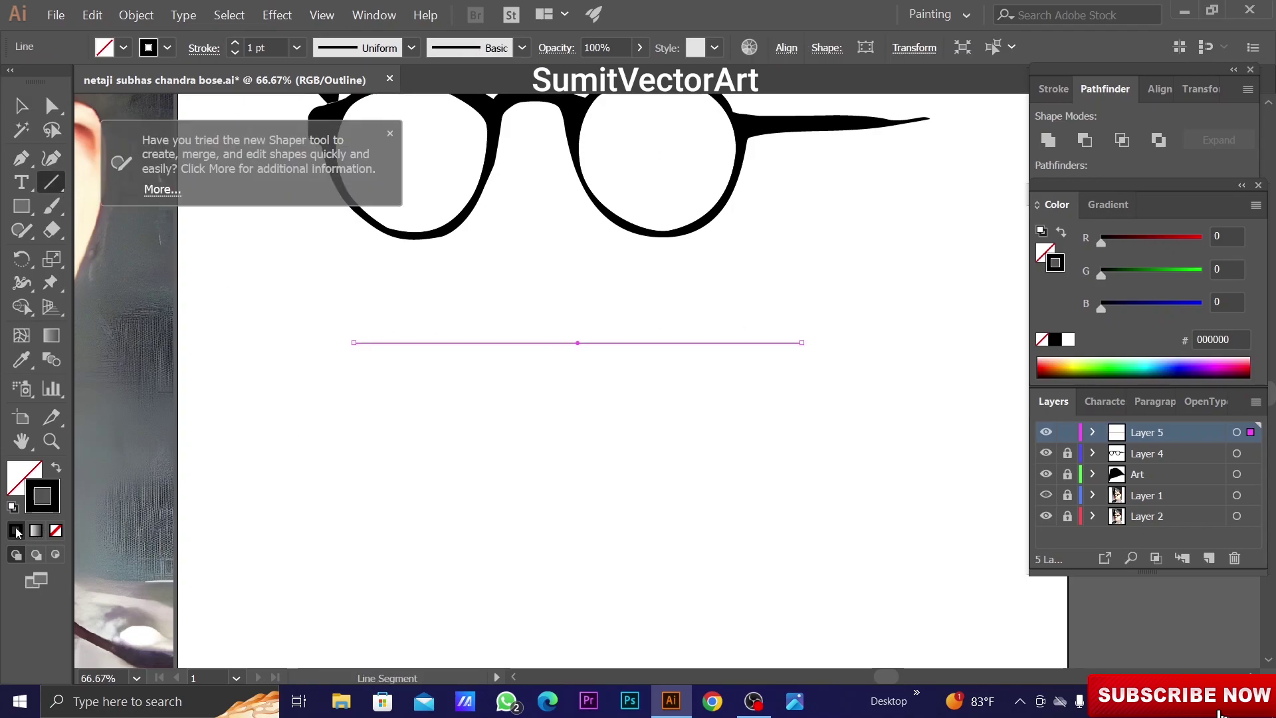
{"action": "key", "text": "v"}
{"action": "left_click", "coordinate": [296, 48]}
{"action": "left_click", "coordinate": [266, 156]}
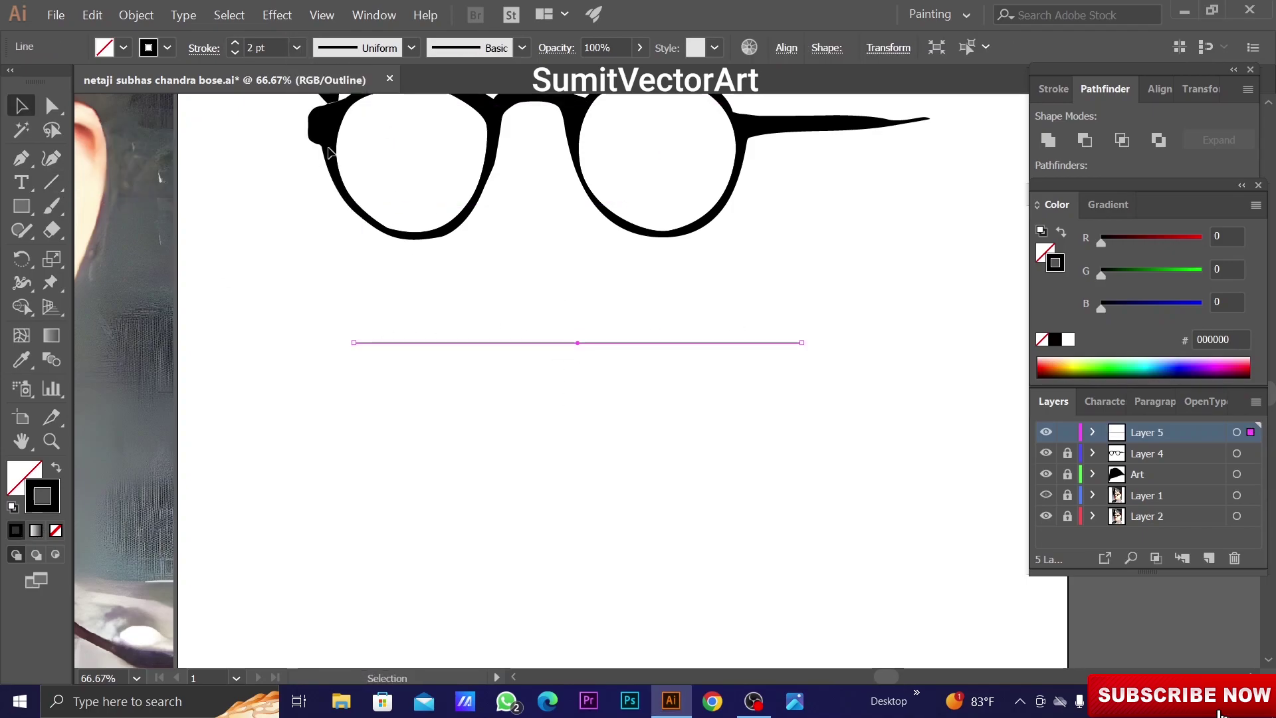
{"action": "key", "text": "ctrl+plus"}
{"action": "key", "text": "ctrl+plus"}
{"action": "key", "text": "ctrl+minus"}
Give the line a one-sided triangular width profile
{"action": "left_click", "coordinate": [411, 48]}
{"action": "left_click", "coordinate": [326, 106]}
{"action": "left_click", "coordinate": [522, 48]}
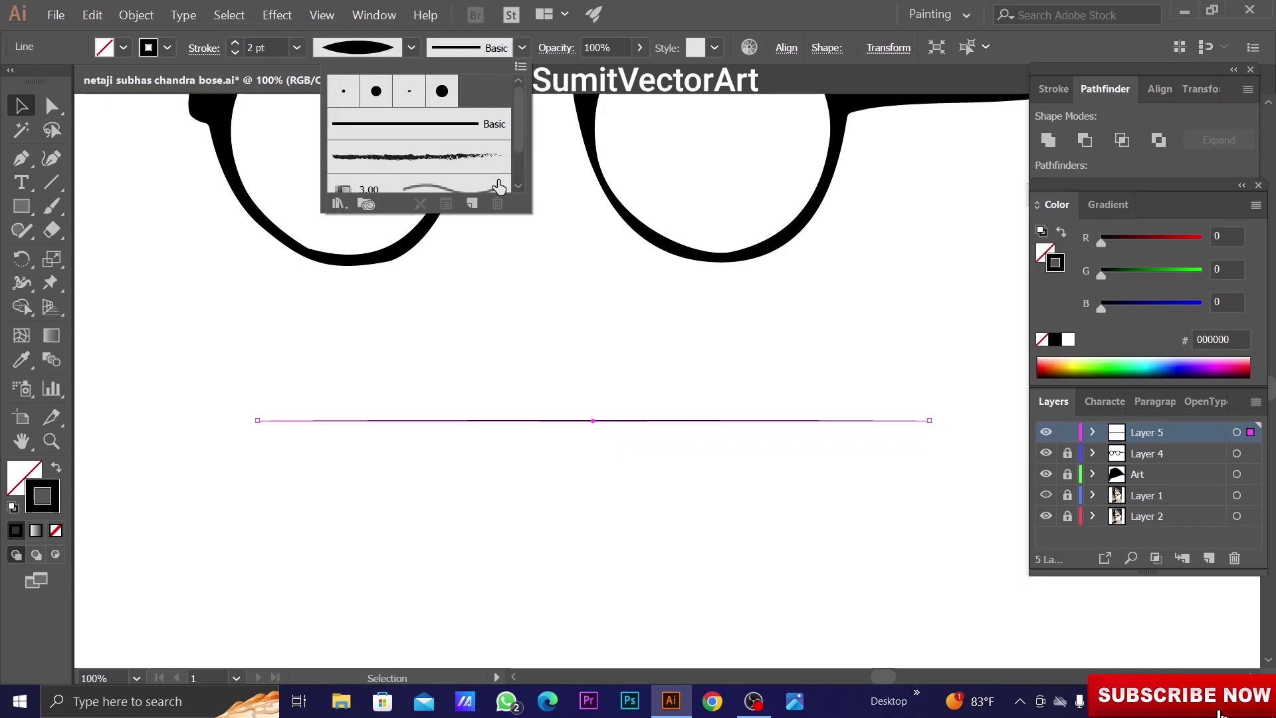
{"action": "left_click", "coordinate": [473, 203]}
{"action": "left_click", "coordinate": [562, 399]}
{"action": "left_click", "coordinate": [590, 491]}
{"action": "left_click", "coordinate": [763, 607]}
{"action": "left_click", "coordinate": [411, 48]}
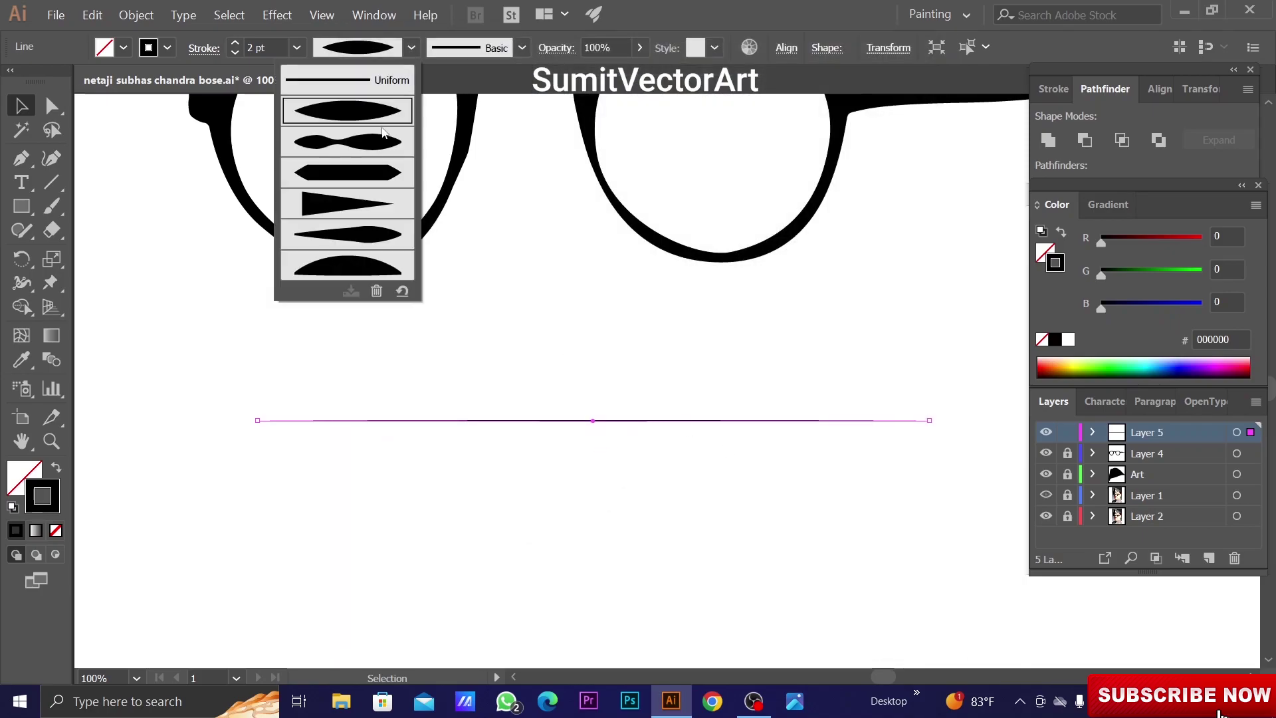
{"action": "left_click", "coordinate": [342, 219]}
Make a new Art Brush from the tapered line
{"action": "left_click", "coordinate": [521, 47]}
{"action": "left_click", "coordinate": [472, 204]}
{"action": "left_click", "coordinate": [587, 490]}
{"action": "left_click", "coordinate": [761, 607]}
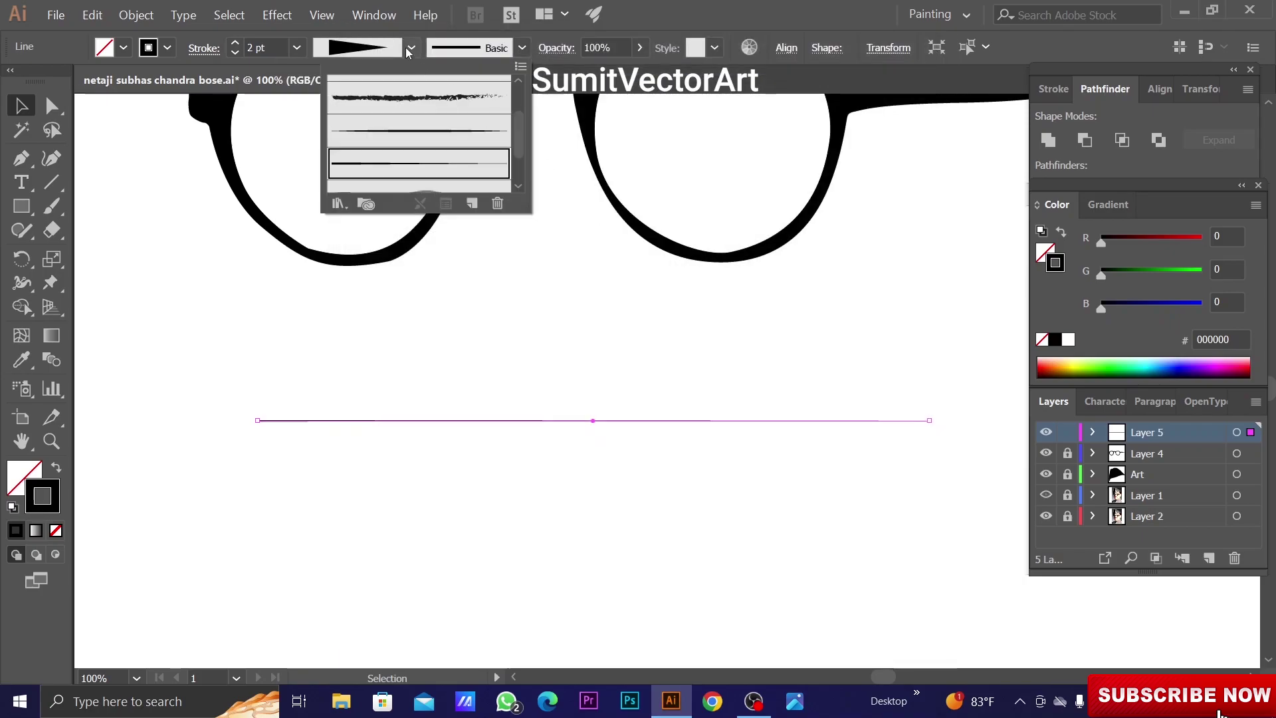
Reflect the line and make a second Art Brush from it with Tints colorization
{"action": "right_click", "coordinate": [587, 140]}
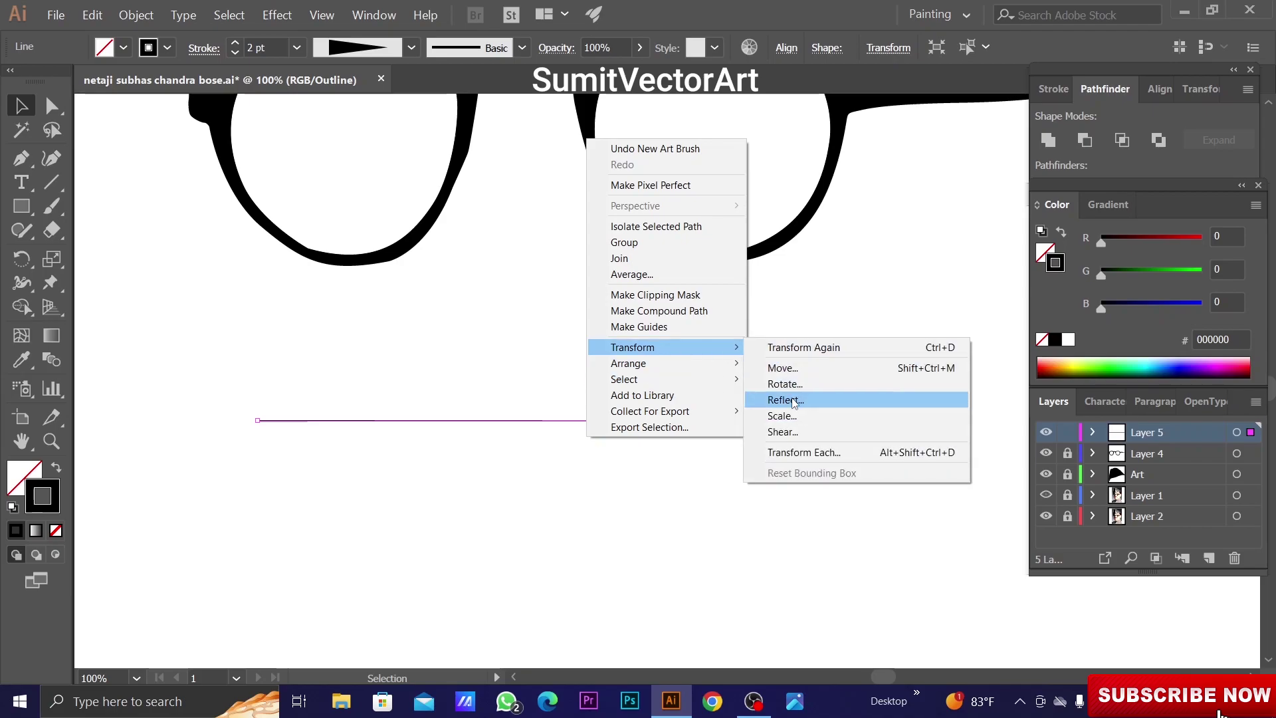
{"action": "left_click", "coordinate": [824, 401]}
{"action": "left_click", "coordinate": [642, 474]}
{"action": "left_click", "coordinate": [411, 47]}
{"action": "left_click", "coordinate": [472, 203]}
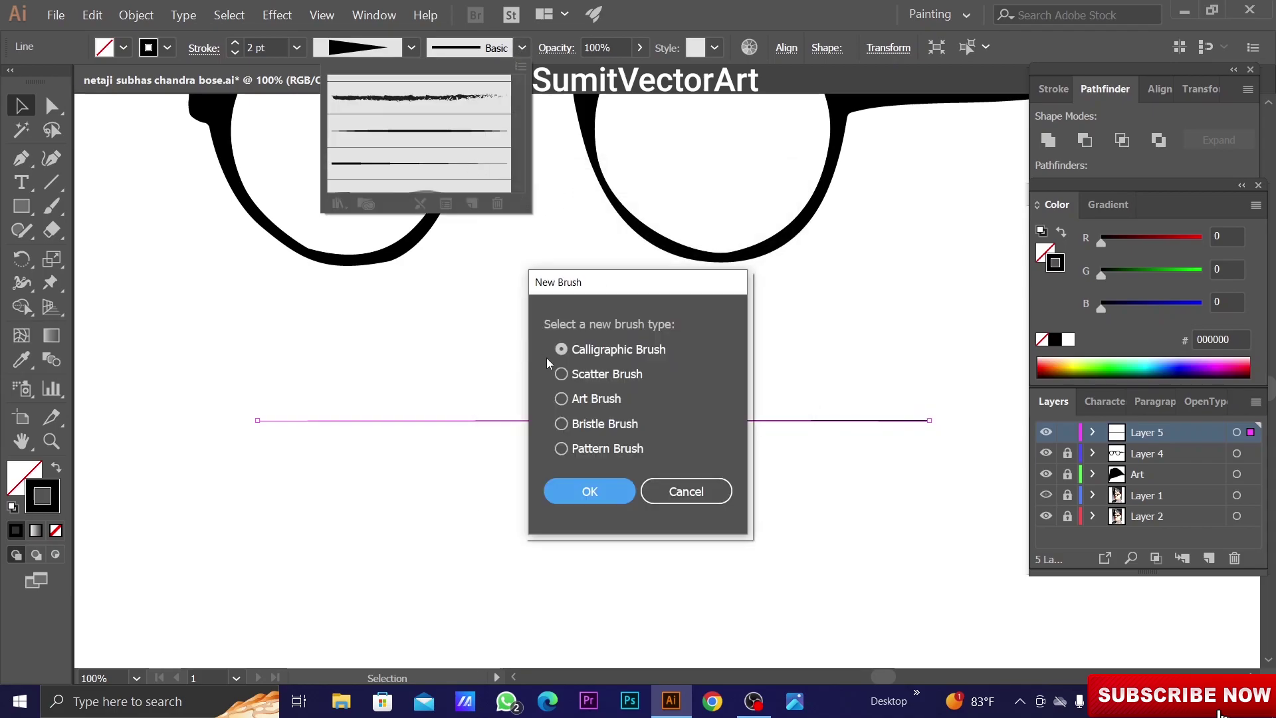
{"action": "left_click", "coordinate": [562, 398]}
{"action": "left_click", "coordinate": [590, 492]}
{"action": "left_click", "coordinate": [828, 412]}
{"action": "left_click", "coordinate": [828, 436]}
{"action": "left_click", "coordinate": [764, 608]}
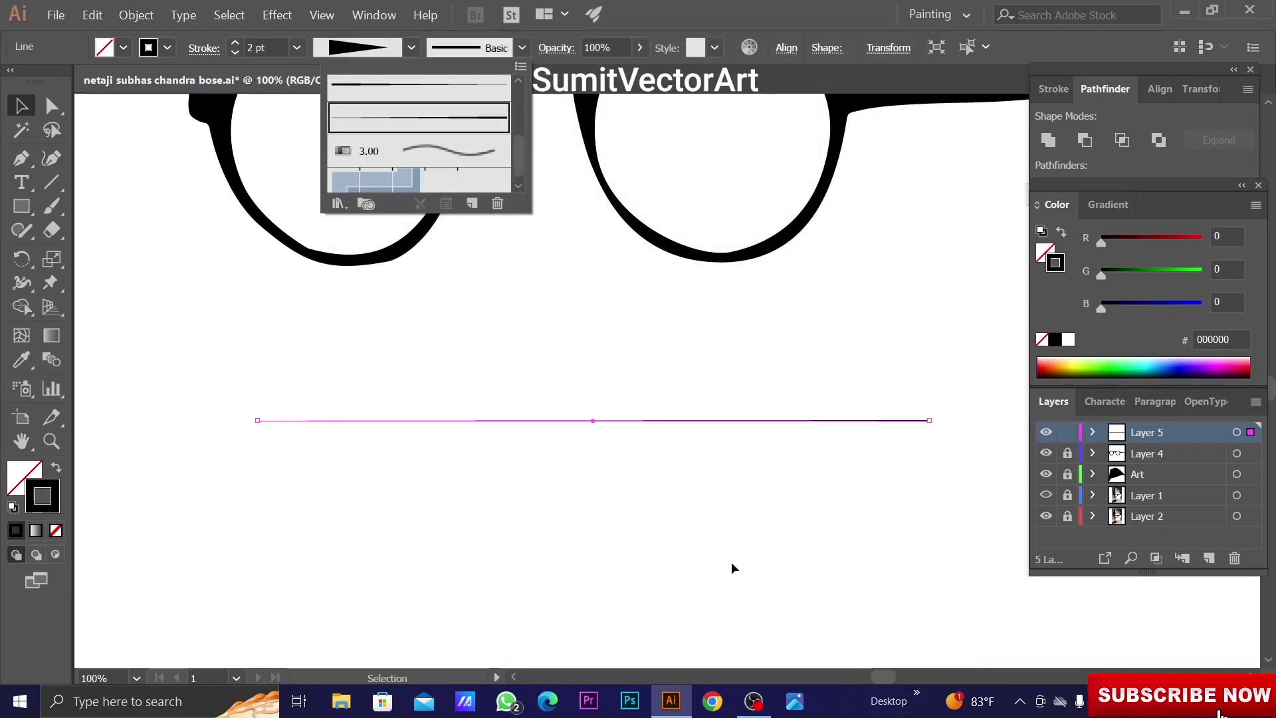
Delete the temporary tapered line
{"action": "key", "text": "Delete"}
{"action": "scroll", "coordinate": [609, 379], "scroll_direction": "down", "scroll_amount": 5}
{"action": "scroll", "coordinate": [703, 433], "scroll_direction": "up", "scroll_amount": 3}
Return to colour preview, lock the brush-line layer and make the Art layer active
{"action": "key", "text": "ctrl+y"}
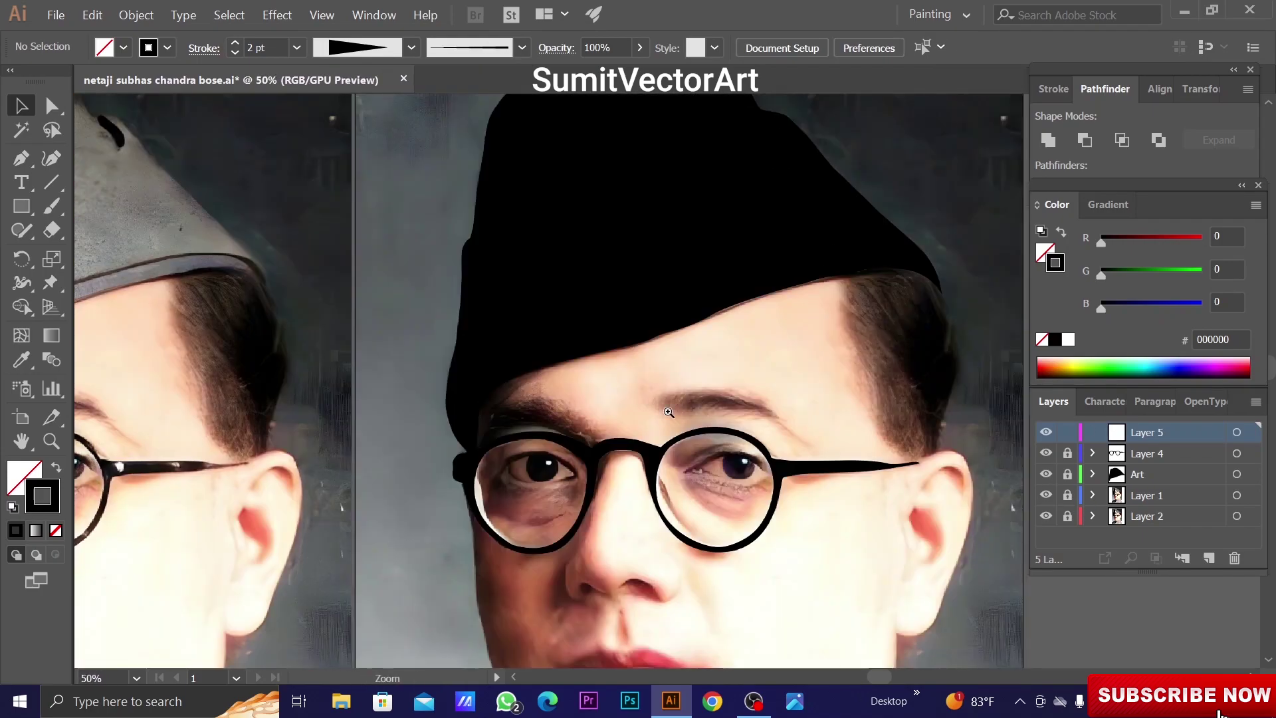
{"action": "scroll", "coordinate": [683, 353], "scroll_direction": "up", "scroll_amount": 3}
{"action": "scroll", "coordinate": [683, 353], "scroll_direction": "down", "scroll_amount": 1}
{"action": "scroll", "coordinate": [692, 409], "scroll_direction": "up", "scroll_amount": 2}
{"action": "scroll", "coordinate": [692, 412], "scroll_direction": "up", "scroll_amount": 3}
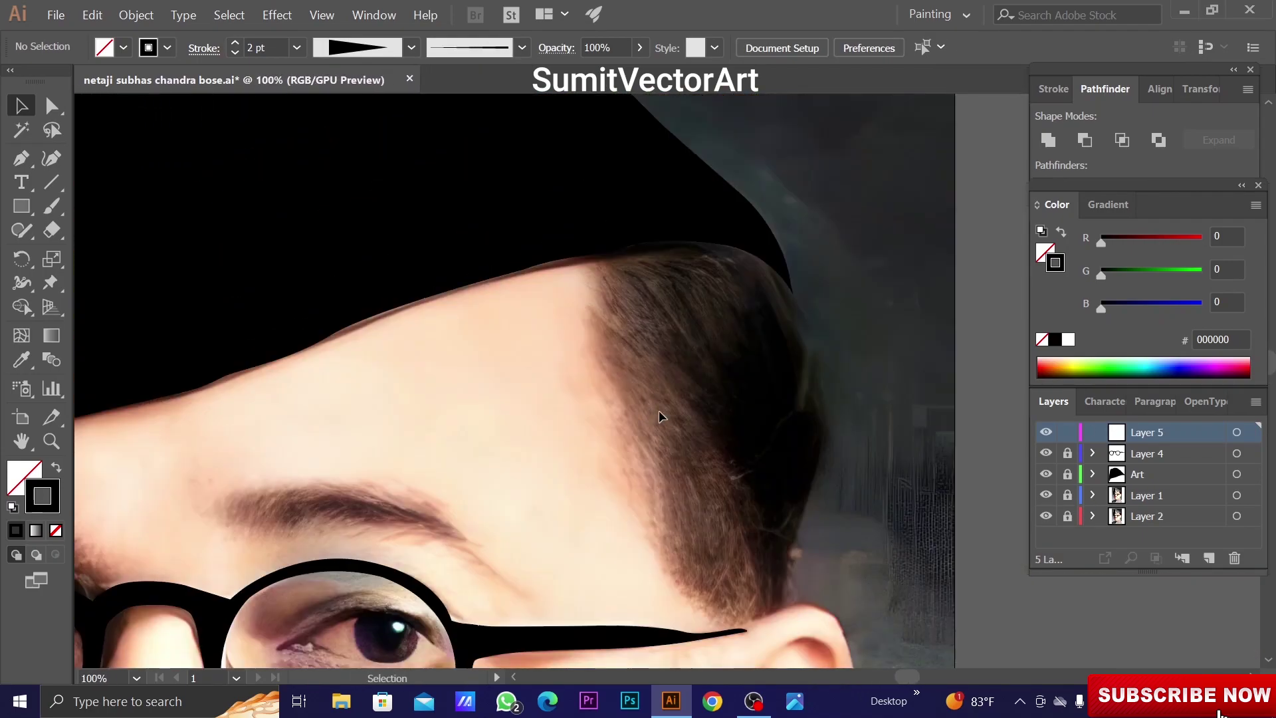
{"action": "left_click", "coordinate": [1067, 432]}
{"action": "left_click", "coordinate": [1068, 474]}
{"action": "left_click", "coordinate": [1120, 476]}
{"action": "scroll", "coordinate": [609, 393], "scroll_direction": "up", "scroll_amount": 3}
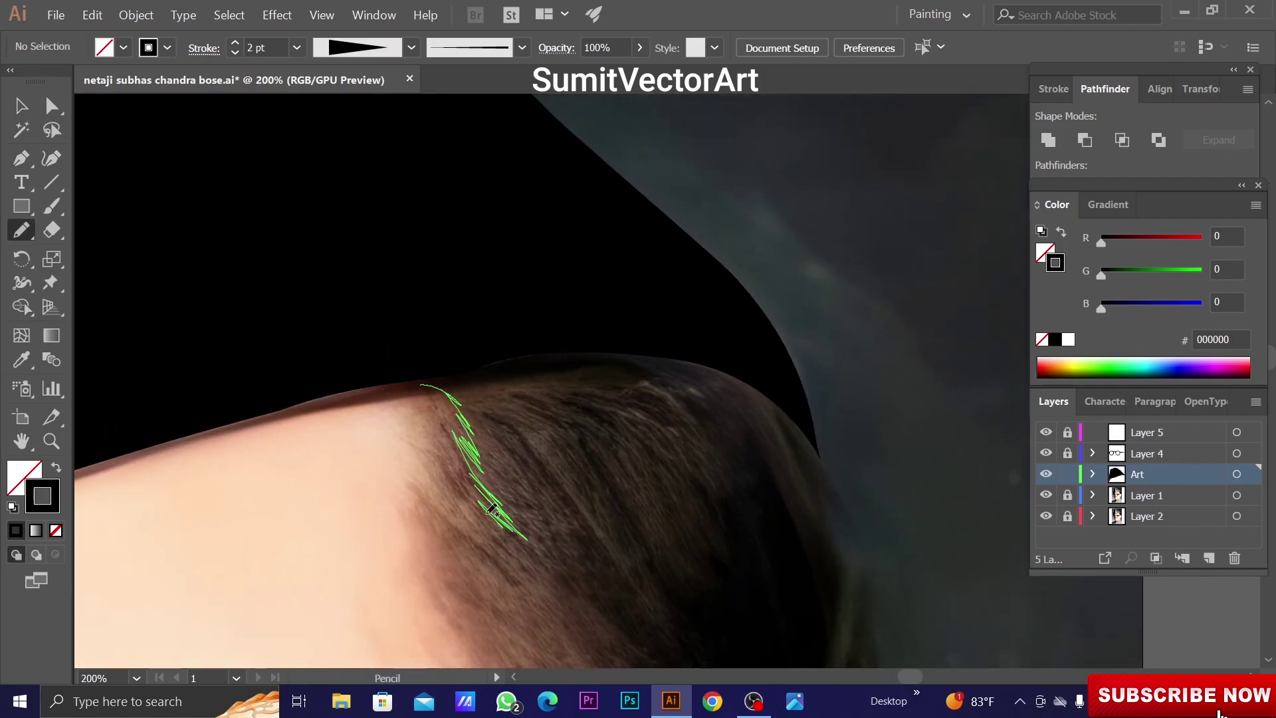
Trace a hair outline from below the cap, down behind the ear and back to the cap
{"action": "left_click_drag", "start_coordinate": [497, 530], "coordinate": [539, 566]}
{"action": "scroll", "coordinate": [575, 457], "scroll_direction": "down", "scroll_amount": 1}
{"action": "scroll", "coordinate": [576, 457], "scroll_direction": "up", "scroll_amount": 1}
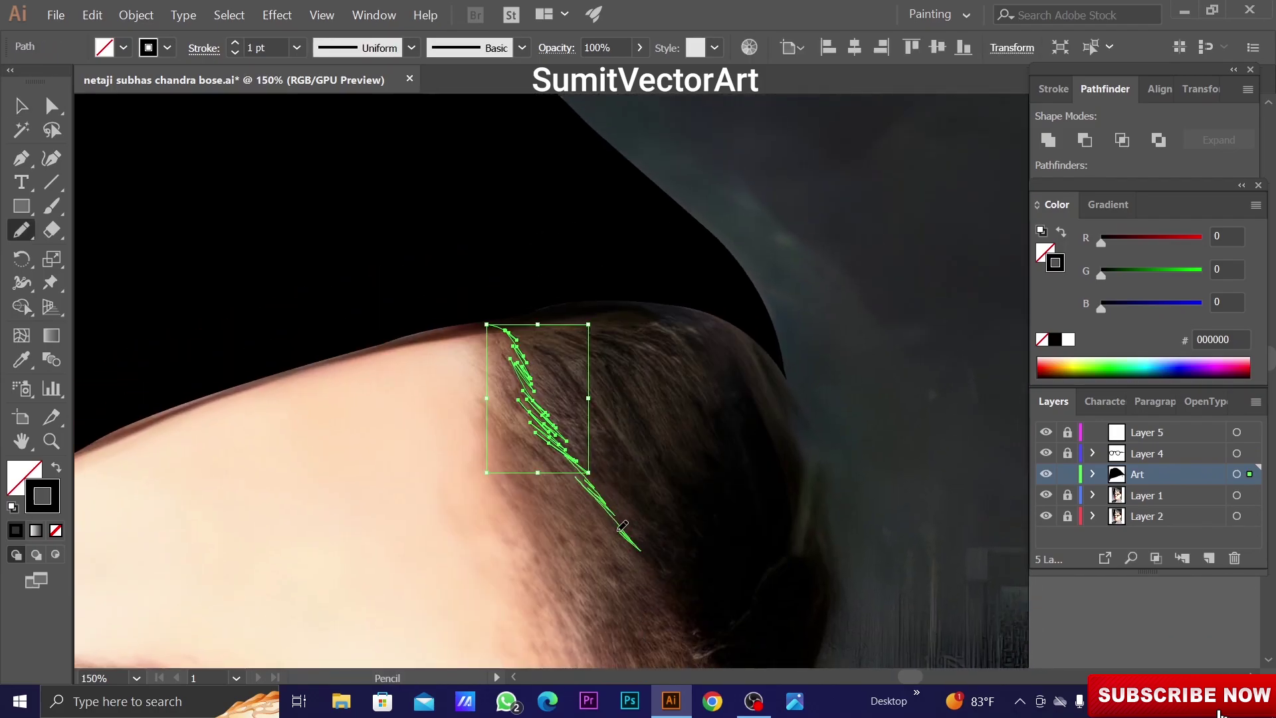
{"action": "left_click_drag", "start_coordinate": [622, 526], "coordinate": [671, 591]}
{"action": "left_click_drag", "start_coordinate": [676, 591], "coordinate": [593, 429]}
{"action": "left_click_drag", "start_coordinate": [624, 547], "coordinate": [577, 351]}
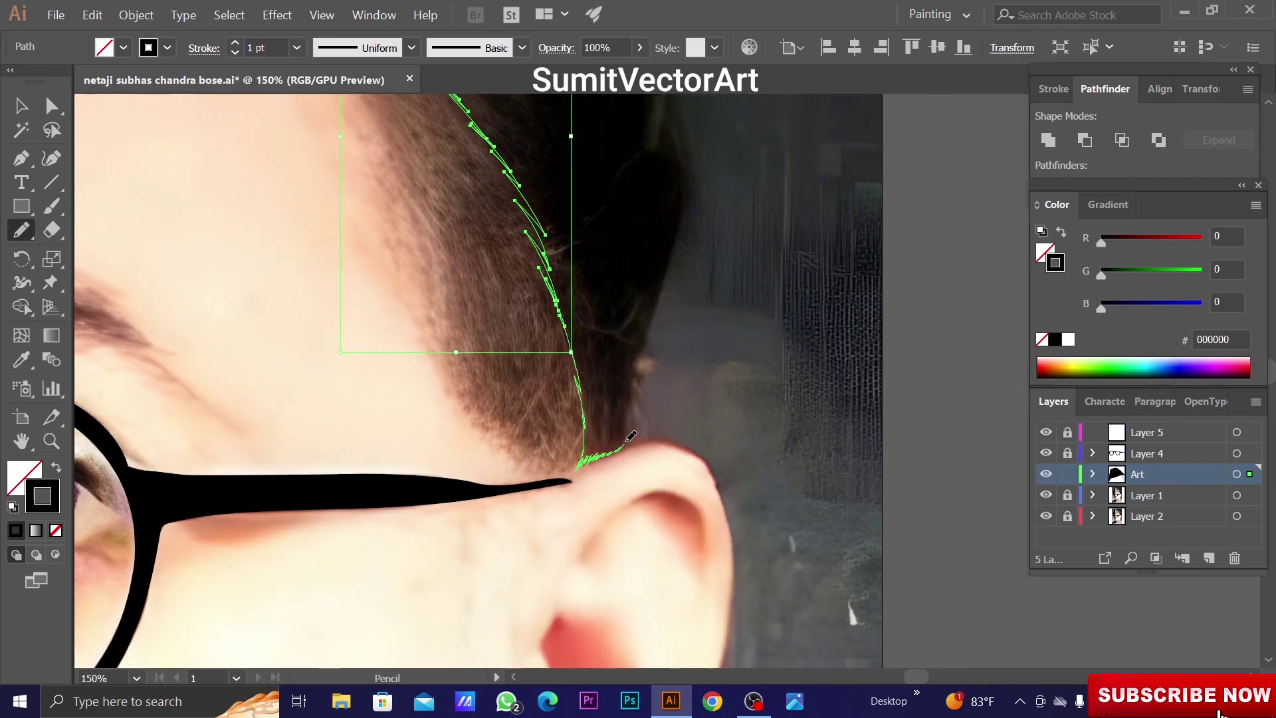
{"action": "left_click_drag", "start_coordinate": [659, 306], "coordinate": [608, 520]}
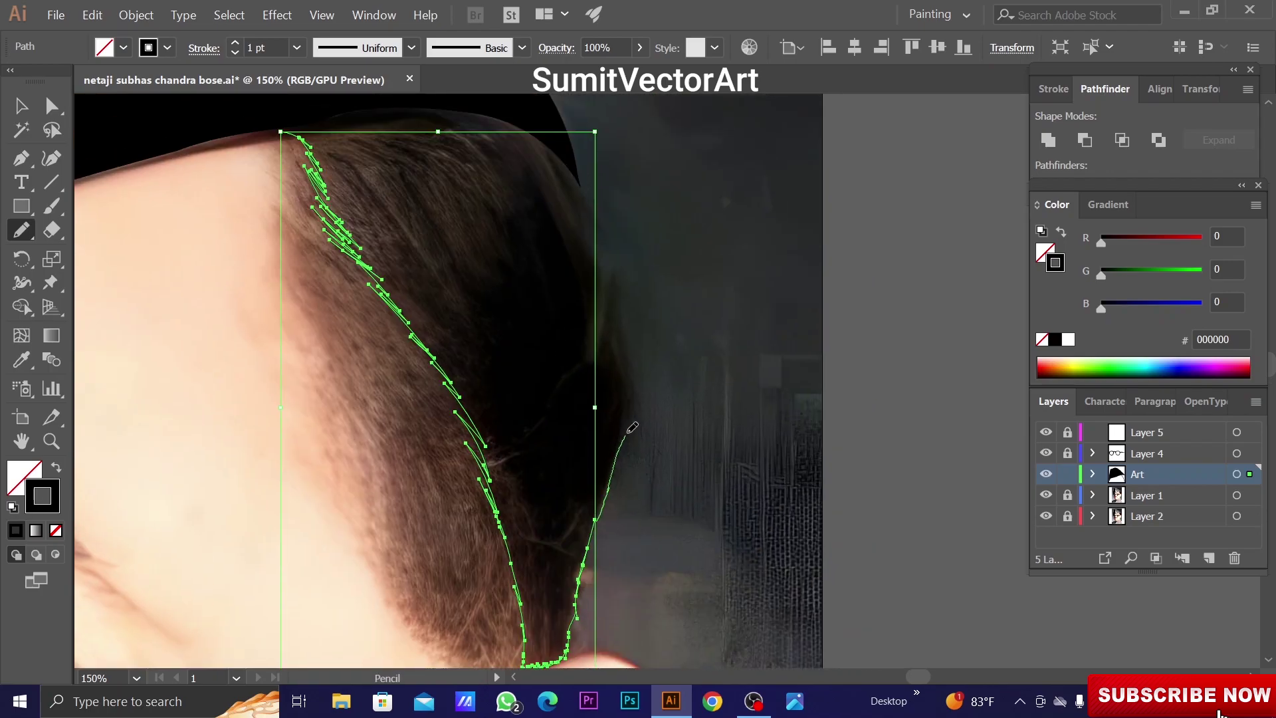
{"action": "left_click_drag", "start_coordinate": [635, 347], "coordinate": [601, 520]}
{"action": "left_click_drag", "start_coordinate": [582, 412], "coordinate": [547, 362]}
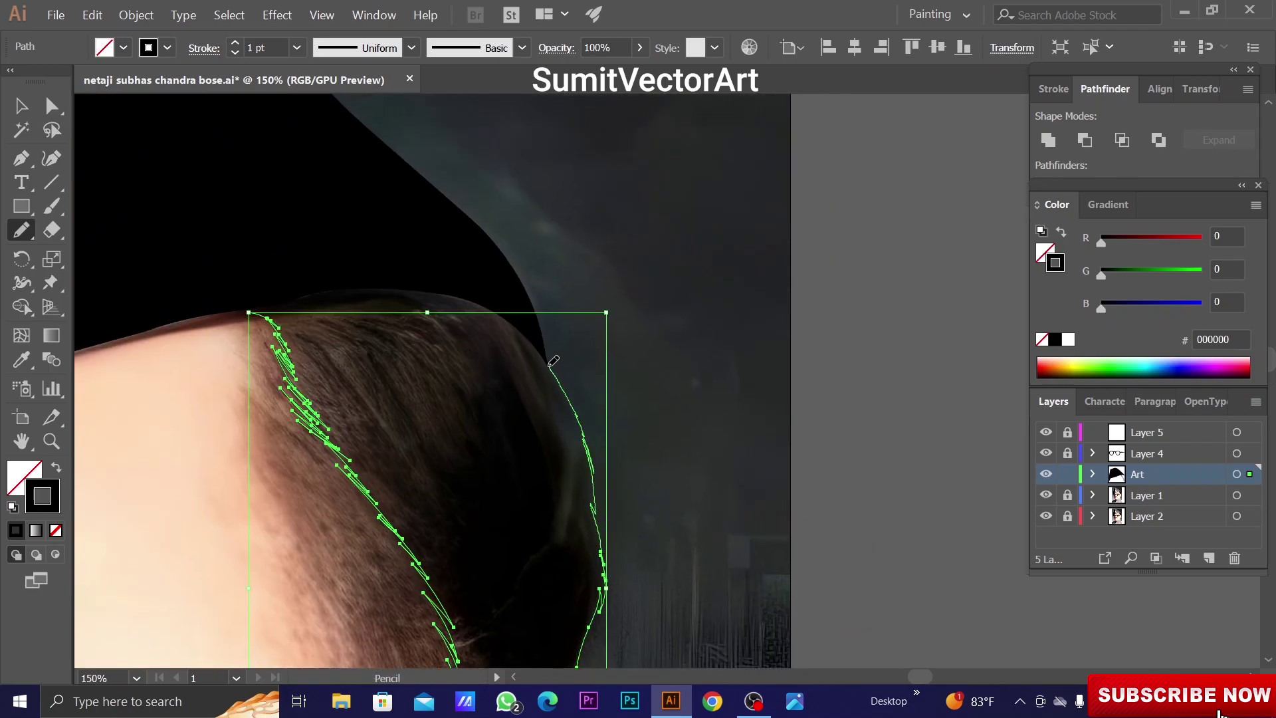
{"action": "left_click_drag", "start_coordinate": [532, 315], "coordinate": [658, 442]}
{"action": "key", "text": "ctrl+minus"}
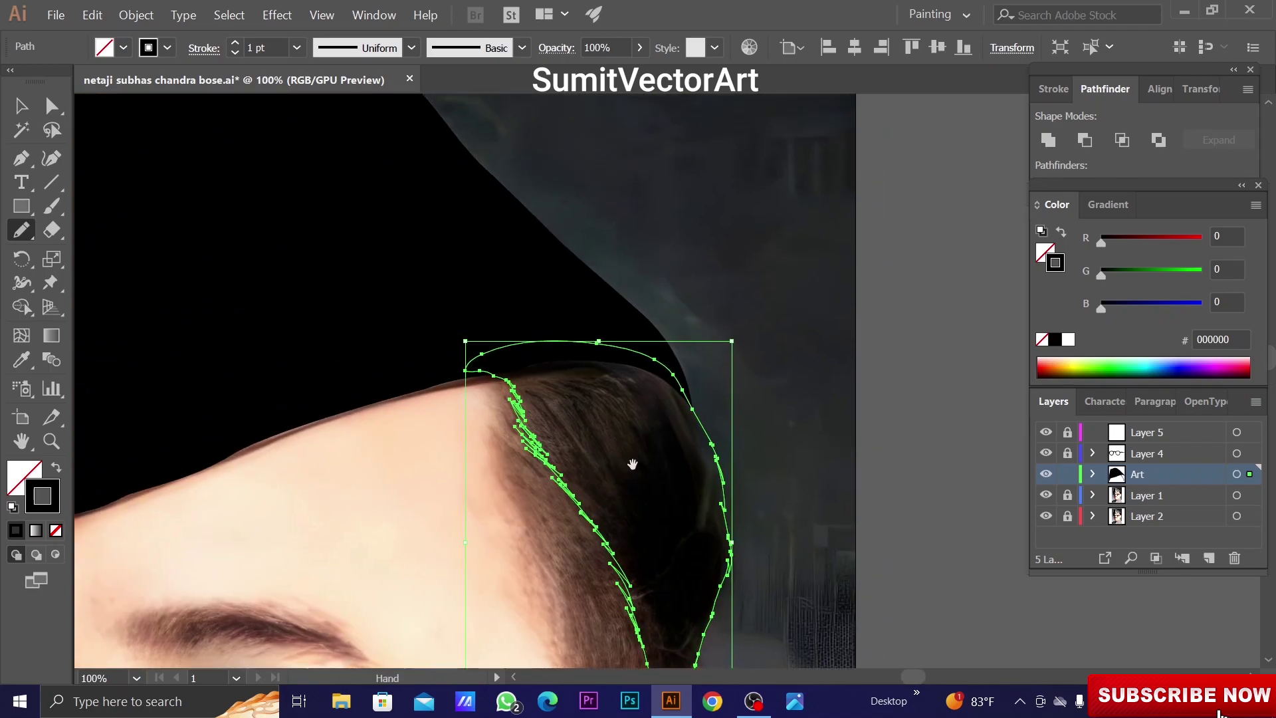
Merge the new hair shape into the black cap
{"action": "key", "text": "v"}
{"action": "left_click", "coordinate": [764, 447], "text": "shift"}
{"action": "left_click", "coordinate": [1238, 190]}
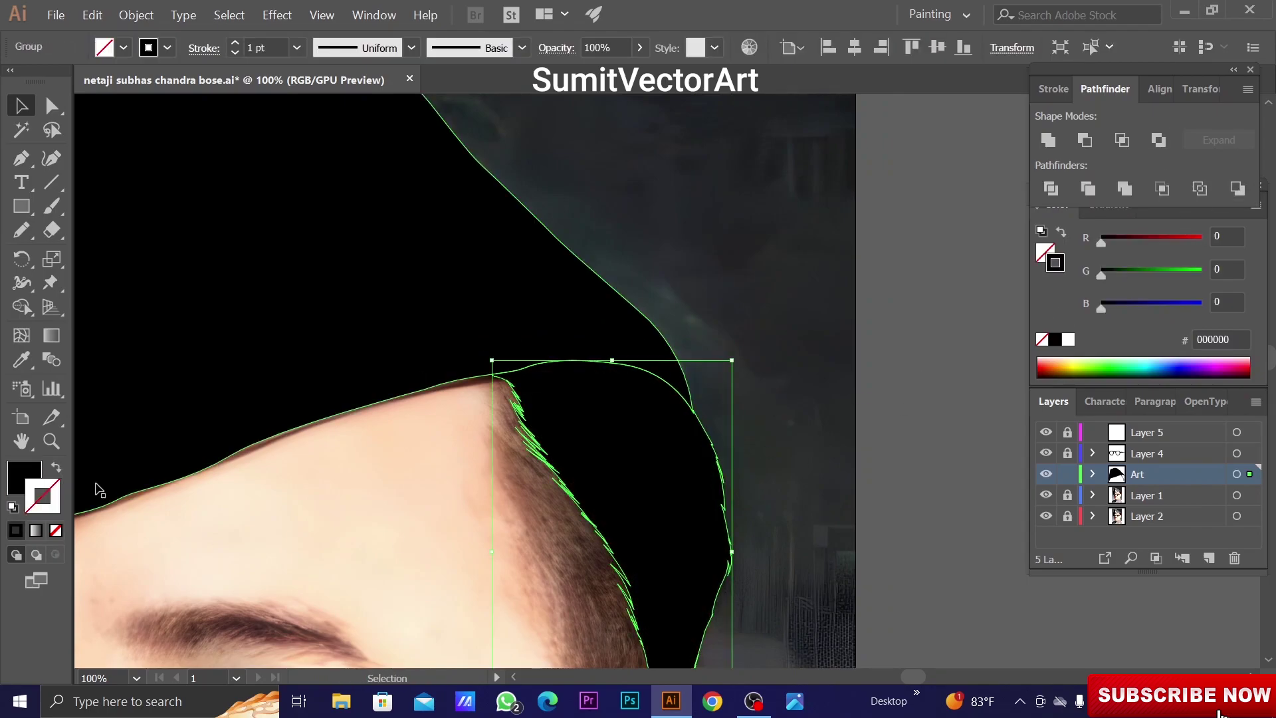
{"action": "key", "text": "ctrl+shift+a"}
{"action": "key", "text": "ctrl+minus"}
{"action": "key", "text": "ctrl+minus"}
{"action": "key", "text": "ctrl+minus"}
Lock the Art layer, activate Layer 5 and pick the tapered hair-strand brush for the Paintbrush
{"action": "left_click", "coordinate": [673, 349]}
{"action": "left_click", "coordinate": [673, 349]}
{"action": "left_click", "coordinate": [674, 349]}
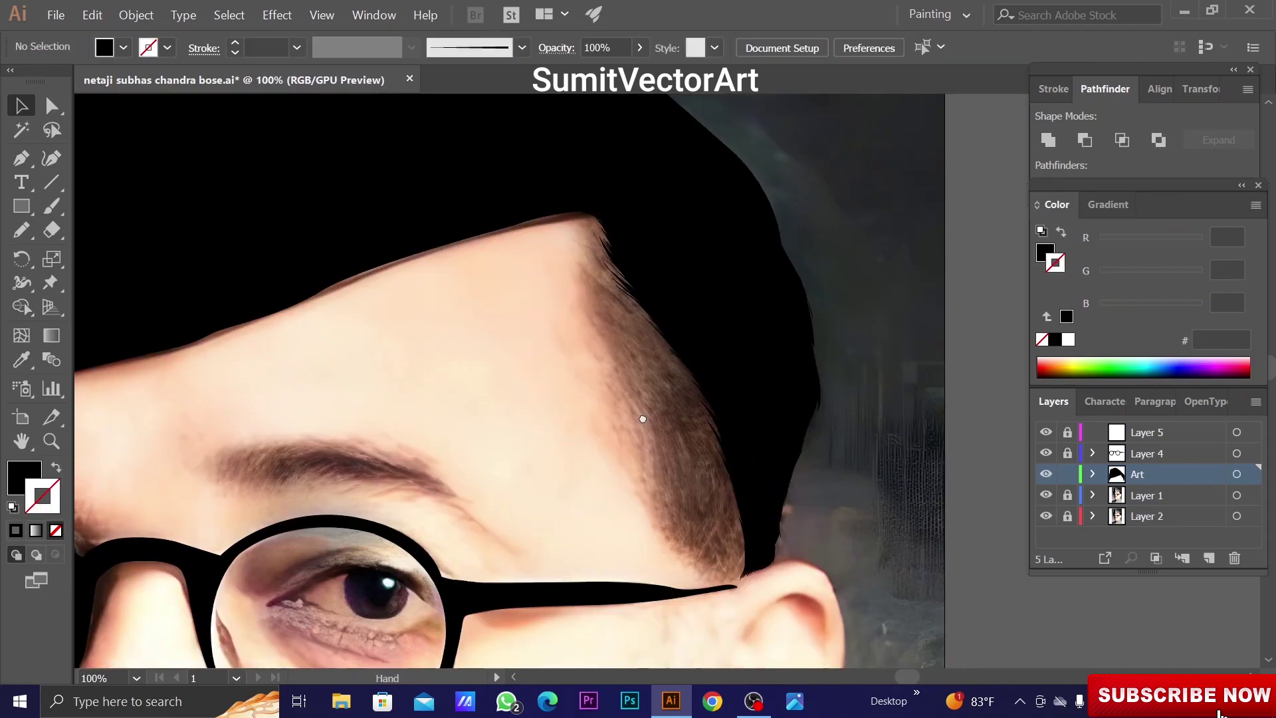
{"action": "left_click", "coordinate": [1067, 474]}
{"action": "left_click", "coordinate": [1147, 432]}
{"action": "left_click", "coordinate": [638, 398]}
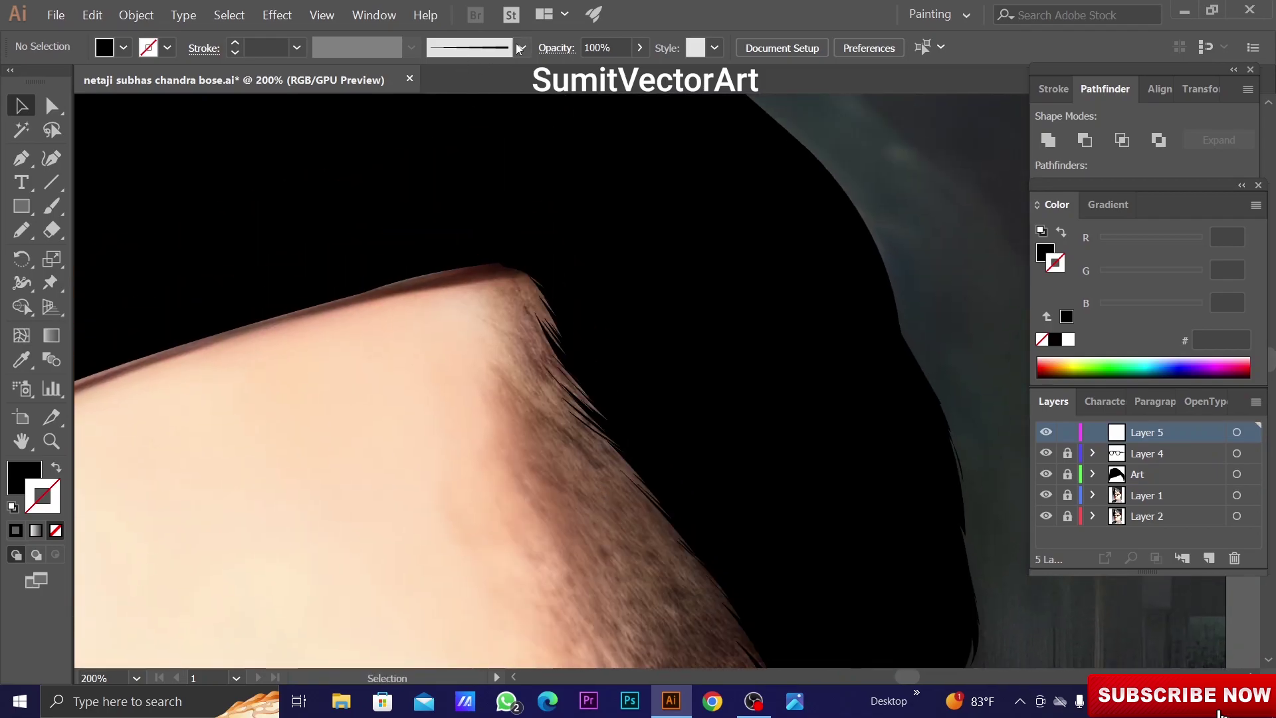
{"action": "left_click", "coordinate": [522, 48]}
{"action": "left_click", "coordinate": [490, 109]}
{"action": "key", "text": "v"}
{"action": "left_click", "coordinate": [521, 47]}
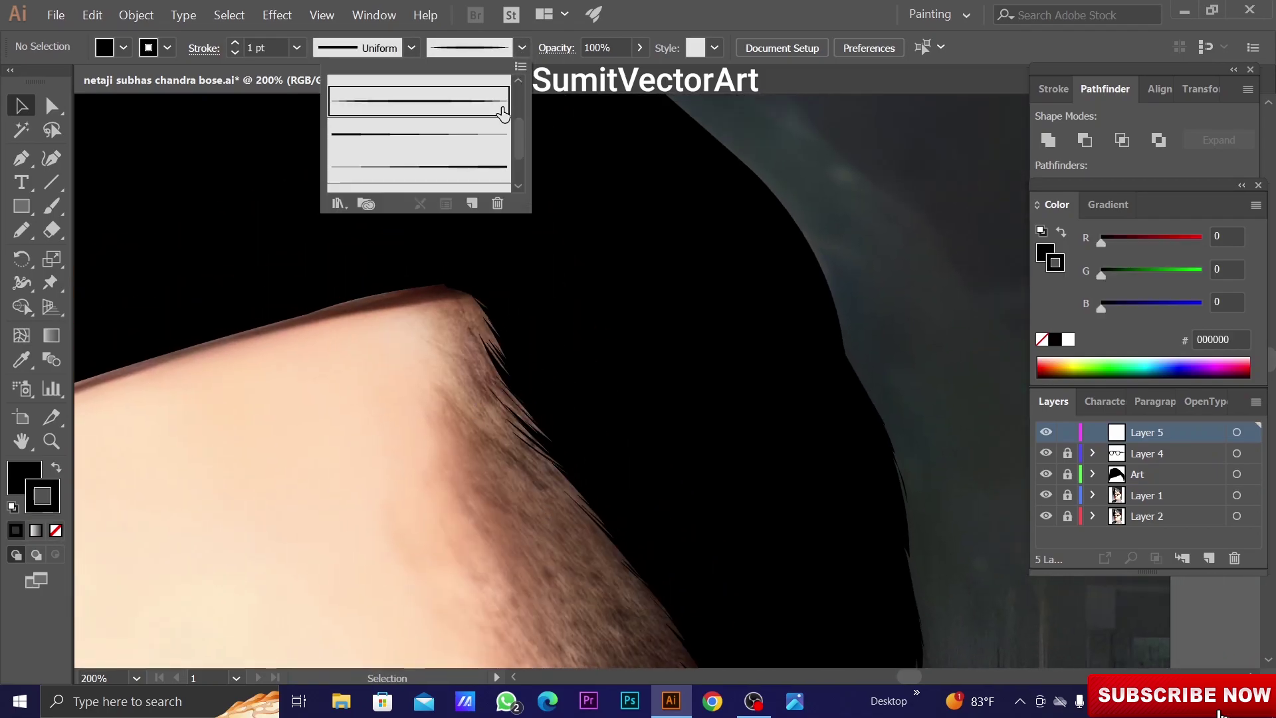
{"action": "left_click", "coordinate": [496, 143]}
{"action": "key", "text": "b"}
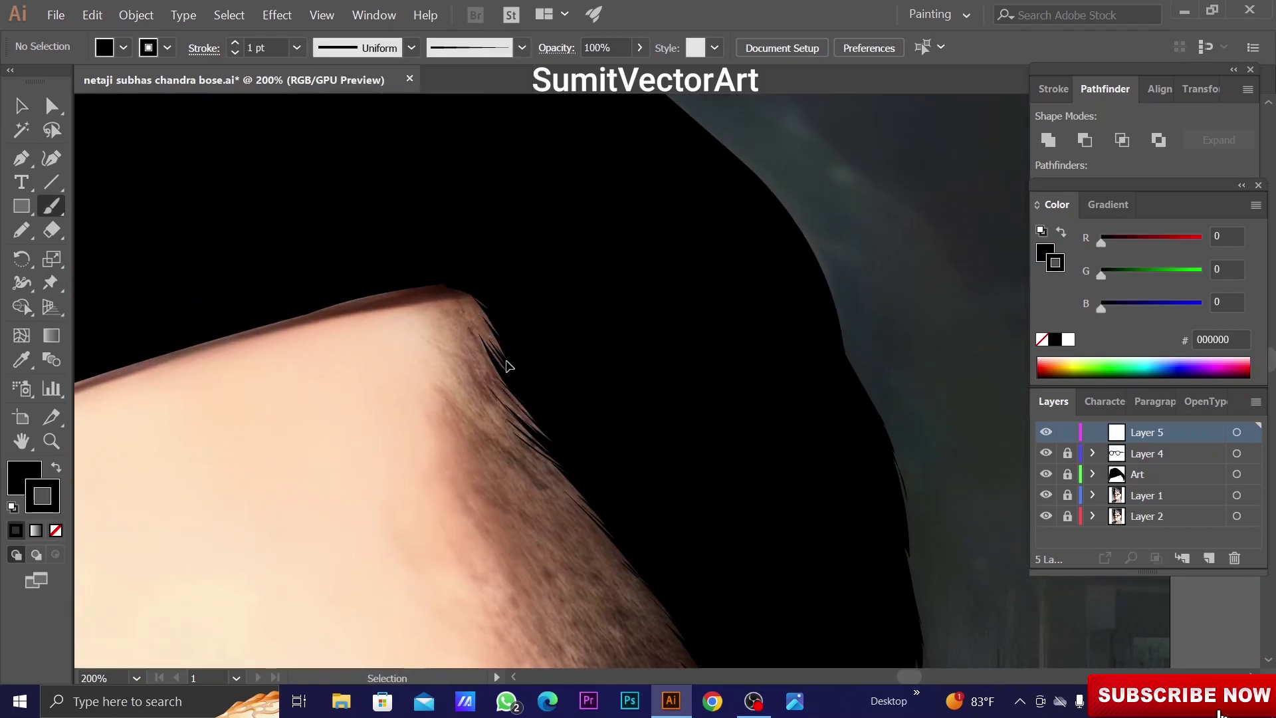
{"action": "left_click", "coordinate": [522, 48]}
{"action": "left_click", "coordinate": [479, 133]}
Paint a first tapered strand at the hair edge with 2 pt weight and 65% opacity
{"action": "left_click_drag", "start_coordinate": [469, 315], "coordinate": [542, 403]}
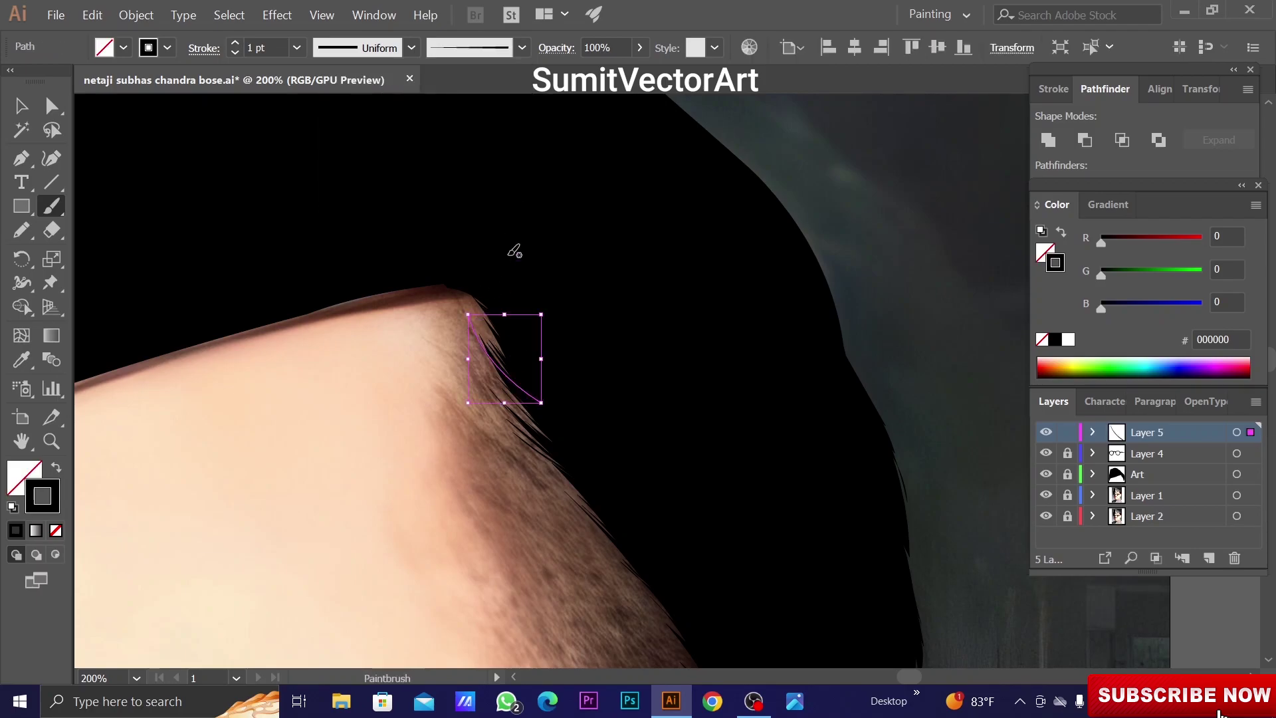
{"action": "left_click", "coordinate": [297, 47]}
{"action": "left_click", "coordinate": [319, 141]}
{"action": "left_click", "coordinate": [640, 48]}
{"action": "left_click", "coordinate": [598, 66]}
{"action": "left_click", "coordinate": [482, 415], "text": "ctrl"}
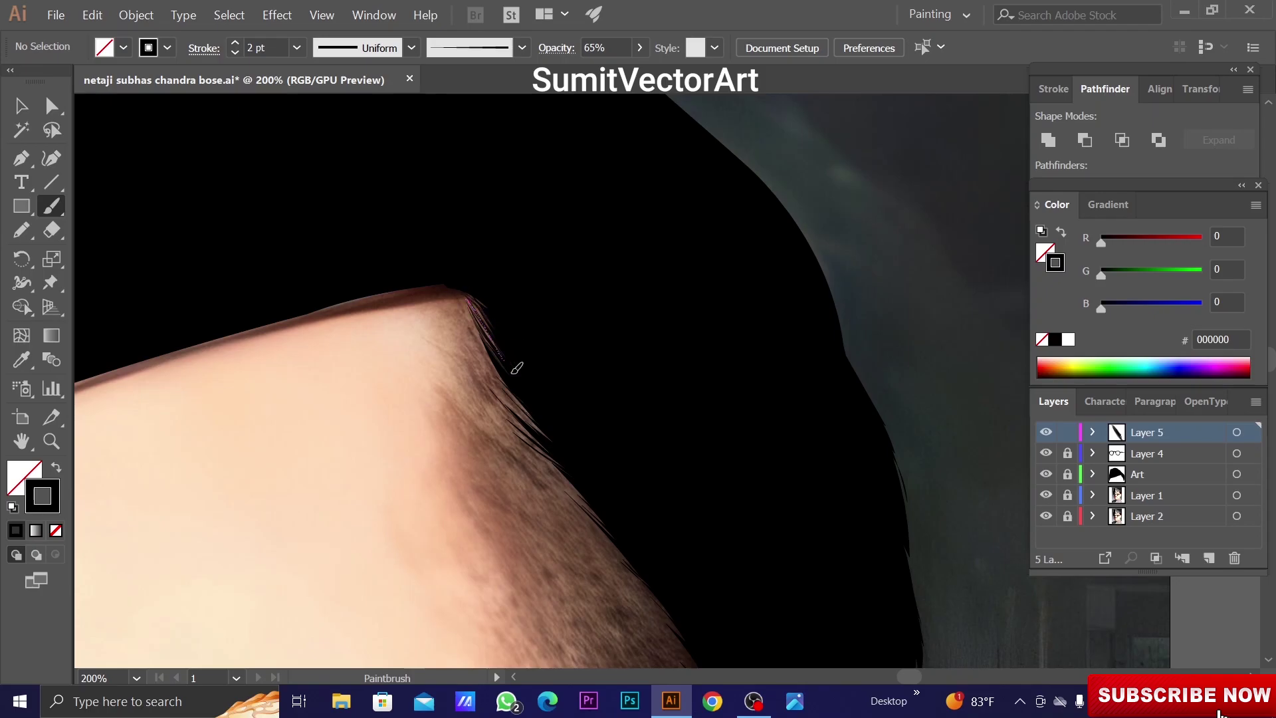
Zoom out to view both portraits and make Layer 5 active again
{"action": "scroll", "coordinate": [528, 397], "scroll_direction": "down", "scroll_amount": 2}
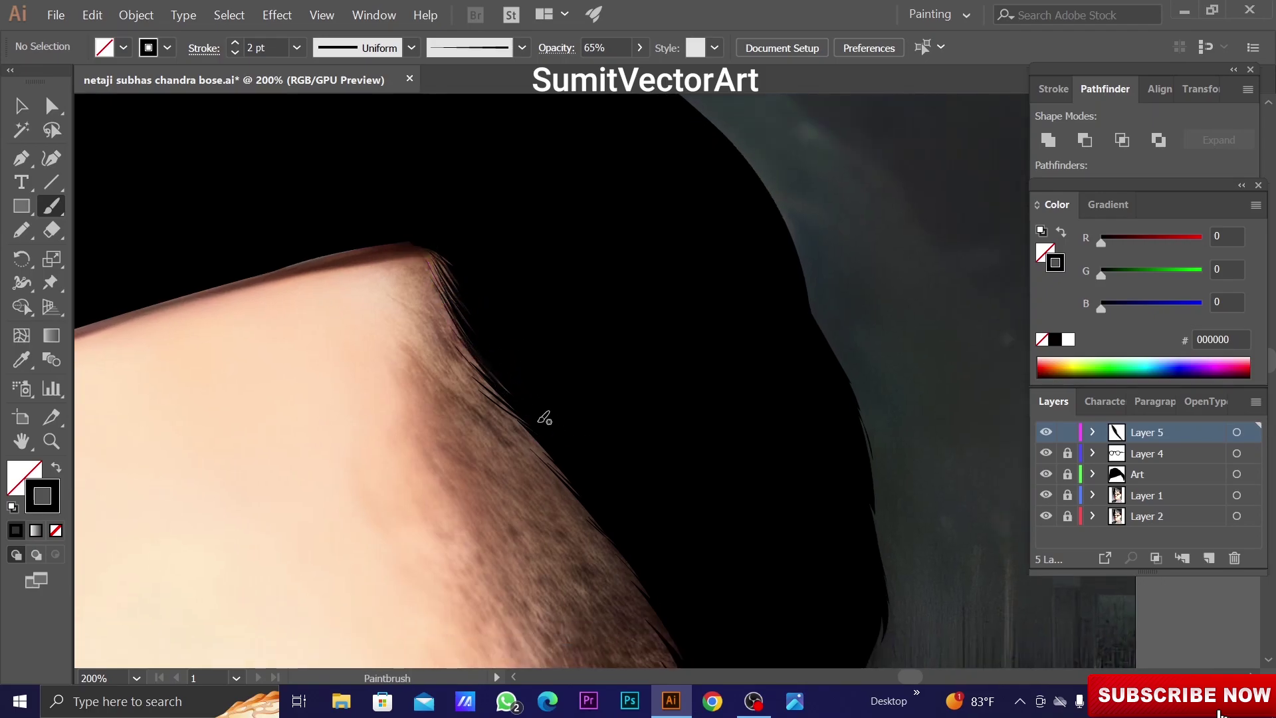
{"action": "scroll", "coordinate": [519, 412], "scroll_direction": "down", "scroll_amount": 2}
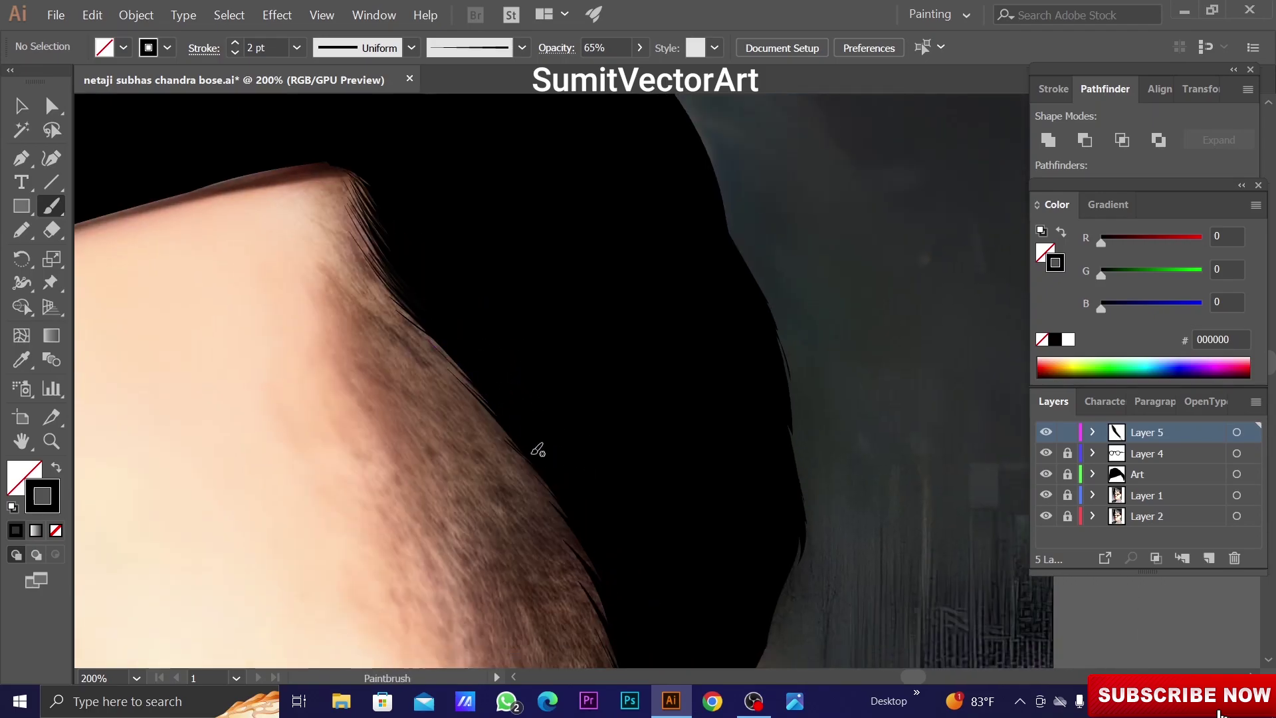
{"action": "scroll", "coordinate": [525, 447], "scroll_direction": "down", "scroll_amount": 2}
{"action": "scroll", "coordinate": [531, 466], "scroll_direction": "down", "scroll_amount": 2}
{"action": "scroll", "coordinate": [552, 505], "scroll_direction": "down", "scroll_amount": 2}
{"action": "scroll", "coordinate": [535, 475], "scroll_direction": "down", "scroll_amount": 2}
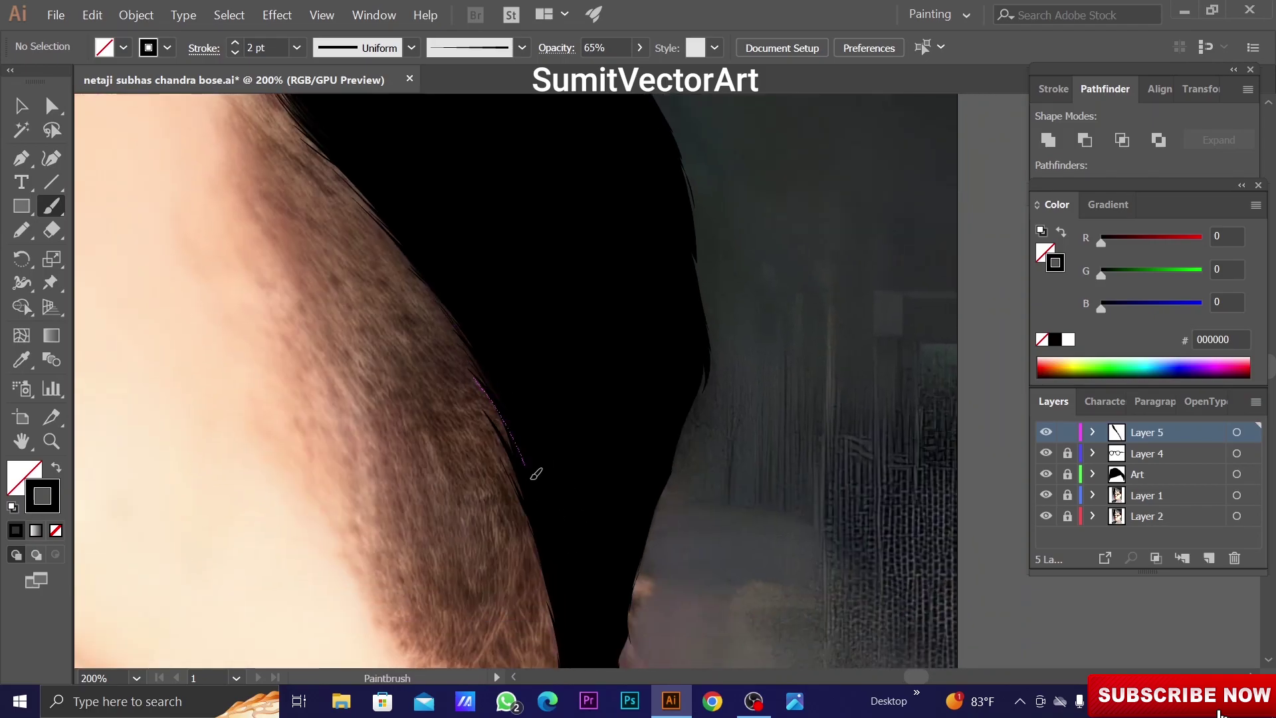
{"action": "scroll", "coordinate": [512, 438], "scroll_direction": "down", "scroll_amount": 2}
{"action": "key", "text": "ctrl+minus"}
{"action": "key", "text": "ctrl+minus"}
{"action": "key", "text": "ctrl+minus"}
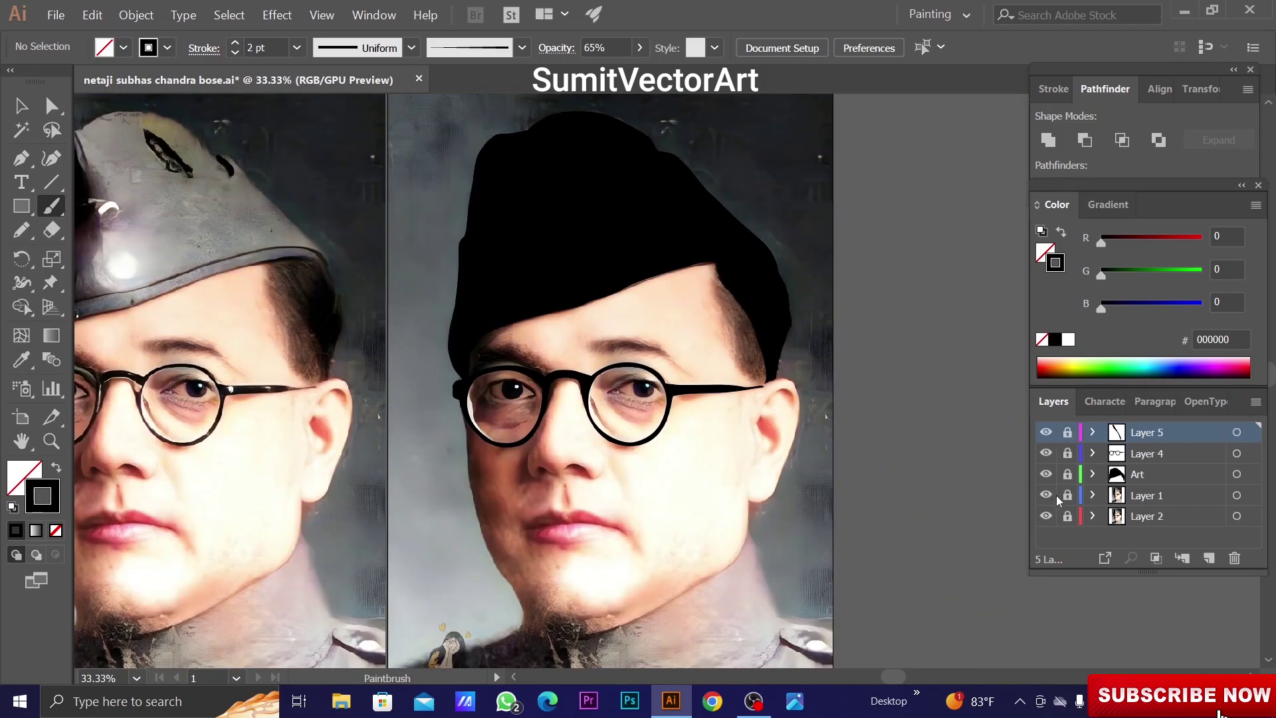
{"action": "left_click", "coordinate": [1059, 500]}
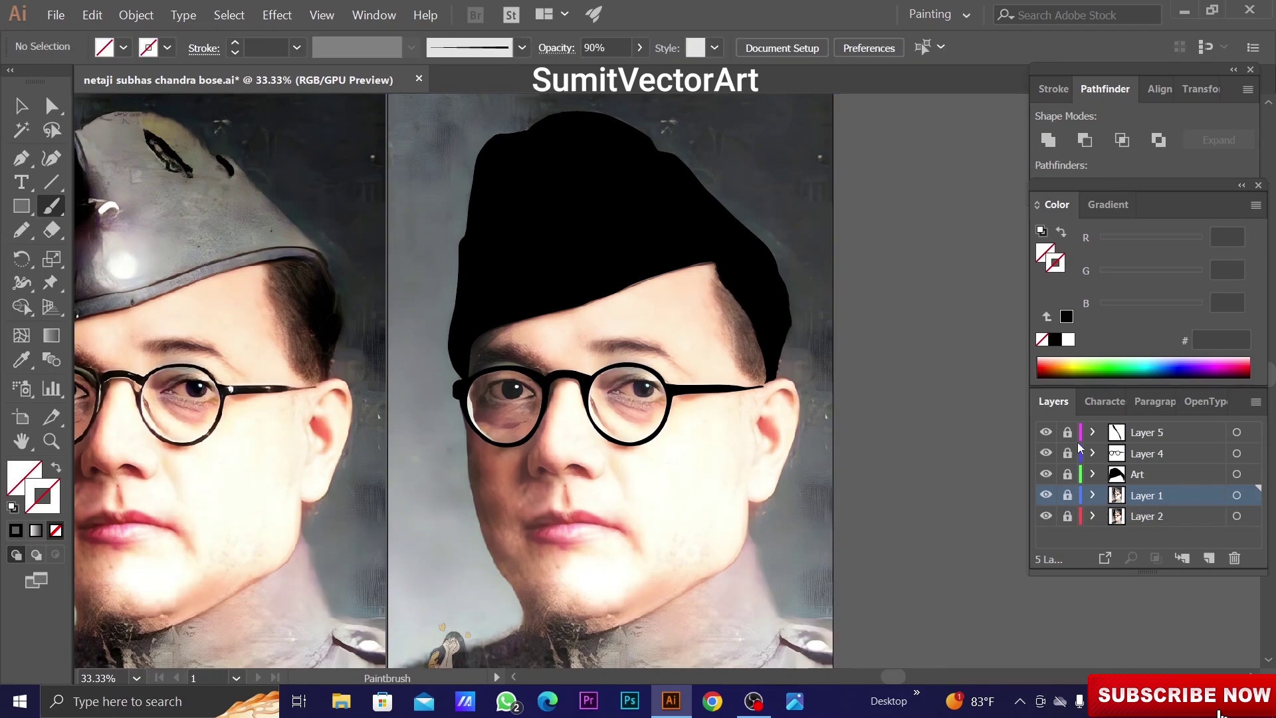
{"action": "left_click", "coordinate": [1147, 432]}
Paint another strand along the hair edge and thin it to 0.5 pt
{"action": "key", "text": "ctrl+plus"}
{"action": "key", "text": "ctrl+plus"}
{"action": "key", "text": "ctrl+plus"}
{"action": "key", "text": "ctrl+plus"}
{"action": "left_click_drag", "start_coordinate": [605, 389], "coordinate": [638, 465]}
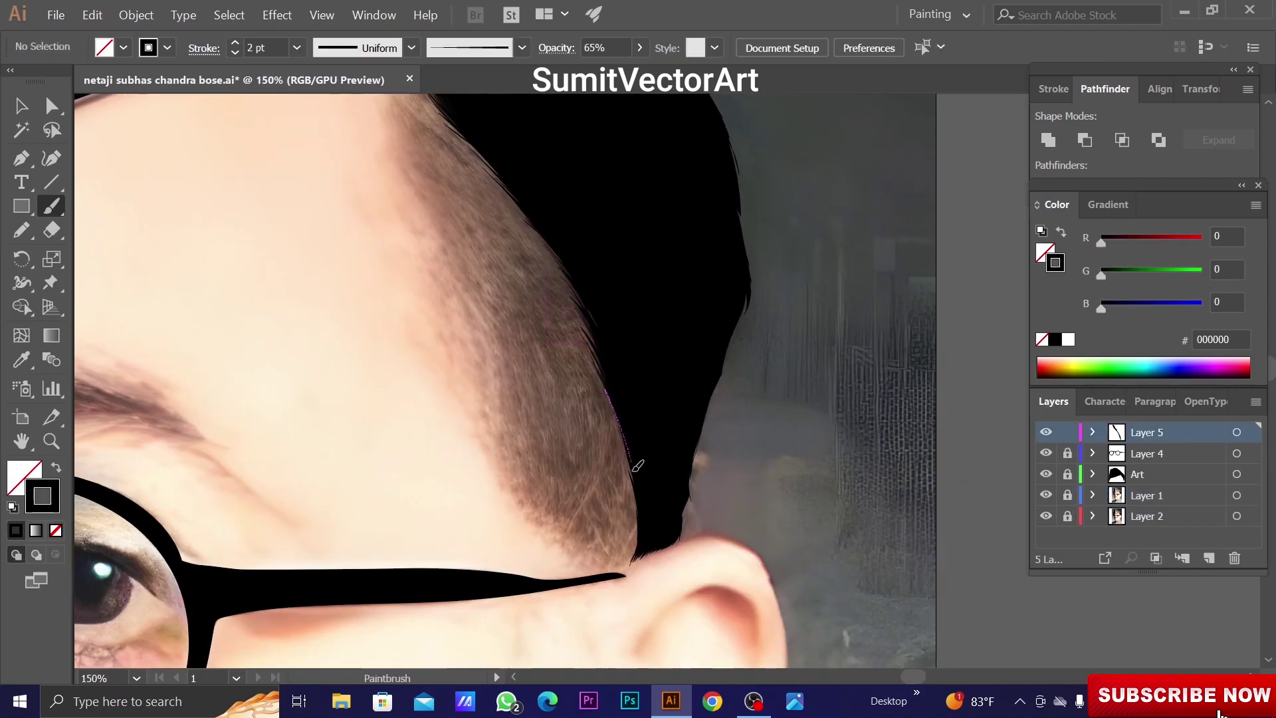
{"action": "key", "text": "ctrl+plus"}
{"action": "left_click", "coordinate": [523, 48]}
{"action": "left_click", "coordinate": [470, 177]}
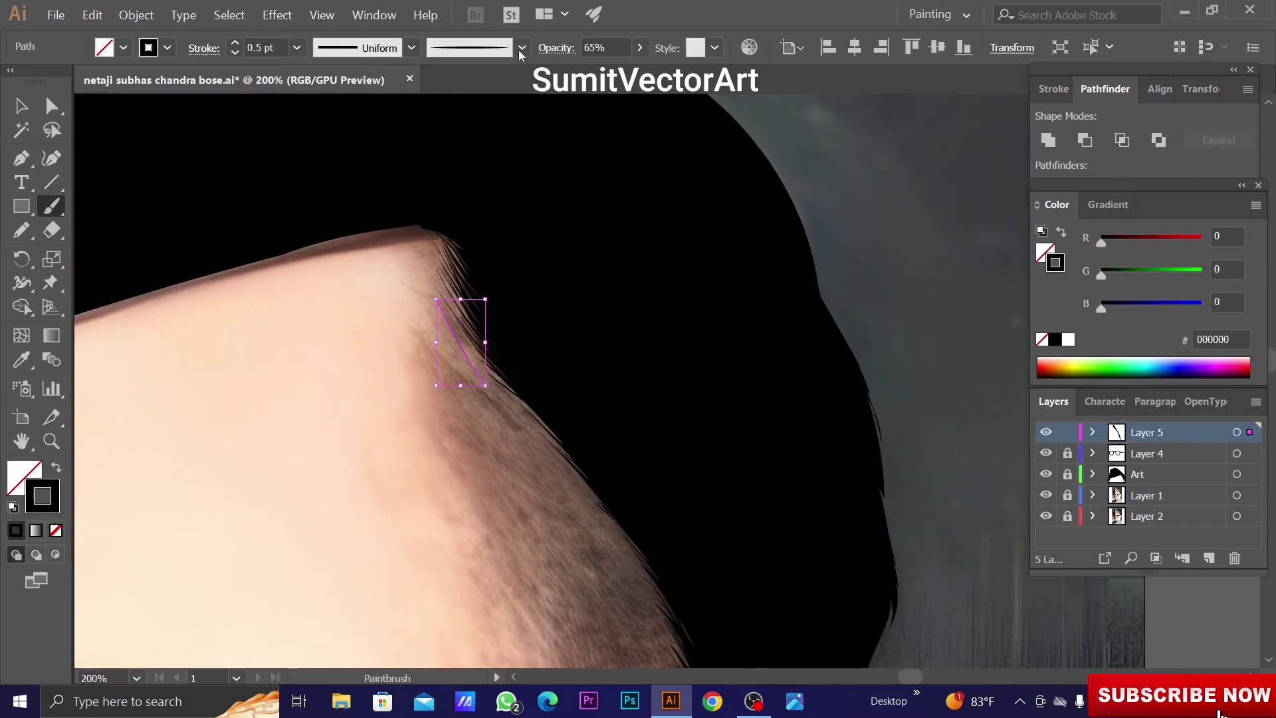
{"action": "key", "text": "ctrl+shift+a"}
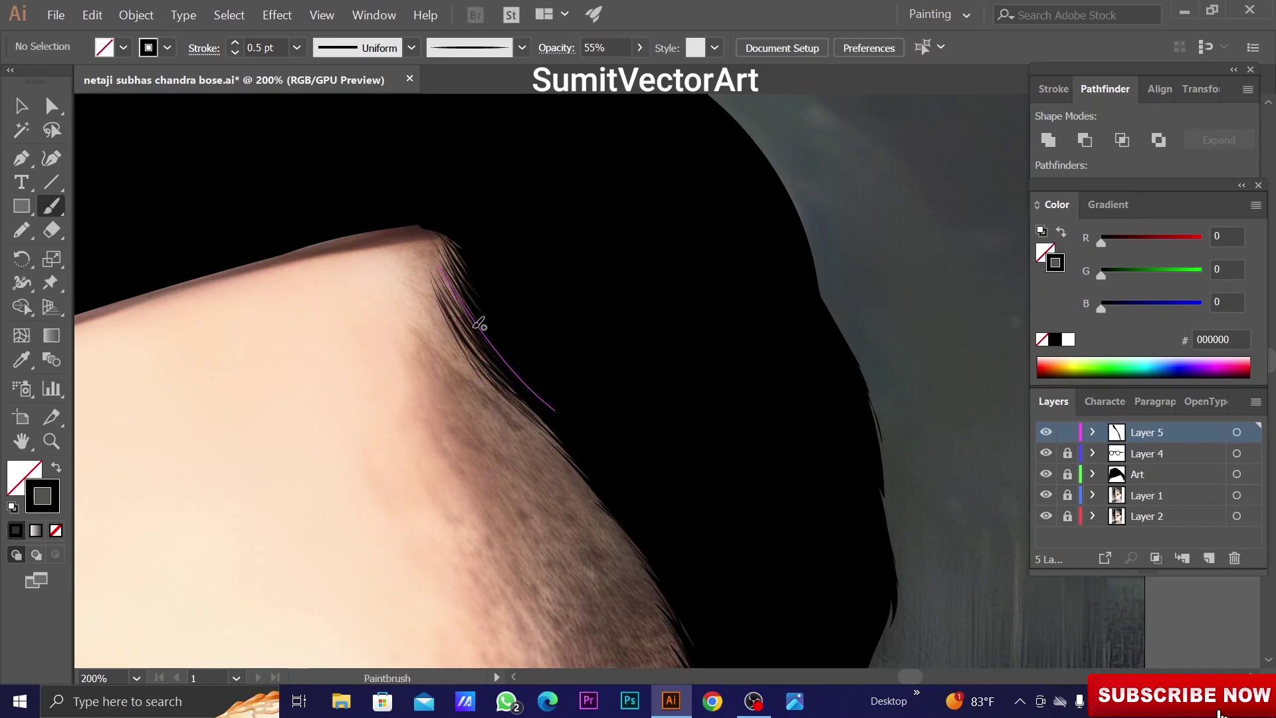
Add two more strands along the hairline edge
{"action": "scroll", "coordinate": [465, 333], "scroll_direction": "down", "scroll_amount": 3}
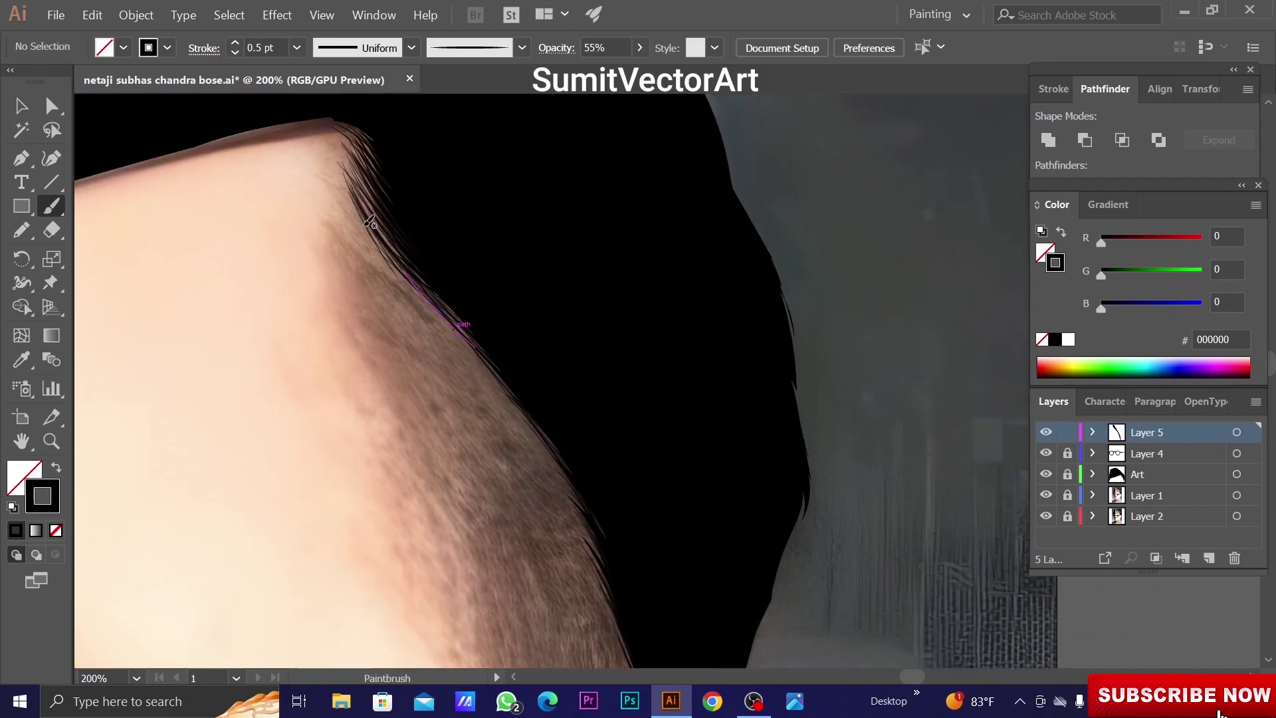
{"action": "scroll", "coordinate": [399, 266], "scroll_direction": "down", "scroll_amount": 2}
{"action": "scroll", "coordinate": [507, 403], "scroll_direction": "right", "scroll_amount": 1}
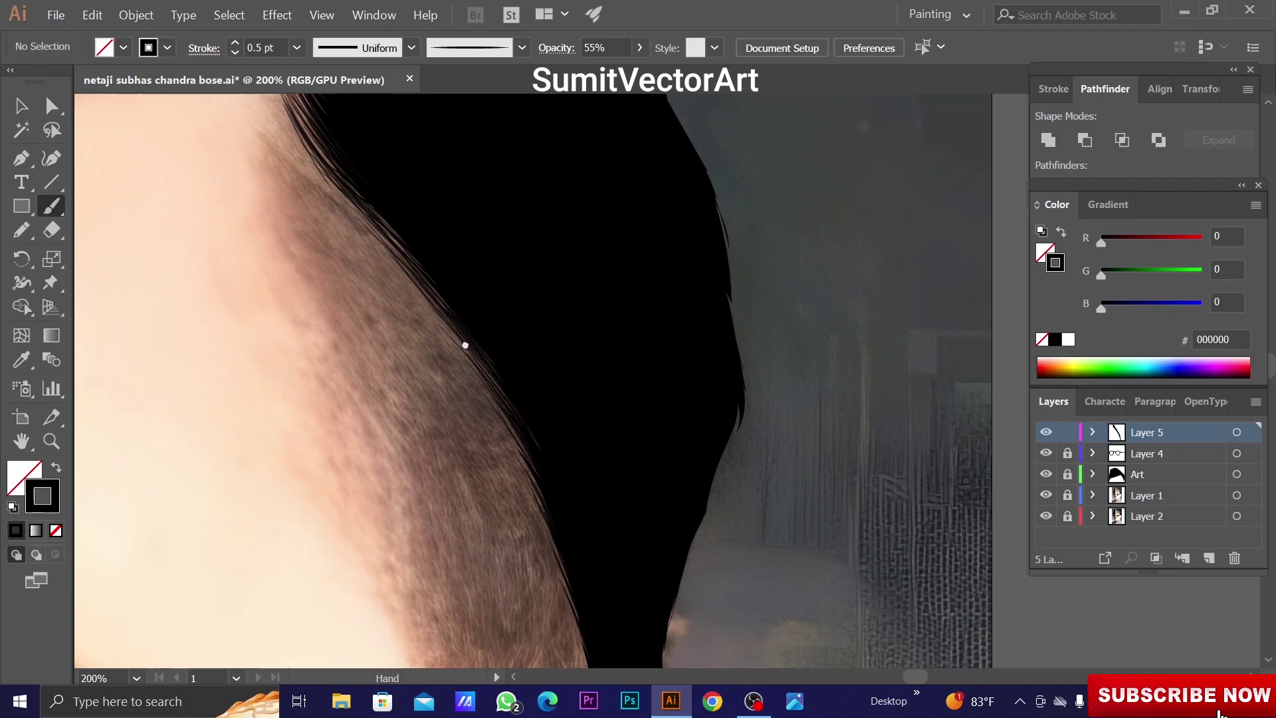
{"action": "scroll", "coordinate": [466, 345], "scroll_direction": "down", "scroll_amount": 2}
{"action": "left_click_drag", "start_coordinate": [419, 269], "coordinate": [471, 378]}
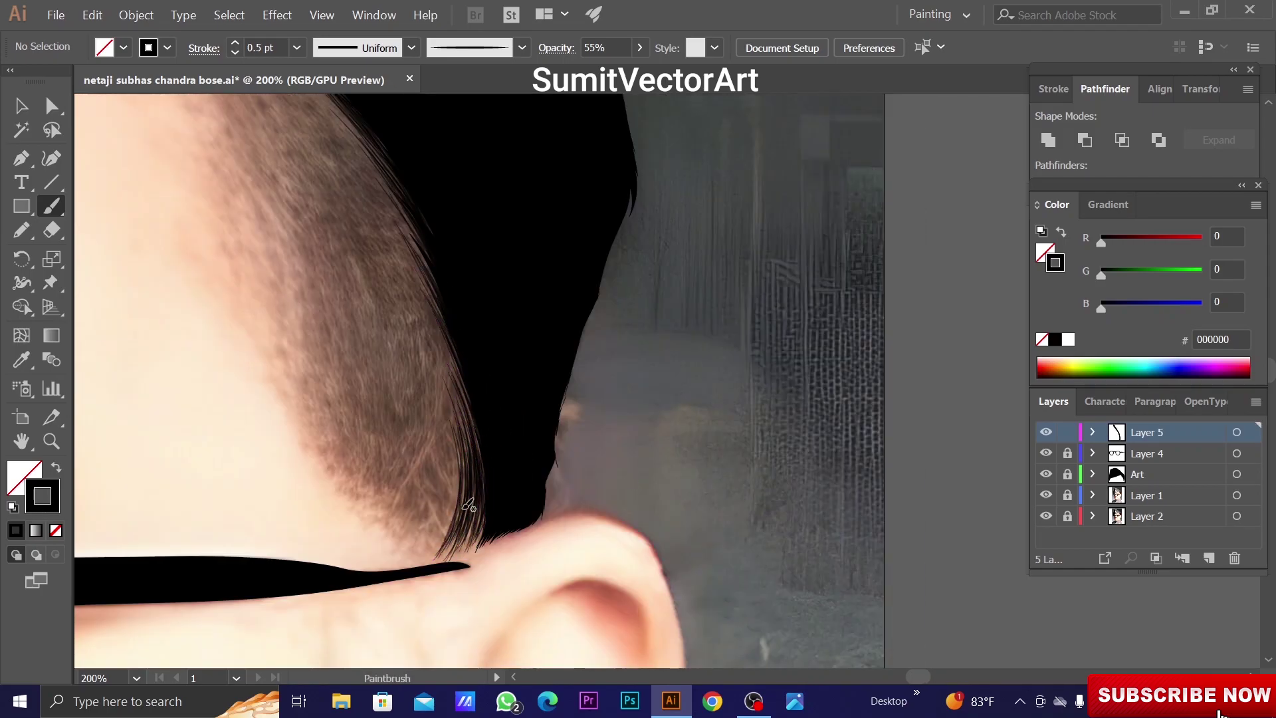
{"action": "left_click_drag", "start_coordinate": [471, 478], "coordinate": [472, 483]}
{"action": "scroll", "coordinate": [399, 366], "scroll_direction": "up", "scroll_amount": 3}
{"action": "scroll", "coordinate": [305, 279], "scroll_direction": "left", "scroll_amount": 2}
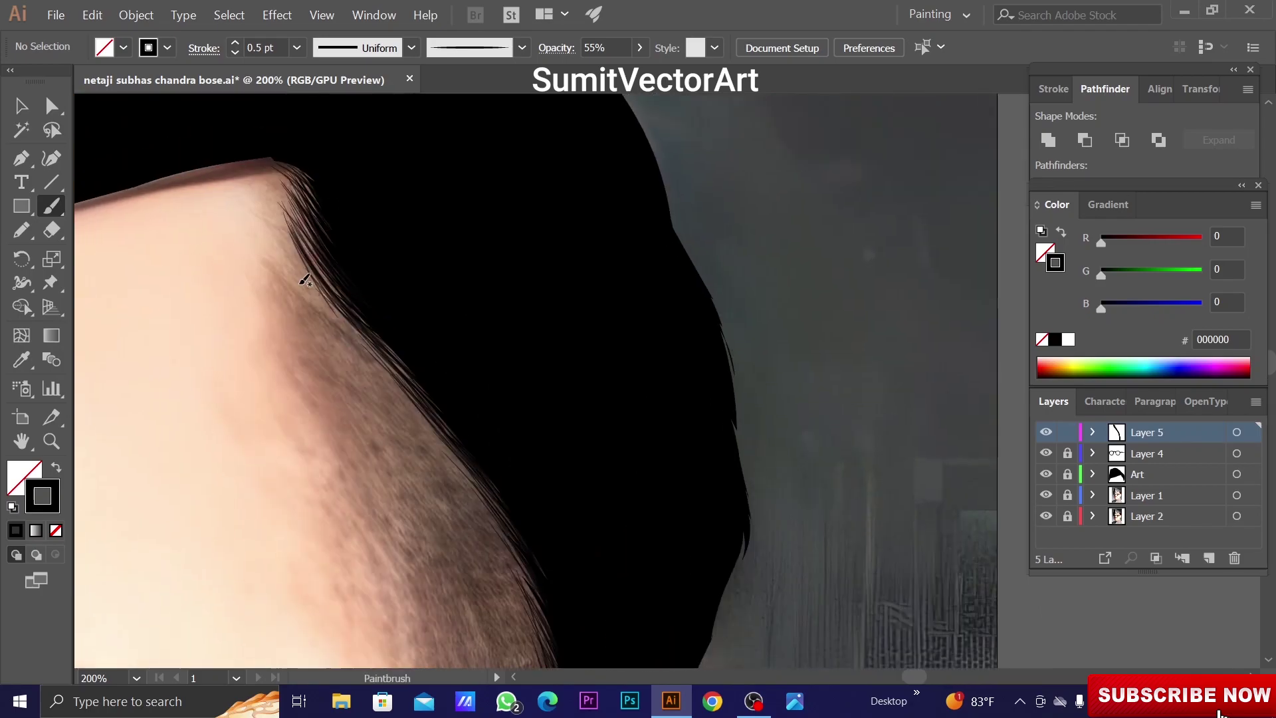
Pan along the hairline and paint two more thin strands
{"action": "scroll", "coordinate": [383, 357], "scroll_direction": "down", "scroll_amount": 2}
{"action": "scroll", "coordinate": [466, 432], "scroll_direction": "down", "scroll_amount": 3}
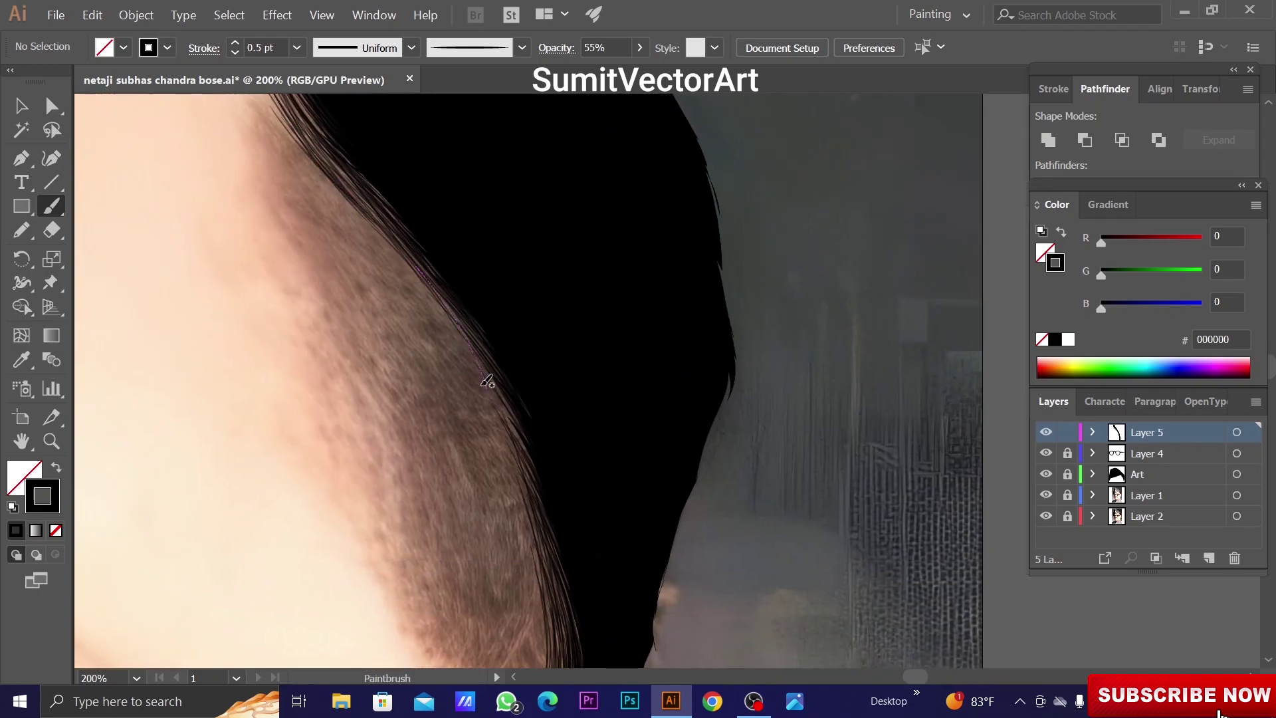
{"action": "scroll", "coordinate": [523, 494], "scroll_direction": "up", "scroll_amount": 1}
{"action": "scroll", "coordinate": [465, 334], "scroll_direction": "left", "scroll_amount": 3}
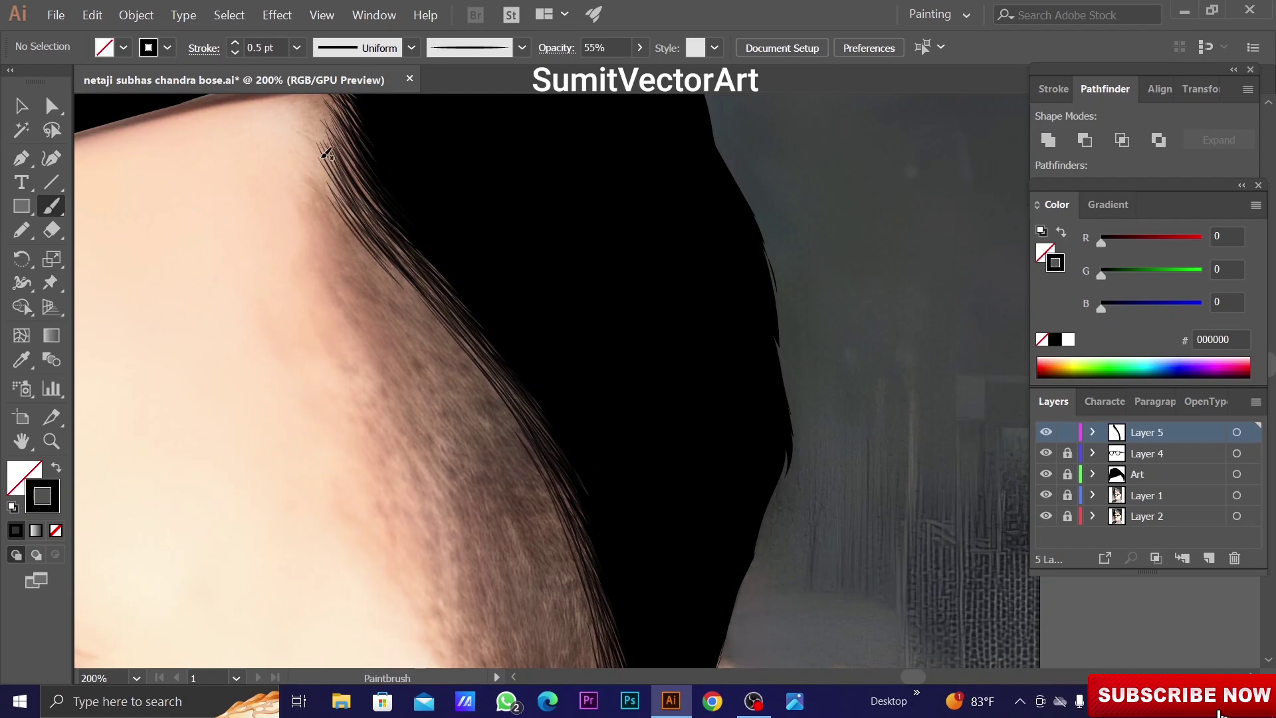
{"action": "scroll", "coordinate": [452, 330], "scroll_direction": "down", "scroll_amount": 2}
{"action": "scroll", "coordinate": [465, 295], "scroll_direction": "left", "scroll_amount": 1}
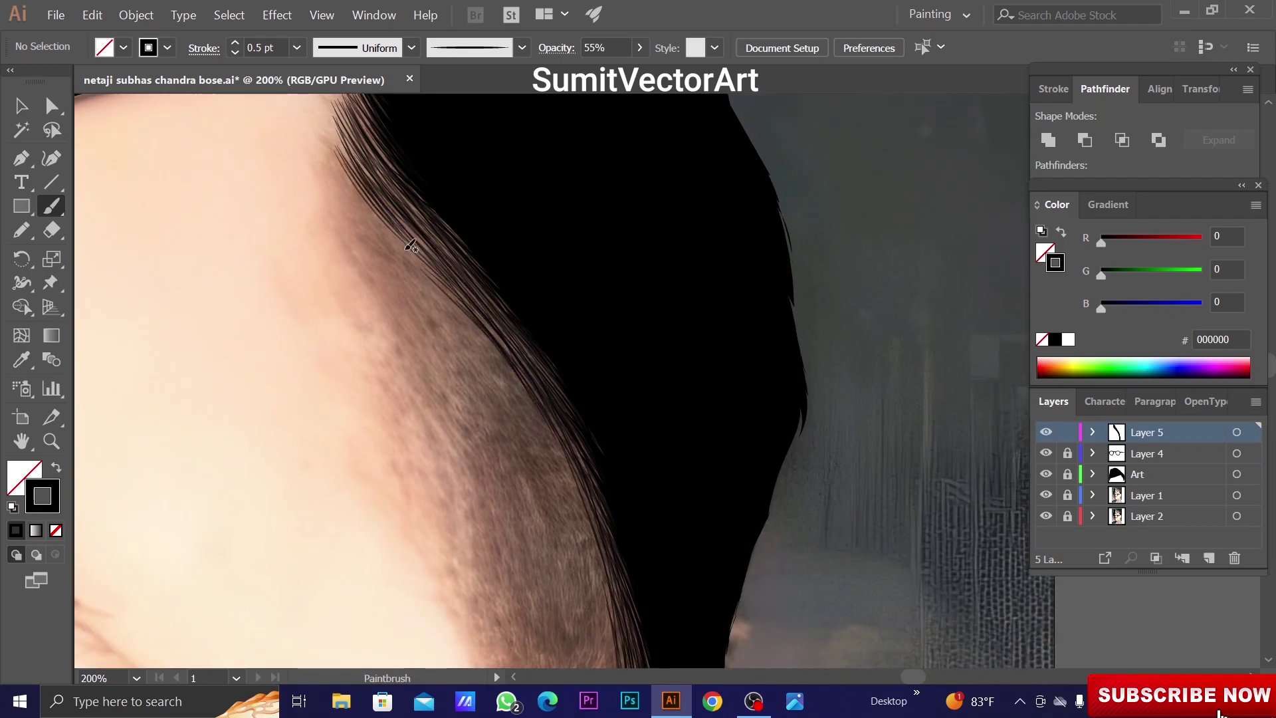
{"action": "scroll", "coordinate": [382, 200], "scroll_direction": "up", "scroll_amount": 2}
{"action": "scroll", "coordinate": [373, 210], "scroll_direction": "left", "scroll_amount": 1}
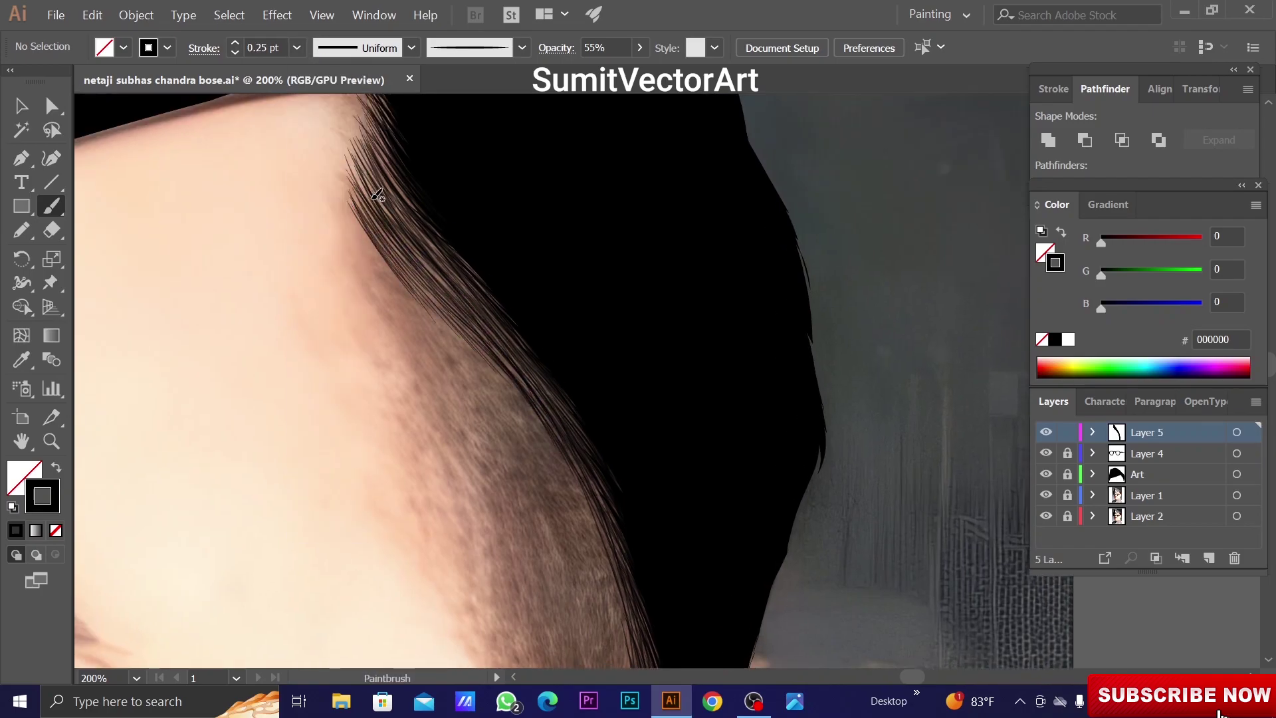
{"action": "left_click_drag", "start_coordinate": [552, 379], "coordinate": [642, 514]}
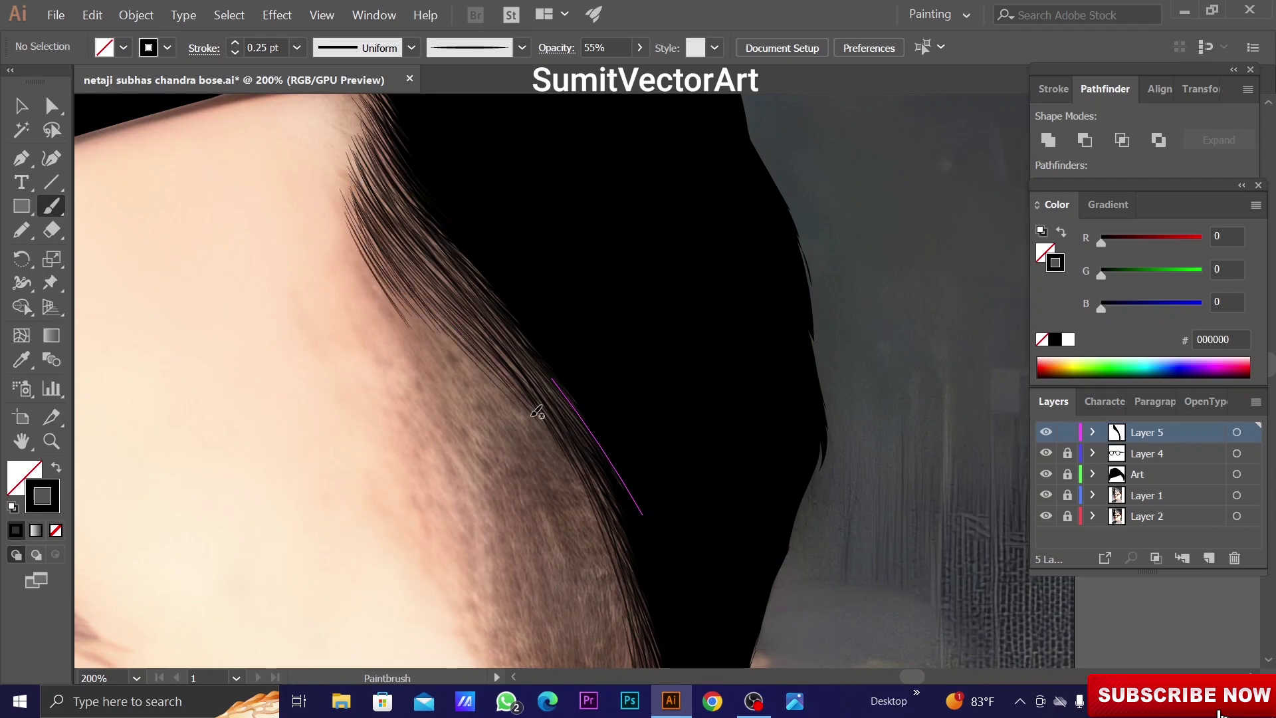
{"action": "left_click_drag", "start_coordinate": [412, 347], "coordinate": [472, 425]}
Fill out the hair edge with further strands, ending with a dark strand at the hairline
{"action": "scroll", "coordinate": [474, 339], "scroll_direction": "down", "scroll_amount": 4}
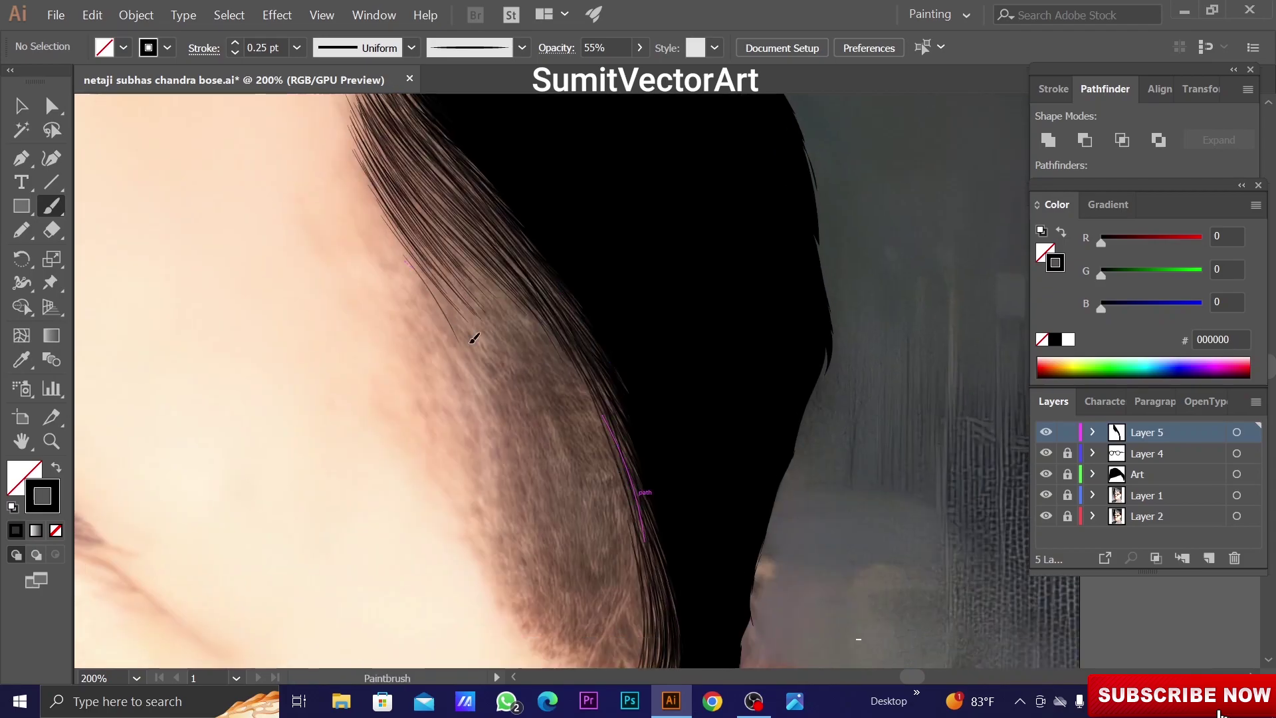
{"action": "scroll", "coordinate": [477, 364], "scroll_direction": "down", "scroll_amount": 2}
{"action": "scroll", "coordinate": [459, 313], "scroll_direction": "left", "scroll_amount": 1}
{"action": "left_click_drag", "start_coordinate": [497, 352], "coordinate": [419, 222]}
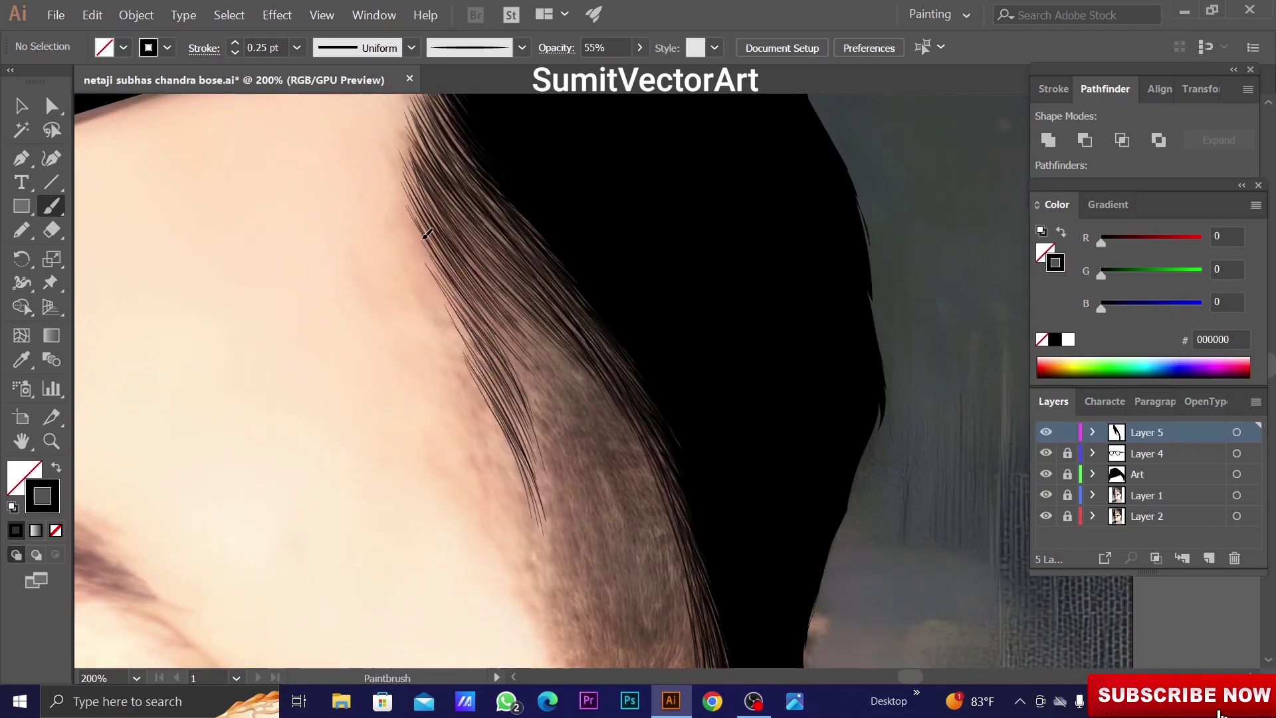
{"action": "left_click_drag", "start_coordinate": [506, 499], "coordinate": [485, 316]}
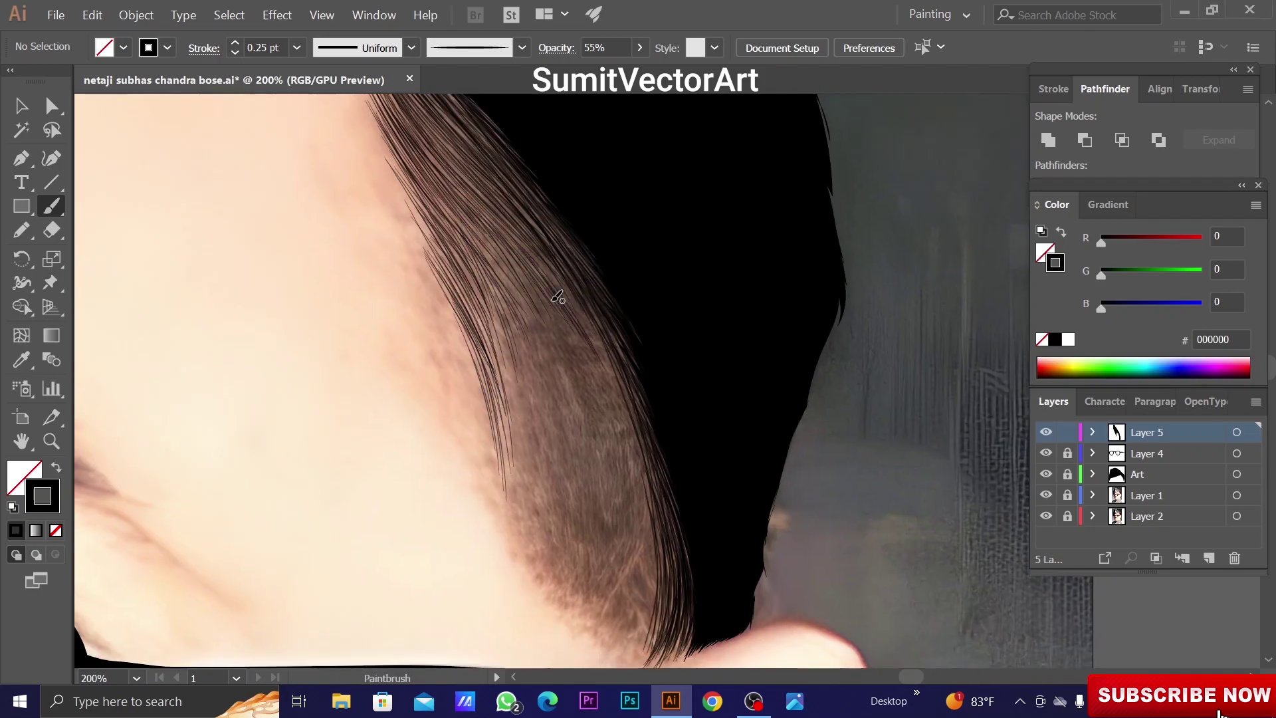
{"action": "scroll", "coordinate": [468, 342], "scroll_direction": "up", "scroll_amount": 4}
{"action": "scroll", "coordinate": [452, 305], "scroll_direction": "left", "scroll_amount": 1}
{"action": "scroll", "coordinate": [465, 319], "scroll_direction": "down", "scroll_amount": 3}
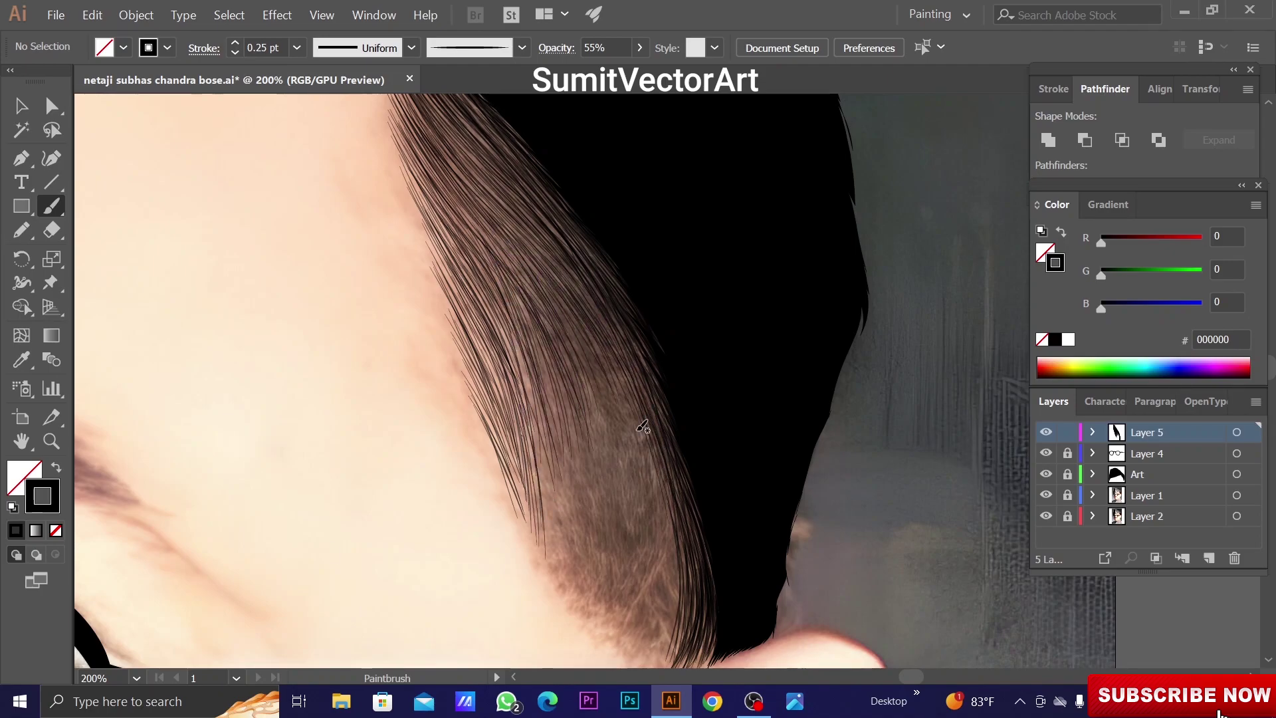
{"action": "mouse_move", "coordinate": [650, 468]}
{"action": "left_mouse_down"}
{"action": "mouse_move", "coordinate": [594, 427]}
{"action": "mouse_move", "coordinate": [580, 462]}
{"action": "left_mouse_up"}
Paint dense hair strokes across the eyebrow from its inner end to the outer tail
{"action": "scroll", "coordinate": [516, 476], "scroll_direction": "down", "scroll_amount": 1}
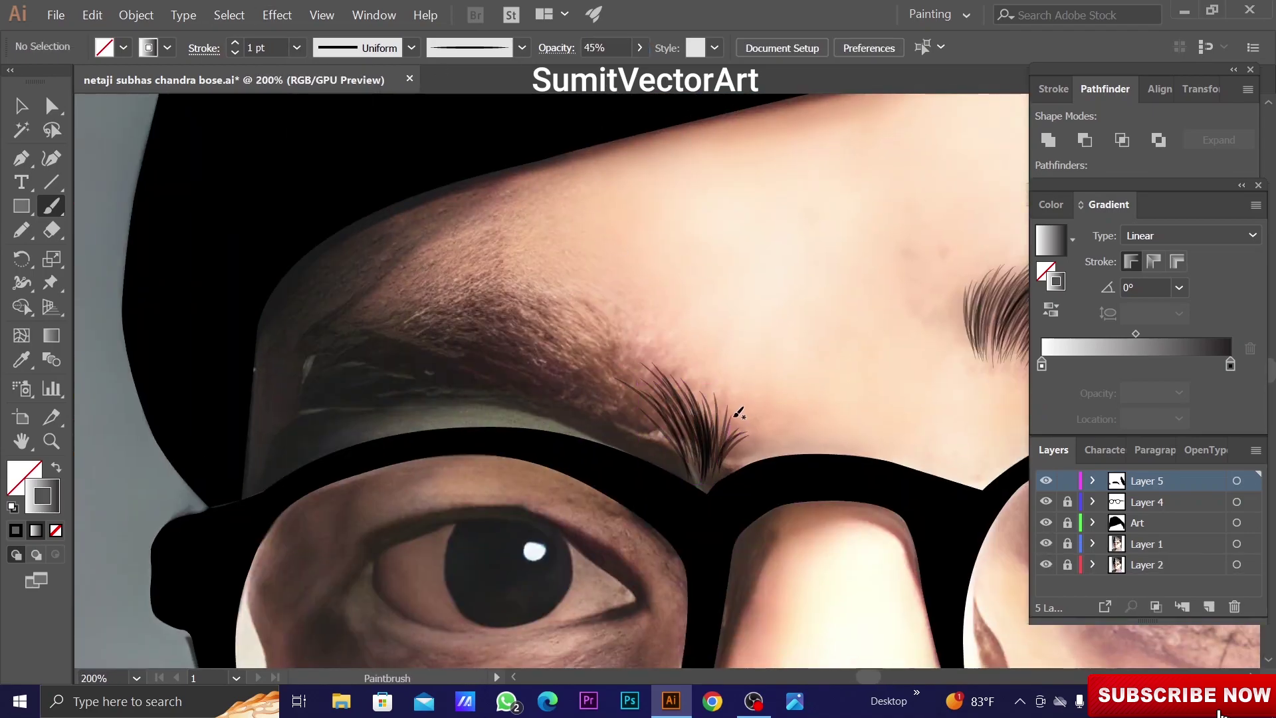
{"action": "left_click_drag", "start_coordinate": [691, 415], "coordinate": [628, 363]}
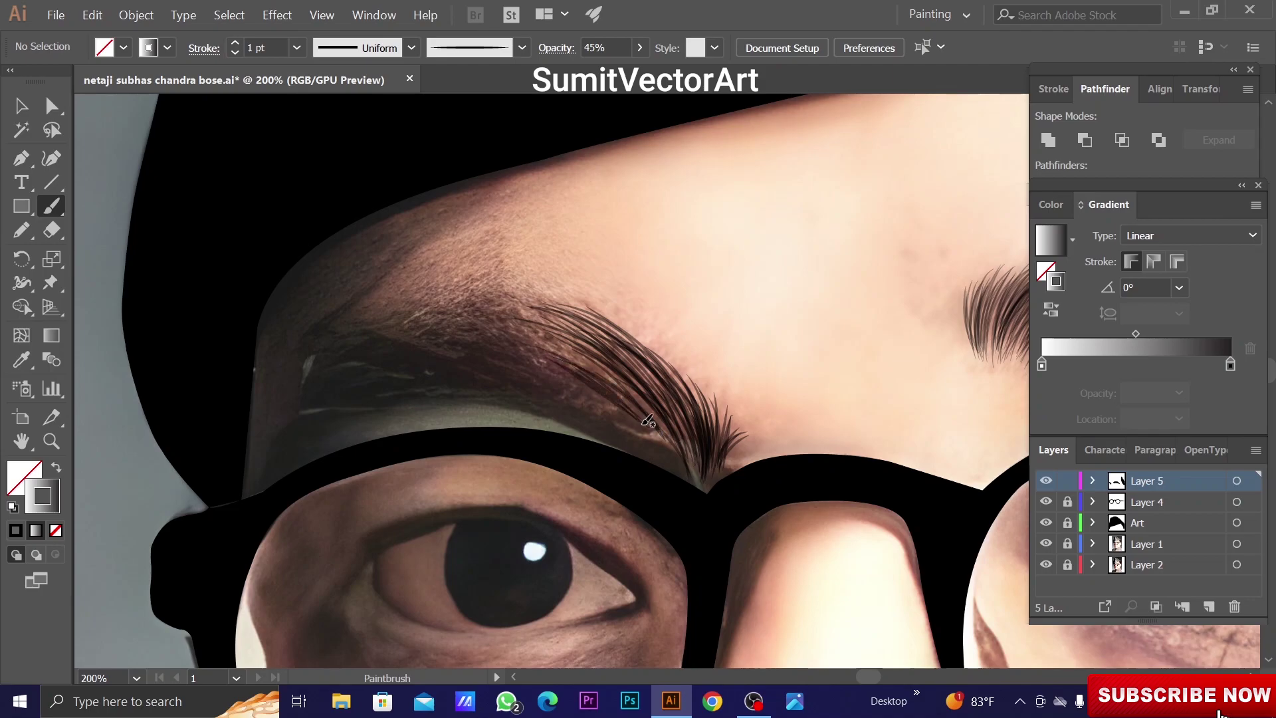
{"action": "left_click_drag", "start_coordinate": [570, 306], "coordinate": [660, 426]}
{"action": "left_click_drag", "start_coordinate": [436, 356], "coordinate": [665, 409]}
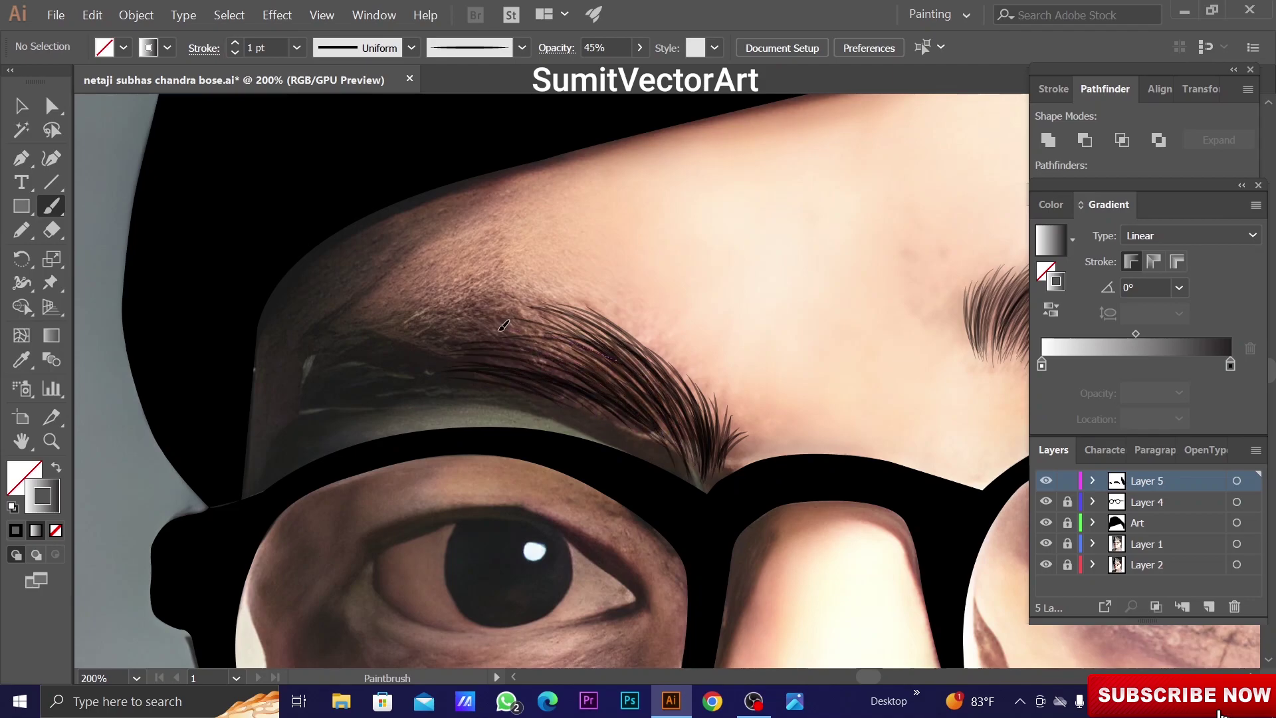
{"action": "left_click_drag", "start_coordinate": [442, 313], "coordinate": [510, 329]}
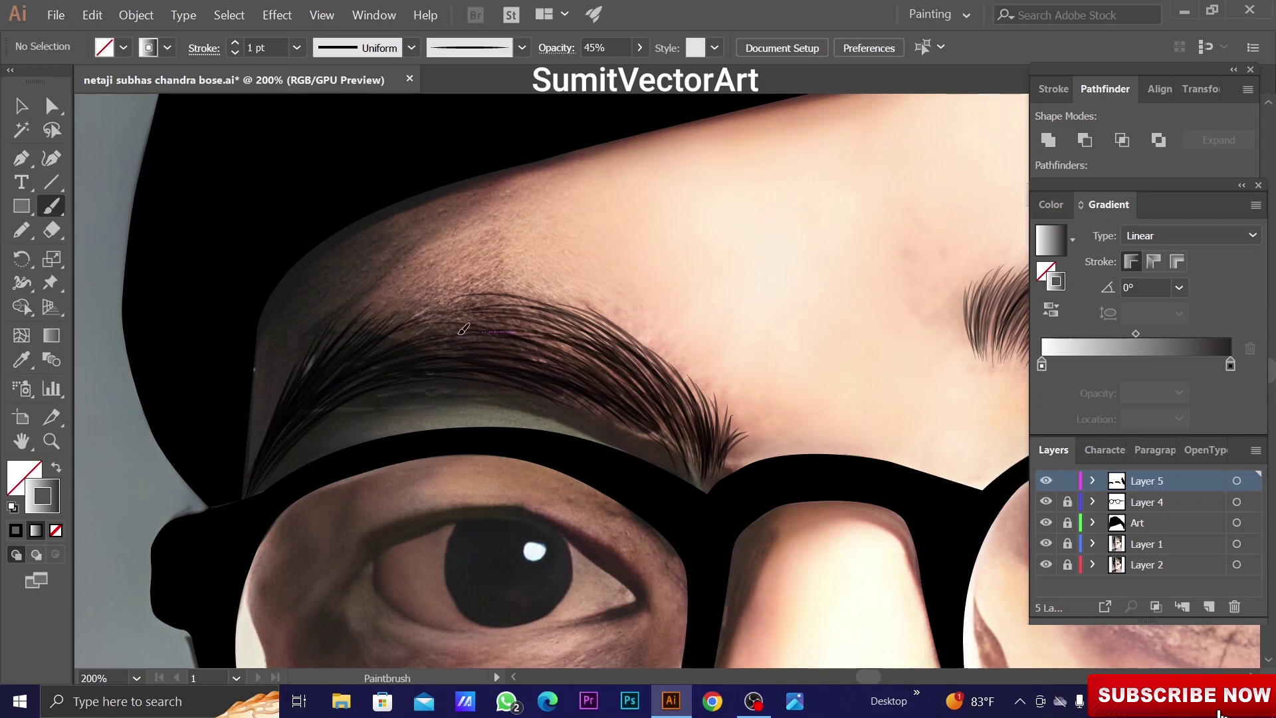
{"action": "left_click_drag", "start_coordinate": [401, 357], "coordinate": [565, 312]}
{"action": "left_click_drag", "start_coordinate": [337, 319], "coordinate": [274, 425]}
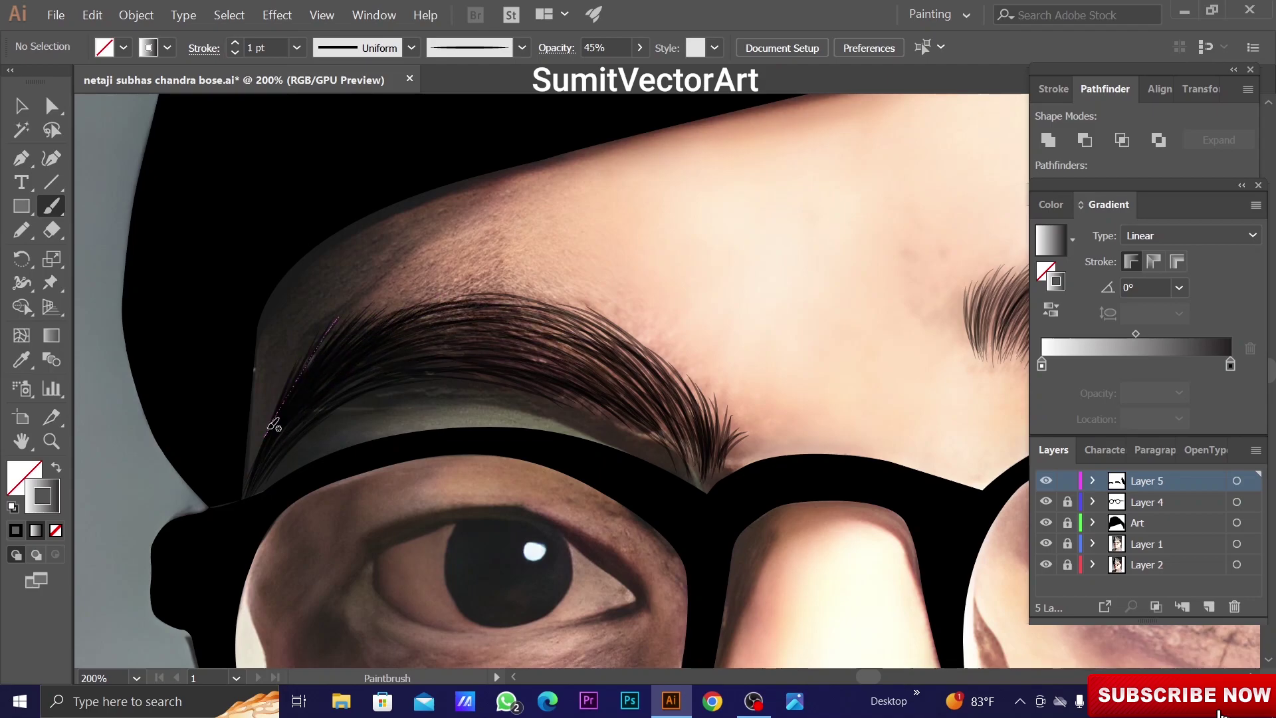
Raise the brush stroke to 2 pt, hide the reference photo layer and check the full artwork
{"action": "left_click", "coordinate": [297, 47]}
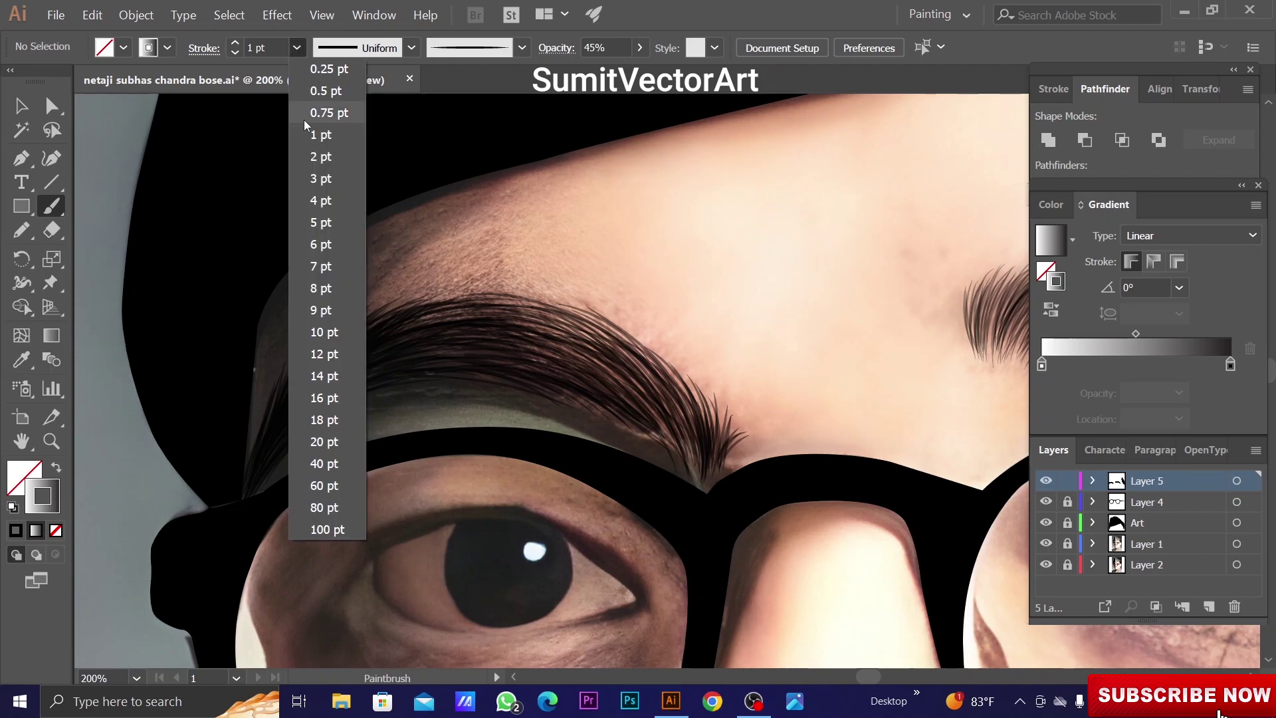
{"action": "left_click", "coordinate": [326, 150]}
{"action": "key", "text": "ctrl+0"}
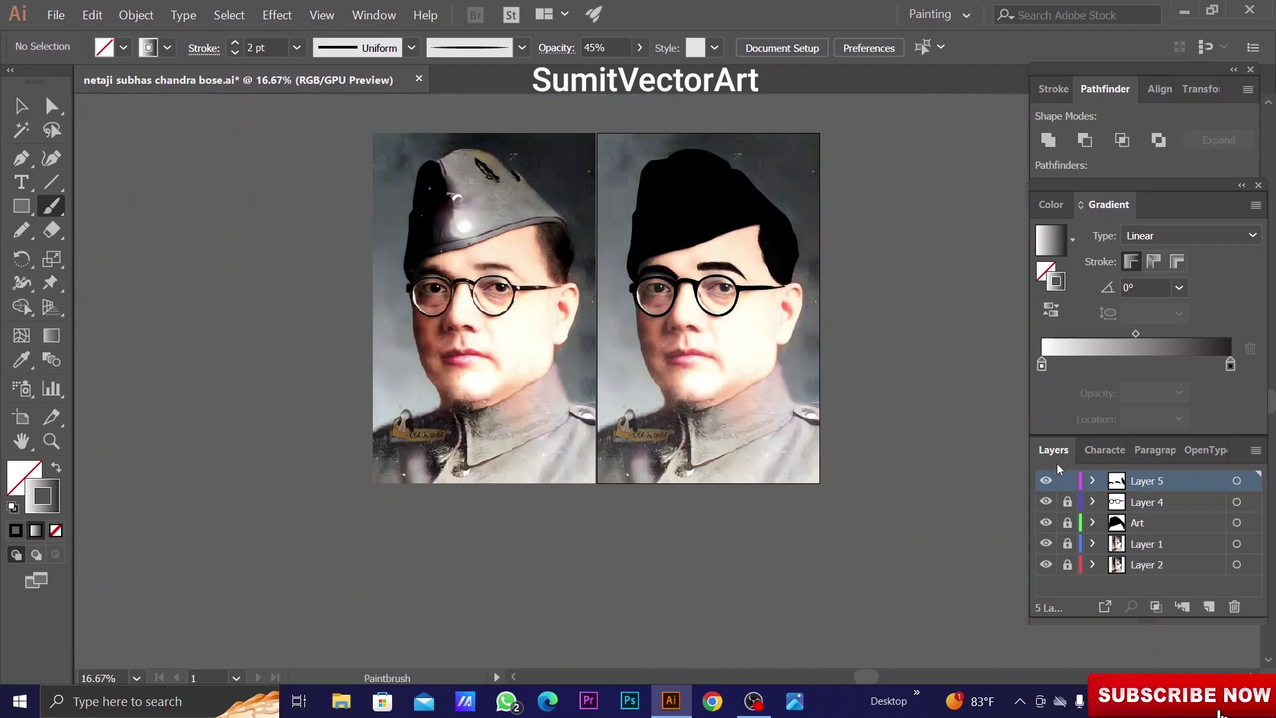
{"action": "double_click", "coordinate": [1046, 544]}
{"action": "left_click", "coordinate": [1046, 544]}
{"action": "scroll", "coordinate": [684, 379], "scroll_direction": "up", "scroll_amount": 3}
{"action": "key", "text": "v"}
{"action": "left_click", "coordinate": [698, 342]}
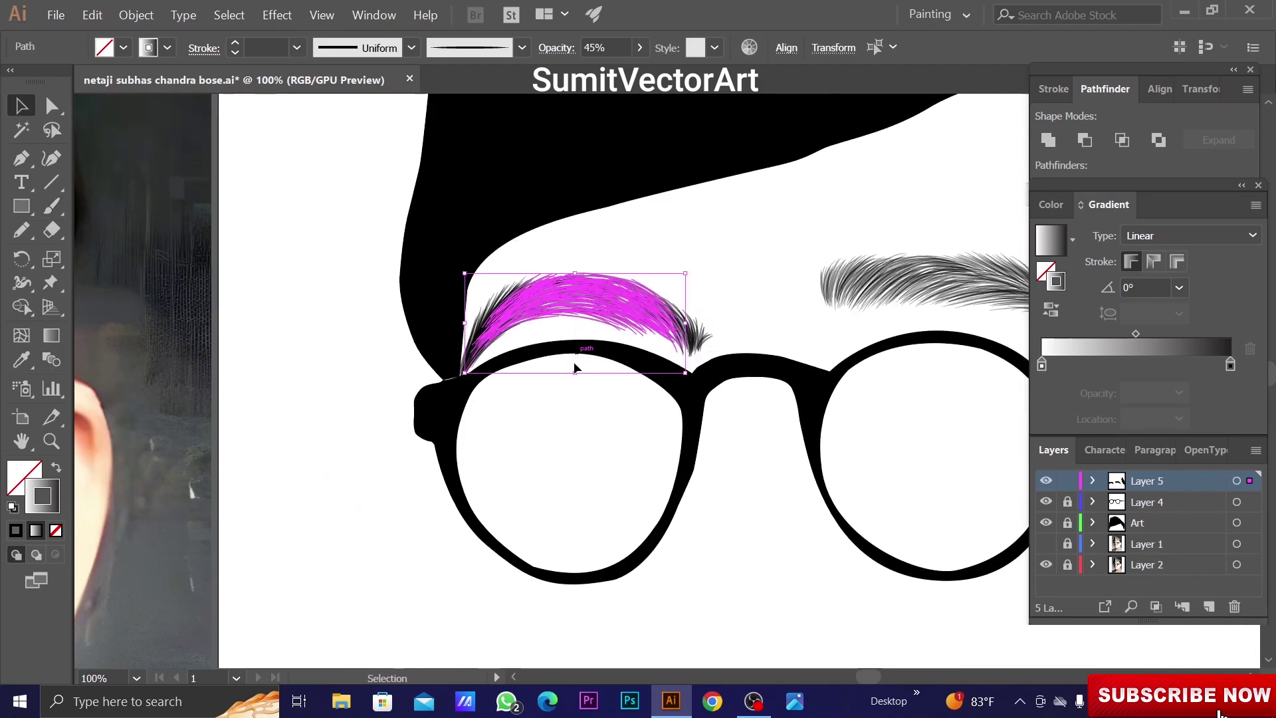
{"action": "left_click", "coordinate": [573, 361]}
{"action": "key", "text": "ctrl+0"}
{"action": "scroll", "coordinate": [725, 392], "scroll_direction": "up", "scroll_amount": 5}
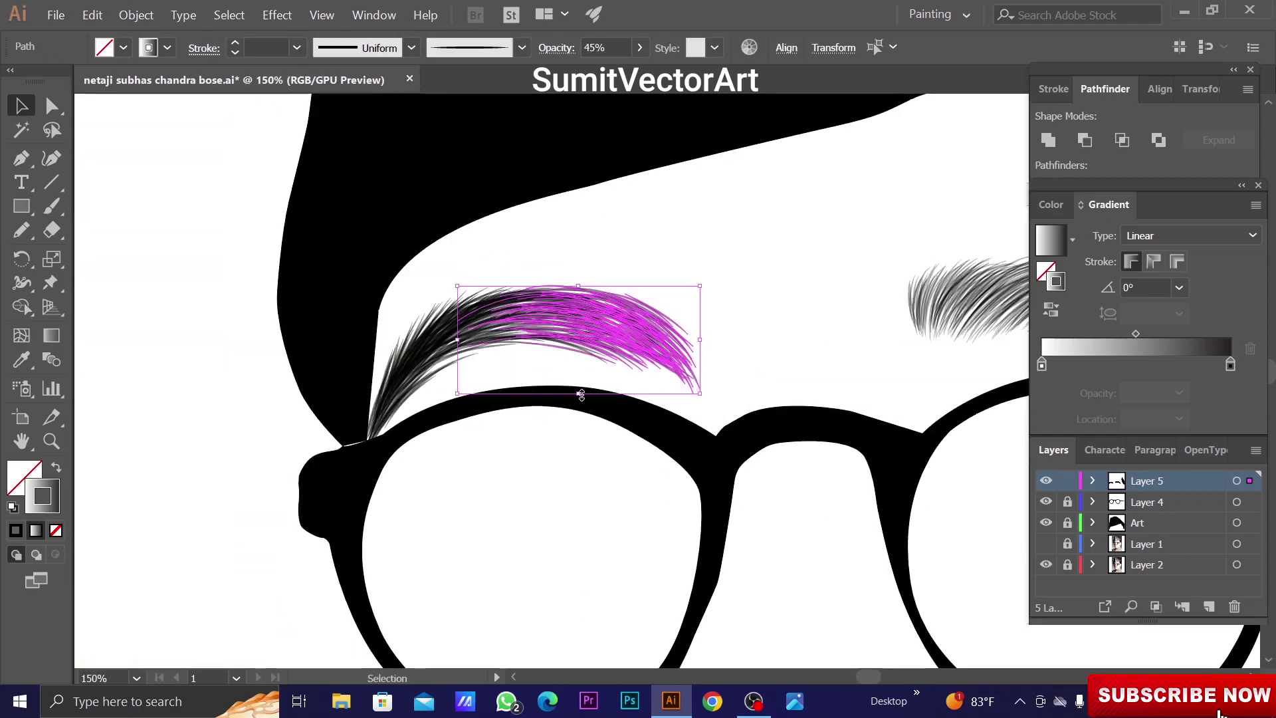
Lock the hair-strokes layer and create a new layer for the eye
{"action": "scroll", "coordinate": [585, 402], "scroll_direction": "up", "scroll_amount": 4}
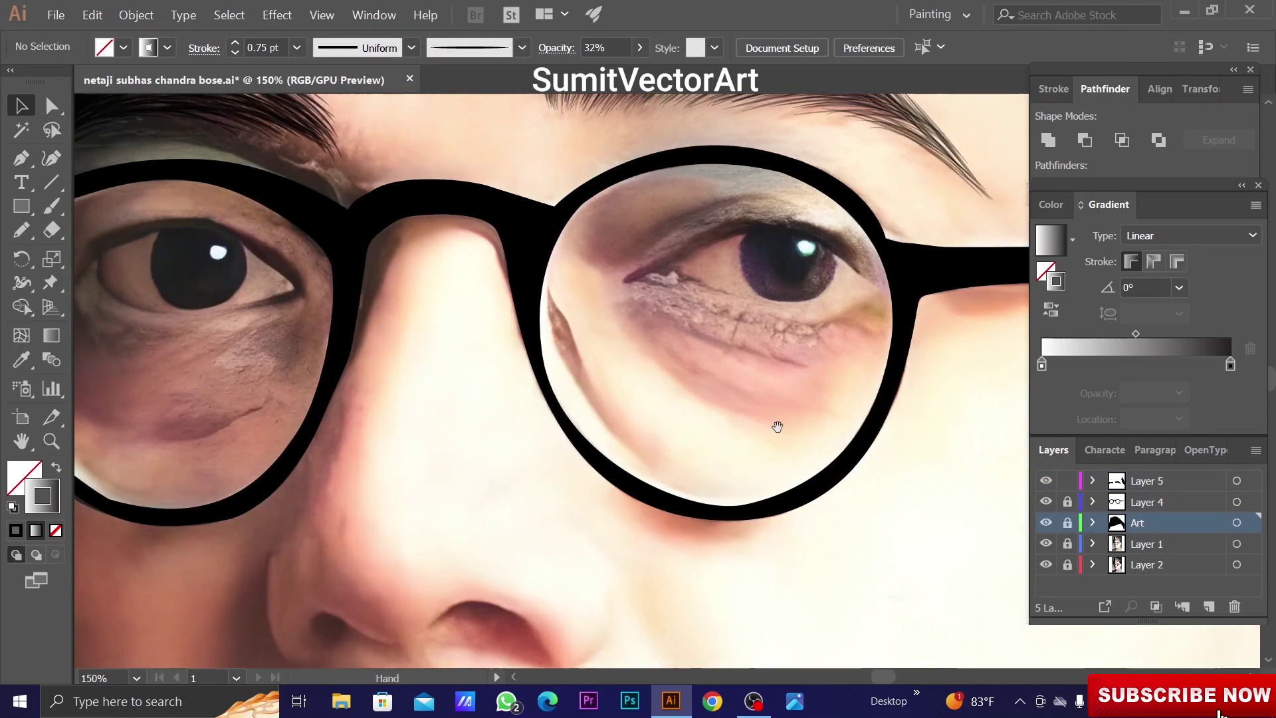
{"action": "scroll", "coordinate": [775, 422], "scroll_direction": "up", "scroll_amount": 1}
{"action": "scroll", "coordinate": [396, 470], "scroll_direction": "up", "scroll_amount": 1}
{"action": "scroll", "coordinate": [613, 351], "scroll_direction": "up", "scroll_amount": 1}
{"action": "left_click", "coordinate": [613, 352], "text": "alt"}
{"action": "key", "text": "n"}
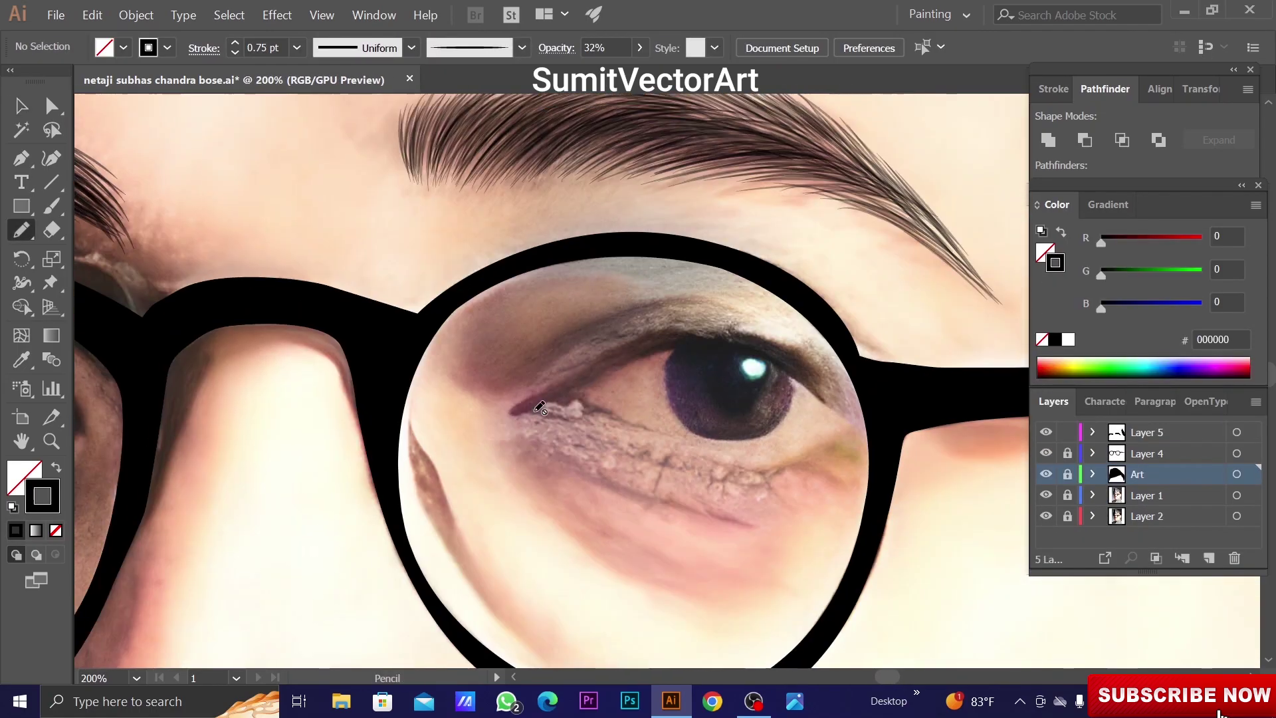
{"action": "left_click", "coordinate": [1065, 433]}
{"action": "key", "text": "ctrl+l"}
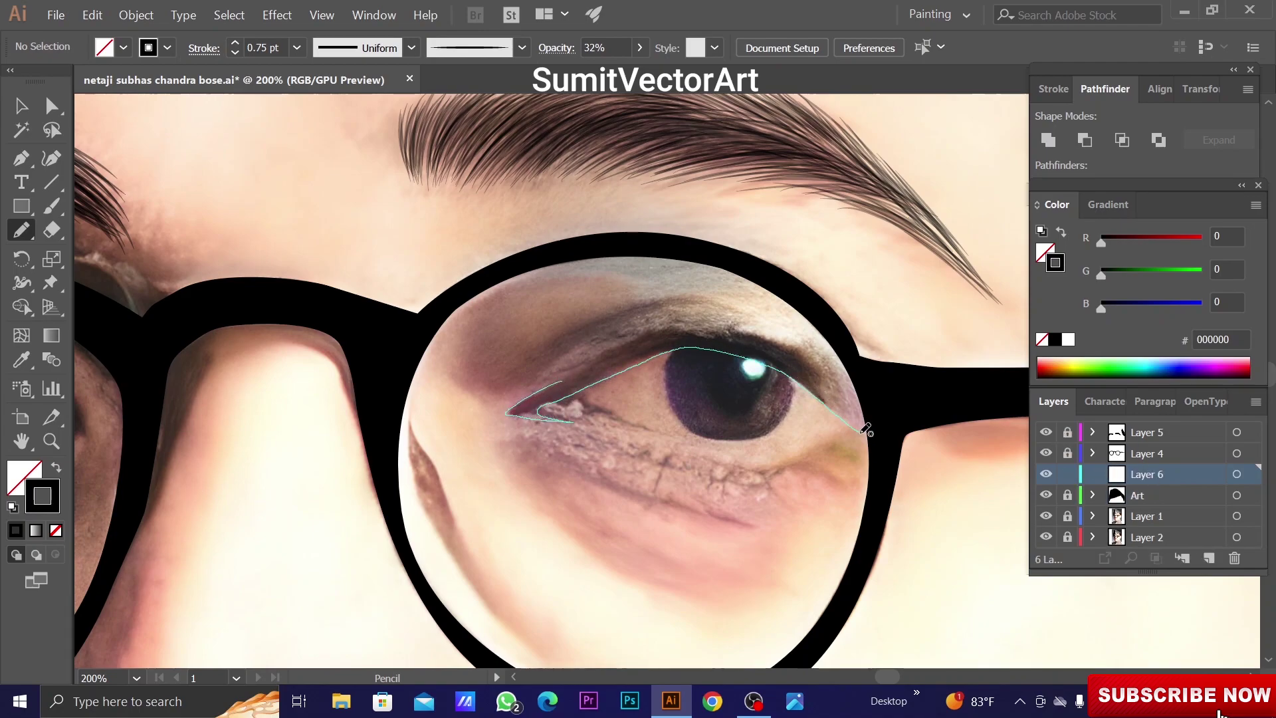
Draw black-filled upper liner and lower eyelid shapes with the Pencil
{"action": "left_click_drag", "start_coordinate": [633, 340], "coordinate": [557, 409]}
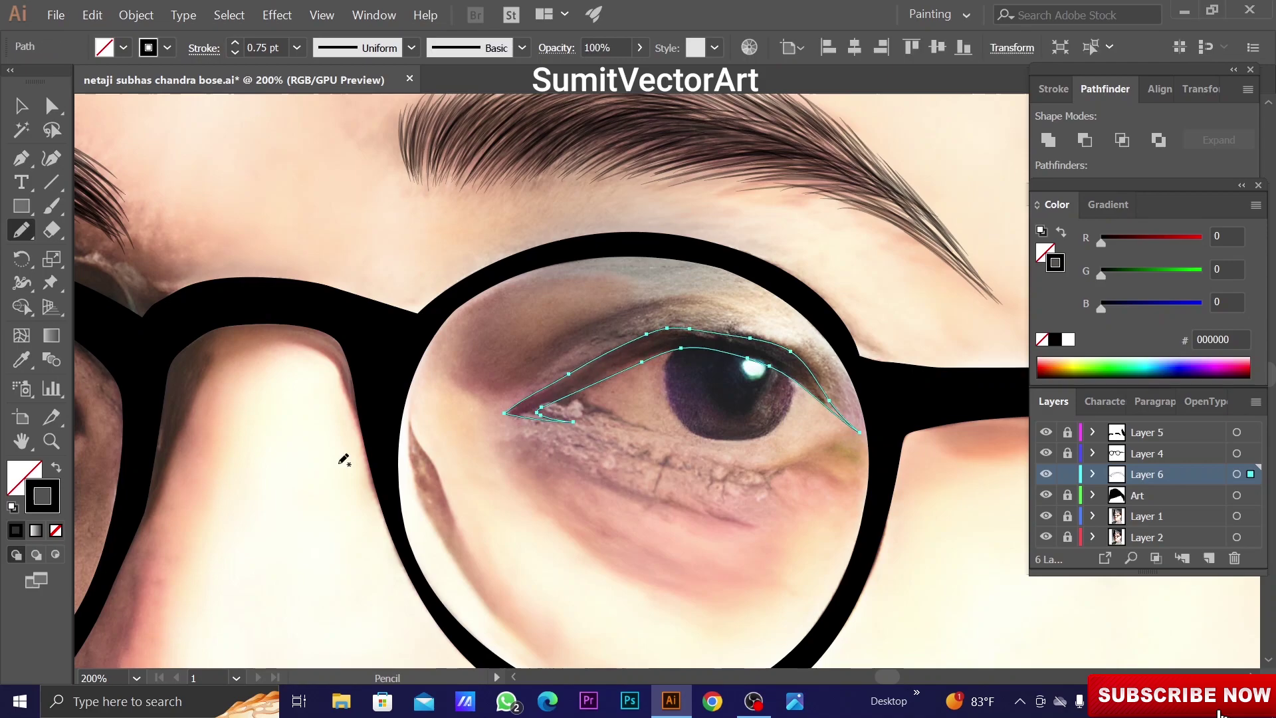
{"action": "key", "text": "shift+x"}
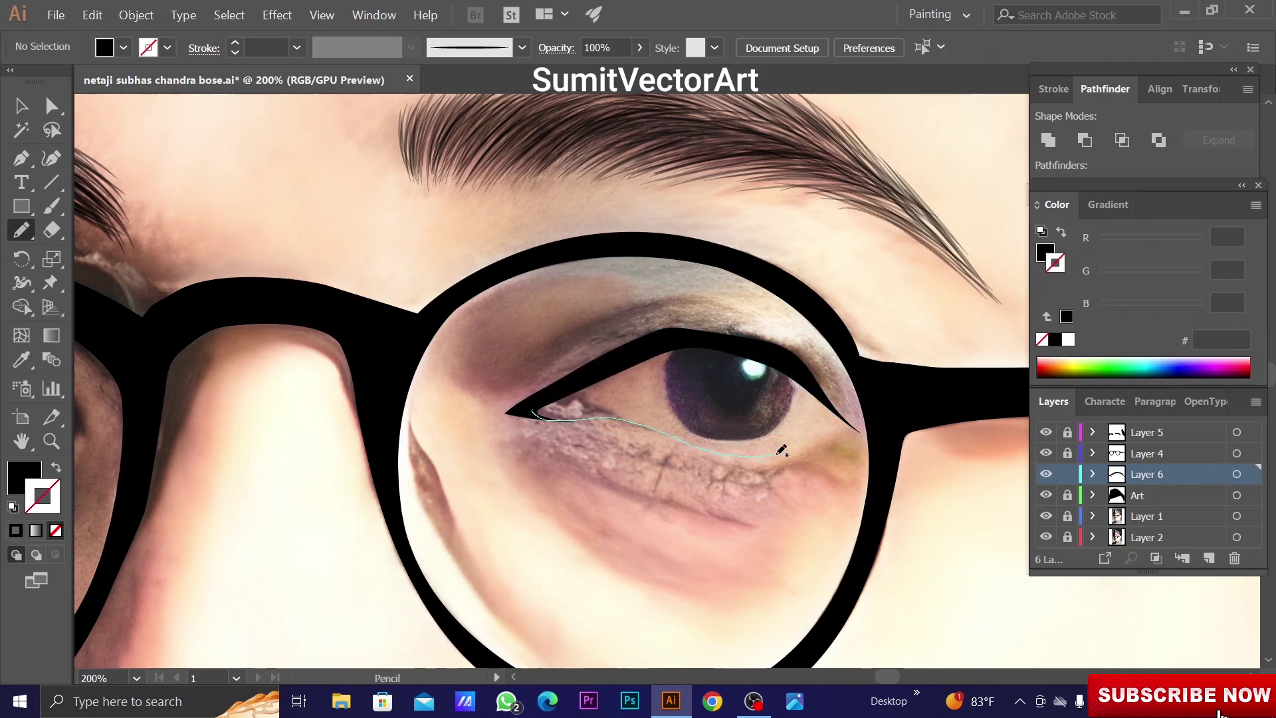
{"action": "left_click_drag", "start_coordinate": [845, 416], "coordinate": [846, 415]}
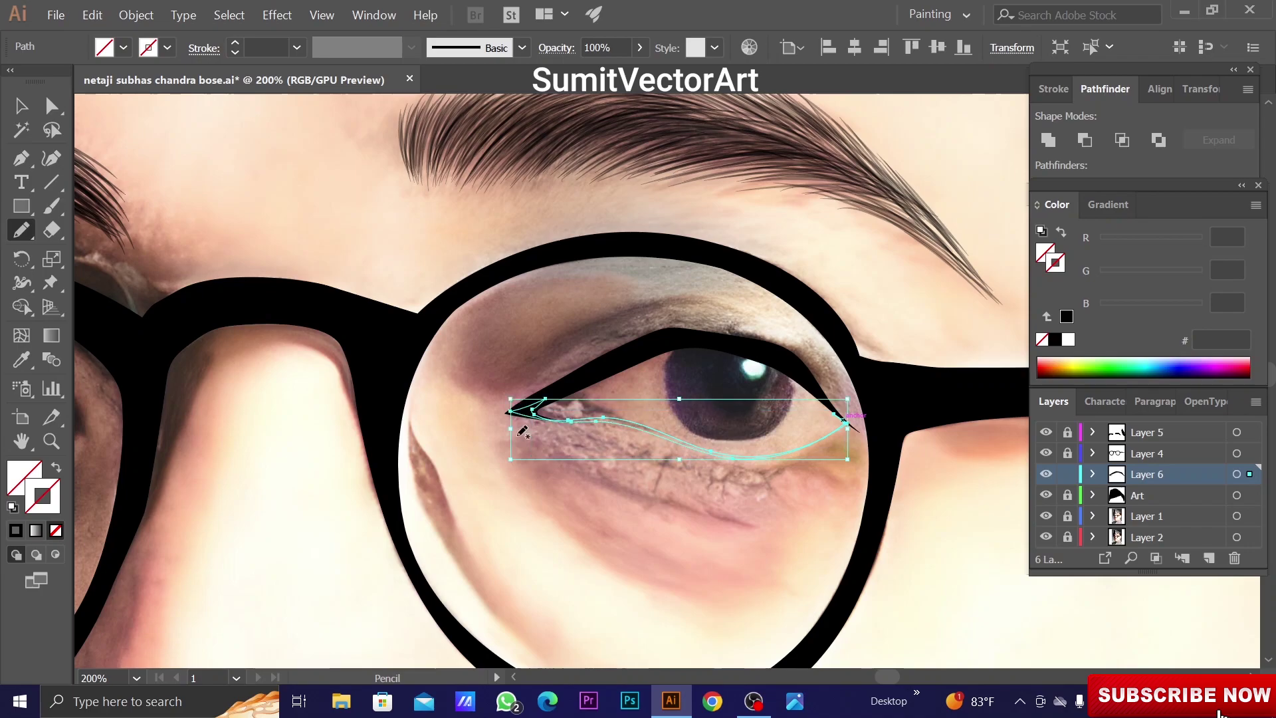
{"action": "key", "text": "shift+x"}
{"action": "key", "text": "ctrl+shift+a"}
{"action": "key", "text": "ctrl+0"}
Fill the inner eye corner and draw a solid black iris behind the right lens
{"action": "mouse_move", "coordinate": [671, 366]}
{"action": "left_mouse_down"}
{"action": "mouse_move", "coordinate": [725, 366]}
{"action": "mouse_move", "coordinate": [598, 385]}
{"action": "left_mouse_up"}
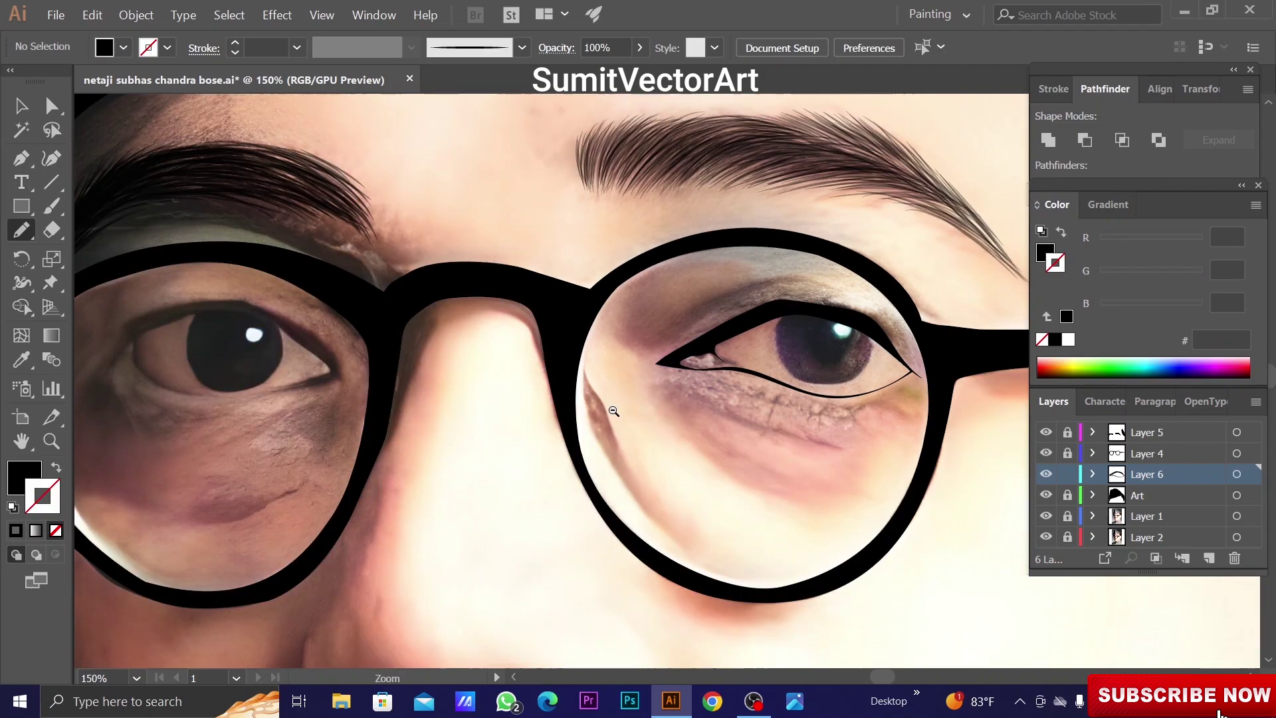
{"action": "left_click_drag", "start_coordinate": [788, 310], "coordinate": [645, 333]}
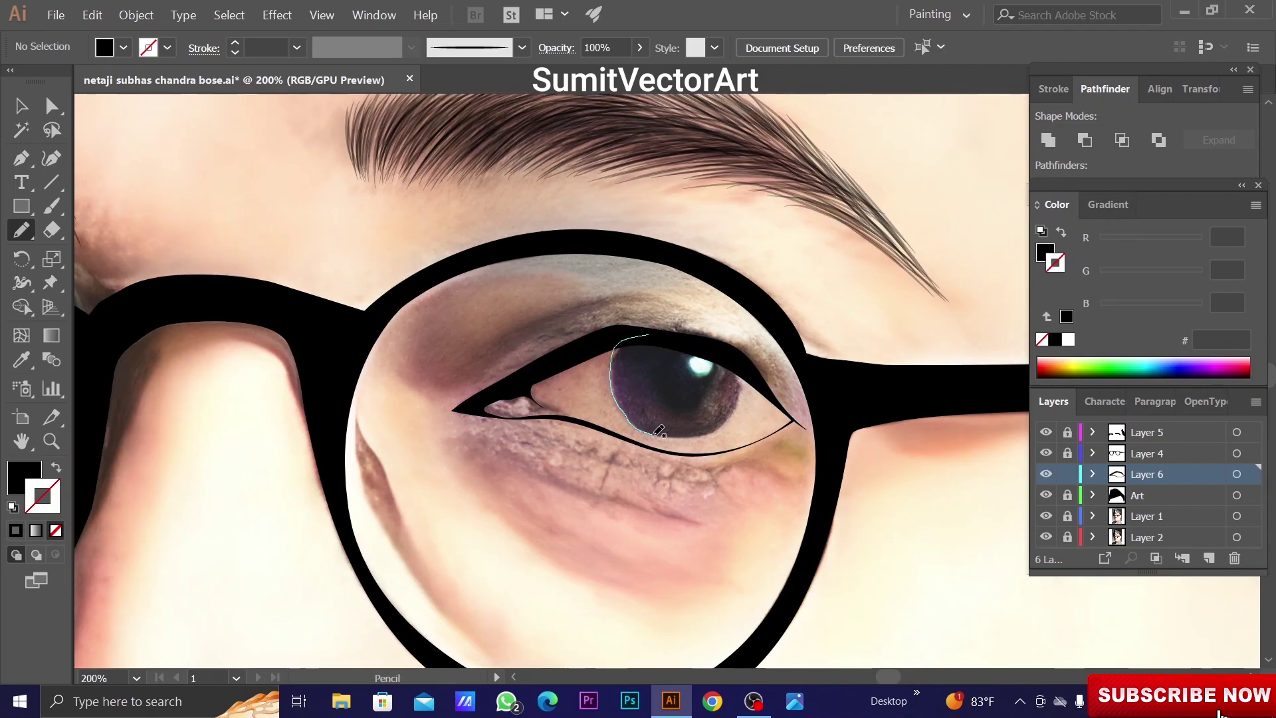
{"action": "left_click_drag", "start_coordinate": [751, 369], "coordinate": [648, 335]}
{"action": "key", "text": "shift+x"}
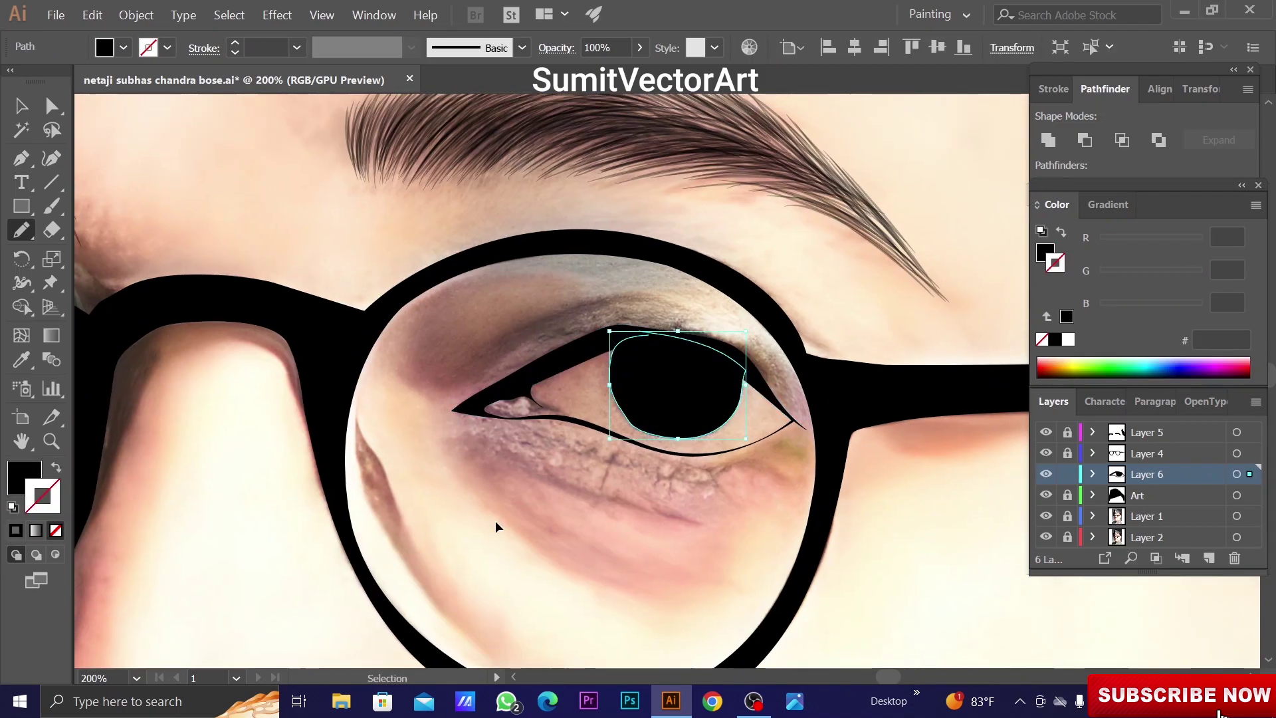
{"action": "left_click_drag", "start_coordinate": [21, 231], "coordinate": [95, 303]}
{"action": "key", "text": "ctrl+shift+a"}
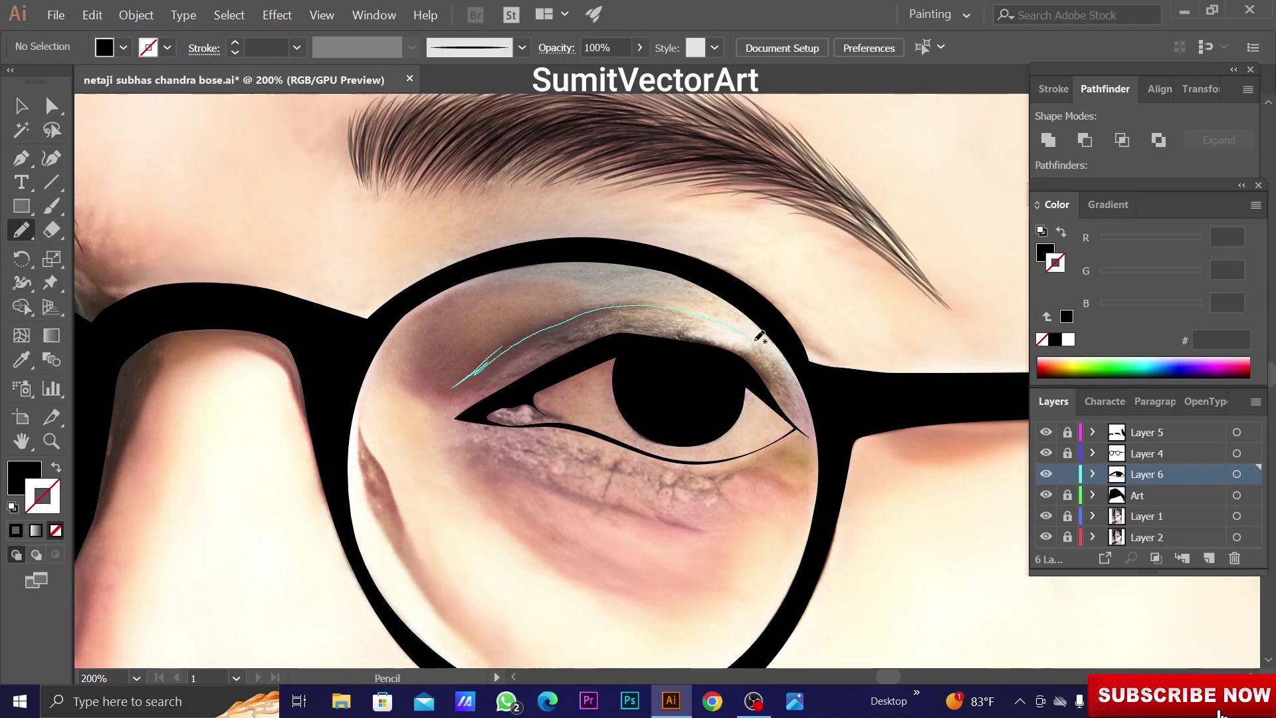
Draw the black upper eyelid shape and a crease line above it
{"action": "left_click_drag", "start_coordinate": [797, 355], "coordinate": [458, 419]}
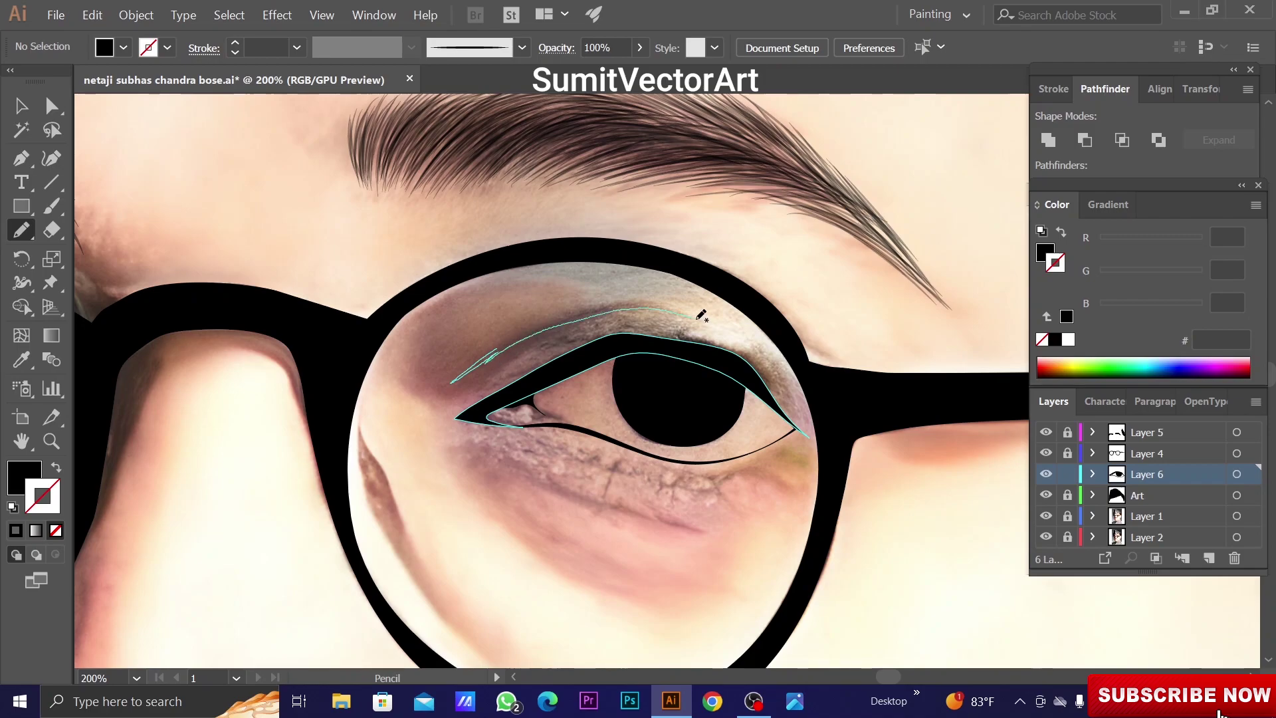
{"action": "left_click_drag", "start_coordinate": [619, 299], "coordinate": [665, 305]}
{"action": "key", "text": "ctrl+shift+a"}
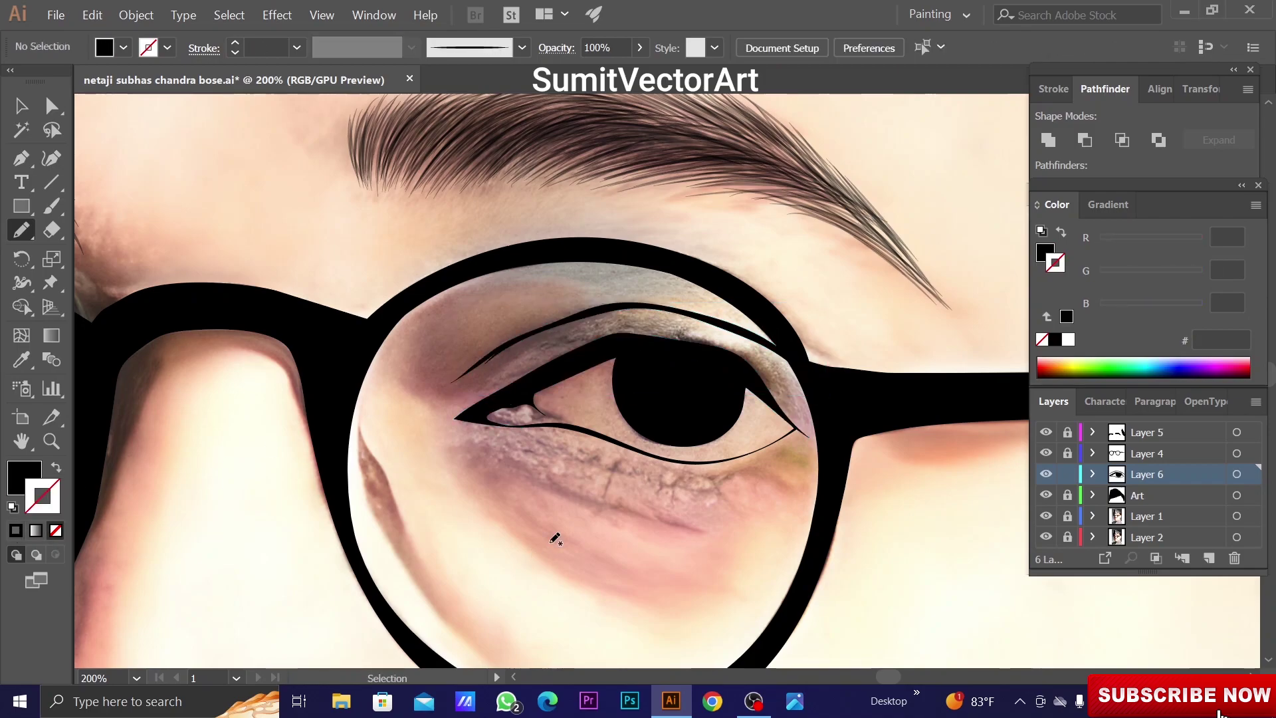
{"action": "key", "text": "ctrl+minus"}
{"action": "key", "text": "ctrl+minus"}
{"action": "key", "text": "ctrl+minus"}
Reshape the crease line by moving one of its anchors with Direct Selection
{"action": "left_click_drag", "start_coordinate": [746, 357], "coordinate": [864, 359]}
{"action": "key", "text": "a"}
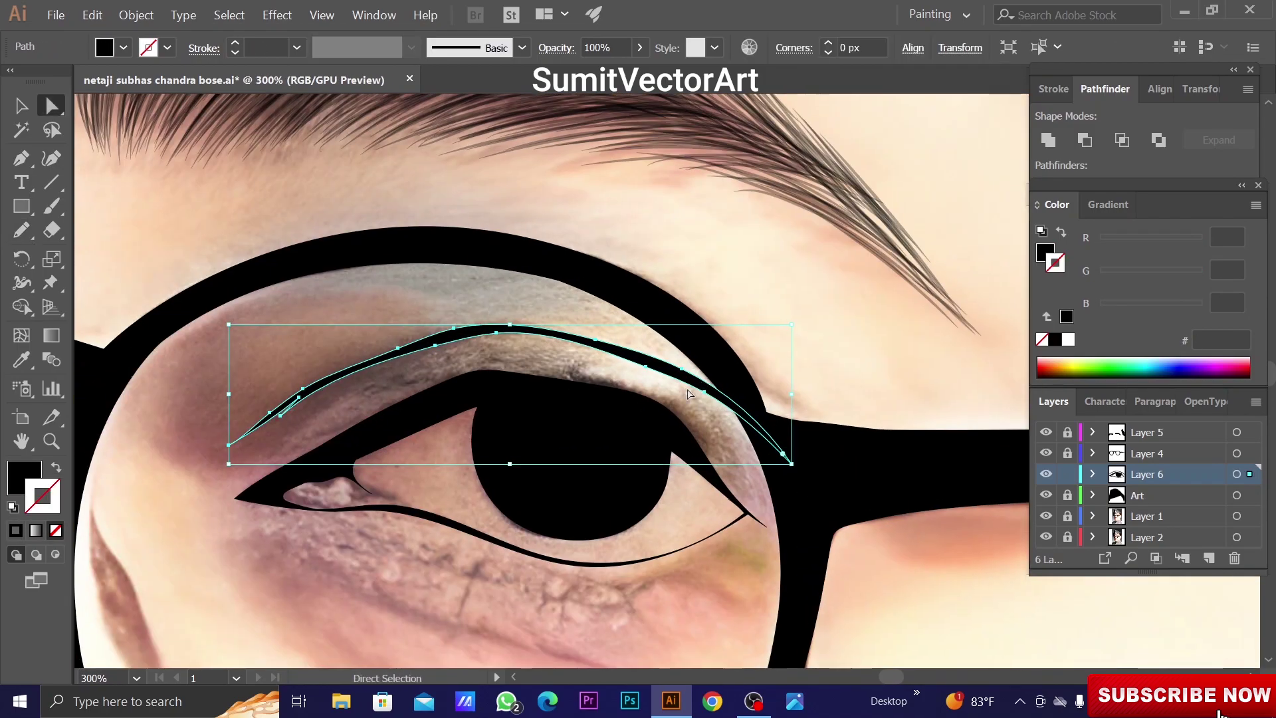
{"action": "left_click", "coordinate": [647, 370]}
{"action": "left_click_drag", "start_coordinate": [647, 370], "coordinate": [642, 362]}
{"action": "key", "text": "ctrl+shift+a"}
Draw the left eye's upper eyelid outline and a solid black iris with the Pencil
{"action": "key", "text": "ctrl+minus"}
{"action": "key", "text": "ctrl+minus"}
{"action": "key", "text": "ctrl+minus"}
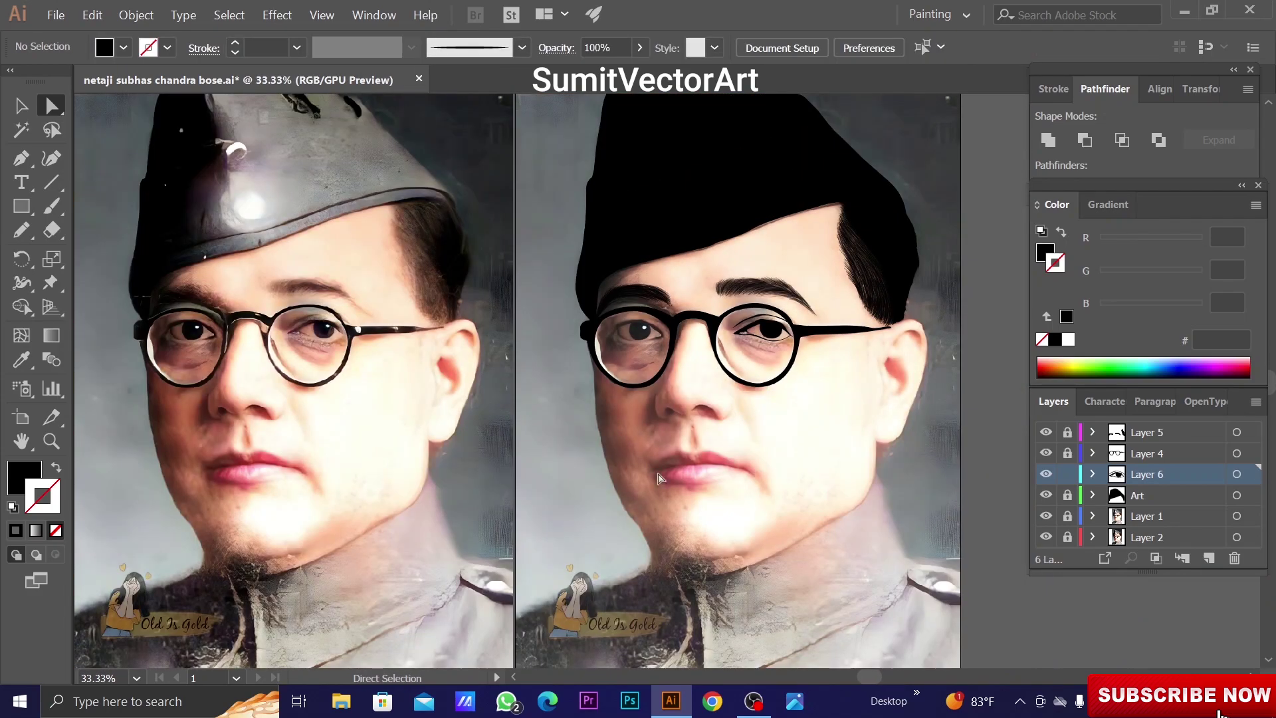
{"action": "key", "text": "ctrl+plus"}
{"action": "key", "text": "ctrl+plus"}
{"action": "key", "text": "ctrl+plus"}
{"action": "key", "text": "ctrl+plus"}
{"action": "key", "text": "ctrl+plus"}
{"action": "key", "text": "n"}
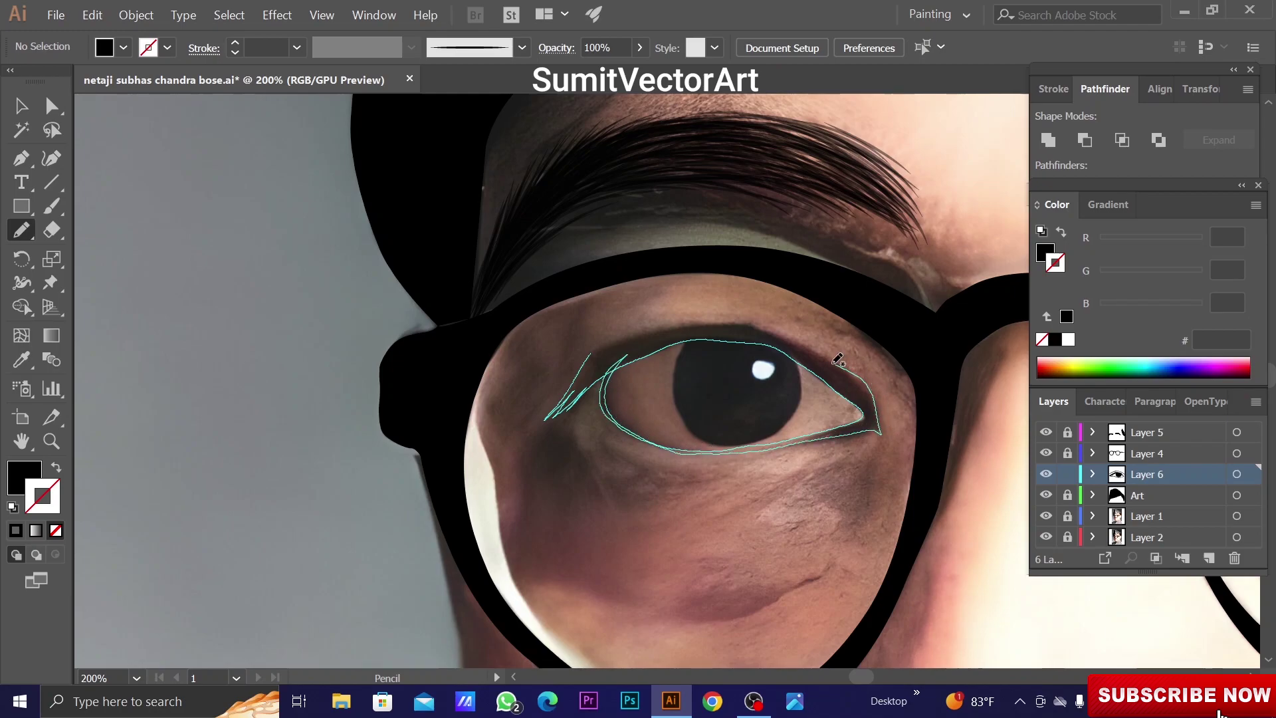
{"action": "key", "text": "ctrl+y"}
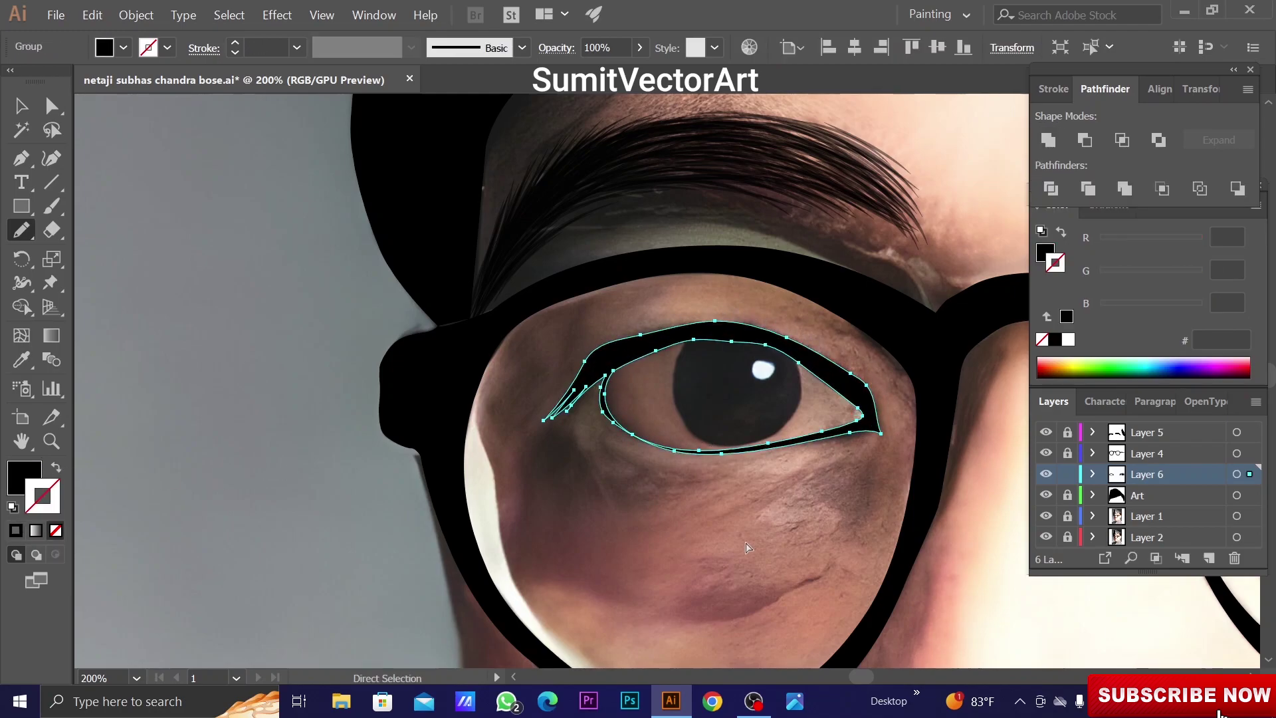
{"action": "left_click_drag", "start_coordinate": [717, 338], "coordinate": [644, 318]}
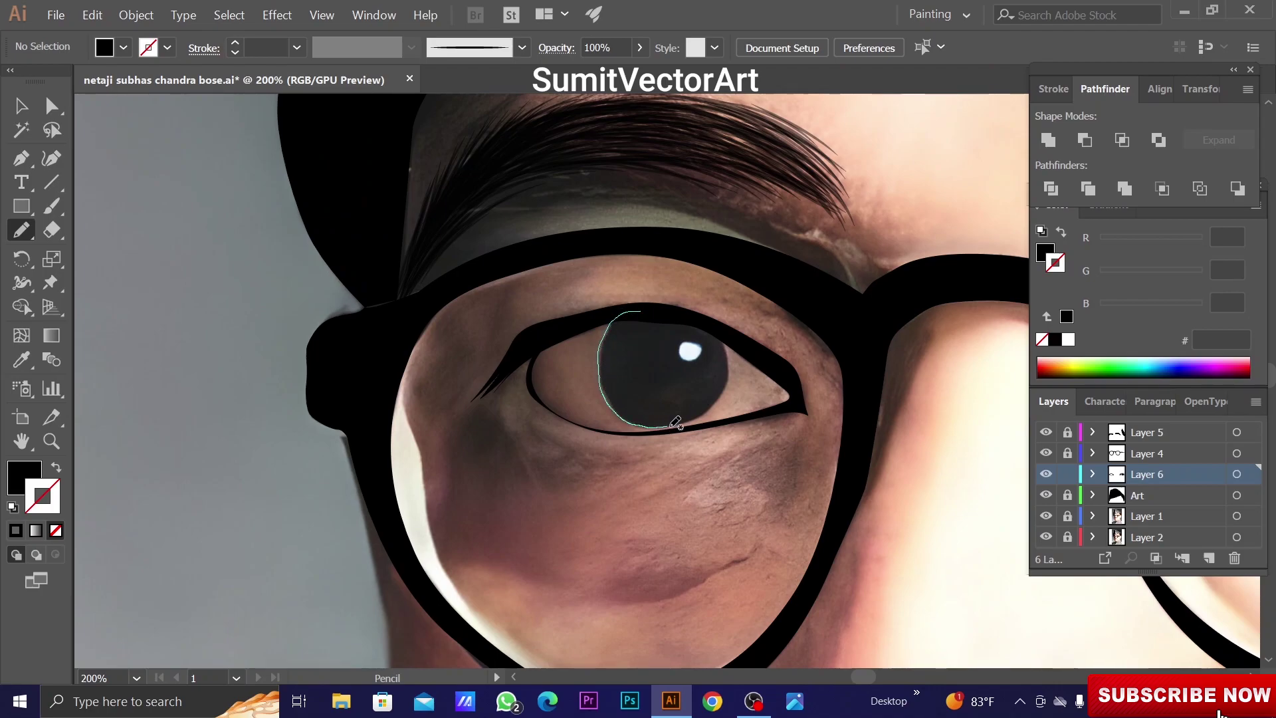
{"action": "left_click_drag", "start_coordinate": [660, 309], "coordinate": [642, 311]}
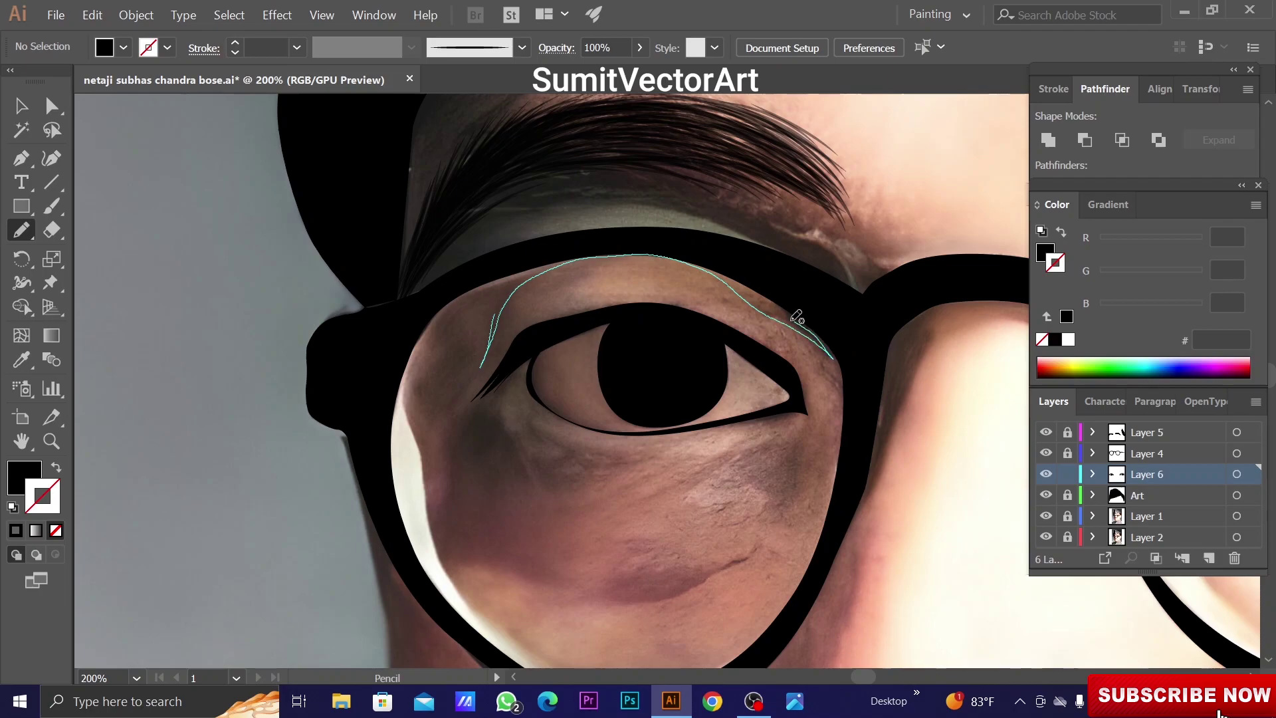
Draw the lid crease line above the left eye and erase its right end
{"action": "left_click_drag", "start_coordinate": [545, 260], "coordinate": [499, 270]}
{"action": "scroll", "coordinate": [661, 365], "scroll_direction": "down", "scroll_amount": 2}
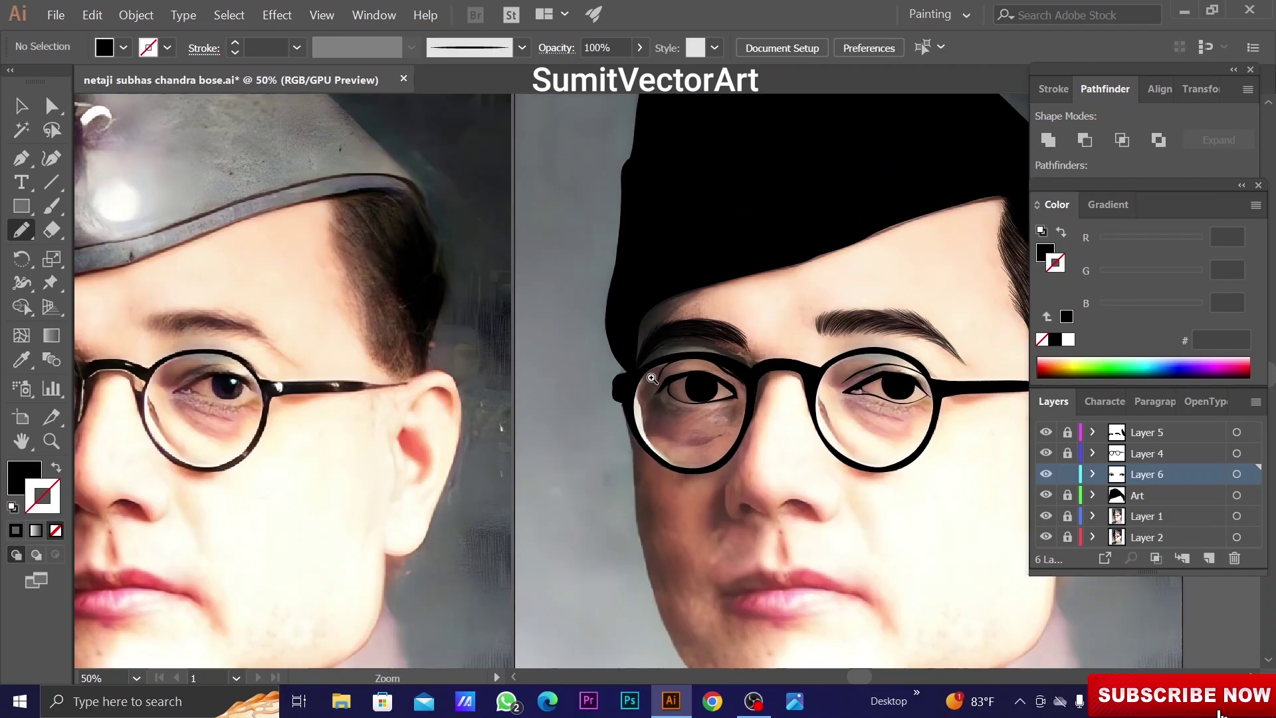
{"action": "scroll", "coordinate": [661, 365], "scroll_direction": "up", "scroll_amount": 1}
{"action": "key", "text": "shift+e"}
{"action": "left_click_drag", "start_coordinate": [748, 396], "coordinate": [710, 357]}
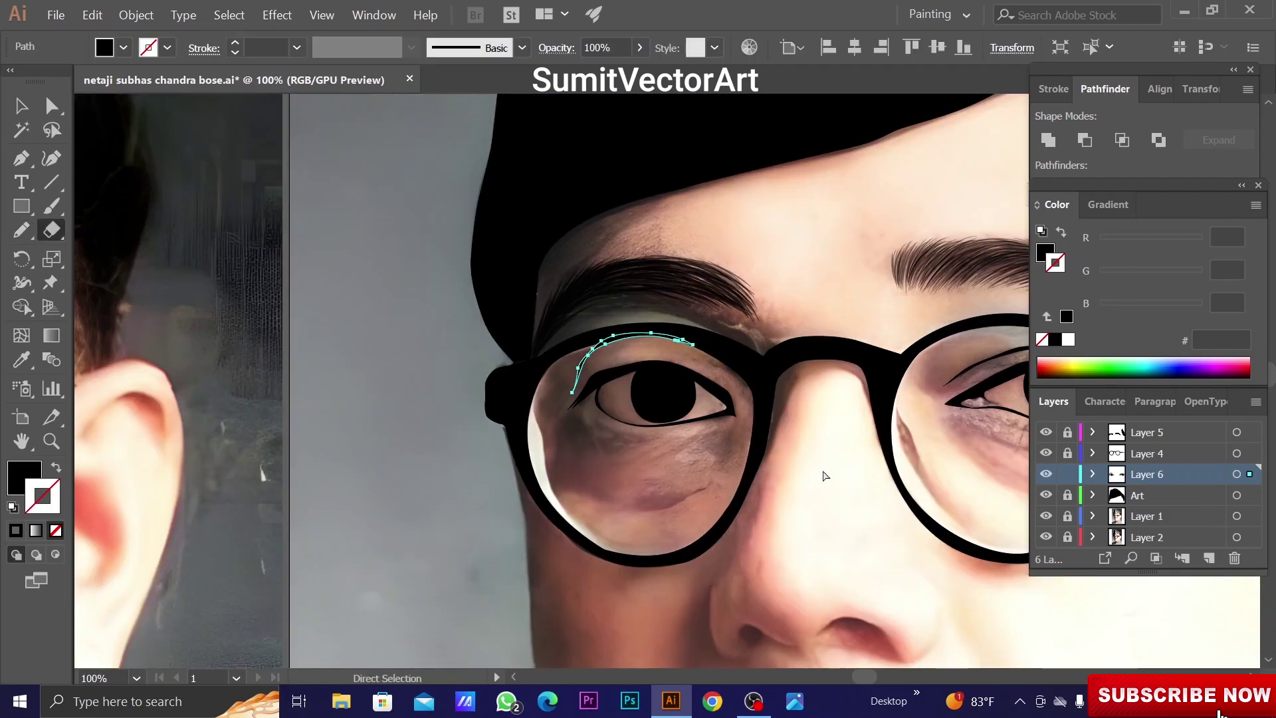
Hide and reshow Layer 1's reference photo to check the eye drawing
{"action": "key", "text": "ctrl+minus"}
{"action": "key", "text": "ctrl+minus"}
{"action": "key", "text": "ctrl+minus"}
{"action": "left_click", "coordinate": [1047, 516]}
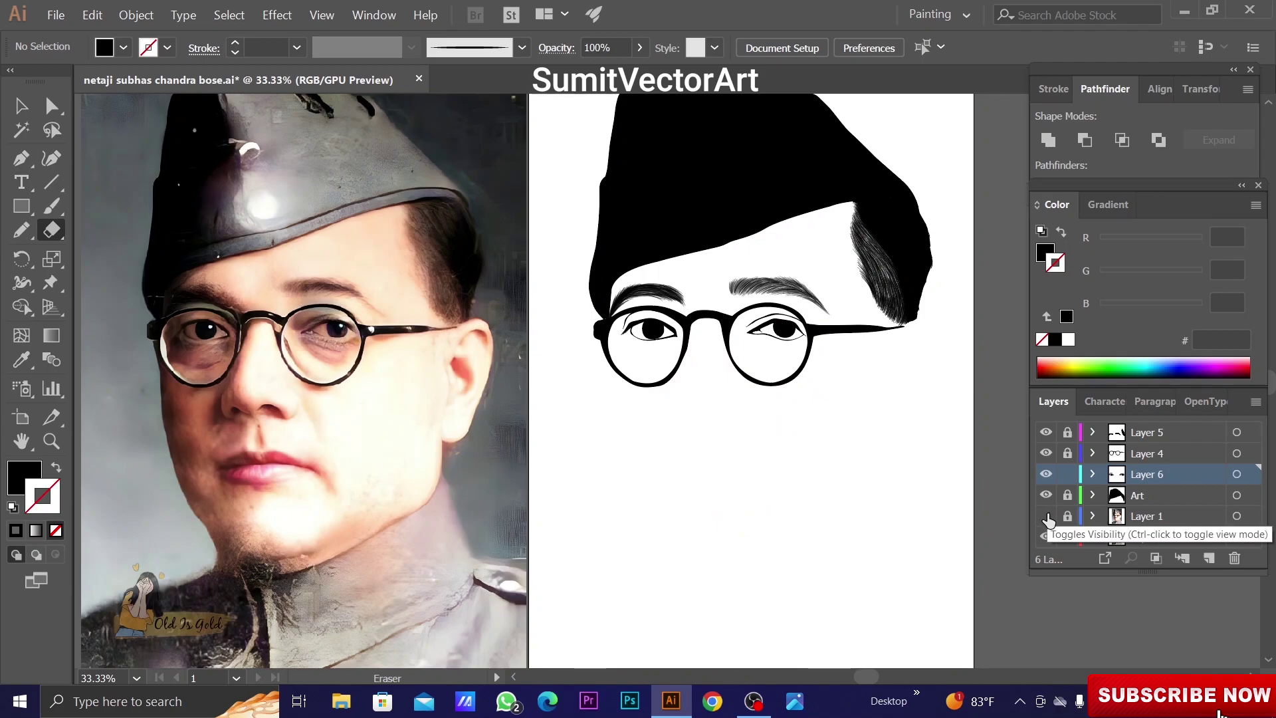
{"action": "left_click", "coordinate": [1046, 516]}
{"action": "key", "text": "ctrl+plus"}
Draw the left and right nostrils as black Pencil shapes
{"action": "key", "text": "ctrl+plus"}
Brush the line down the left side of the nose and the curve beside the right nostril
{"action": "key", "text": "b"}
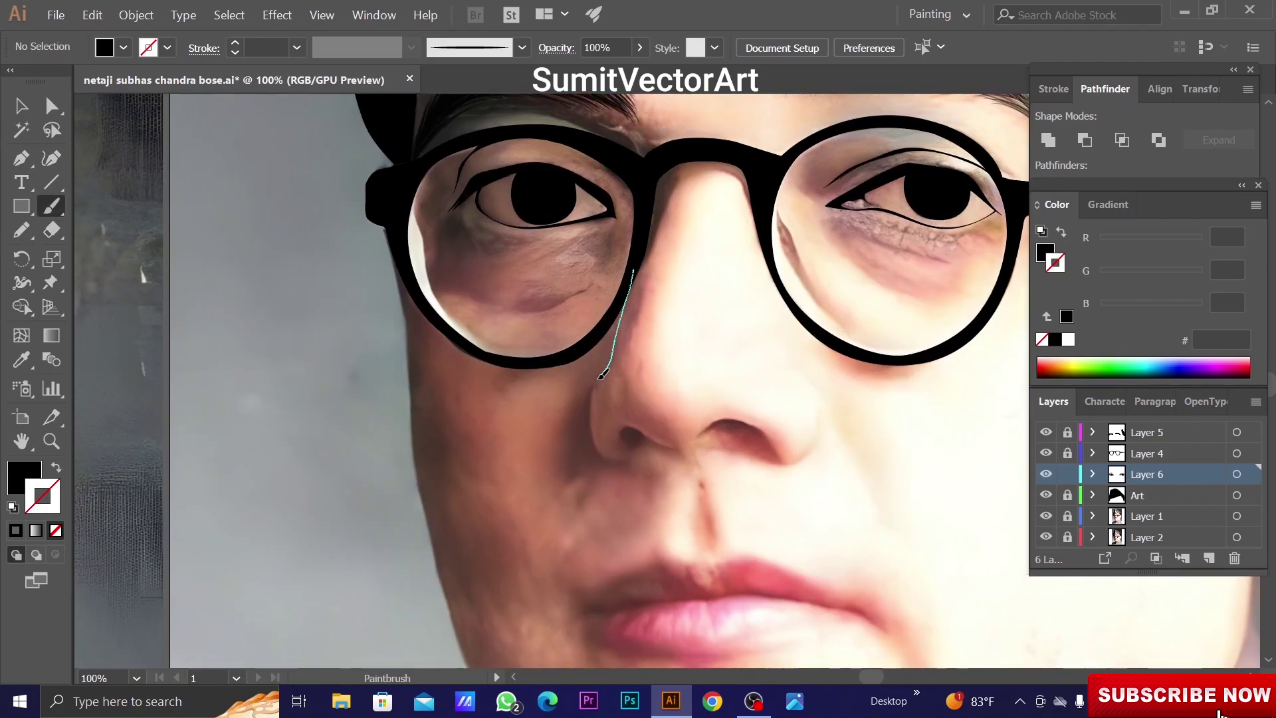
{"action": "mouse_move", "coordinate": [598, 444]}
{"action": "left_mouse_down"}
{"action": "mouse_move", "coordinate": [629, 464]}
{"action": "mouse_move", "coordinate": [519, 482]}
{"action": "left_mouse_up"}
{"action": "key", "text": "v"}
{"action": "left_click", "coordinate": [632, 477]}
{"action": "key", "text": "b"}
{"action": "mouse_move", "coordinate": [673, 471]}
{"action": "left_mouse_down"}
{"action": "mouse_move", "coordinate": [700, 458]}
{"action": "mouse_move", "coordinate": [721, 396]}
{"action": "left_mouse_up"}
{"action": "key", "text": "ctrl+plus"}
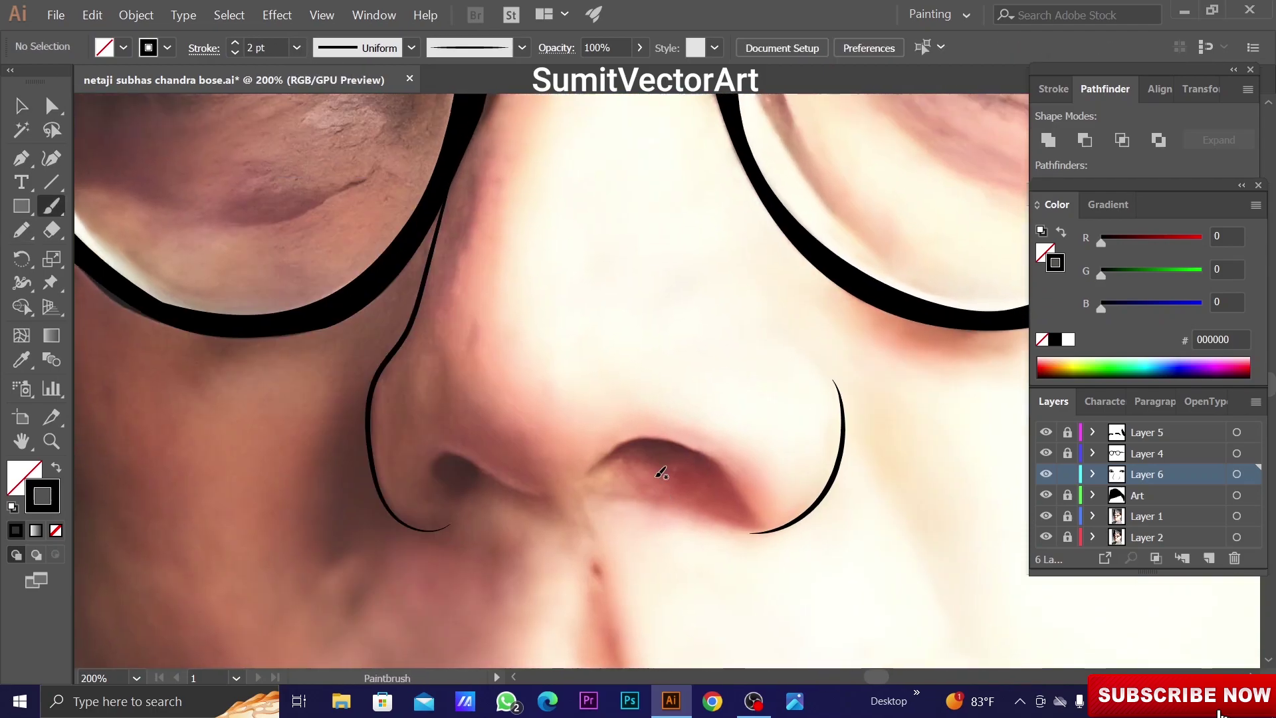
{"action": "key", "text": "n"}
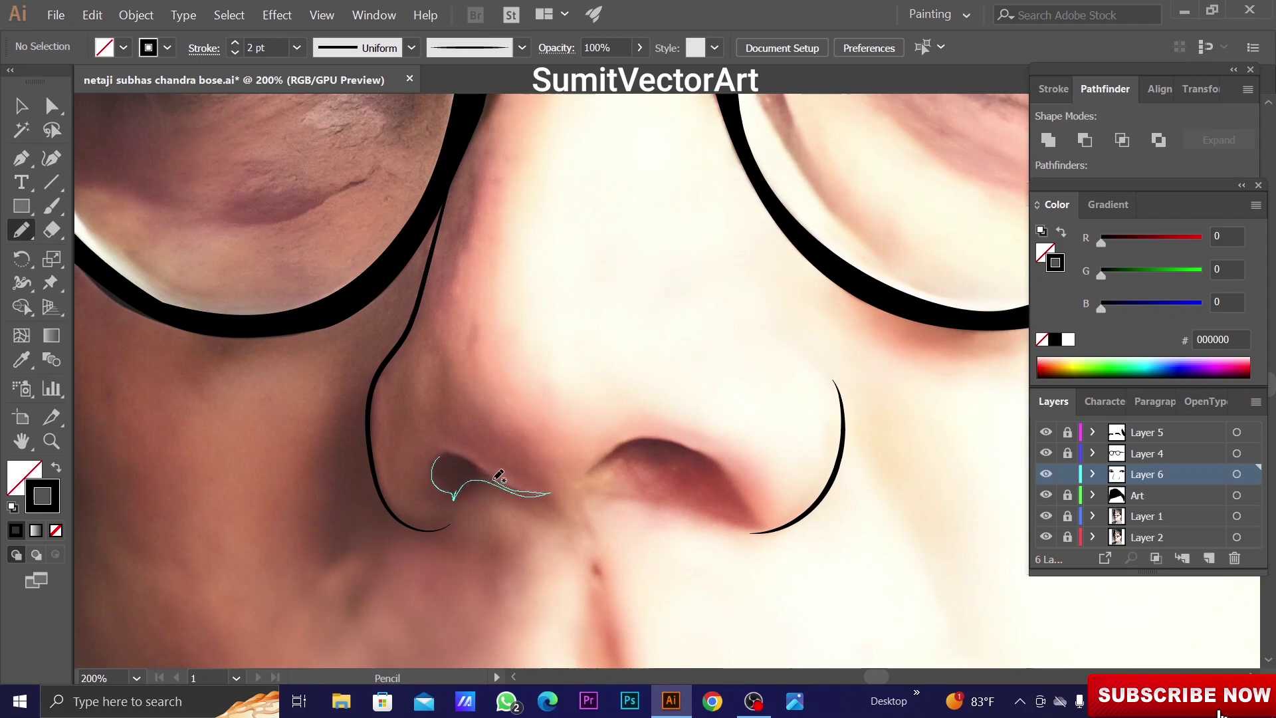
{"action": "left_click_drag", "start_coordinate": [499, 476], "coordinate": [506, 478]}
{"action": "left_click_drag", "start_coordinate": [602, 485], "coordinate": [520, 436]}
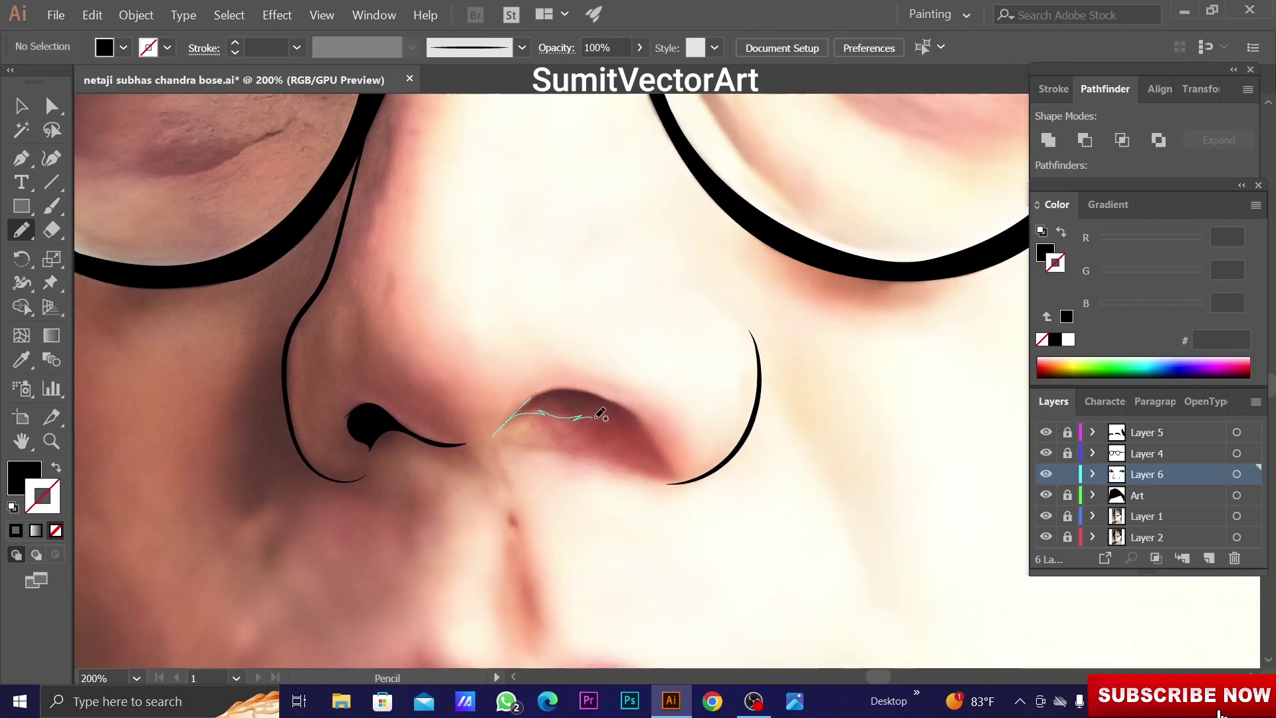
{"action": "left_click_drag", "start_coordinate": [562, 384], "coordinate": [561, 385]}
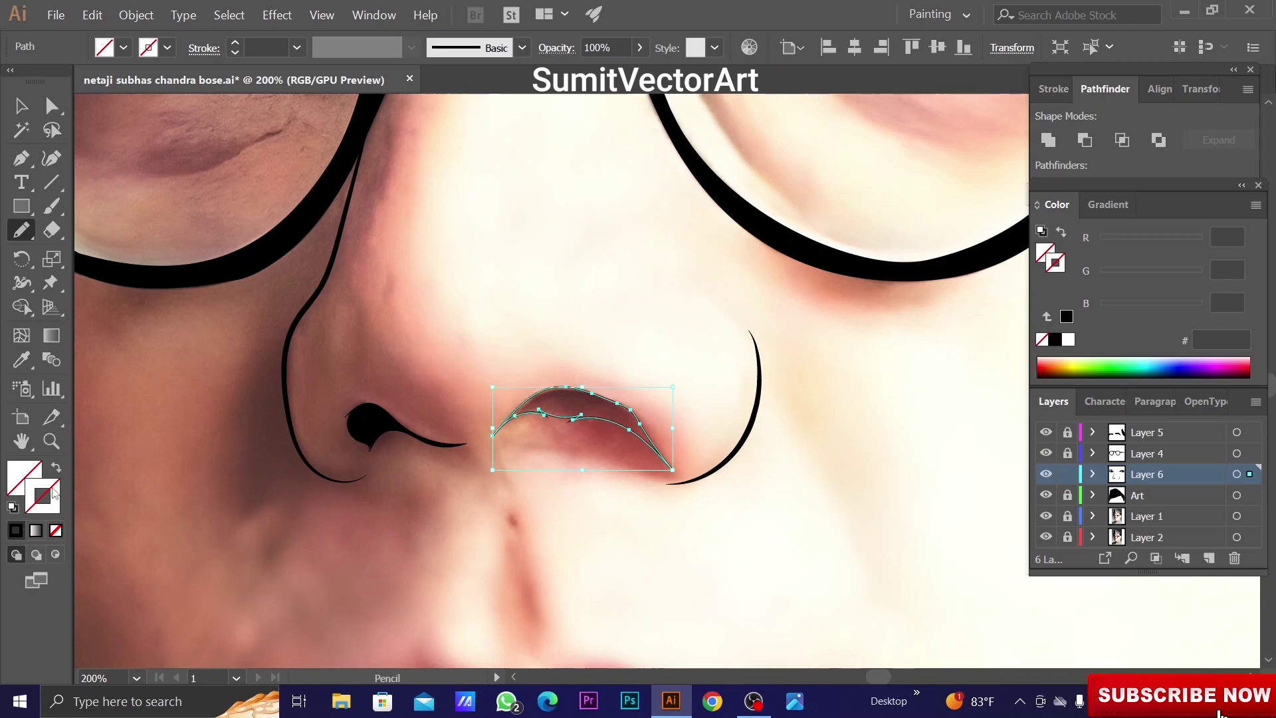
Reshape the bottom curve of the left nose line using Direct Selection anchors
{"action": "key", "text": "ctrl+minus"}
{"action": "key", "text": "ctrl+minus"}
{"action": "key", "text": "ctrl+minus"}
{"action": "left_click_drag", "start_coordinate": [726, 359], "coordinate": [665, 279]}
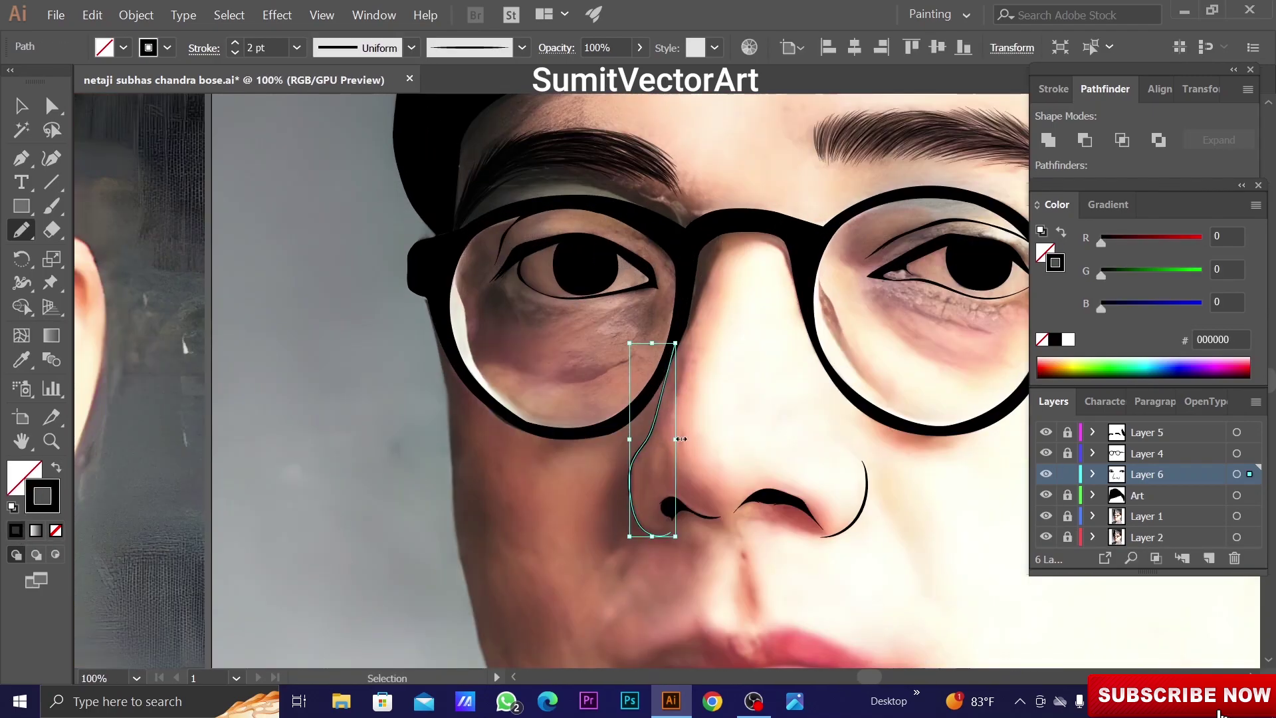
{"action": "left_click", "coordinate": [65, 241]}
{"action": "key", "text": "a"}
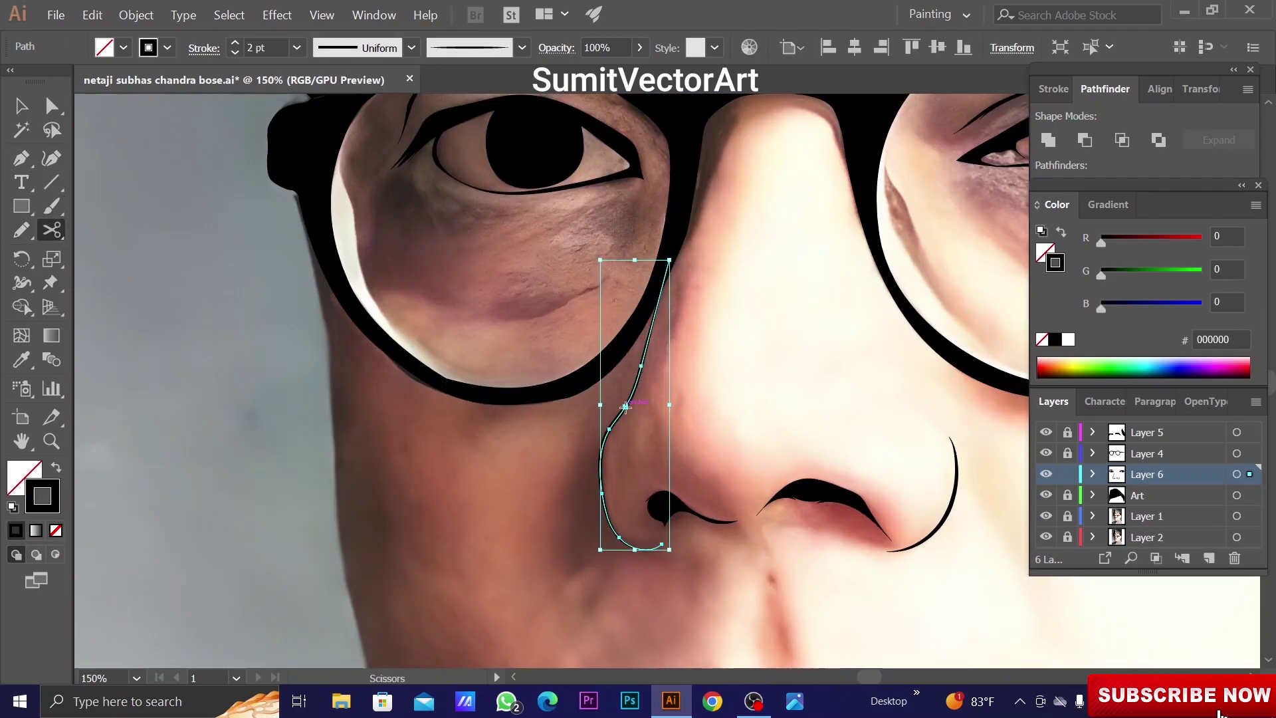
{"action": "left_click", "coordinate": [465, 332]}
{"action": "left_click_drag", "start_coordinate": [671, 402], "coordinate": [595, 545]}
{"action": "left_click_drag", "start_coordinate": [603, 501], "coordinate": [602, 504]}
{"action": "left_click", "coordinate": [641, 470]}
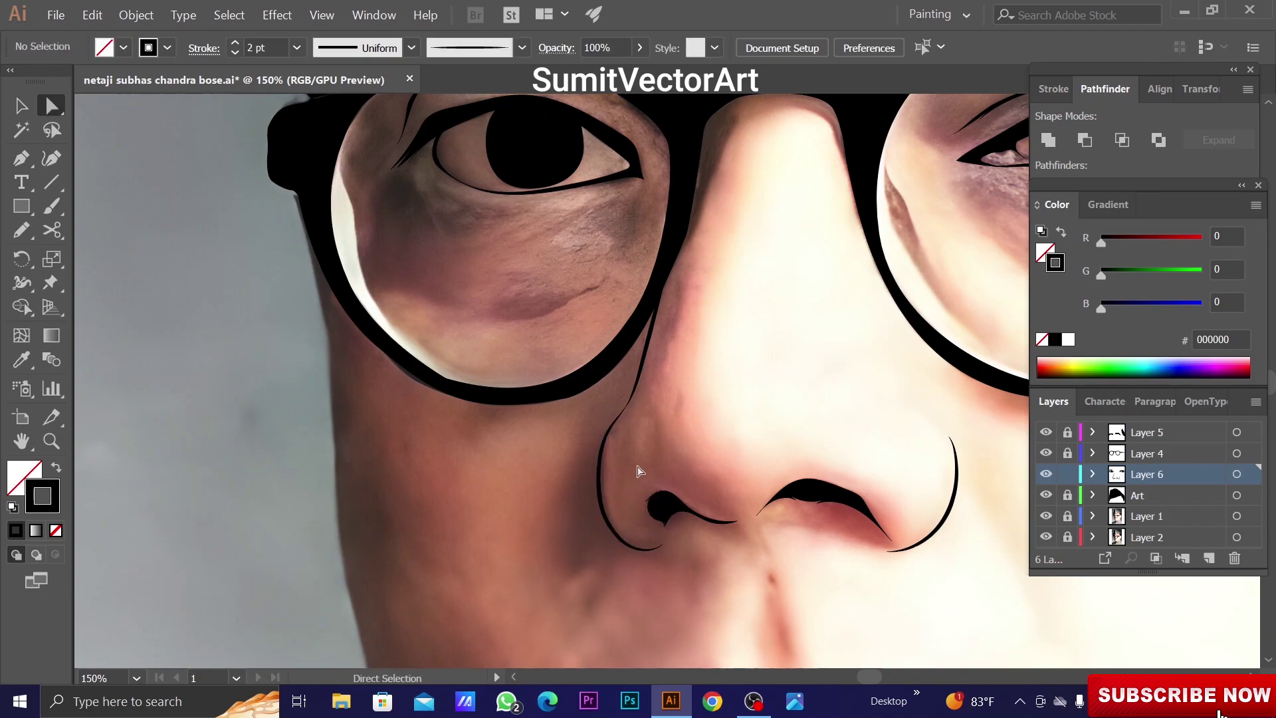
Compare against the reference photo and set the left nose line's stroke to 1 pt
{"action": "key", "text": "ctrl+minus"}
{"action": "key", "text": "ctrl+minus"}
{"action": "key", "text": "ctrl+minus"}
{"action": "left_click", "coordinate": [1047, 516]}
{"action": "key", "text": "ctrl+plus"}
{"action": "key", "text": "ctrl+plus"}
{"action": "key", "text": "ctrl+plus"}
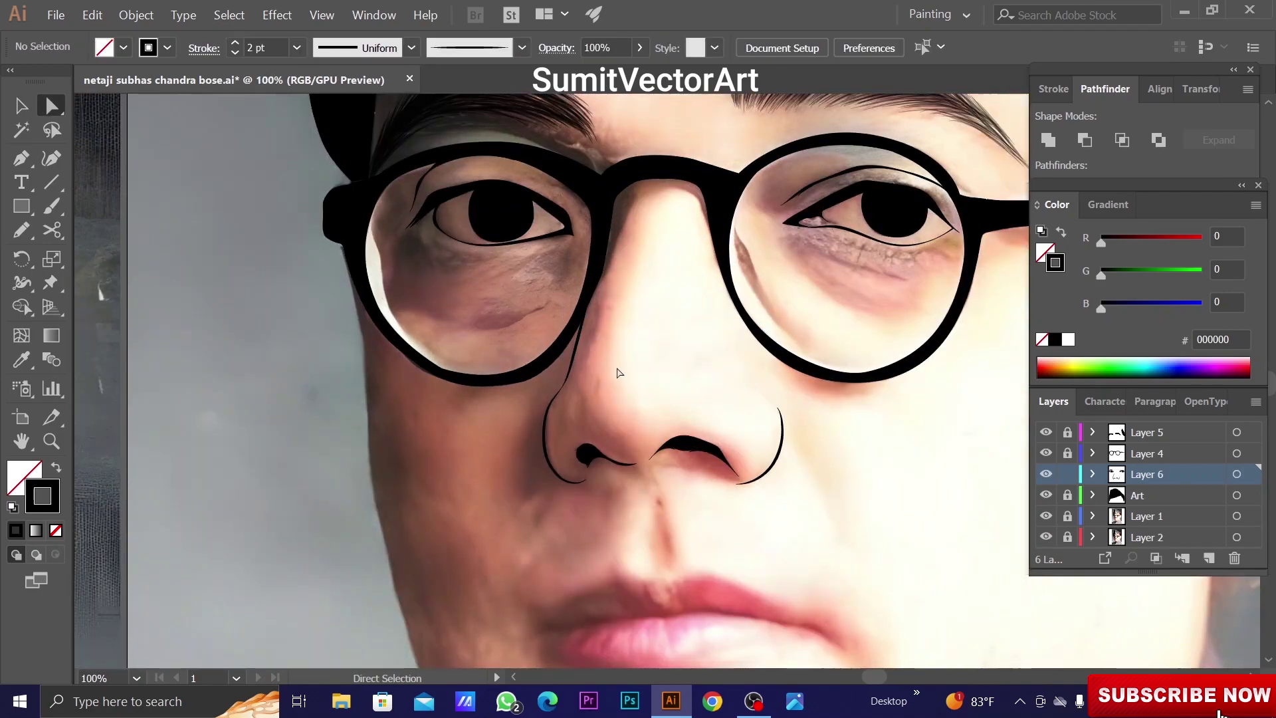
{"action": "key", "text": "v"}
{"action": "left_click", "coordinate": [576, 346]}
{"action": "left_click", "coordinate": [235, 52]}
{"action": "left_click", "coordinate": [1001, 466]}
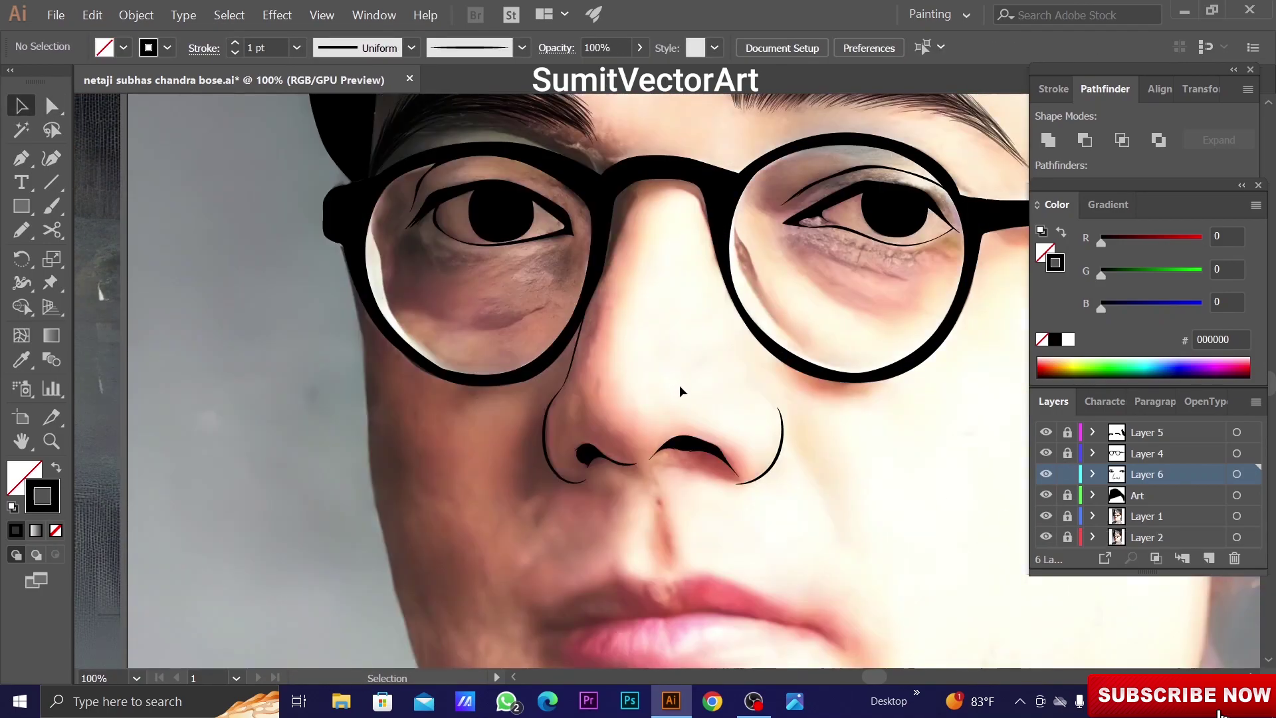
Brush curved reflection strokes along the rims inside the glasses lenses
{"action": "key", "text": "ctrl+minus"}
{"action": "key", "text": "ctrl+minus"}
{"action": "key", "text": "ctrl+minus"}
{"action": "key", "text": "ctrl+plus"}
{"action": "key", "text": "ctrl+plus"}
{"action": "key", "text": "ctrl+plus"}
{"action": "left_click_drag", "start_coordinate": [673, 397], "coordinate": [710, 443]}
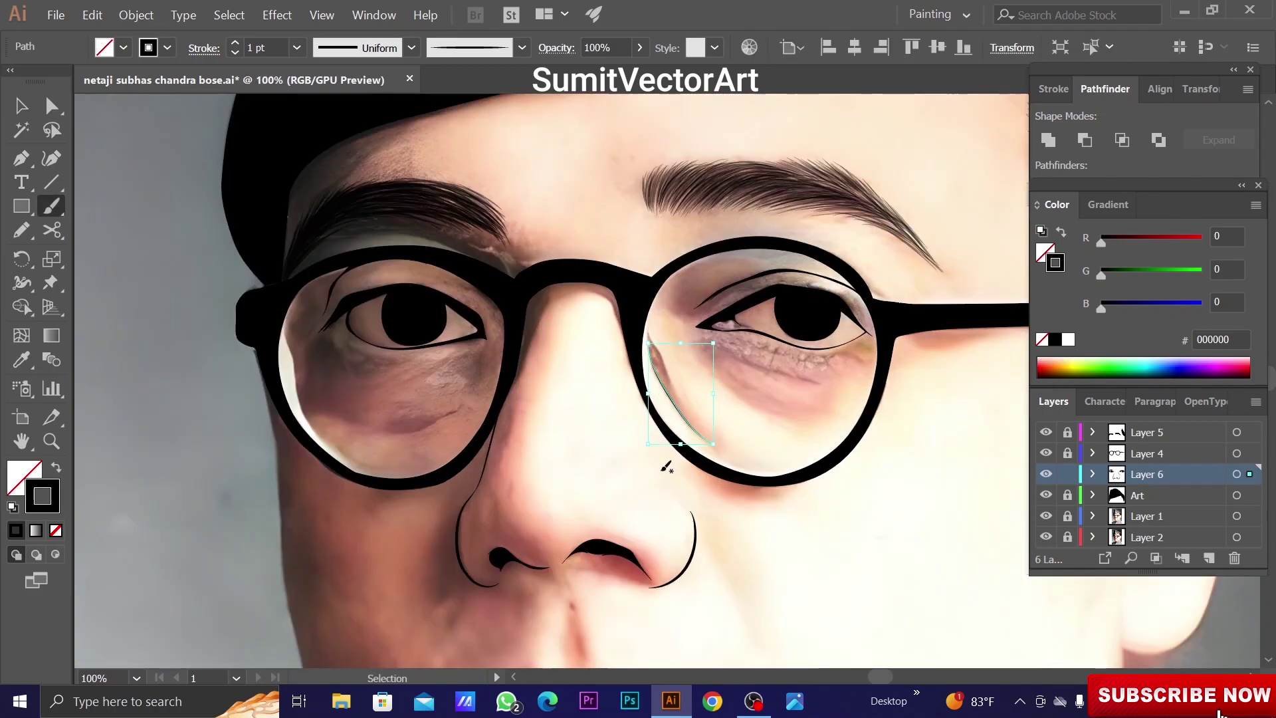
{"action": "left_click_drag", "start_coordinate": [654, 350], "coordinate": [709, 441]}
{"action": "scroll", "coordinate": [405, 399], "scroll_direction": "left", "scroll_amount": 3}
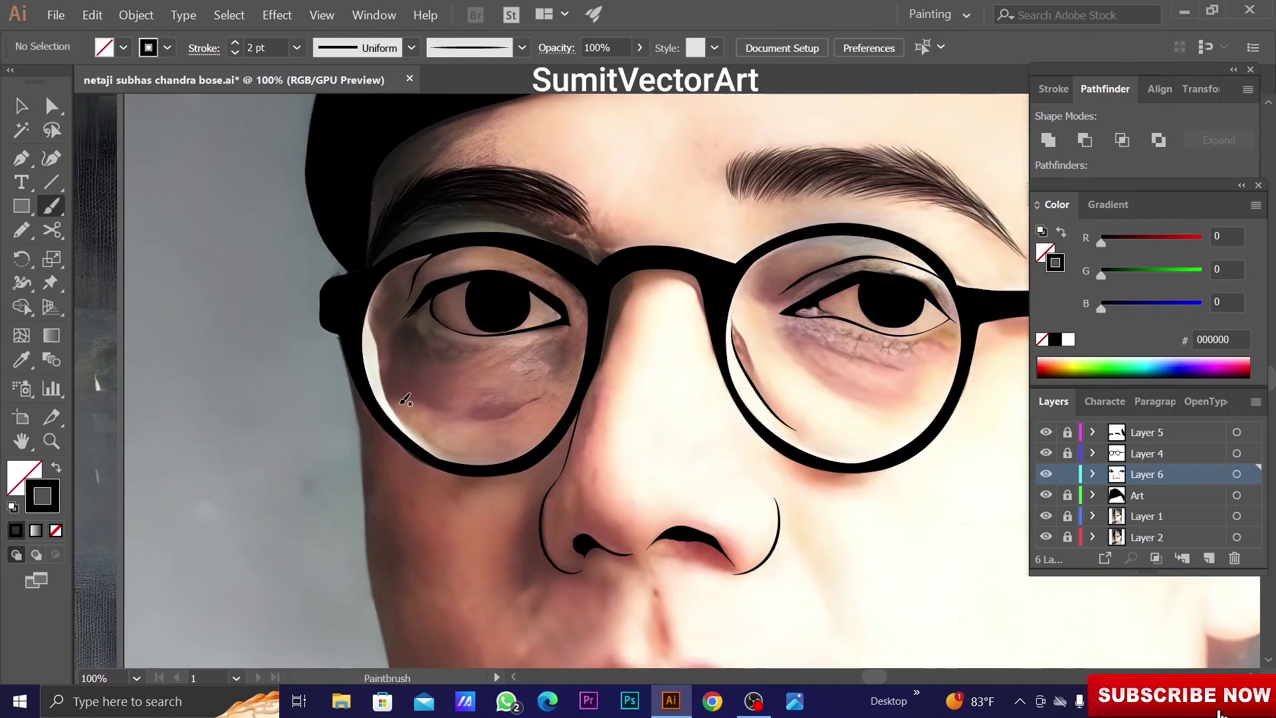
{"action": "key", "text": "ctrl+minus"}
{"action": "key", "text": "ctrl+minus"}
{"action": "key", "text": "ctrl+minus"}
{"action": "key", "text": "ctrl+plus"}
{"action": "key", "text": "ctrl+plus"}
{"action": "key", "text": "ctrl+plus"}
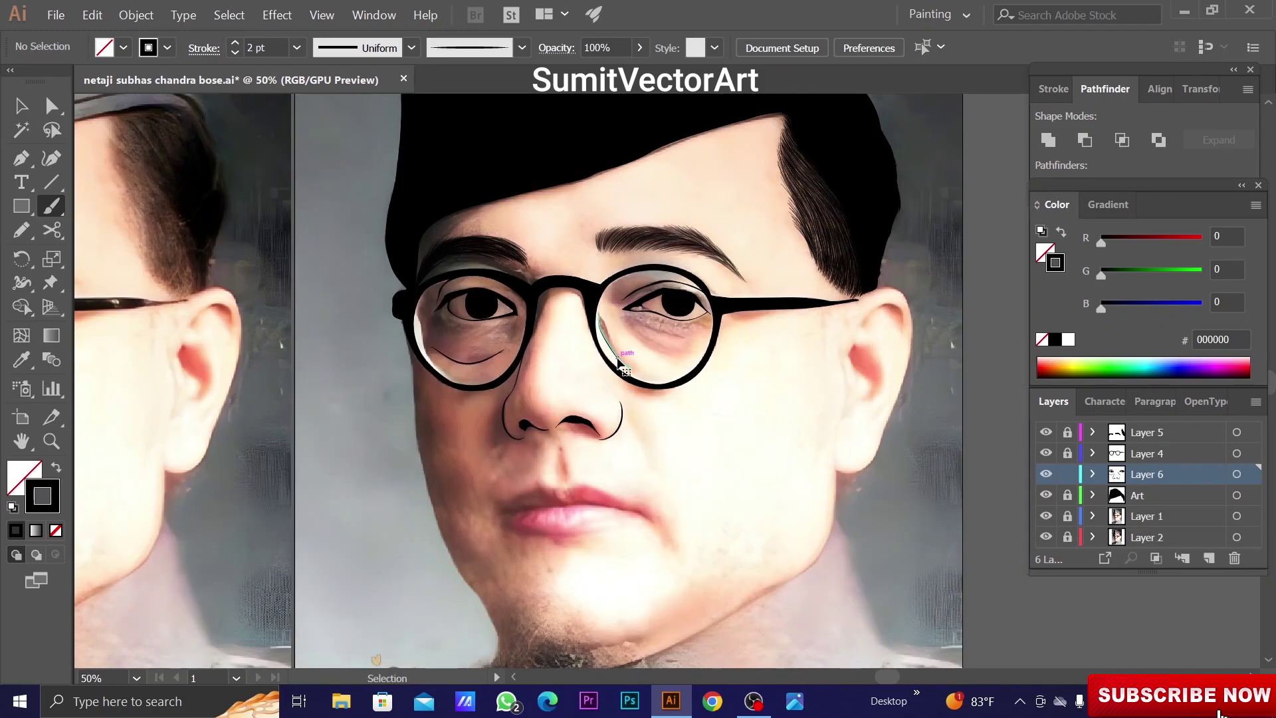
{"action": "key", "text": "ctrl+plus"}
{"action": "key", "text": "ctrl+plus"}
{"action": "key", "text": "ctrl+plus"}
Draw the black line between the lips and delete the stray lobe at its corner
{"action": "key", "text": "n"}
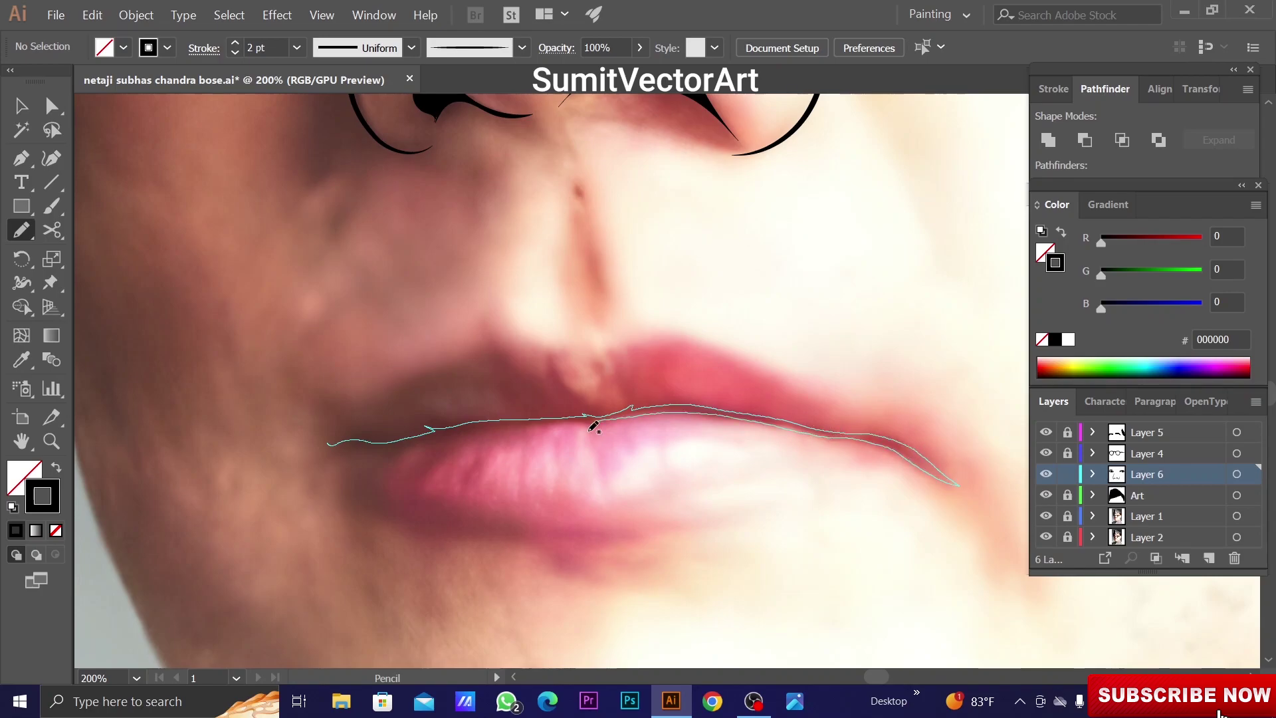
{"action": "left_click_drag", "start_coordinate": [331, 458], "coordinate": [329, 447]}
{"action": "key", "text": "shift+x"}
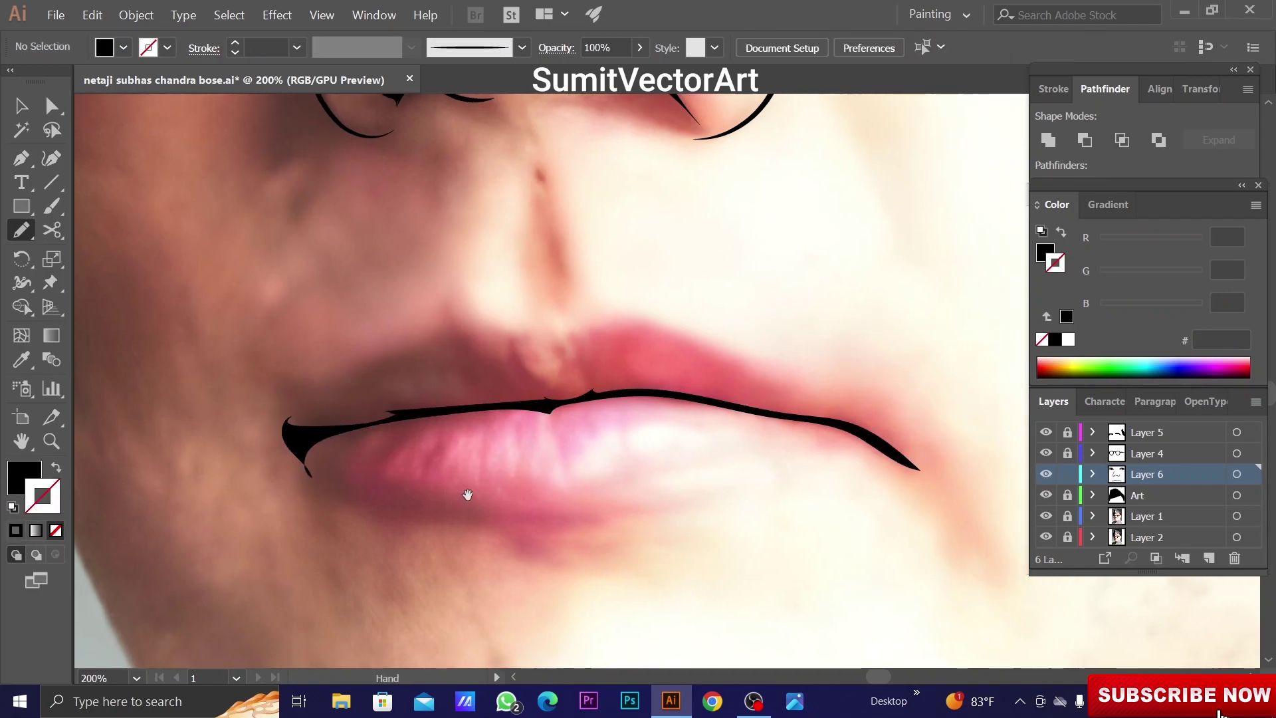
{"action": "key", "text": "a"}
{"action": "left_click", "coordinate": [698, 350], "text": "ctrl"}
{"action": "left_click", "coordinate": [658, 422]}
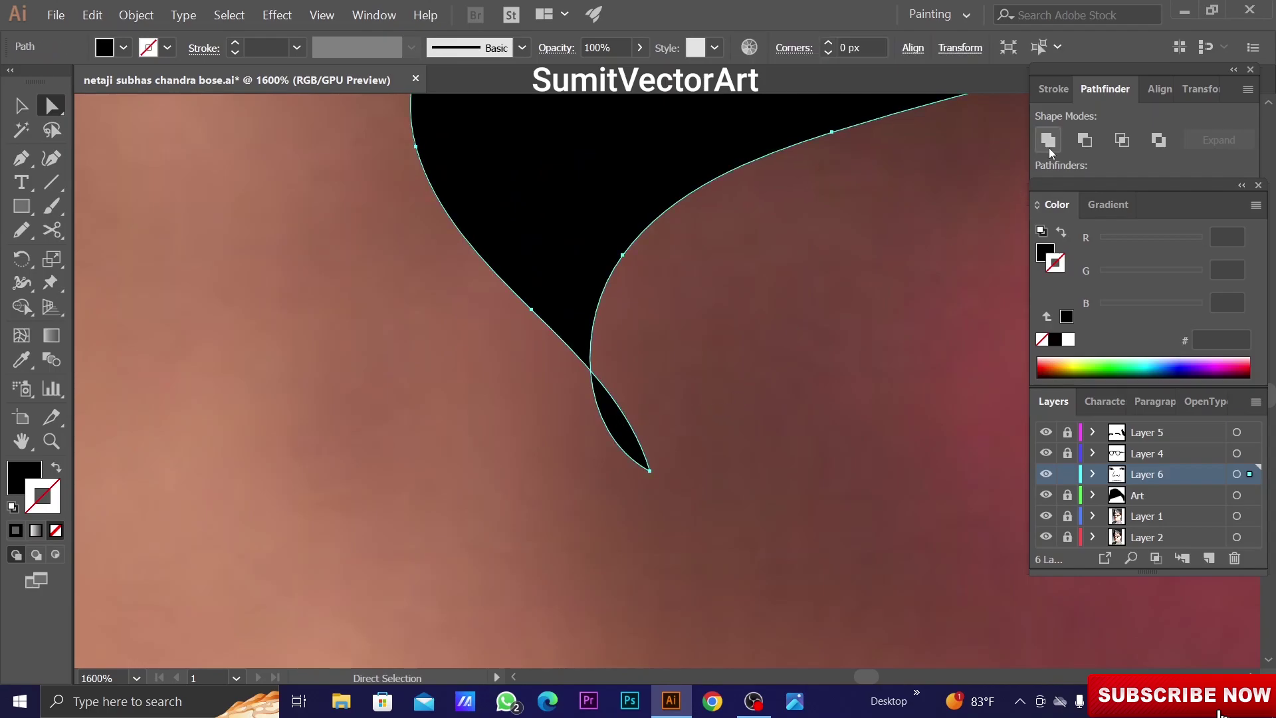
{"action": "left_click", "coordinate": [627, 462]}
{"action": "key", "text": "Delete"}
{"action": "left_click", "coordinate": [692, 411], "text": "ctrl+alt"}
Draw a thin black upper-lip outline with no fill, then compare with the reference photo
{"action": "key", "text": "n"}
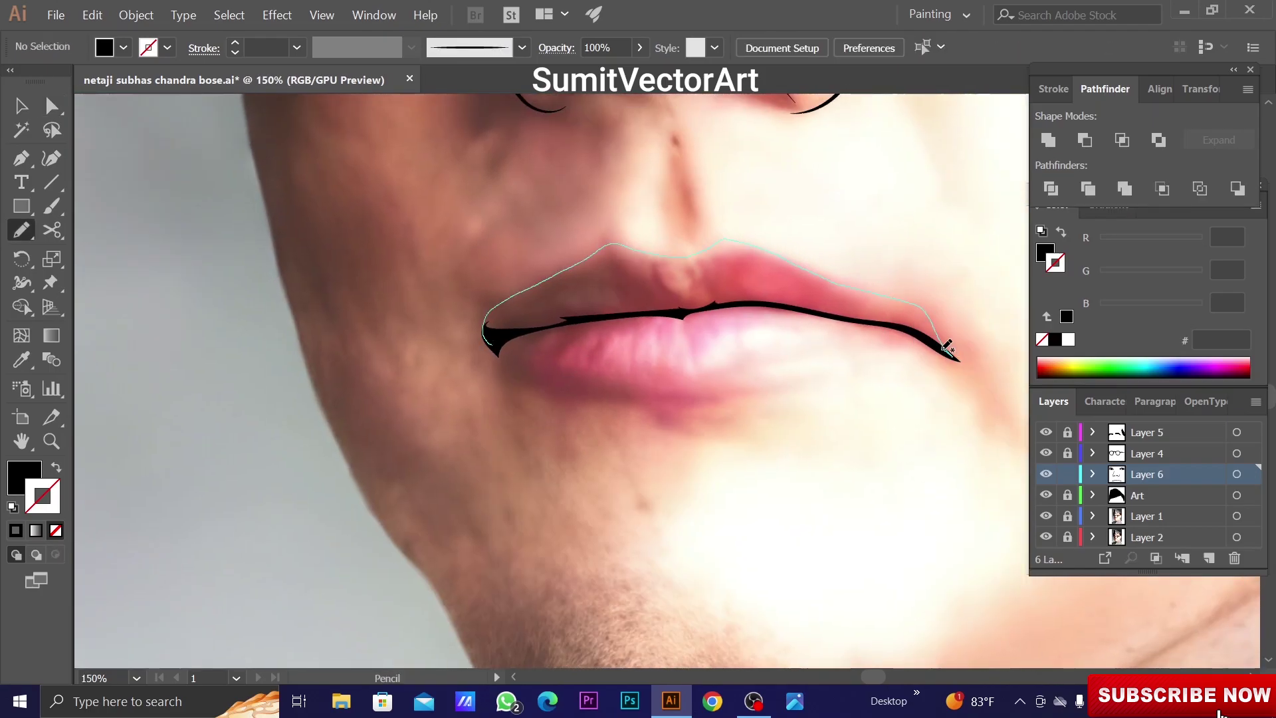
{"action": "key", "text": "shift+x"}
{"action": "left_click_drag", "start_coordinate": [947, 346], "coordinate": [955, 353]}
{"action": "key", "text": "ctrl+0"}
{"action": "left_click", "coordinate": [1046, 516]}
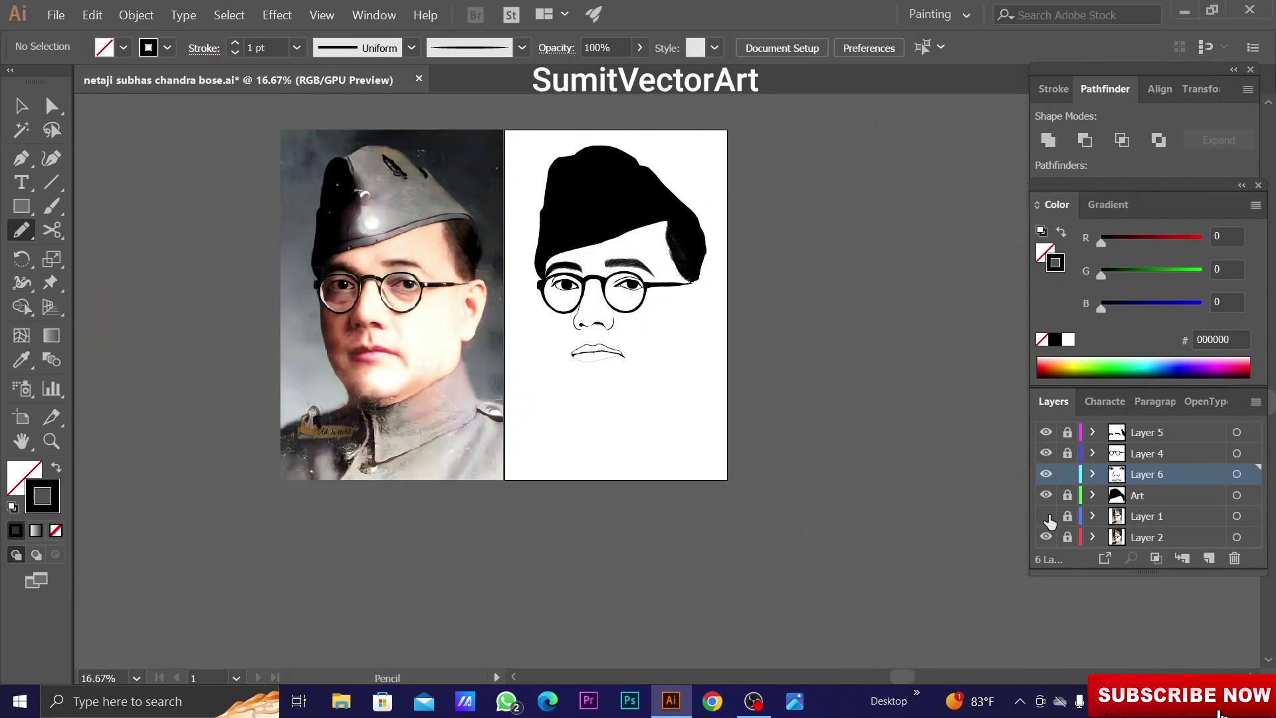
{"action": "left_click", "coordinate": [1046, 516]}
{"action": "left_click", "coordinate": [599, 353], "text": "ctrl"}
Smooth the upper-lip outline and nudge the lower-lip anchors into place
{"action": "key", "text": "a"}
{"action": "left_click", "coordinate": [638, 386]}
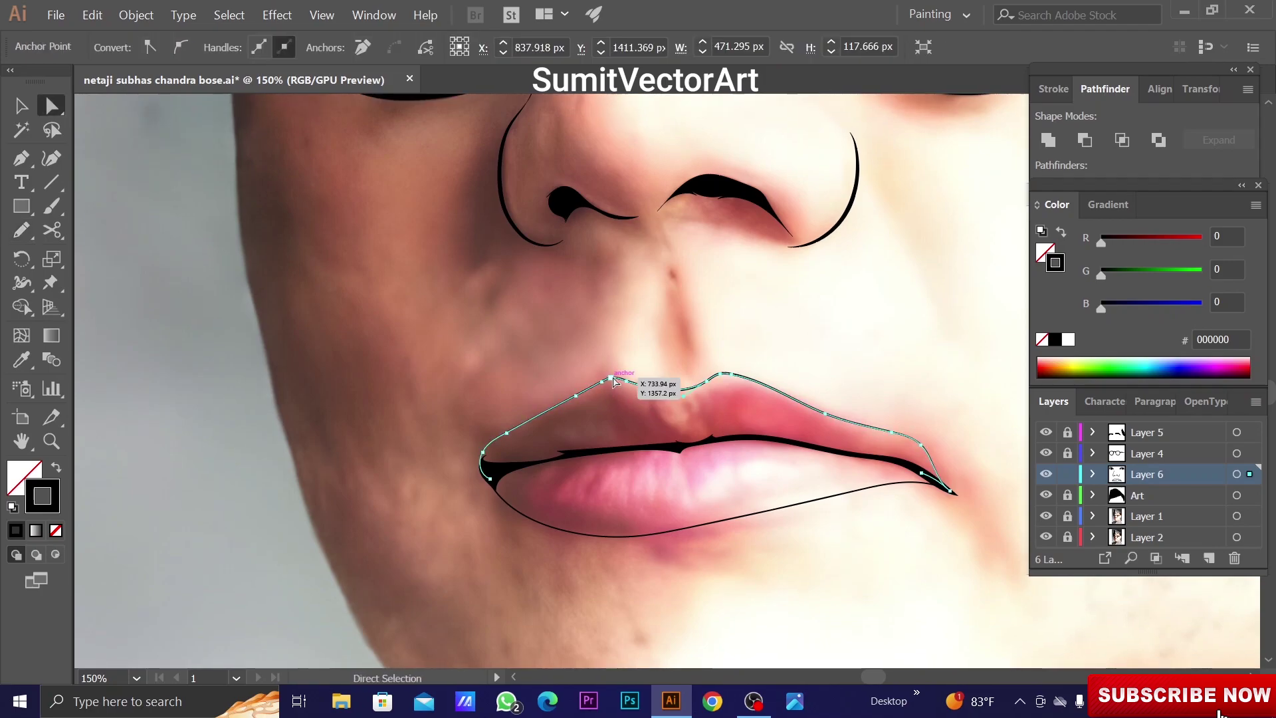
{"action": "left_click_drag", "start_coordinate": [21, 231], "coordinate": [73, 279]}
{"action": "left_click_drag", "start_coordinate": [618, 382], "coordinate": [708, 381]}
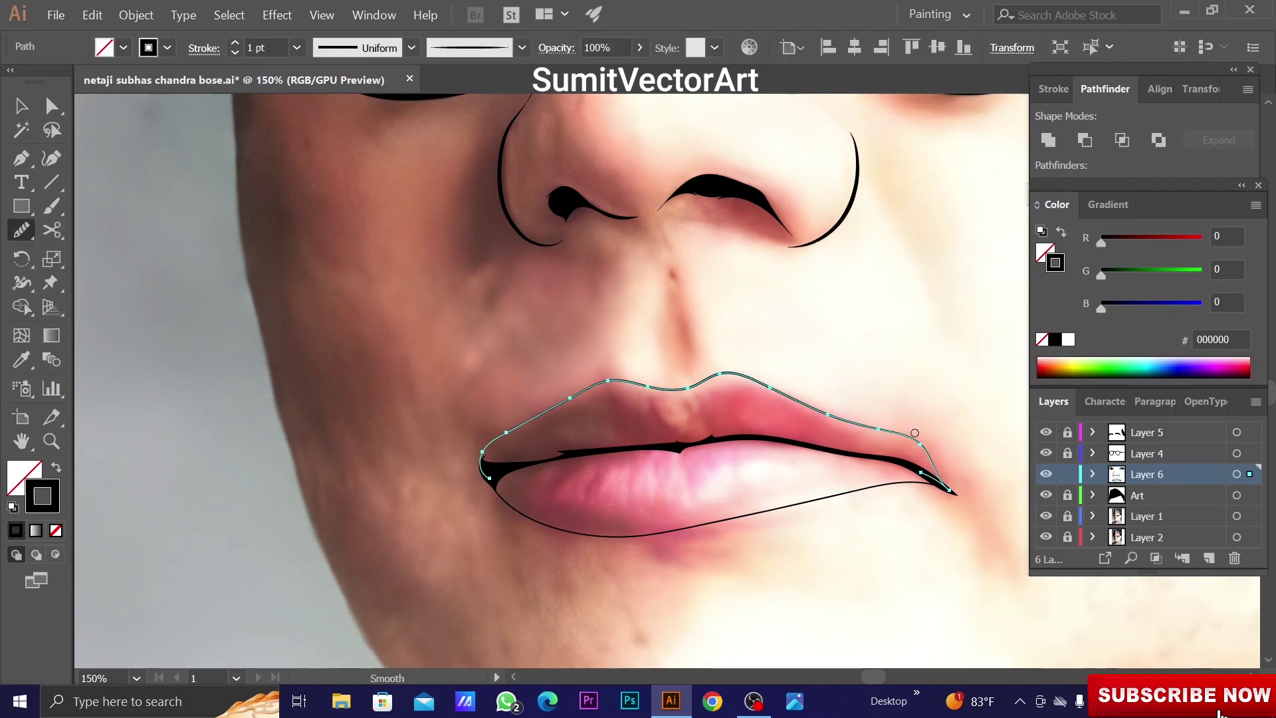
{"action": "key", "text": "a"}
{"action": "left_click", "coordinate": [832, 413]}
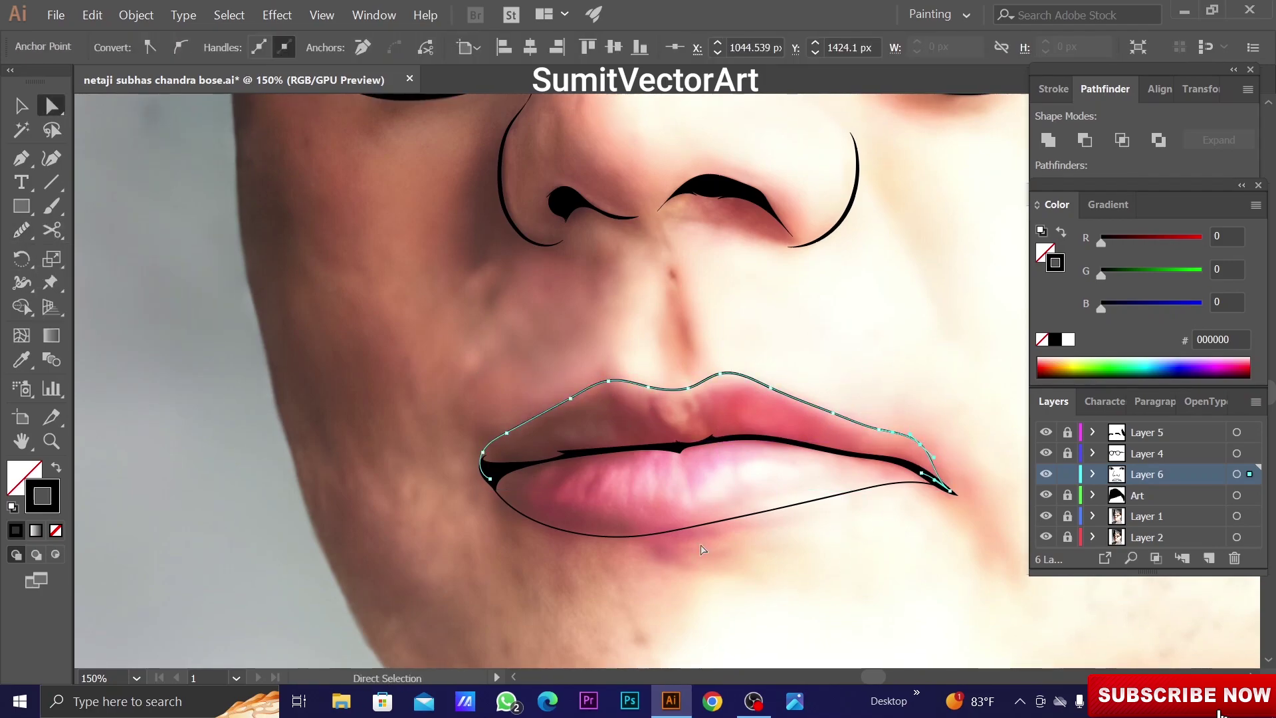
{"action": "left_click", "coordinate": [578, 525]}
{"action": "left_click_drag", "start_coordinate": [634, 535], "coordinate": [636, 536]}
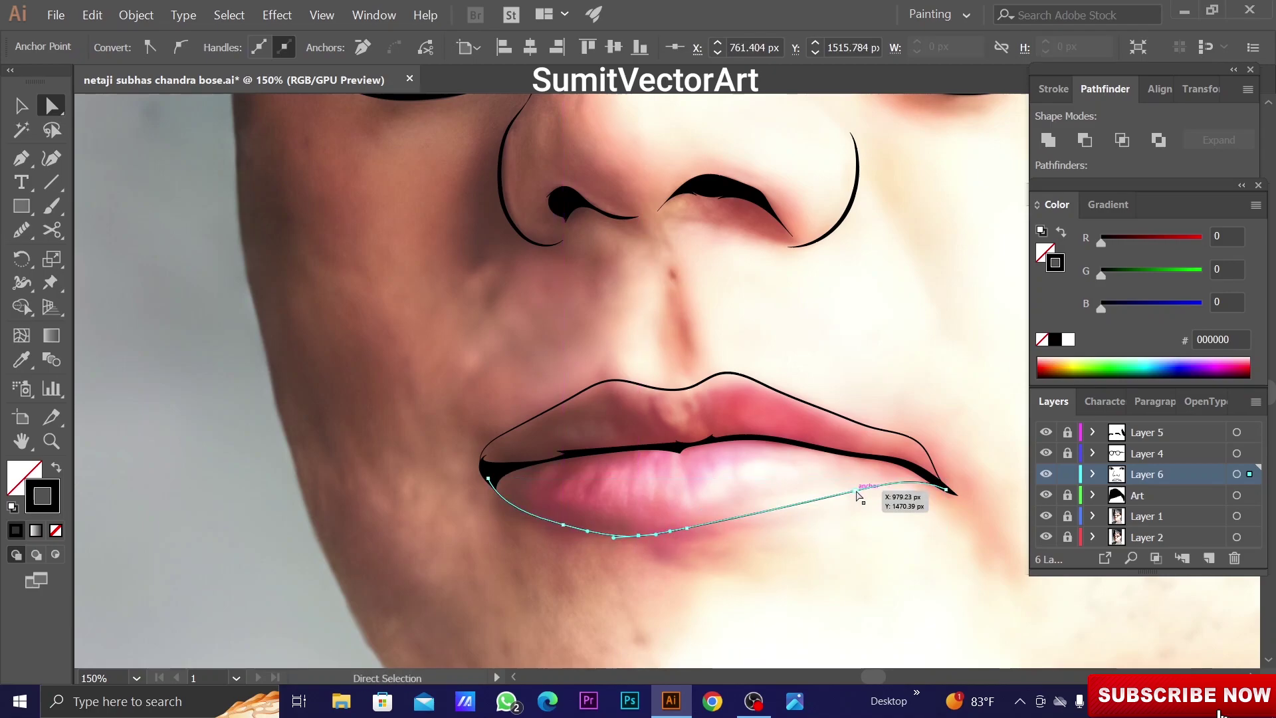
{"action": "left_click", "coordinate": [715, 565]}
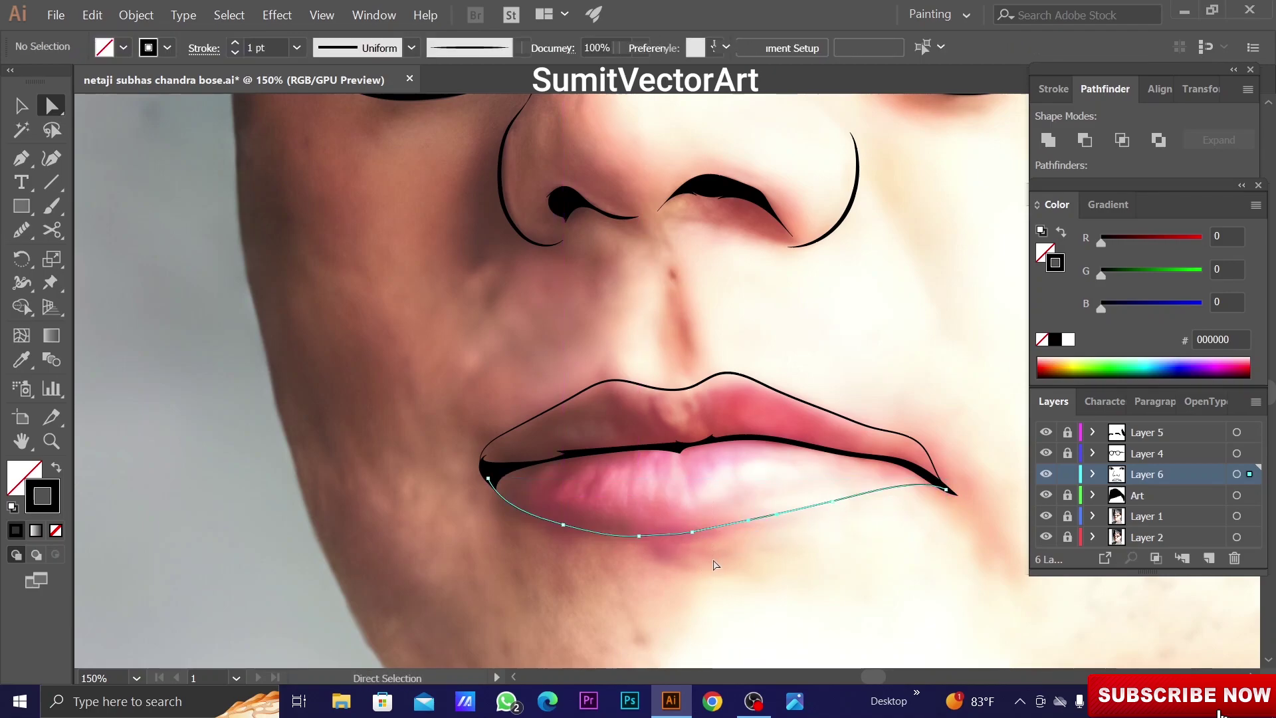
Reshape the lip-corner anchor, then hide Layer 1's reference photo under the line art
{"action": "left_click", "coordinate": [685, 395], "text": "ctrl+alt"}
{"action": "left_click", "coordinate": [685, 395], "text": "ctrl+alt"}
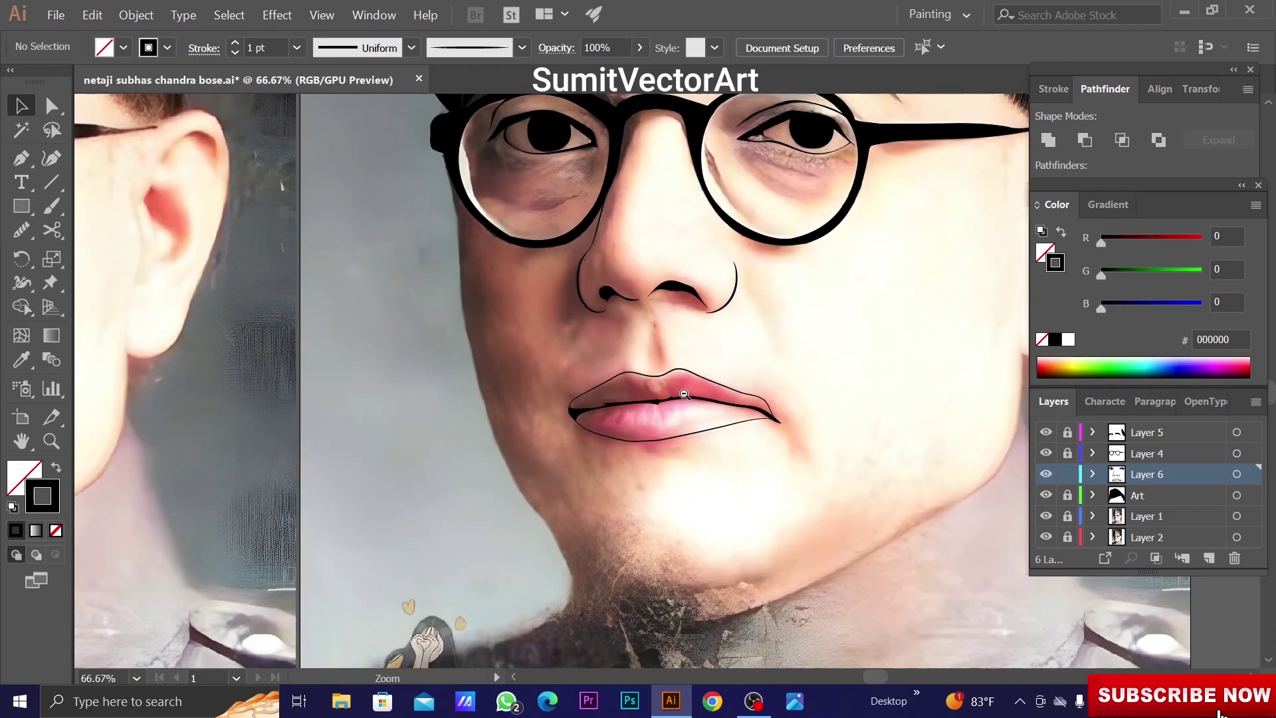
{"action": "left_click", "coordinate": [668, 395], "text": "ctrl"}
{"action": "key", "text": "a"}
{"action": "left_click_drag", "start_coordinate": [573, 378], "coordinate": [569, 380]}
{"action": "left_click", "coordinate": [583, 426]}
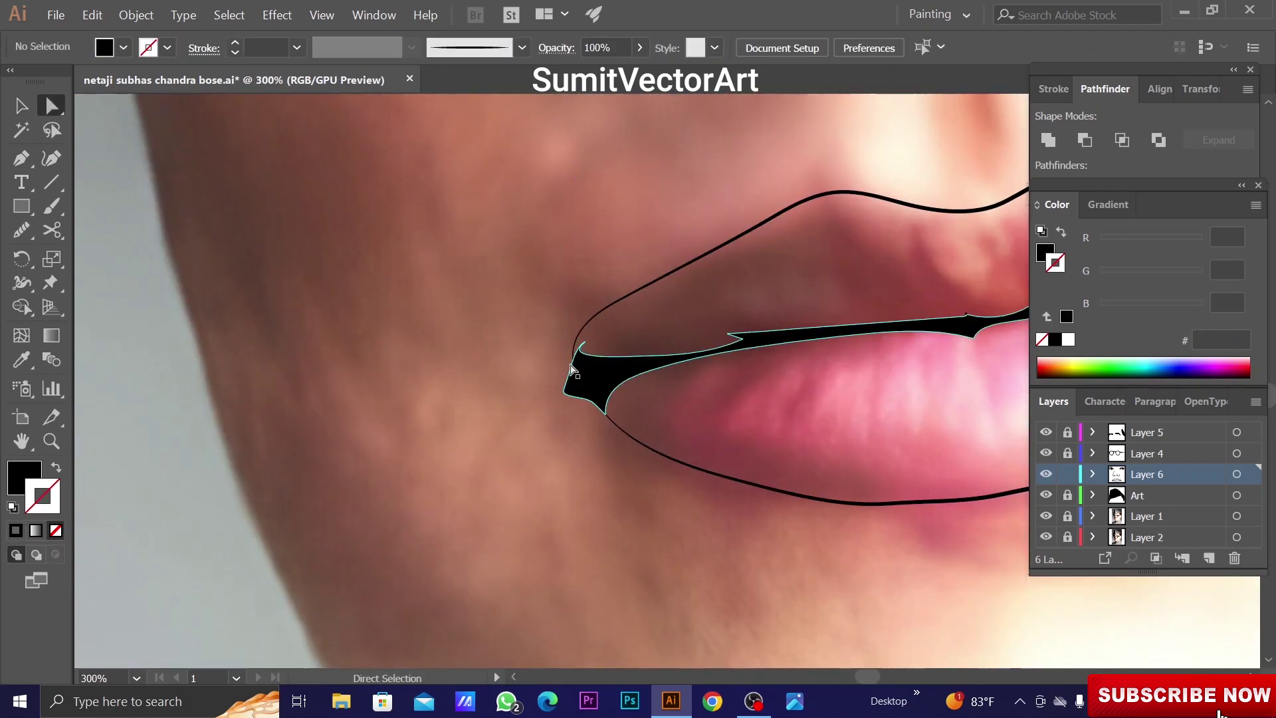
{"action": "left_click", "coordinate": [571, 345]}
{"action": "key", "text": "ctrl+alt+0"}
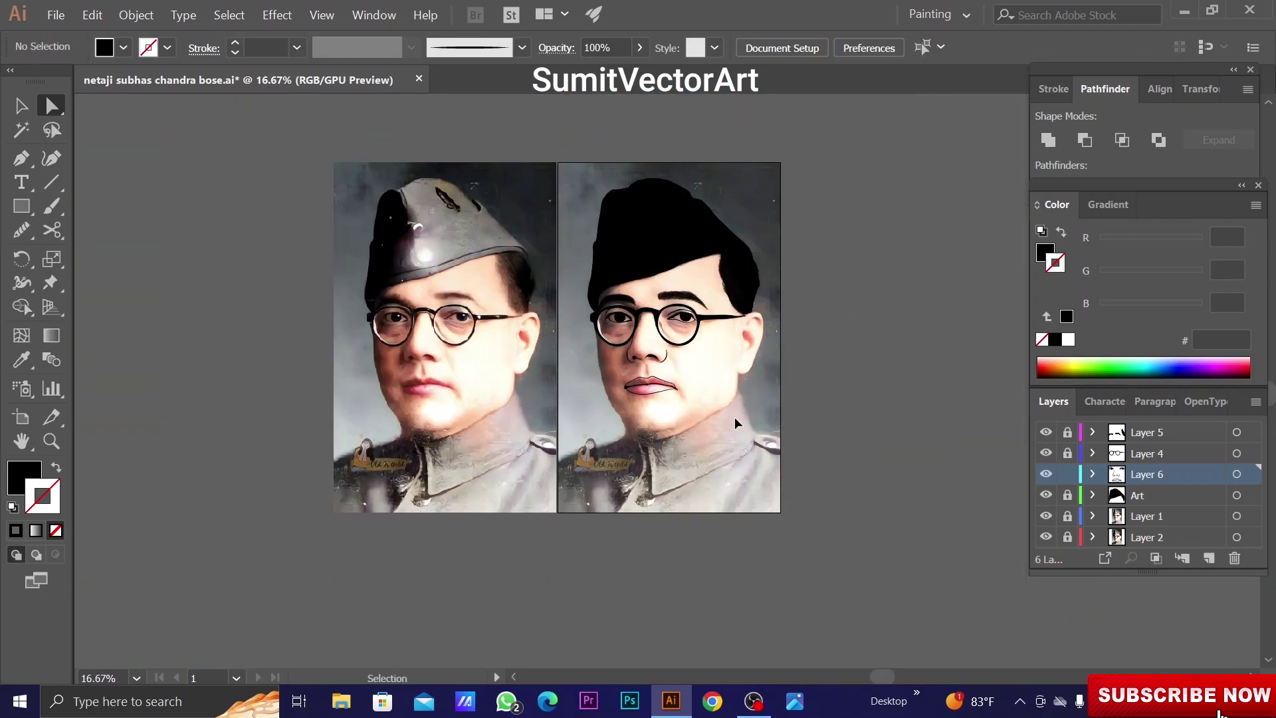
{"action": "left_click", "coordinate": [1047, 516]}
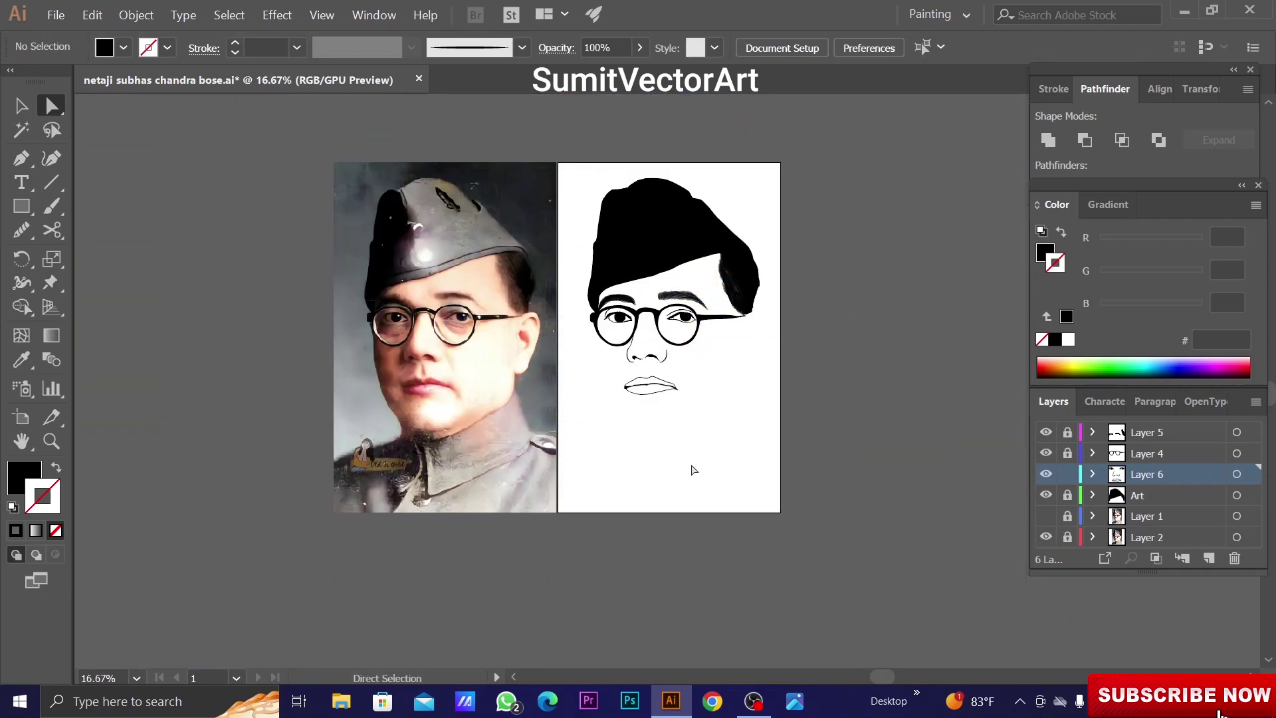
Lock Layer 6, target the Art layer, and show the reference photo zoomed on the left eye
{"action": "left_click", "coordinate": [1068, 474]}
{"action": "left_click", "coordinate": [1156, 495]}
{"action": "key", "text": "ctrl+plus"}
{"action": "key", "text": "ctrl+plus"}
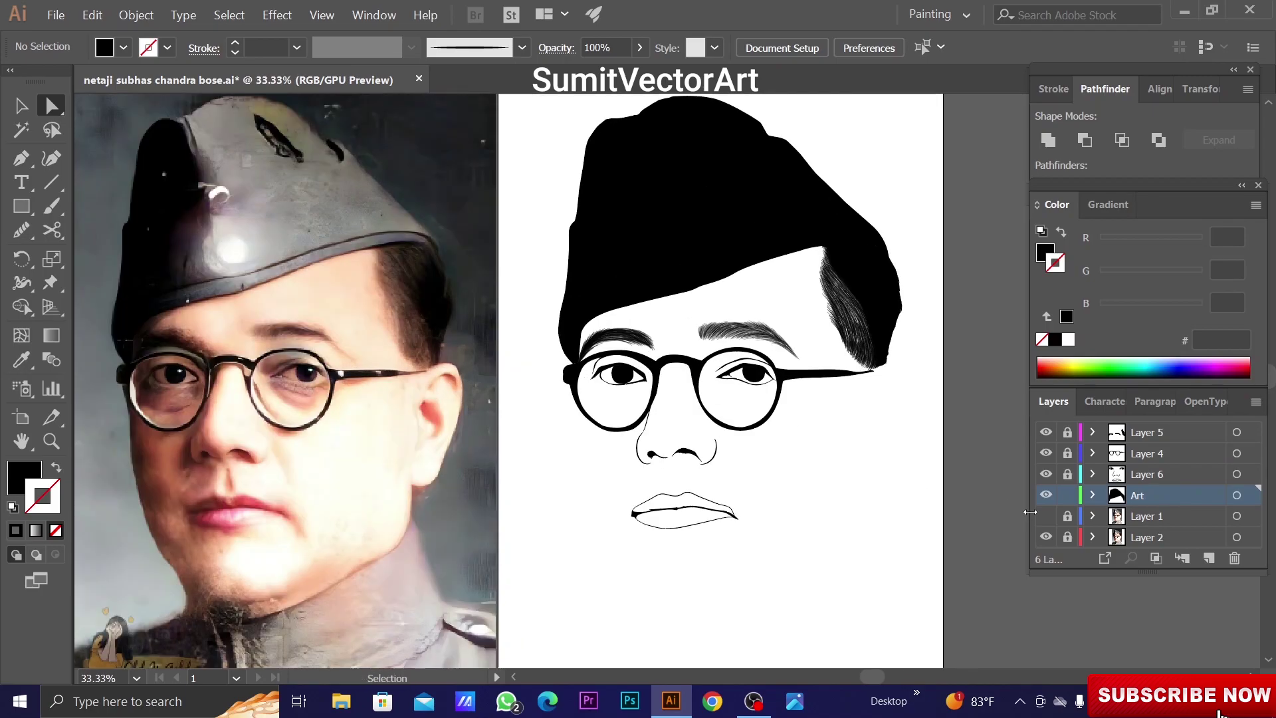
{"action": "left_click", "coordinate": [1046, 515]}
{"action": "key", "text": "ctrl+plus"}
{"action": "key", "text": "ctrl+plus"}
{"action": "key", "text": "ctrl+plus"}
{"action": "key", "text": "ctrl+plus"}
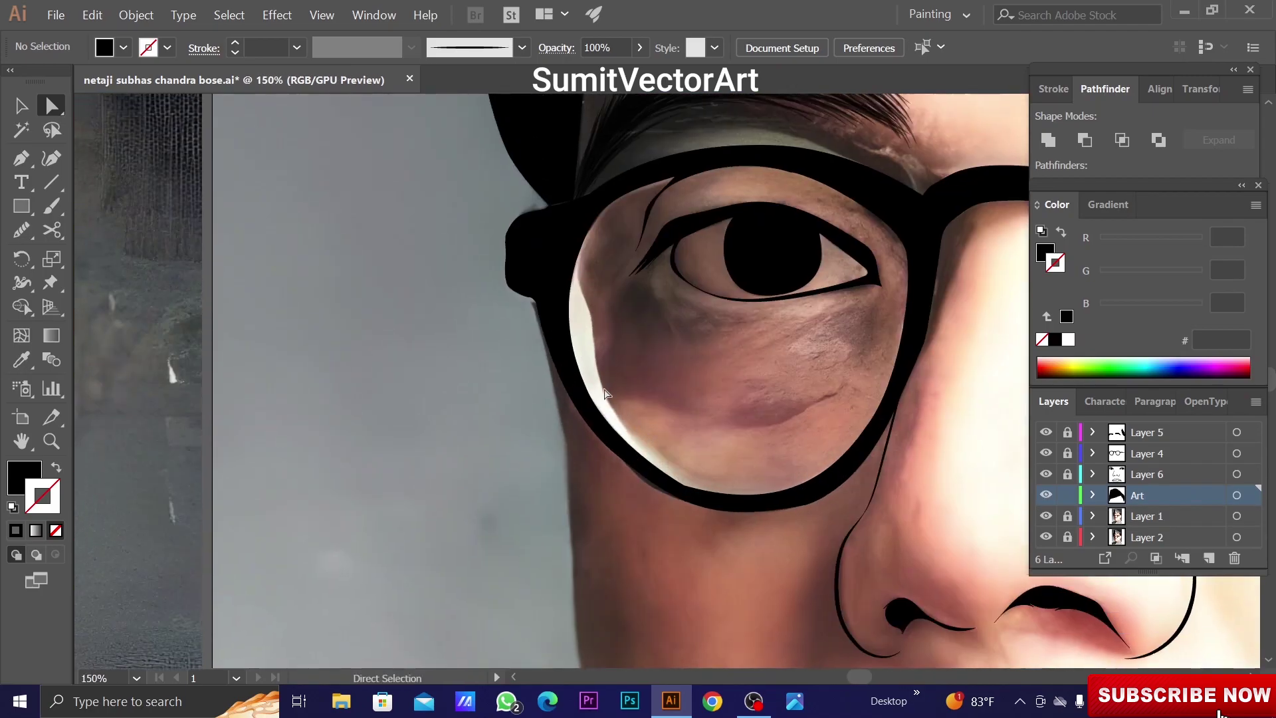
Begin an unfilled black-stroke pen outline beside the glasses, curving down the cheek and jawline to the neck
{"action": "key", "text": "p"}
{"action": "left_click", "coordinate": [549, 370]}
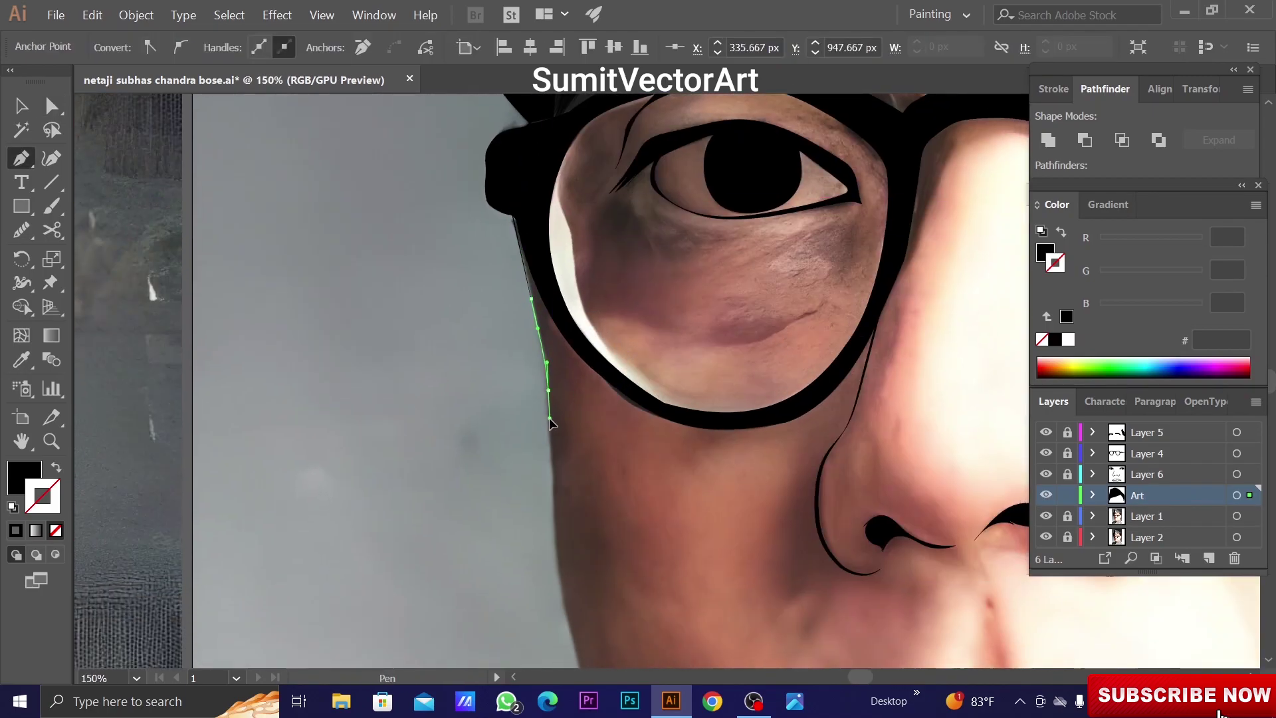
{"action": "left_click_drag", "start_coordinate": [557, 409], "coordinate": [38, 492]}
{"action": "key", "text": "shift+x"}
{"action": "left_click", "coordinate": [559, 447]}
{"action": "left_click_drag", "start_coordinate": [548, 481], "coordinate": [549, 353]}
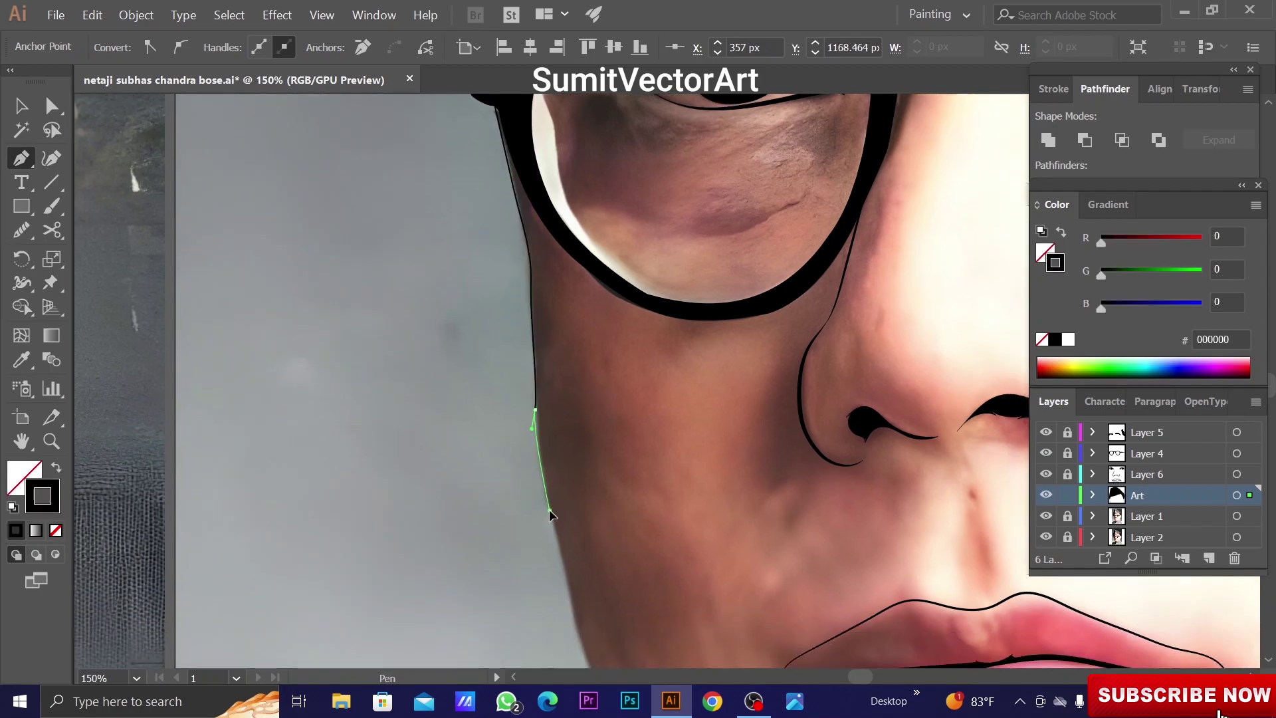
{"action": "mouse_move", "coordinate": [550, 509]}
{"action": "left_mouse_down"}
{"action": "mouse_move", "coordinate": [544, 532]}
{"action": "mouse_move", "coordinate": [480, 339]}
{"action": "mouse_move", "coordinate": [537, 509]}
{"action": "left_mouse_up"}
{"action": "left_click", "coordinate": [503, 410]}
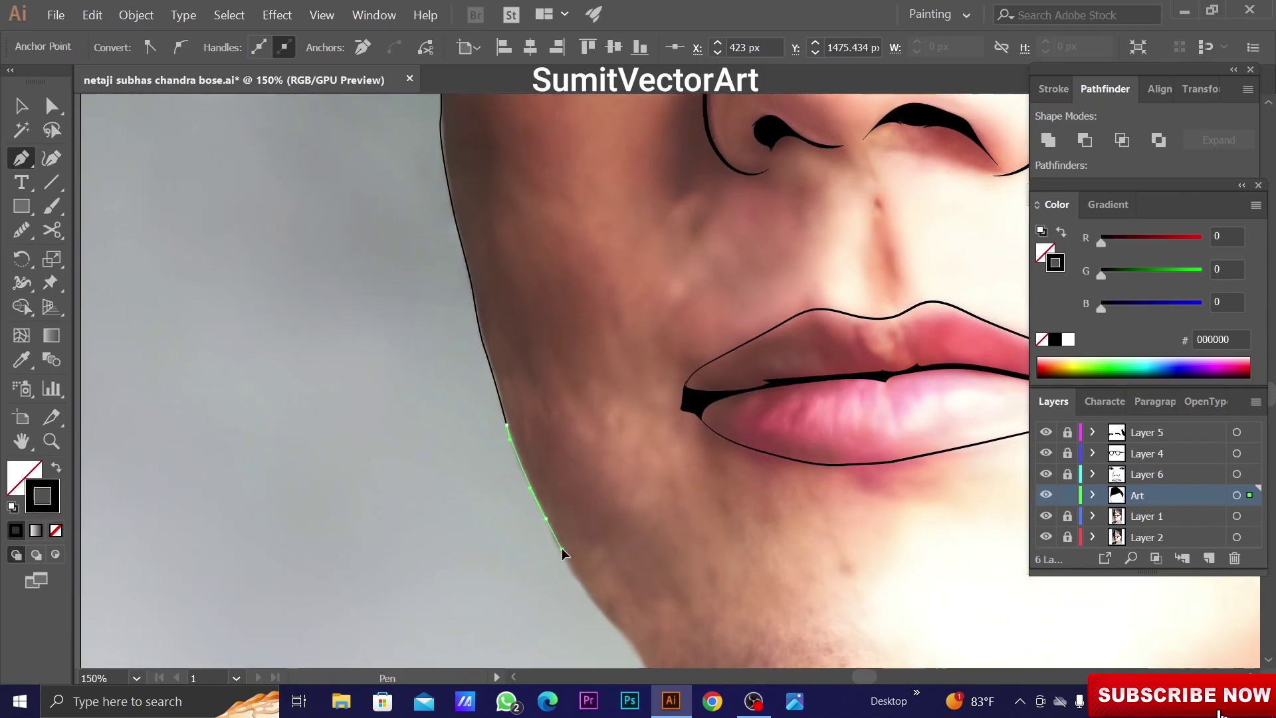
{"action": "left_click_drag", "start_coordinate": [568, 564], "coordinate": [522, 489]}
{"action": "scroll", "coordinate": [541, 476], "scroll_direction": "down", "scroll_amount": 5}
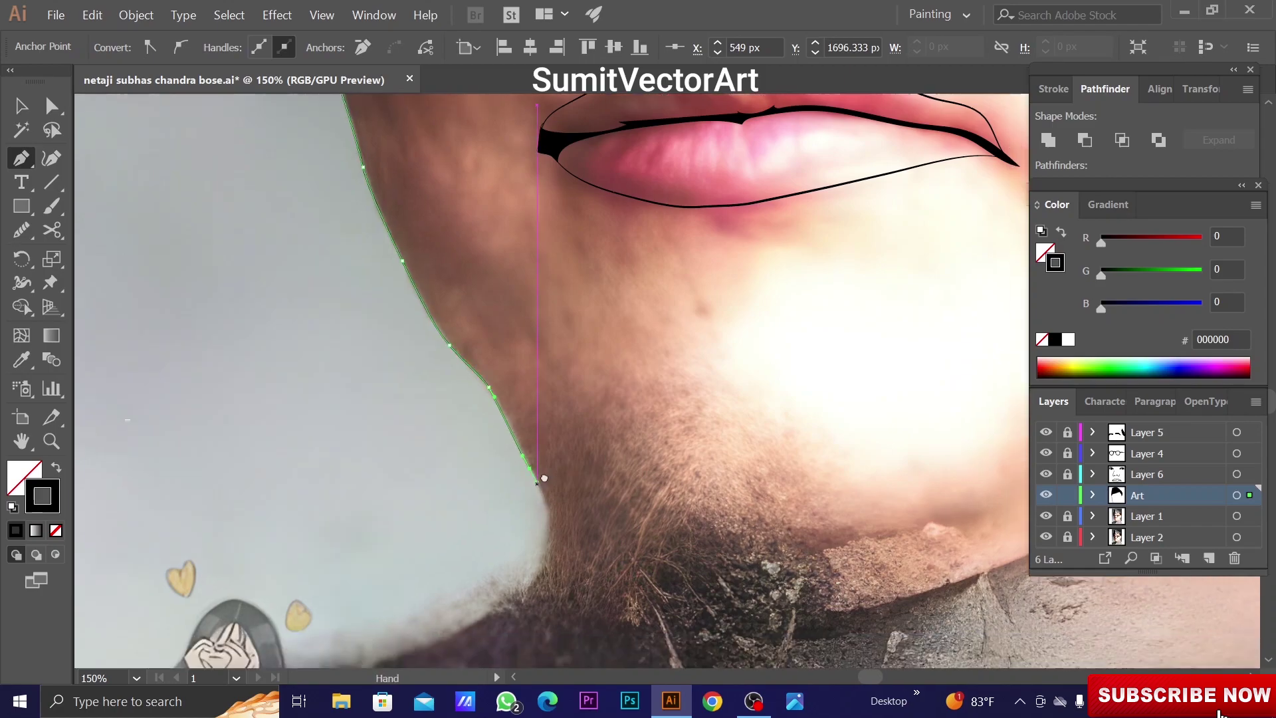
{"action": "scroll", "coordinate": [533, 461], "scroll_direction": "down", "scroll_amount": 3}
{"action": "scroll", "coordinate": [571, 445], "scroll_direction": "down", "scroll_amount": 2}
{"action": "scroll", "coordinate": [624, 423], "scroll_direction": "up", "scroll_amount": 3}
{"action": "left_click", "coordinate": [602, 433]}
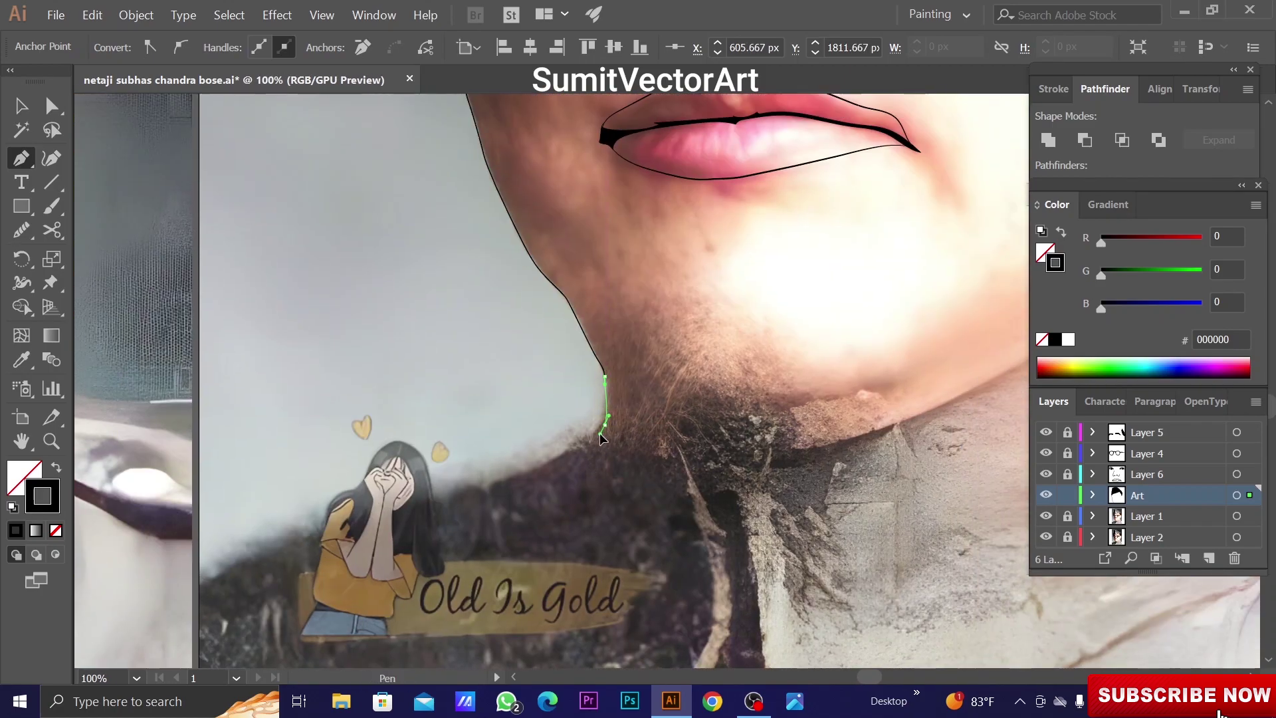
Continue the outline under the chin, along the right jaw, and around the ear
{"action": "scroll", "coordinate": [745, 466], "scroll_direction": "right", "scroll_amount": 3}
{"action": "left_click", "coordinate": [739, 460]}
{"action": "left_click", "coordinate": [791, 444]}
{"action": "scroll", "coordinate": [777, 439], "scroll_direction": "right", "scroll_amount": 3}
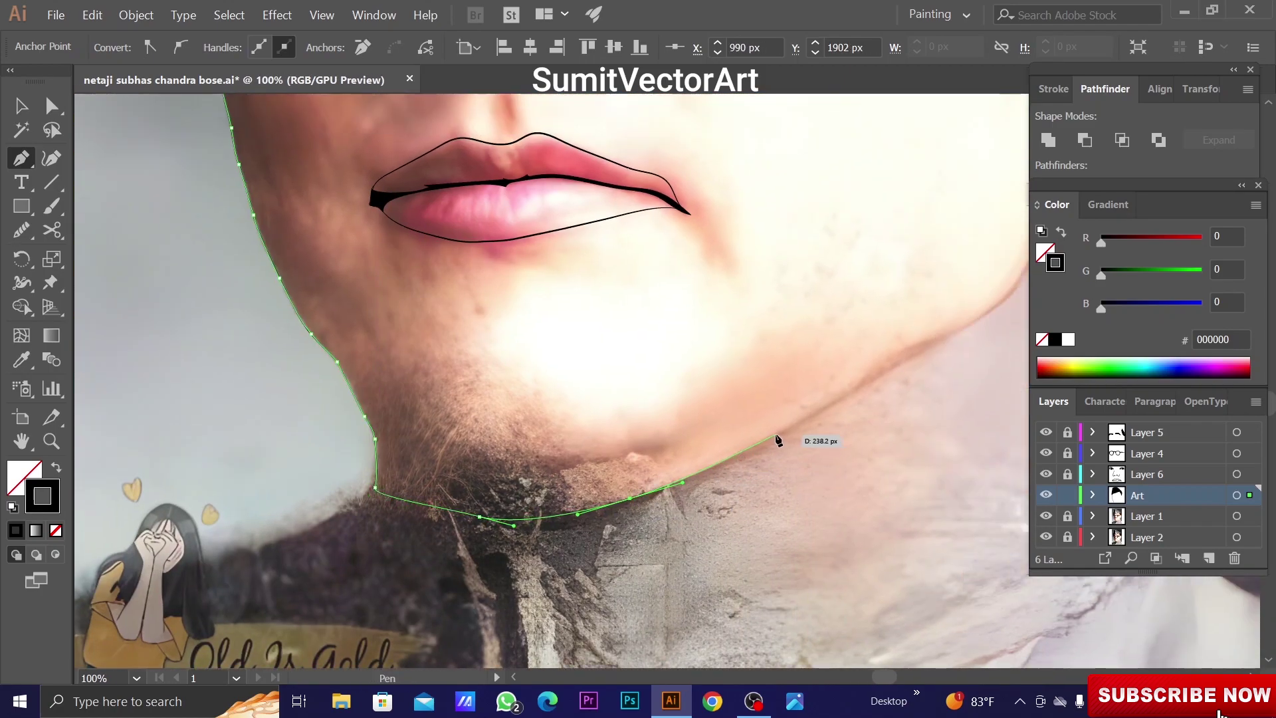
{"action": "left_click", "coordinate": [771, 440]}
{"action": "scroll", "coordinate": [788, 434], "scroll_direction": "right", "scroll_amount": 3}
{"action": "scroll", "coordinate": [791, 429], "scroll_direction": "right", "scroll_amount": 3}
{"action": "scroll", "coordinate": [792, 448], "scroll_direction": "up", "scroll_amount": 2}
{"action": "left_click_drag", "start_coordinate": [756, 368], "coordinate": [767, 258]}
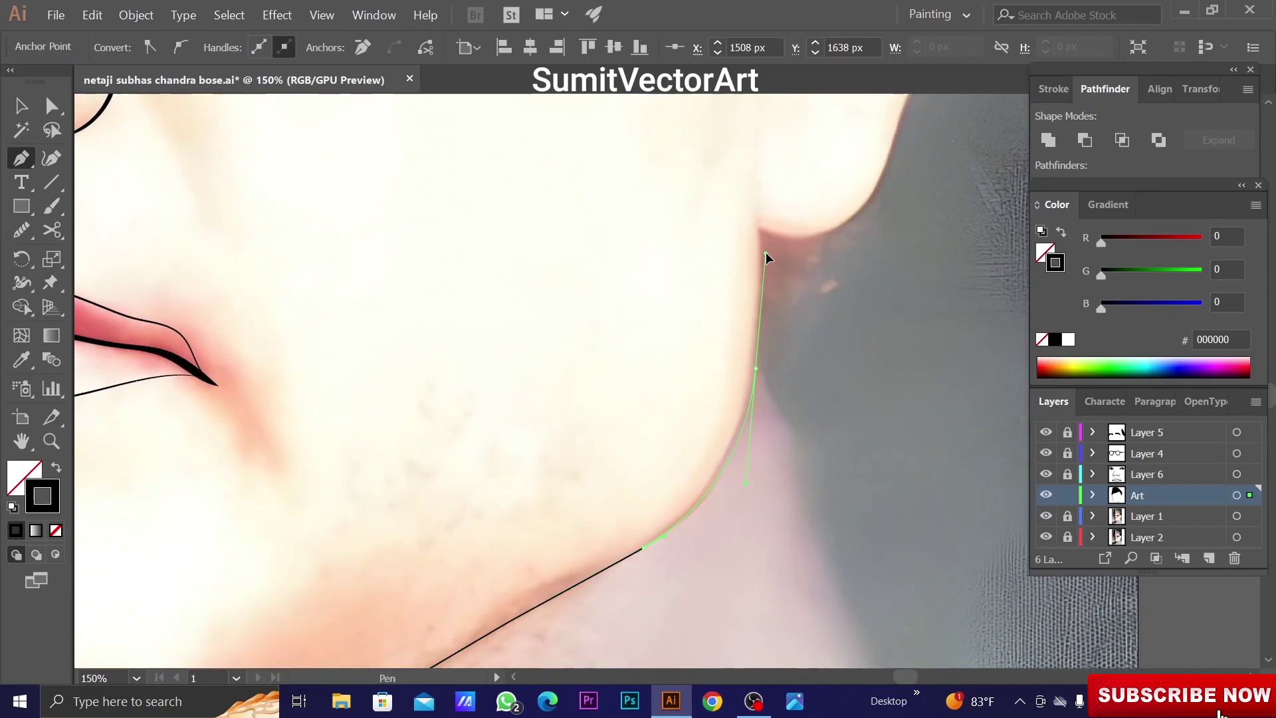
{"action": "scroll", "coordinate": [754, 336], "scroll_direction": "up", "scroll_amount": 2}
{"action": "scroll", "coordinate": [754, 336], "scroll_direction": "right", "scroll_amount": 2}
{"action": "left_click", "coordinate": [692, 337]}
{"action": "mouse_move", "coordinate": [767, 336]}
{"action": "left_mouse_down"}
{"action": "mouse_move", "coordinate": [789, 327]}
{"action": "mouse_move", "coordinate": [700, 399]}
{"action": "left_mouse_up"}
{"action": "scroll", "coordinate": [792, 316], "scroll_direction": "up", "scroll_amount": 2}
{"action": "scroll", "coordinate": [764, 328], "scroll_direction": "up", "scroll_amount": 2}
{"action": "scroll", "coordinate": [736, 363], "scroll_direction": "up", "scroll_amount": 2}
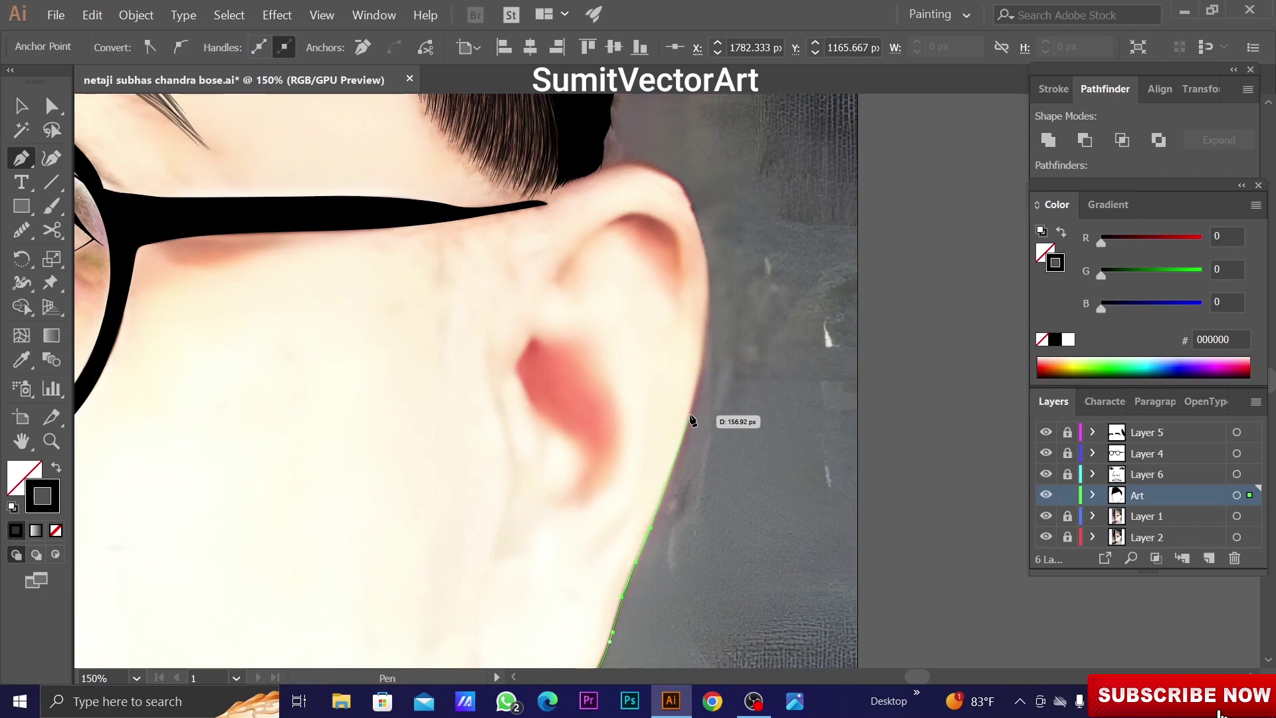
{"action": "scroll", "coordinate": [691, 408], "scroll_direction": "up", "scroll_amount": 2}
{"action": "scroll", "coordinate": [697, 364], "scroll_direction": "up", "scroll_amount": 3}
{"action": "scroll", "coordinate": [691, 399], "scroll_direction": "left", "scroll_amount": 2}
{"action": "left_click_drag", "start_coordinate": [749, 456], "coordinate": [688, 431]}
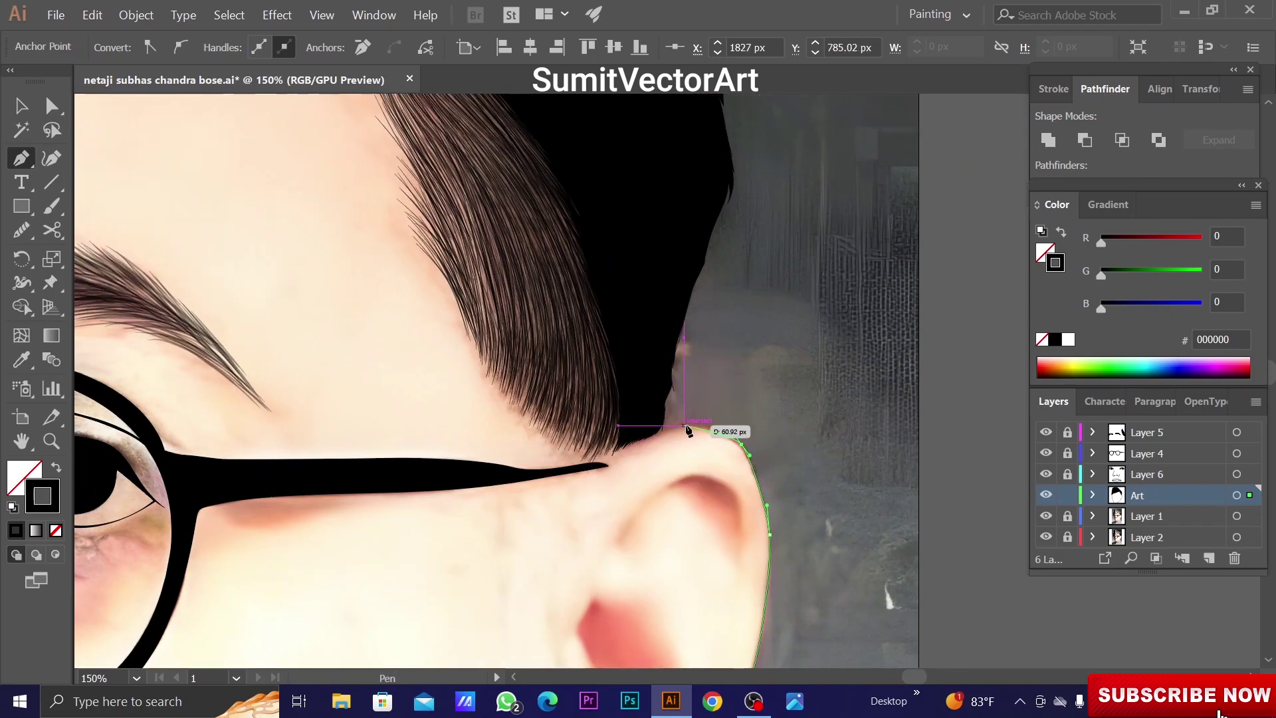
Trace the cap edge and left side to close the head outline, then give it a 3 pt stroke
{"action": "key", "text": "ctrl+minus"}
{"action": "key", "text": "ctrl+minus"}
{"action": "left_click", "coordinate": [640, 363]}
{"action": "left_click", "coordinate": [460, 371]}
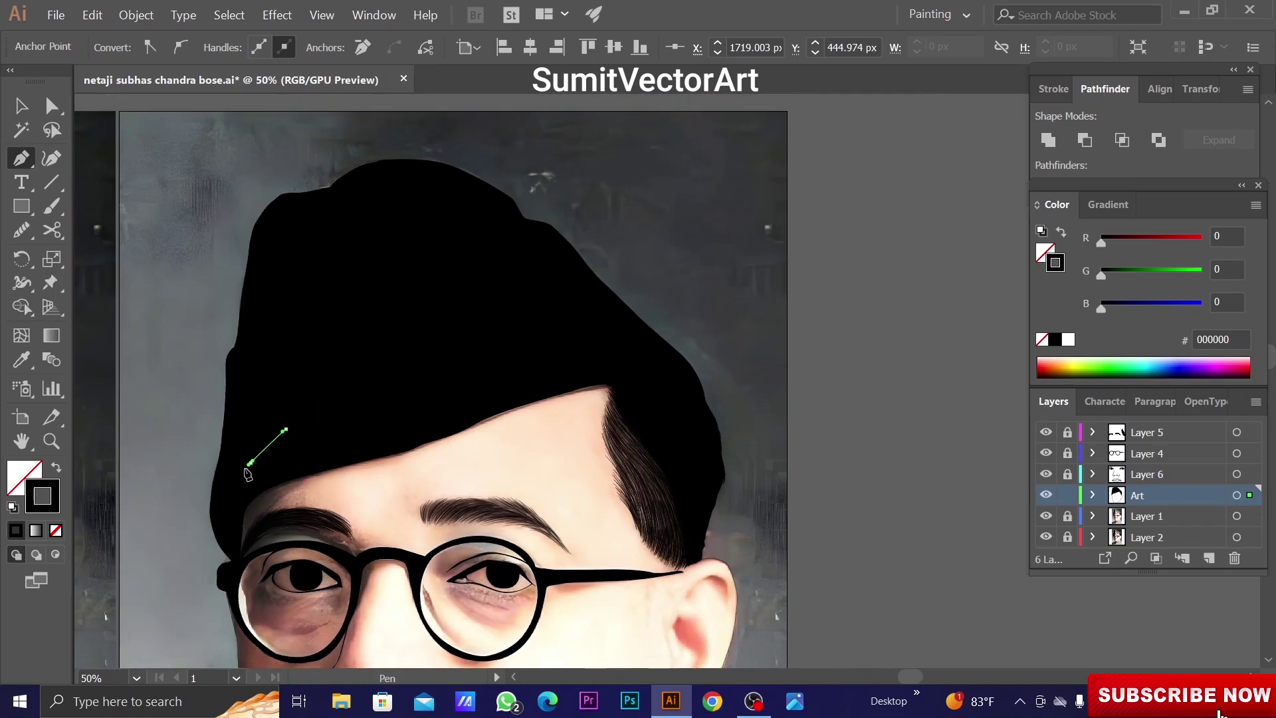
{"action": "left_click", "coordinate": [286, 429]}
{"action": "left_click", "coordinate": [228, 535]}
{"action": "left_click", "coordinate": [226, 582]}
{"action": "key", "text": "ctrl+minus"}
{"action": "key", "text": "ctrl+minus"}
{"action": "key", "text": "ctrl+minus"}
{"action": "key", "text": "v"}
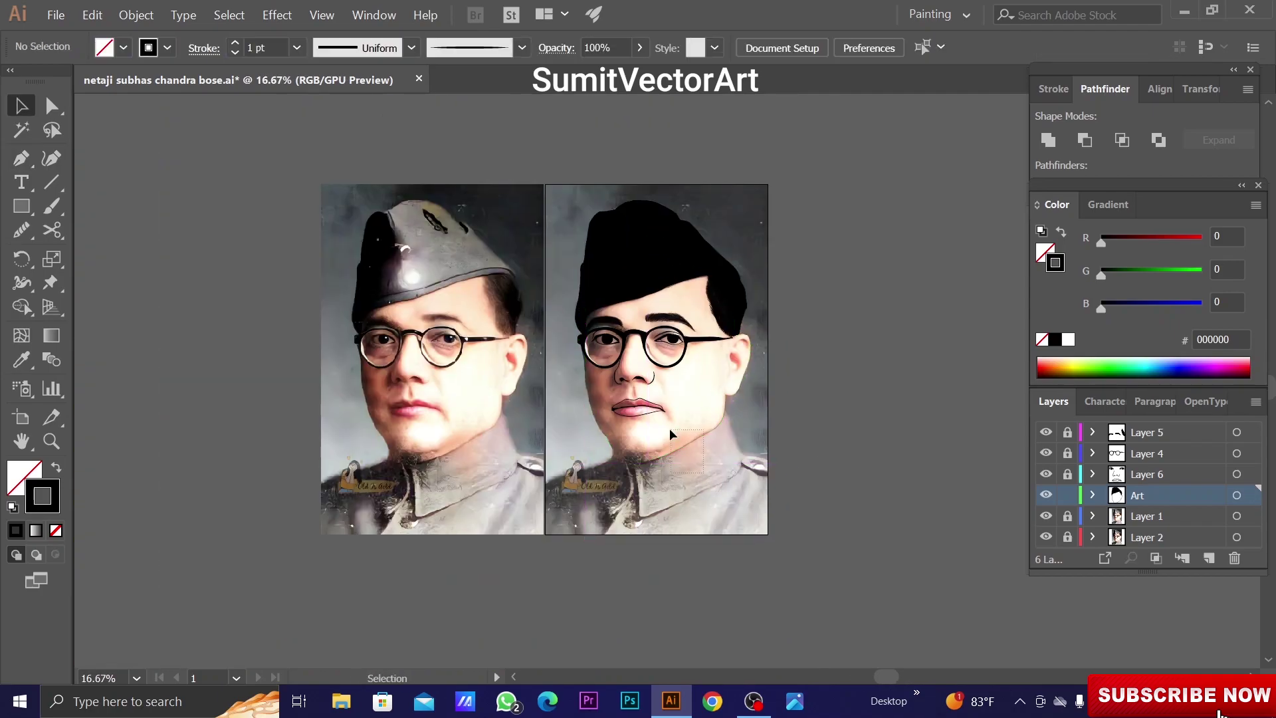
{"action": "left_click", "coordinate": [297, 48]}
{"action": "left_click", "coordinate": [321, 178]}
Start the coat shape at the neck corner, placing anchors along the collar and down the side
{"action": "left_click", "coordinate": [1046, 516]}
{"action": "key", "text": "ctrl+plus"}
{"action": "key", "text": "ctrl+plus"}
{"action": "key", "text": "ctrl+plus"}
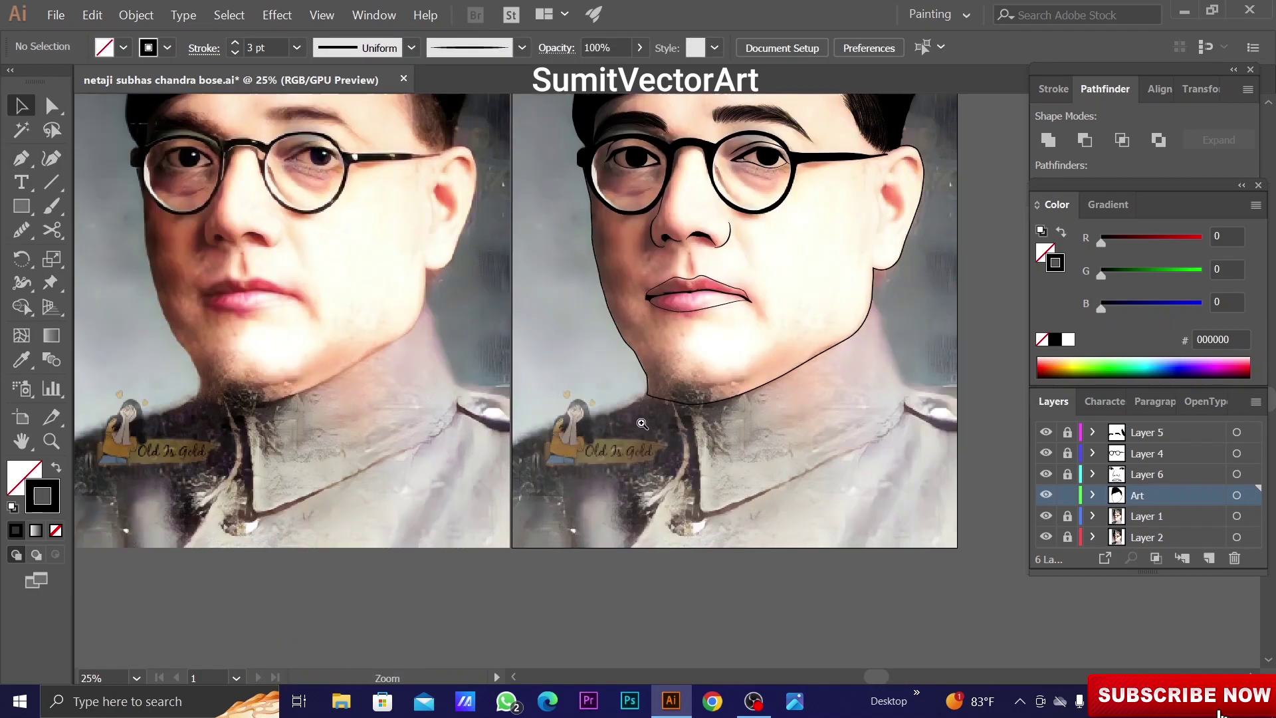
{"action": "key", "text": "ctrl+plus"}
{"action": "key", "text": "ctrl+plus"}
{"action": "key", "text": "p"}
{"action": "left_click", "coordinate": [657, 354]}
{"action": "left_click", "coordinate": [612, 385]}
{"action": "mouse_move", "coordinate": [512, 428]}
{"action": "left_mouse_down"}
{"action": "mouse_move", "coordinate": [581, 405]}
{"action": "mouse_move", "coordinate": [588, 329]}
{"action": "left_mouse_up"}
{"action": "left_click", "coordinate": [440, 377]}
{"action": "left_click", "coordinate": [392, 406]}
{"action": "left_click_drag", "start_coordinate": [399, 432], "coordinate": [340, 187]}
{"action": "left_click", "coordinate": [333, 466]}
{"action": "mouse_move", "coordinate": [333, 466]}
{"action": "left_mouse_down"}
{"action": "mouse_move", "coordinate": [220, 480]}
{"action": "mouse_move", "coordinate": [679, 470]}
{"action": "left_mouse_up"}
Curve the collar line at the neck and close the coat shape
{"action": "scroll", "coordinate": [670, 393], "scroll_direction": "up", "scroll_amount": 3}
{"action": "scroll", "coordinate": [664, 397], "scroll_direction": "up", "scroll_amount": 3}
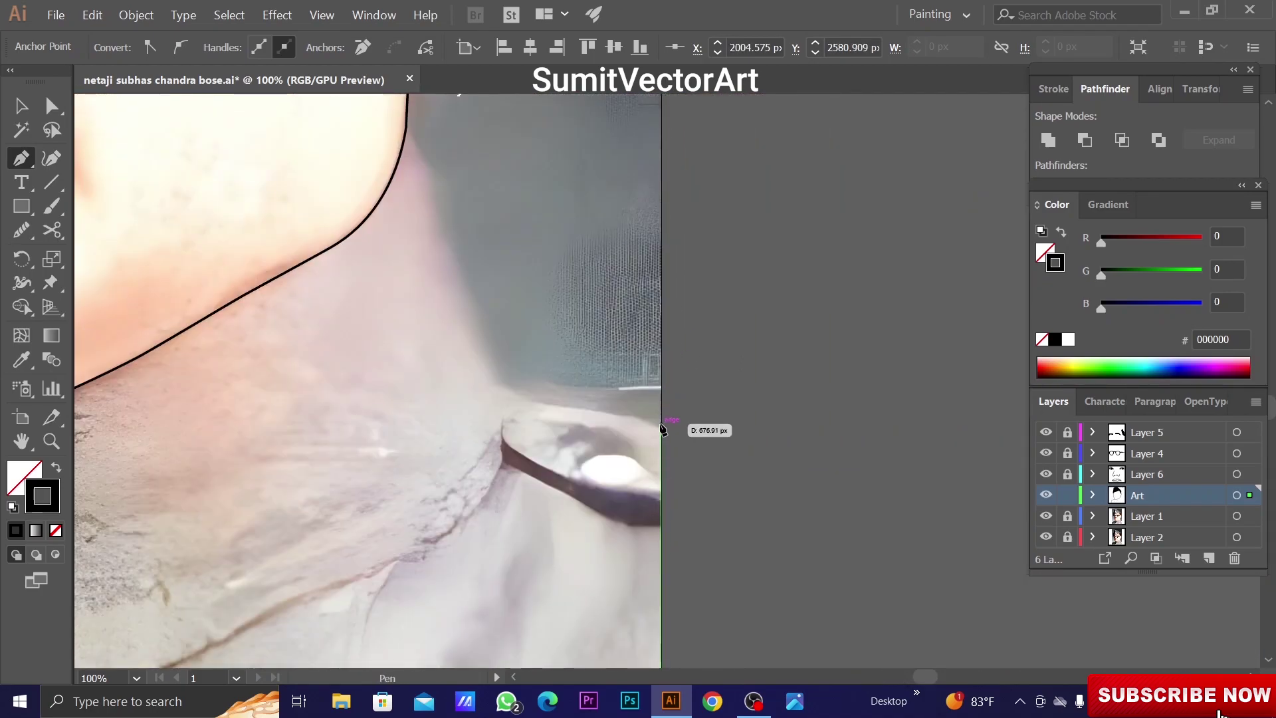
{"action": "scroll", "coordinate": [662, 429], "scroll_direction": "up", "scroll_amount": 3}
{"action": "scroll", "coordinate": [602, 448], "scroll_direction": "up", "scroll_amount": 3}
{"action": "scroll", "coordinate": [556, 427], "scroll_direction": "up", "scroll_amount": 3}
{"action": "left_click_drag", "start_coordinate": [537, 385], "coordinate": [516, 357]}
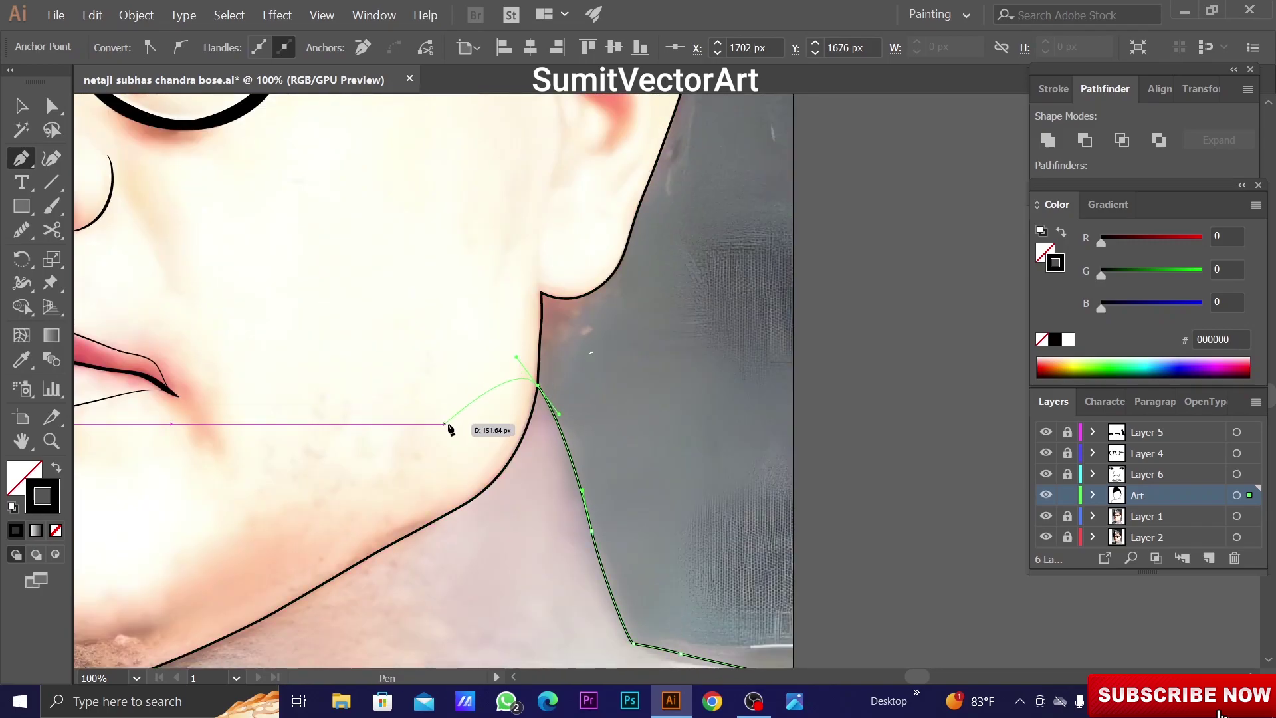
{"action": "key", "text": "ctrl+minus"}
{"action": "left_click", "coordinate": [570, 427]}
Give the coat shape a solid black fill with no stroke, then show the reference photo again
{"action": "left_click", "coordinate": [516, 480]}
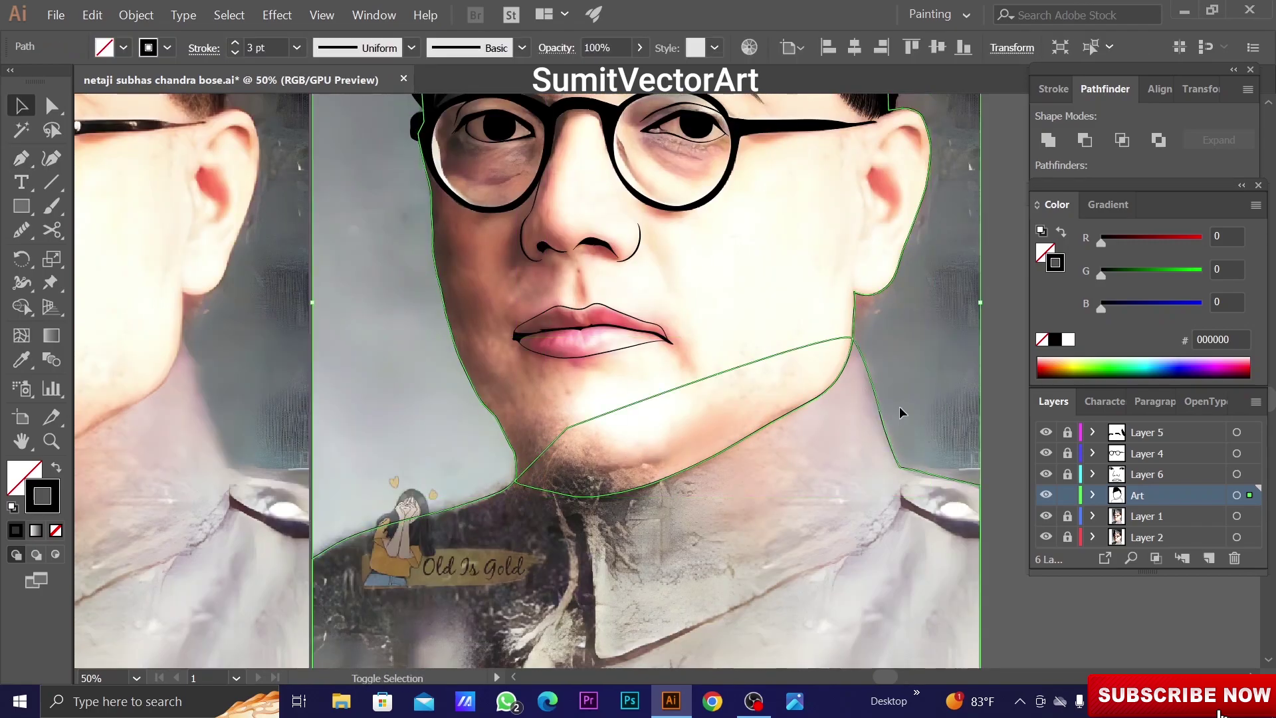
{"action": "left_click", "coordinate": [1046, 516]}
{"action": "key", "text": "ctrl+minus"}
{"action": "key", "text": "ctrl+minus"}
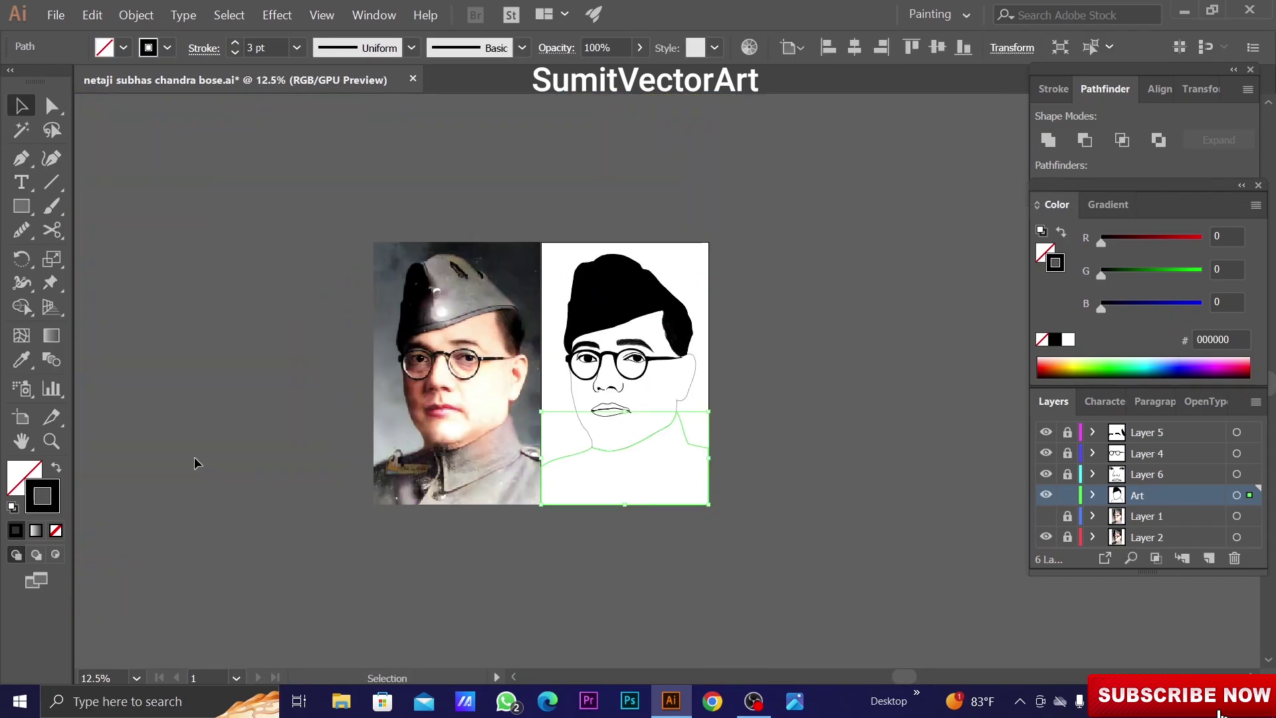
{"action": "key", "text": "shift+x"}
{"action": "left_click", "coordinate": [756, 560]}
{"action": "key", "text": "ctrl+plus"}
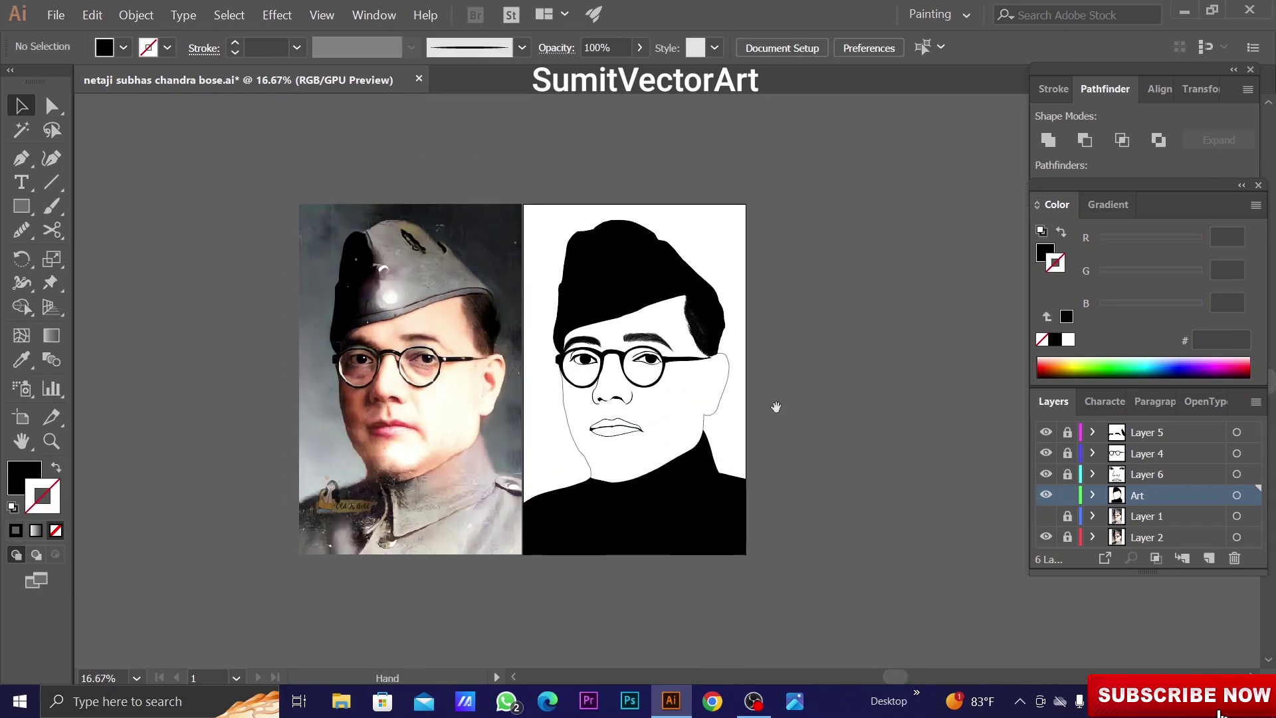
{"action": "key", "text": "ctrl+plus"}
{"action": "left_click", "coordinate": [1047, 516]}
Lock the Art layer, target Layer 6, and draw a curved path under the chin
{"action": "left_click", "coordinate": [1068, 495]}
{"action": "left_click", "coordinate": [1068, 474]}
{"action": "left_click", "coordinate": [1147, 474]}
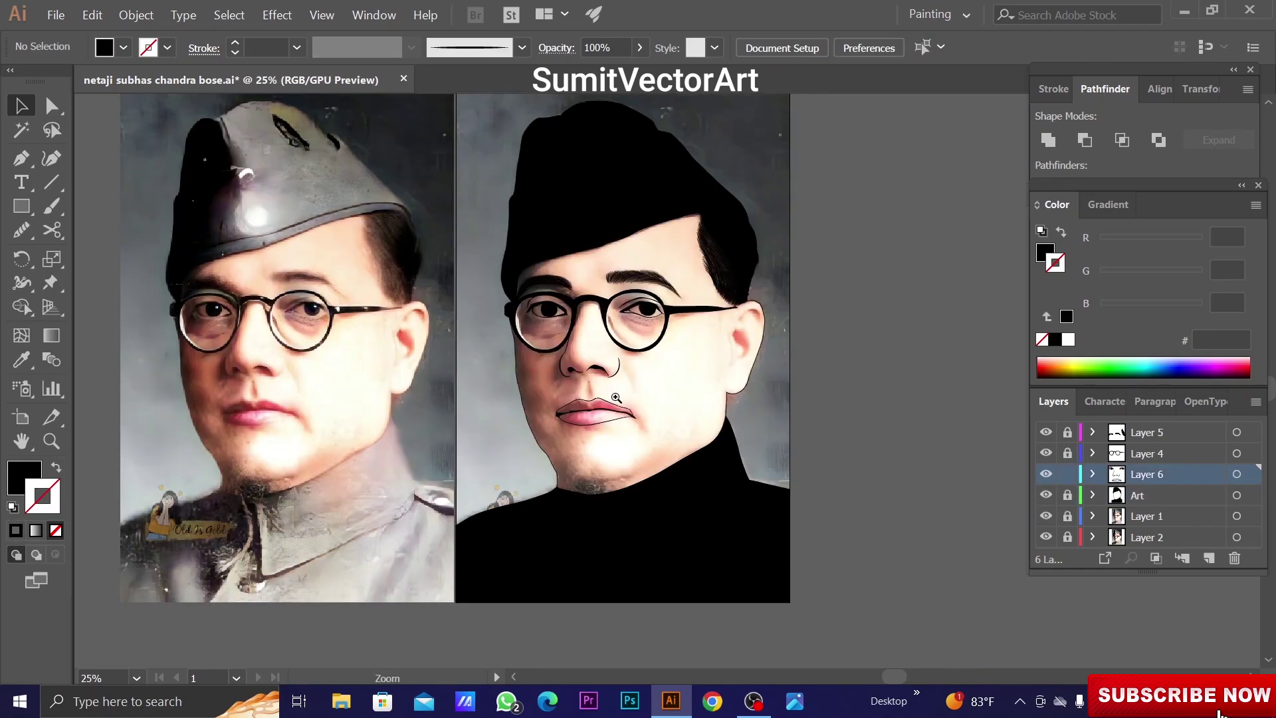
{"action": "scroll", "coordinate": [572, 484], "scroll_direction": "up", "scroll_amount": 3}
{"action": "left_click", "coordinate": [551, 441]}
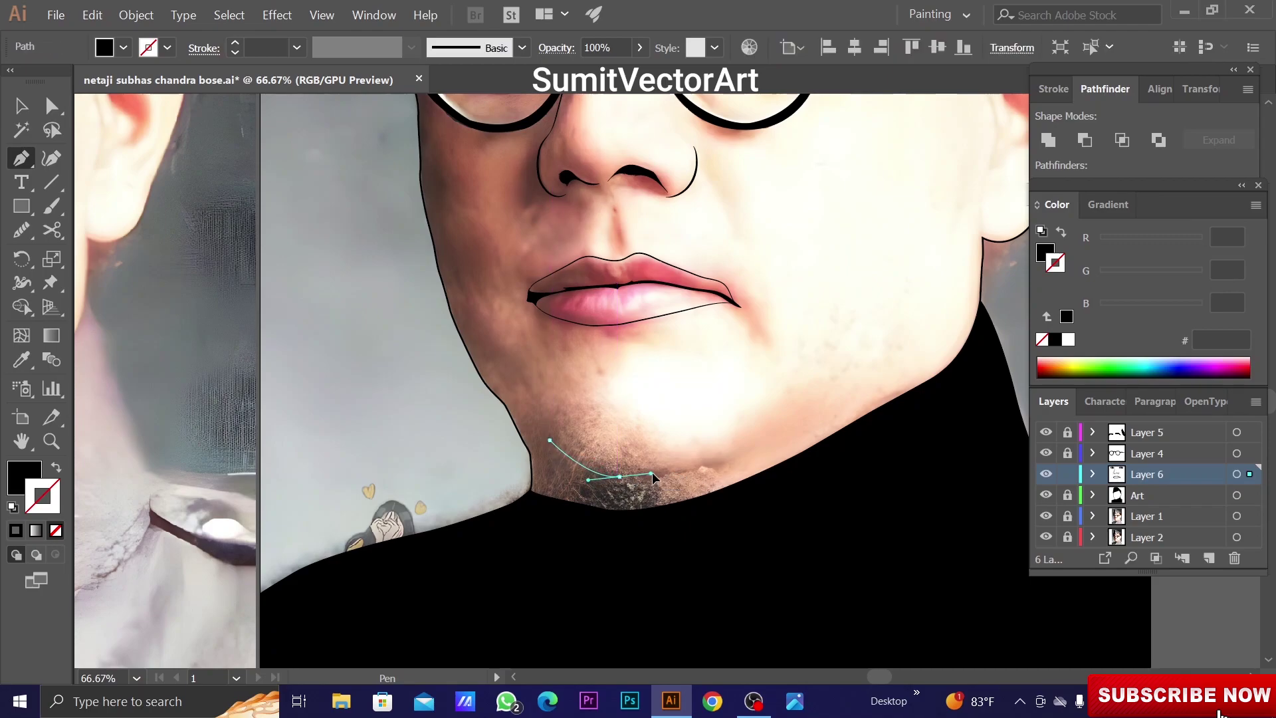
{"action": "left_click_drag", "start_coordinate": [619, 477], "coordinate": [764, 450]}
{"action": "key", "text": "Return"}
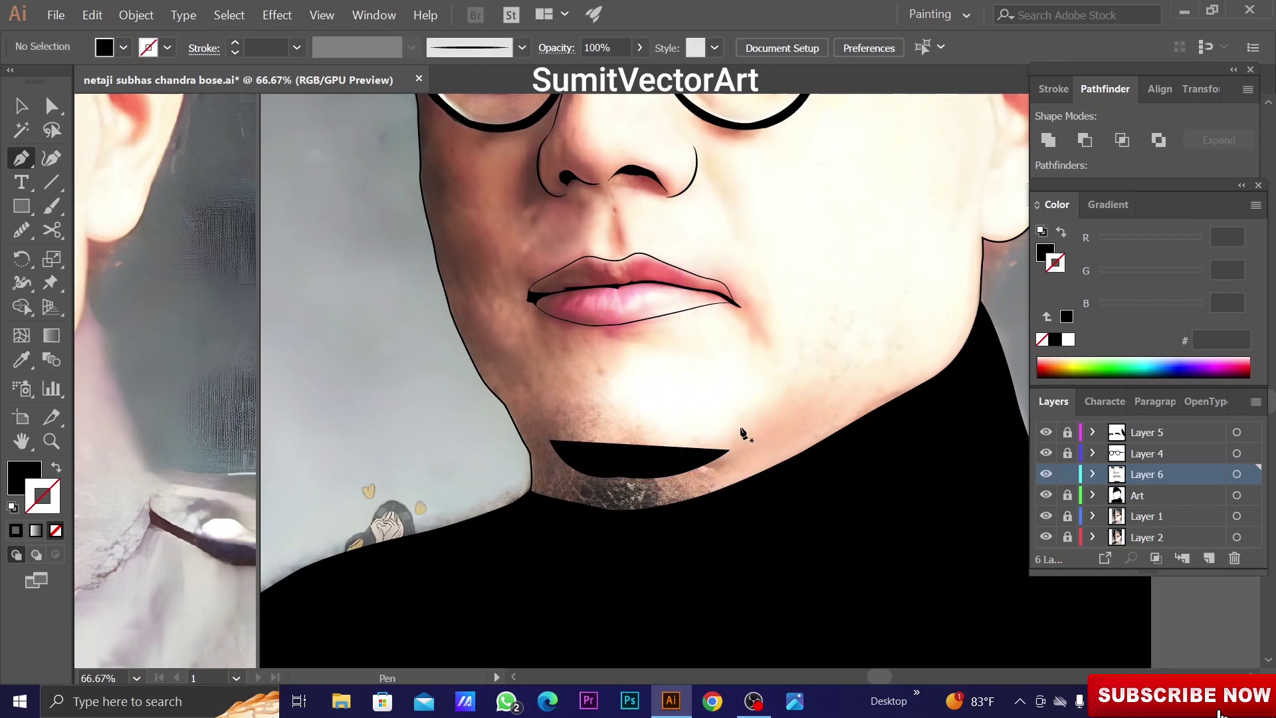
Copy the black outline style onto the chin line, apply a tapered brush, and set 4 pt
{"action": "key", "text": "i"}
{"action": "left_click", "coordinate": [525, 438]}
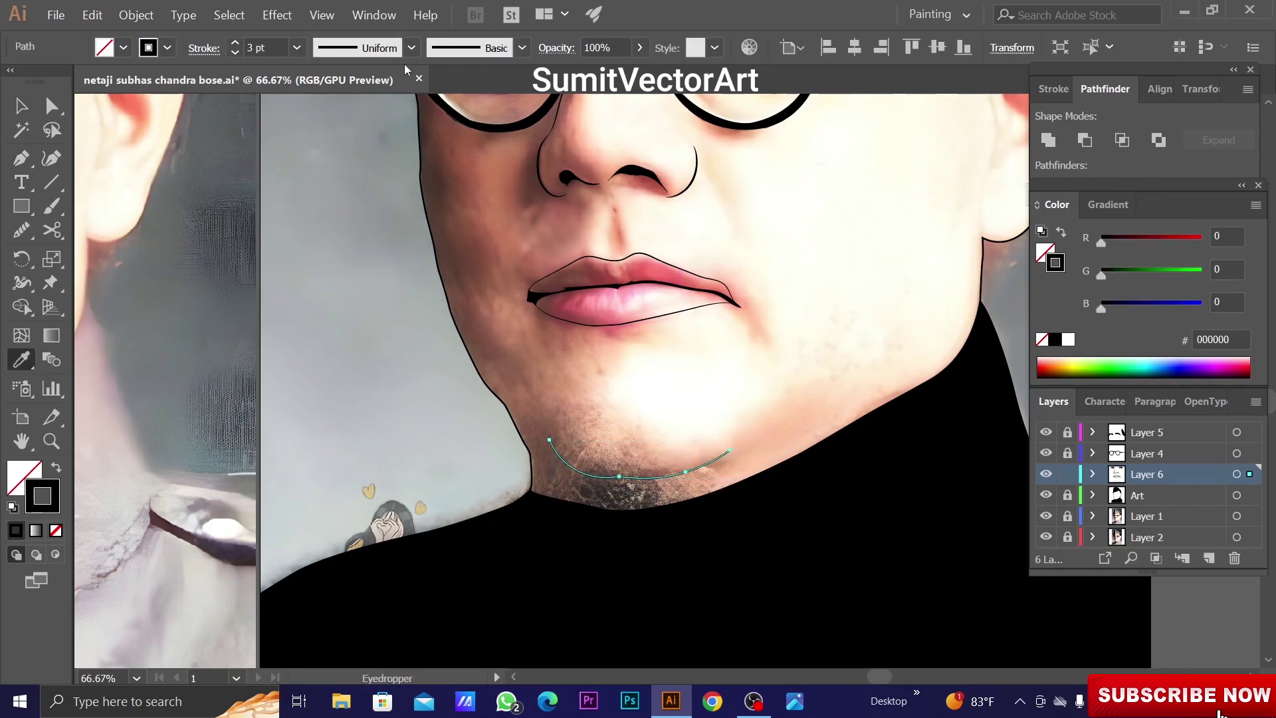
{"action": "left_click", "coordinate": [522, 48]}
{"action": "left_click", "coordinate": [459, 101]}
{"action": "left_click", "coordinate": [296, 47]}
{"action": "left_click", "coordinate": [329, 176]}
{"action": "key", "text": "ctrl+shift+a"}
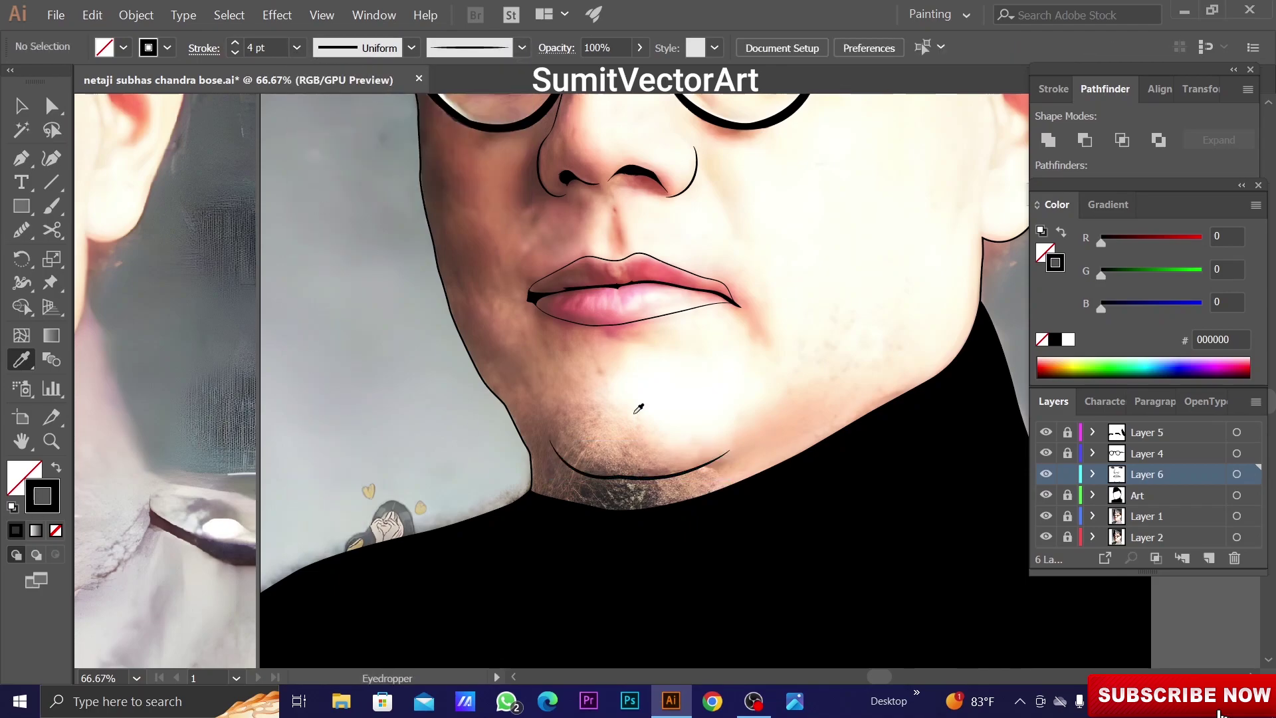
Review the whole portrait with the reference photo hidden, then zoom back onto the chin
{"action": "key", "text": "ctrl+0"}
{"action": "left_click", "coordinate": [1047, 515]}
{"action": "key", "text": "ctrl+equal"}
{"action": "key", "text": "ctrl+equal"}
{"action": "key", "text": "ctrl+z"}
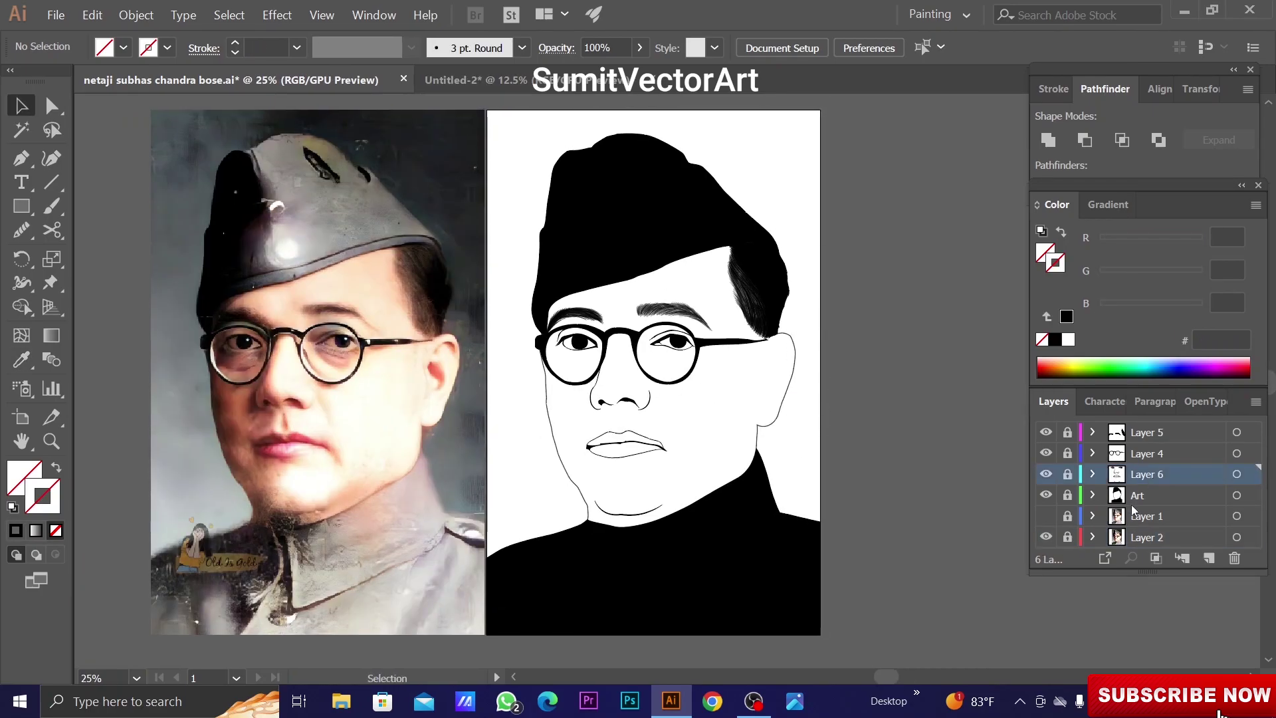
Fill the face outline with a sampled skin tone and send it backward behind the hair
{"action": "left_click", "coordinate": [1046, 516]}
{"action": "left_click", "coordinate": [1066, 516]}
{"action": "left_click", "coordinate": [1067, 496]}
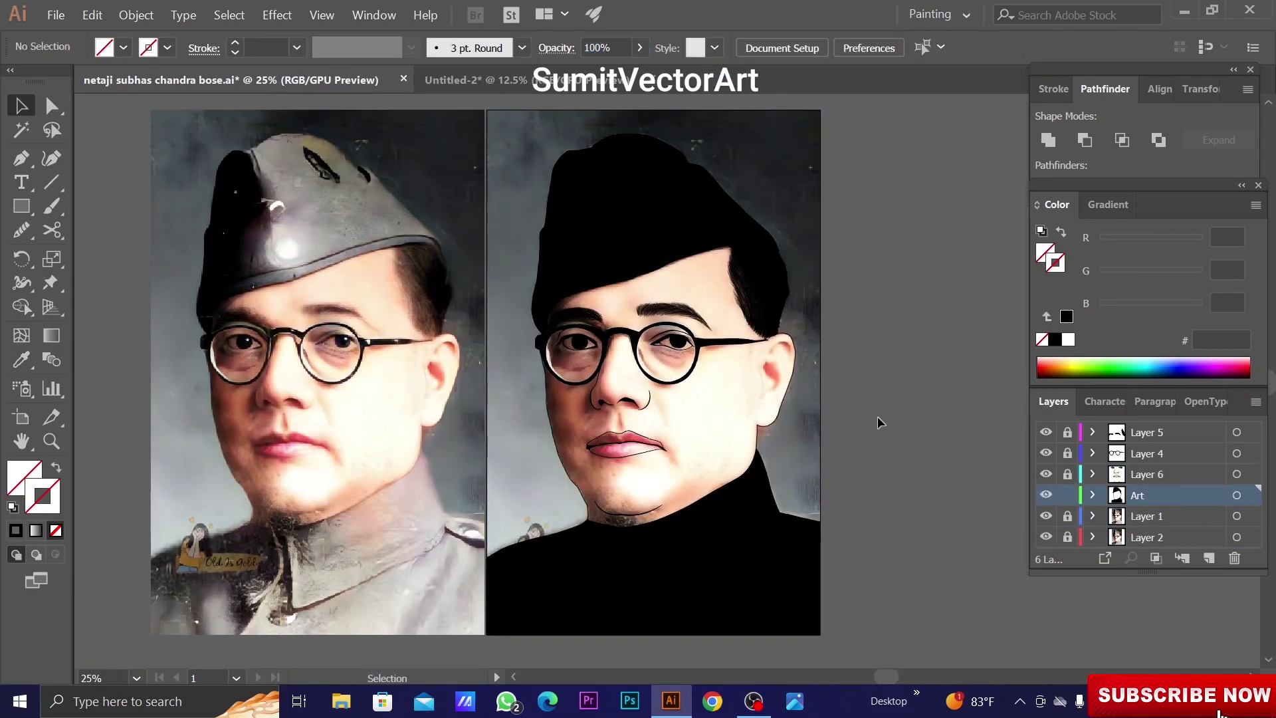
{"action": "left_click", "coordinate": [731, 432]}
{"action": "left_click", "coordinate": [731, 432]}
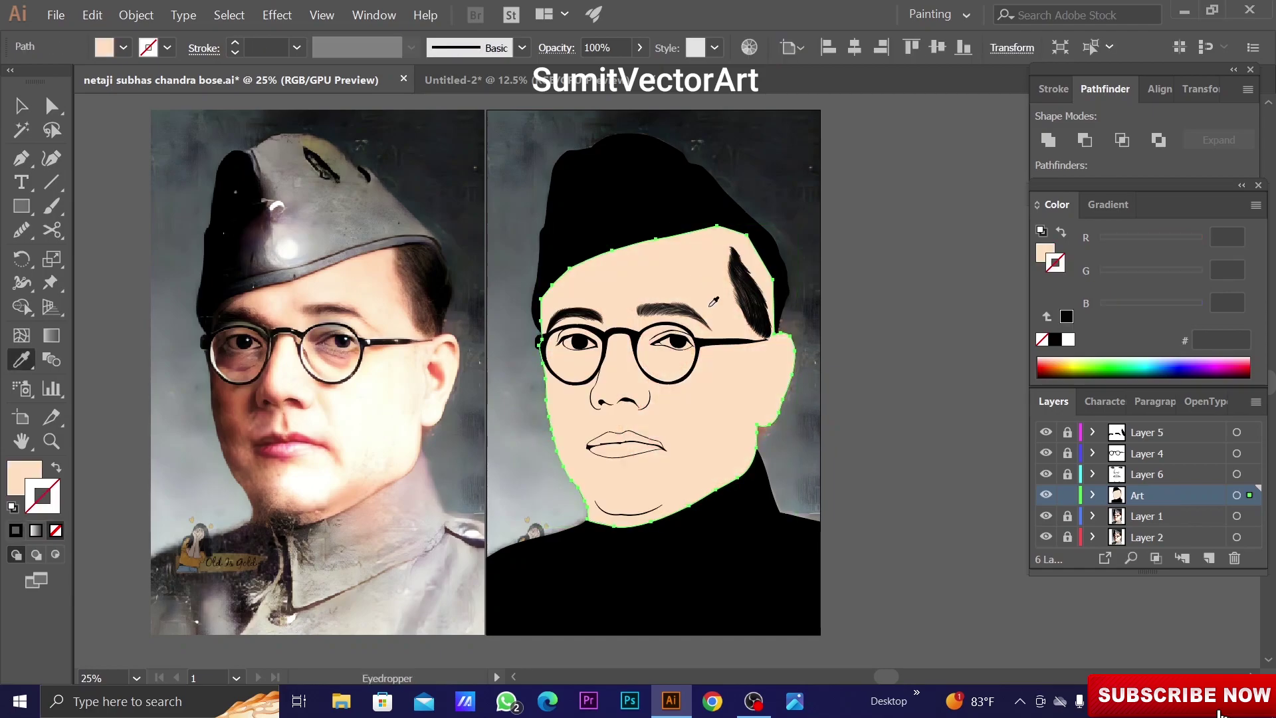
{"action": "right_click", "coordinate": [708, 338]}
{"action": "left_click", "coordinate": [837, 605]}
{"action": "left_click", "coordinate": [901, 514]}
{"action": "key", "text": "ctrl+minus"}
{"action": "left_click_drag", "start_coordinate": [812, 412], "coordinate": [826, 414]}
{"action": "left_click", "coordinate": [1046, 516]}
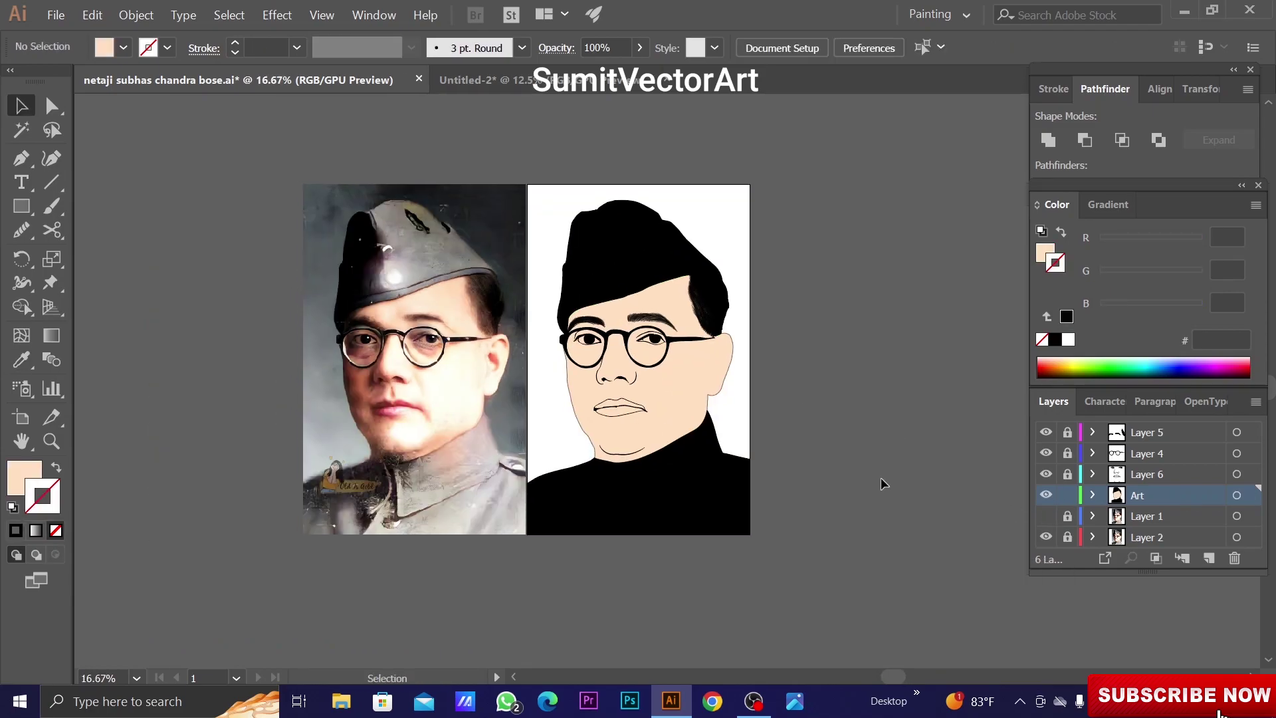
Lower the face fill's HSB saturation to 27.84 for a pale peach skin tone
{"action": "left_click", "coordinate": [625, 412]}
{"action": "left_click", "coordinate": [1169, 260]}
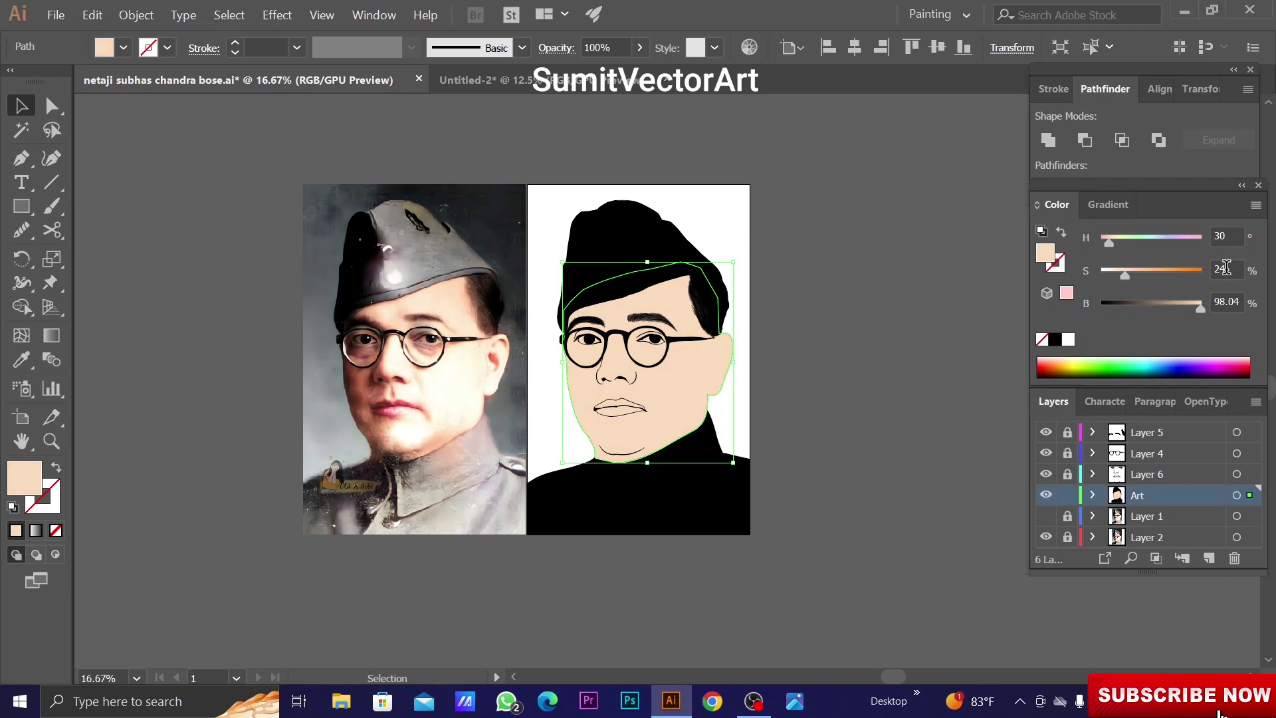
{"action": "key", "text": "Return"}
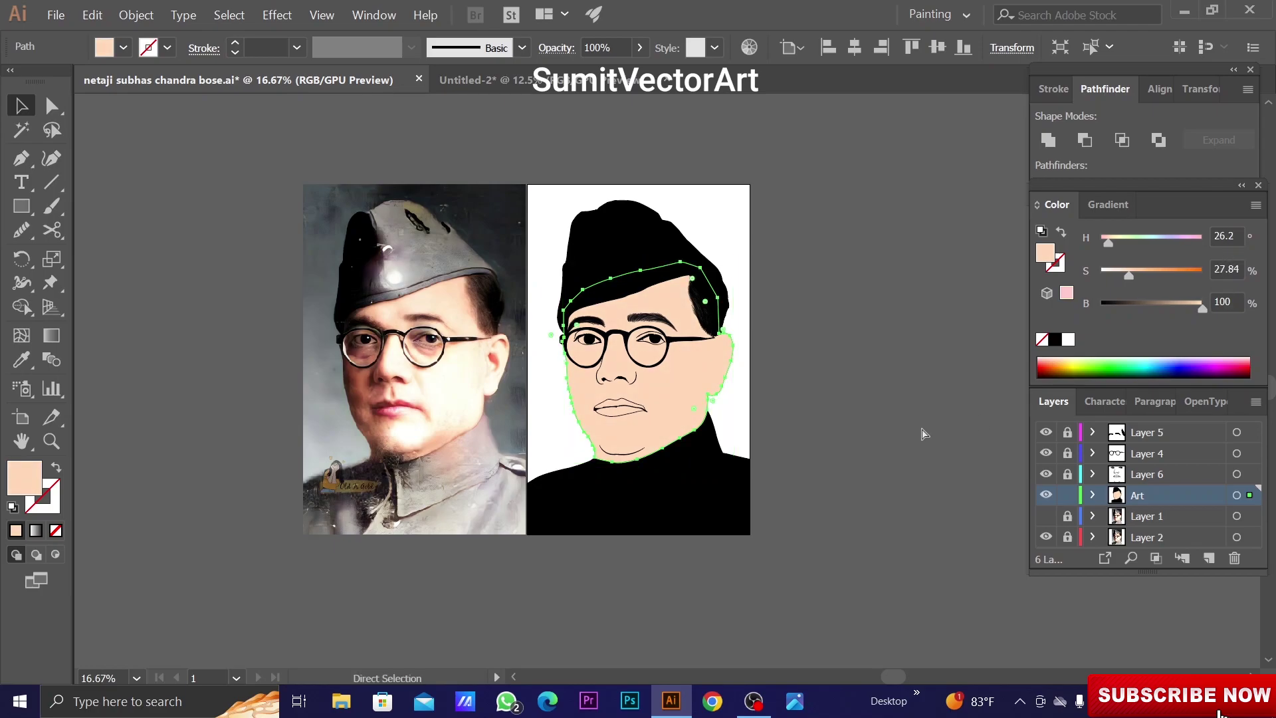
{"action": "left_click", "coordinate": [920, 433]}
Unlock Layer 6, float the Untitled-2 reference photo, and zoom it onto the eye
{"action": "left_click", "coordinate": [1068, 474]}
{"action": "left_click", "coordinate": [1046, 515]}
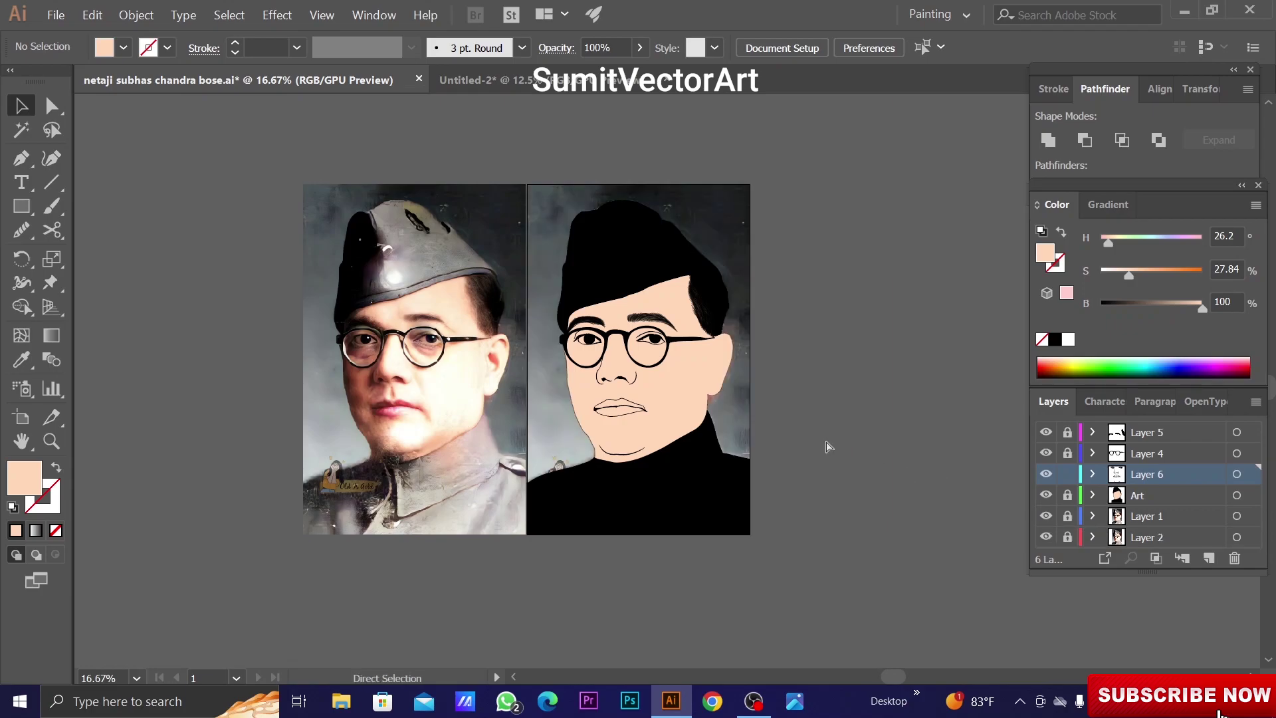
{"action": "key", "text": "z"}
{"action": "left_click", "coordinate": [711, 388]}
{"action": "mouse_move", "coordinate": [459, 80]}
{"action": "left_mouse_down"}
{"action": "mouse_move", "coordinate": [478, 101]}
{"action": "mouse_move", "coordinate": [220, 103]}
{"action": "left_mouse_up"}
{"action": "left_click_drag", "start_coordinate": [333, 257], "coordinate": [389, 257]}
Zoom onto the right eye, draw its eye-white outline, and sample a skin tone fill
{"action": "left_click", "coordinate": [259, 239]}
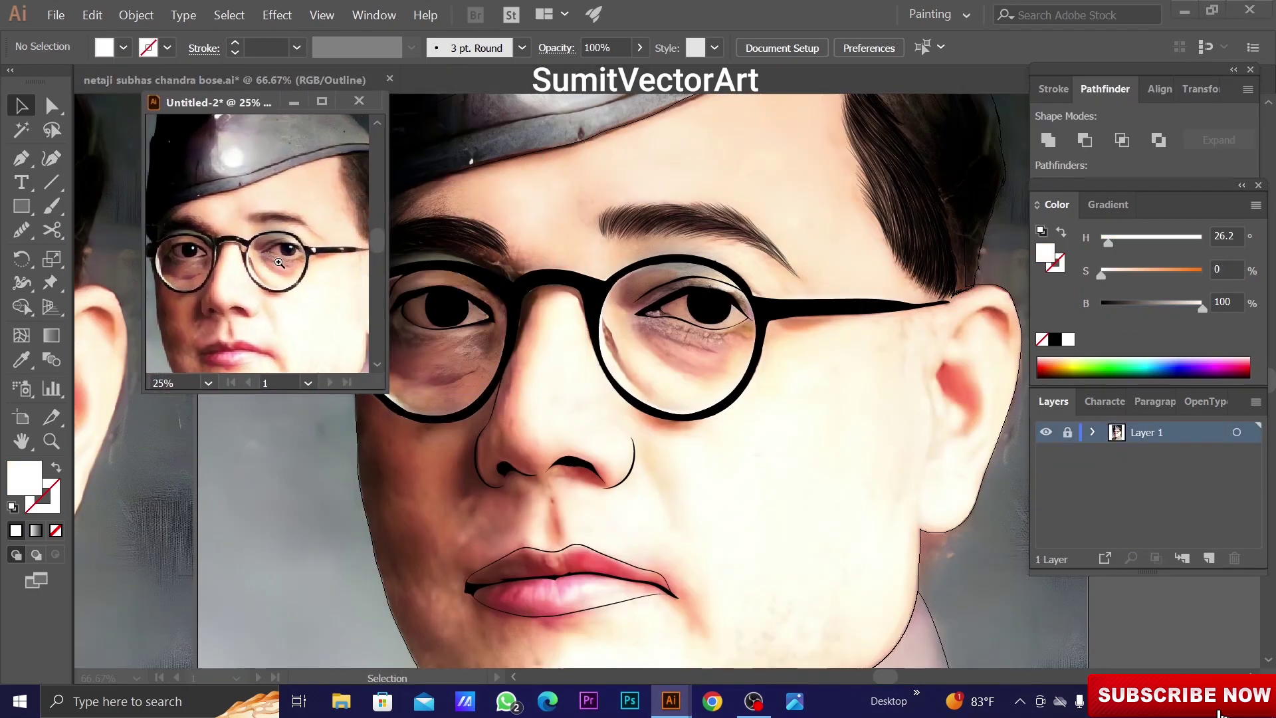
{"action": "left_click", "coordinate": [686, 345]}
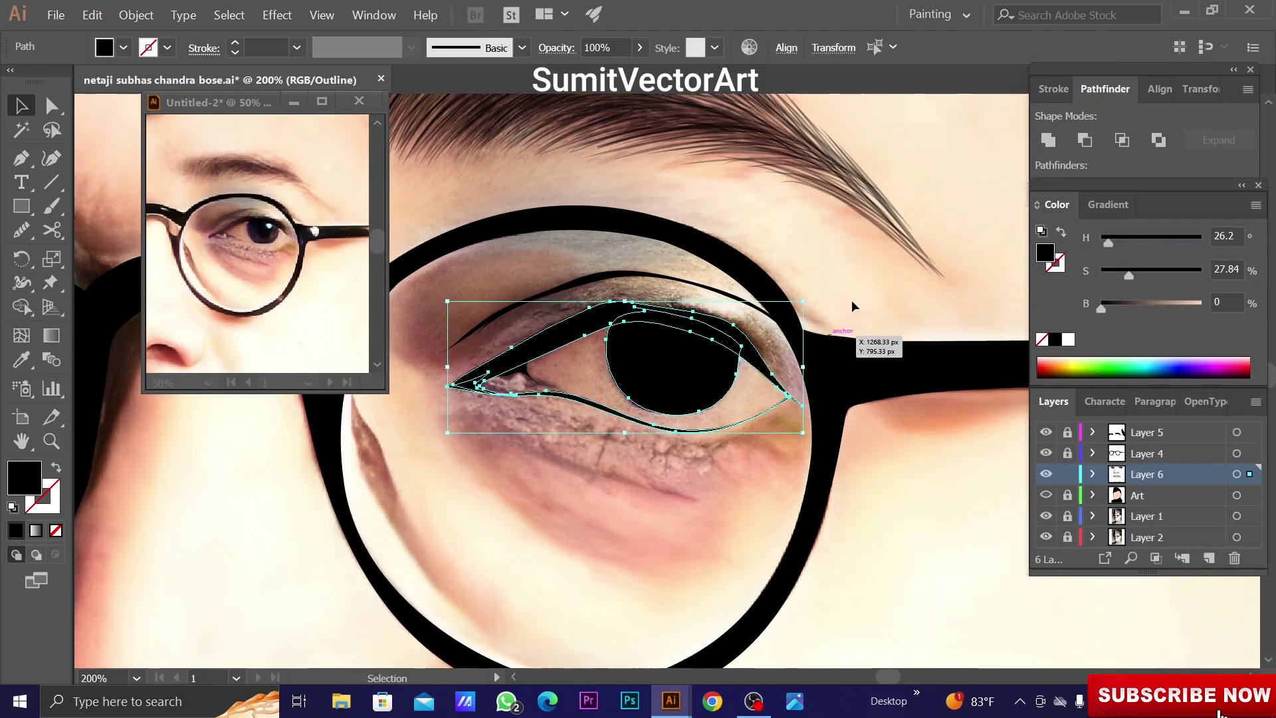
{"action": "left_click_drag", "start_coordinate": [791, 399], "coordinate": [836, 500]}
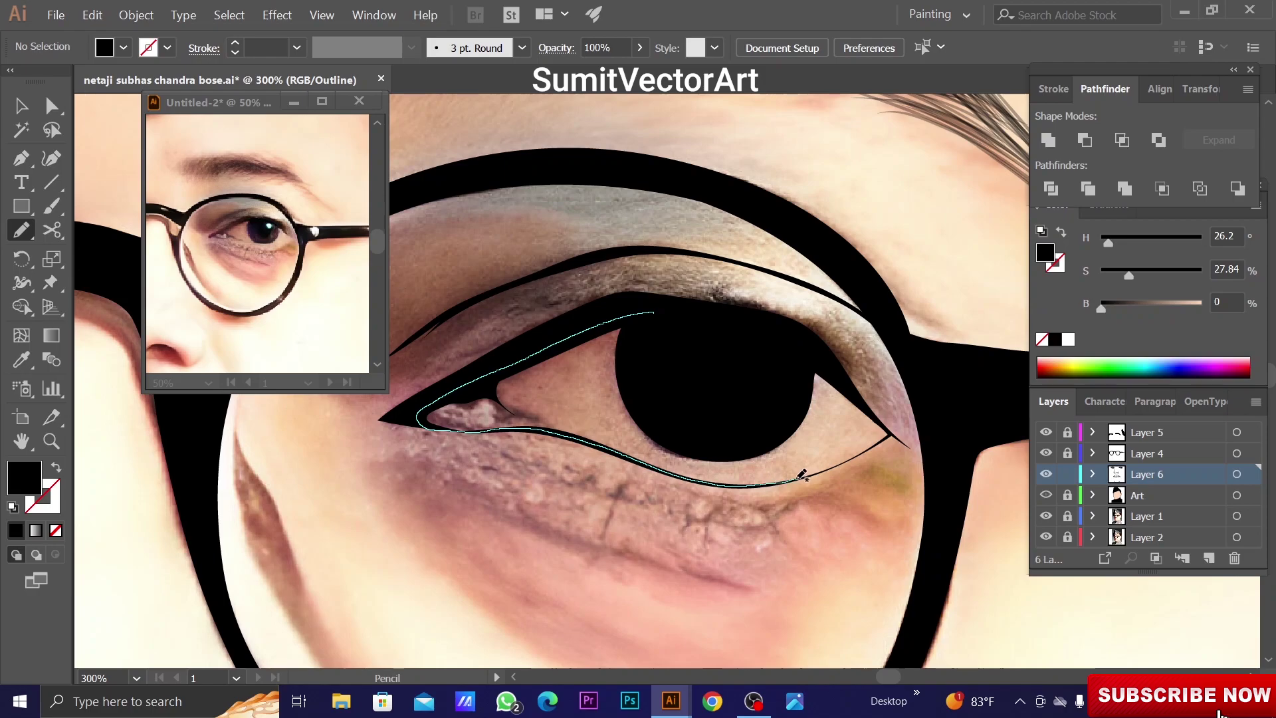
{"action": "left_click_drag", "start_coordinate": [861, 394], "coordinate": [655, 311]}
{"action": "key", "text": "i"}
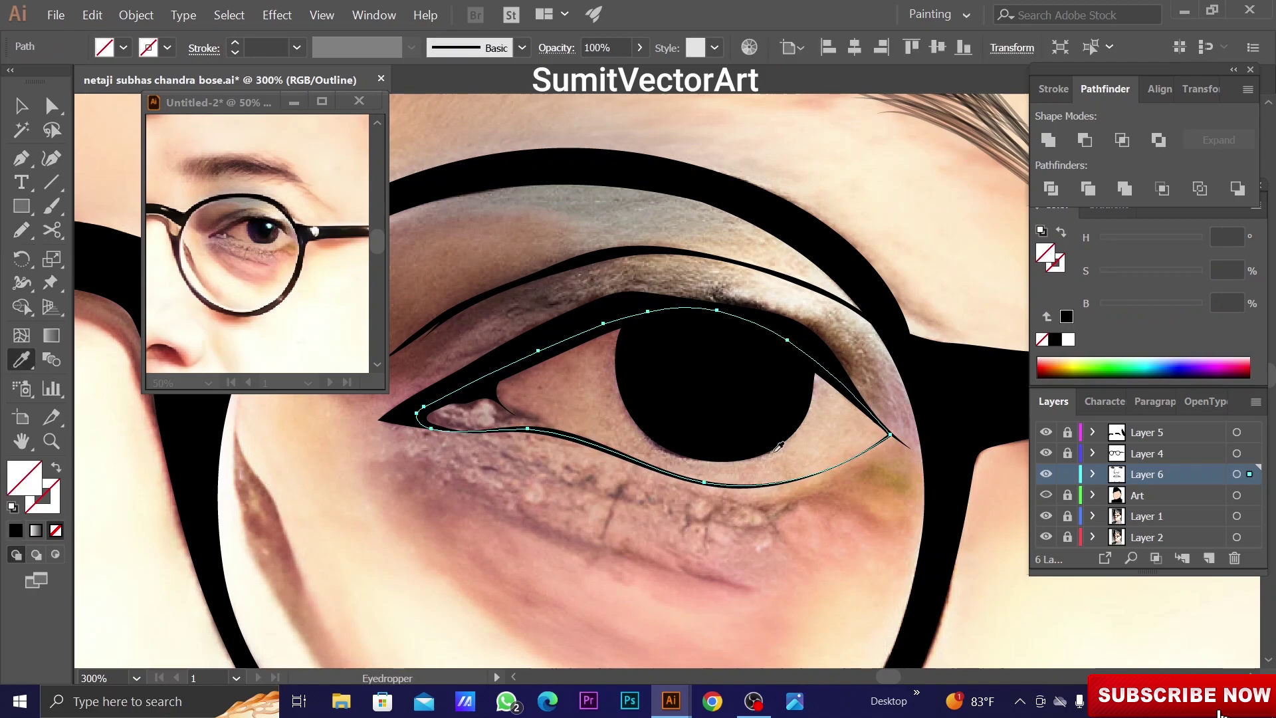
{"action": "left_click", "coordinate": [813, 458]}
Set the eye-white brightness to 97, lower its saturation, and send it behind the iris
{"action": "key", "text": "v"}
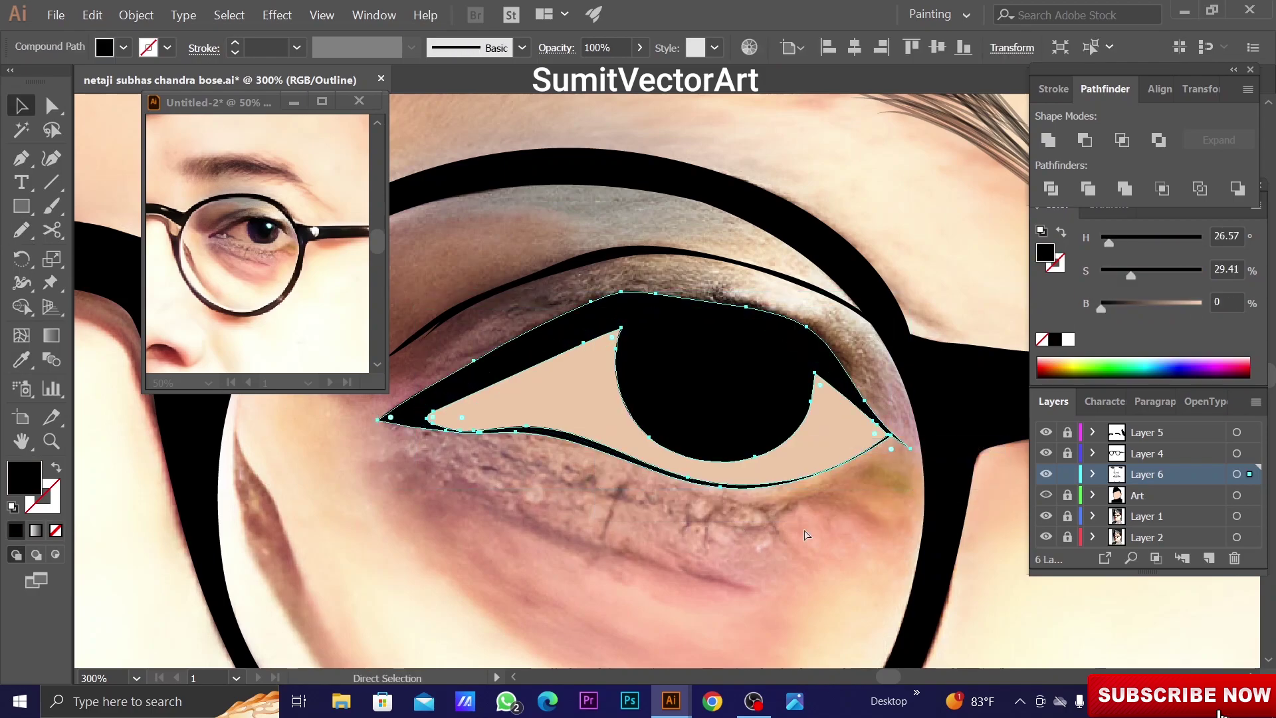
{"action": "double_click", "coordinate": [1225, 302]}
{"action": "type", "text": "97"}
{"action": "key", "text": "Return"}
{"action": "left_click_drag", "start_coordinate": [1131, 275], "coordinate": [1114, 277]}
{"action": "key", "text": "ctrl+bracketleft"}
{"action": "left_click", "coordinate": [698, 570]}
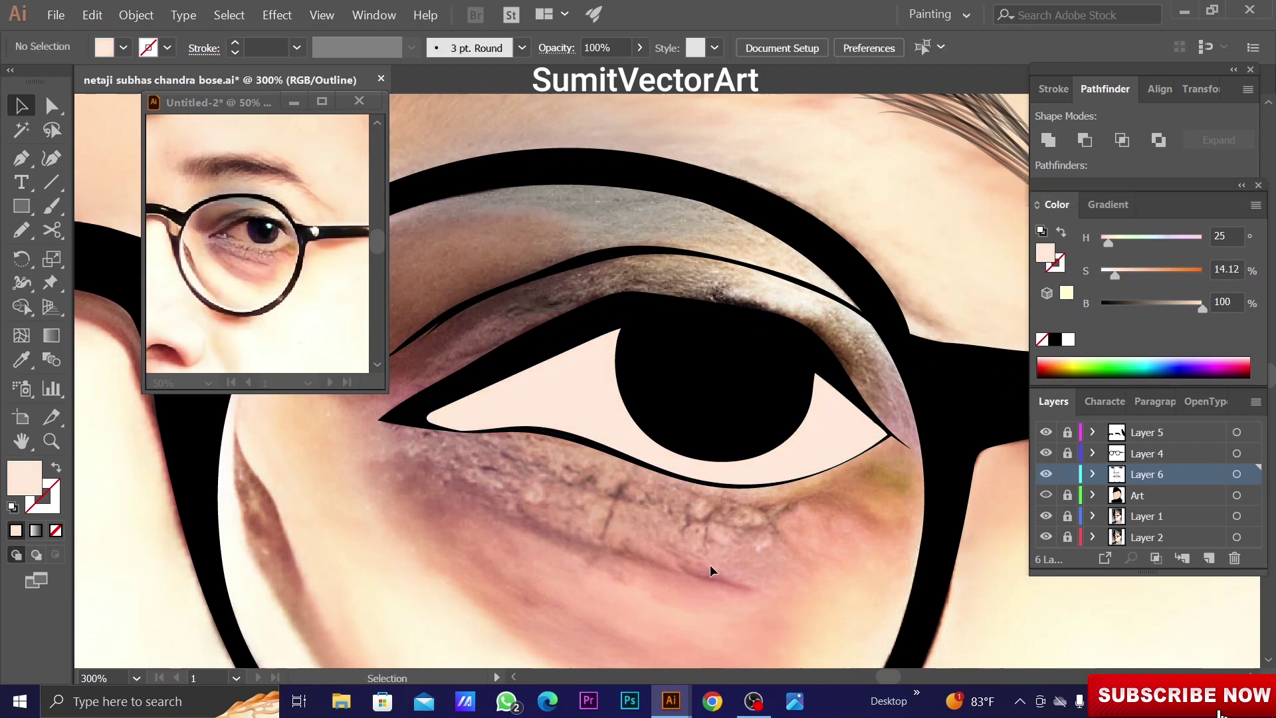
{"action": "left_click", "coordinate": [1047, 474], "text": "ctrl"}
Group the latest eye shading shapes and check them in full-colour preview
{"action": "key", "text": "n"}
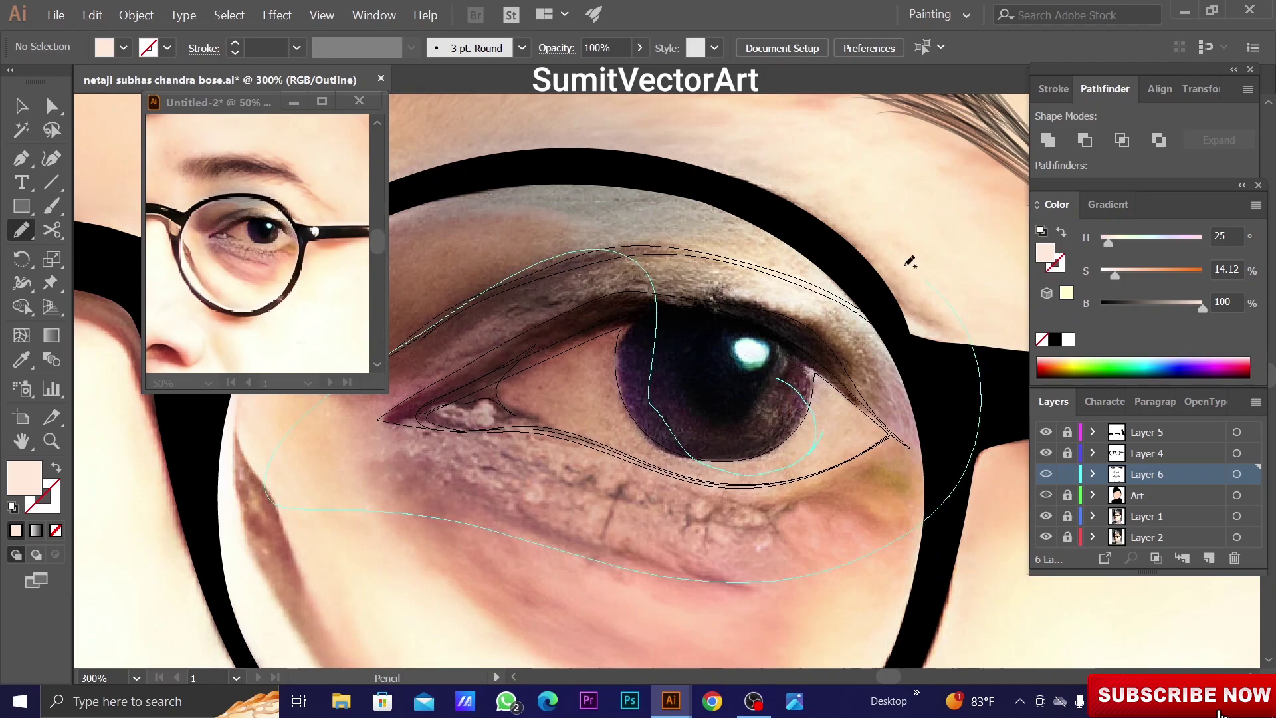
{"action": "key", "text": "ctrl+a"}
{"action": "key", "text": "ctrl+y"}
{"action": "key", "text": "ctrl+y"}
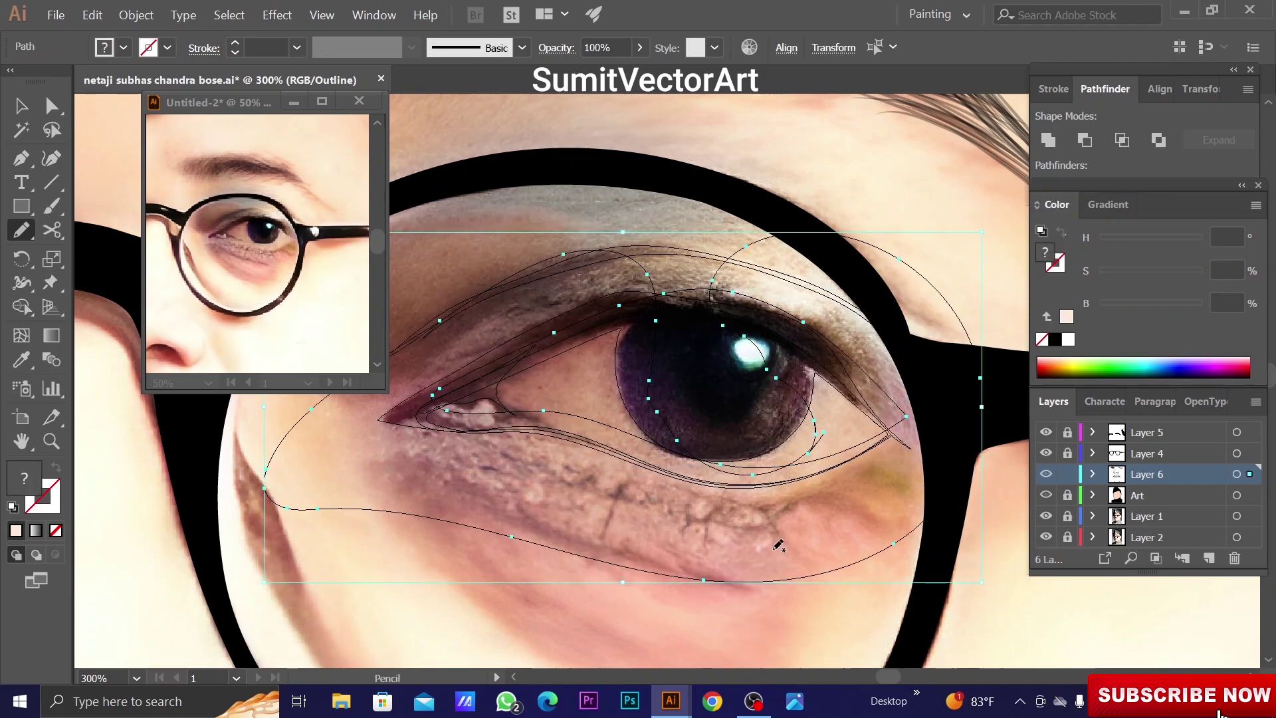
{"action": "left_click", "coordinate": [835, 544], "text": "ctrl"}
{"action": "left_click", "coordinate": [572, 526], "text": "ctrl"}
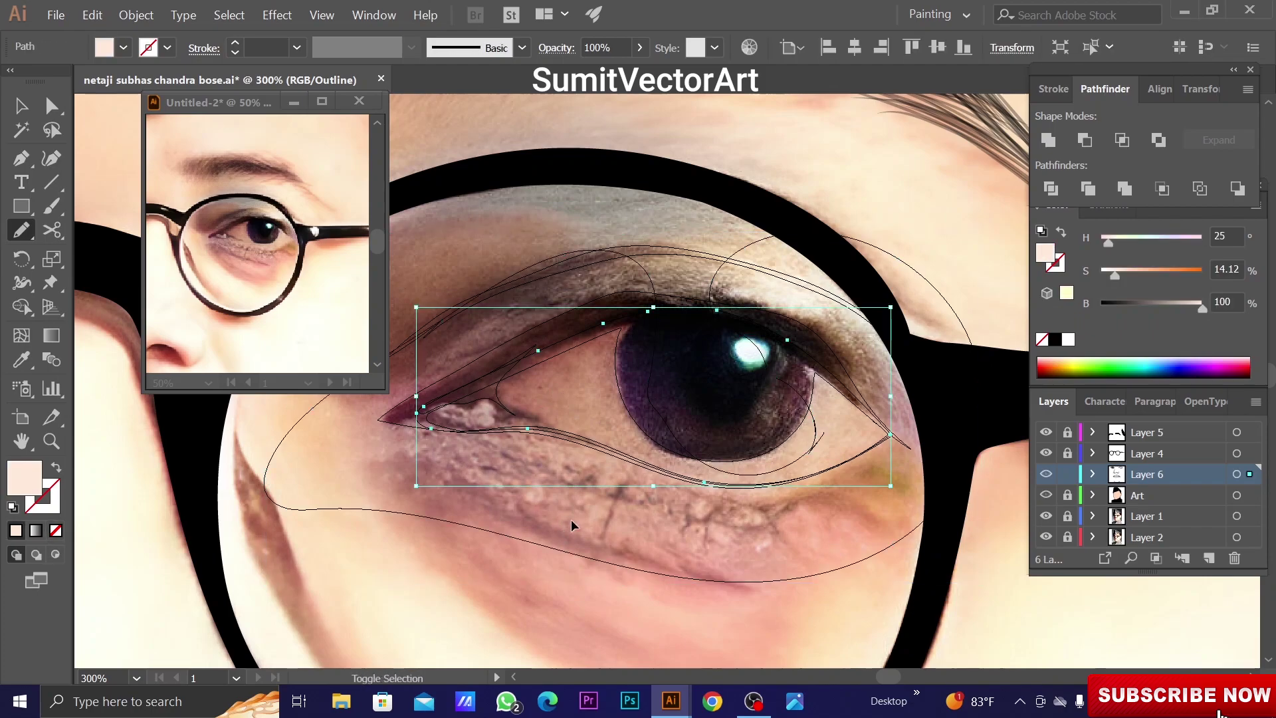
{"action": "key", "text": "ctrl+g"}
{"action": "key", "text": "ctrl+y"}
{"action": "key", "text": "i"}
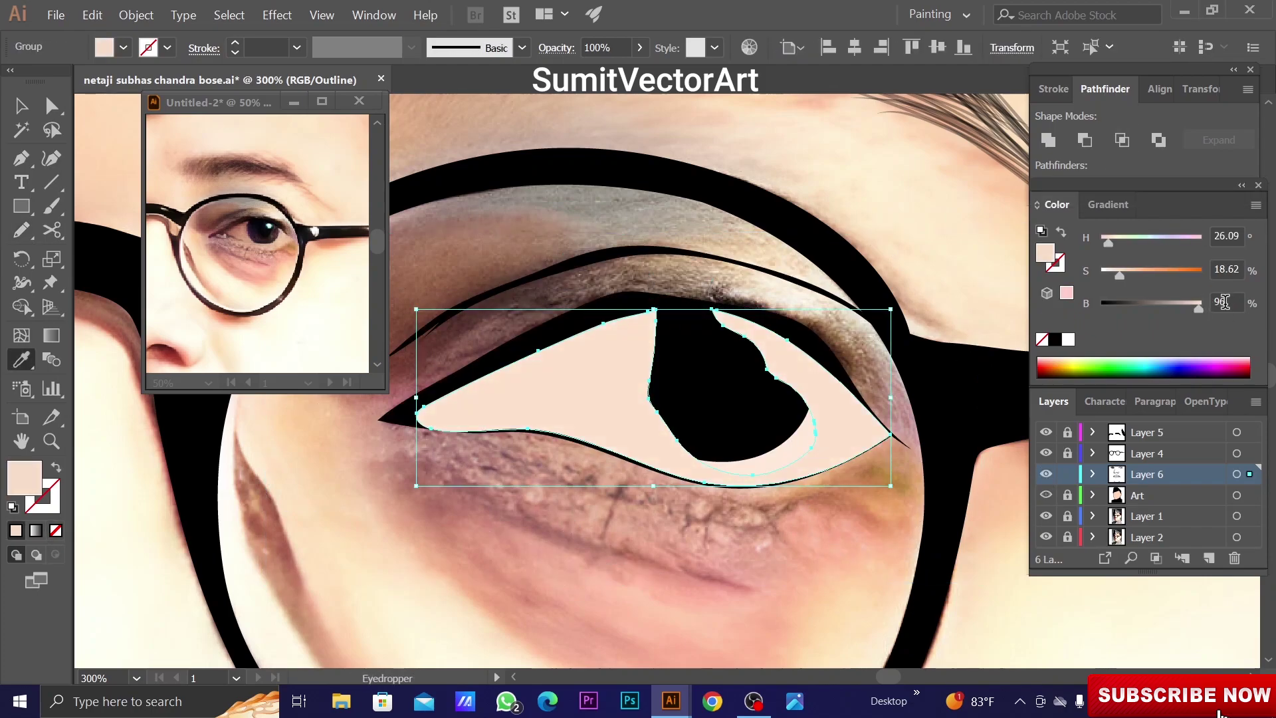
{"action": "key", "text": "ctrl+shift+a"}
{"action": "key", "text": "ctrl+y"}
Select the eye group and review it in full colour
{"action": "key", "text": "n"}
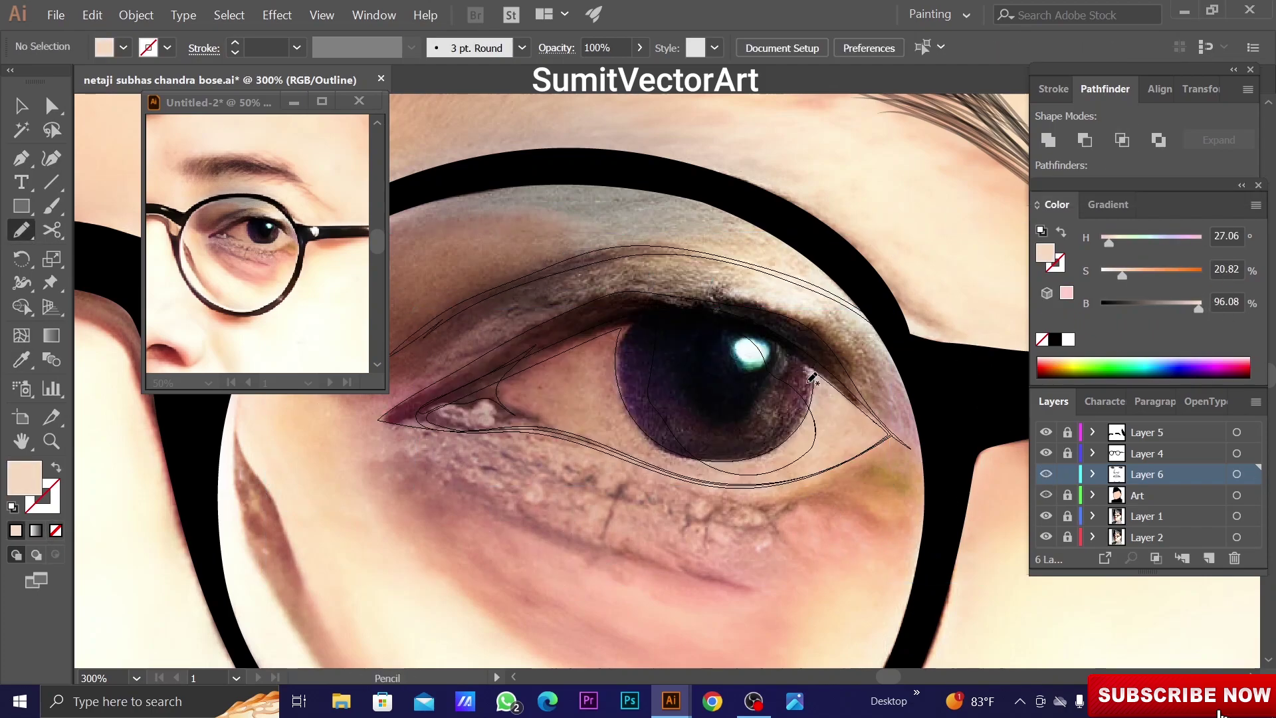
{"action": "left_click", "coordinate": [818, 426], "text": "ctrl"}
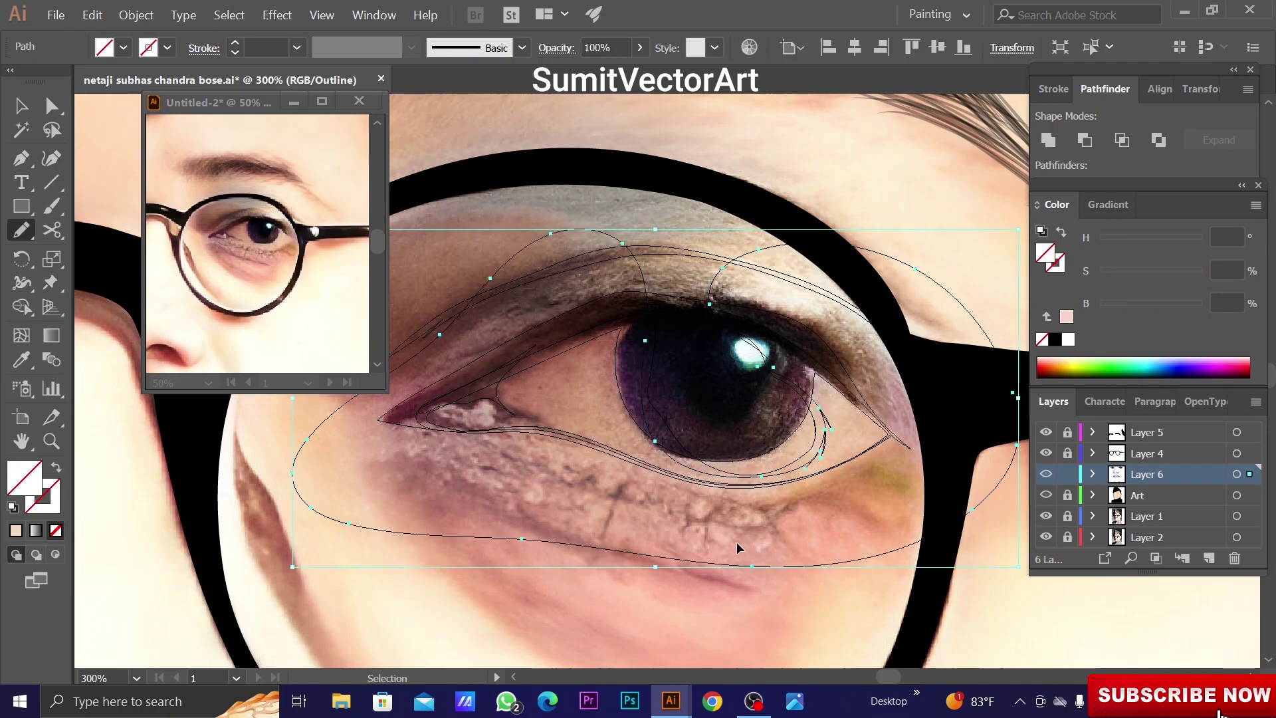
{"action": "key", "text": "ctrl+y"}
{"action": "key", "text": "i"}
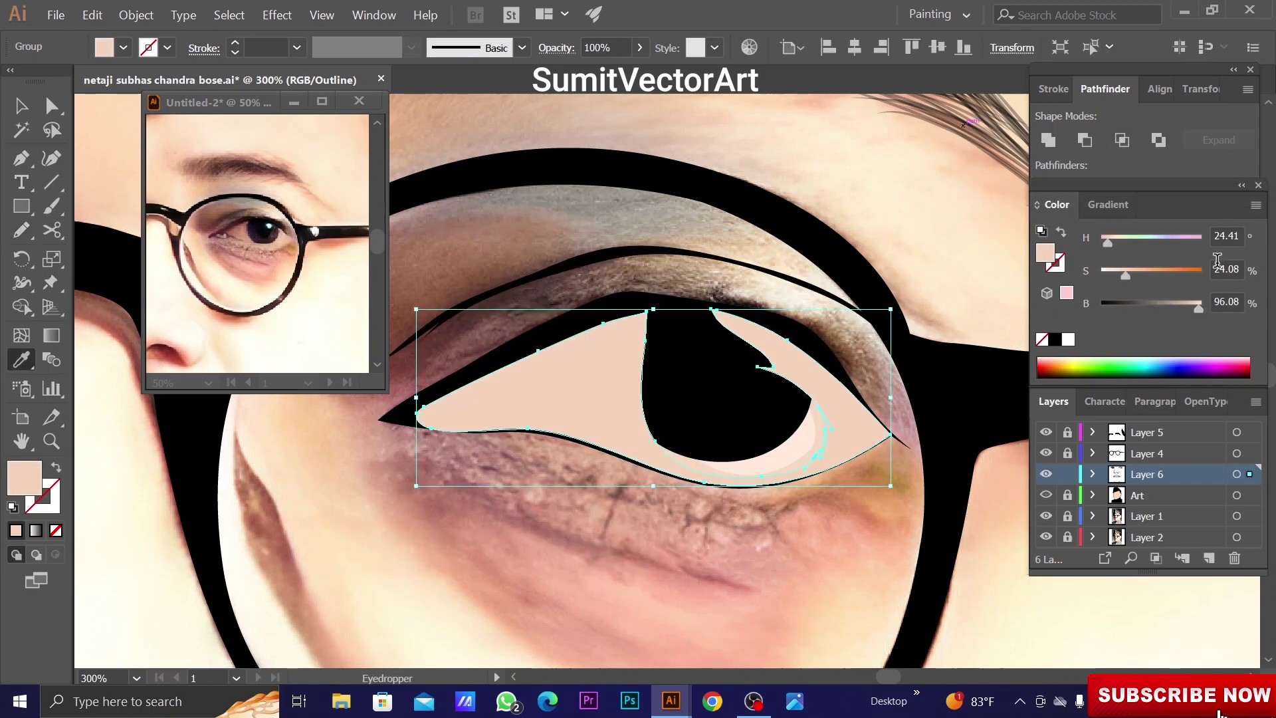
{"action": "key", "text": "ctrl+shift+a"}
{"action": "key", "text": "ctrl+y"}
Draw a shading shape around the iris and adjust its fill saturation
{"action": "key", "text": "n"}
{"action": "left_click_drag", "start_coordinate": [774, 341], "coordinate": [826, 392]}
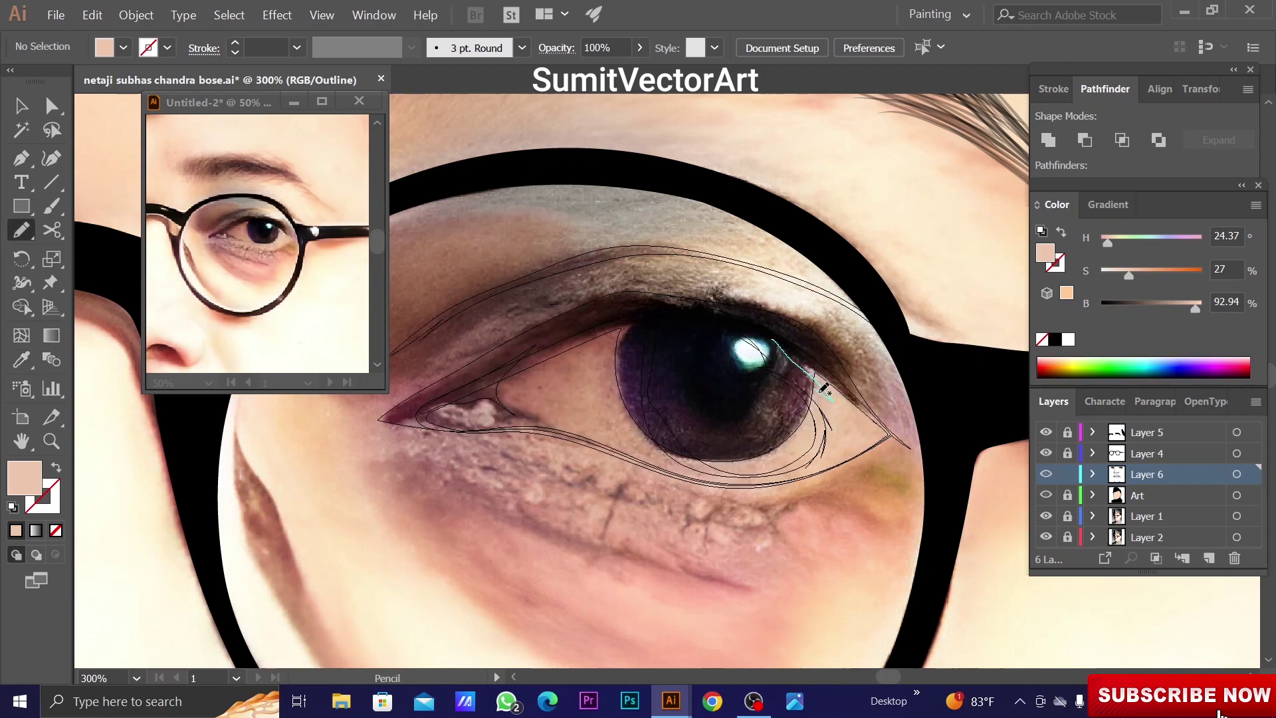
{"action": "left_click", "coordinate": [743, 280], "text": "ctrl"}
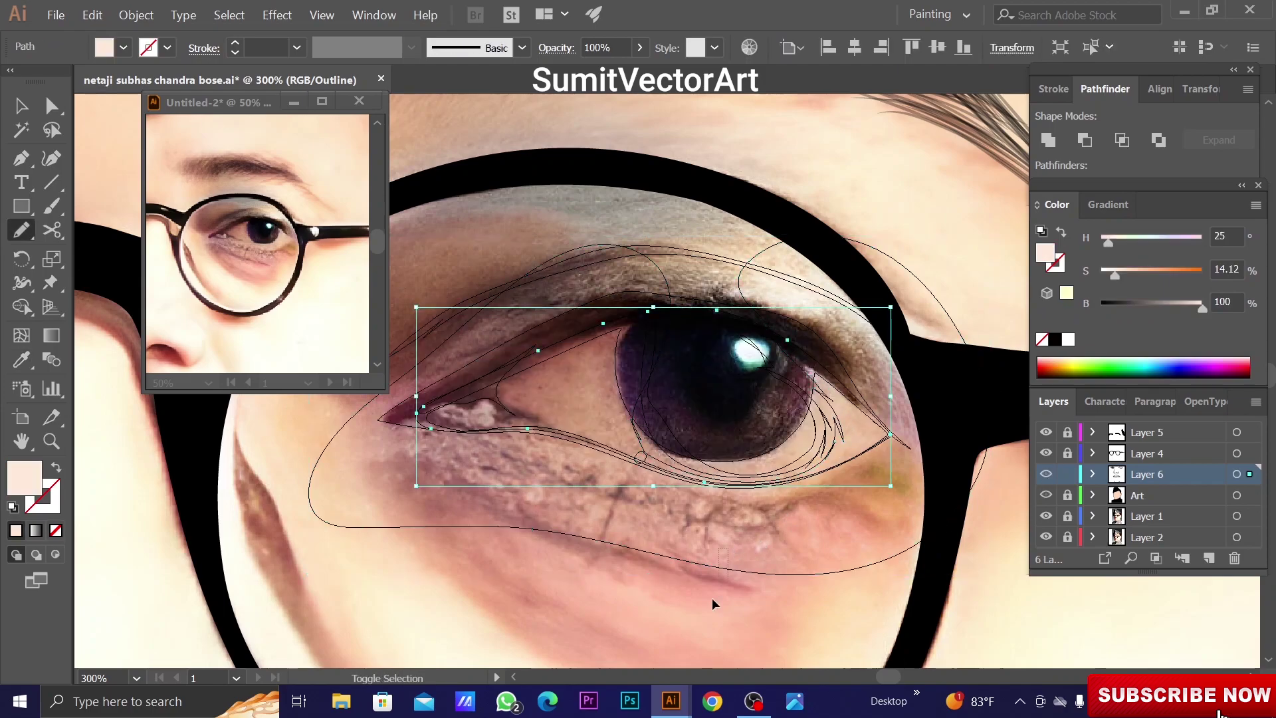
{"action": "key", "text": "ctrl+y"}
{"action": "key", "text": "i"}
{"action": "key", "text": "Return"}
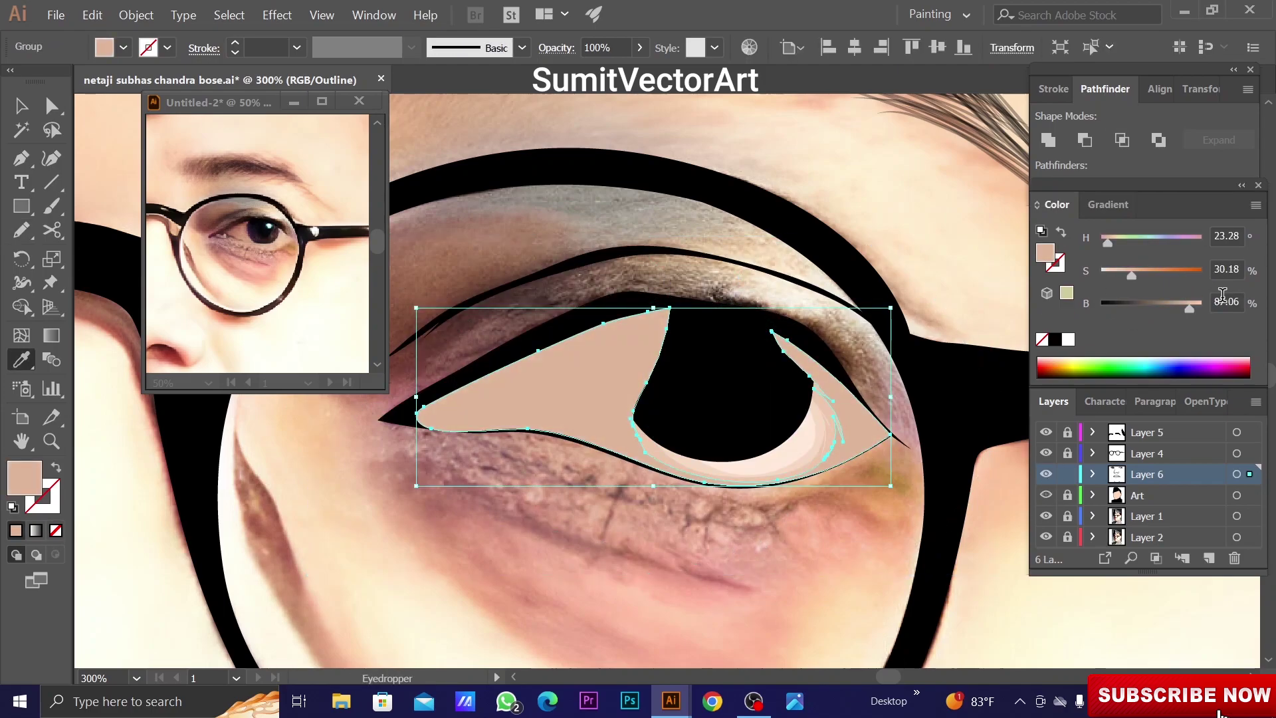
{"action": "left_click", "coordinate": [607, 555]}
{"action": "key", "text": "ctrl+shift+a"}
{"action": "key", "text": "ctrl+y"}
Draw a shading shape along the upper eyelid and fill it with a sampled colour
{"action": "key", "text": "n"}
{"action": "left_click_drag", "start_coordinate": [788, 312], "coordinate": [813, 346]}
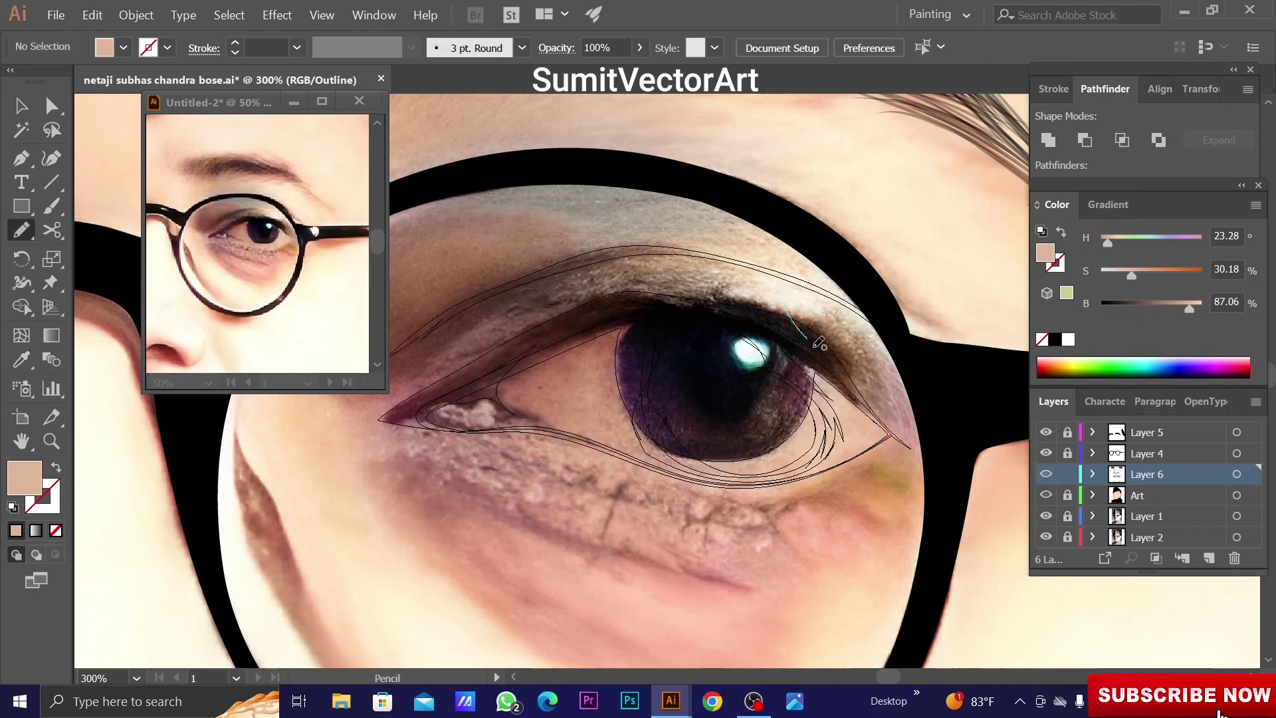
{"action": "left_click", "coordinate": [786, 299], "text": "ctrl"}
{"action": "key", "text": "ctrl+y"}
{"action": "key", "text": "i"}
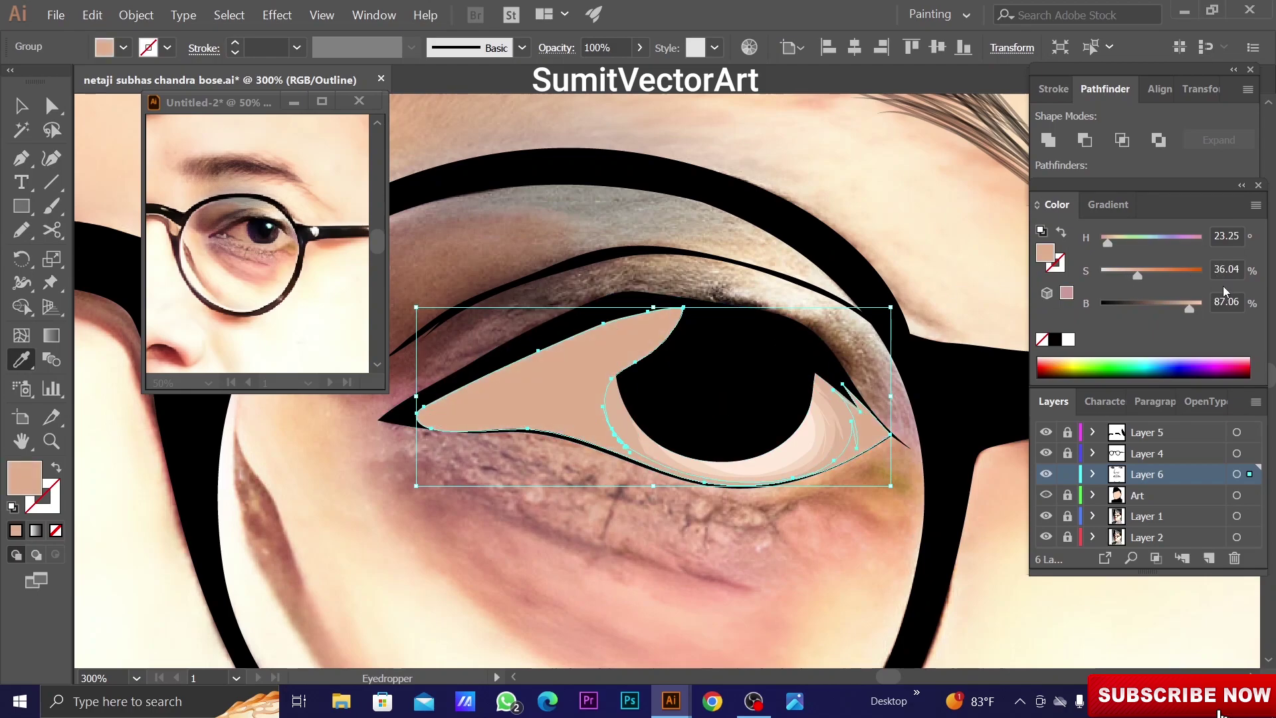
{"action": "key", "text": "ctrl+shift+a"}
{"action": "key", "text": "ctrl+y"}
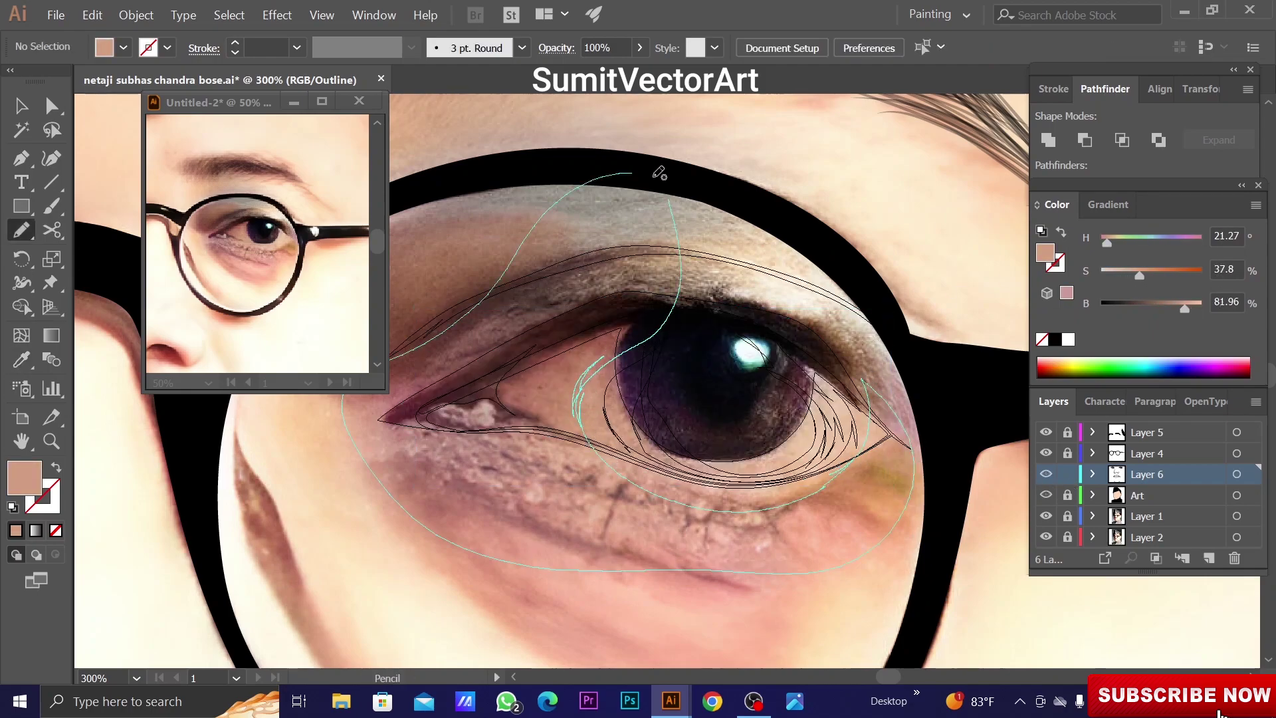
Give the newest shading shape a darker tan fill
{"action": "left_click", "coordinate": [611, 399], "text": "ctrl"}
{"action": "key", "text": "ctrl+y"}
{"action": "key", "text": "i"}
{"action": "left_click", "coordinate": [598, 406]}
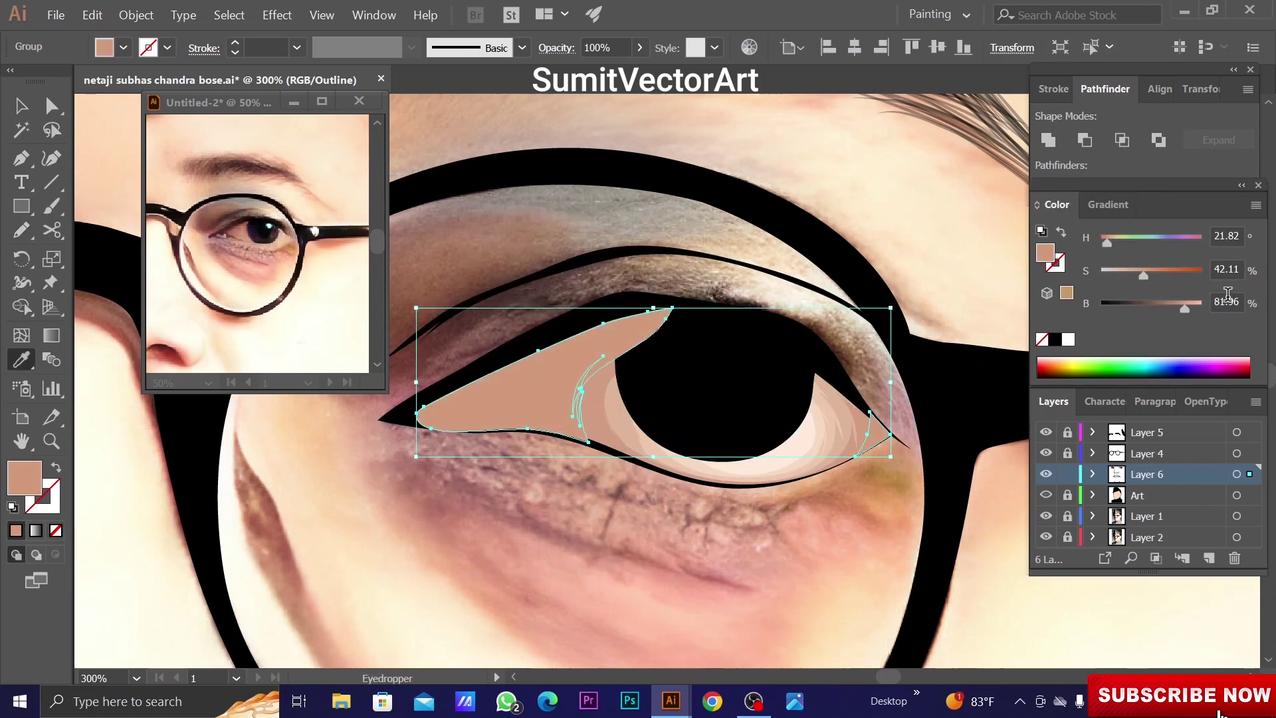
{"action": "key", "text": "ctrl+shift+a"}
{"action": "left_click", "coordinate": [1046, 475], "text": "ctrl"}
Draw a closed shading shape over the upper eyelid filled with brown from the photo
{"action": "key", "text": "n"}
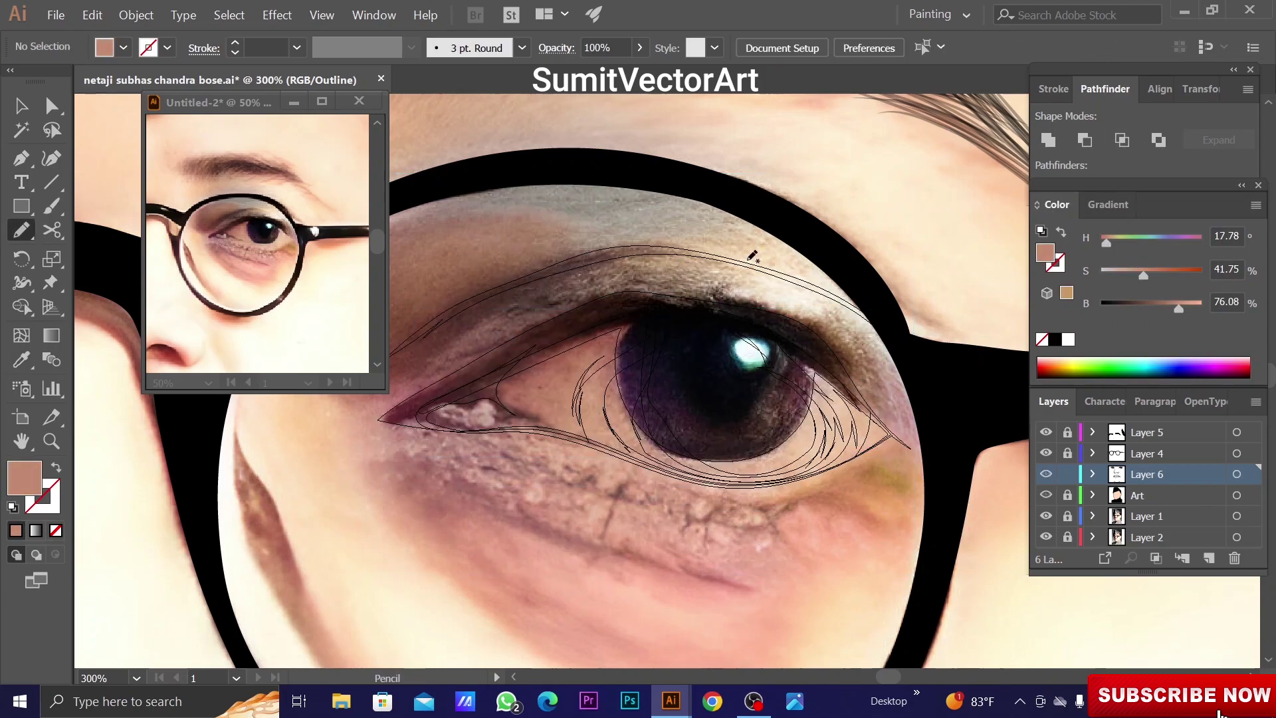
{"action": "left_click_drag", "start_coordinate": [335, 426], "coordinate": [747, 250]}
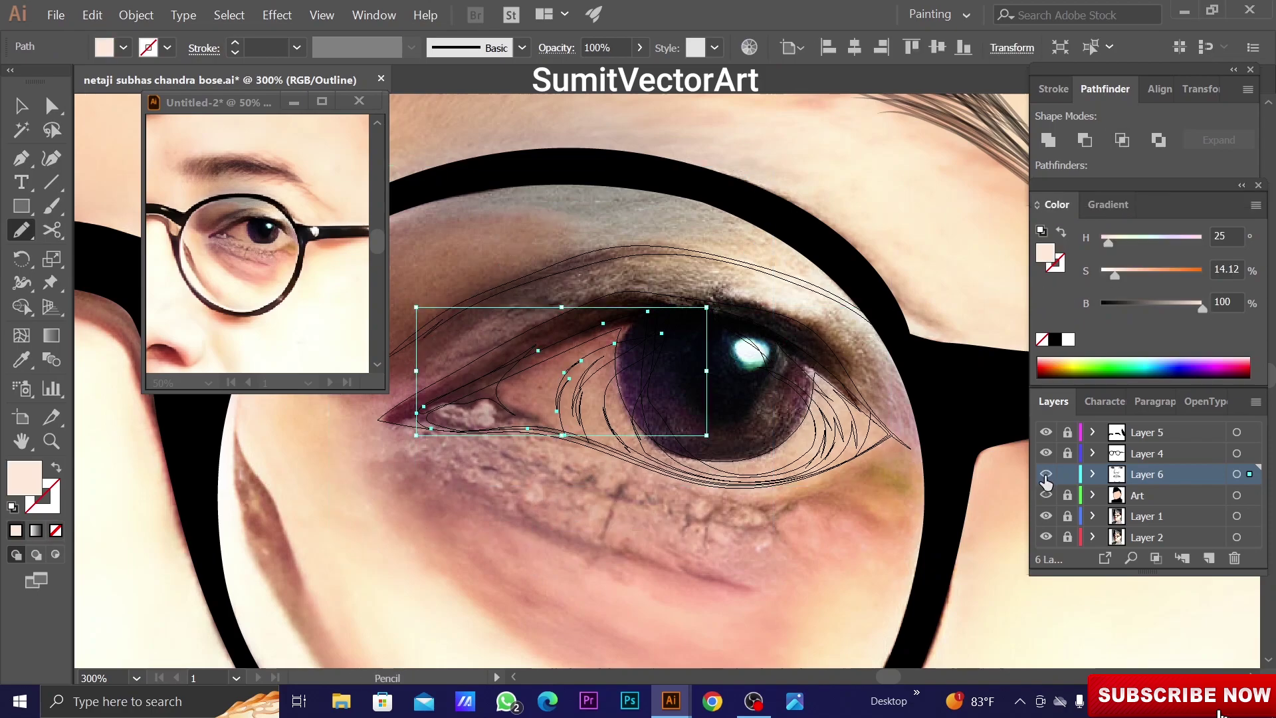
{"action": "key", "text": "ctrl+y"}
{"action": "key", "text": "i"}
{"action": "left_click", "coordinate": [952, 189]}
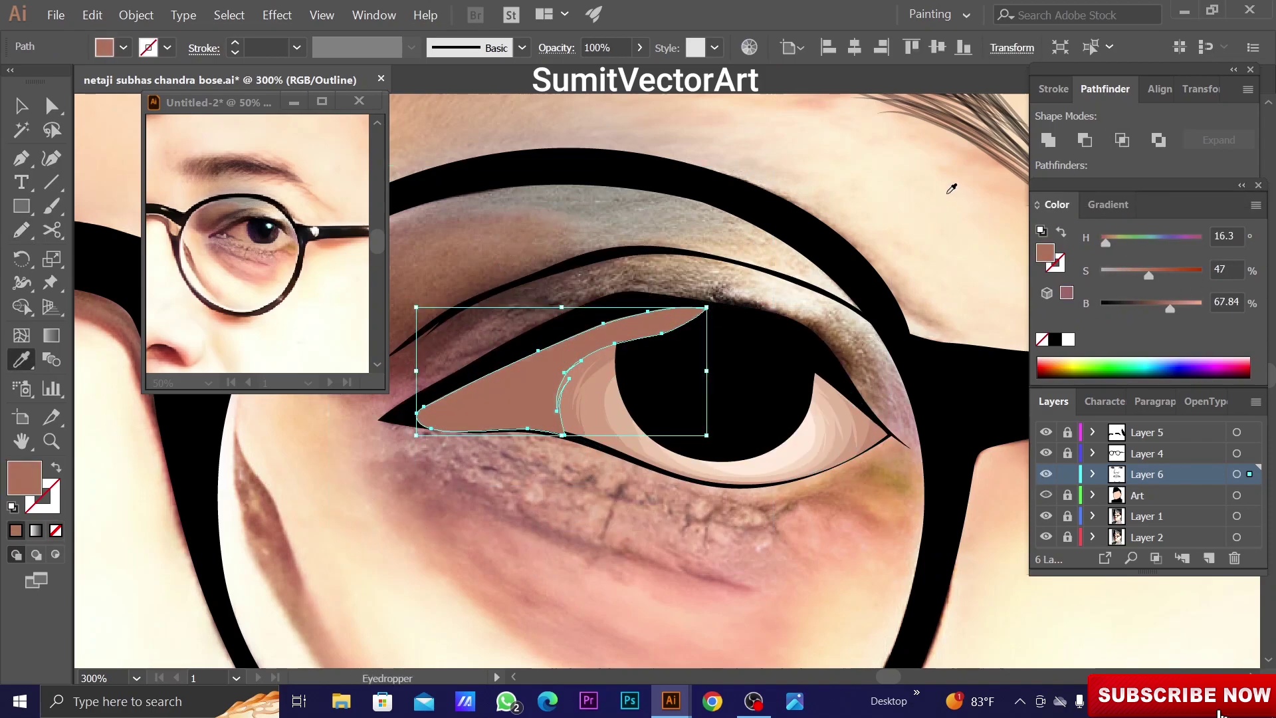
{"action": "key", "text": "ctrl+shift+a"}
{"action": "key", "text": "ctrl+y"}
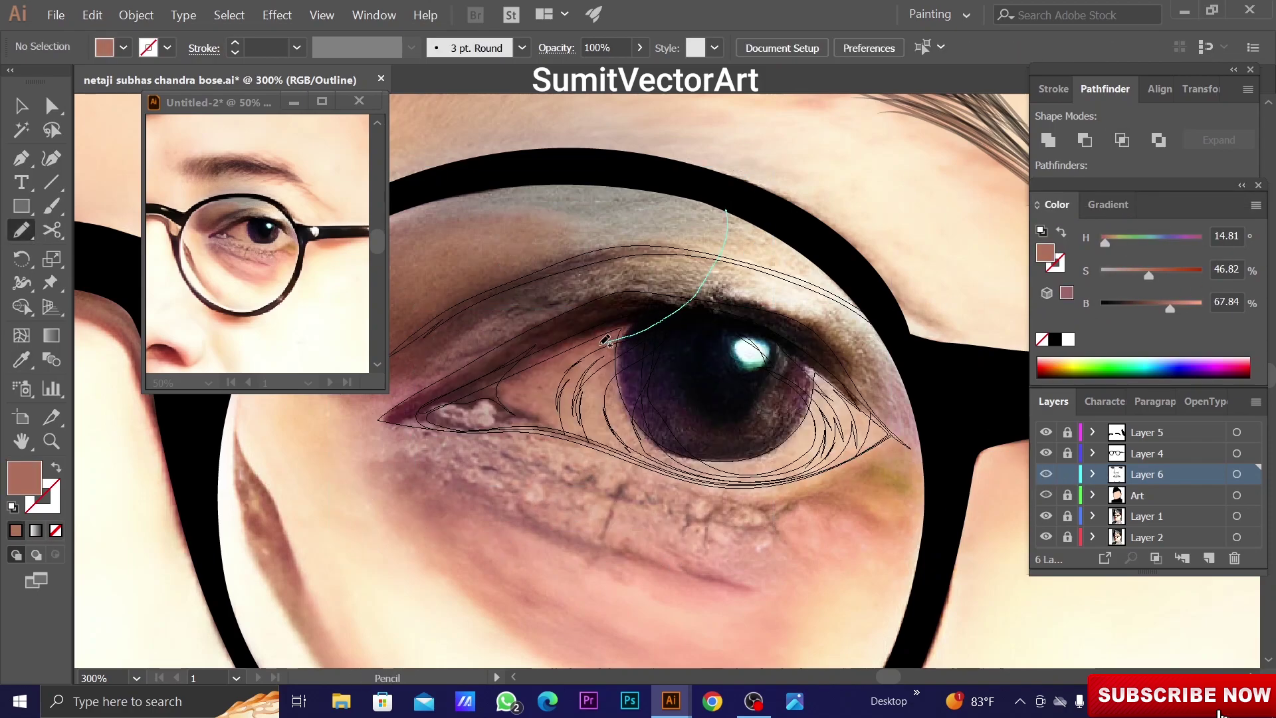
Trace two more shading shapes near the lid and eye corner, filling with photo colours
{"action": "left_click_drag", "start_coordinate": [605, 341], "coordinate": [534, 388]}
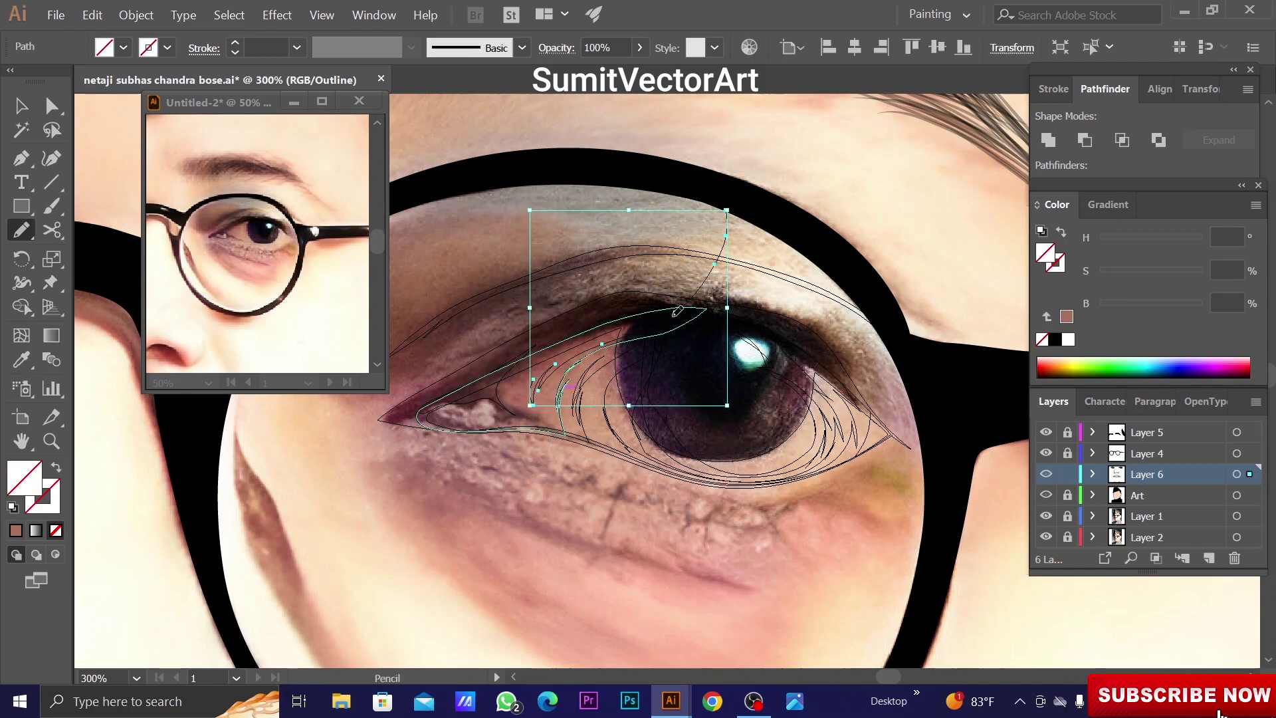
{"action": "key", "text": "ctrl+shift+a"}
{"action": "left_click_drag", "start_coordinate": [693, 272], "coordinate": [630, 330]}
{"action": "left_click_drag", "start_coordinate": [734, 214], "coordinate": [738, 220]}
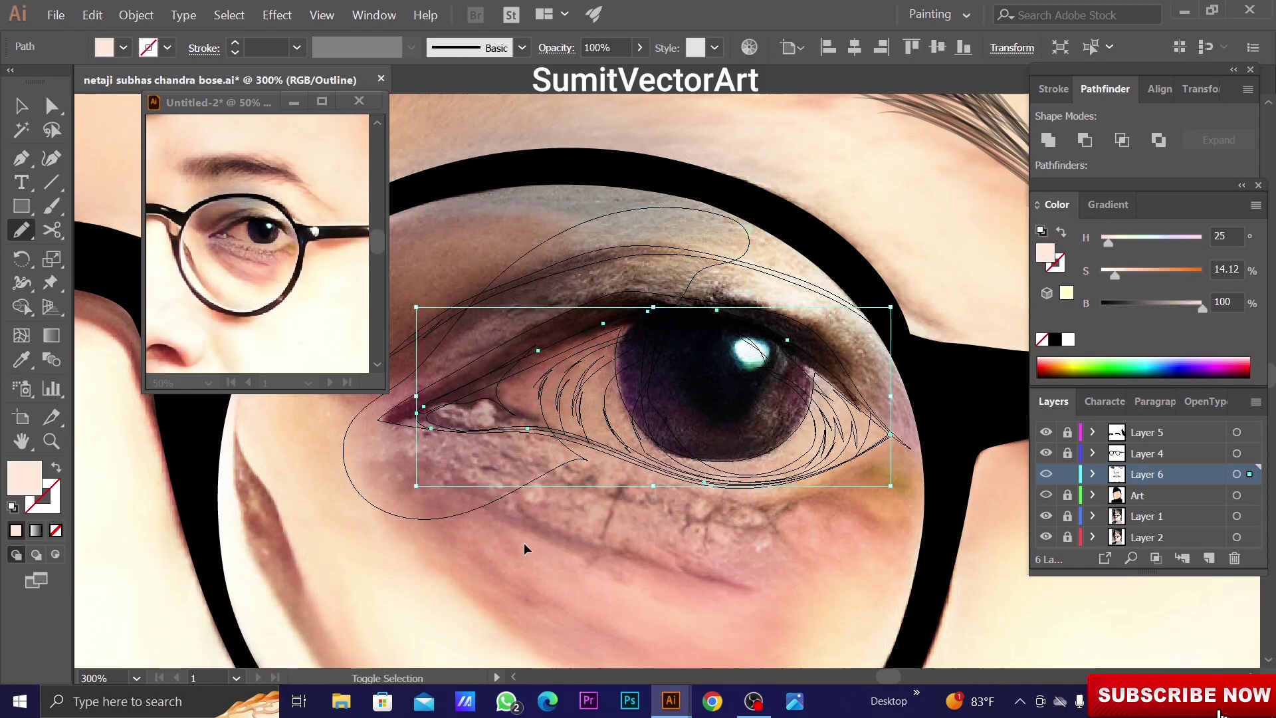
{"action": "key", "text": "ctrl+y"}
{"action": "key", "text": "i"}
{"action": "scroll", "coordinate": [1223, 270], "scroll_direction": "up", "scroll_amount": 5}
{"action": "scroll", "coordinate": [1229, 301], "scroll_direction": "down", "scroll_amount": 6}
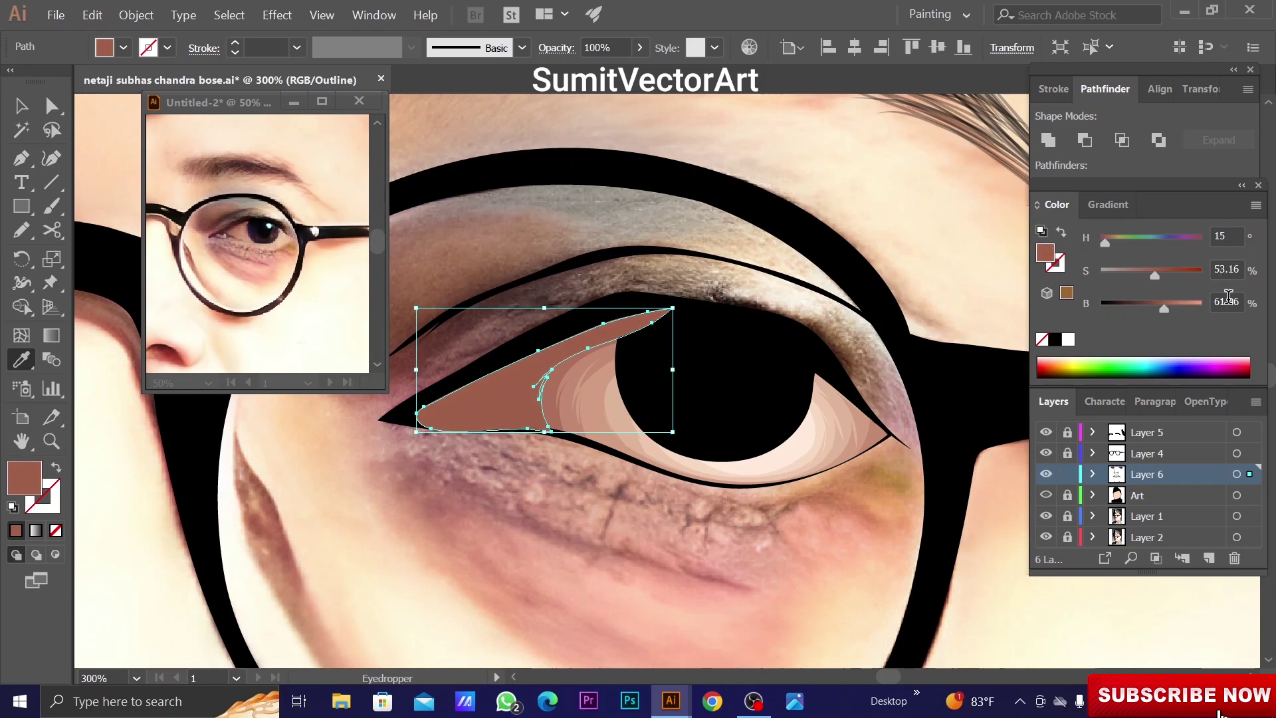
{"action": "key", "text": "ctrl+shift+a"}
{"action": "key", "text": "ctrl+y"}
Trace a shading shape around the inner eye corner and fill it from the photo
{"action": "key", "text": "n"}
{"action": "left_click_drag", "start_coordinate": [678, 181], "coordinate": [601, 306]}
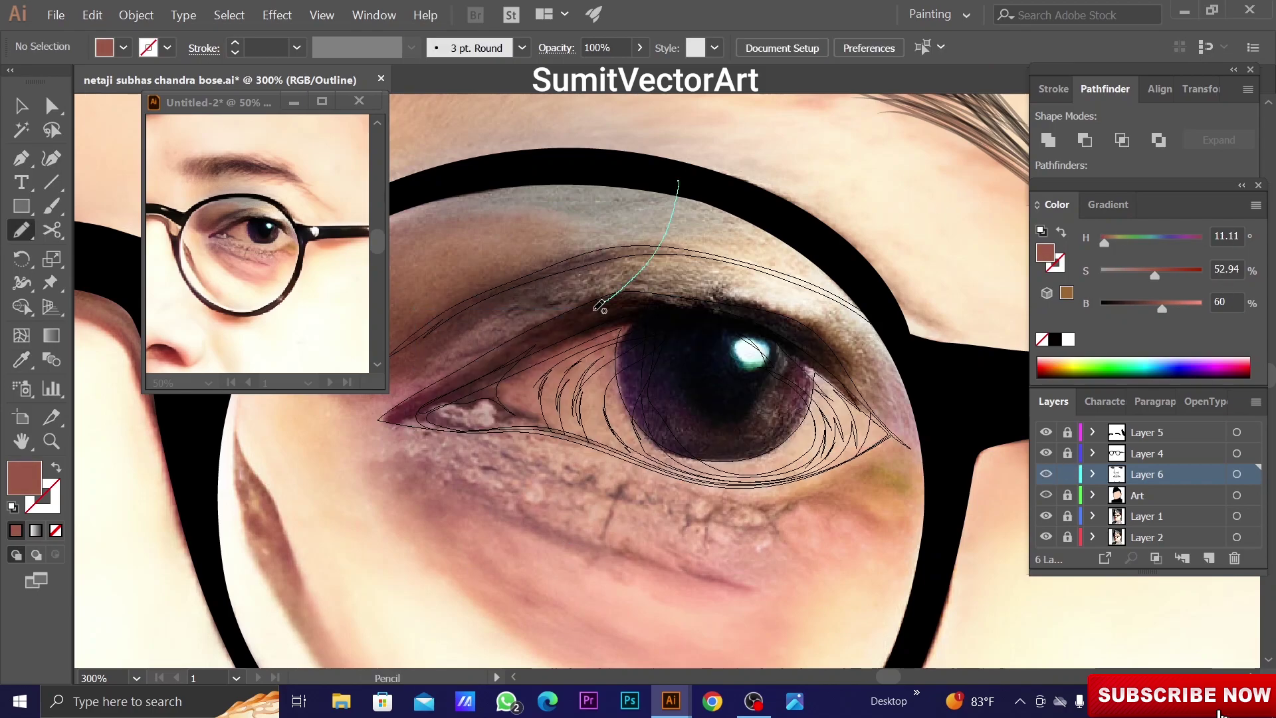
{"action": "left_click_drag", "start_coordinate": [364, 446], "coordinate": [417, 414]}
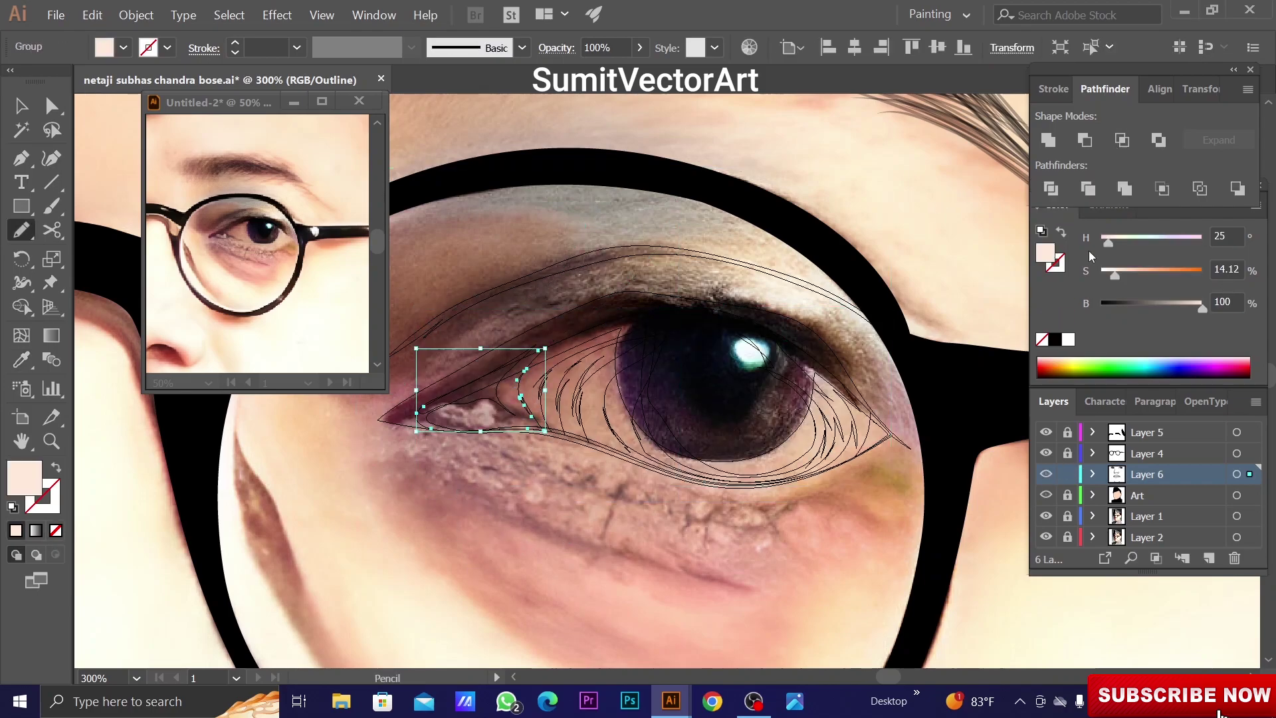
{"action": "key", "text": "ctrl+y"}
{"action": "key", "text": "i"}
{"action": "scroll", "coordinate": [1229, 270], "scroll_direction": "up", "scroll_amount": 5}
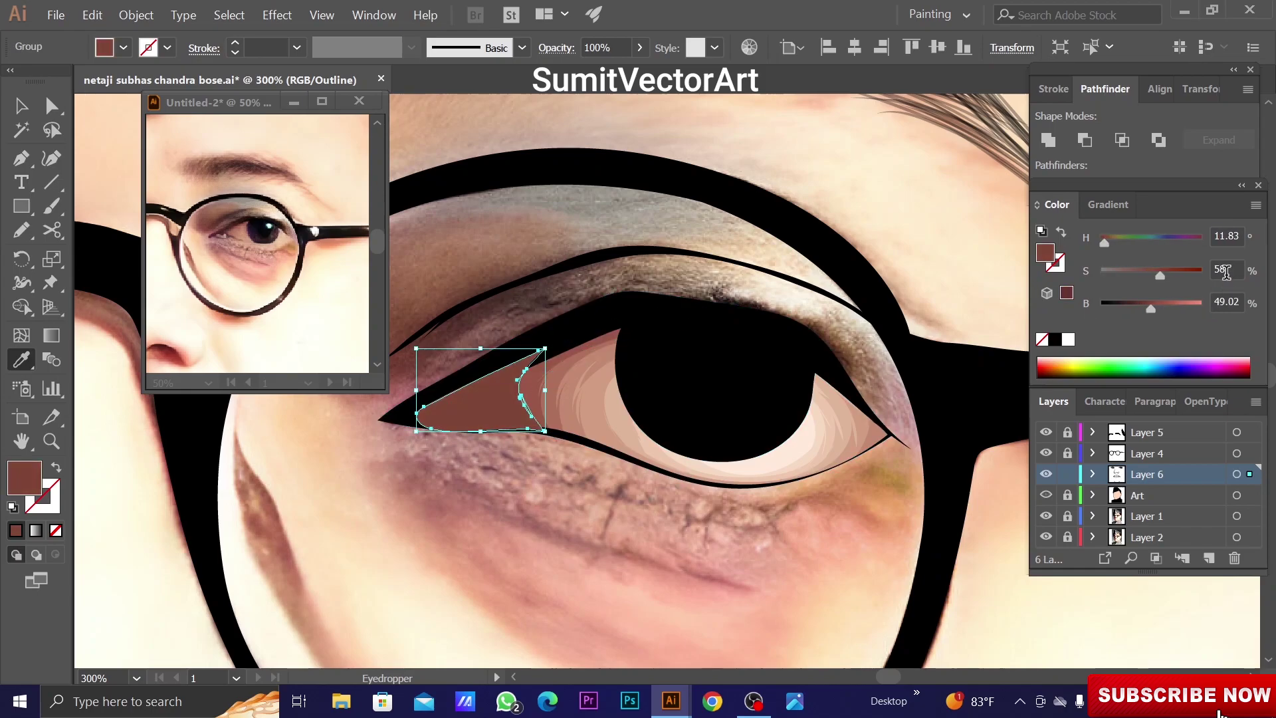
{"action": "scroll", "coordinate": [1228, 302], "scroll_direction": "down", "scroll_amount": 12}
{"action": "key", "text": "v"}
{"action": "key", "text": "ctrl+shift+a"}
{"action": "key", "text": "ctrl+y"}
Add a smaller dark brown shape inside the eye corner
{"action": "key", "text": "n"}
{"action": "left_click_drag", "start_coordinate": [562, 286], "coordinate": [503, 344]}
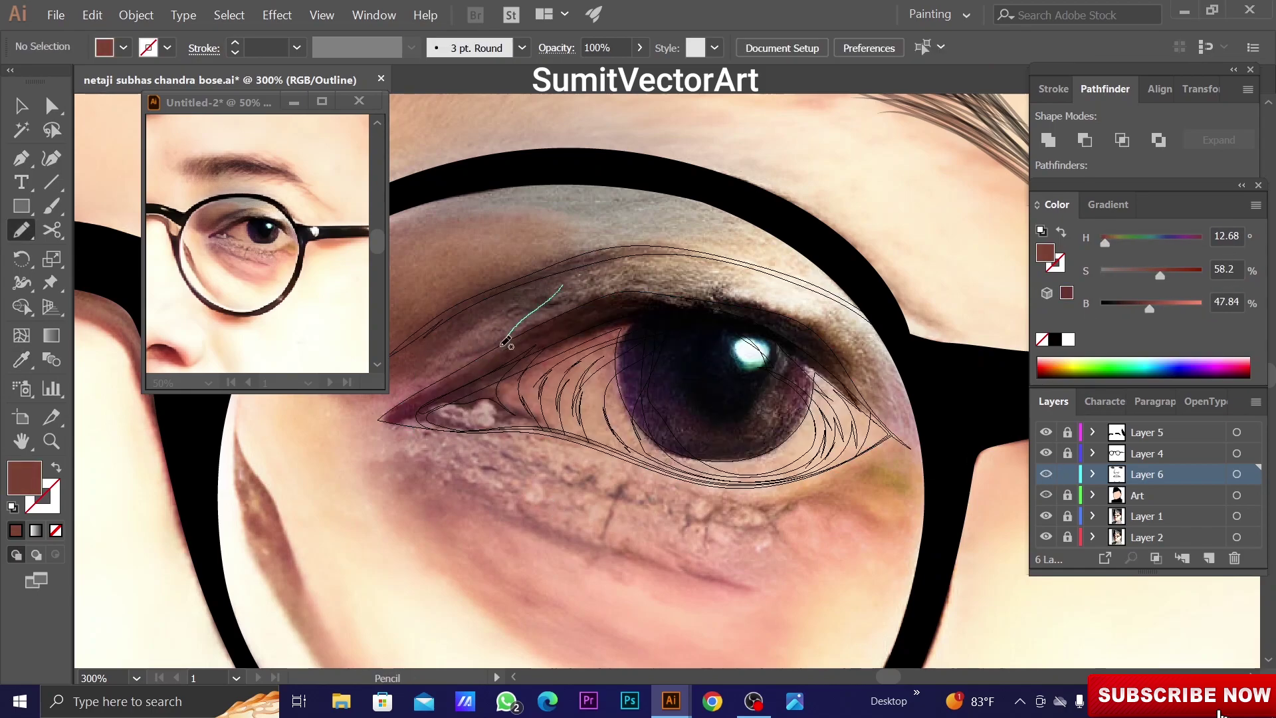
{"action": "key", "text": "v"}
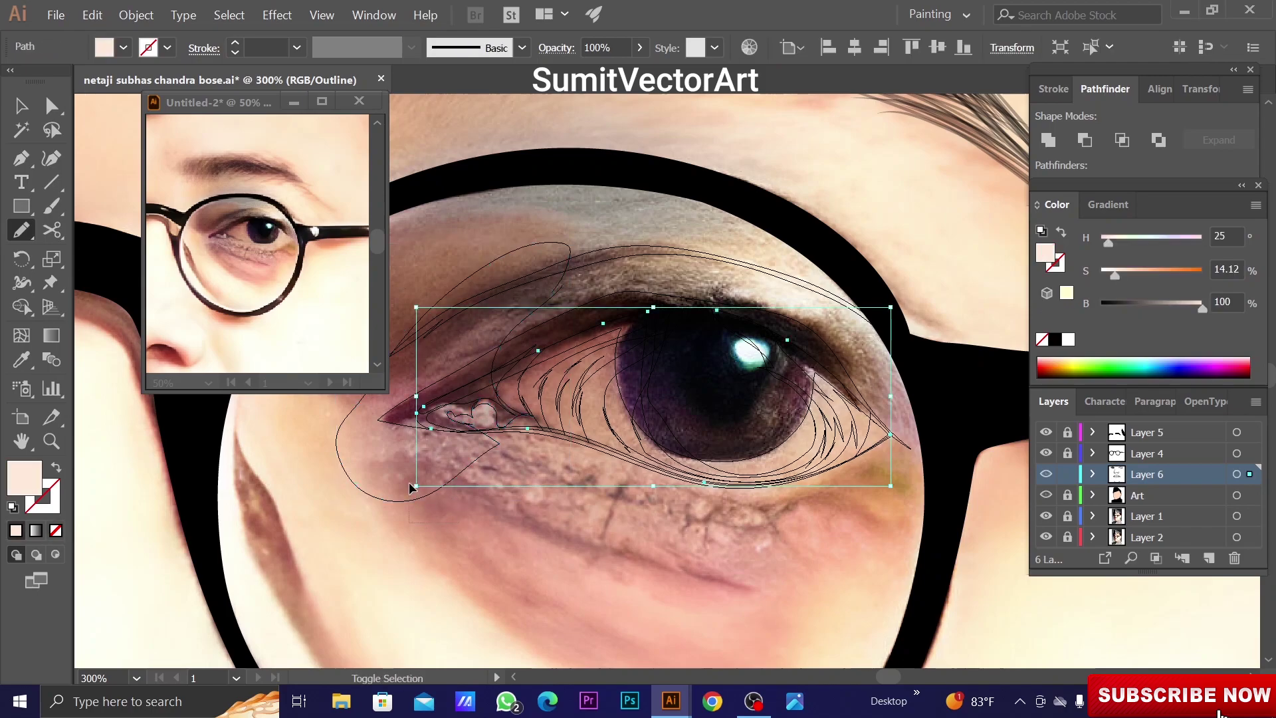
{"action": "key", "text": "ctrl+y"}
{"action": "key", "text": "i"}
{"action": "scroll", "coordinate": [1167, 302], "scroll_direction": "down", "scroll_amount": 8}
{"action": "key", "text": "ctrl+shift+a"}
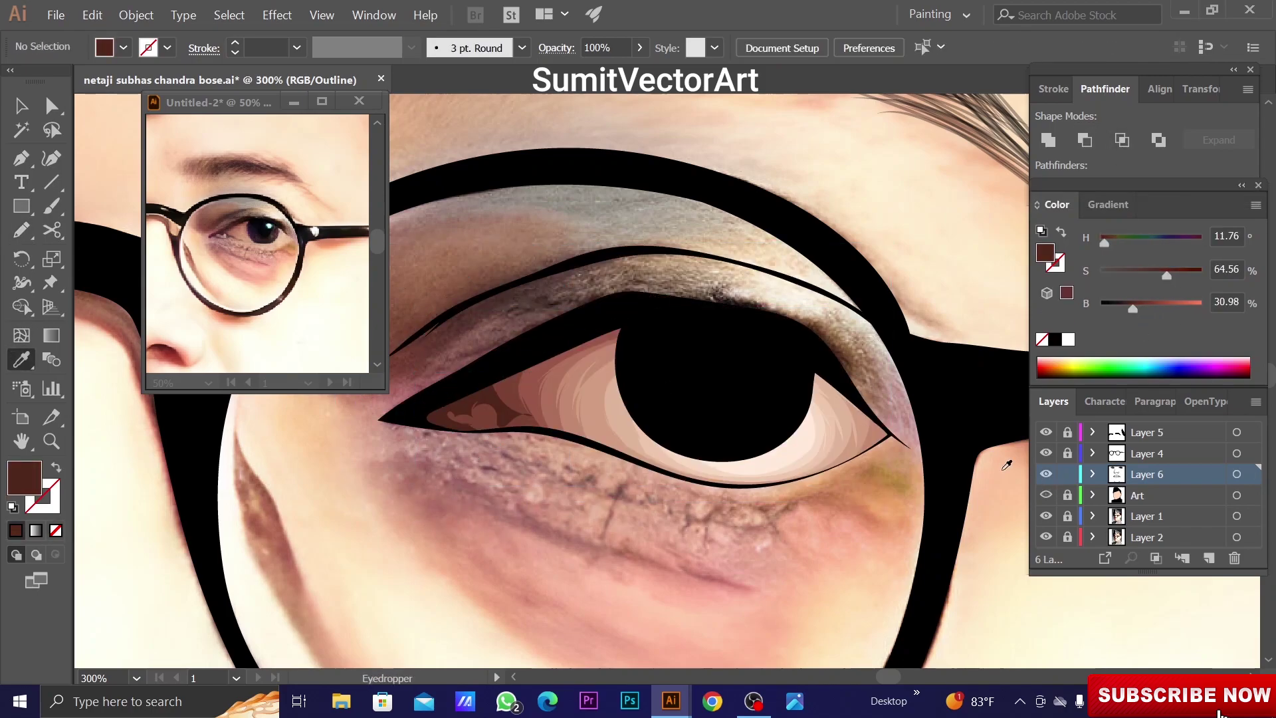
{"action": "key", "text": "ctrl+y"}
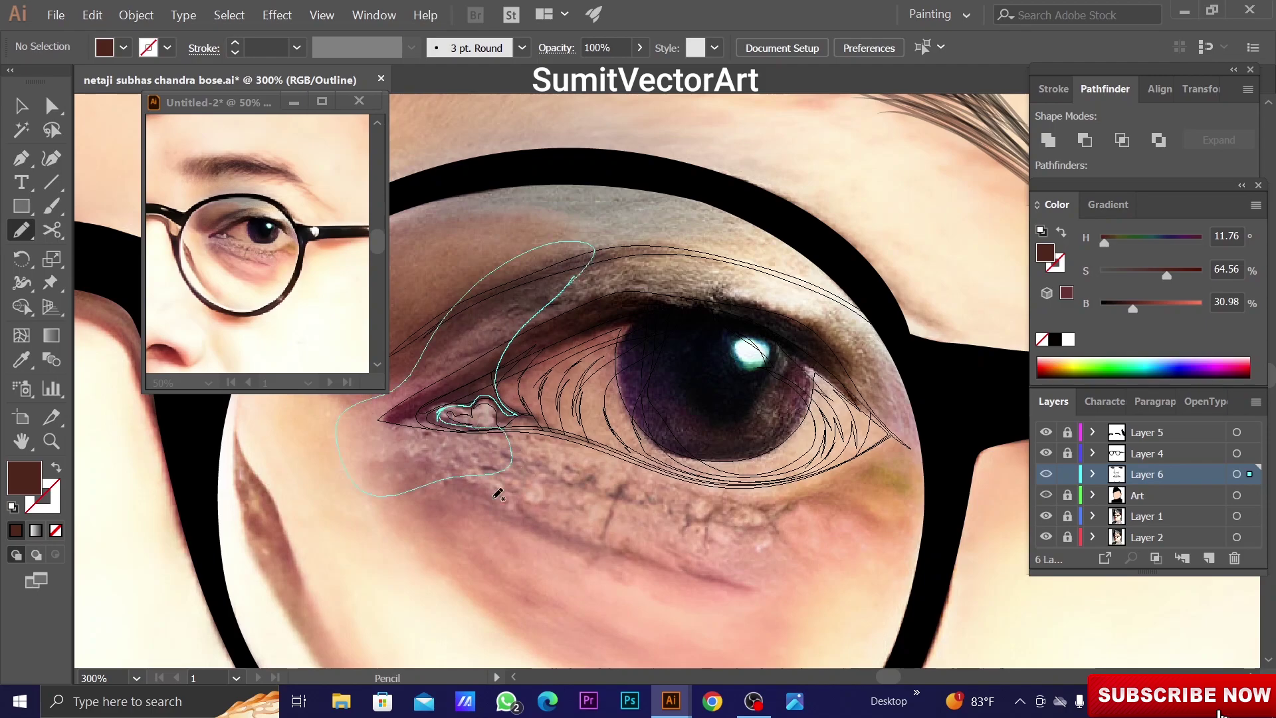
Group the inner-corner pieces and fill them with a very dark brown
{"action": "key", "text": "v"}
{"action": "key", "text": "ctrl+y"}
{"action": "key", "text": "i"}
{"action": "left_click_drag", "start_coordinate": [1166, 275], "coordinate": [1185, 275]}
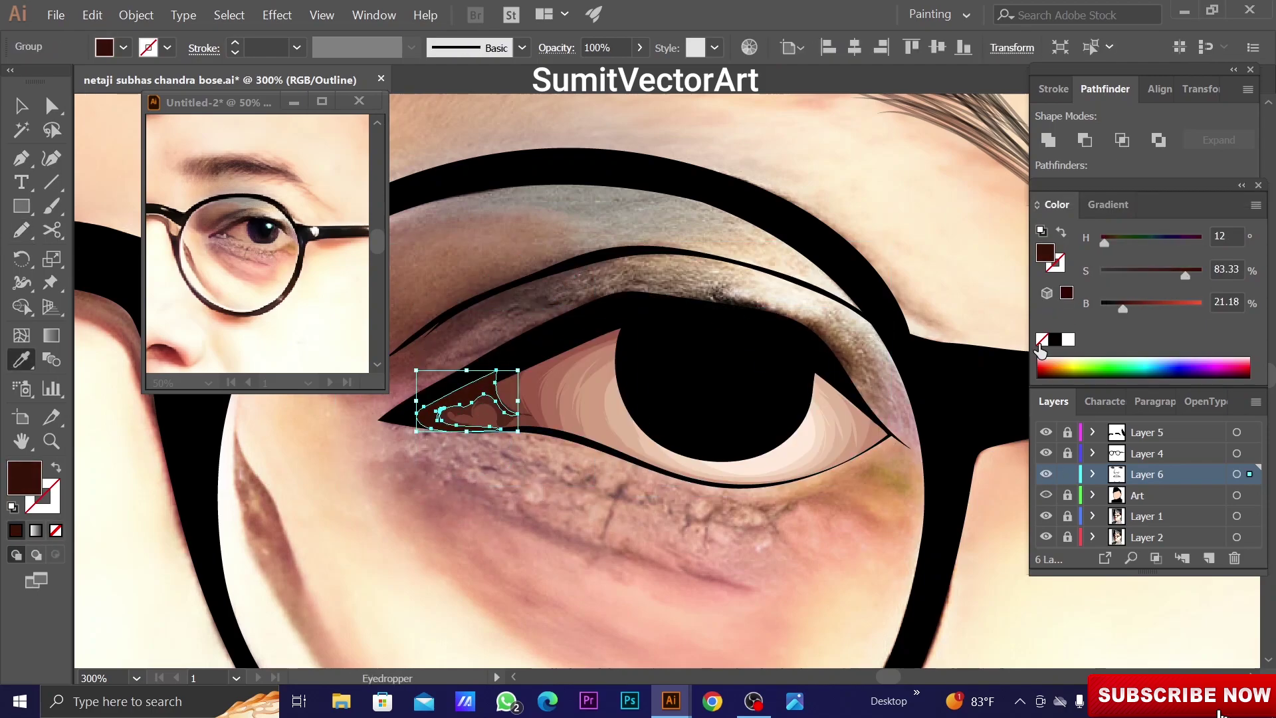
{"action": "key", "text": "ctrl+shift+a"}
{"action": "scroll", "coordinate": [764, 379], "scroll_direction": "down", "scroll_amount": 5}
{"action": "scroll", "coordinate": [764, 379], "scroll_direction": "up", "scroll_amount": 5}
{"action": "scroll", "coordinate": [764, 379], "scroll_direction": "up", "scroll_amount": 3}
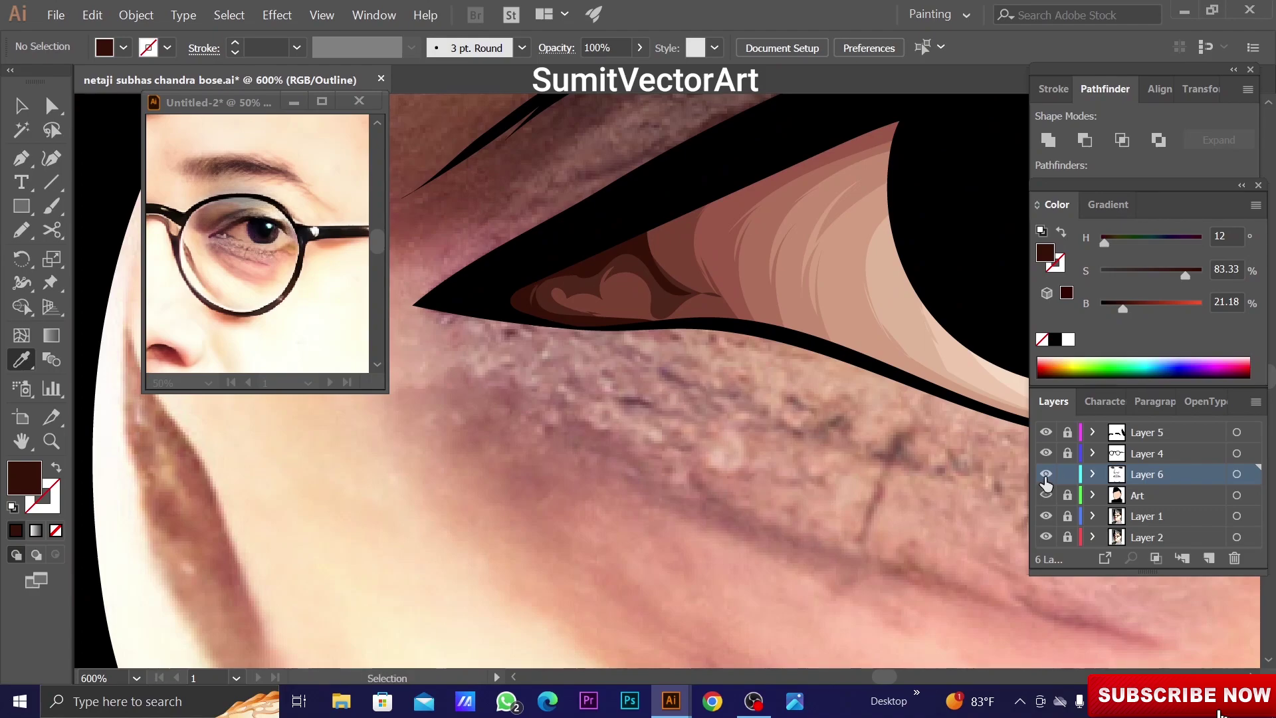
Trace the tear duct, fill it light pink, and set its opacity to 40%
{"action": "left_click", "coordinate": [1046, 475], "text": "ctrl"}
{"action": "scroll", "coordinate": [657, 366], "scroll_direction": "up", "scroll_amount": 1}
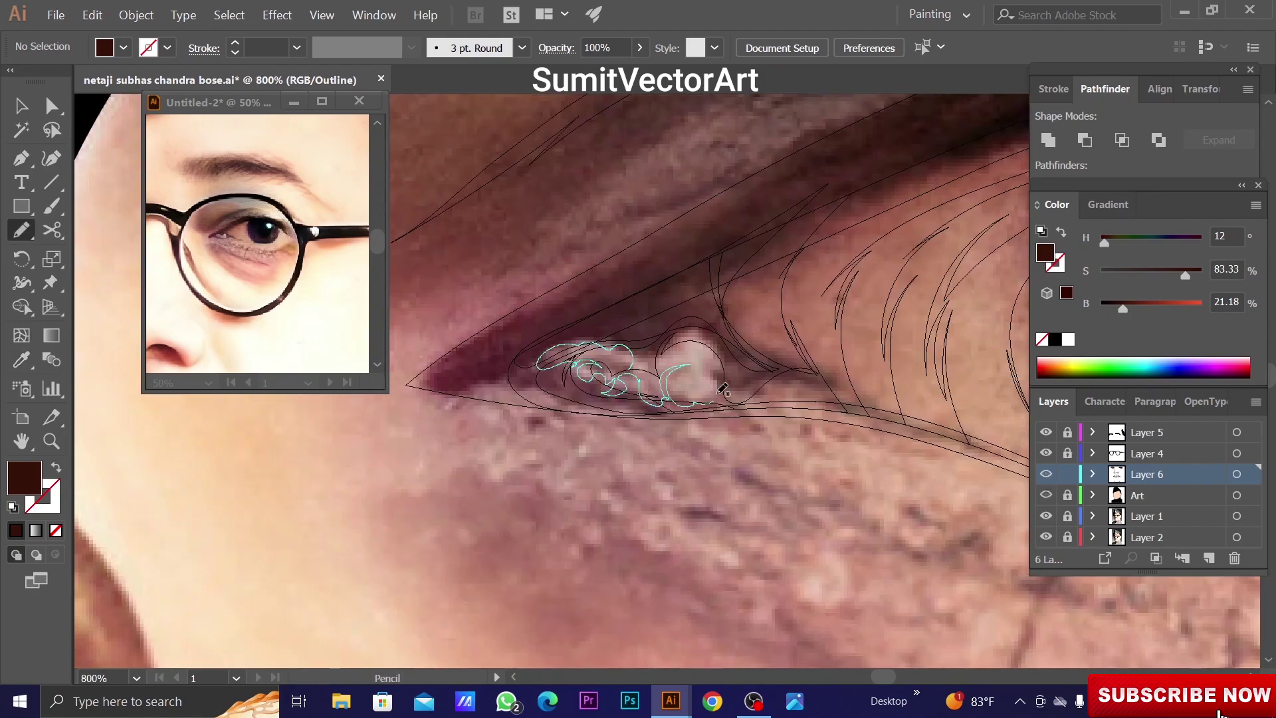
{"action": "left_click_drag", "start_coordinate": [658, 355], "coordinate": [665, 344]}
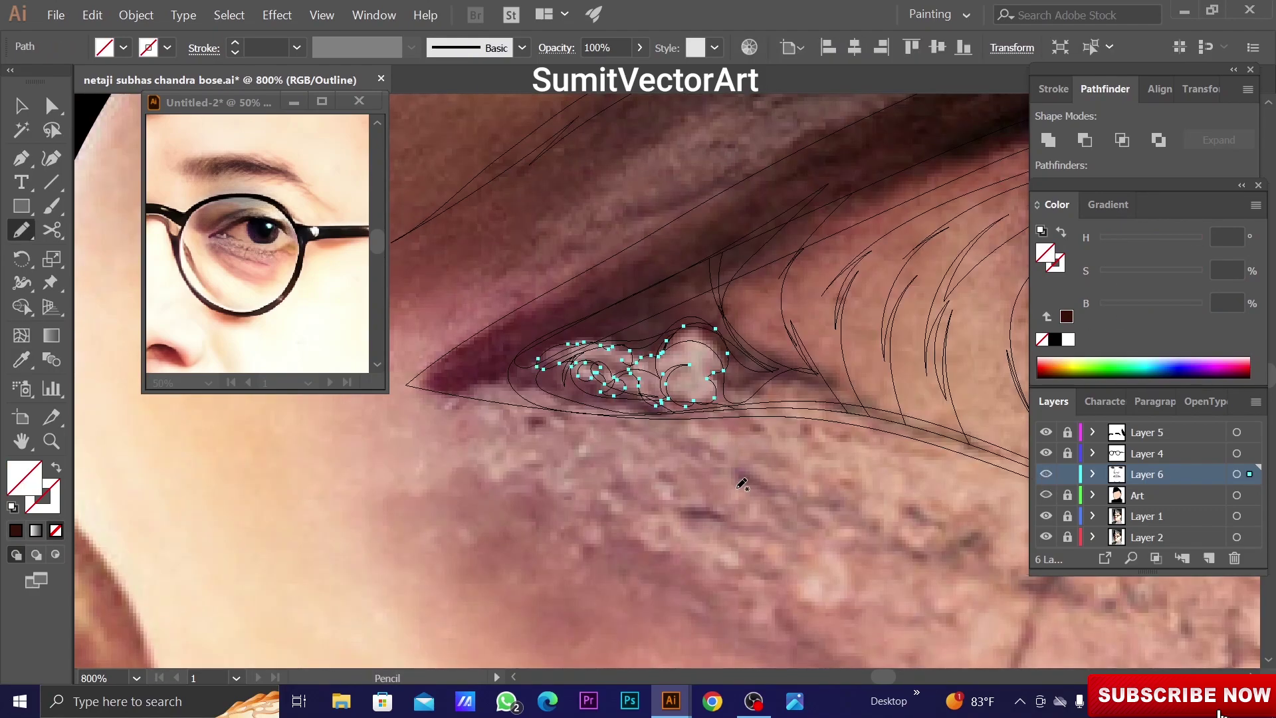
{"action": "key", "text": "i"}
{"action": "left_click", "coordinate": [691, 369]}
{"action": "left_click", "coordinate": [1046, 474], "text": "ctrl"}
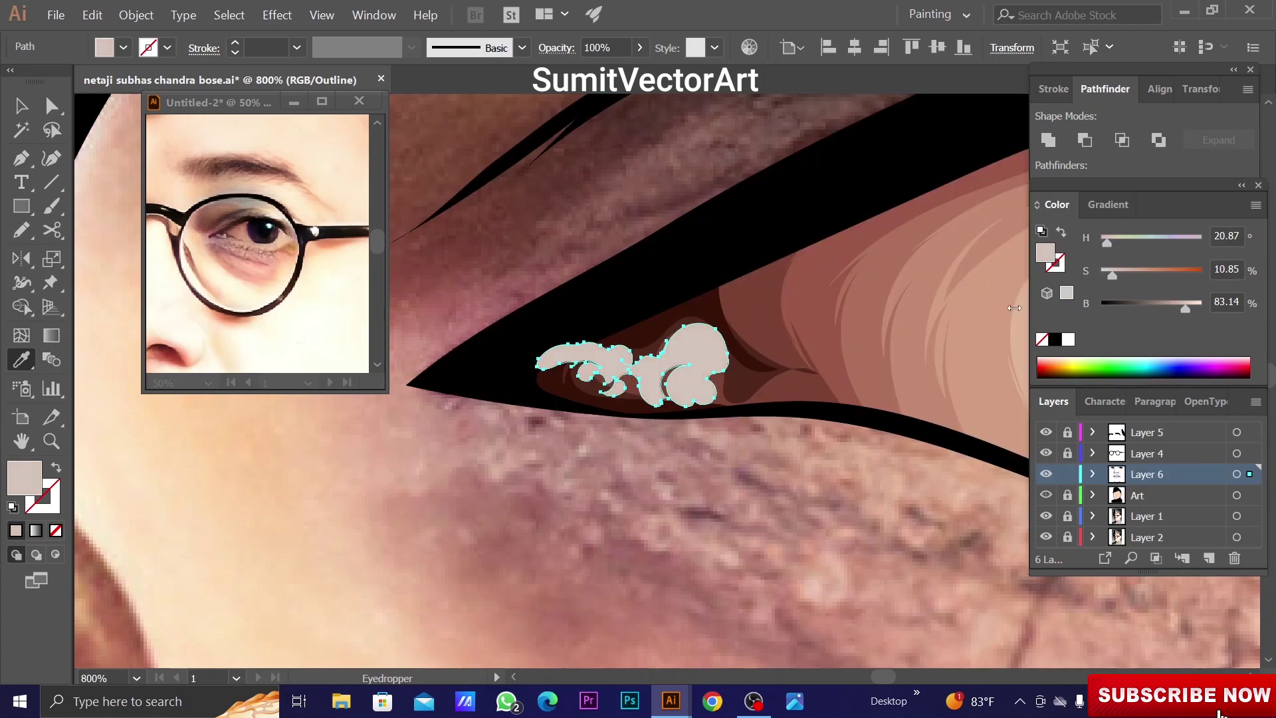
{"action": "left_click", "coordinate": [602, 48]}
{"action": "type", "text": "40"}
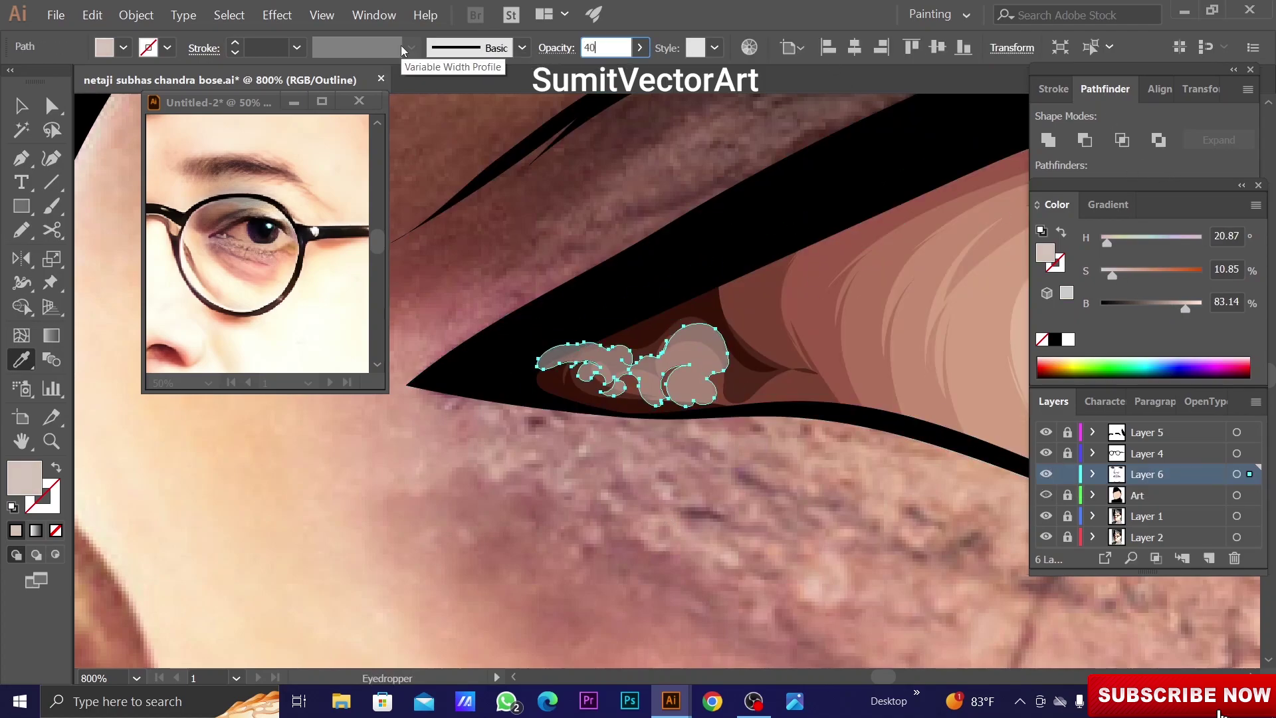
{"action": "key", "text": "Return"}
{"action": "key", "text": "ctrl+shift+a"}
{"action": "left_click", "coordinate": [1046, 474], "text": "ctrl"}
Trace two small highlight shapes in the tear duct with translucent pale pink fill
{"action": "key", "text": "n"}
{"action": "mouse_move", "coordinate": [623, 357]}
{"action": "left_mouse_down"}
{"action": "mouse_move", "coordinate": [558, 349]}
{"action": "mouse_move", "coordinate": [583, 378]}
{"action": "left_mouse_up"}
{"action": "mouse_move", "coordinate": [648, 399]}
{"action": "left_mouse_down"}
{"action": "mouse_move", "coordinate": [652, 370]}
{"action": "mouse_move", "coordinate": [706, 387]}
{"action": "left_mouse_up"}
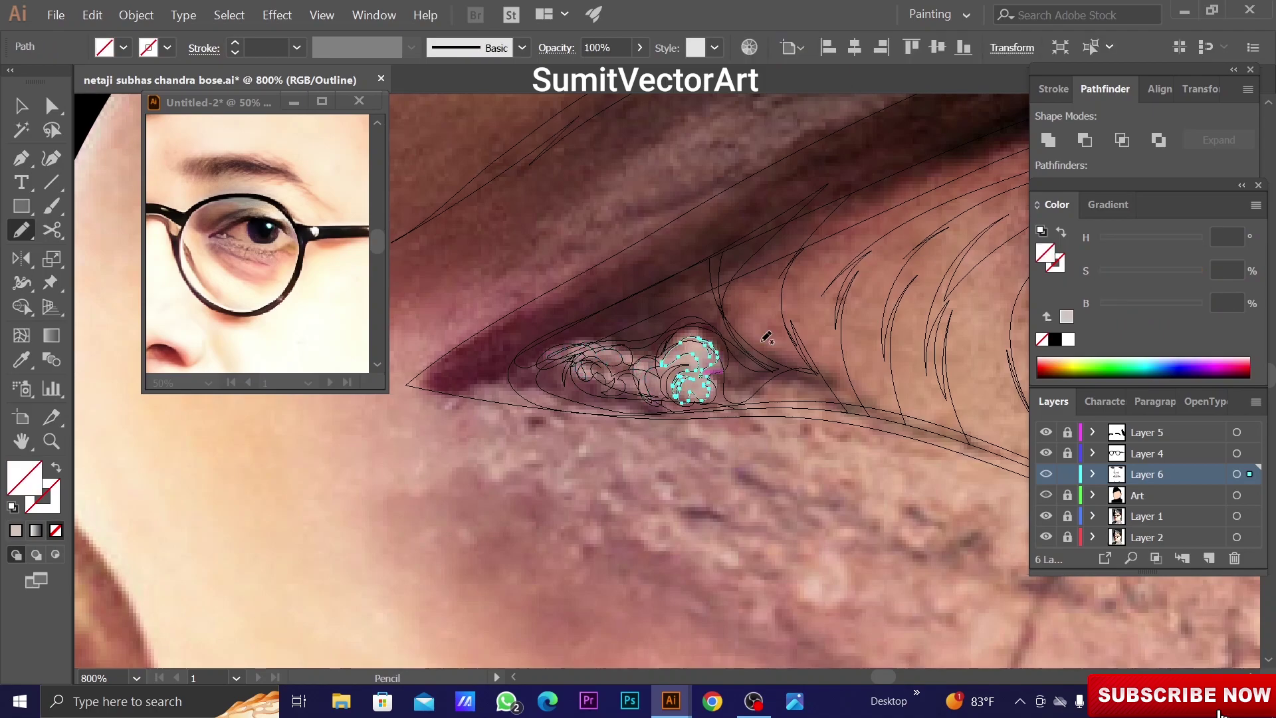
{"action": "key", "text": "ctrl+y"}
{"action": "key", "text": "i"}
{"action": "left_click", "coordinate": [695, 333]}
Trace shapes along the upper lash line and iris, then darken the iris fill
{"action": "key", "text": "ctrl+shift+a"}
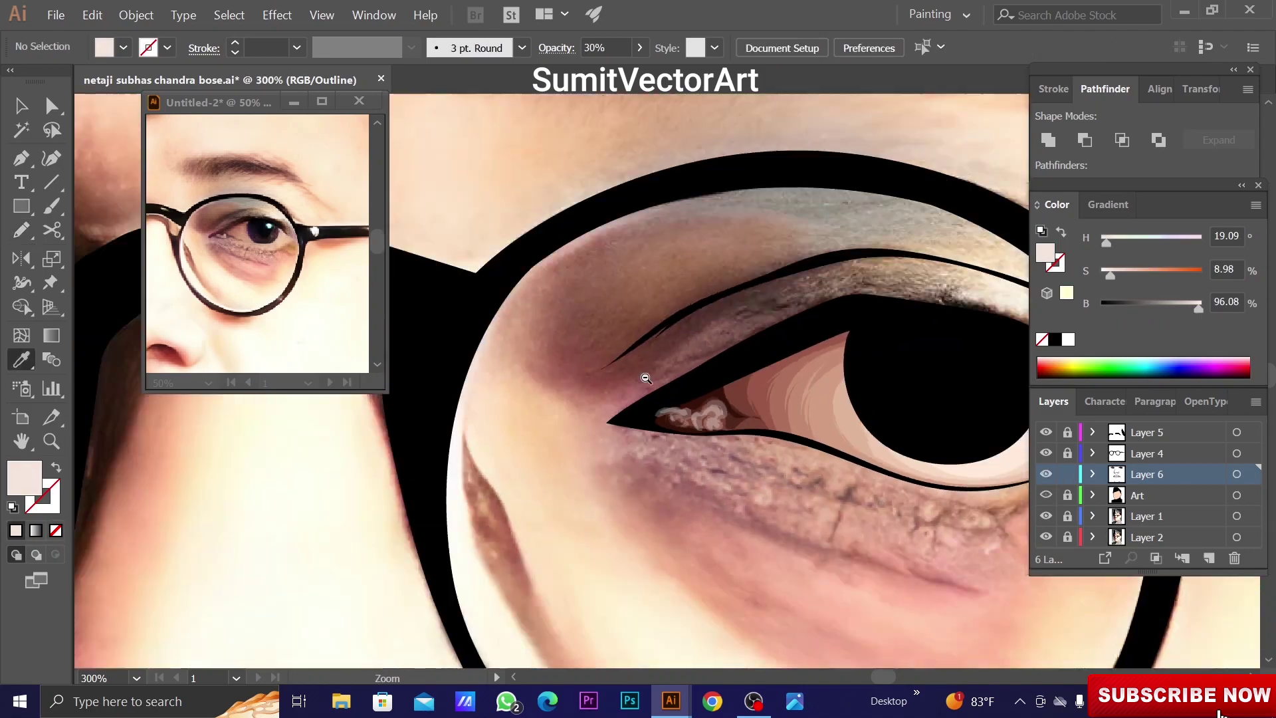
{"action": "scroll", "coordinate": [789, 415], "scroll_direction": "down", "scroll_amount": 5}
{"action": "scroll", "coordinate": [790, 416], "scroll_direction": "up", "scroll_amount": 4}
{"action": "key", "text": "n"}
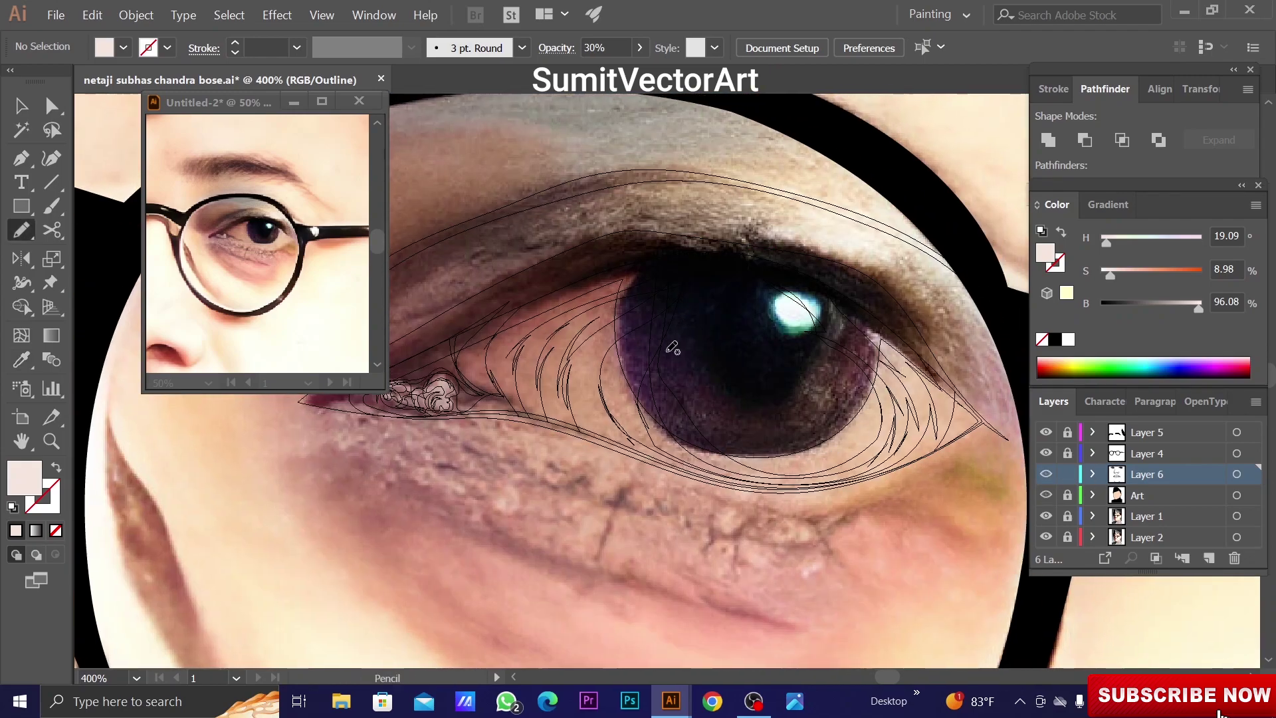
{"action": "left_click_drag", "start_coordinate": [625, 344], "coordinate": [642, 294]}
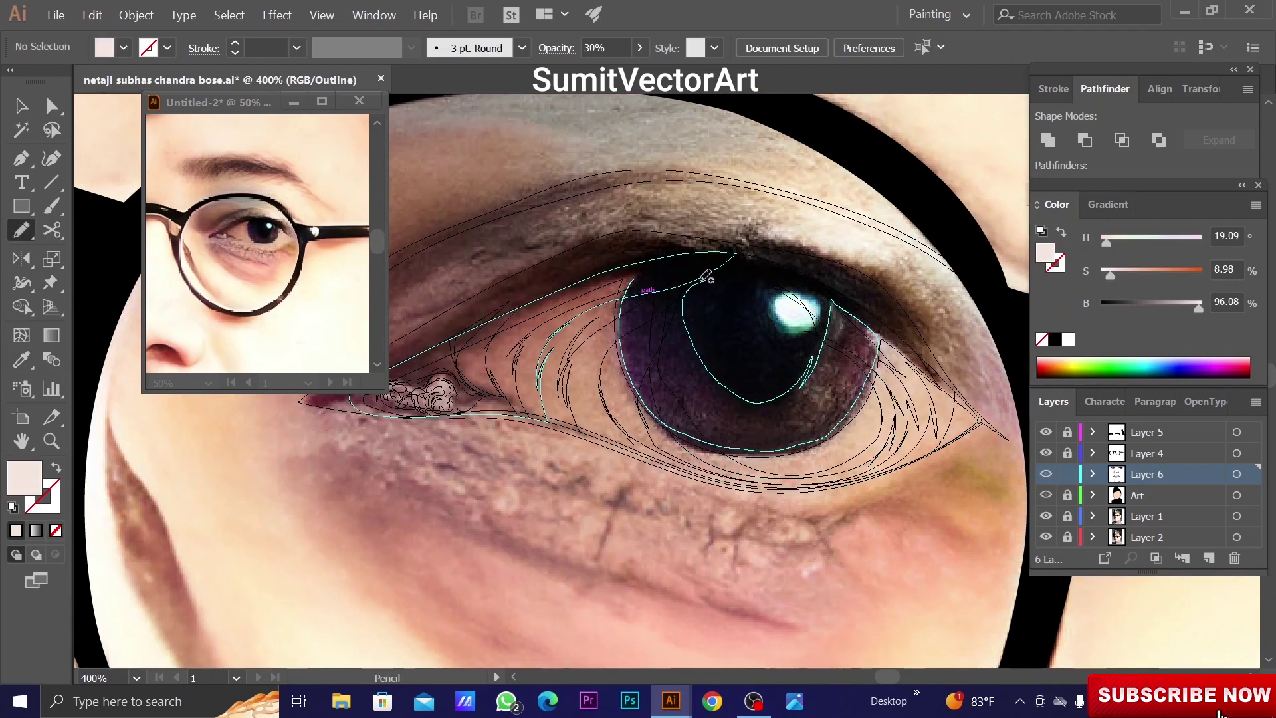
{"action": "left_click_drag", "start_coordinate": [706, 275], "coordinate": [705, 277]}
{"action": "key", "text": "ctrl+y"}
{"action": "left_click_drag", "start_coordinate": [1111, 309], "coordinate": [1115, 308]}
{"action": "key", "text": "ctrl+shift+a"}
{"action": "key", "text": "ctrl+y"}
Draw a shading stroke in the iris and fill the iris ring dark mauve
{"action": "key", "text": "n"}
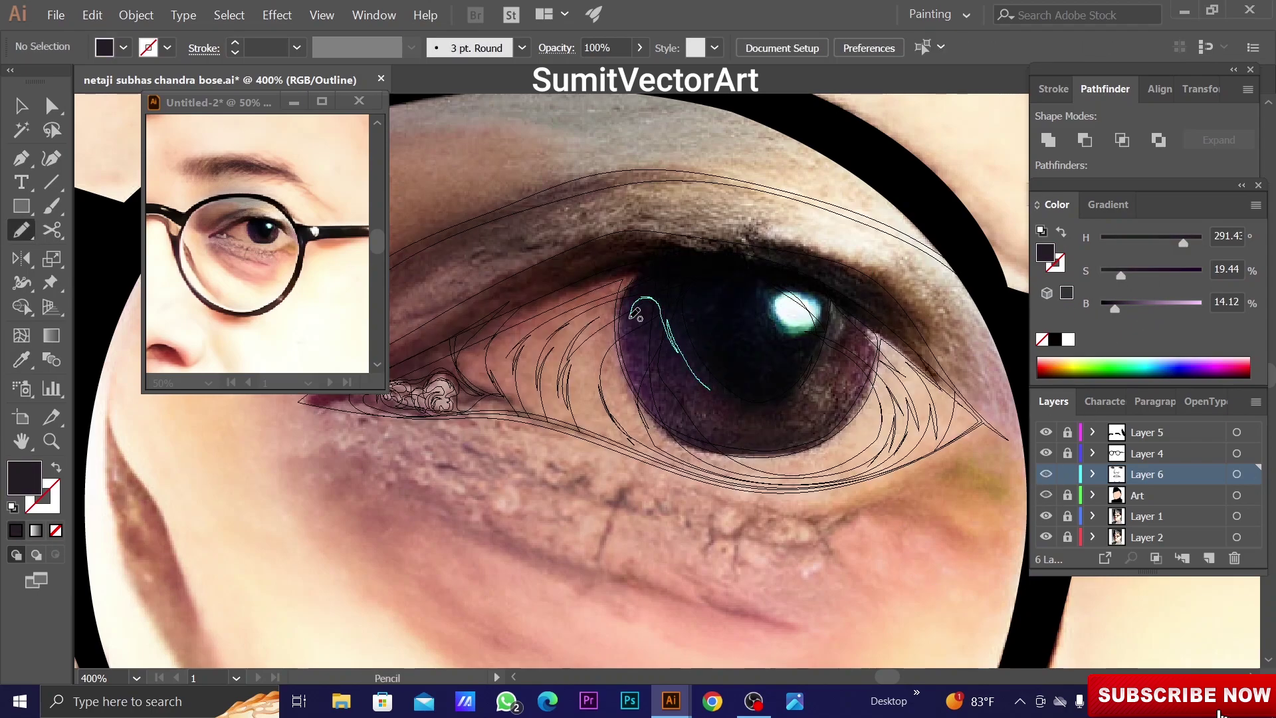
{"action": "left_click_drag", "start_coordinate": [655, 404], "coordinate": [704, 427]}
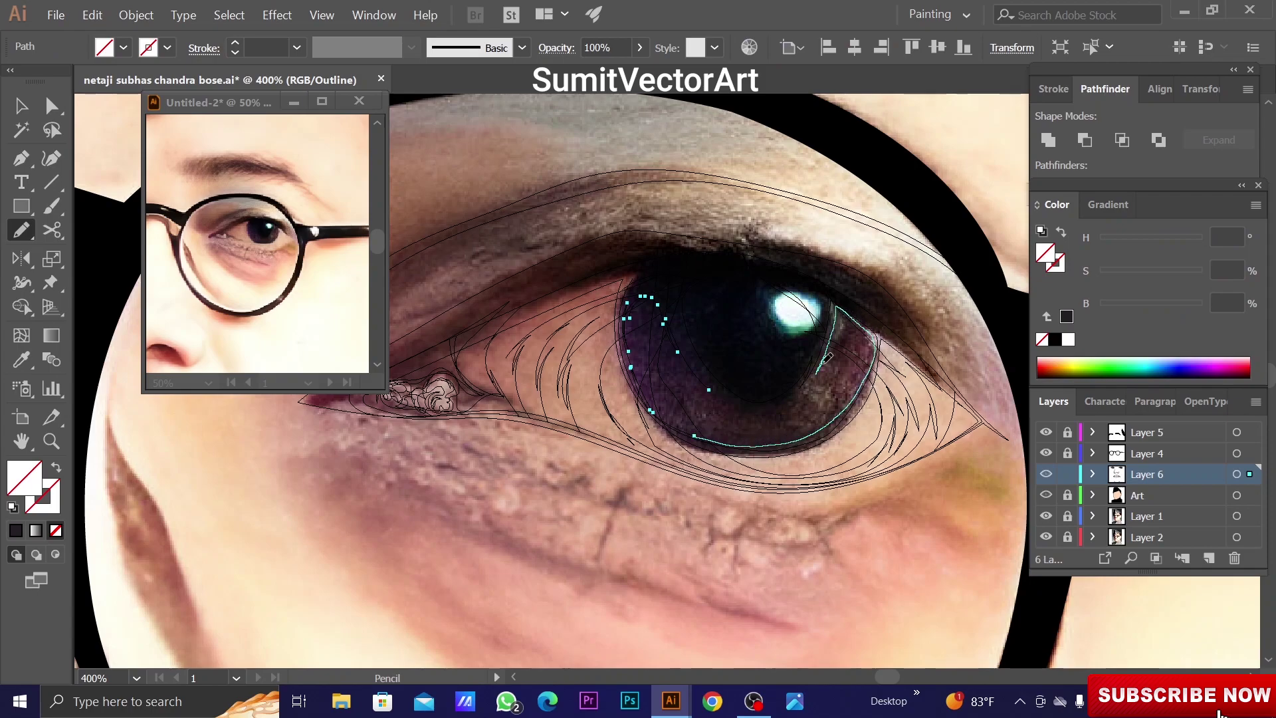
{"action": "left_click_drag", "start_coordinate": [781, 419], "coordinate": [678, 350]}
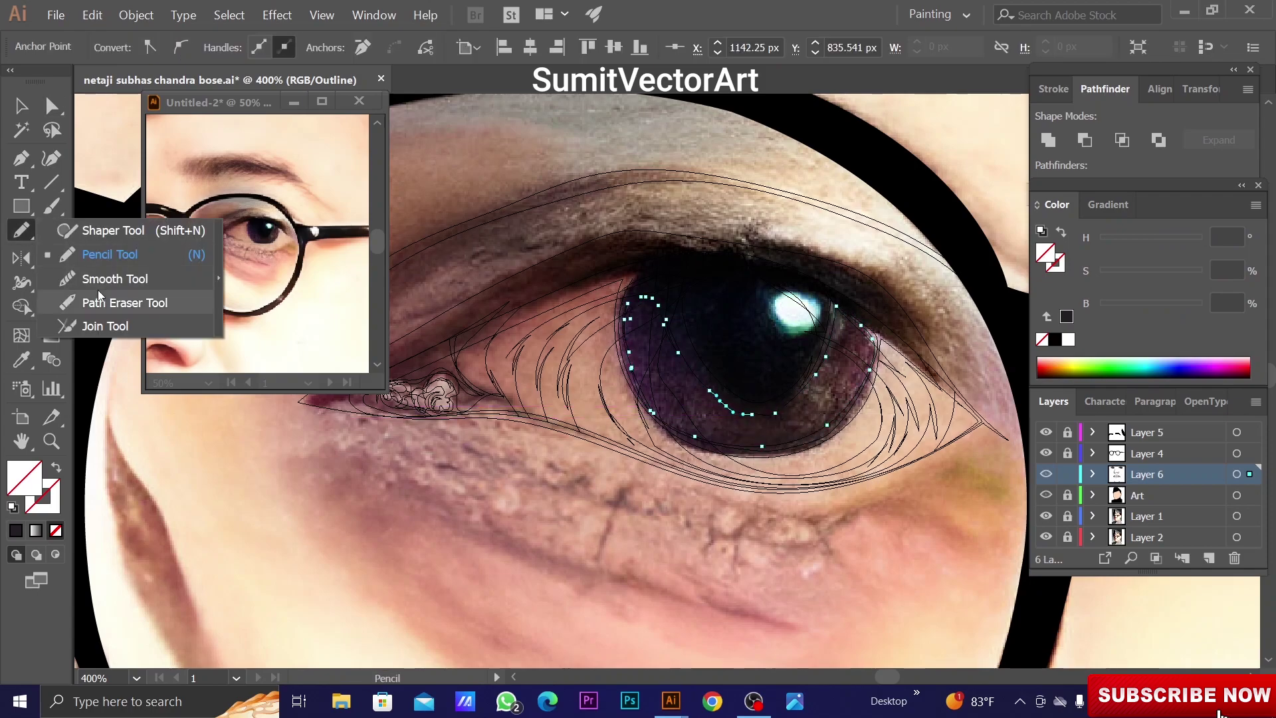
{"action": "left_click_drag", "start_coordinate": [20, 230], "coordinate": [73, 278]}
{"action": "key", "text": "ctrl+y"}
{"action": "key", "text": "i"}
{"action": "left_click_drag", "start_coordinate": [1179, 245], "coordinate": [1129, 306]}
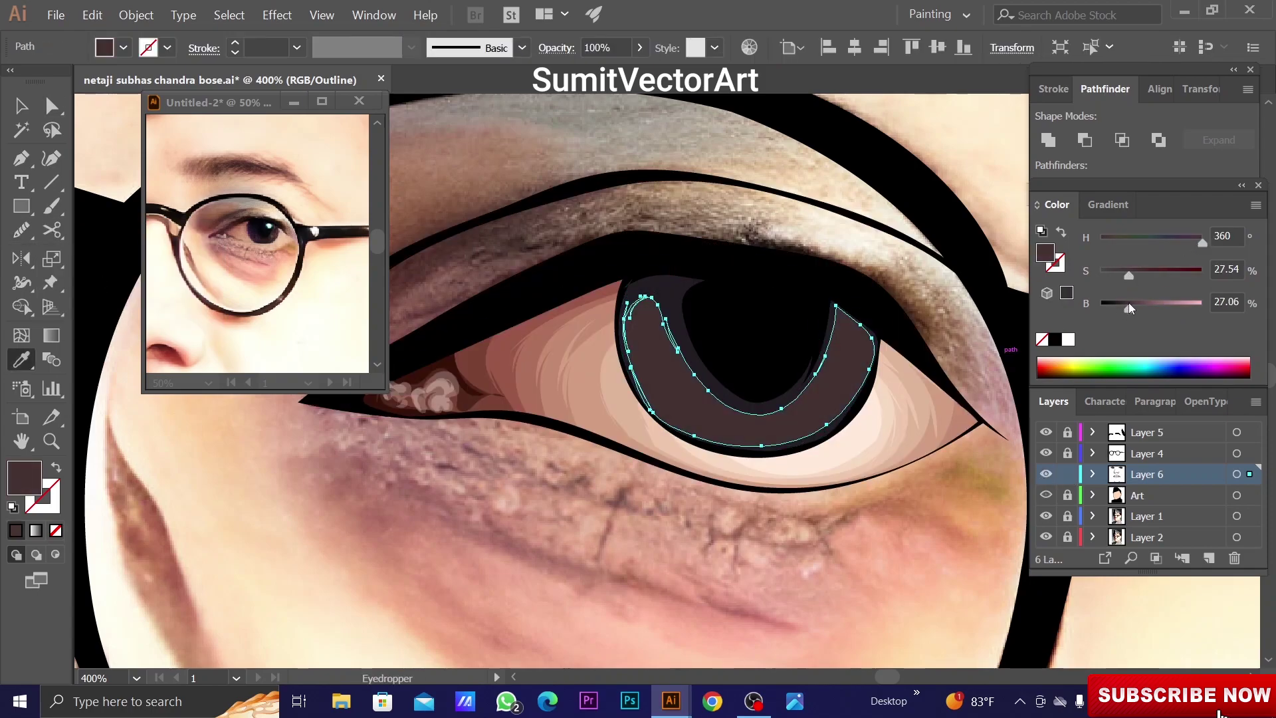
{"action": "key", "text": "ctrl+shift+a"}
{"action": "key", "text": "ctrl+y"}
Sample a reddish mauve from the photo for the iris streaks
{"action": "key", "text": "n"}
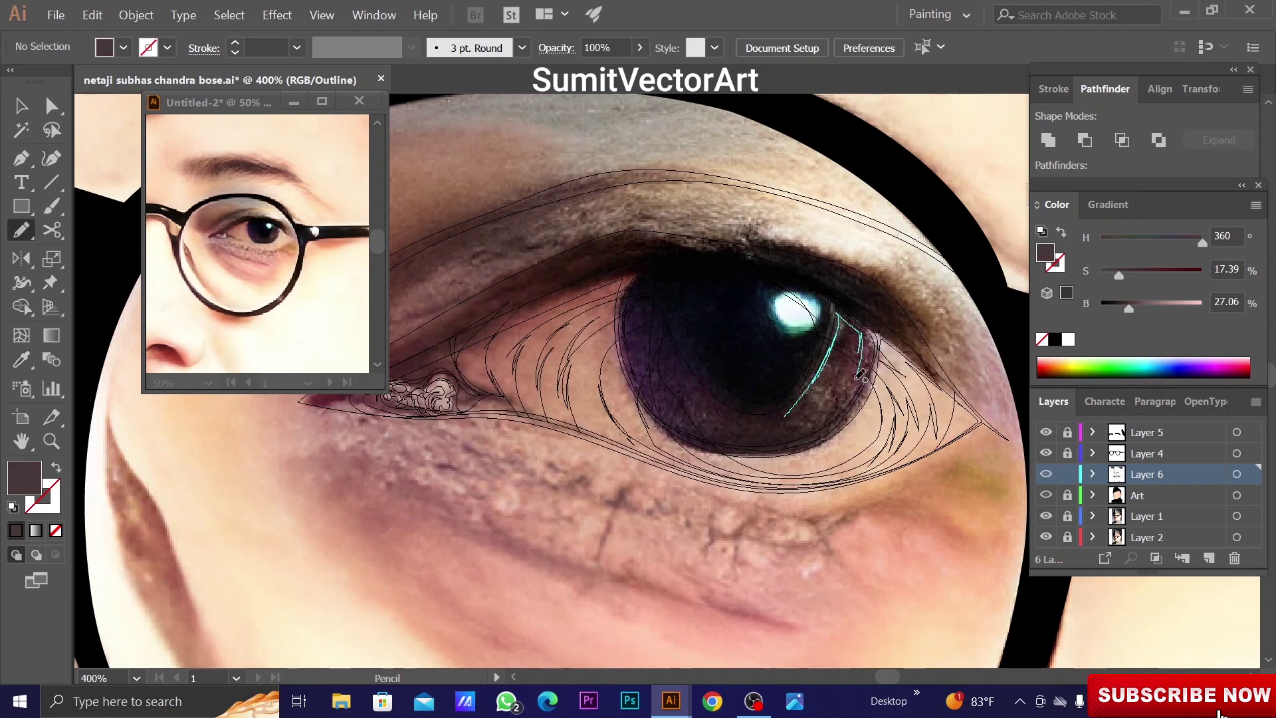
{"action": "key", "text": "ctrl+y"}
{"action": "key", "text": "i"}
{"action": "left_click", "coordinate": [1138, 272]}
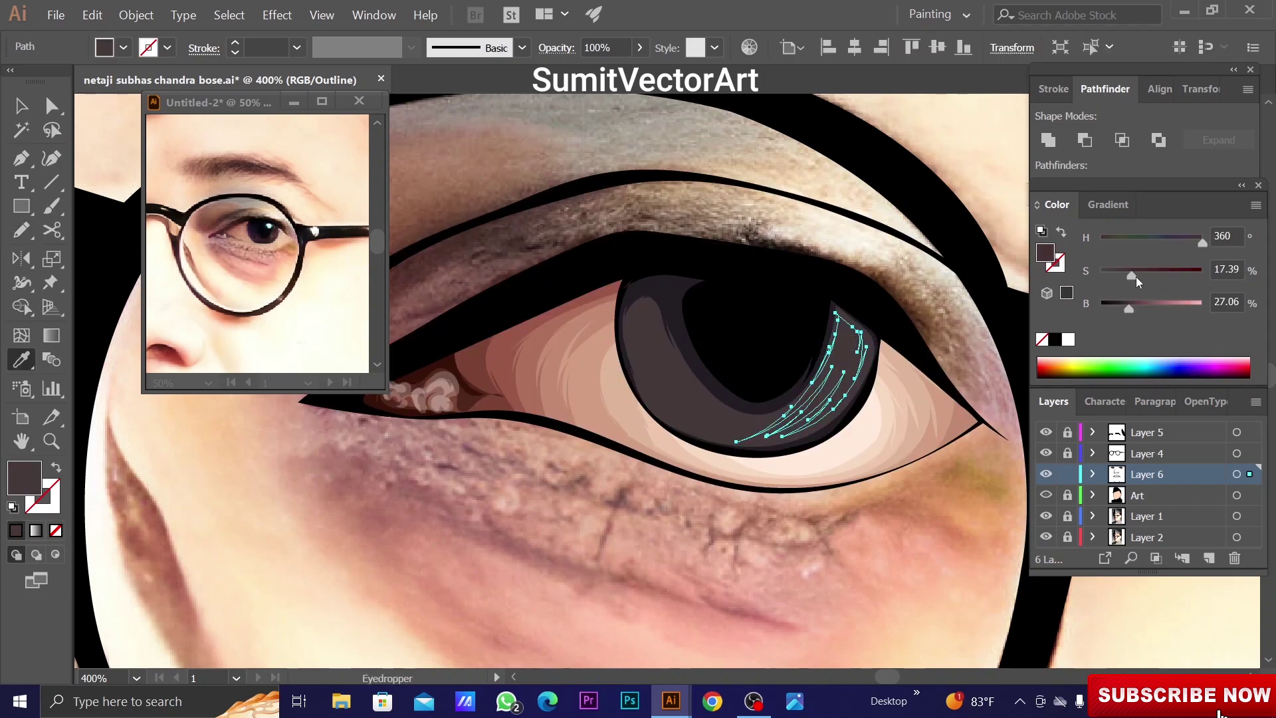
{"action": "left_click", "coordinate": [1137, 304]}
{"action": "key", "text": "ctrl+y"}
Trace another streak across the iris and zoom out to check the face
{"action": "key", "text": "n"}
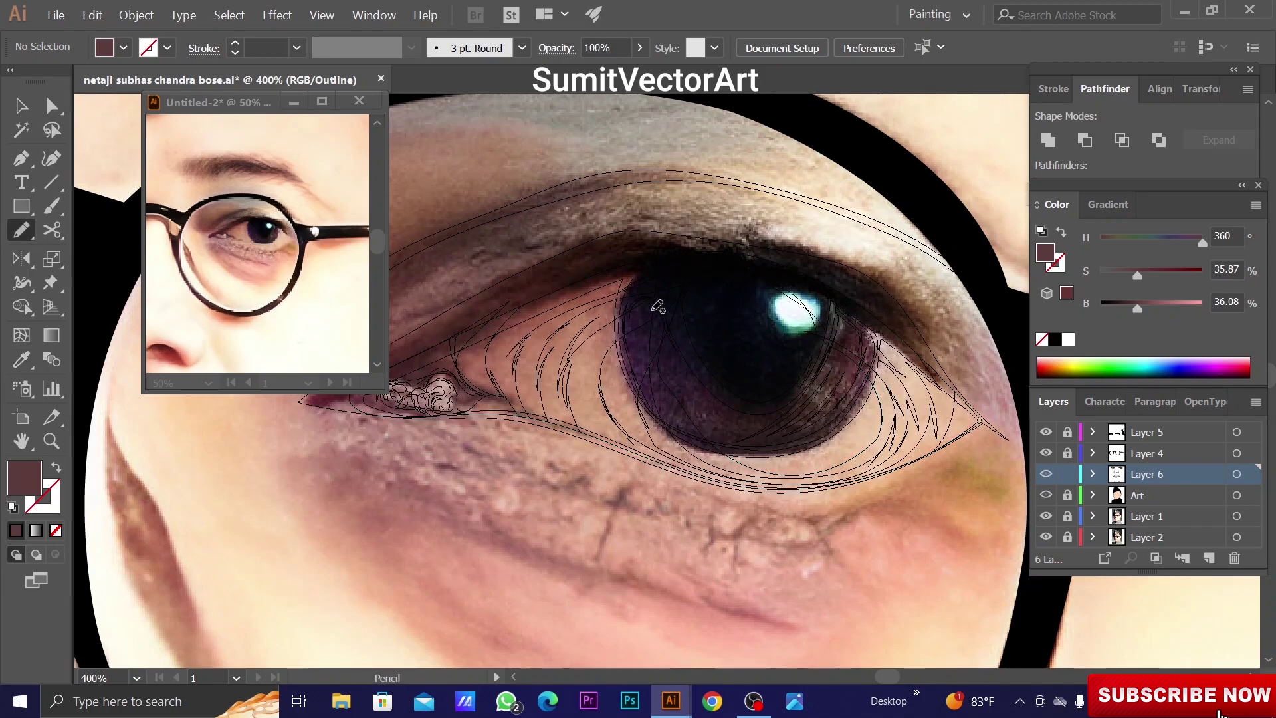
{"action": "left_click_drag", "start_coordinate": [666, 327], "coordinate": [746, 417]}
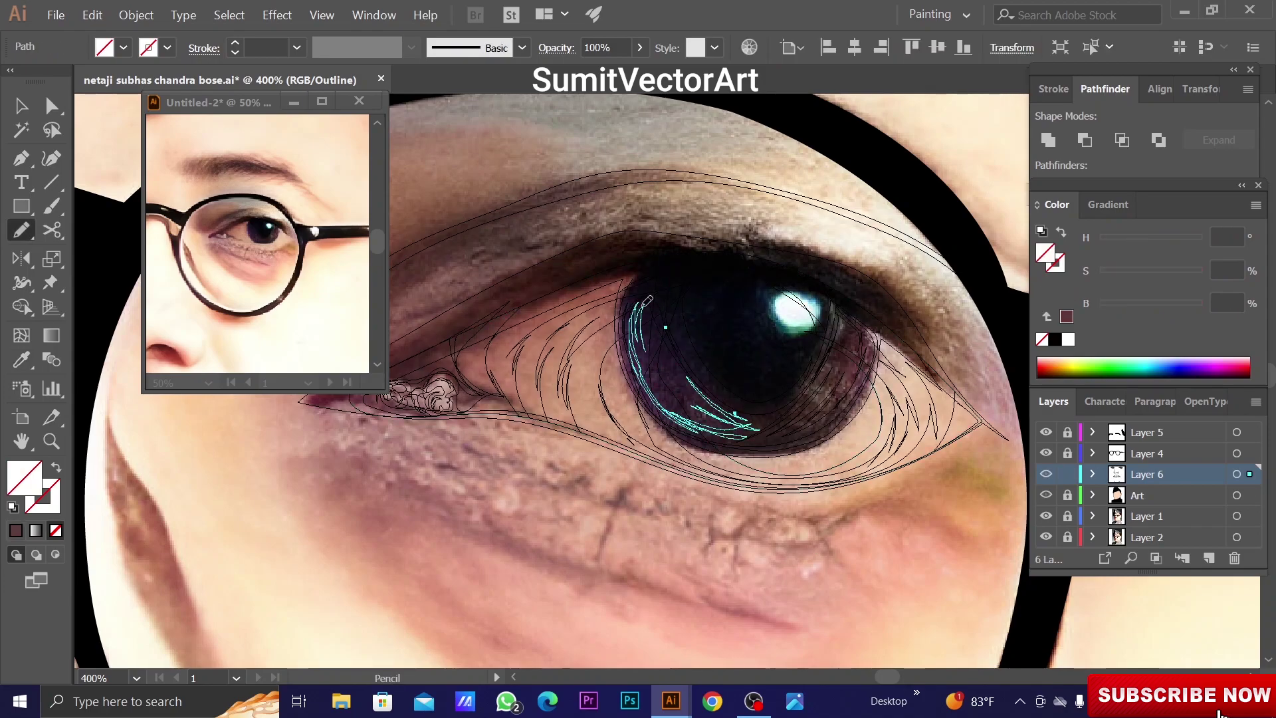
{"action": "key", "text": "ctrl+y"}
{"action": "key", "text": "i"}
{"action": "key", "text": "ctrl+shift+a"}
{"action": "key", "text": "ctrl+minus"}
{"action": "key", "text": "ctrl+minus"}
{"action": "key", "text": "ctrl+minus"}
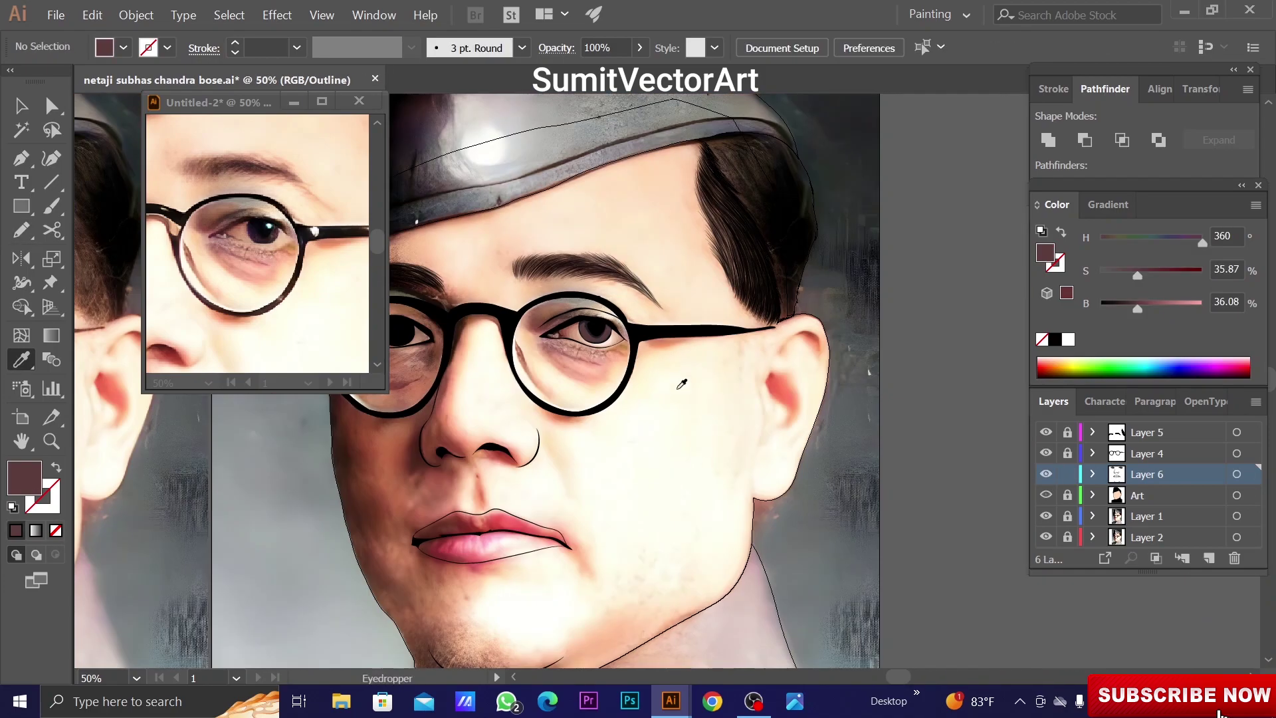
{"action": "key", "text": "ctrl+plus"}
{"action": "key", "text": "ctrl+plus"}
{"action": "key", "text": "ctrl+plus"}
{"action": "key", "text": "ctrl+plus"}
{"action": "key", "text": "ctrl+plus"}
Trace the catchlight and reflection arc in 30% opacity white, then preview
{"action": "key", "text": "ctrl+y"}
{"action": "key", "text": "n"}
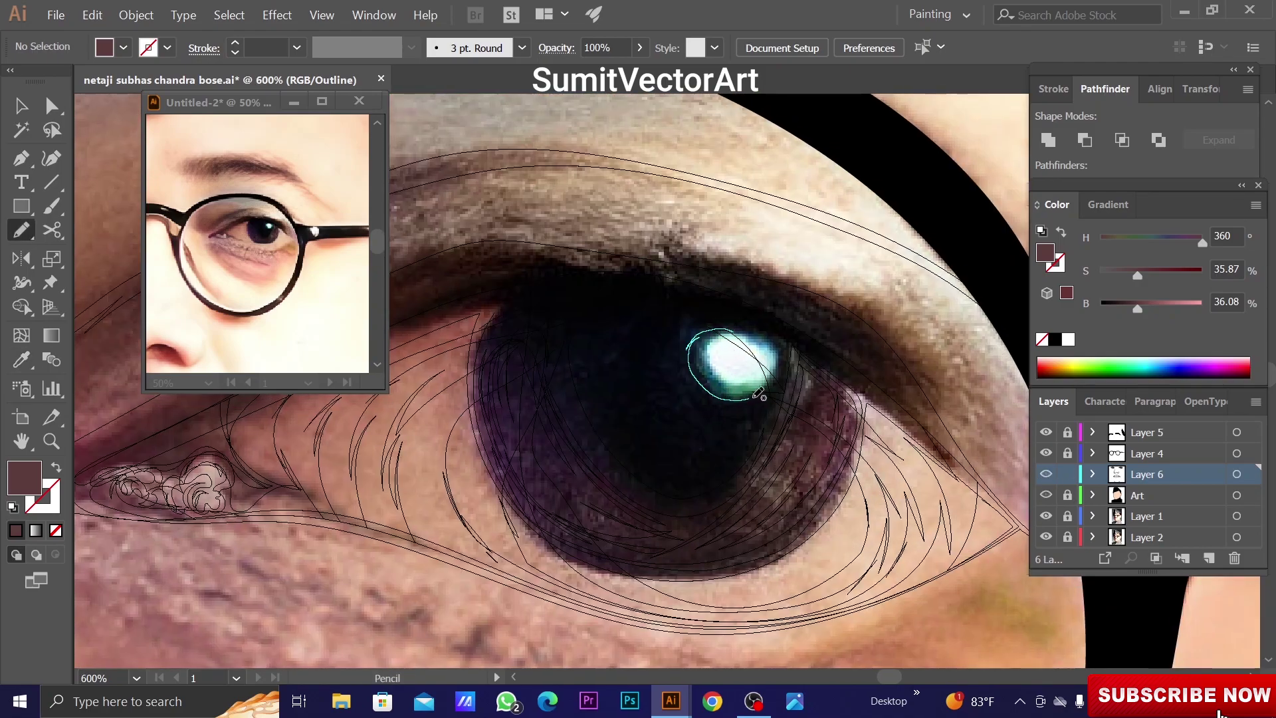
{"action": "left_click_drag", "start_coordinate": [759, 393], "coordinate": [731, 399]}
{"action": "left_click_drag", "start_coordinate": [698, 342], "coordinate": [728, 394]}
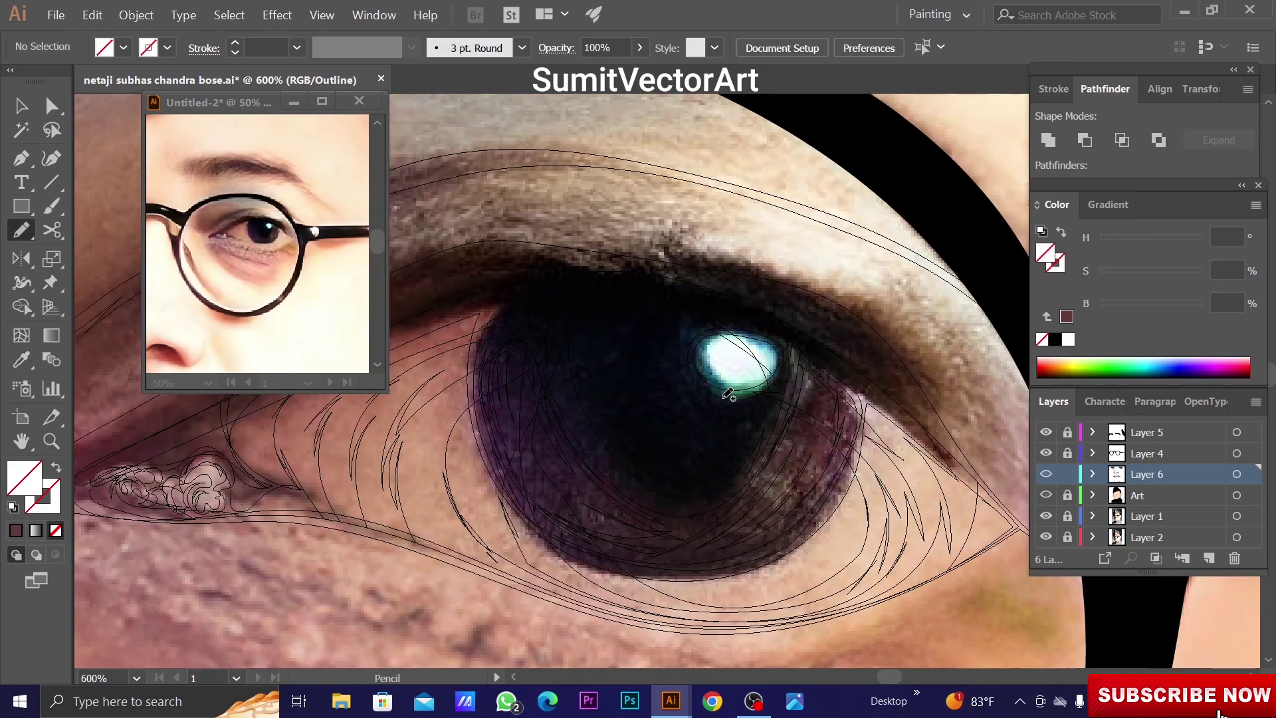
{"action": "key", "text": "ctrl+a"}
{"action": "key", "text": "ctrl+y"}
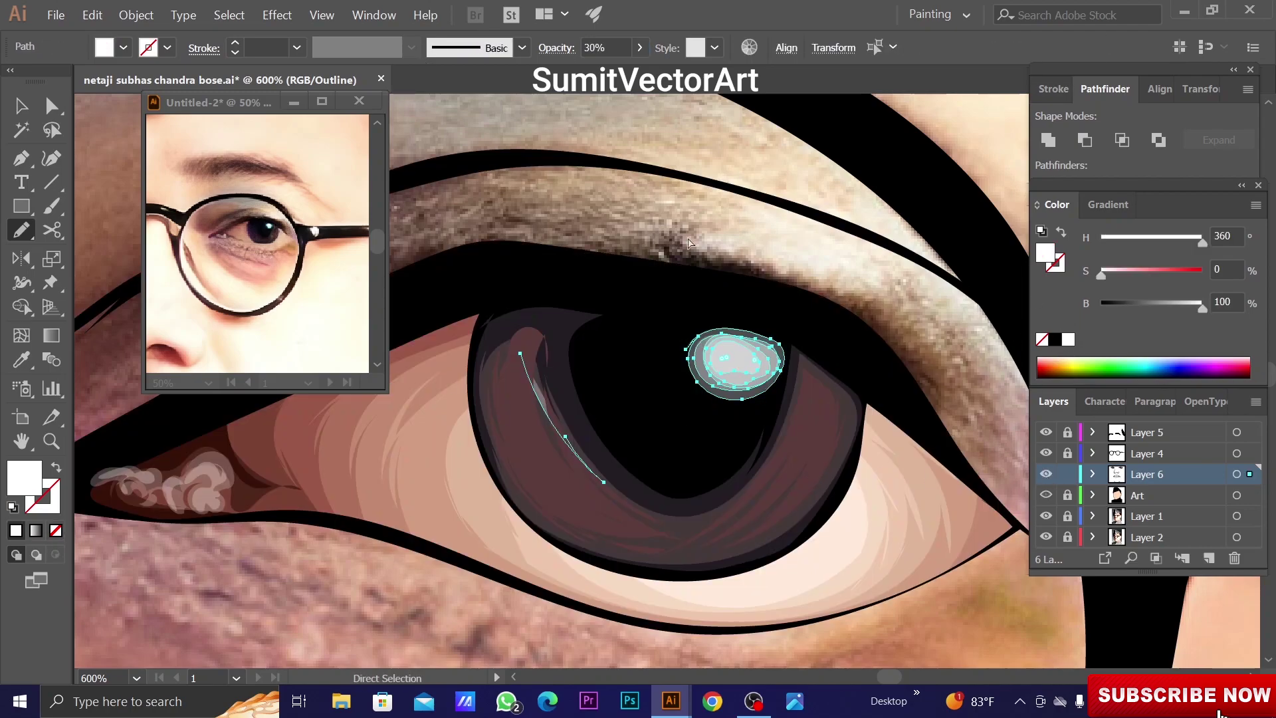
{"action": "key", "text": "ctrl+shift+a"}
{"action": "scroll", "coordinate": [645, 414], "scroll_direction": "down", "scroll_amount": 8}
Hide the Art layer to reveal the photo and zoom in on the left-lens eye
{"action": "scroll", "coordinate": [645, 414], "scroll_direction": "down", "scroll_amount": 1}
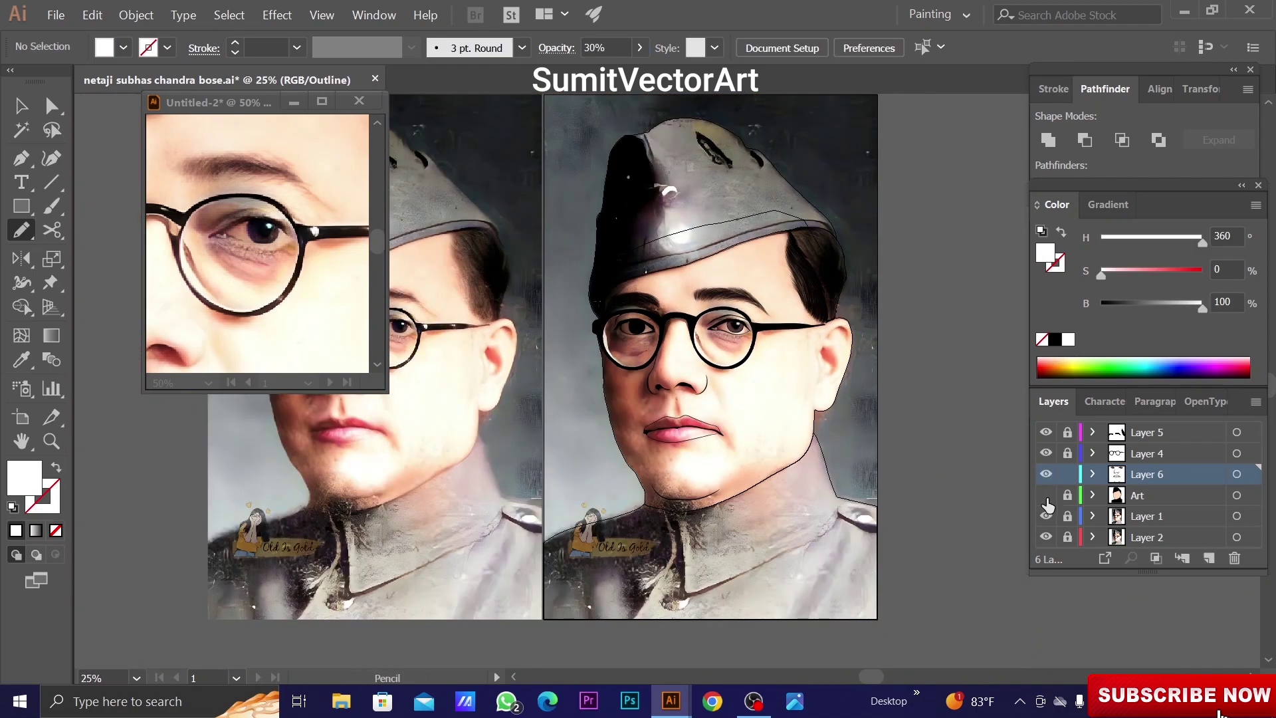
{"action": "key", "text": "ctrl+y"}
{"action": "left_click", "coordinate": [1047, 495]}
{"action": "scroll", "coordinate": [635, 326], "scroll_direction": "up", "scroll_amount": 3}
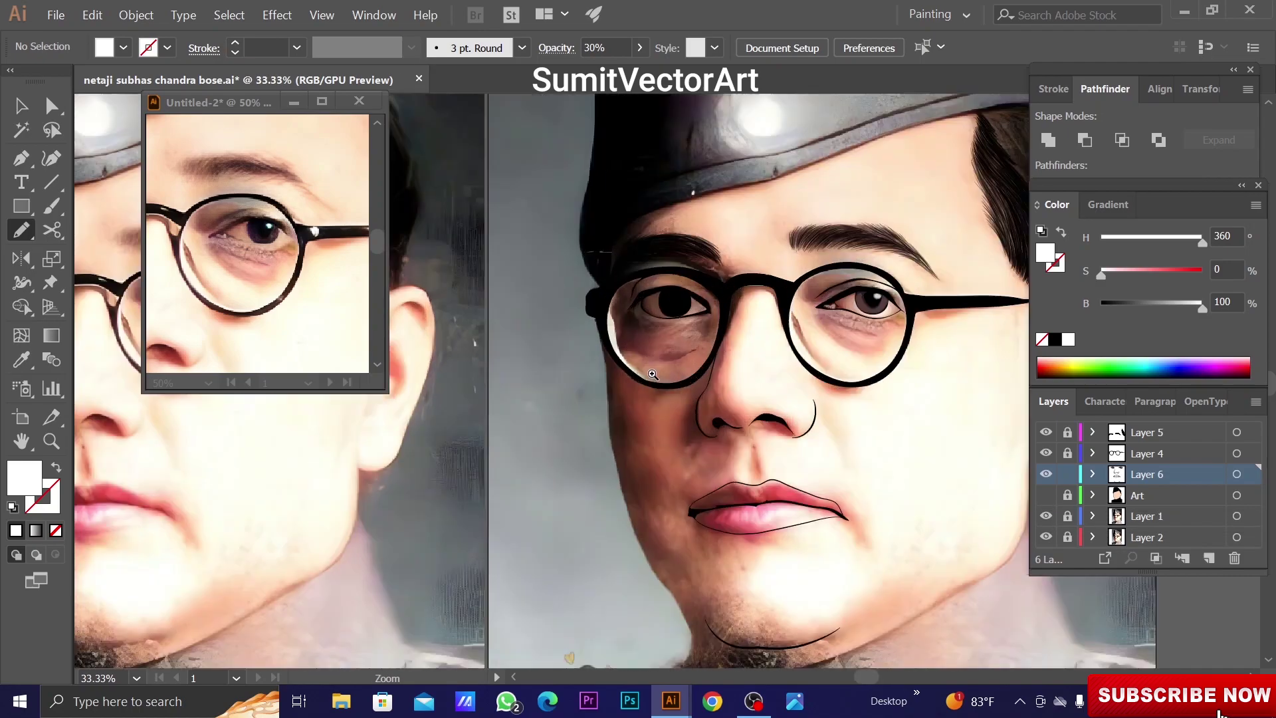
{"action": "scroll", "coordinate": [635, 325], "scroll_direction": "up", "scroll_amount": 2}
{"action": "key", "text": "ctrl+a"}
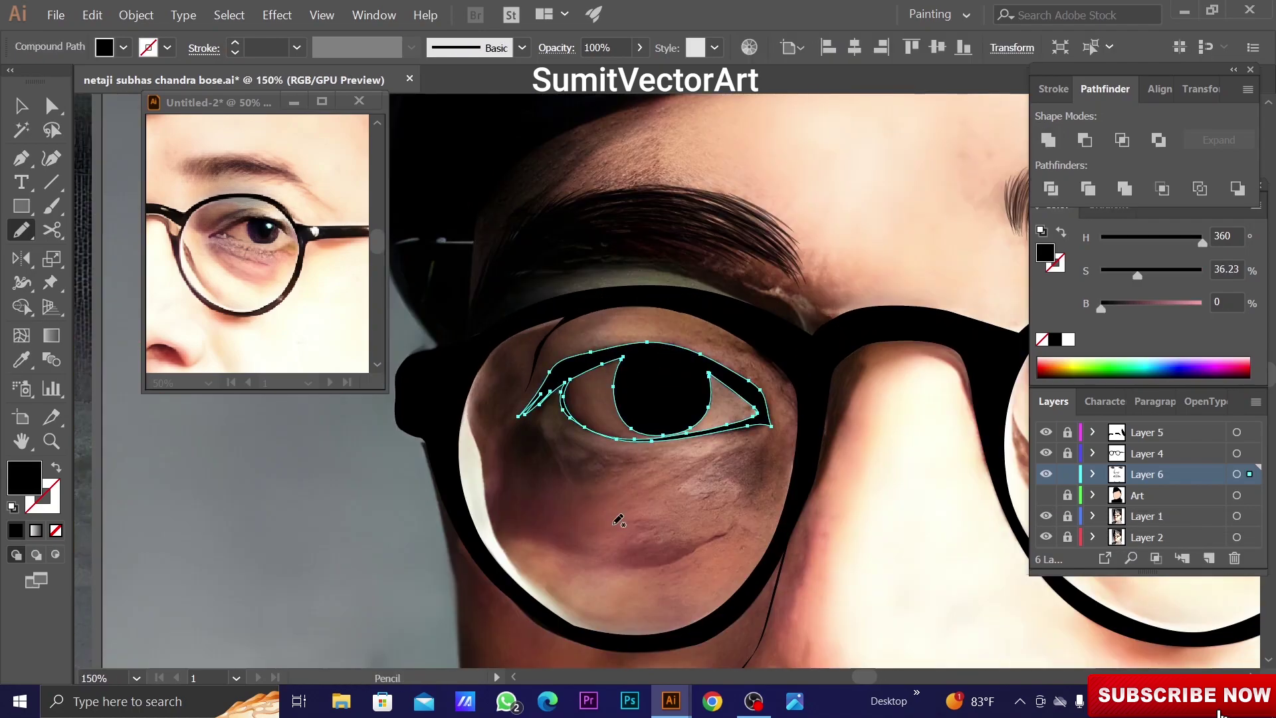
{"action": "scroll", "coordinate": [638, 438], "scroll_direction": "up", "scroll_amount": 2}
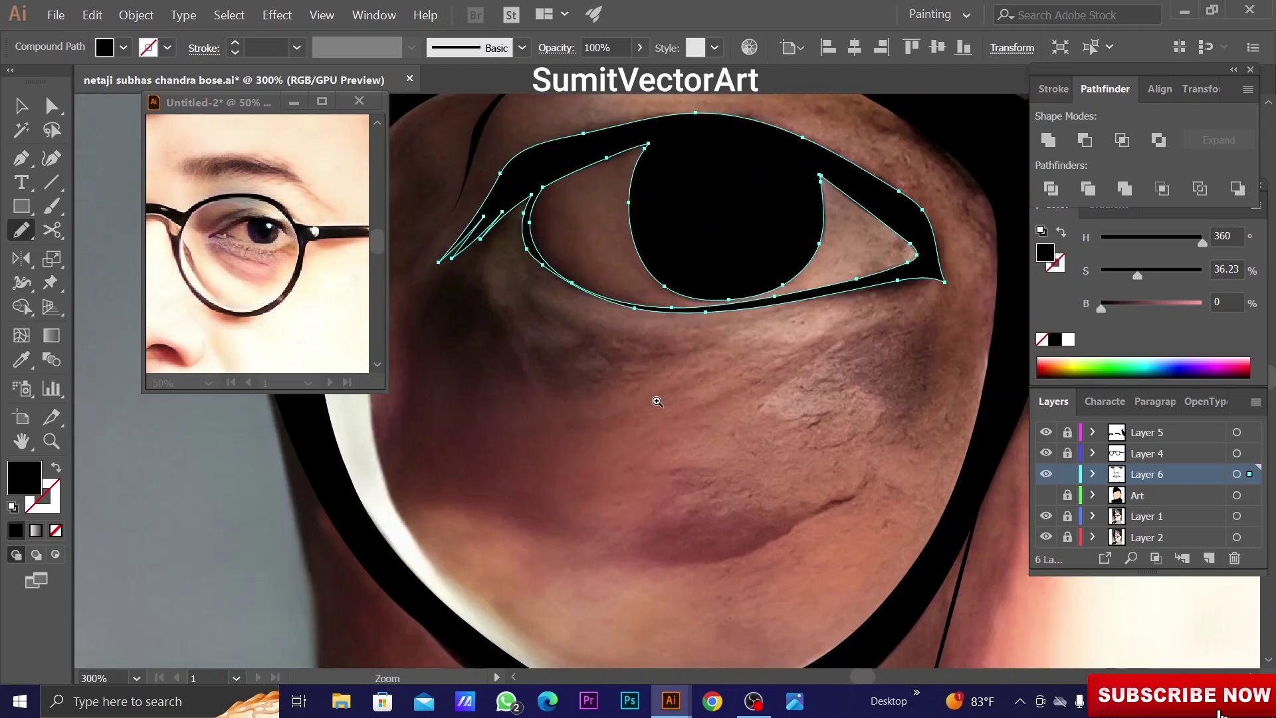
Fill the eye-white shape with a pale skin tone sampled by the Eyedropper
{"action": "right_click", "coordinate": [685, 293]}
{"action": "key", "text": "ctrl+shift+a"}
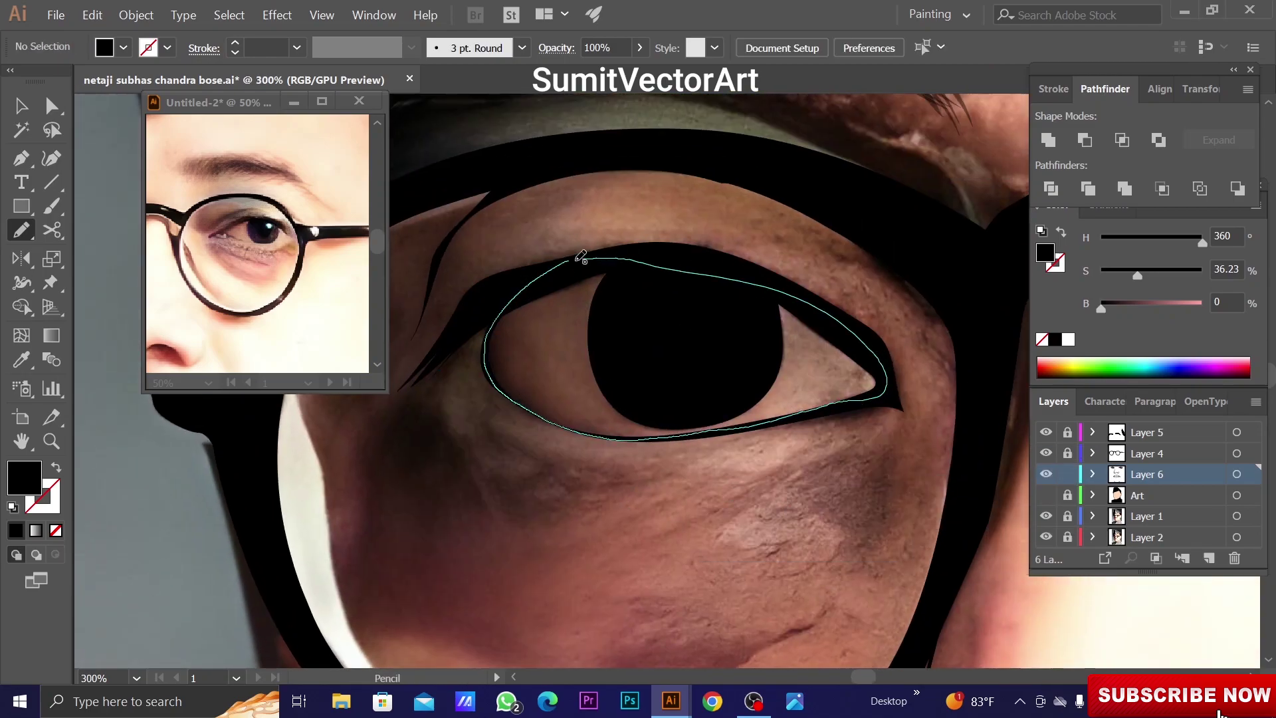
{"action": "scroll", "coordinate": [582, 257], "scroll_direction": "down", "scroll_amount": 4}
{"action": "key", "text": "i"}
{"action": "left_click", "coordinate": [673, 401]}
{"action": "scroll", "coordinate": [594, 422], "scroll_direction": "up", "scroll_amount": 1}
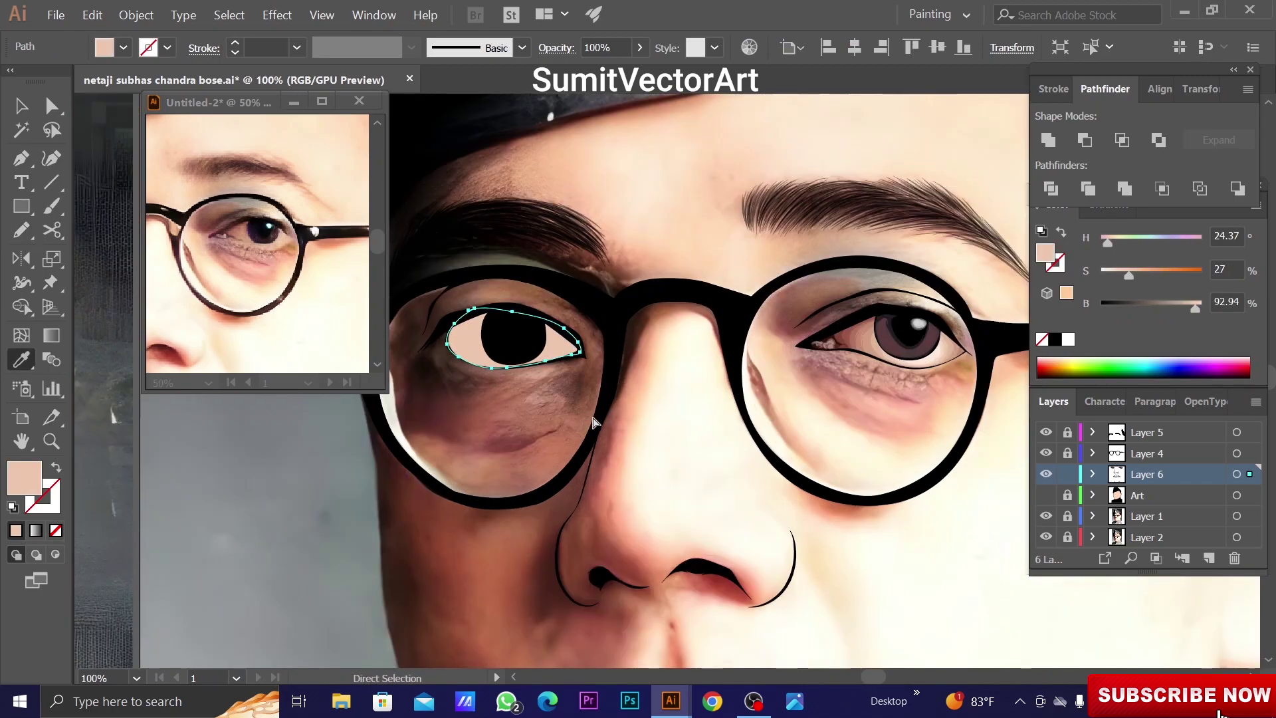
{"action": "key", "text": "ctrl+shift+a"}
{"action": "scroll", "coordinate": [593, 421], "scroll_direction": "up", "scroll_amount": 1}
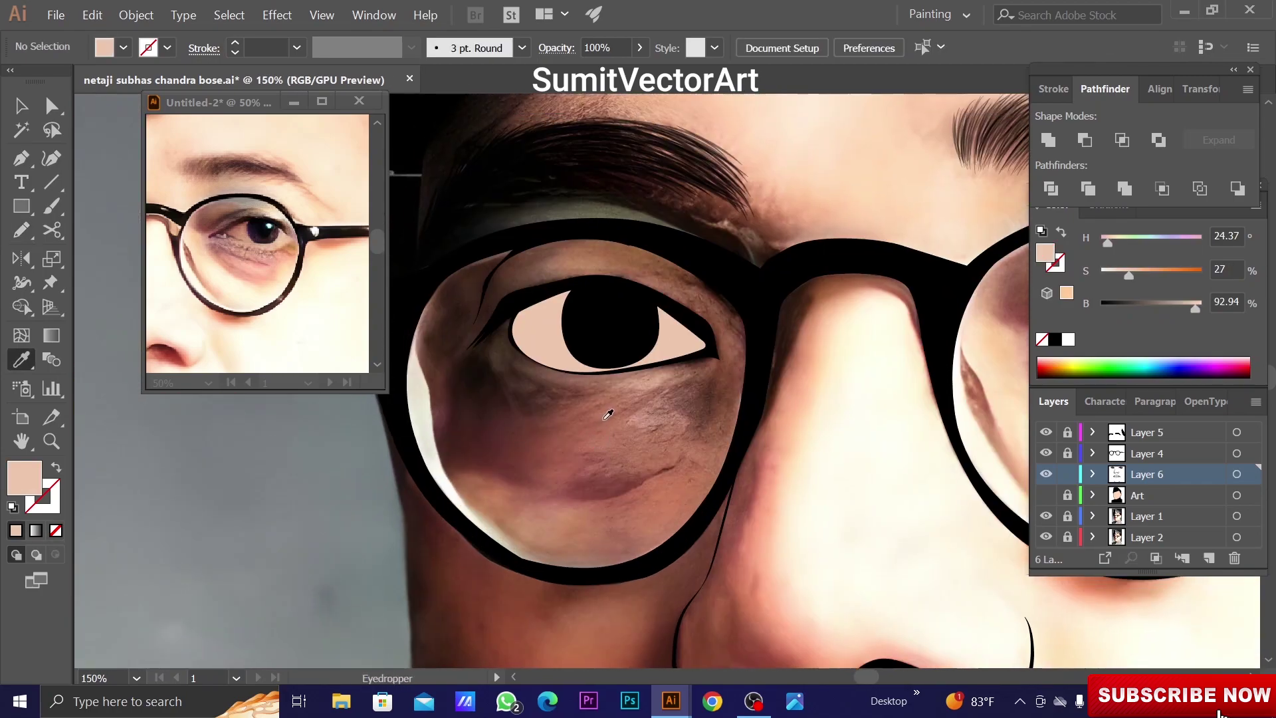
Draw a shading shape near the eye's inner corner and sample a skin tone for it
{"action": "key", "text": "v"}
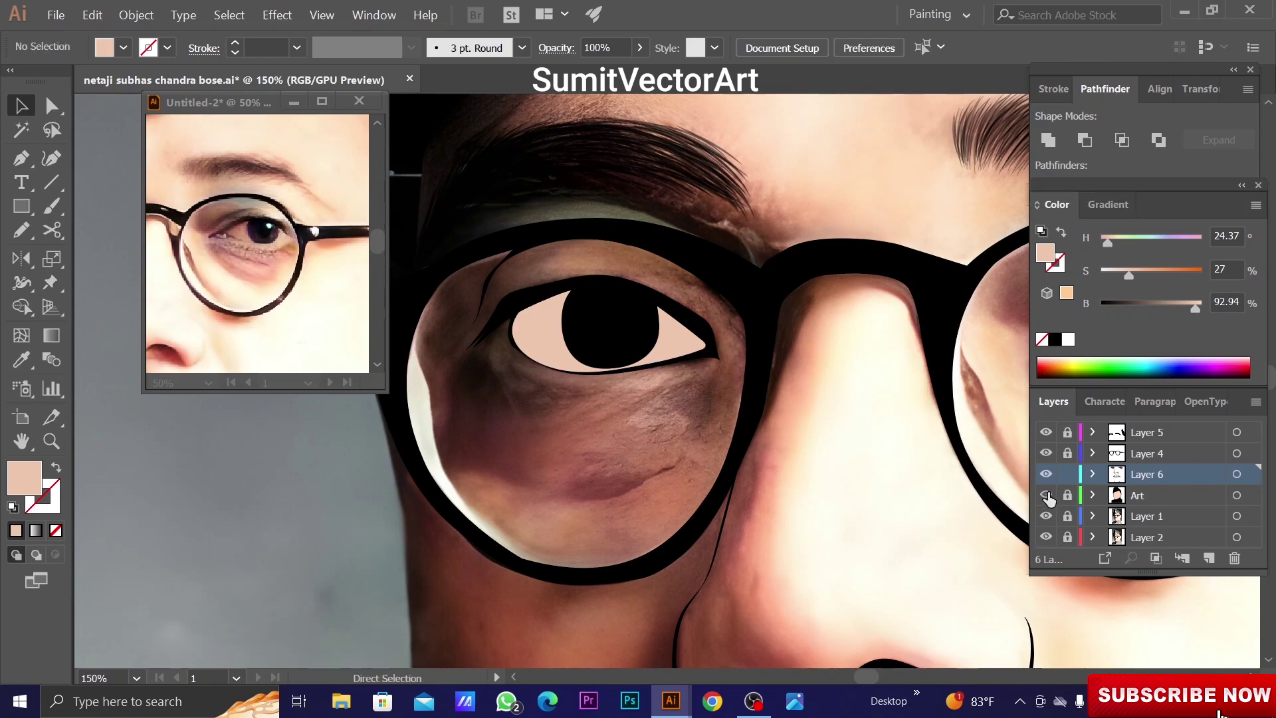
{"action": "key", "text": "ctrl+y"}
{"action": "scroll", "coordinate": [679, 423], "scroll_direction": "up", "scroll_amount": 1}
{"action": "scroll", "coordinate": [680, 423], "scroll_direction": "up", "scroll_amount": 1}
{"action": "key", "text": "n"}
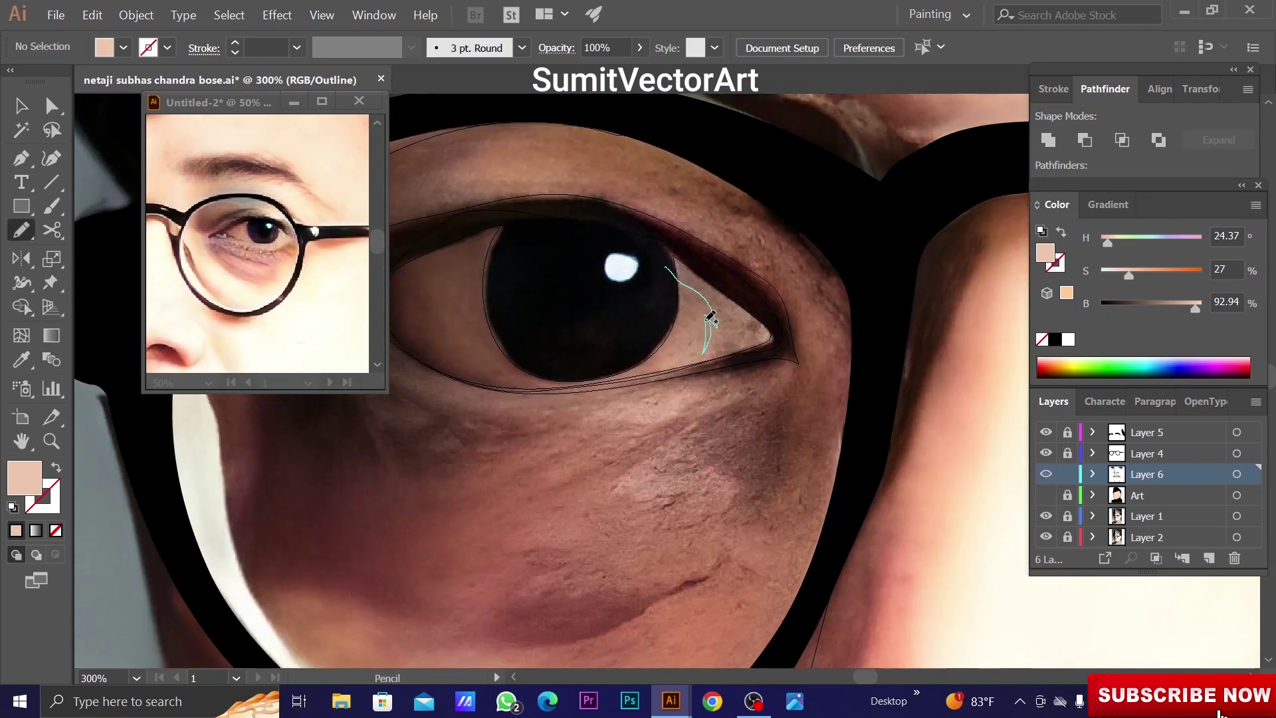
{"action": "left_click_drag", "start_coordinate": [710, 318], "coordinate": [667, 361]}
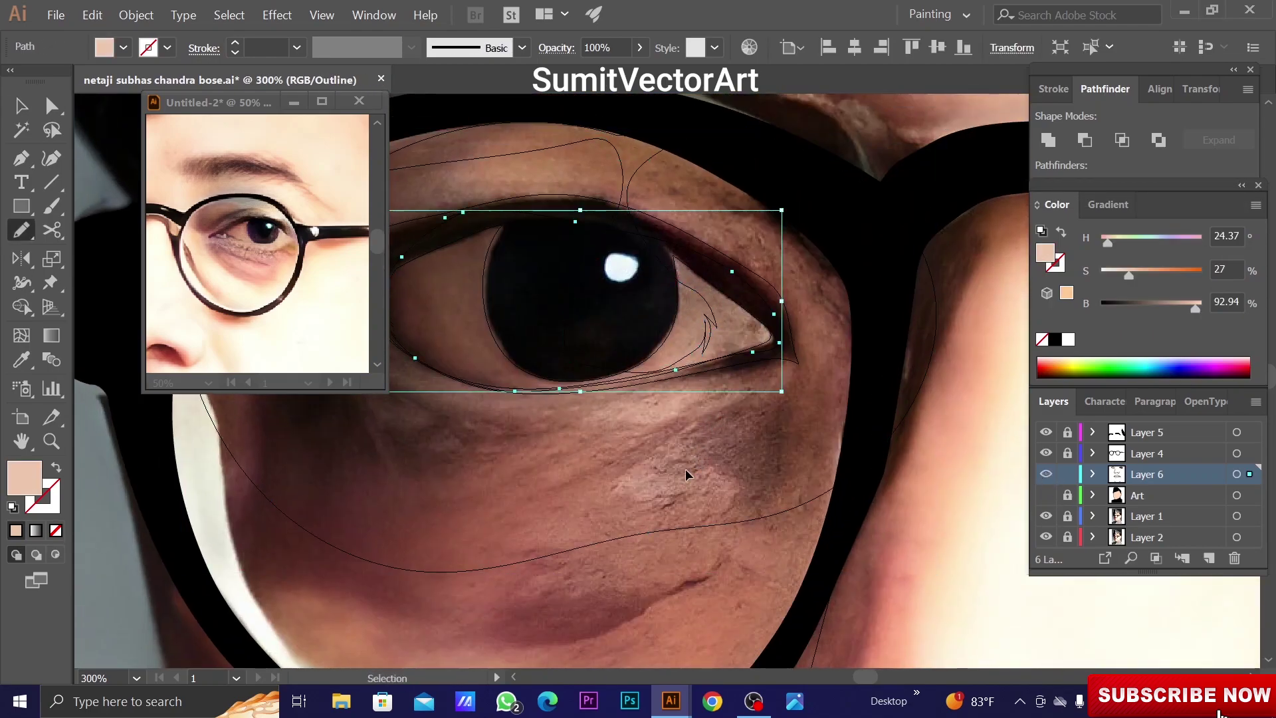
{"action": "key", "text": "i"}
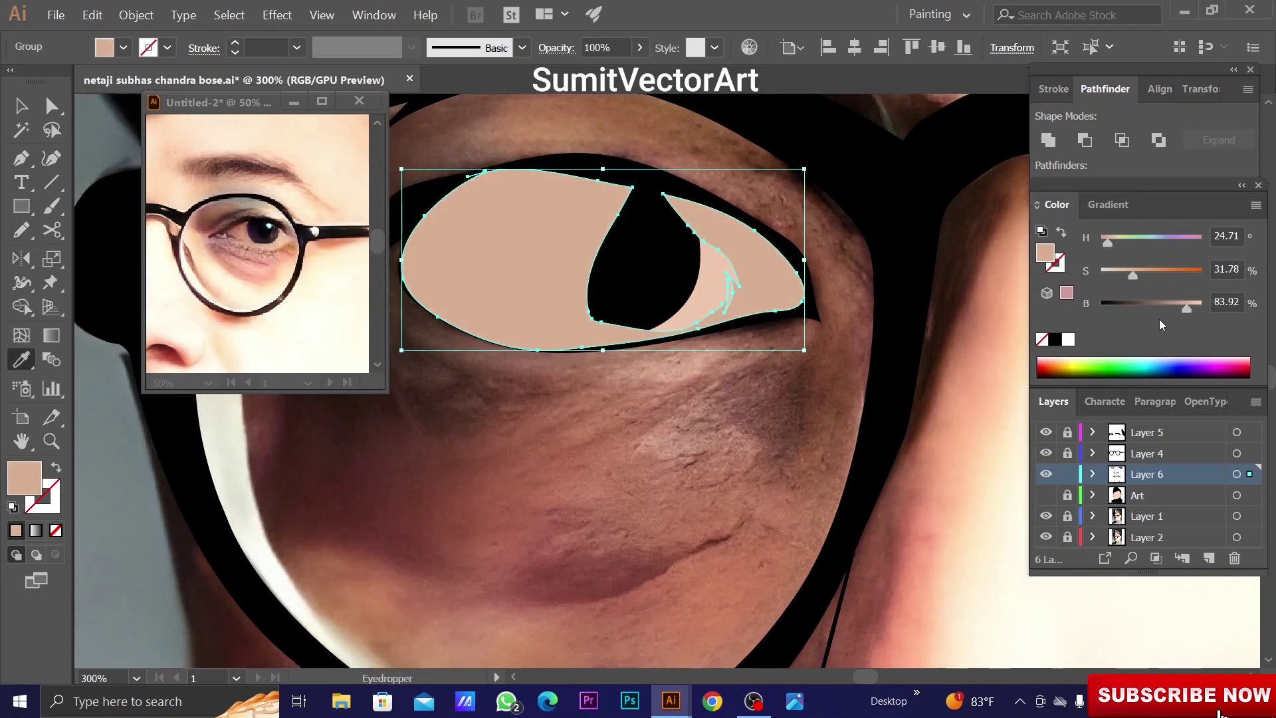
{"action": "key", "text": "ctrl+shift+a"}
{"action": "left_click", "coordinate": [1046, 474], "text": "ctrl"}
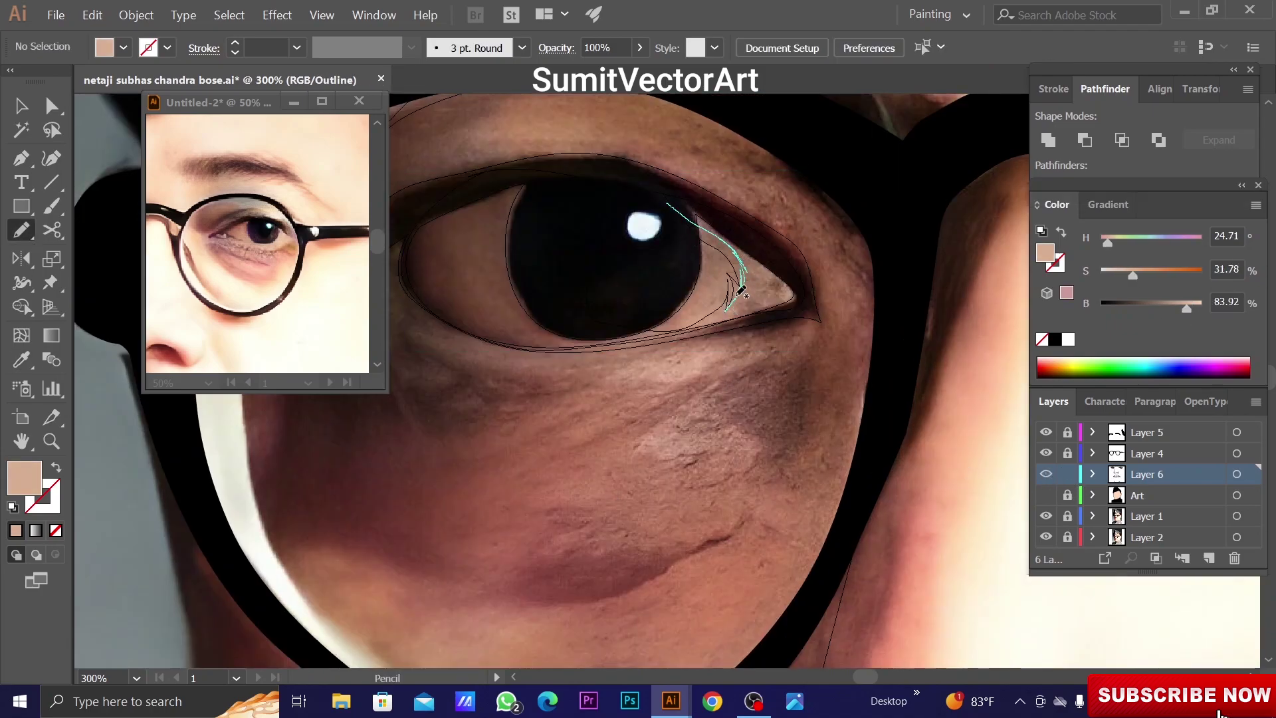
Give the shading a darker rose-brown skin tone and redraw its edge
{"action": "left_click_drag", "start_coordinate": [561, 307], "coordinate": [558, 314]}
{"action": "key", "text": "ctrl+y"}
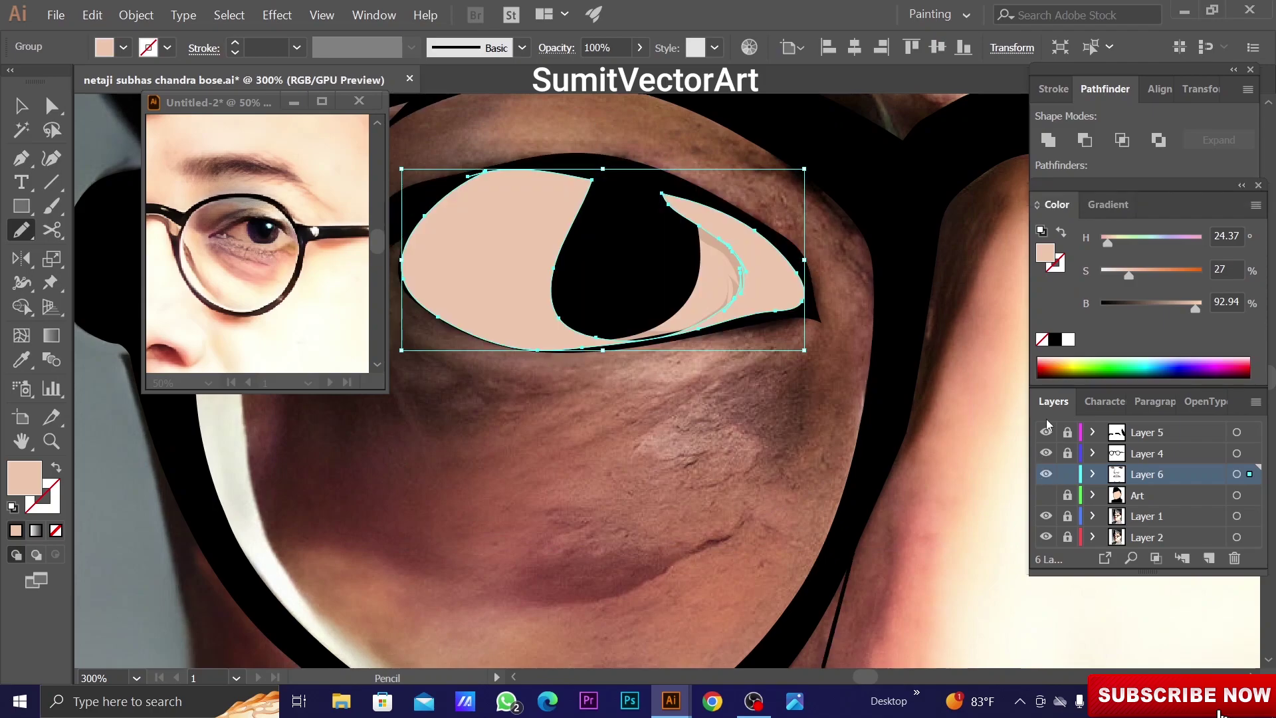
{"action": "key", "text": "i"}
{"action": "left_click", "coordinate": [713, 244]}
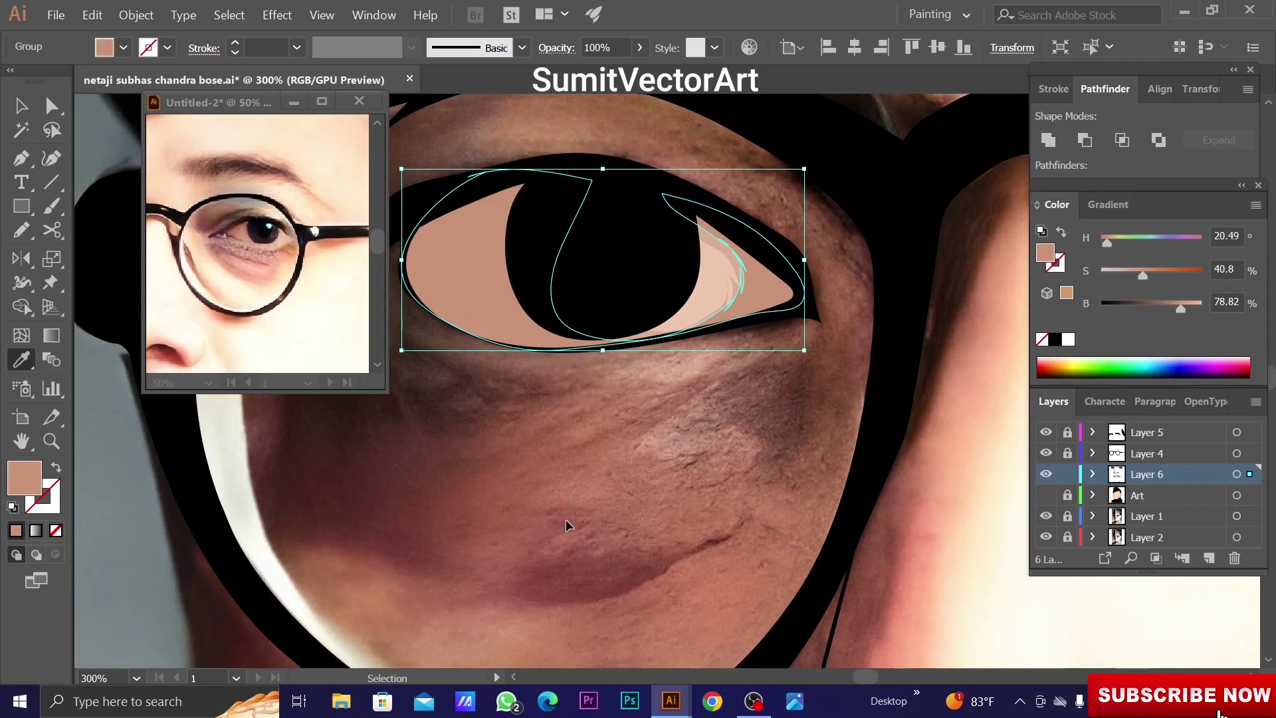
{"action": "key", "text": "ctrl+shift+a"}
{"action": "key", "text": "ctrl+y"}
{"action": "key", "text": "n"}
{"action": "left_click_drag", "start_coordinate": [530, 324], "coordinate": [529, 327]}
{"action": "key", "text": "ctrl+y"}
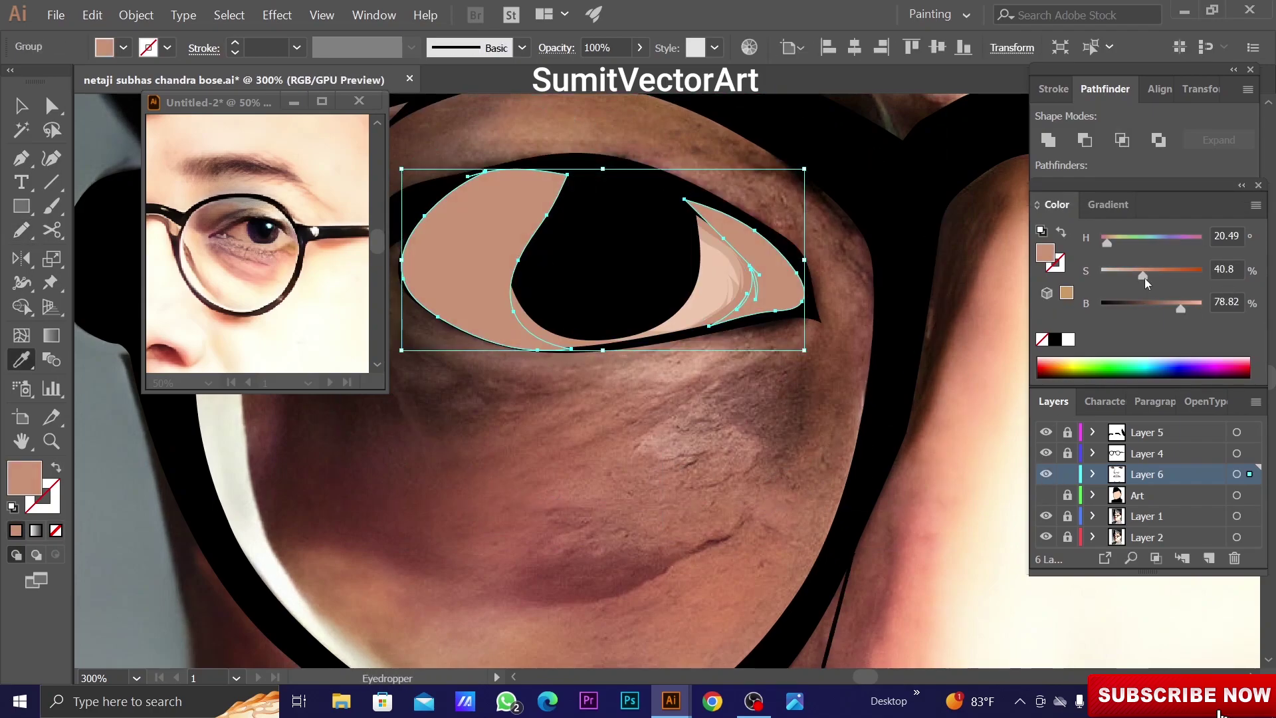
{"action": "key", "text": "i"}
{"action": "key", "text": "ctrl+y"}
Refine the corner shading and draw a crescent along the iris's left edge
{"action": "key", "text": "n"}
{"action": "left_click_drag", "start_coordinate": [668, 312], "coordinate": [682, 408]}
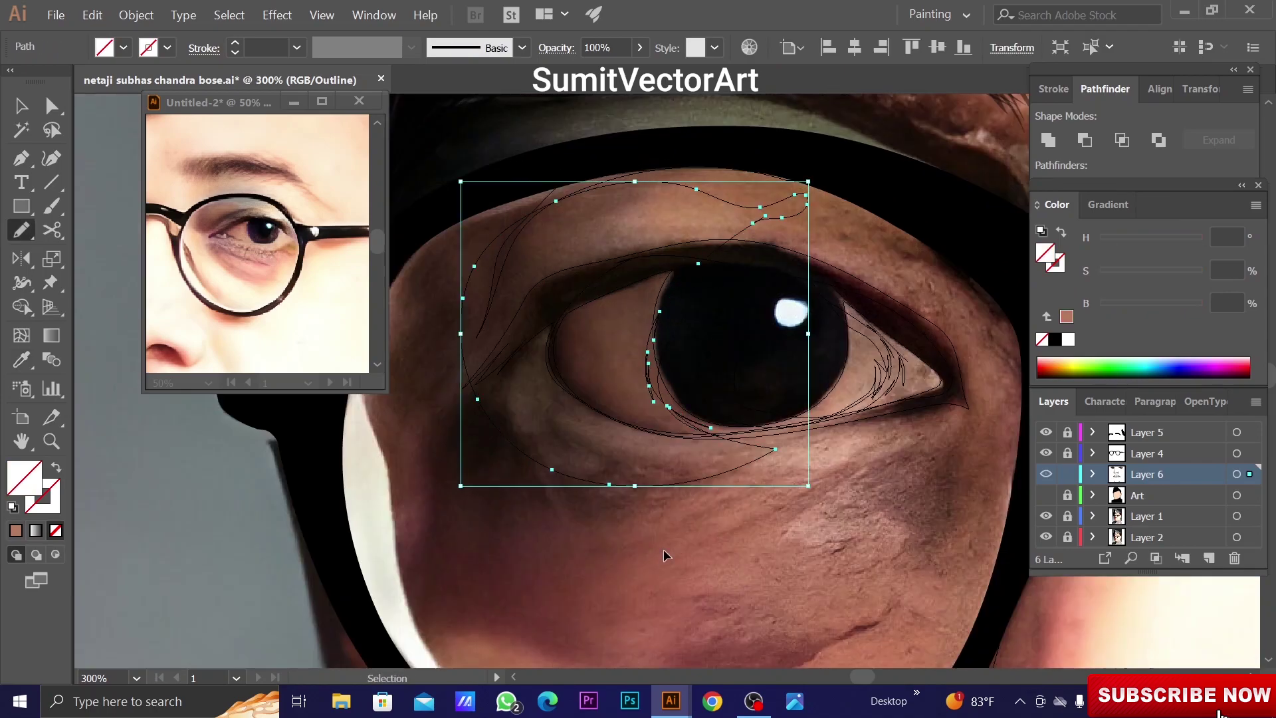
{"action": "key", "text": "ctrl+y"}
{"action": "key", "text": "i"}
{"action": "key", "text": "ctrl+y"}
{"action": "left_click_drag", "start_coordinate": [754, 199], "coordinate": [675, 180]}
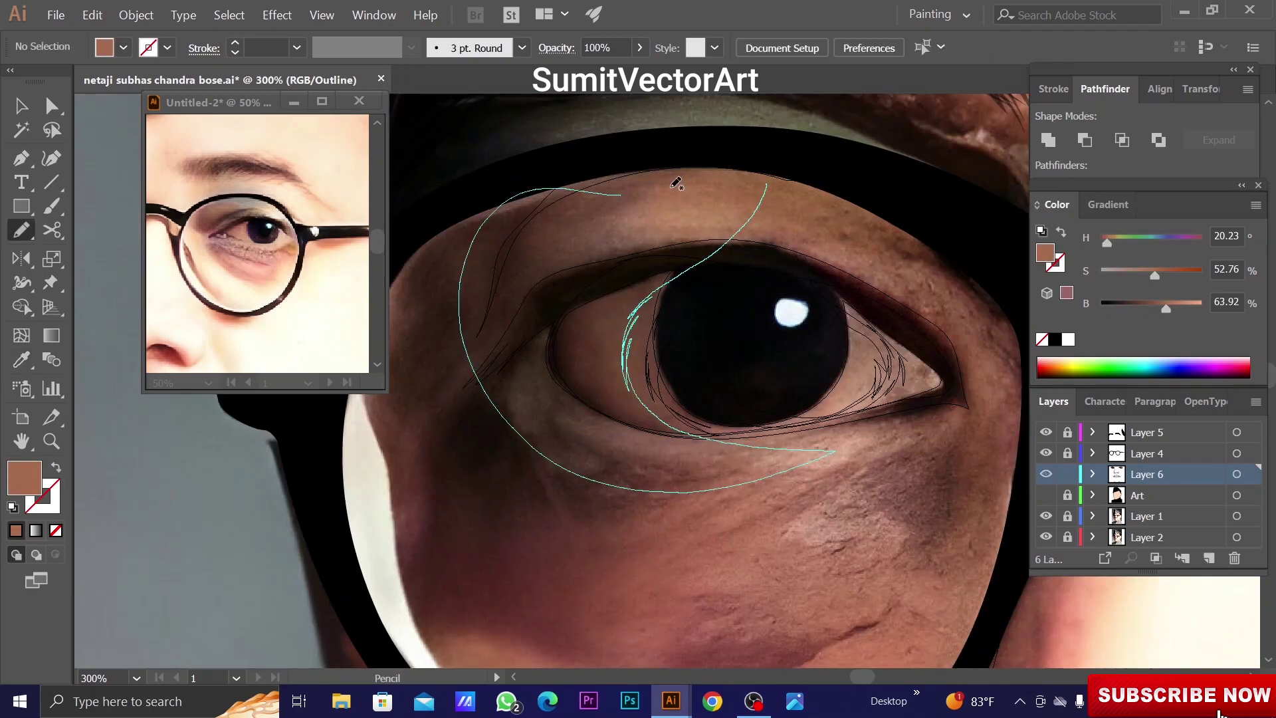
{"action": "key", "text": "ctrl+y"}
Add a brown crescent beside the iris and a narrower crescent inside it
{"action": "key", "text": "ctrl+y"}
{"action": "key", "text": "n"}
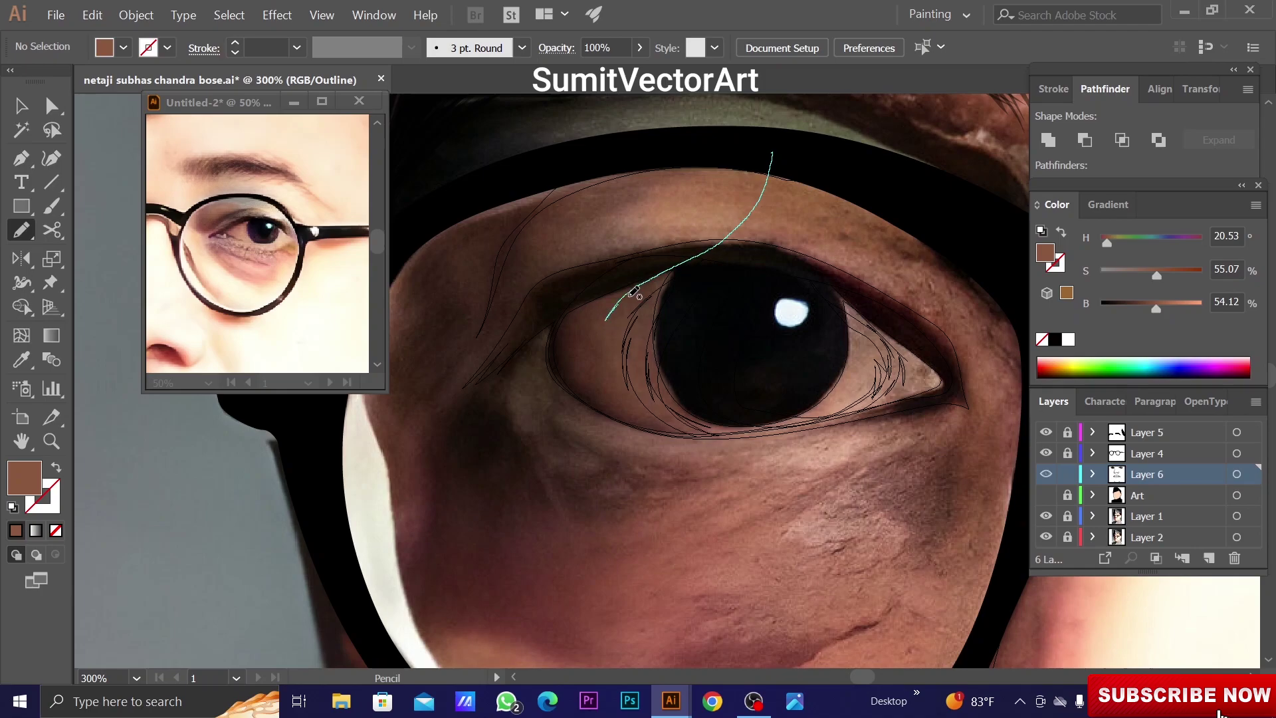
{"action": "left_click_drag", "start_coordinate": [769, 185], "coordinate": [613, 286]}
{"action": "key", "text": "ctrl+y"}
{"action": "key", "text": "ctrl+z"}
{"action": "key", "text": "i"}
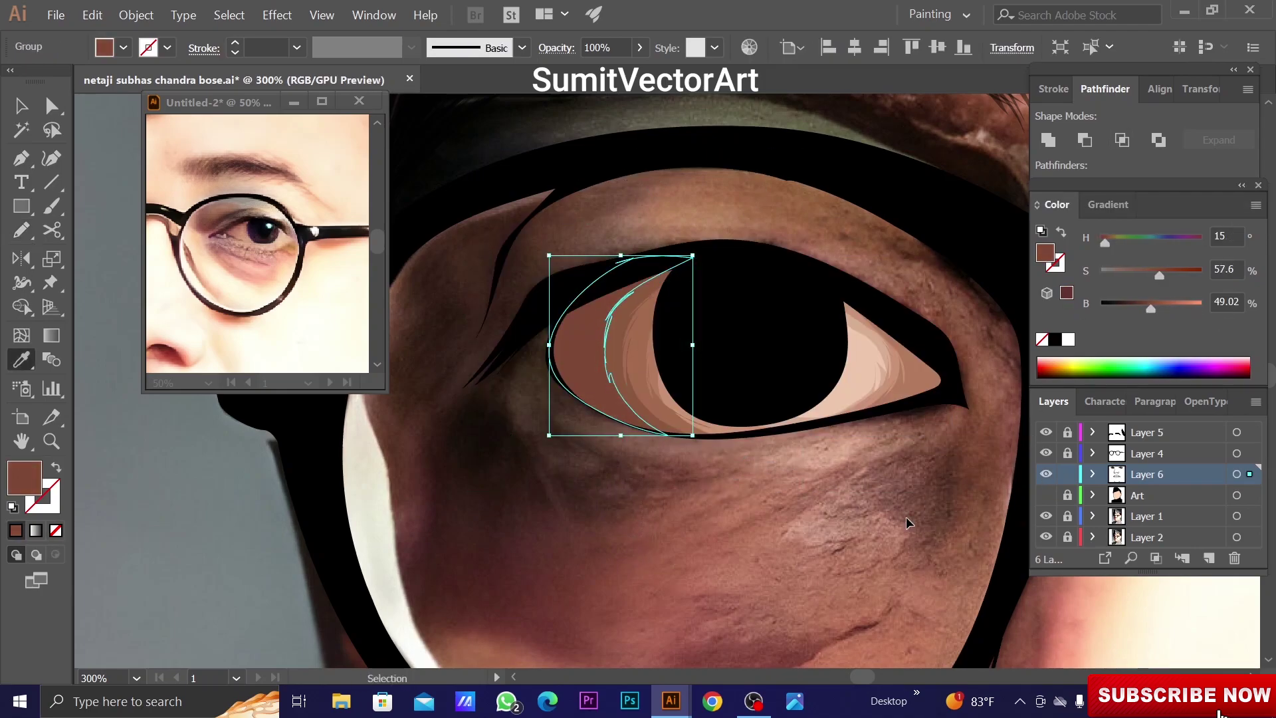
{"action": "key", "text": "ctrl+y"}
{"action": "key", "text": "ctrl+y"}
{"action": "key", "text": "ctrl+y"}
{"action": "key", "text": "ctrl+shift+a"}
{"action": "key", "text": "n"}
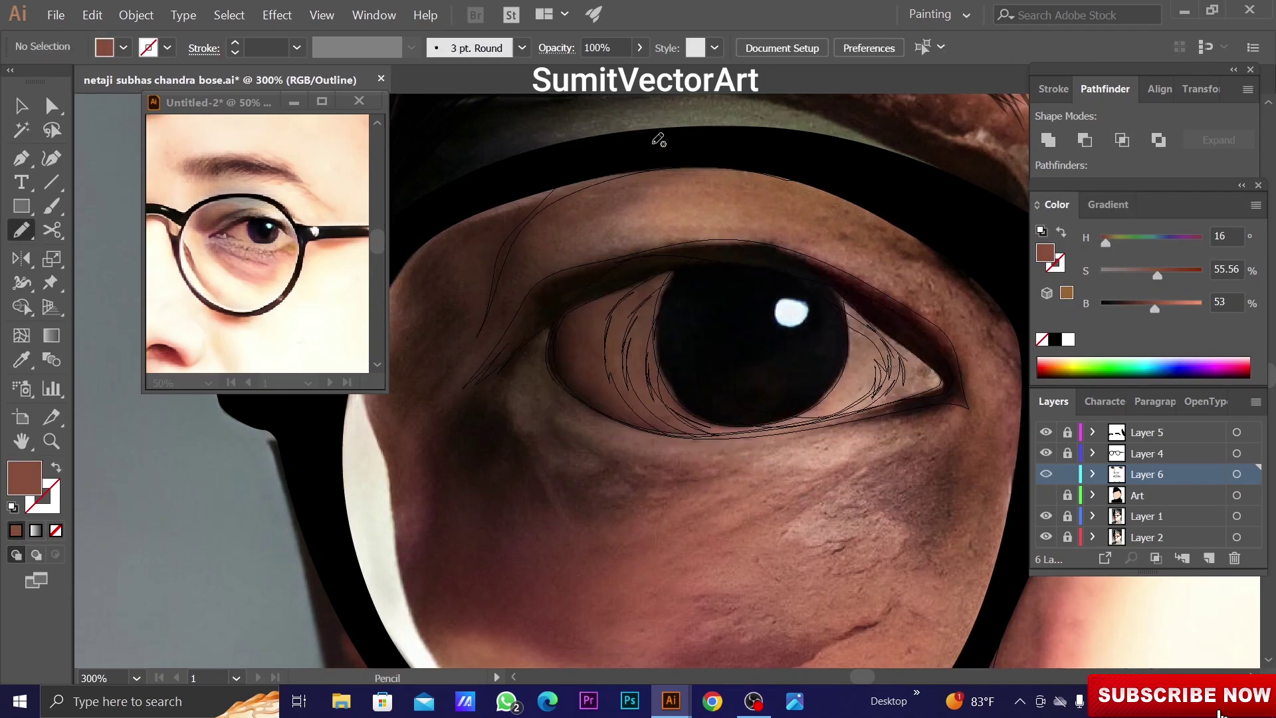
{"action": "left_click_drag", "start_coordinate": [669, 430], "coordinate": [666, 432]}
{"action": "key", "text": "ctrl+y"}
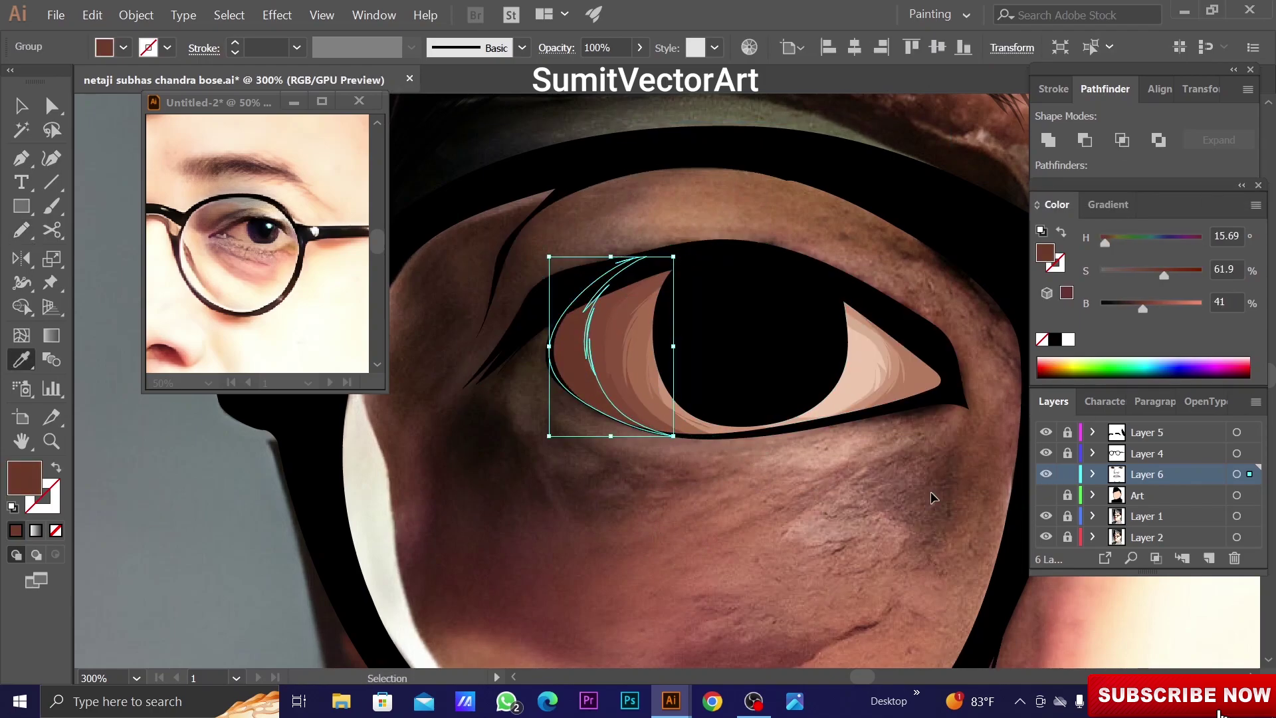
Reshape the crescent and darken it to deep brown
{"action": "key", "text": "ctrl+y"}
{"action": "key", "text": "ctrl+shift+a"}
{"action": "mouse_move", "coordinate": [744, 158]}
{"action": "left_mouse_down"}
{"action": "mouse_move", "coordinate": [663, 222]}
{"action": "mouse_move", "coordinate": [638, 428]}
{"action": "left_mouse_up"}
{"action": "key", "text": "ctrl+y"}
{"action": "key", "text": "i"}
{"action": "left_click", "coordinate": [861, 512]}
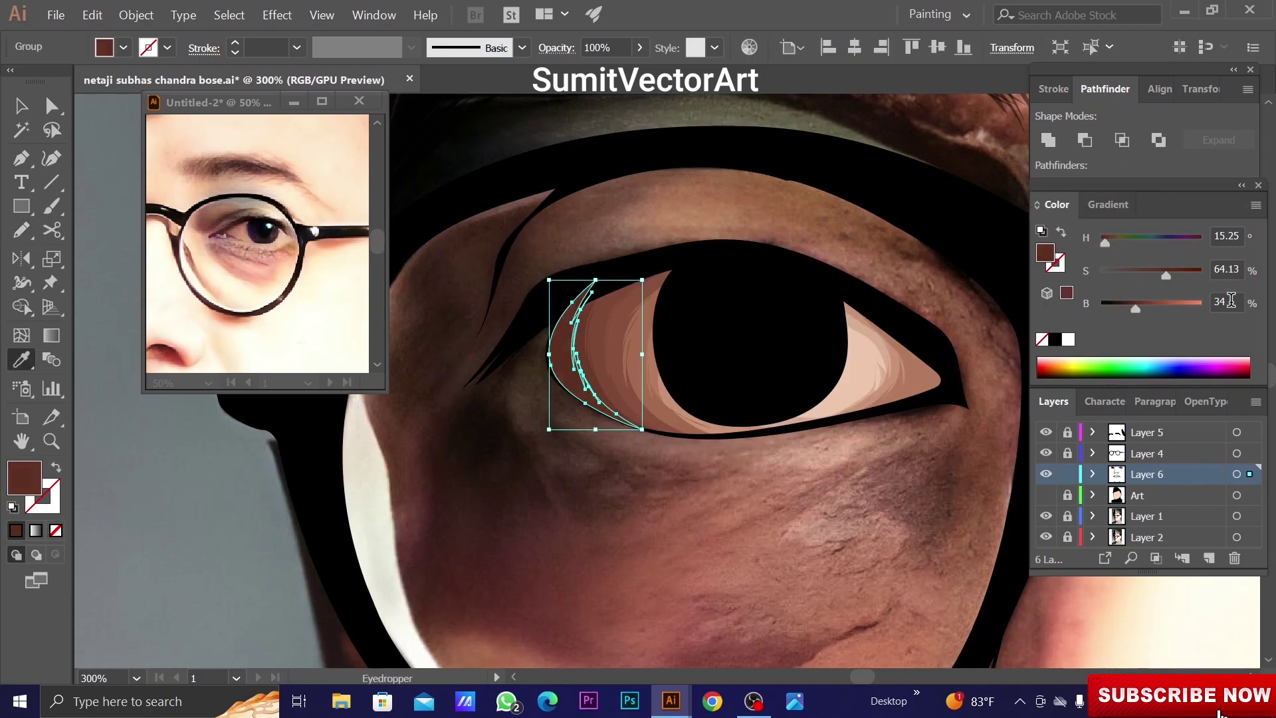
Add a thin pale peach crescent at the eye-white's edge
{"action": "key", "text": "ctrl+y"}
{"action": "key", "text": "n"}
{"action": "left_click_drag", "start_coordinate": [736, 157], "coordinate": [639, 429]}
{"action": "key", "text": "ctrl+y"}
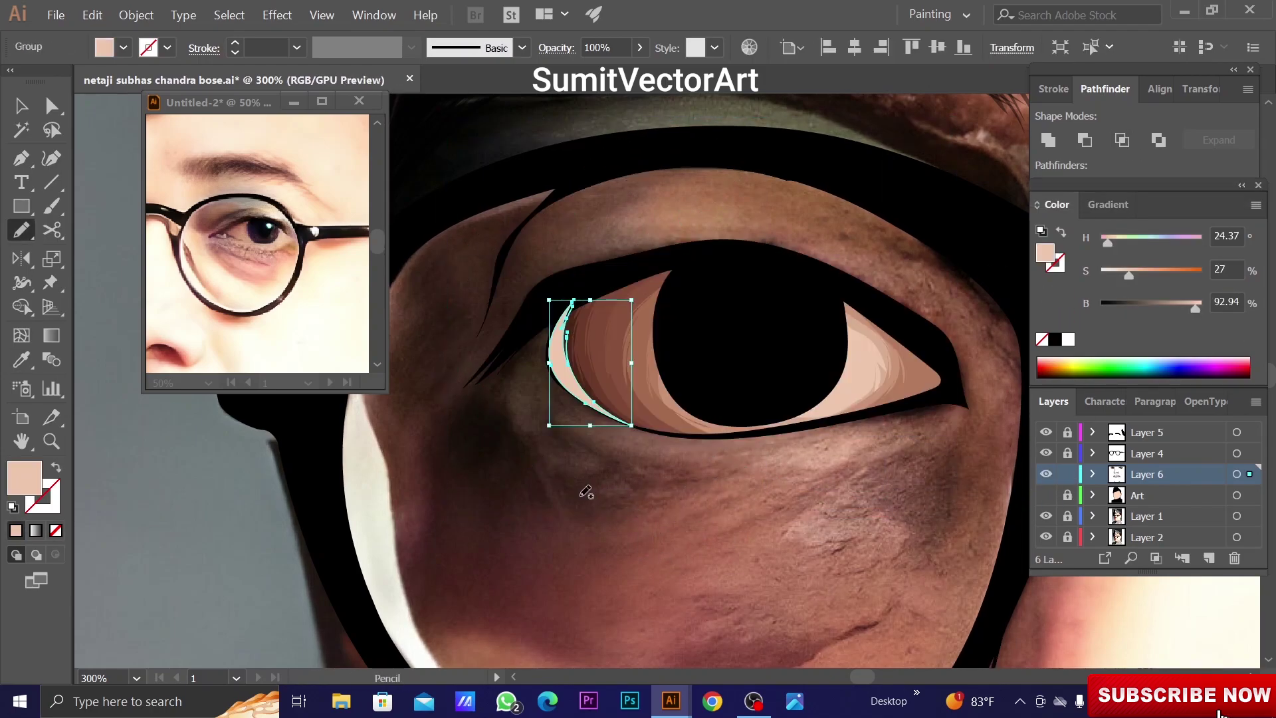
{"action": "key", "text": "i"}
{"action": "left_click", "coordinate": [910, 507]}
{"action": "key", "text": "ctrl+shift+a"}
{"action": "key", "text": "ctrl+y"}
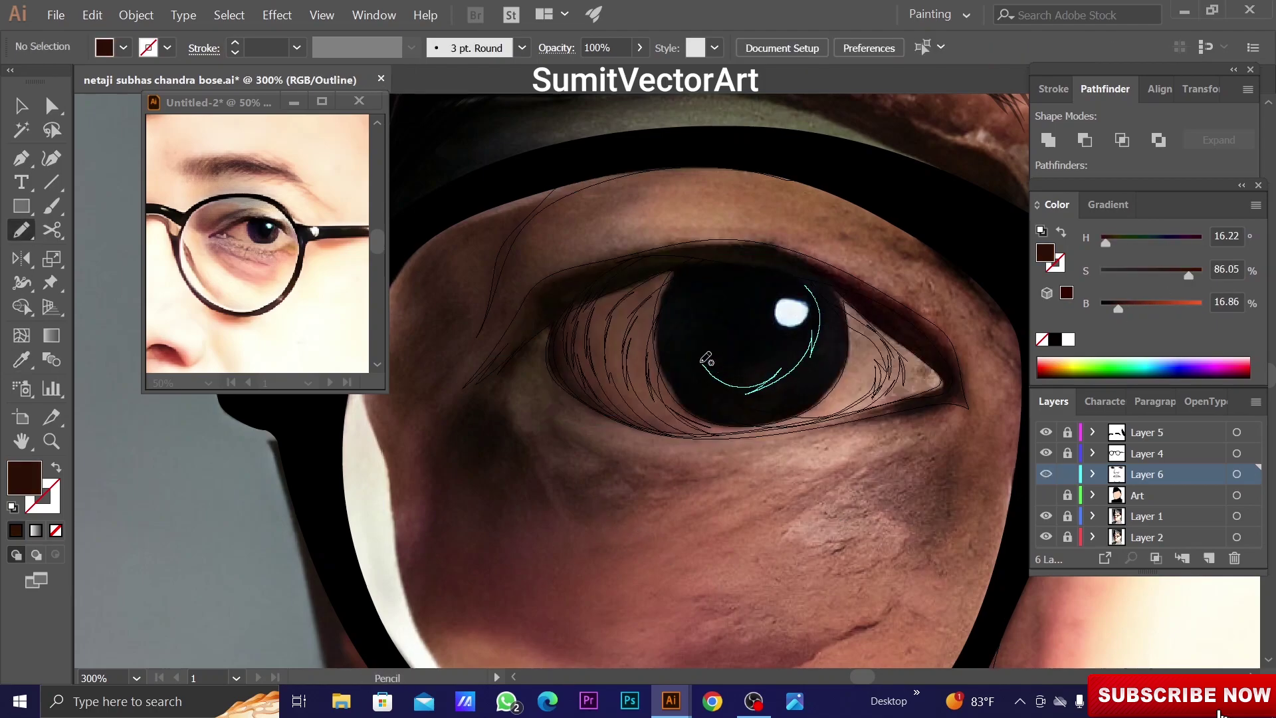
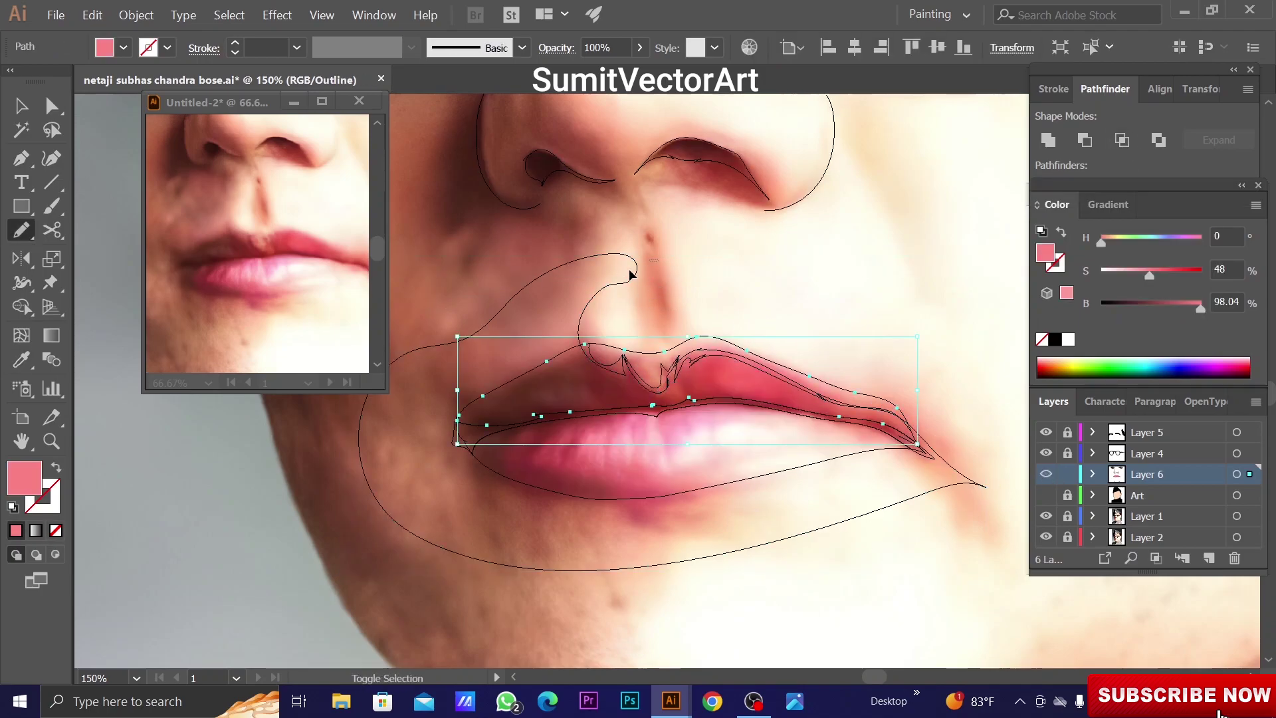
Pencil-trace two upper-lip shade shapes and one around the lower lip
{"action": "key", "text": "n"}
{"action": "left_click_drag", "start_coordinate": [600, 282], "coordinate": [633, 374]}
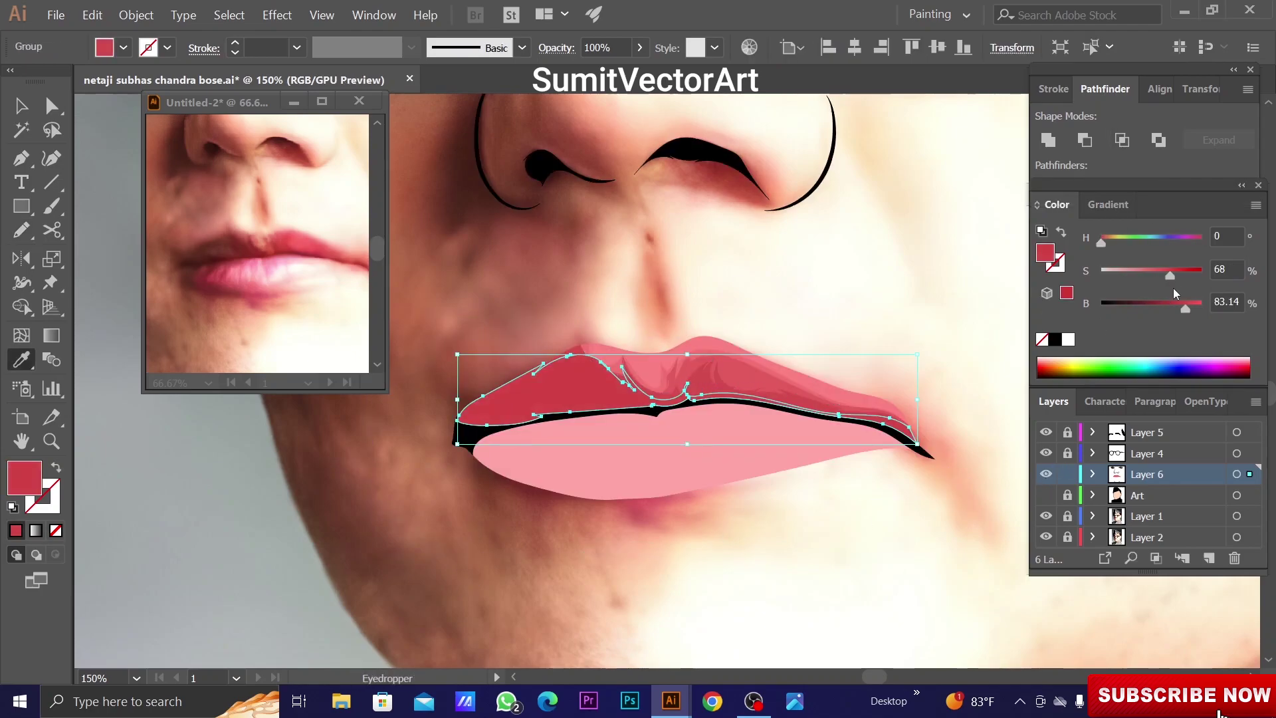
{"action": "left_click_drag", "start_coordinate": [441, 398], "coordinate": [548, 368]}
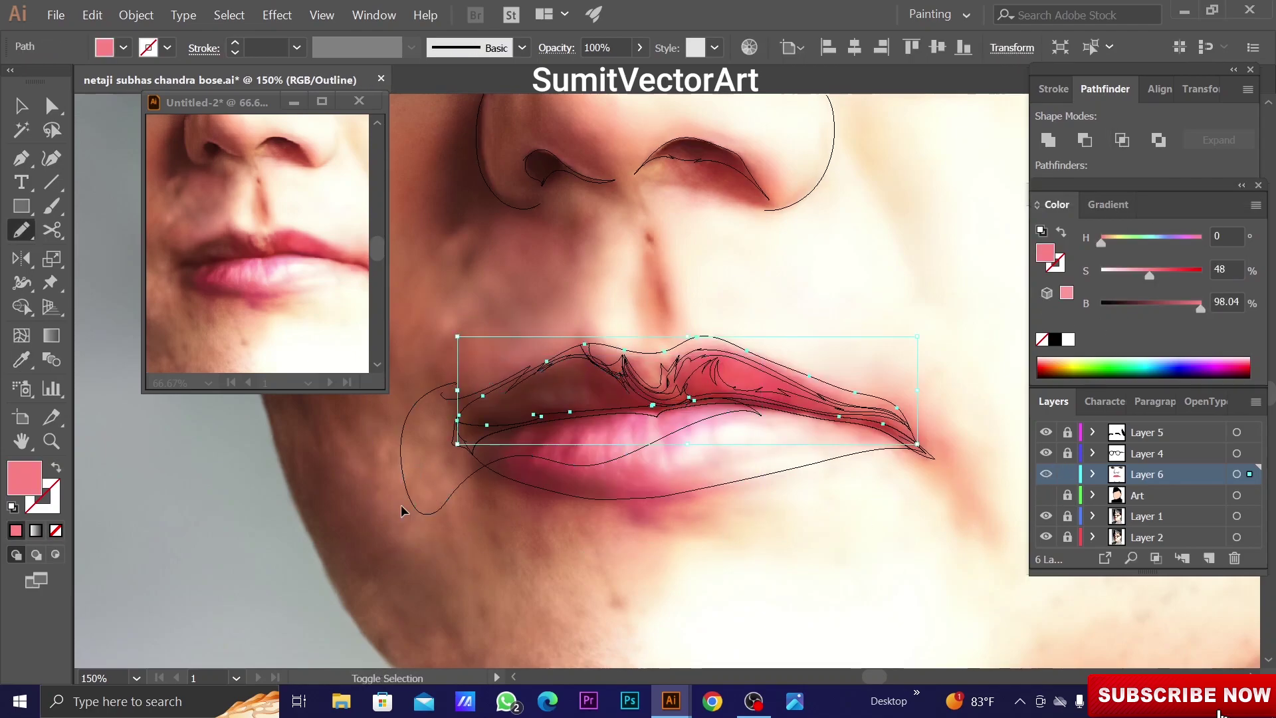
{"action": "key", "text": "n"}
{"action": "left_click_drag", "start_coordinate": [464, 347], "coordinate": [581, 371]}
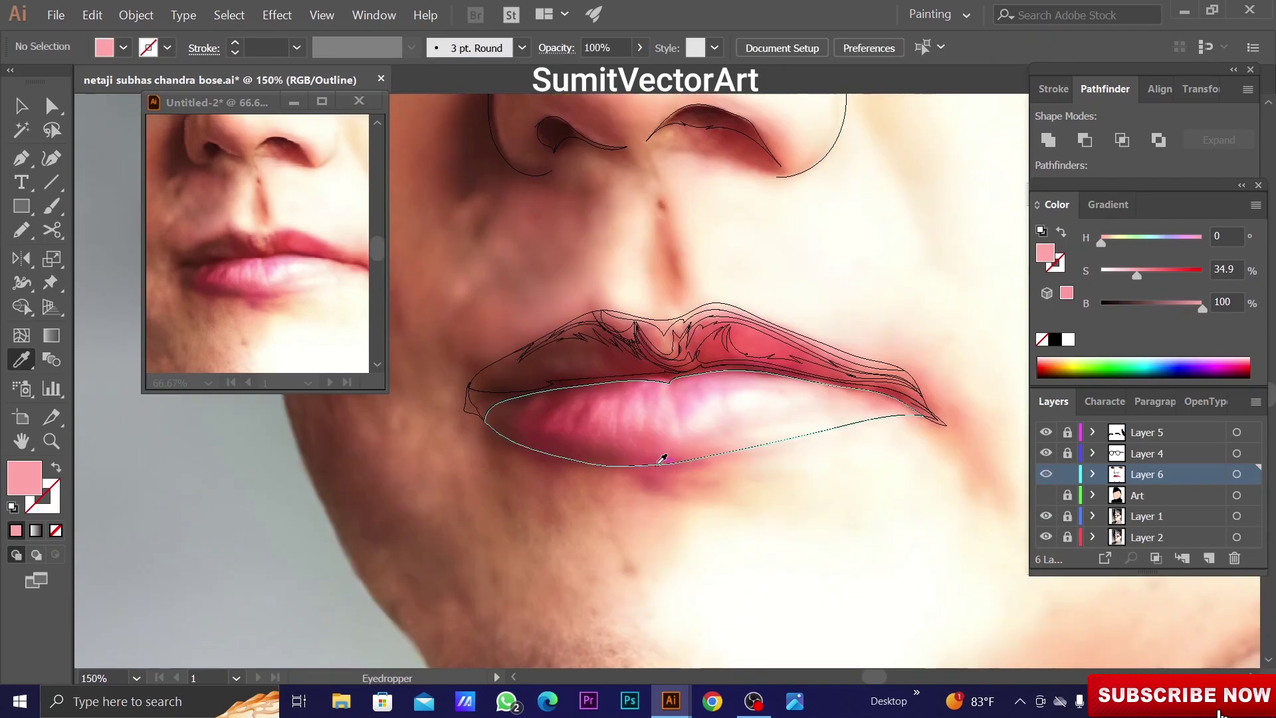
Trace two shade shapes along the lower lip's edge in Outline mode
{"action": "key", "text": "n"}
{"action": "left_click_drag", "start_coordinate": [529, 275], "coordinate": [553, 369]}
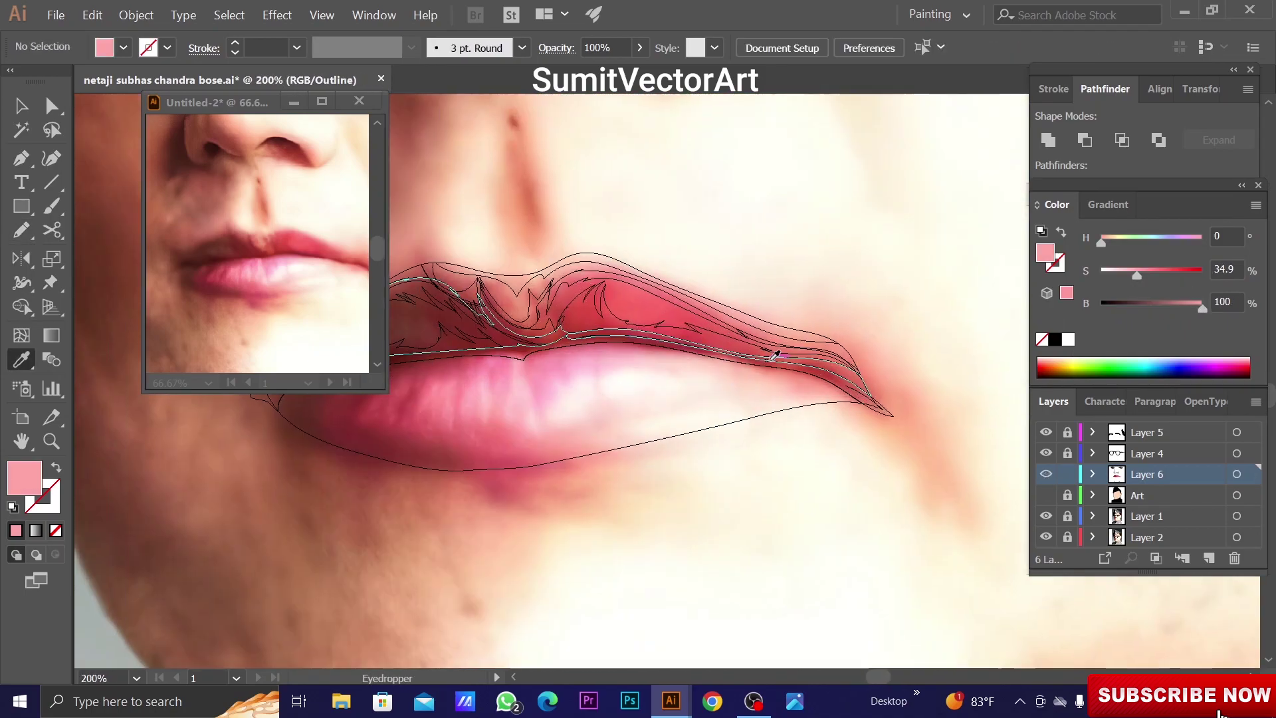
{"action": "key", "text": "n"}
{"action": "left_click_drag", "start_coordinate": [915, 339], "coordinate": [742, 368]}
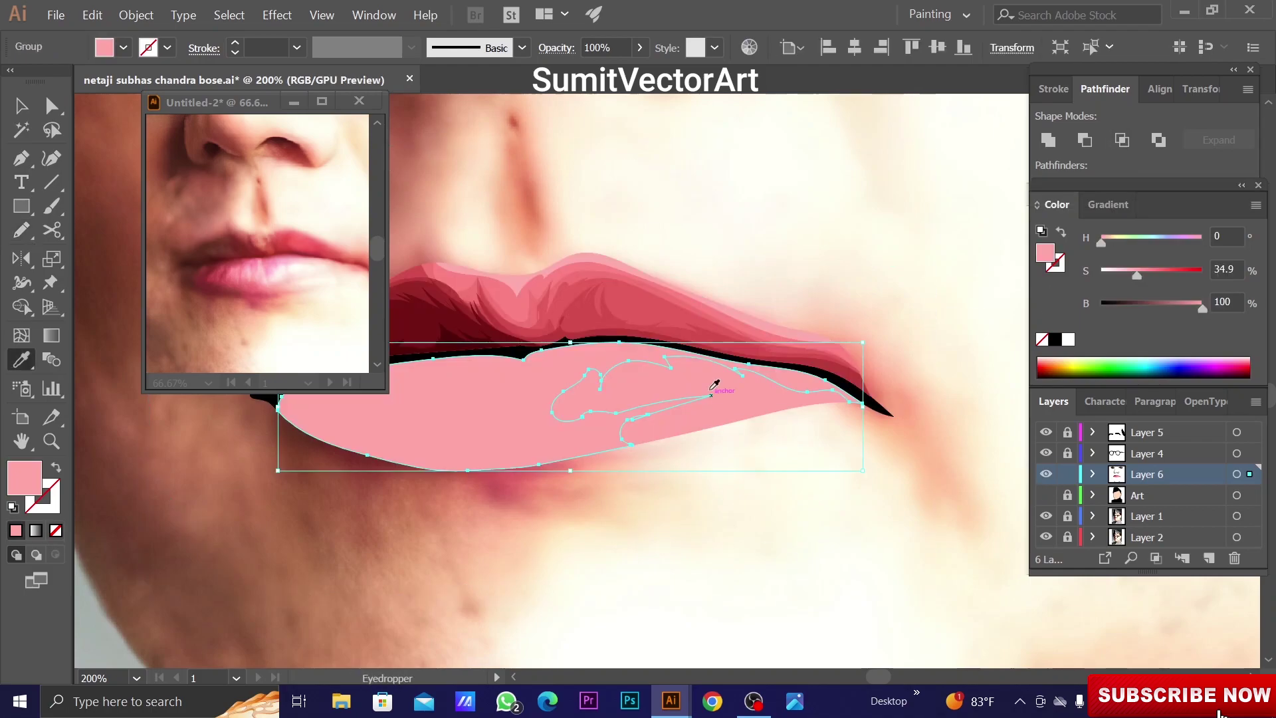
{"action": "key", "text": "ctrl+shift+a"}
{"action": "key", "text": "ctrl+y"}
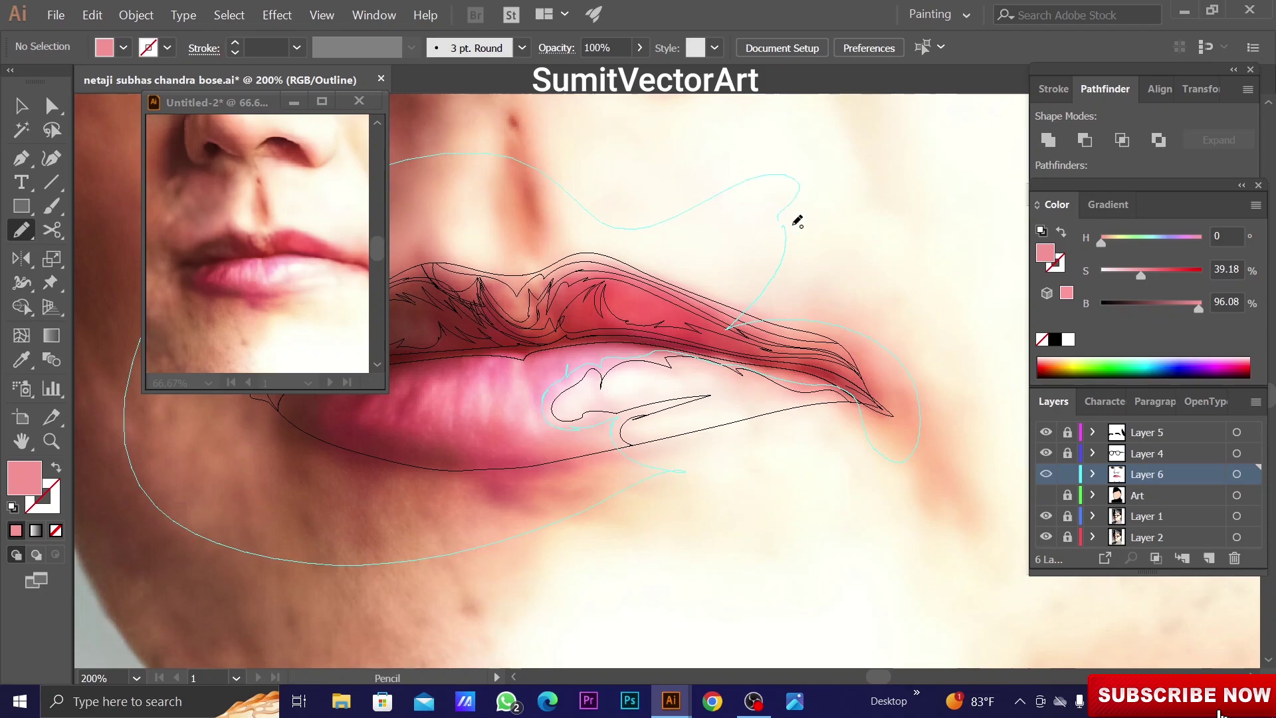
Draw a lower-lip shade near the lip corner and fill it from the photo
{"action": "key", "text": "ctrl+shift+a"}
{"action": "key", "text": "ctrl+y"}
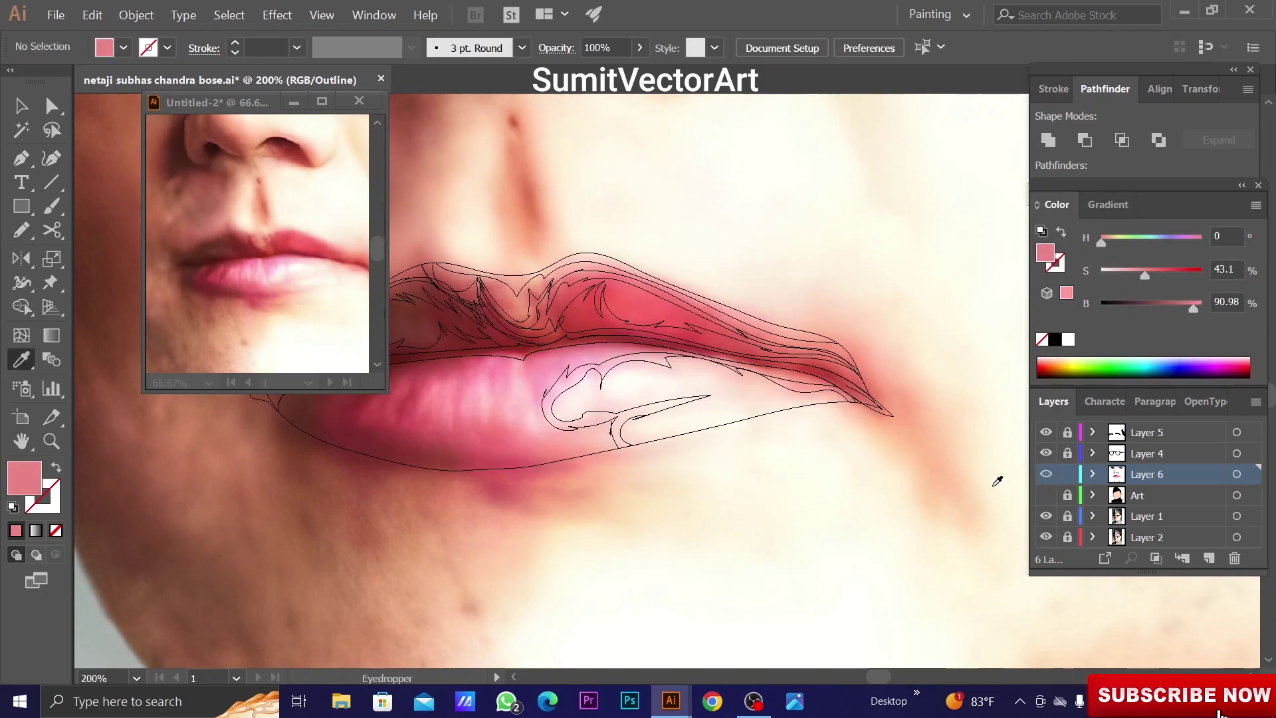
{"action": "key", "text": "n"}
{"action": "left_click_drag", "start_coordinate": [860, 435], "coordinate": [808, 385]}
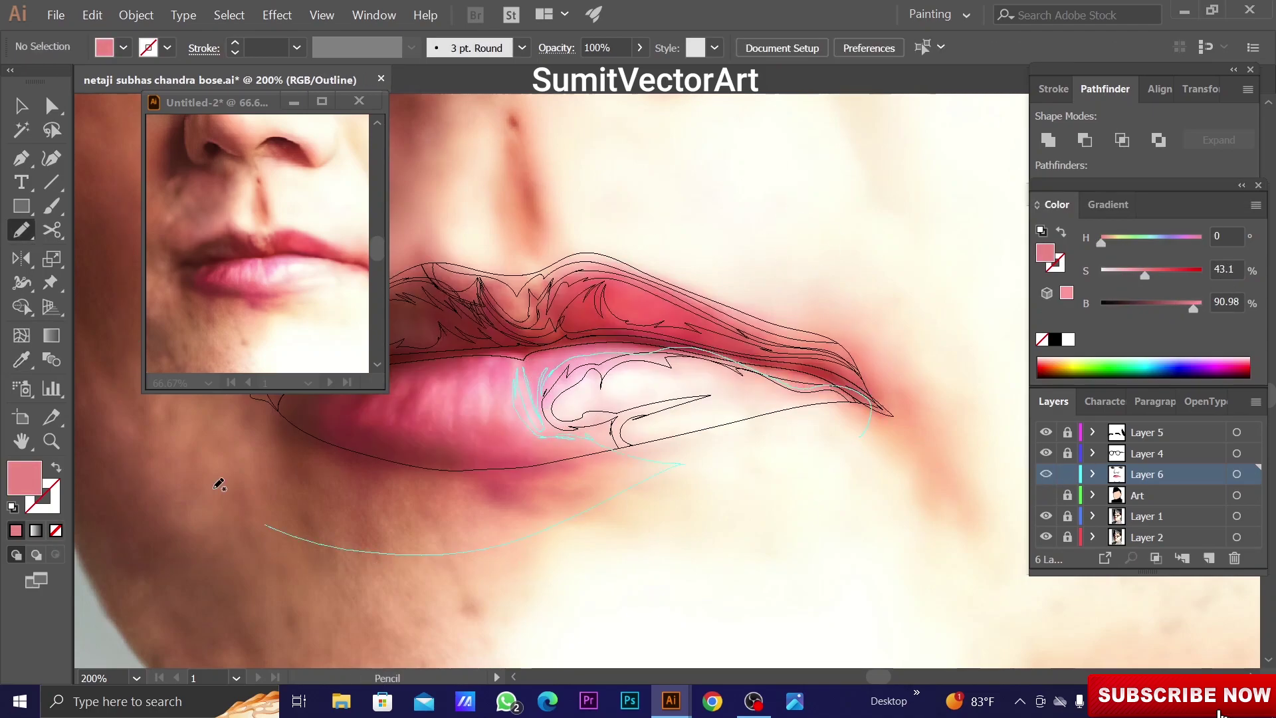
{"action": "left_click_drag", "start_coordinate": [219, 484], "coordinate": [877, 497]}
{"action": "key", "text": "ctrl+y"}
{"action": "key", "text": "i"}
{"action": "key", "text": "ctrl+shift+a"}
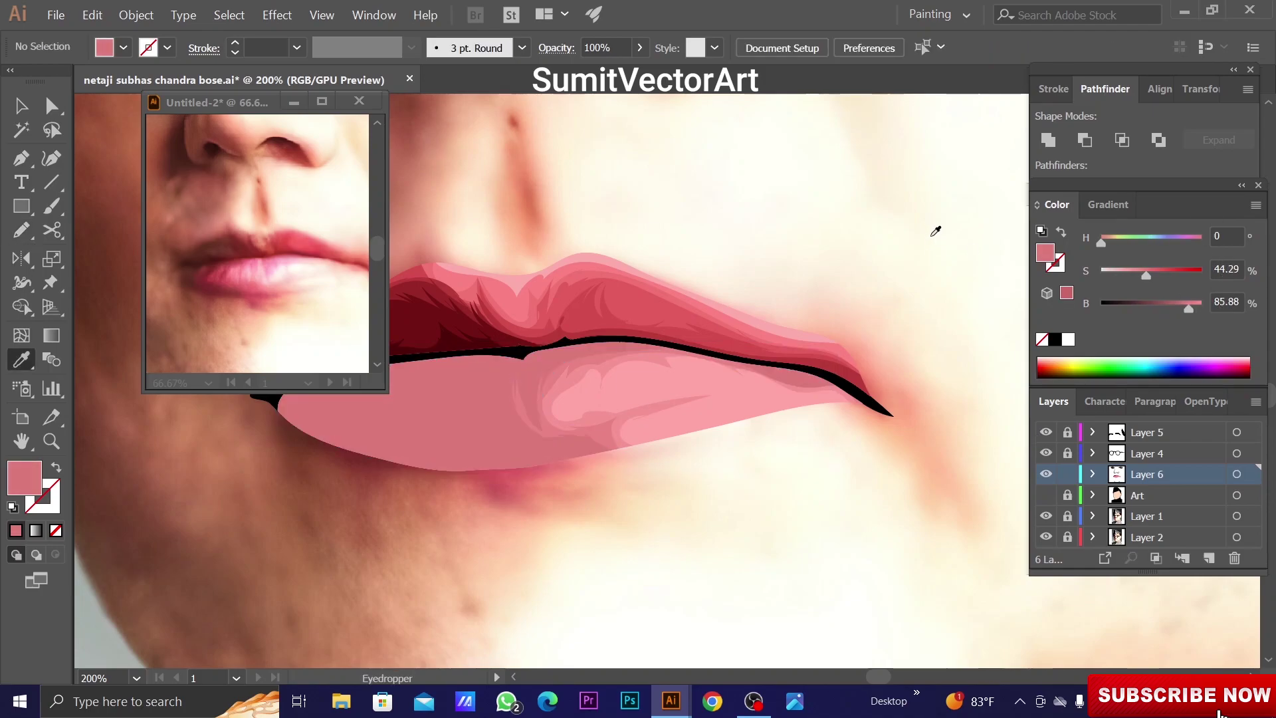
Add another lower-lip shade shape filled with a colour sampled from the photo
{"action": "key", "text": "ctrl+y"}
{"action": "key", "text": "n"}
{"action": "left_click_drag", "start_coordinate": [772, 287], "coordinate": [812, 308]}
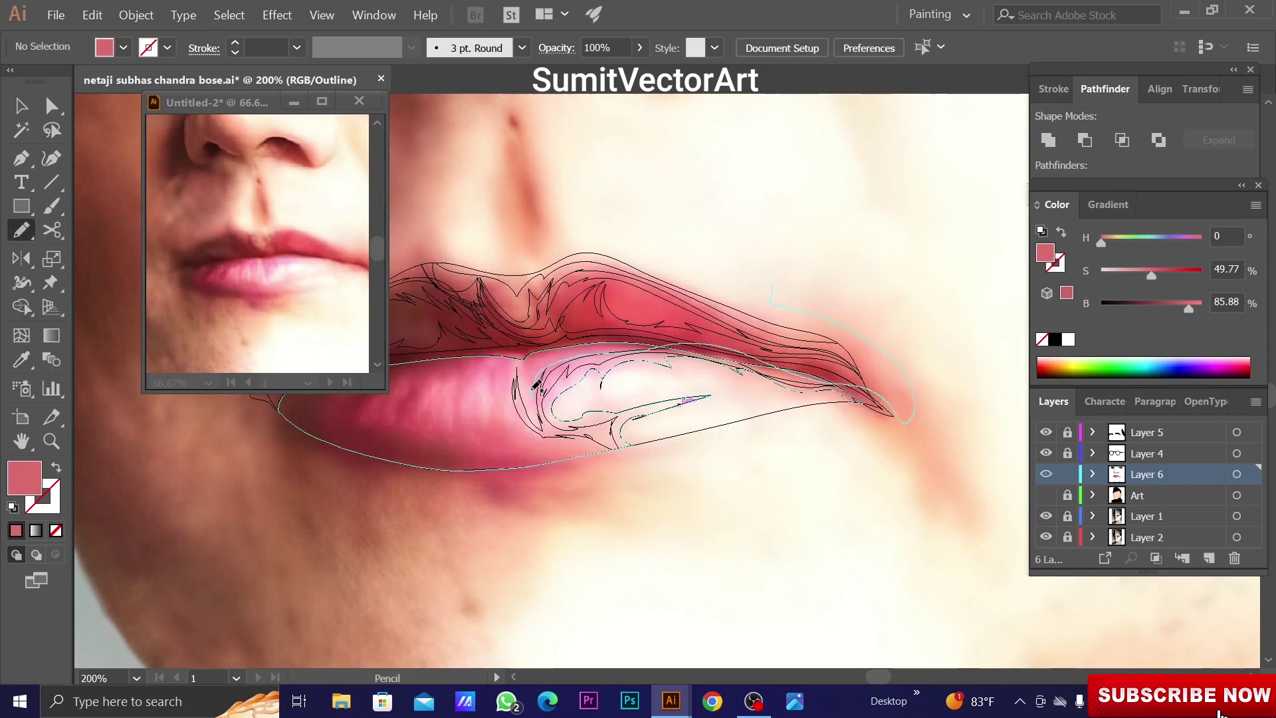
{"action": "left_click_drag", "start_coordinate": [562, 505], "coordinate": [505, 489]}
{"action": "key", "text": "ctrl+y"}
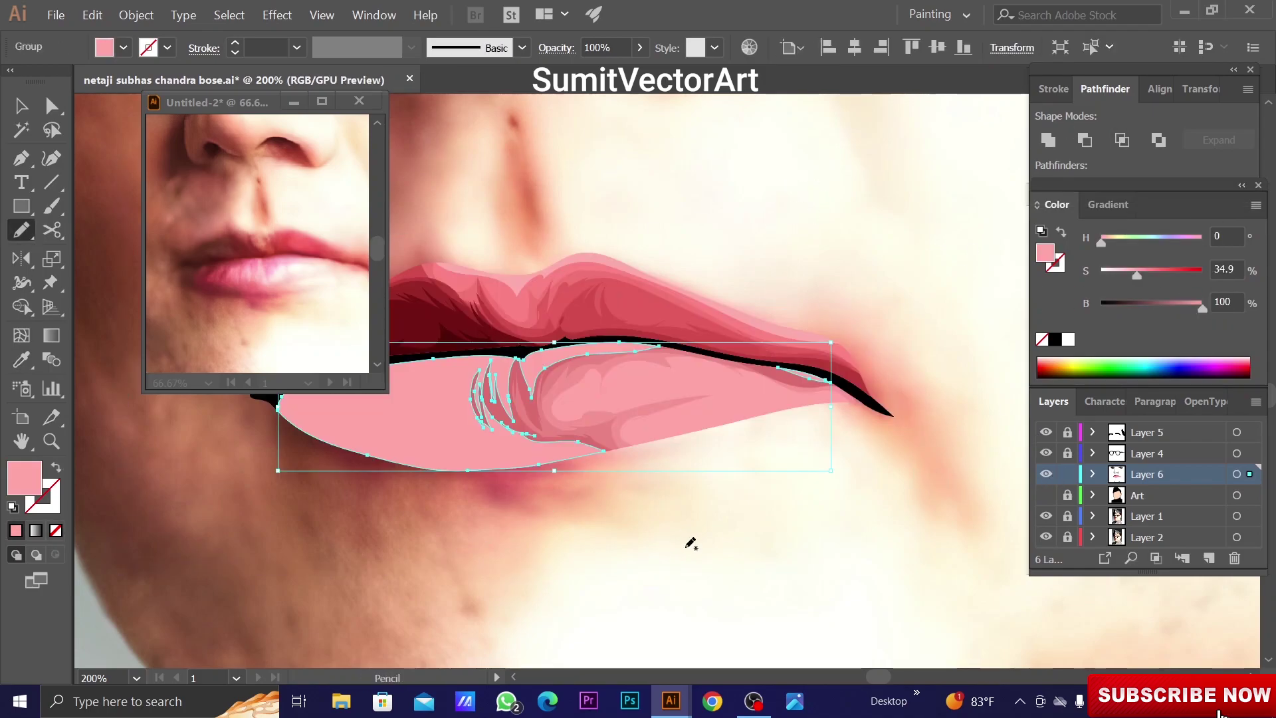
{"action": "key", "text": "i"}
{"action": "key", "text": "ctrl+shift+a"}
Trace streak shapes on the left of the lower lip, colour-sampled from the photo
{"action": "key", "text": "ctrl+y"}
{"action": "key", "text": "n"}
{"action": "left_click_drag", "start_coordinate": [773, 238], "coordinate": [618, 339]}
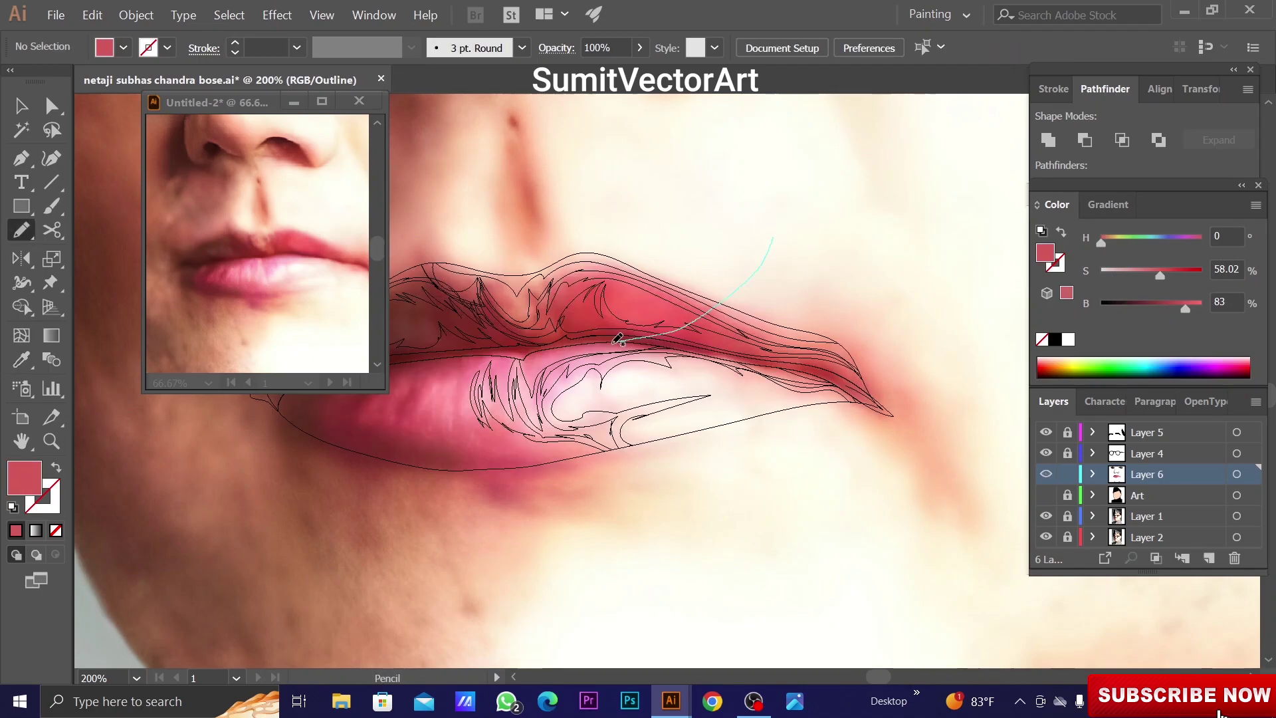
{"action": "left_click_drag", "start_coordinate": [542, 438], "coordinate": [466, 425]}
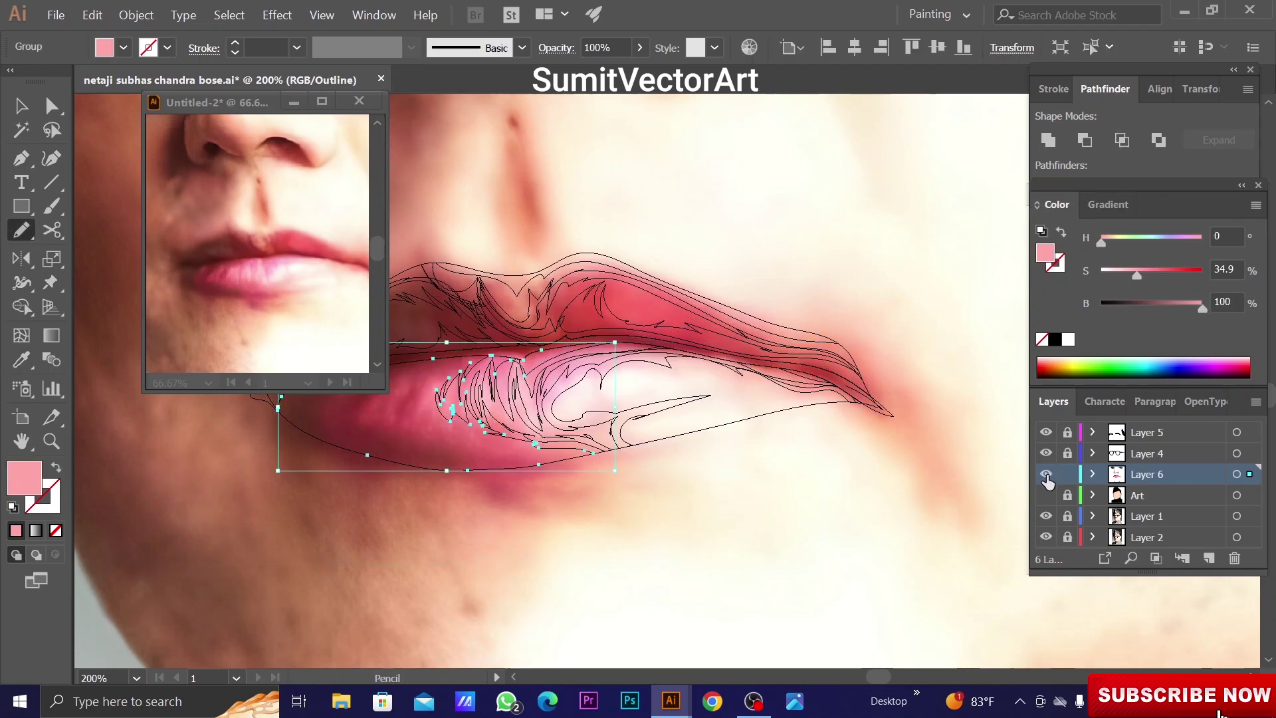
{"action": "key", "text": "ctrl+y"}
{"action": "key", "text": "i"}
{"action": "key", "text": "ctrl+shift+a"}
Draw more streaks across the lower lip and fill them from the reference
{"action": "key", "text": "ctrl+y"}
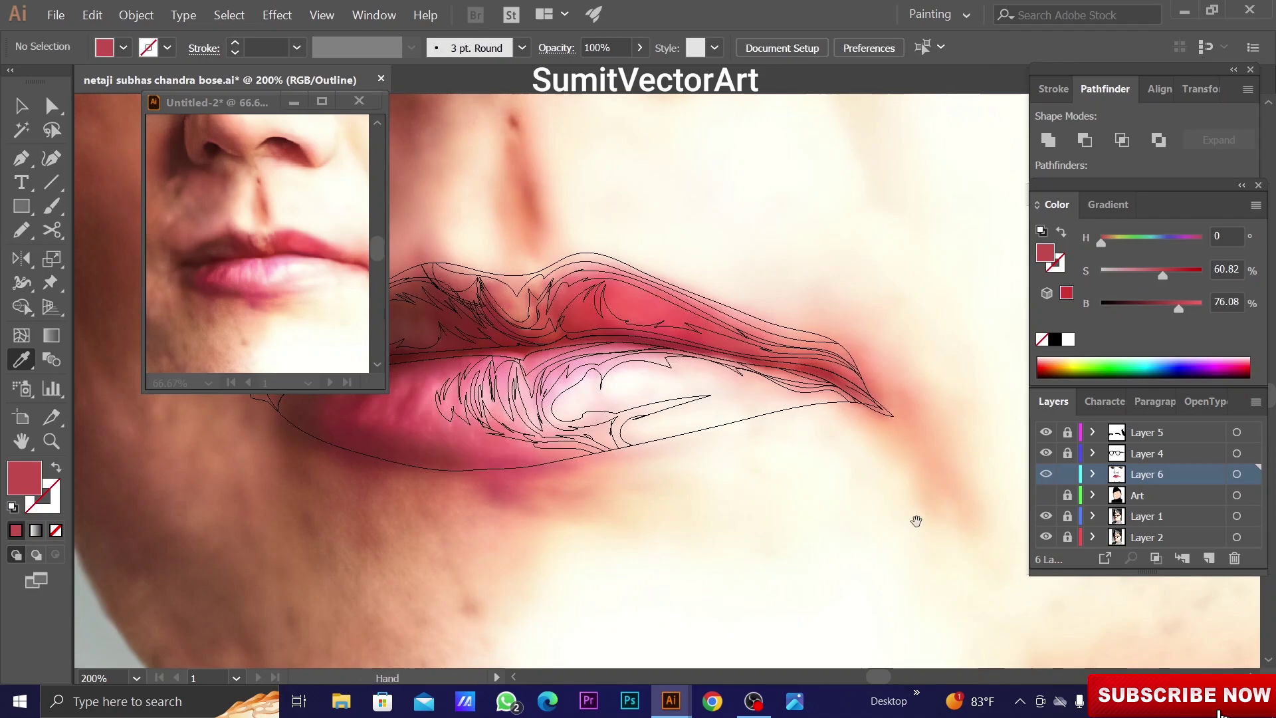
{"action": "key", "text": "n"}
{"action": "left_click_drag", "start_coordinate": [891, 146], "coordinate": [741, 264]}
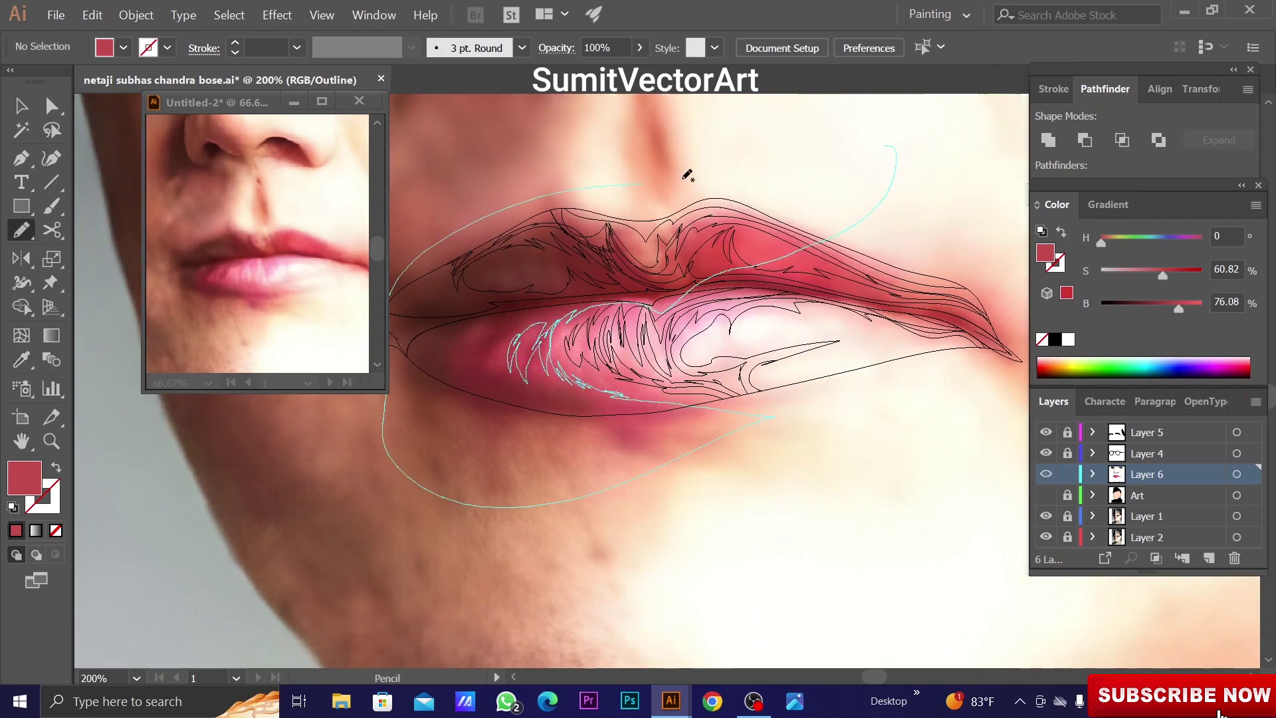
{"action": "left_click_drag", "start_coordinate": [688, 174], "coordinate": [692, 179]}
{"action": "key", "text": "ctrl+y"}
{"action": "key", "text": "i"}
{"action": "key", "text": "ctrl+shift+a"}
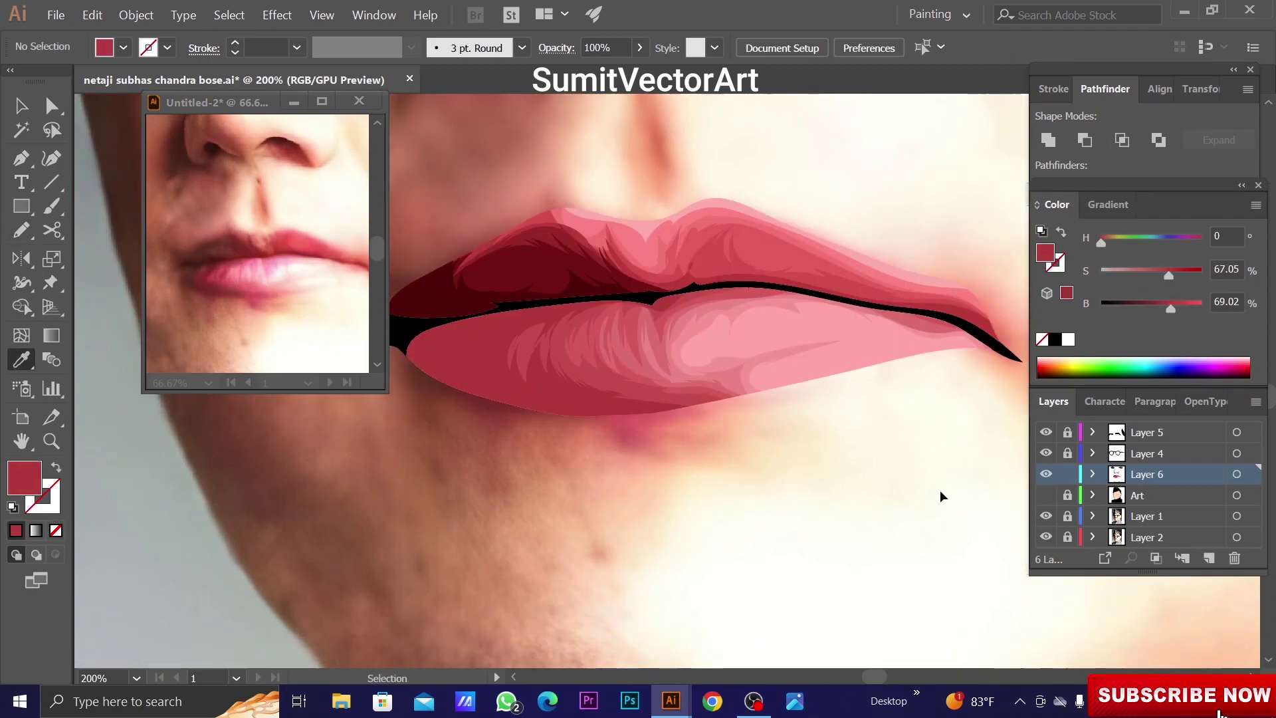
Add darker crimson streaks on the lower lip, then zoom out to review
{"action": "key", "text": "ctrl+y"}
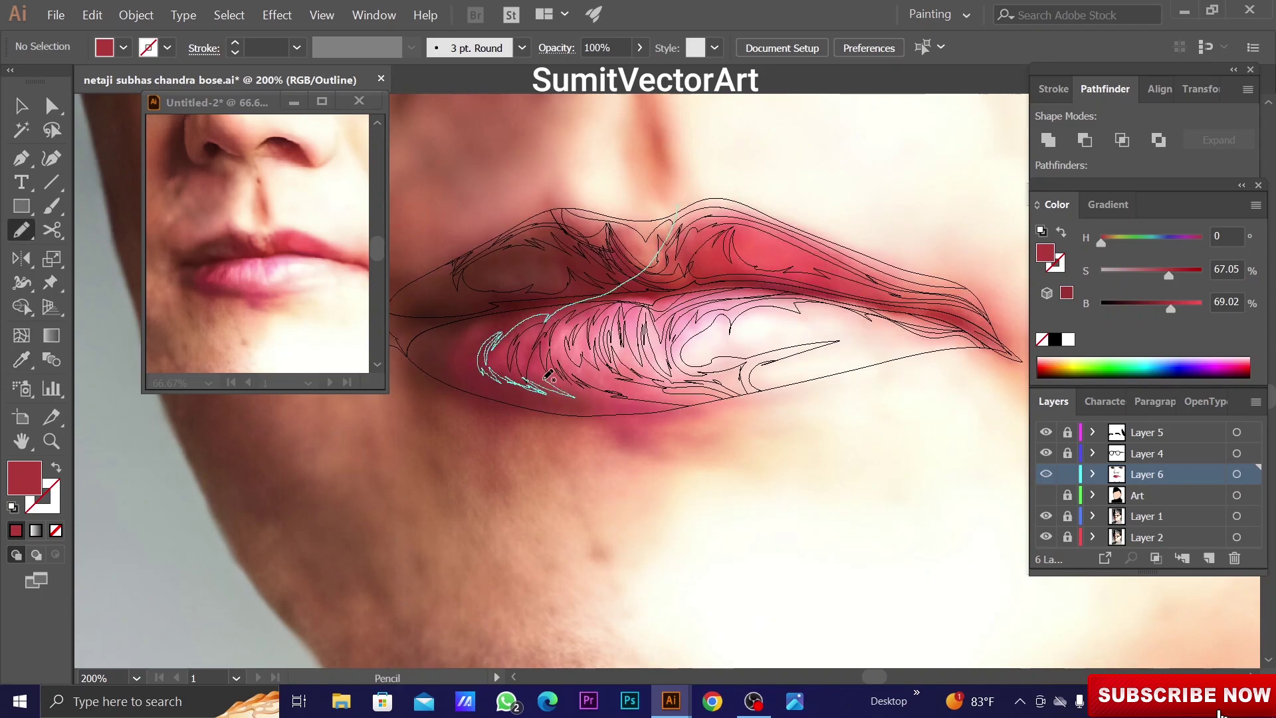
{"action": "left_click_drag", "start_coordinate": [680, 187], "coordinate": [494, 327]}
{"action": "key", "text": "ctrl+y"}
{"action": "key", "text": "i"}
{"action": "key", "text": "ctrl+shift+a"}
{"action": "key", "text": "ctrl+y"}
{"action": "key", "text": "ctrl+y"}
{"action": "key", "text": "n"}
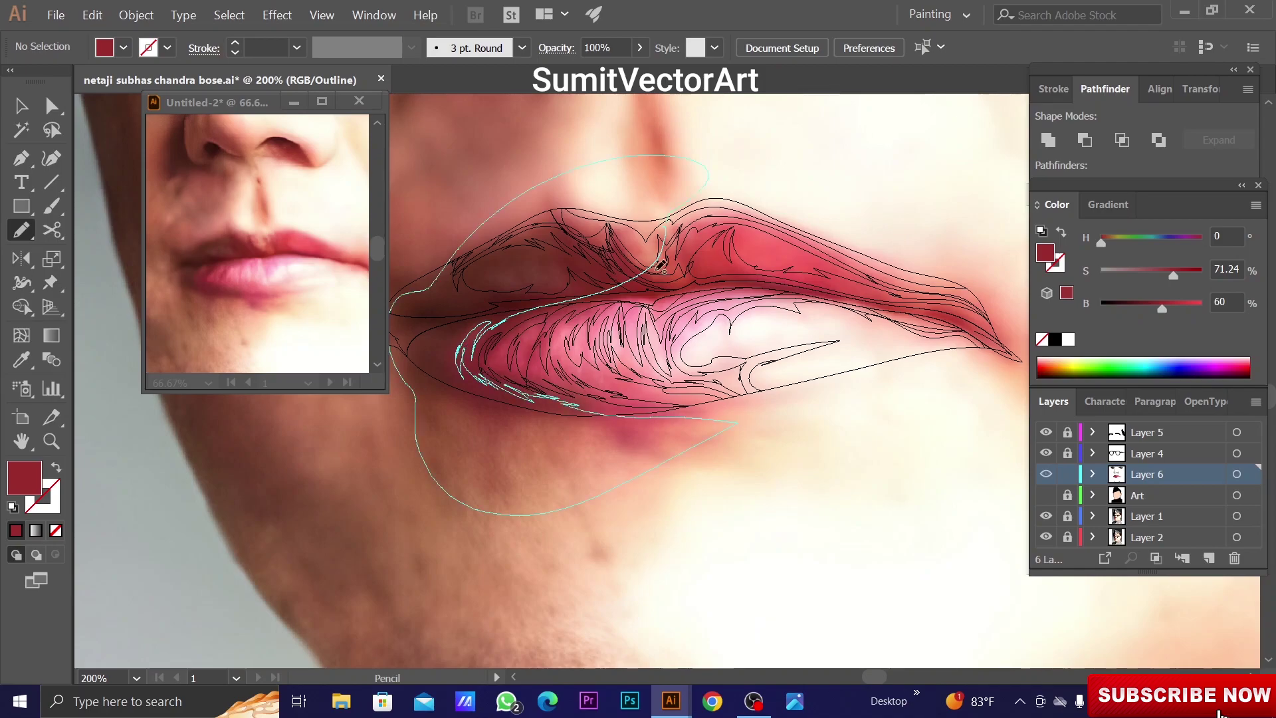
{"action": "key", "text": "ctrl+y"}
{"action": "key", "text": "ctrl+minus"}
{"action": "key", "text": "ctrl+minus"}
Draw a dark red shape at the left lip corner, colour-sampled from the photo
{"action": "key", "text": "i"}
{"action": "key", "text": "ctrl+shift+a"}
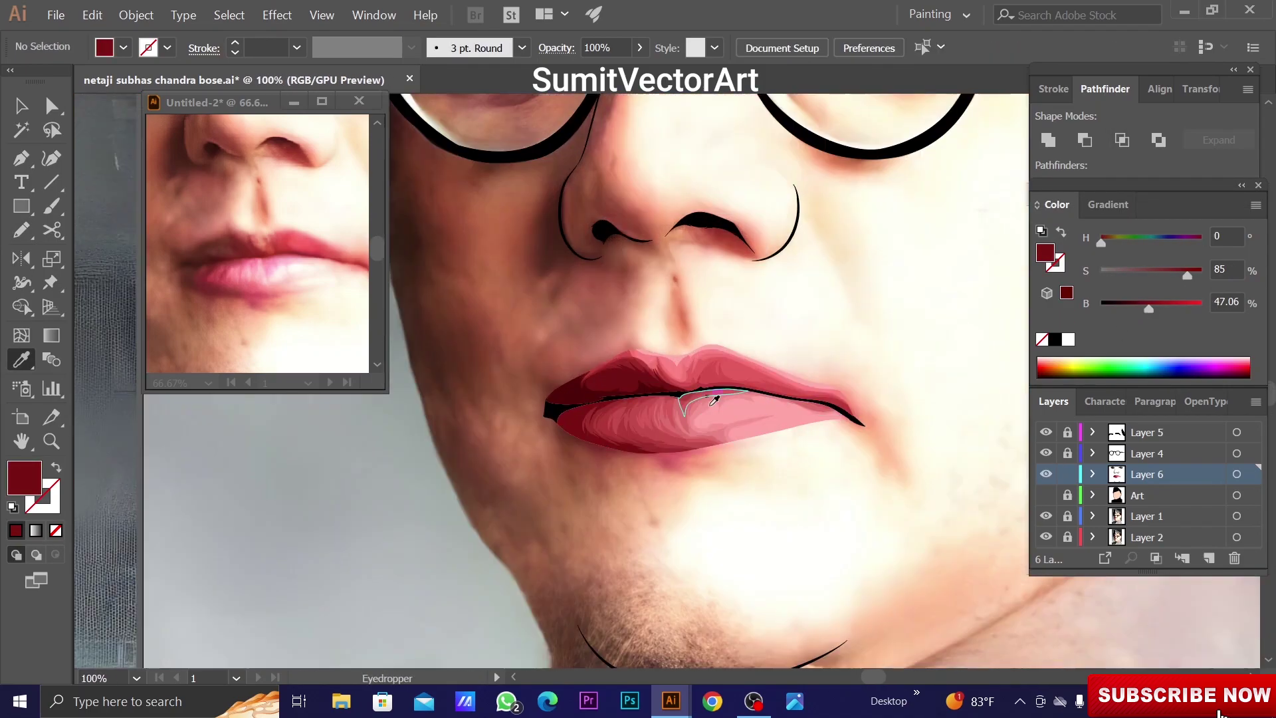
{"action": "key", "text": "ctrl+plus"}
{"action": "key", "text": "ctrl+plus"}
{"action": "key", "text": "ctrl+y"}
{"action": "key", "text": "n"}
{"action": "left_click_drag", "start_coordinate": [673, 302], "coordinate": [536, 391]}
{"action": "left_click_drag", "start_coordinate": [484, 443], "coordinate": [525, 399]}
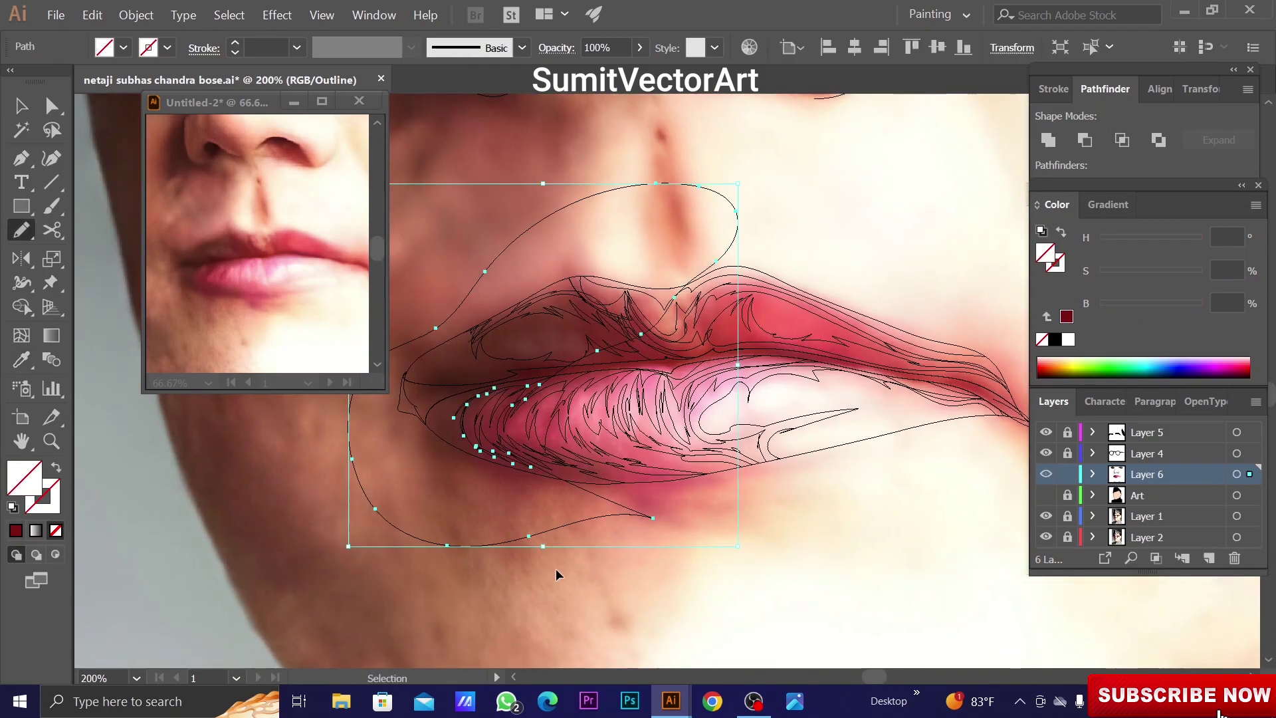
{"action": "key", "text": "ctrl+y"}
{"action": "key", "text": "i"}
{"action": "key", "text": "ctrl+minus"}
{"action": "key", "text": "ctrl+minus"}
{"action": "key", "text": "ctrl+shift+a"}
Add a pink highlight shape on the lower lip, sampling a lighter pink
{"action": "key", "text": "ctrl+y"}
{"action": "key", "text": "ctrl+plus"}
{"action": "key", "text": "ctrl+plus"}
{"action": "key", "text": "ctrl+plus"}
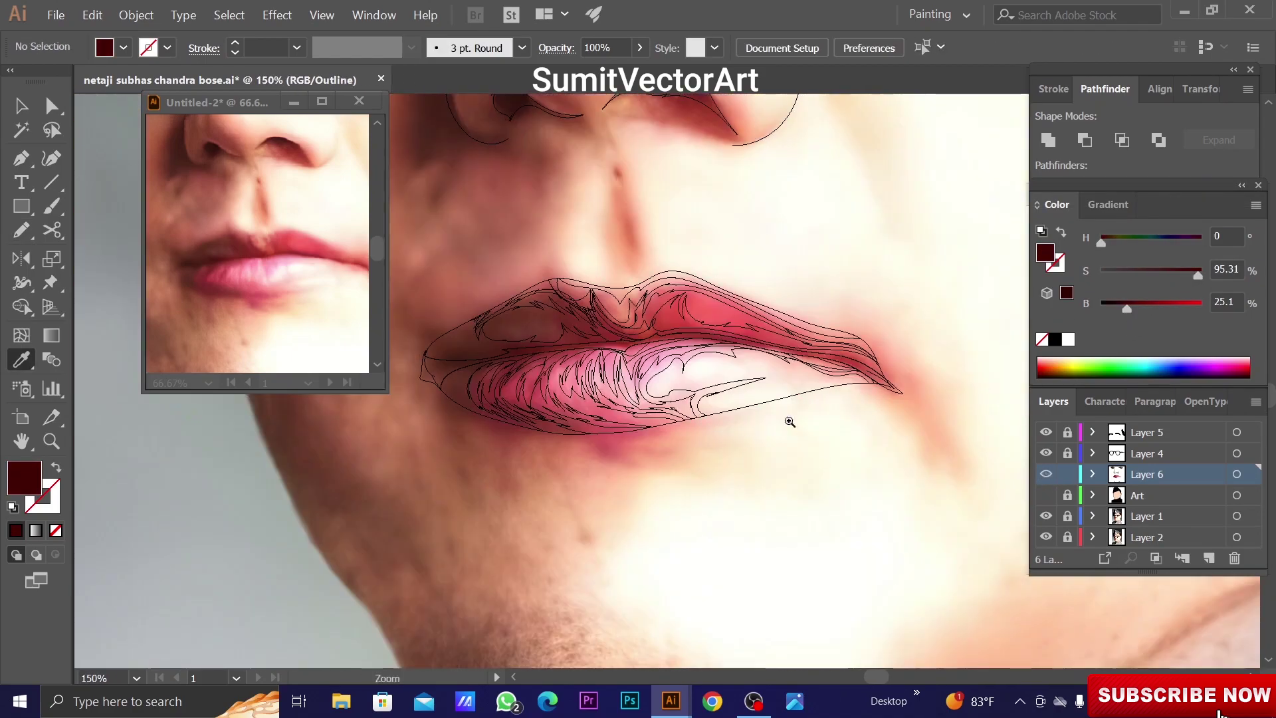
{"action": "key", "text": "ctrl+plus"}
{"action": "key", "text": "ctrl+plus"}
{"action": "key", "text": "n"}
{"action": "mouse_move", "coordinate": [649, 359]}
{"action": "left_mouse_down"}
{"action": "mouse_move", "coordinate": [647, 385]}
{"action": "mouse_move", "coordinate": [665, 359]}
{"action": "left_mouse_up"}
{"action": "key", "text": "ctrl+y"}
{"action": "key", "text": "i"}
{"action": "left_click", "coordinate": [730, 425]}
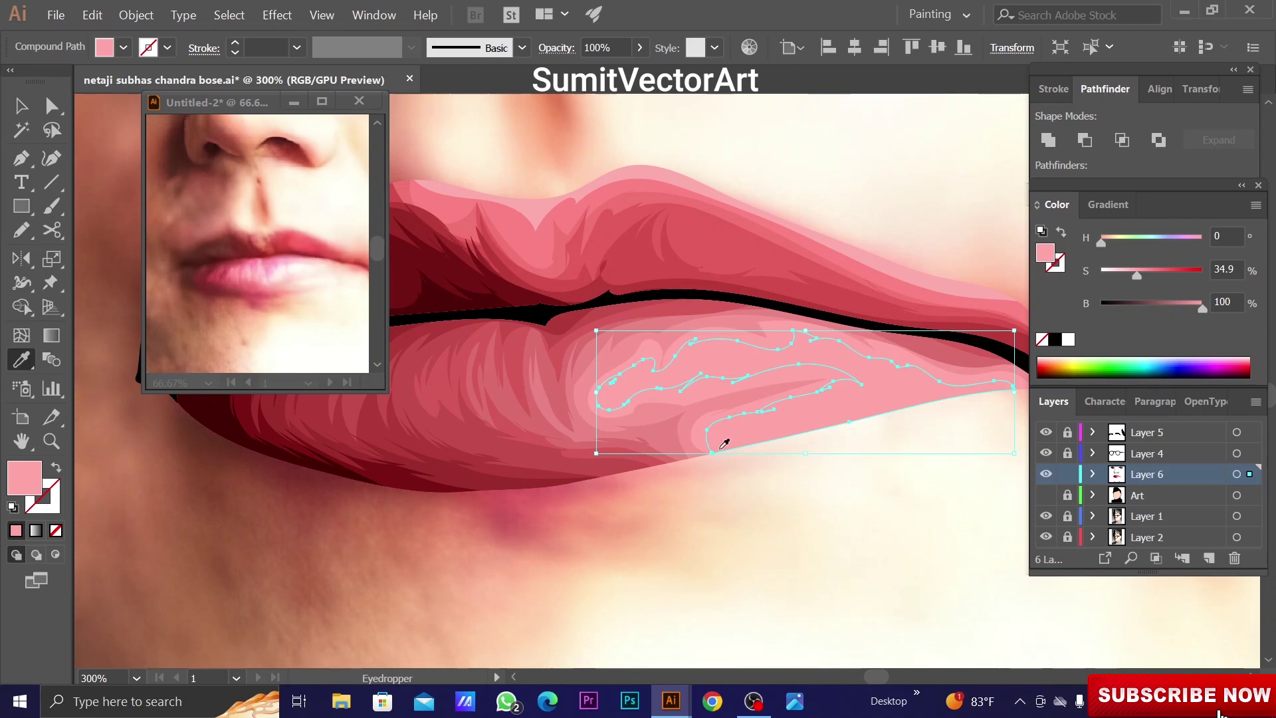
{"action": "left_click", "coordinate": [740, 359]}
{"action": "key", "text": "ctrl+minus"}
Add a paler pink highlight inside the lower lip and hide the reference photo layer
{"action": "key", "text": "ctrl+plus"}
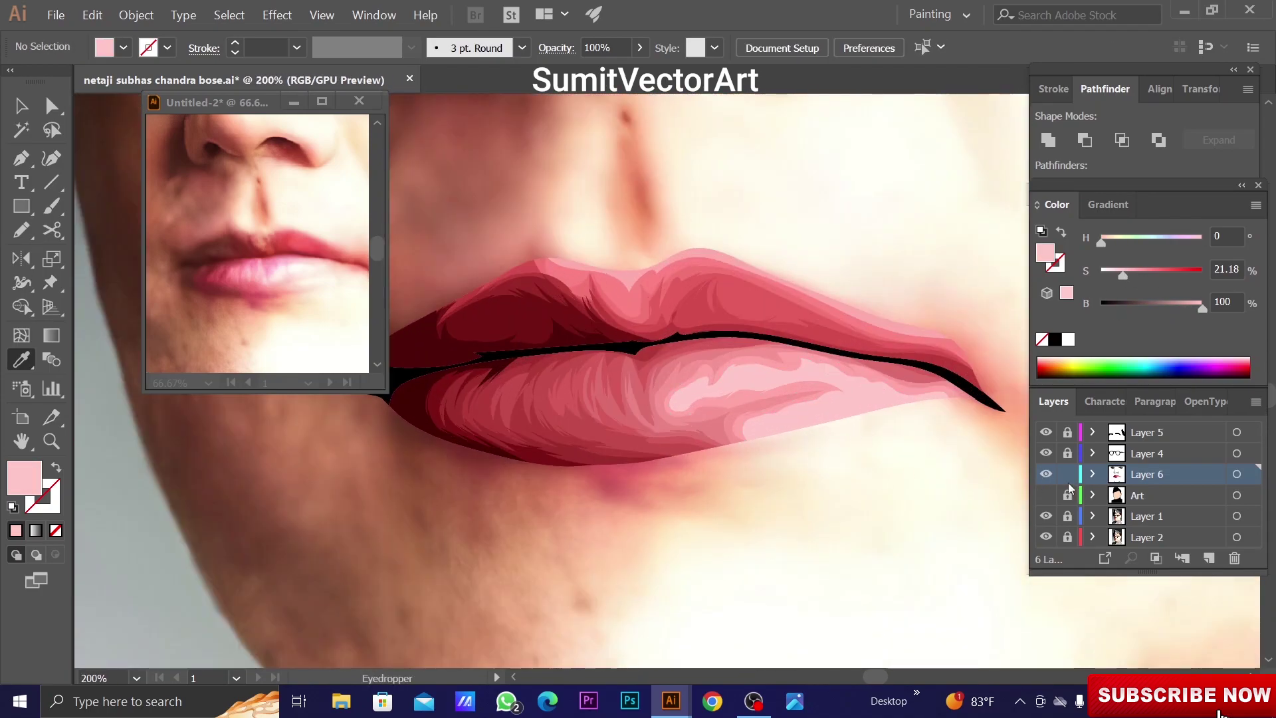
{"action": "key", "text": "ctrl+y"}
{"action": "key", "text": "n"}
{"action": "left_click_drag", "start_coordinate": [677, 368], "coordinate": [634, 416]}
{"action": "left_click_drag", "start_coordinate": [887, 369], "coordinate": [676, 368]}
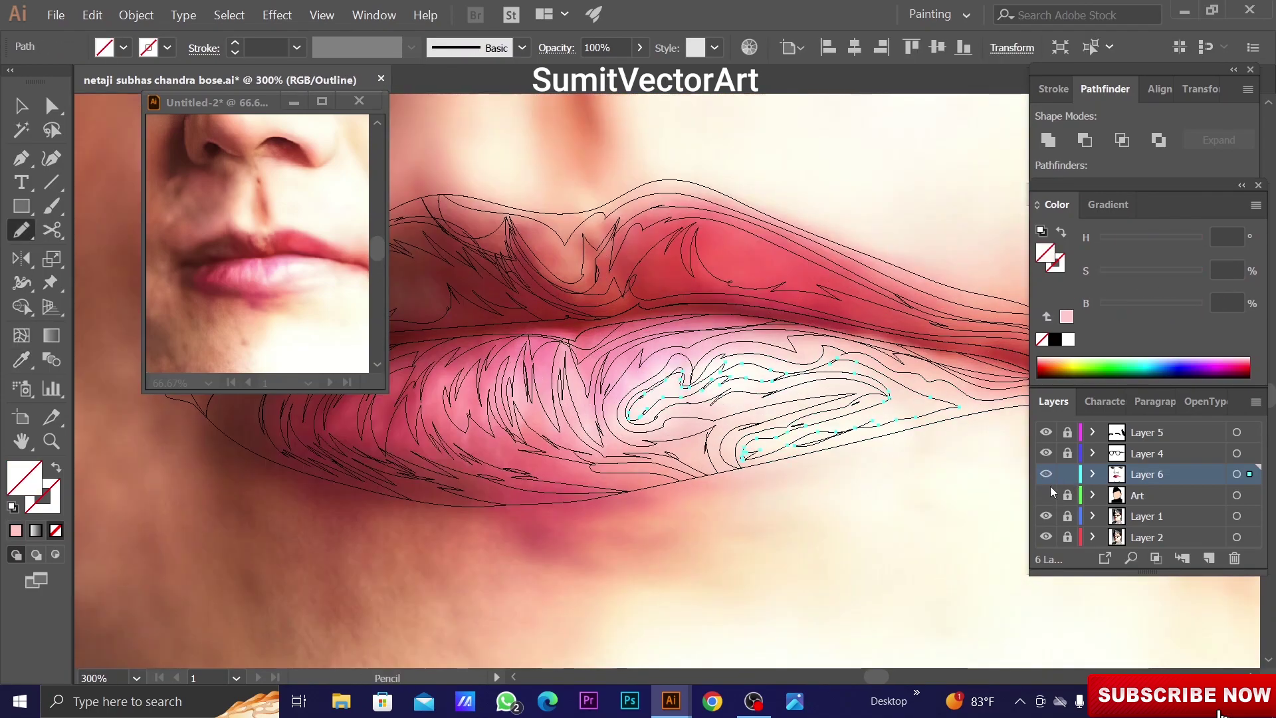
{"action": "key", "text": "ctrl+y"}
{"action": "key", "text": "i"}
{"action": "left_click", "coordinate": [731, 412]}
{"action": "key", "text": "ctrl+0"}
{"action": "key", "text": "v"}
{"action": "left_click", "coordinate": [1046, 516]}
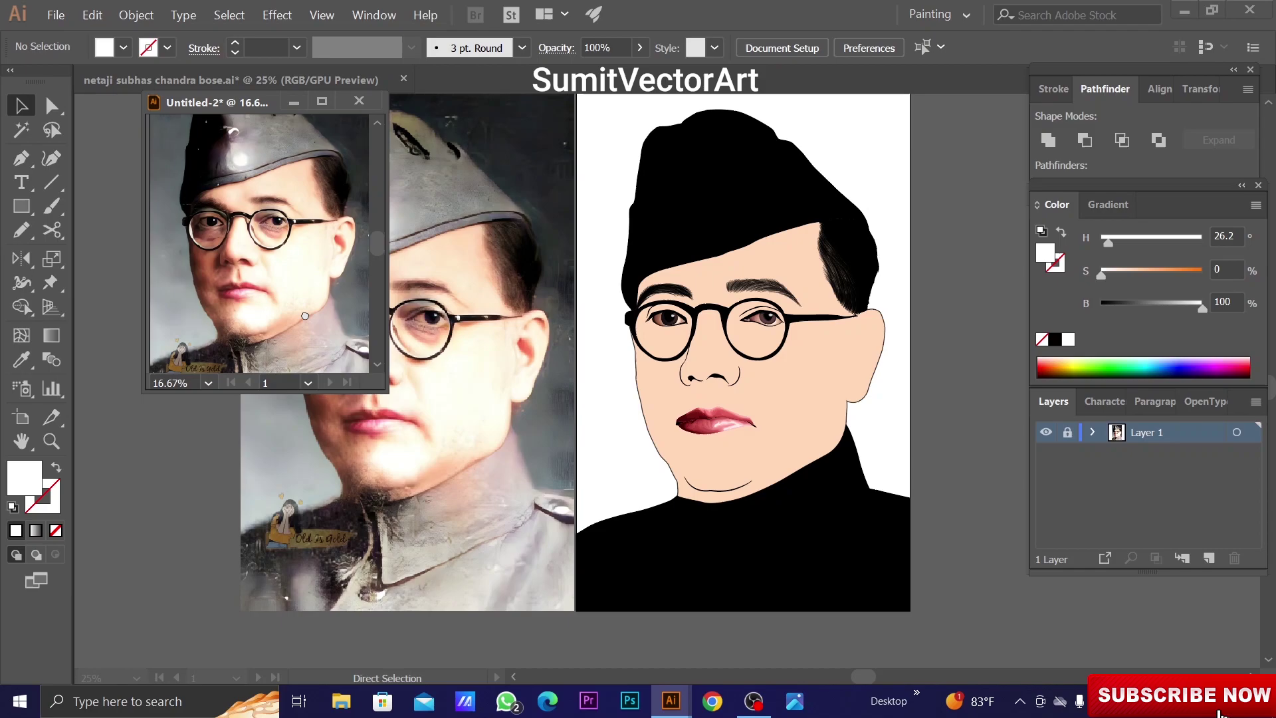
Fit the whole photo in the reference window and set skin saturation to 23.92
{"action": "key", "text": "ctrl+minus"}
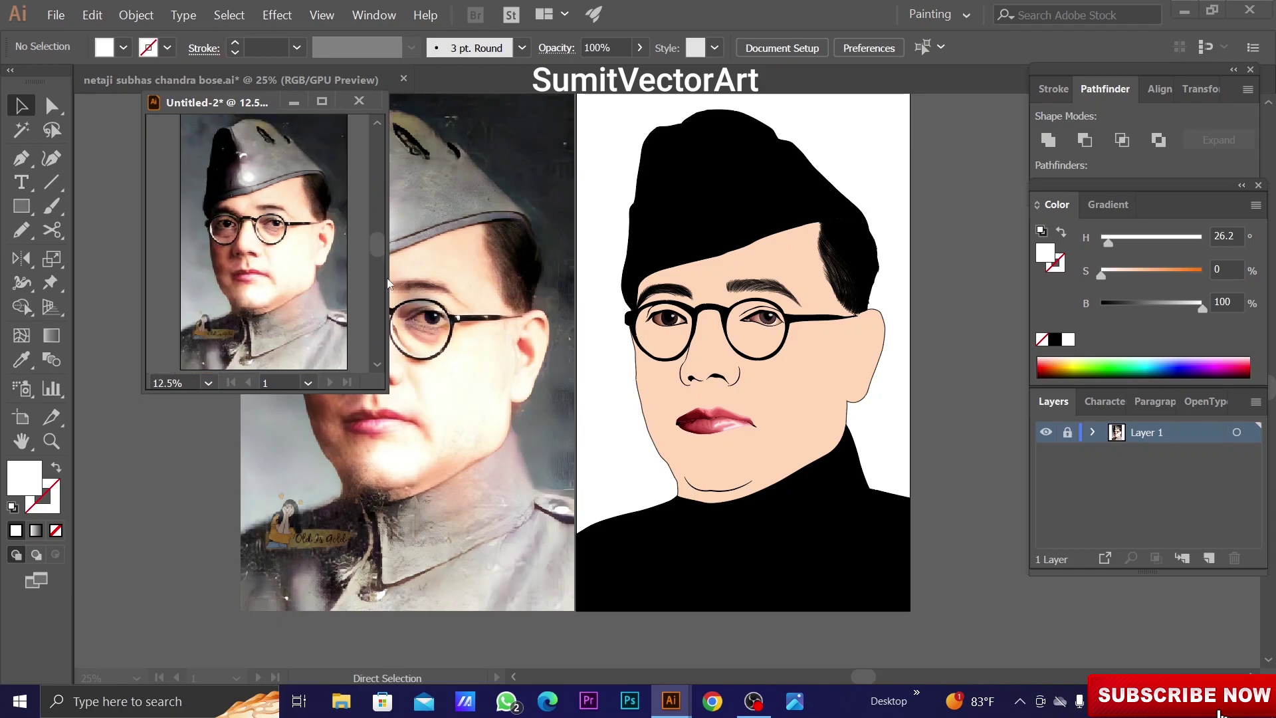
{"action": "left_click_drag", "start_coordinate": [392, 284], "coordinate": [341, 284]}
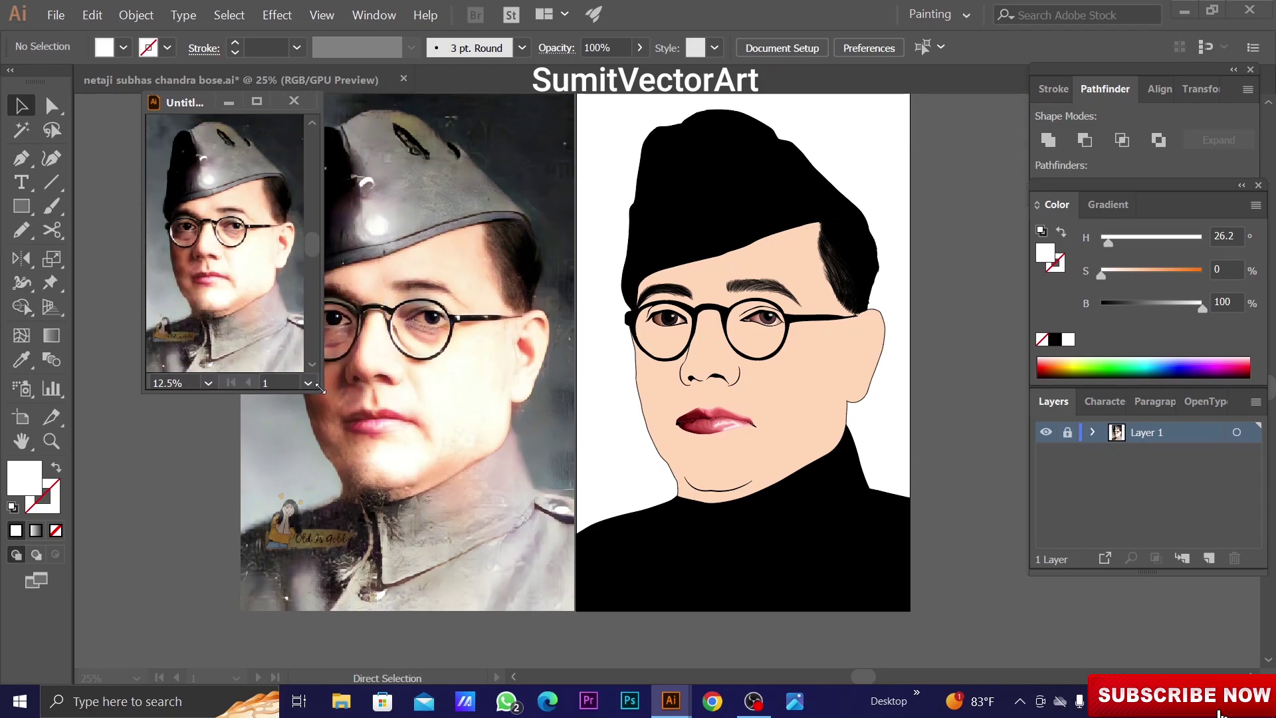
{"action": "double_click", "coordinate": [1225, 269]}
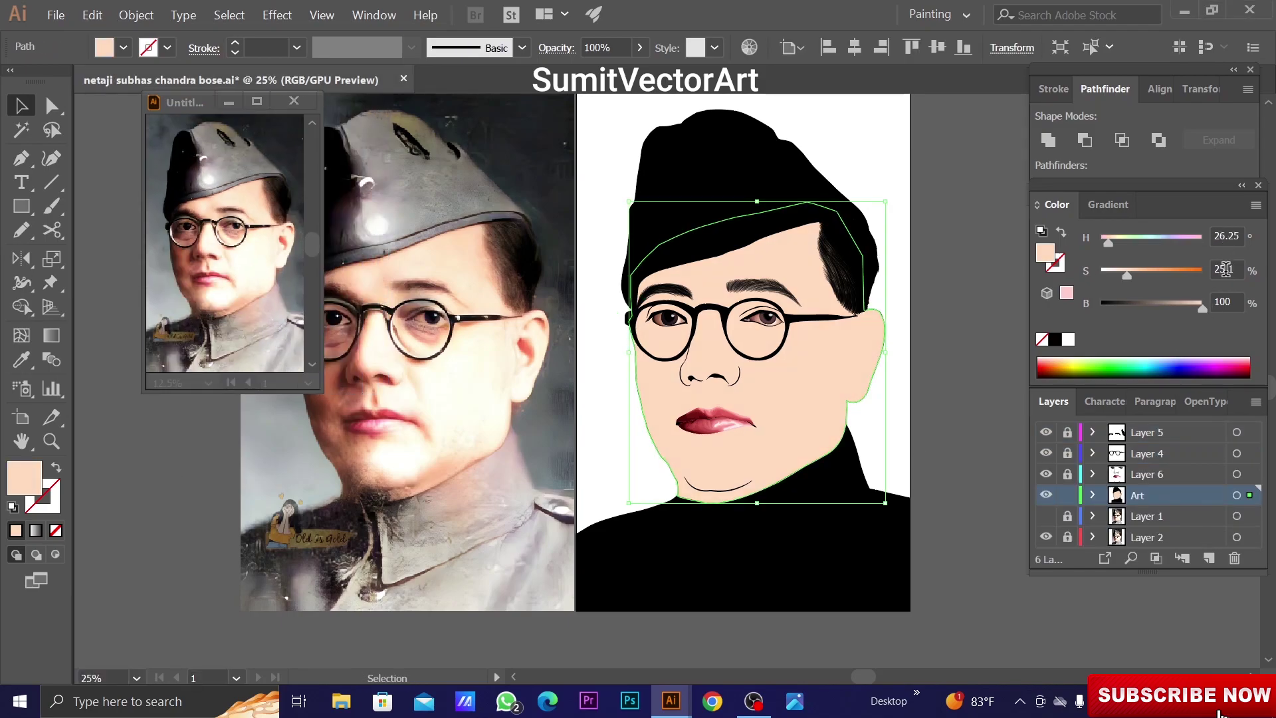
{"action": "type", "text": "27.84"}
{"action": "key", "text": "Tab"}
{"action": "type", "text": "23.92"}
{"action": "key", "text": "Tab"}
Start tracing a shade path along the nose in Outline mode
{"action": "left_click", "coordinate": [928, 387]}
{"action": "key", "text": "ctrl+y"}
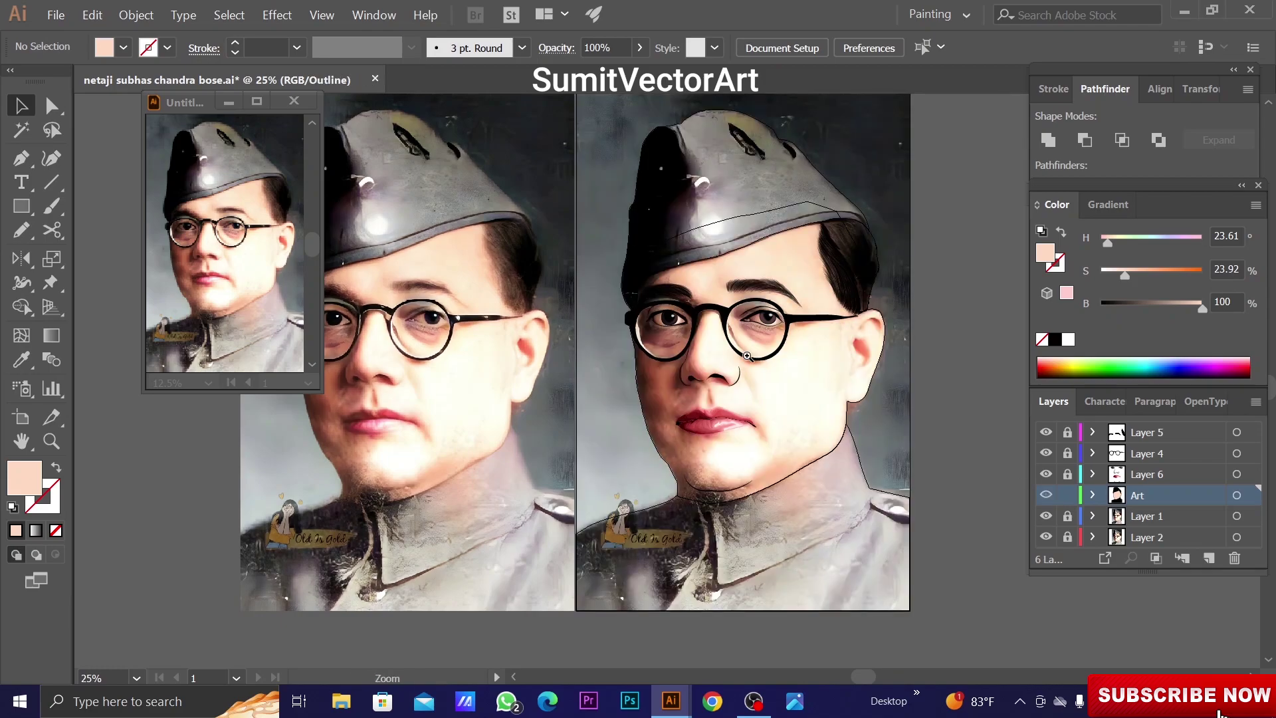
{"action": "left_click", "coordinate": [747, 356]}
{"action": "key", "text": "n"}
{"action": "left_click_drag", "start_coordinate": [615, 292], "coordinate": [577, 370]}
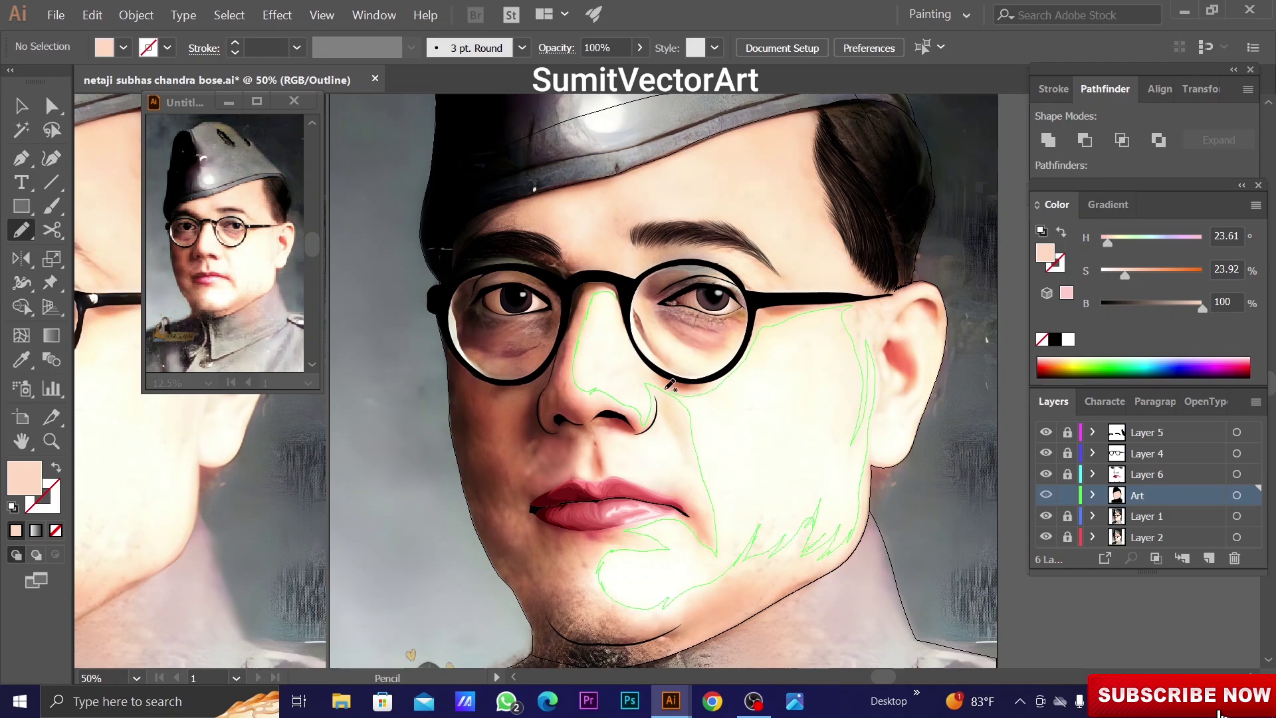
Close the cheek-and-jaw shadow shape and trace the ear's inner contours
{"action": "left_click_drag", "start_coordinate": [627, 311], "coordinate": [624, 309]}
{"action": "scroll", "coordinate": [822, 328], "scroll_direction": "up", "scroll_amount": 2}
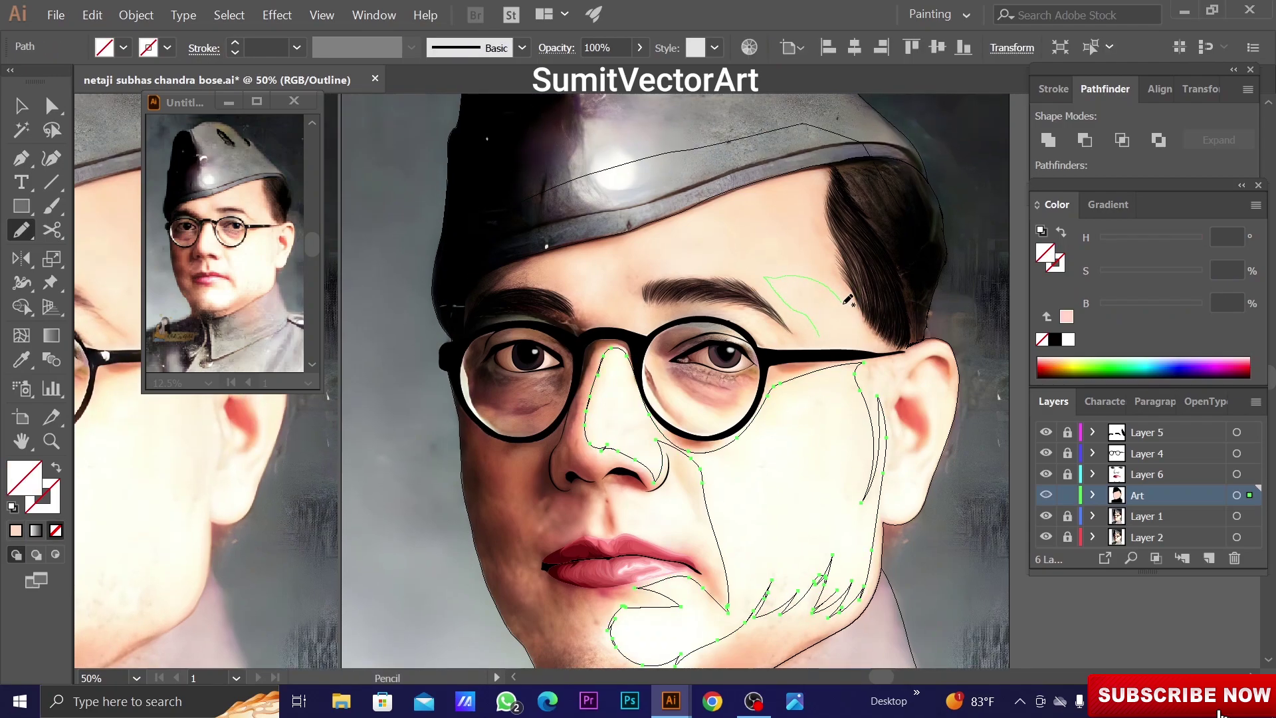
{"action": "key", "text": "ctrl+equal"}
{"action": "left_click_drag", "start_coordinate": [742, 354], "coordinate": [764, 367]}
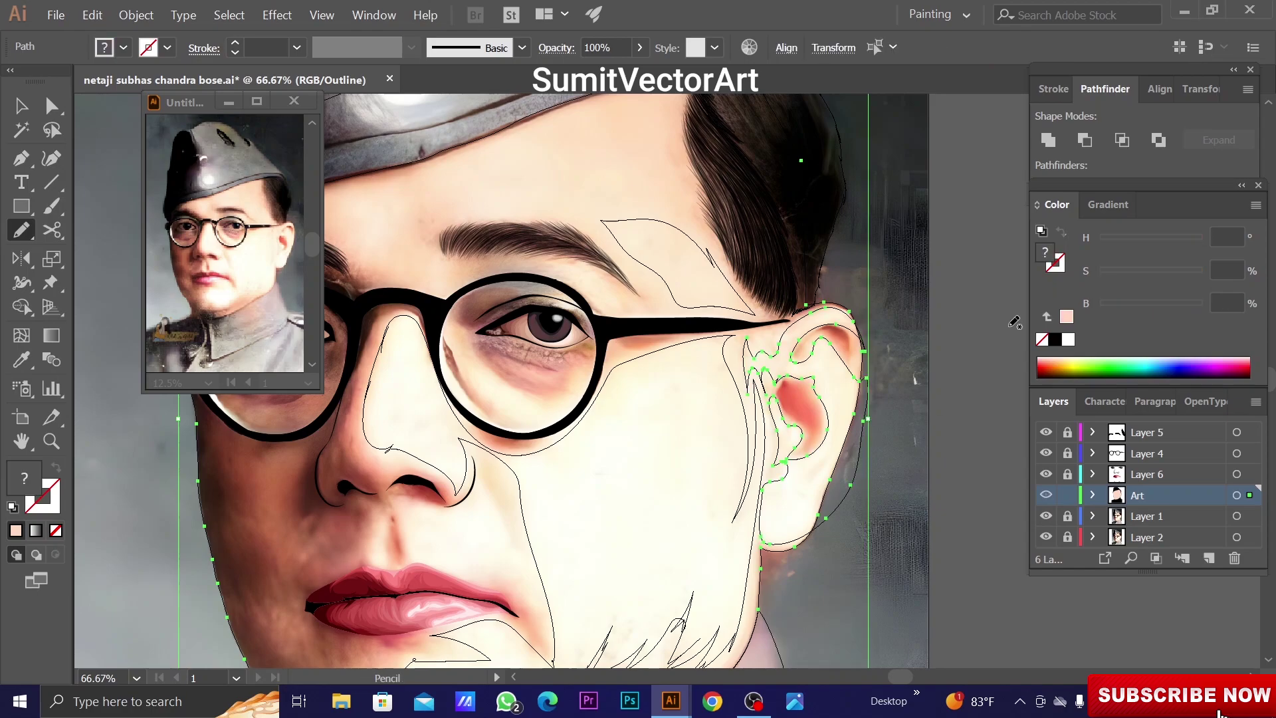
Draw a shadow shape under the eye
{"action": "scroll", "coordinate": [635, 393], "scroll_direction": "down", "scroll_amount": 2}
{"action": "left_click", "coordinate": [635, 393]}
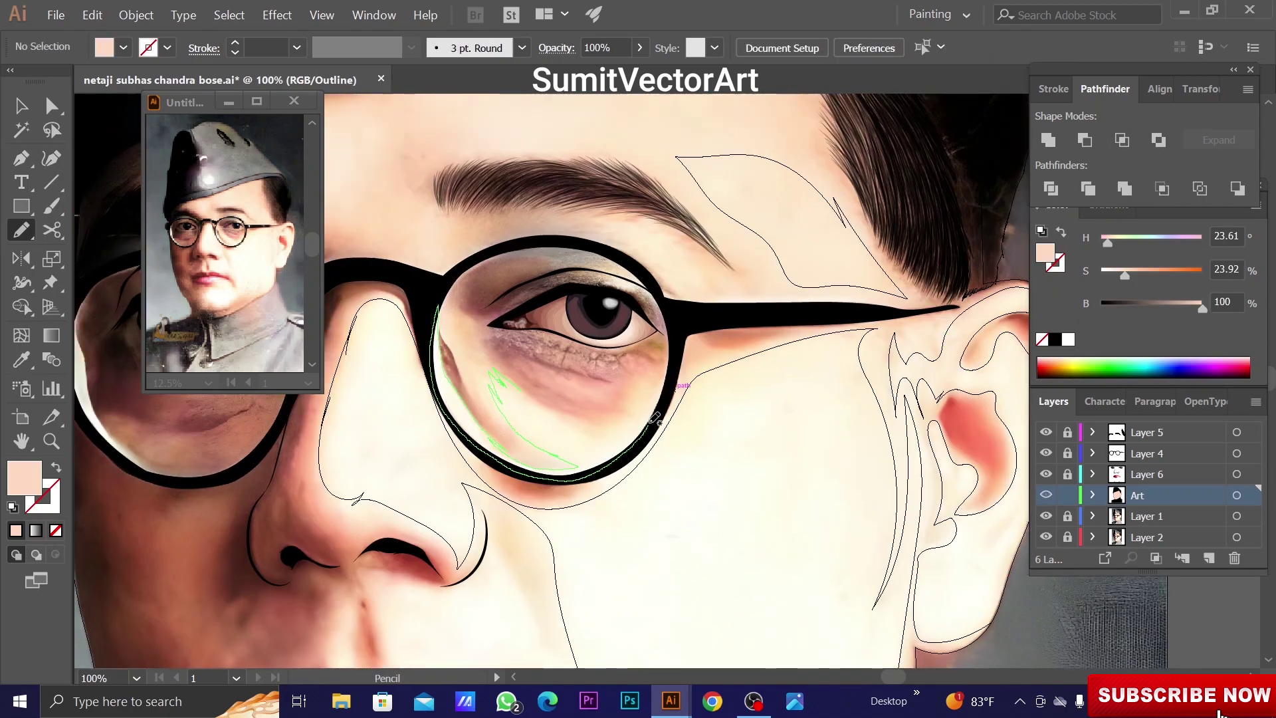
{"action": "key", "text": "a"}
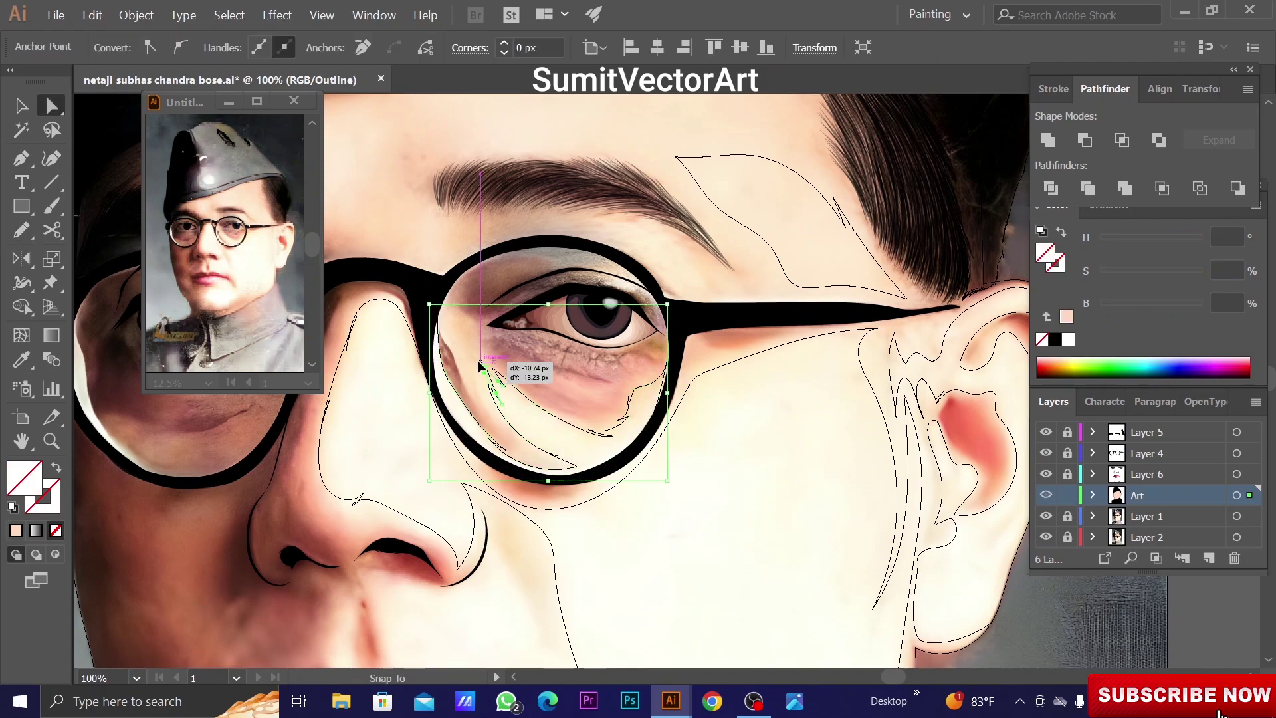
{"action": "key", "text": "ctrl+minus"}
{"action": "left_click", "coordinate": [633, 413], "text": "ctrl"}
Trace a shadow beside the lips extending up the cheek
{"action": "scroll", "coordinate": [607, 398], "scroll_direction": "up", "scroll_amount": 1}
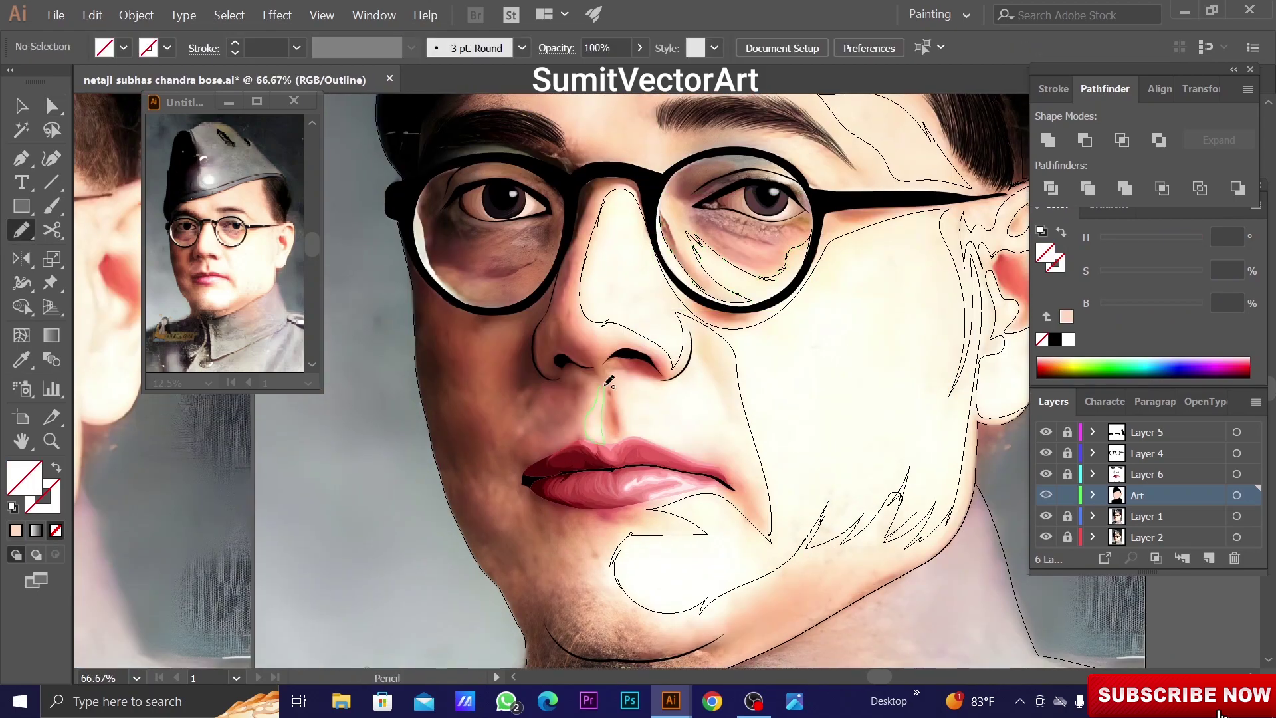
{"action": "left_click_drag", "start_coordinate": [606, 385], "coordinate": [622, 439]}
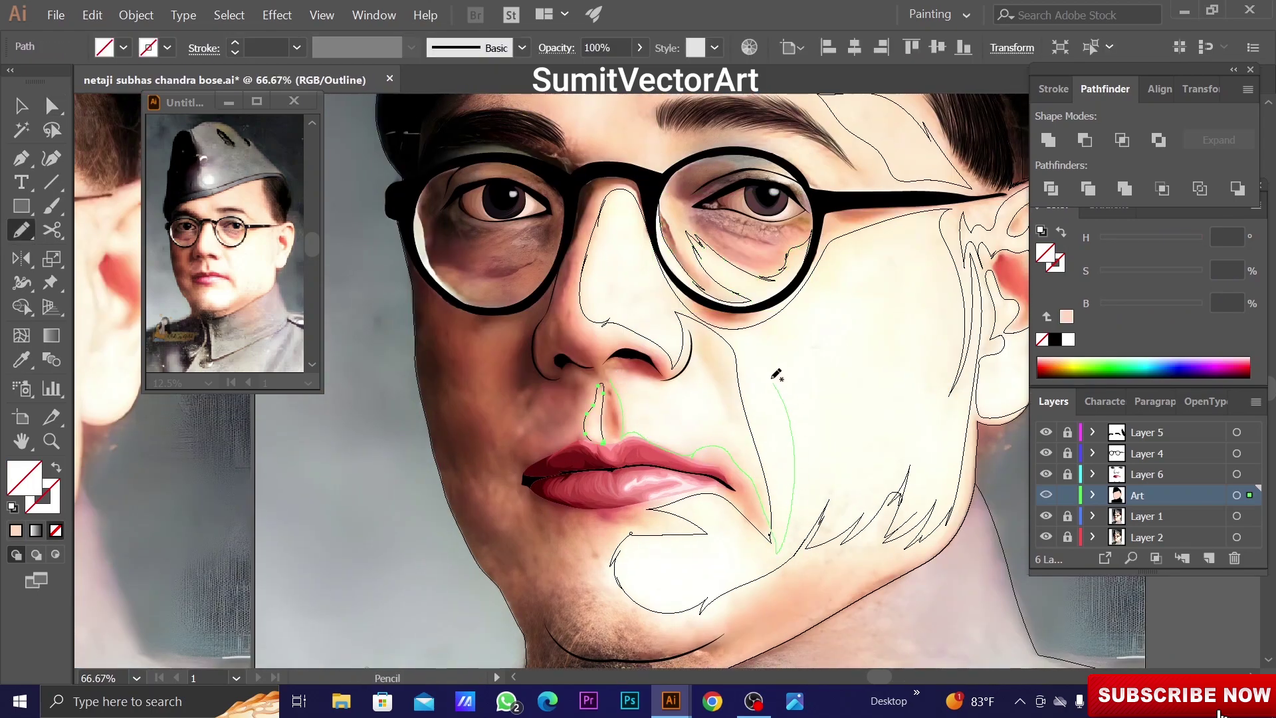
{"action": "left_click_drag", "start_coordinate": [774, 380], "coordinate": [729, 415]}
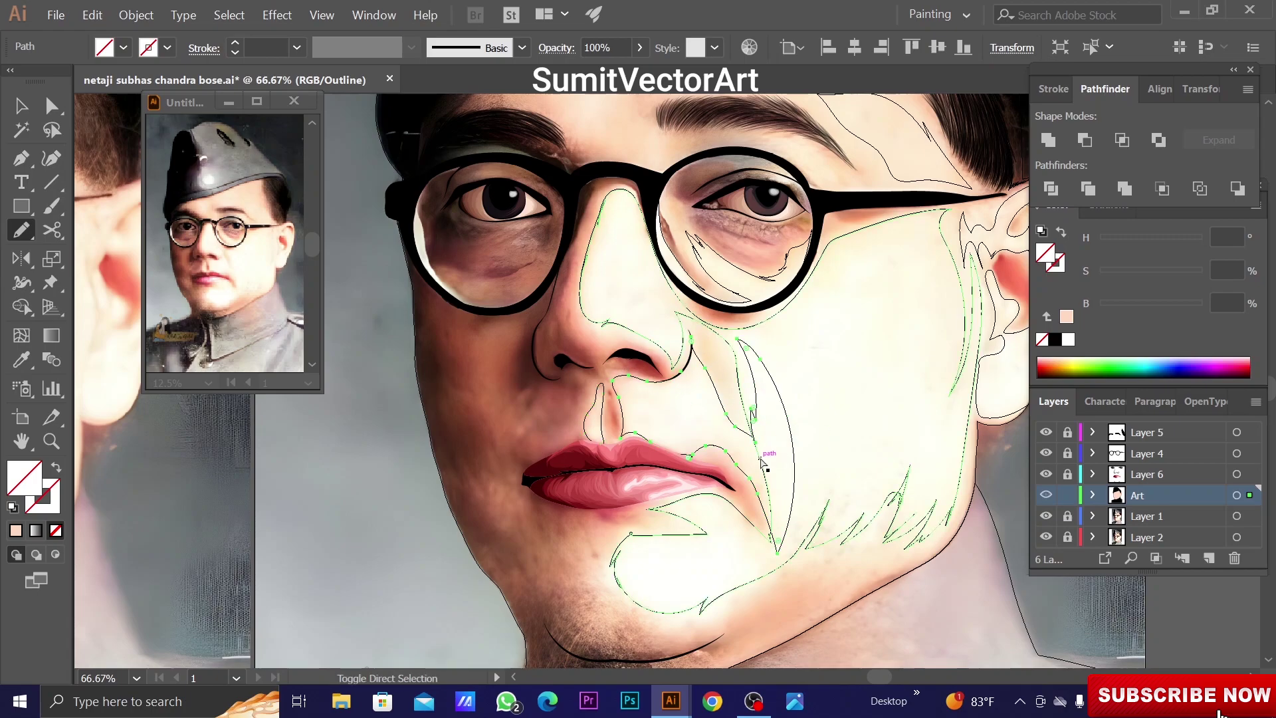
{"action": "key", "text": "ctrl+minus"}
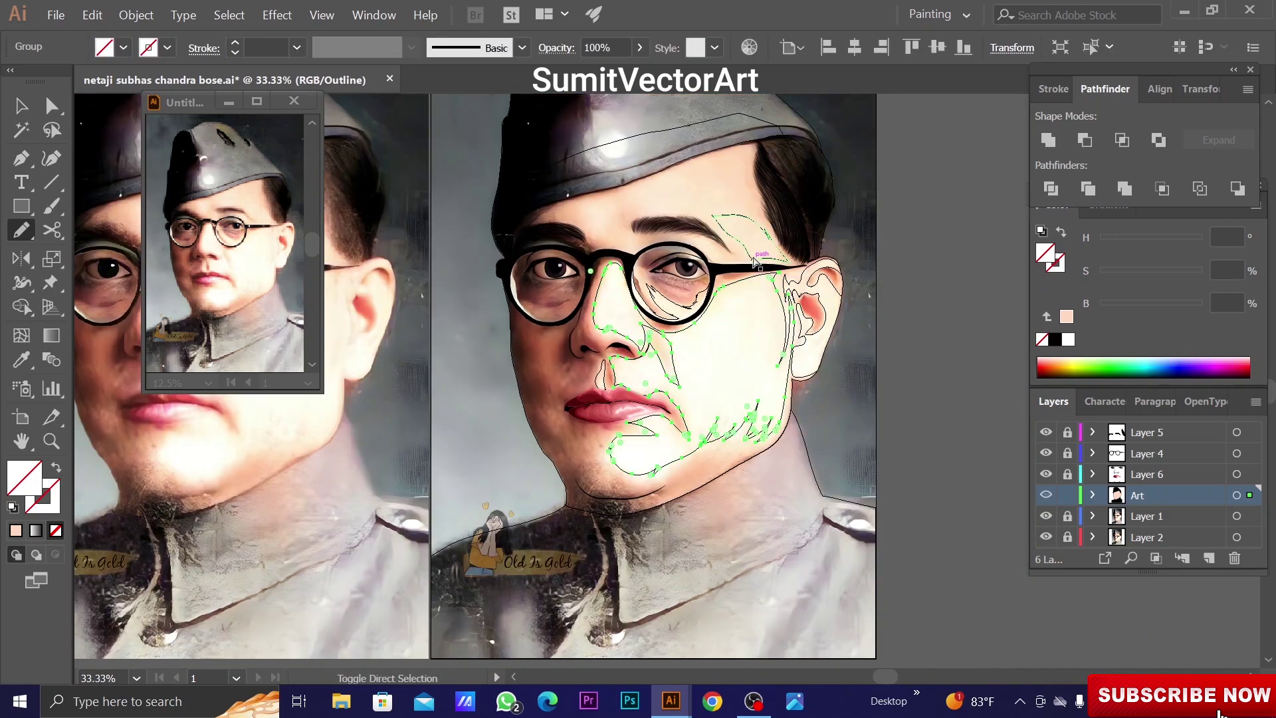
Trace a shadow shape along the eyebrow
{"action": "key", "text": "ctrl+shift+a"}
{"action": "key", "text": "ctrl+plus"}
{"action": "left_click_drag", "start_coordinate": [722, 418], "coordinate": [718, 422]}
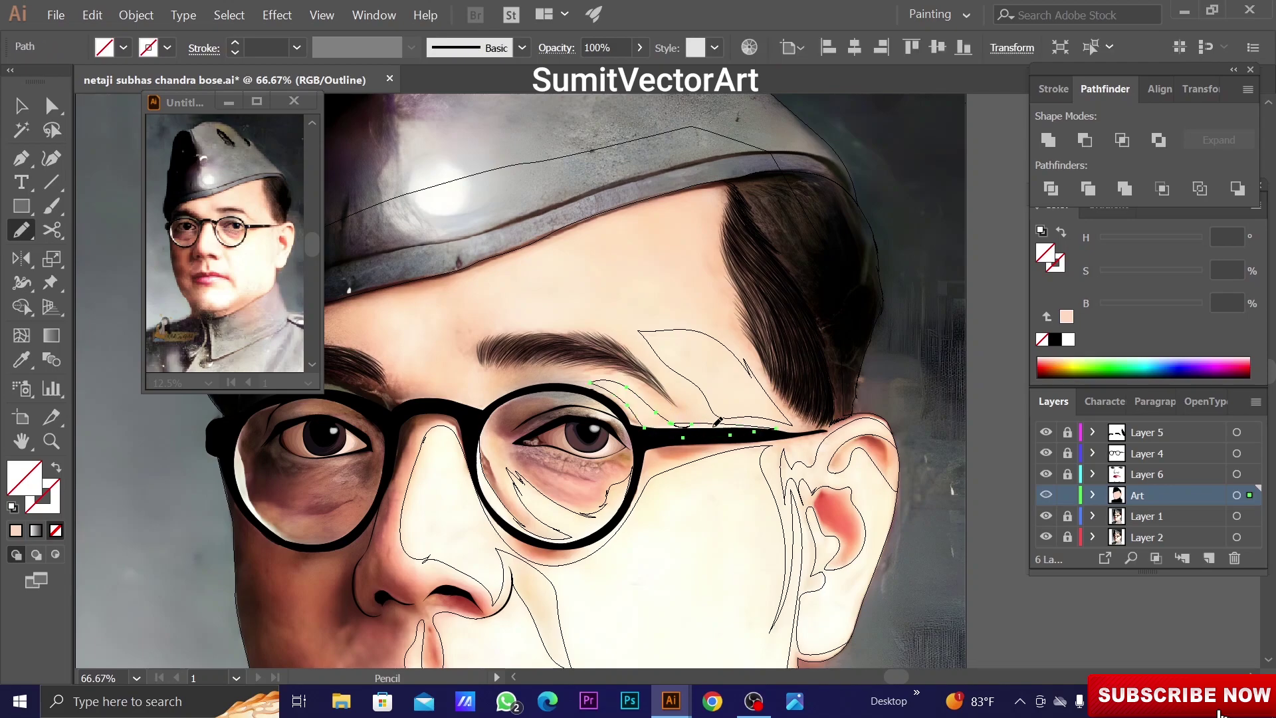
{"action": "key", "text": "ctrl+shift+a"}
{"action": "key", "text": "ctrl+minus"}
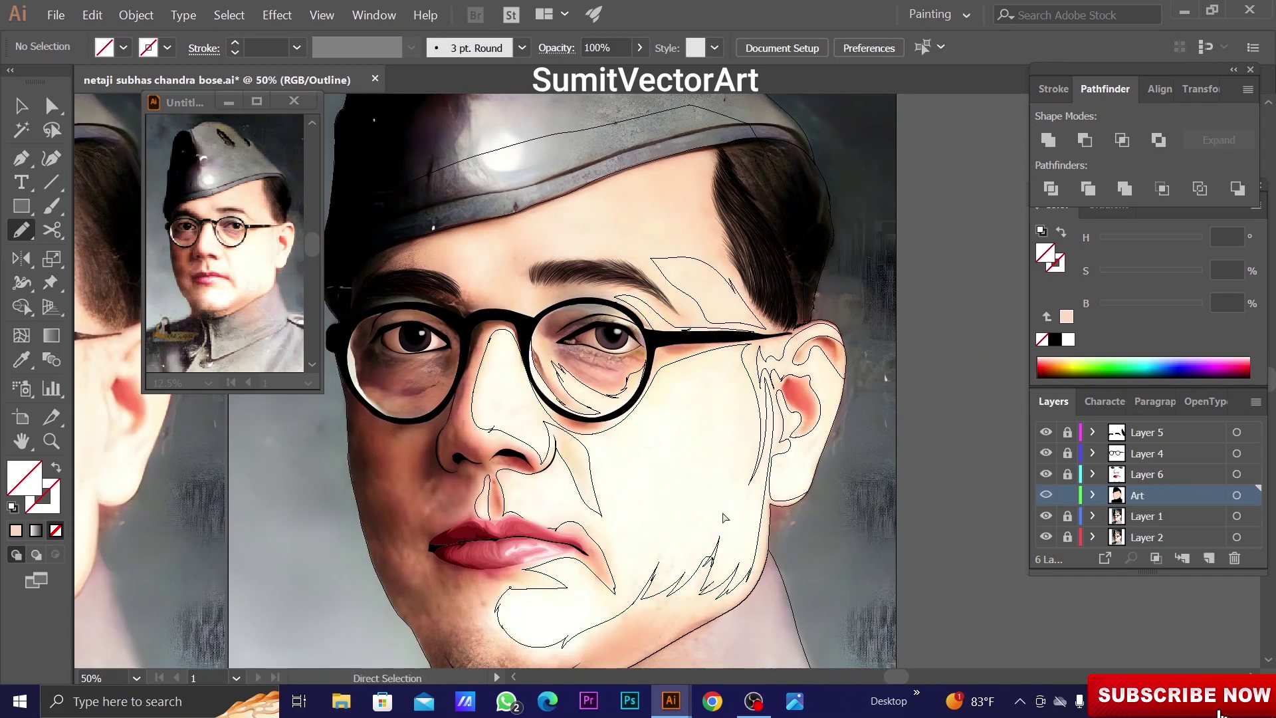
Select all the face art and send it to the back
{"action": "key", "text": "ctrl+a"}
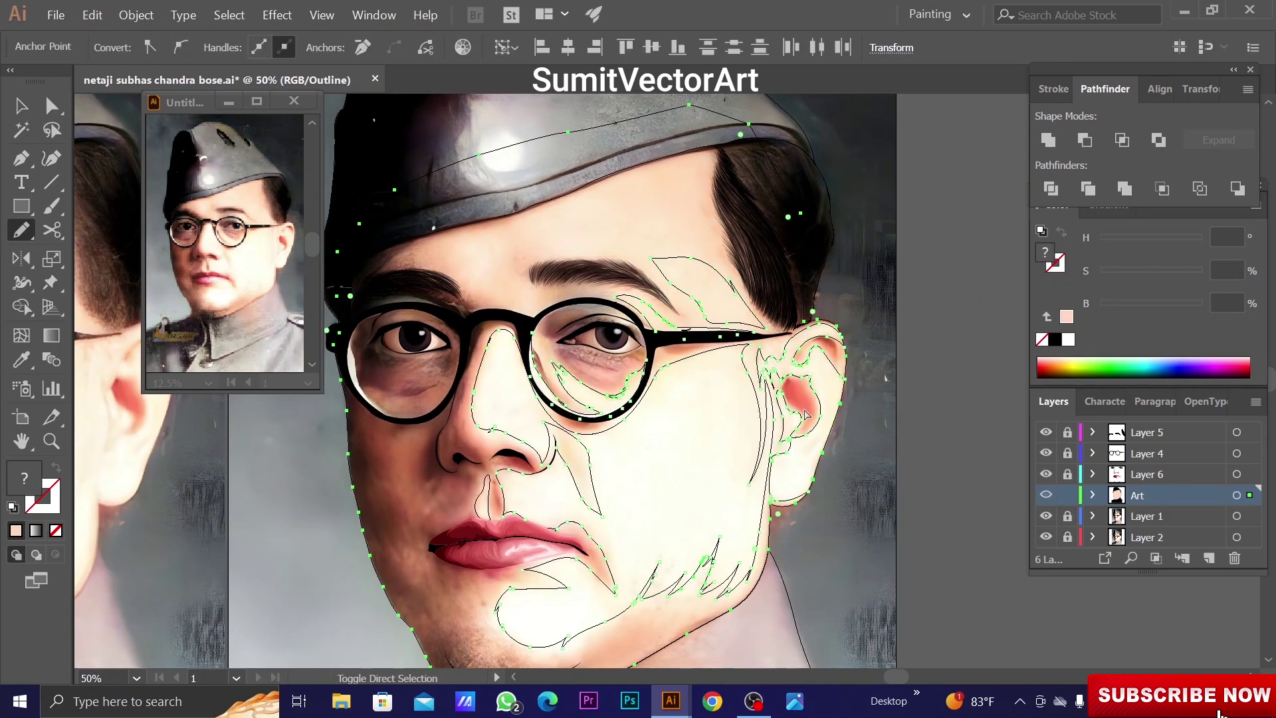
{"action": "key", "text": "ctrl+minus"}
{"action": "key", "text": "ctrl+minus"}
{"action": "key", "text": "ctrl+y"}
{"action": "key", "text": "ctrl+plus"}
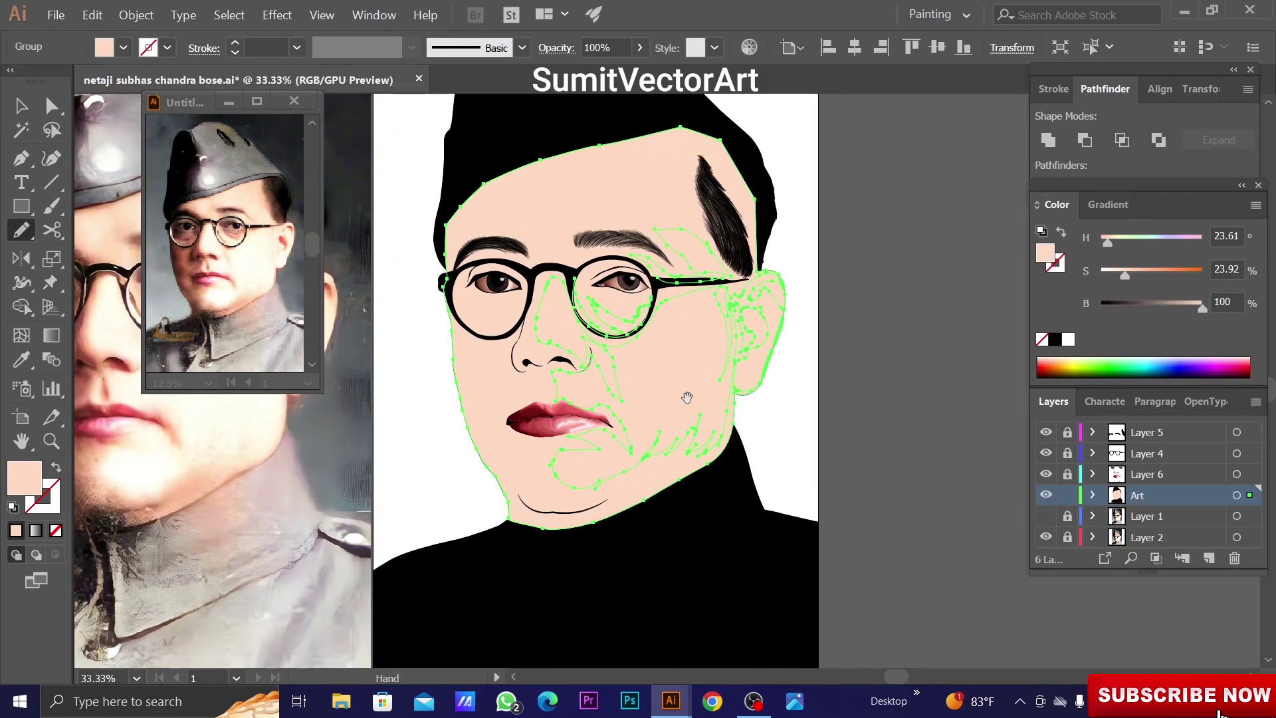
{"action": "key", "text": "i"}
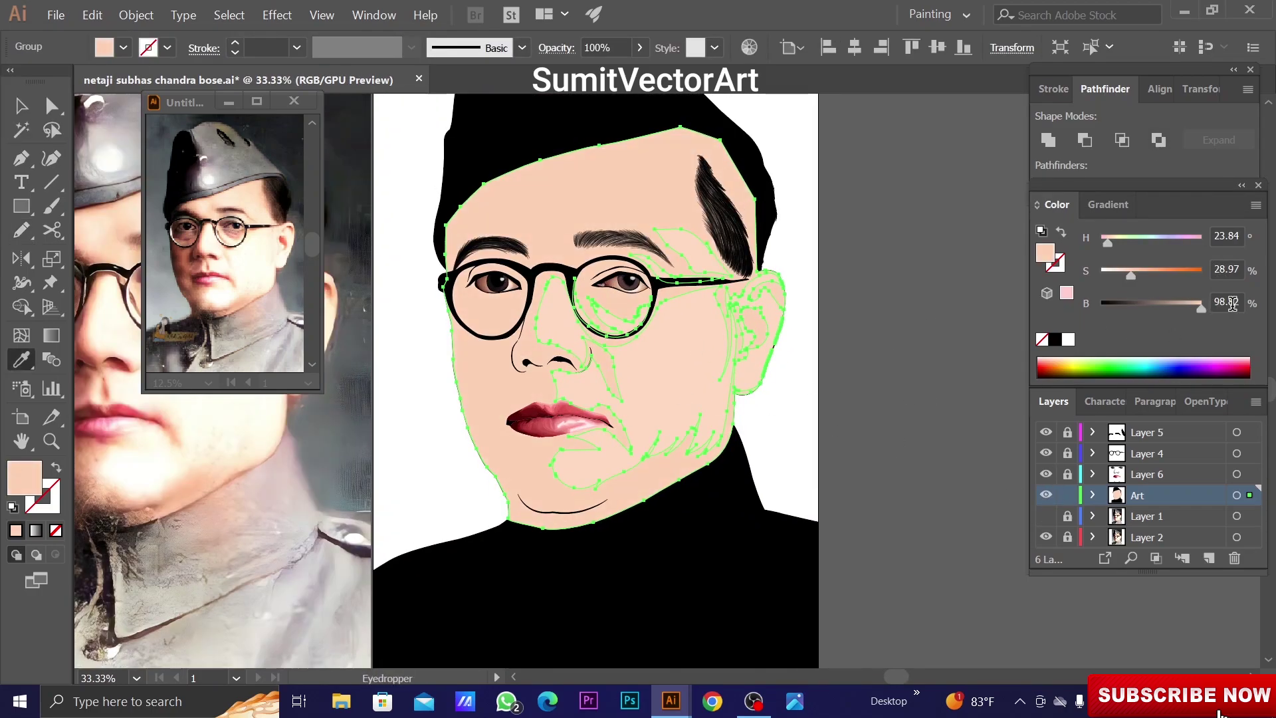
{"action": "right_click", "coordinate": [635, 209]}
{"action": "left_click", "coordinate": [838, 410]}
{"action": "key", "text": "v"}
Arrange the face art behind the cap and hair, then return to Outline view
{"action": "right_click", "coordinate": [634, 208]}
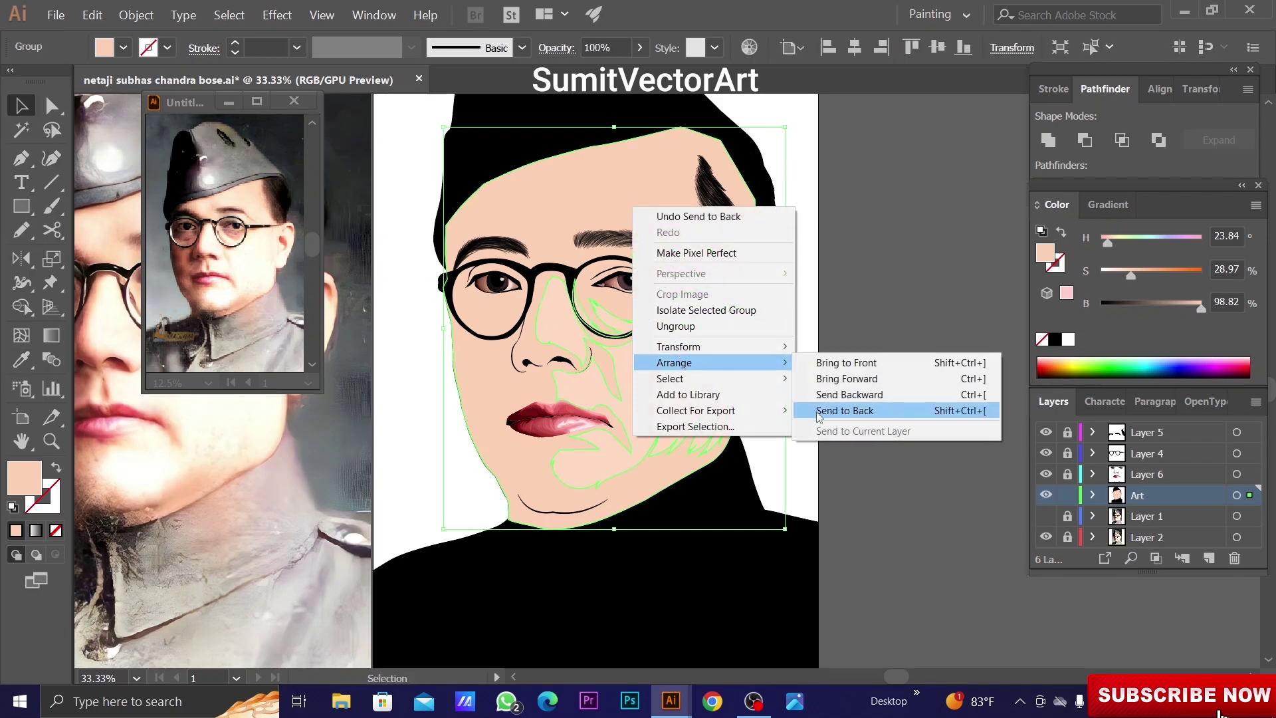
{"action": "left_click", "coordinate": [837, 411]}
{"action": "right_click", "coordinate": [625, 337]}
{"action": "left_click", "coordinate": [858, 610]}
{"action": "key", "text": "ctrl+minus"}
{"action": "left_click", "coordinate": [819, 425]}
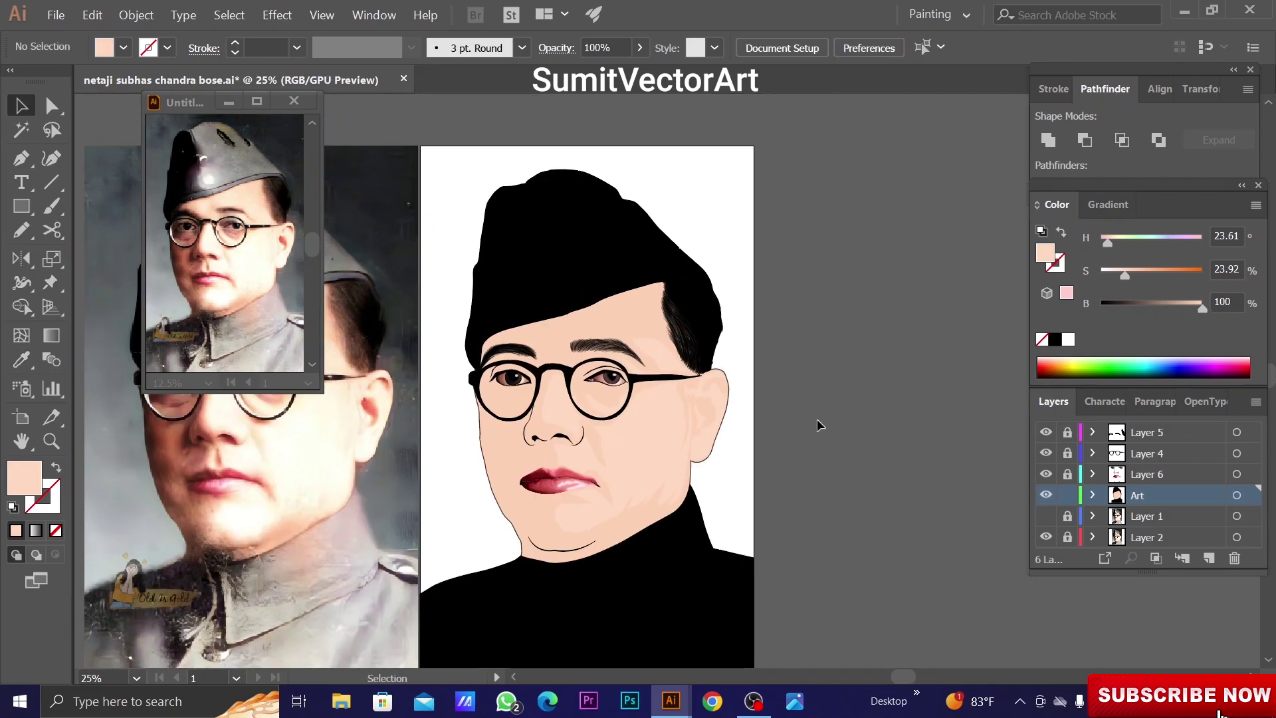
{"action": "key", "text": "ctrl+y"}
{"action": "key", "text": "ctrl+plus"}
{"action": "key", "text": "ctrl+plus"}
Draw freehand shading shapes on the forehead and down along the nose
{"action": "key", "text": "n"}
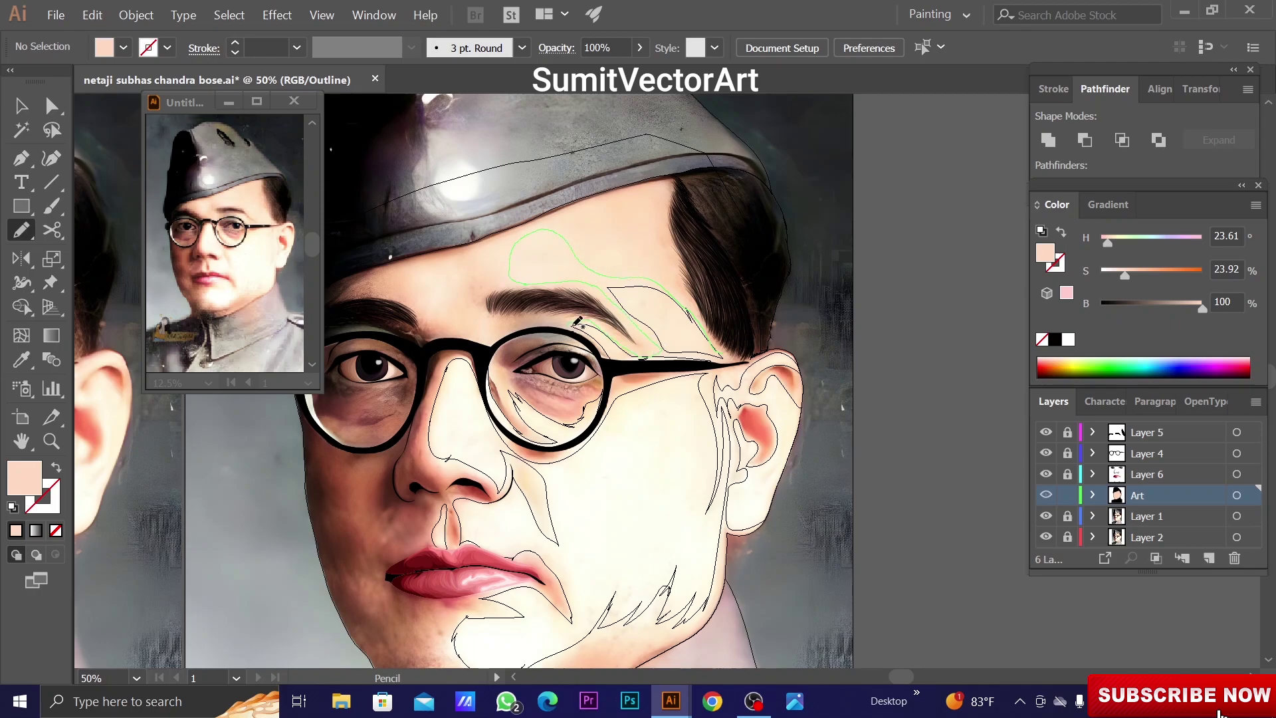
{"action": "left_click_drag", "start_coordinate": [702, 357], "coordinate": [704, 357]}
{"action": "key", "text": "ctrl+plus"}
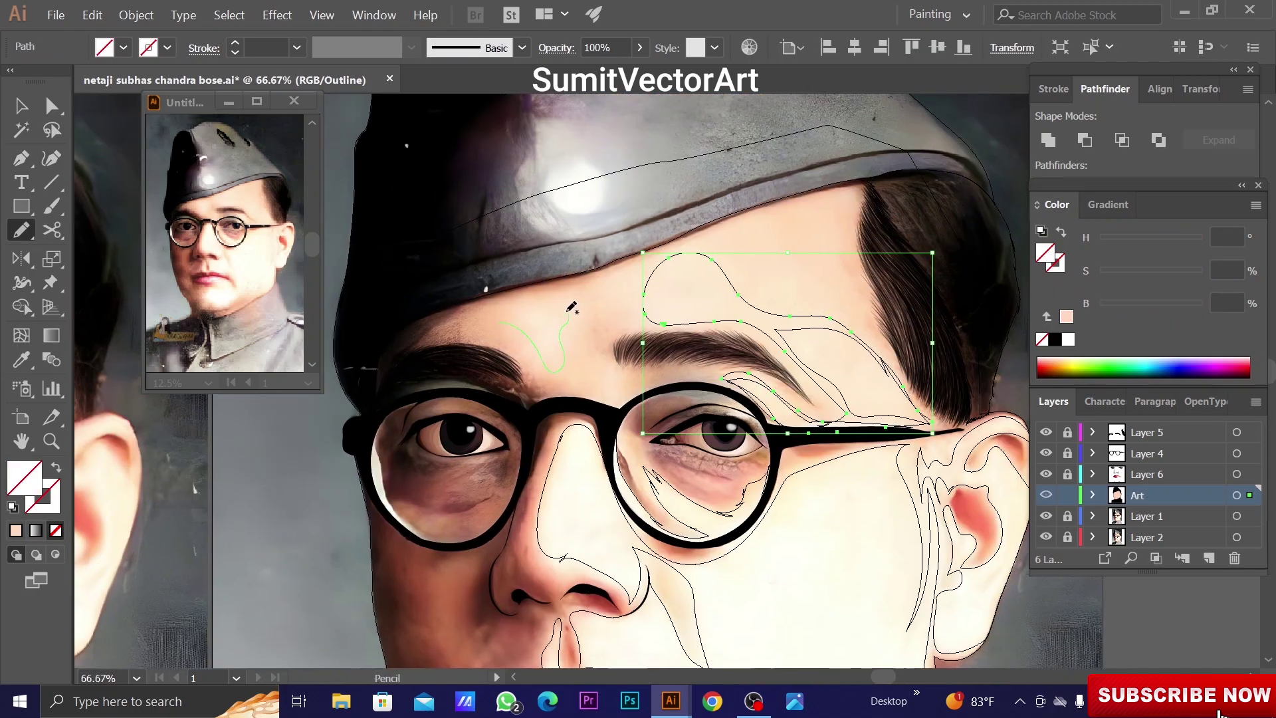
{"action": "left_click_drag", "start_coordinate": [569, 307], "coordinate": [510, 312]}
{"action": "left_click_drag", "start_coordinate": [630, 509], "coordinate": [618, 442]}
{"action": "left_click_drag", "start_coordinate": [583, 367], "coordinate": [558, 361]}
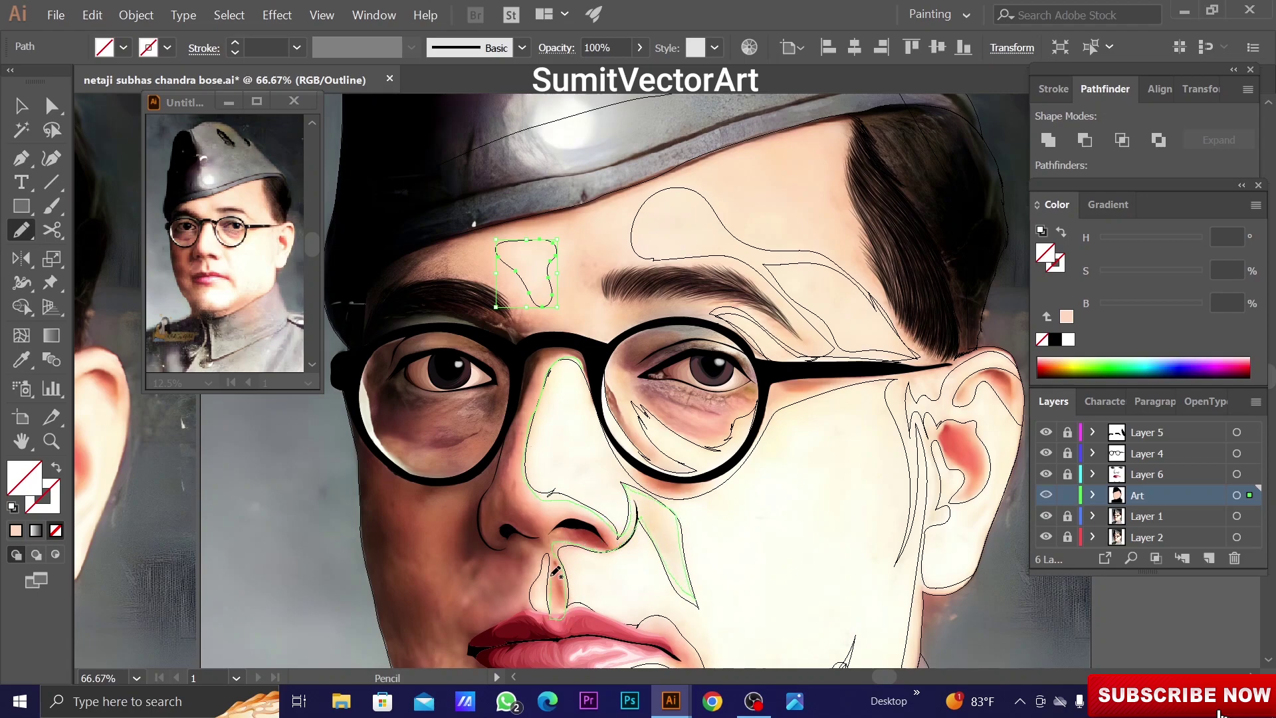
{"action": "key", "text": "ctrl+minus"}
{"action": "left_click_drag", "start_coordinate": [631, 647], "coordinate": [675, 545]}
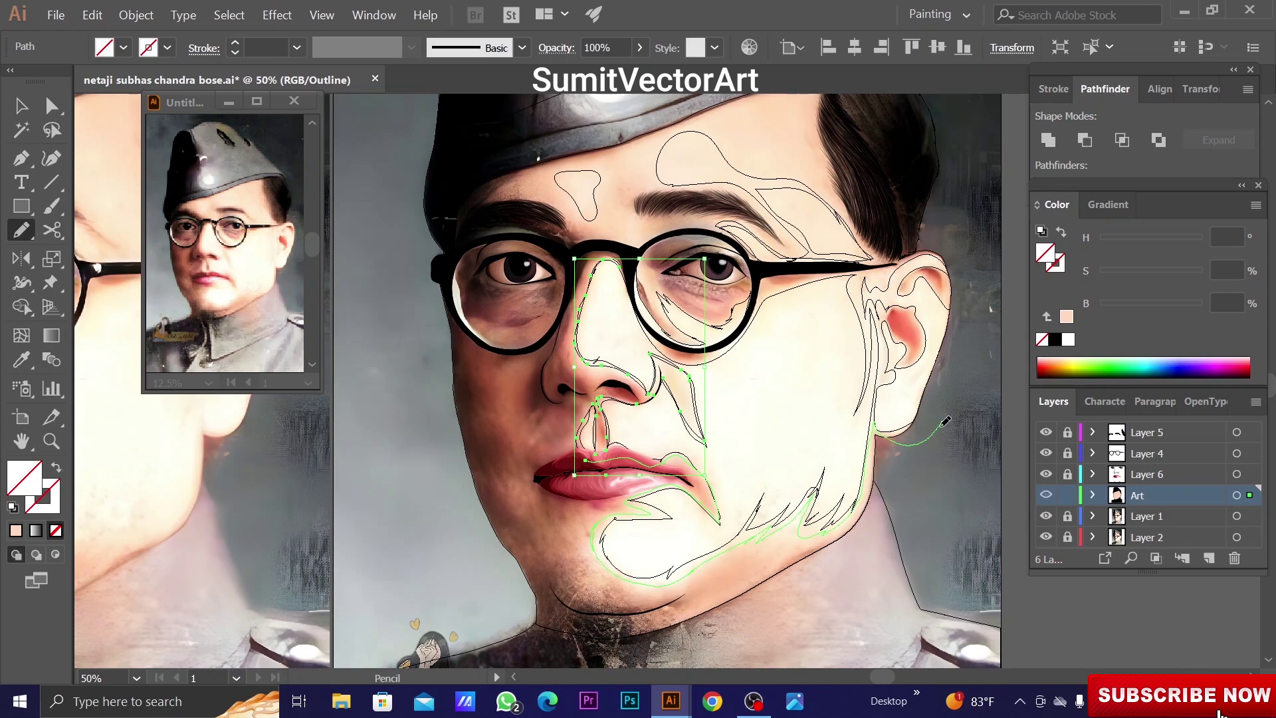
Trace a large outline around the whole face and fill it with peach
{"action": "left_click_drag", "start_coordinate": [552, 653], "coordinate": [513, 105]}
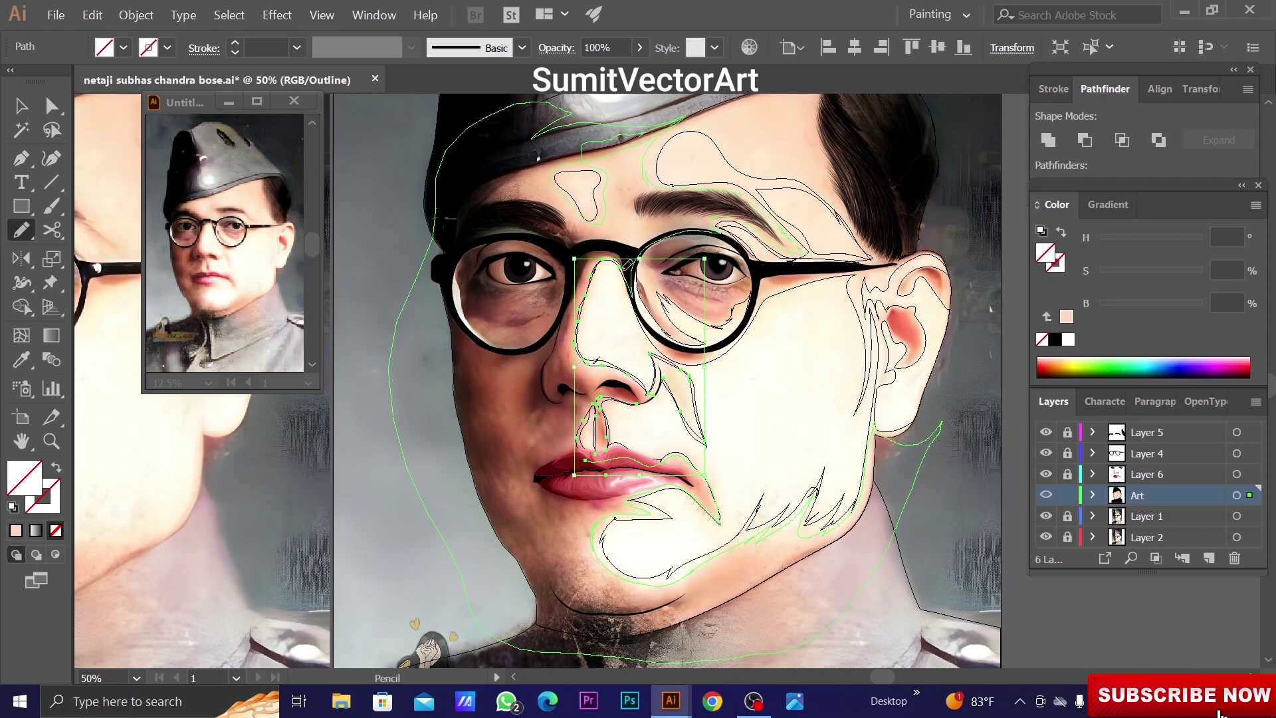
{"action": "left_click", "coordinate": [932, 520], "text": "ctrl"}
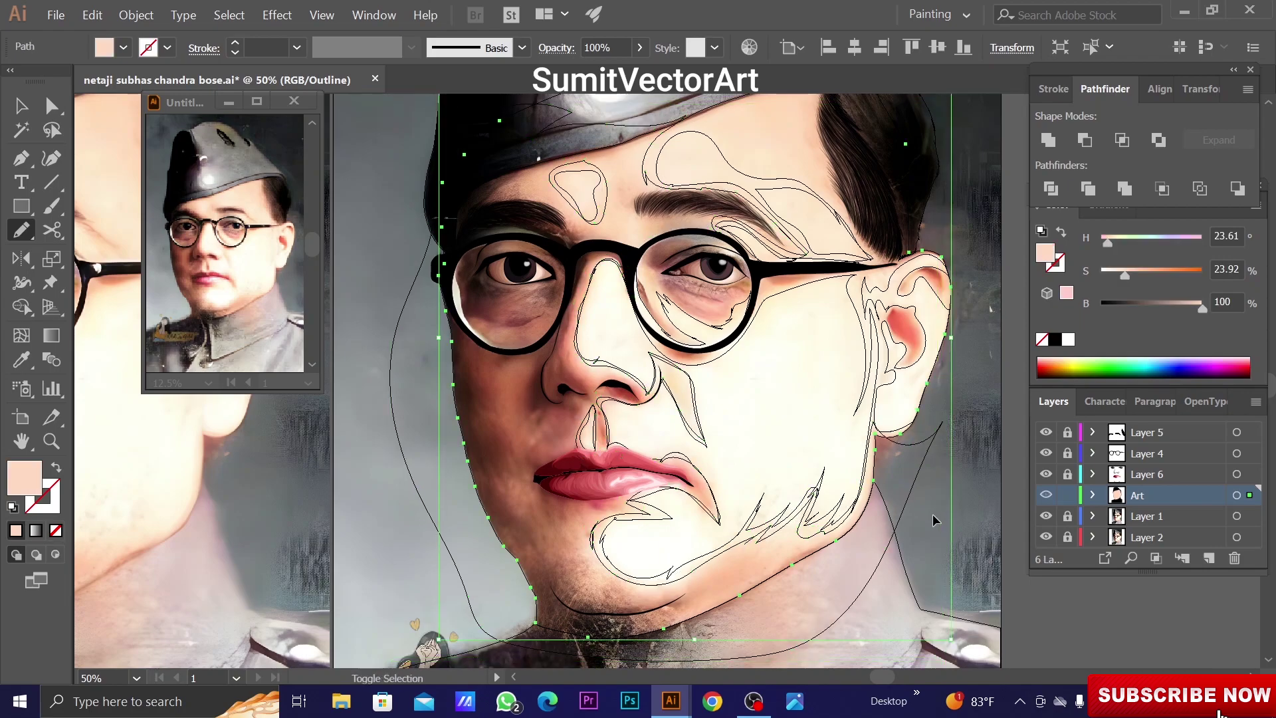
{"action": "key", "text": "Return"}
{"action": "key", "text": "ctrl+minus"}
{"action": "key", "text": "ctrl+y"}
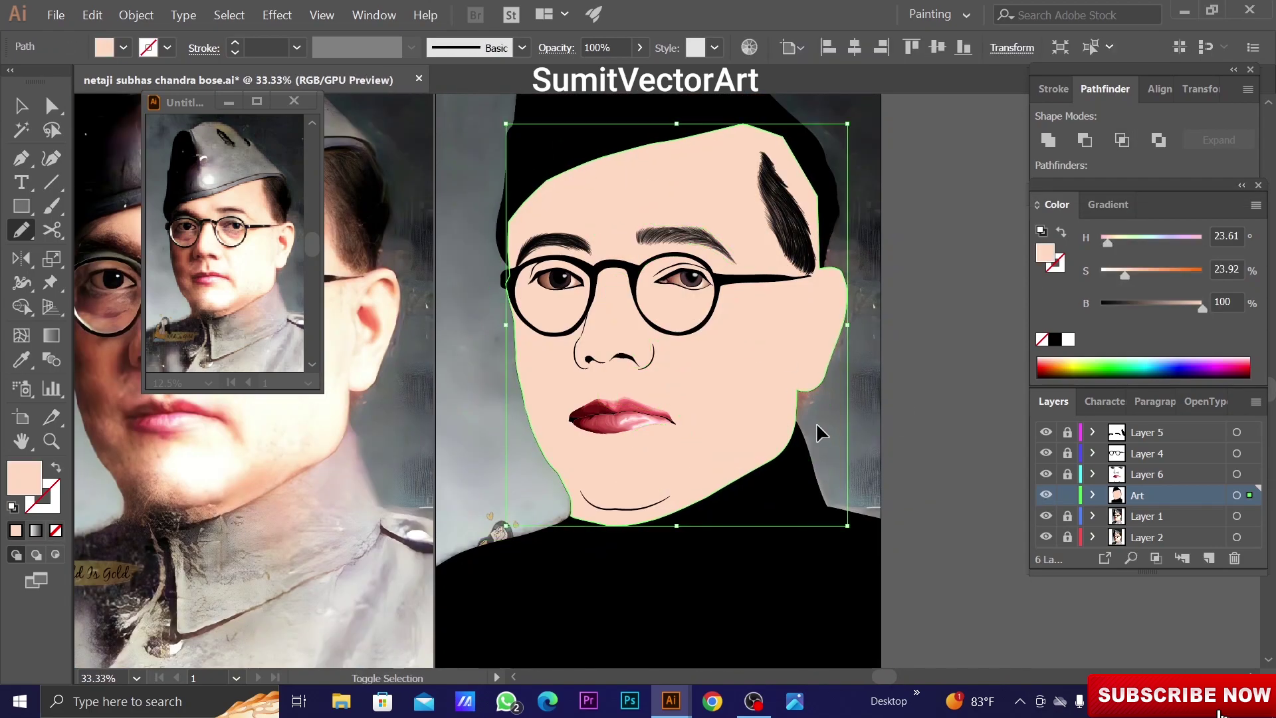
{"action": "left_click", "coordinate": [1123, 140]}
Unite the face shading shapes and give them a deeper peach (saturation 34, brightness 98.04)
{"action": "key", "text": "Return"}
{"action": "right_click", "coordinate": [932, 449]}
{"action": "right_click", "coordinate": [783, 341]}
{"action": "key", "text": "ctrl+y"}
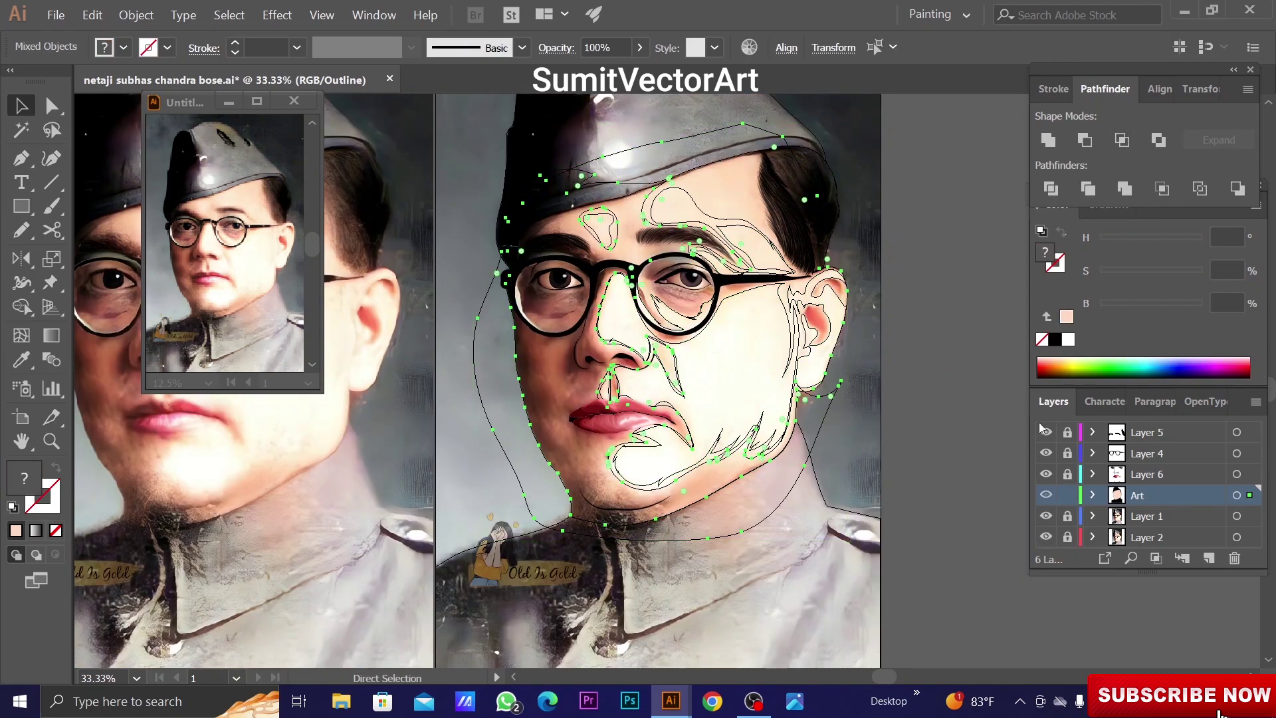
{"action": "key", "text": "ctrl+y"}
{"action": "left_click", "coordinate": [743, 350]}
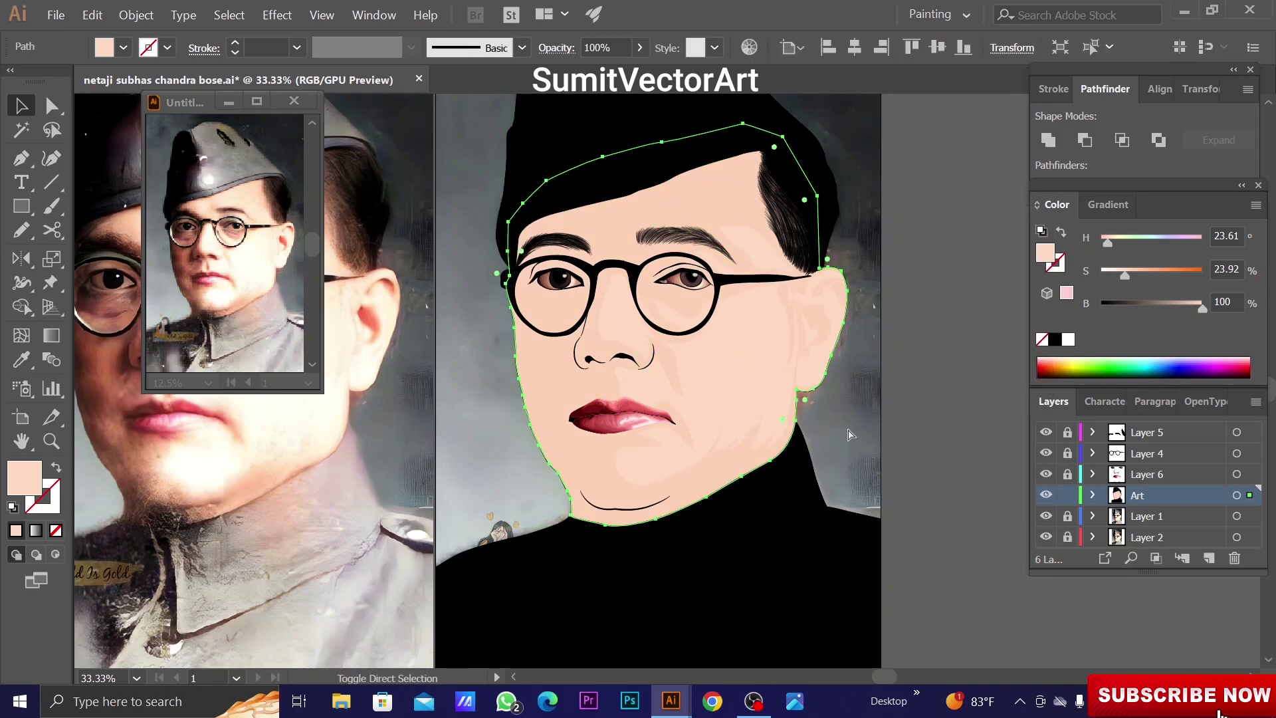
{"action": "left_click", "coordinate": [1123, 139]}
{"action": "key", "text": "i"}
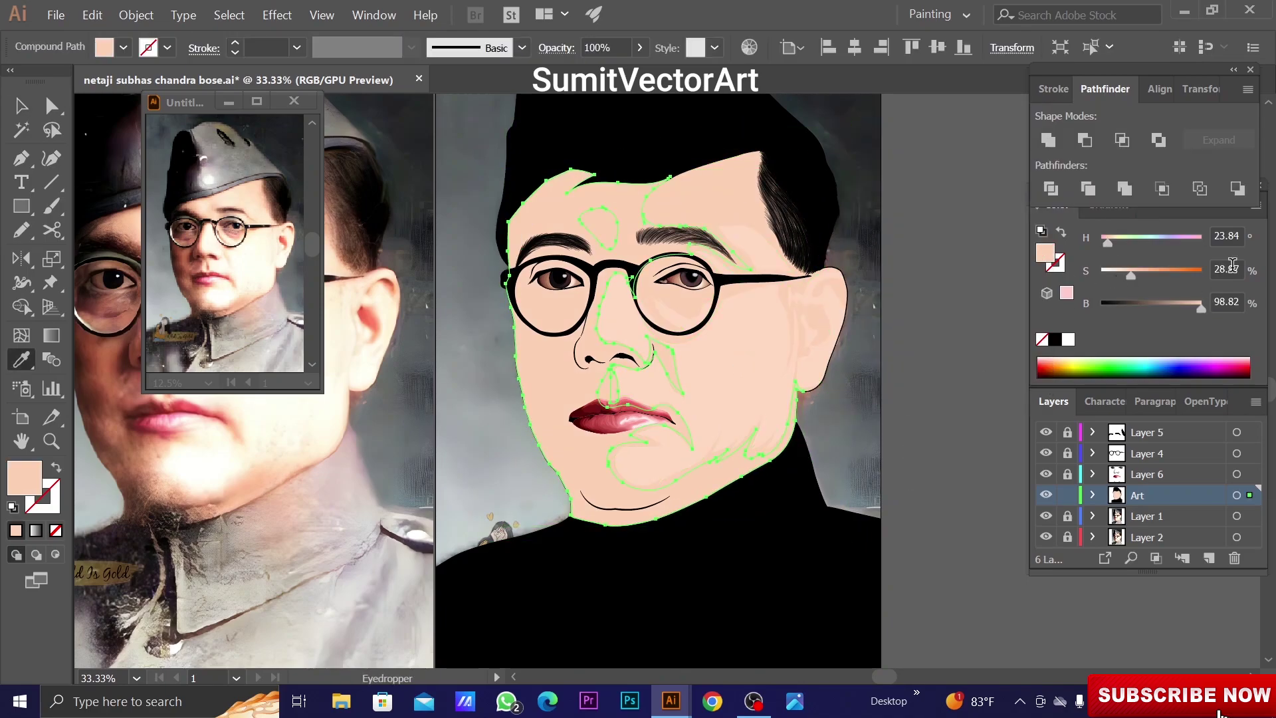
{"action": "scroll", "coordinate": [1227, 270], "scroll_direction": "down", "scroll_amount": 4}
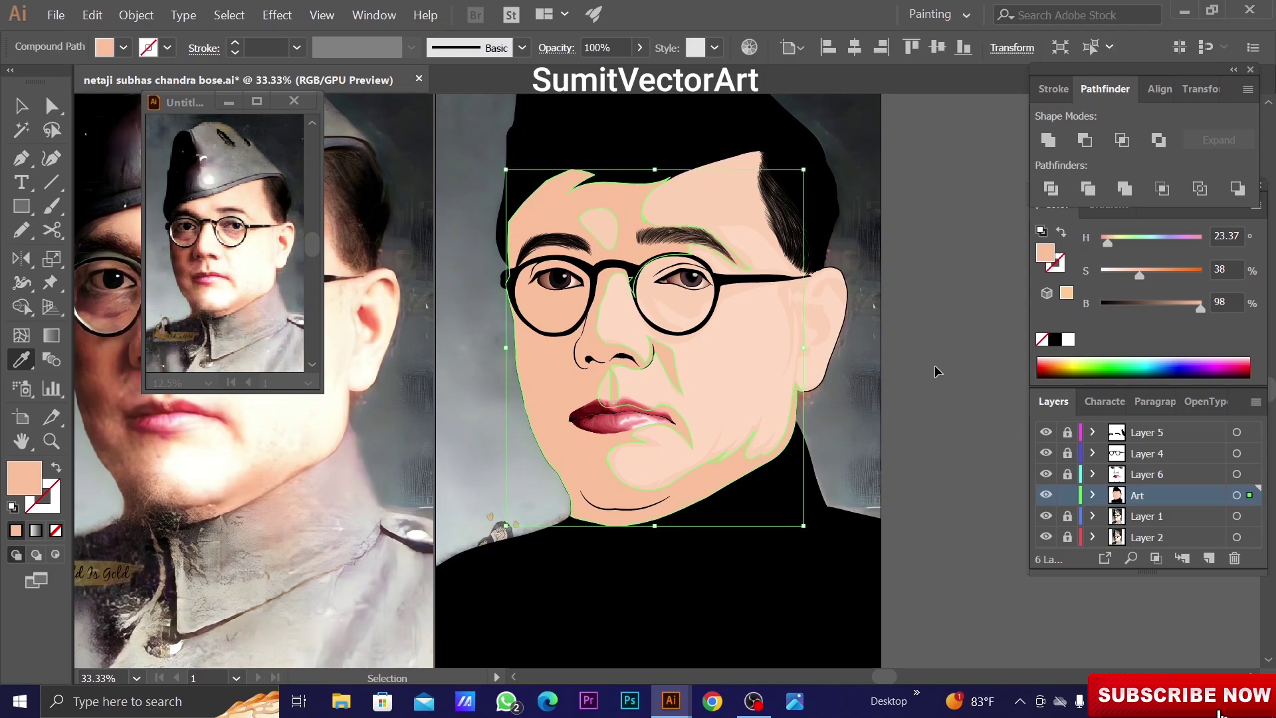
Send the merged shading backward beneath the facial features
{"action": "right_click", "coordinate": [664, 205]}
{"action": "left_click", "coordinate": [878, 392]}
{"action": "key", "text": "v"}
{"action": "right_click", "coordinate": [619, 199]}
{"action": "left_click", "coordinate": [851, 392]}
{"action": "key", "text": "ctrl+minus"}
{"action": "key", "text": "ctrl+shift+a"}
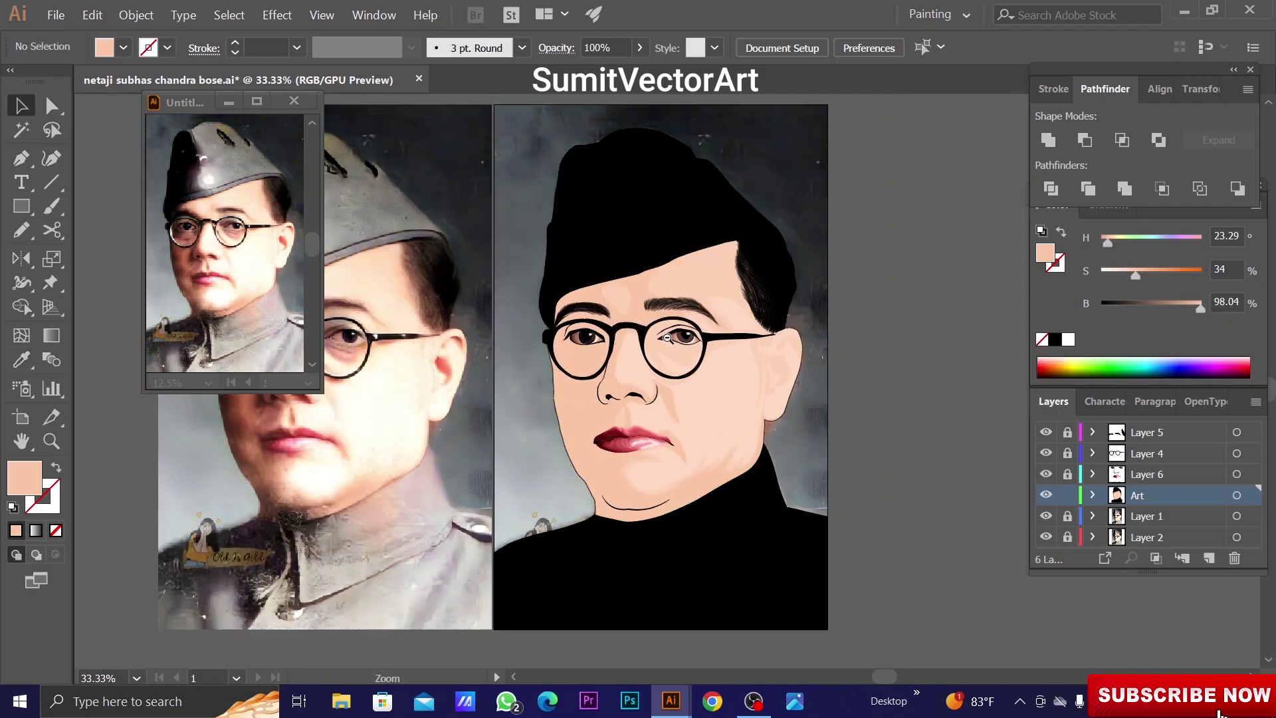
{"action": "left_click", "coordinate": [693, 379]}
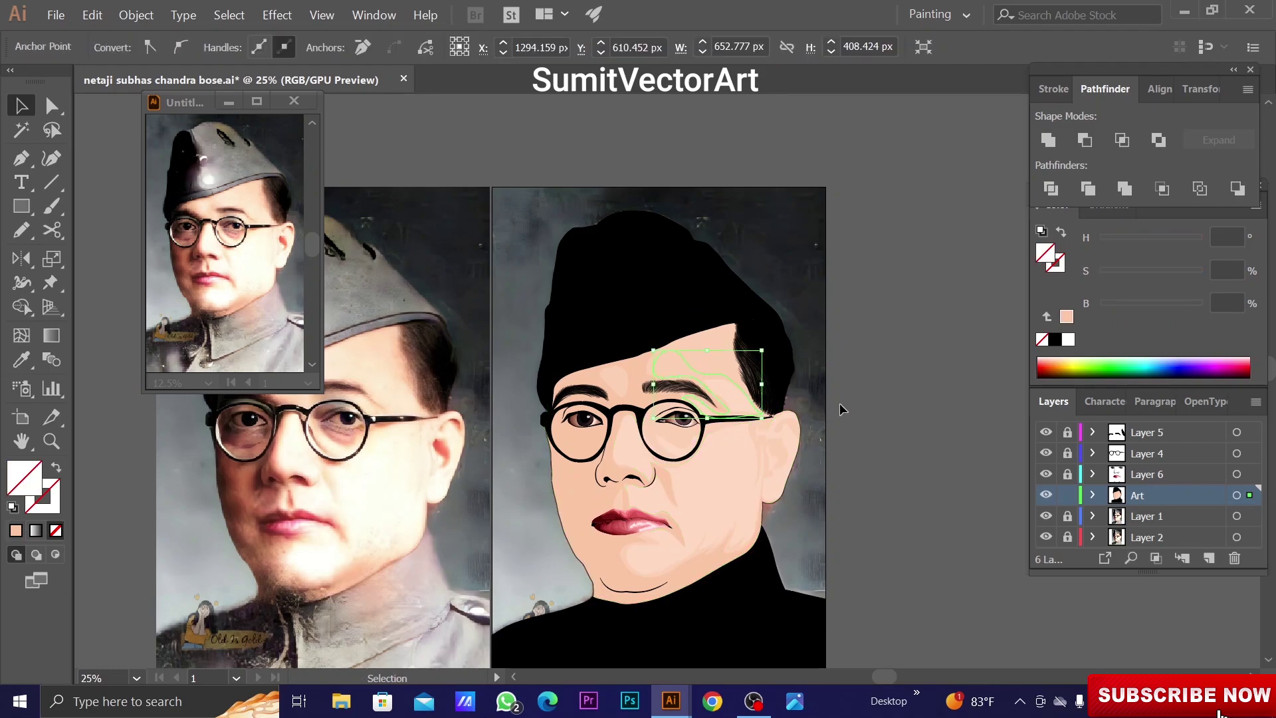
Trace a skin-tone shape over the temple beside the ear
{"action": "left_click", "coordinate": [1047, 496]}
{"action": "key", "text": "ctrl+plus"}
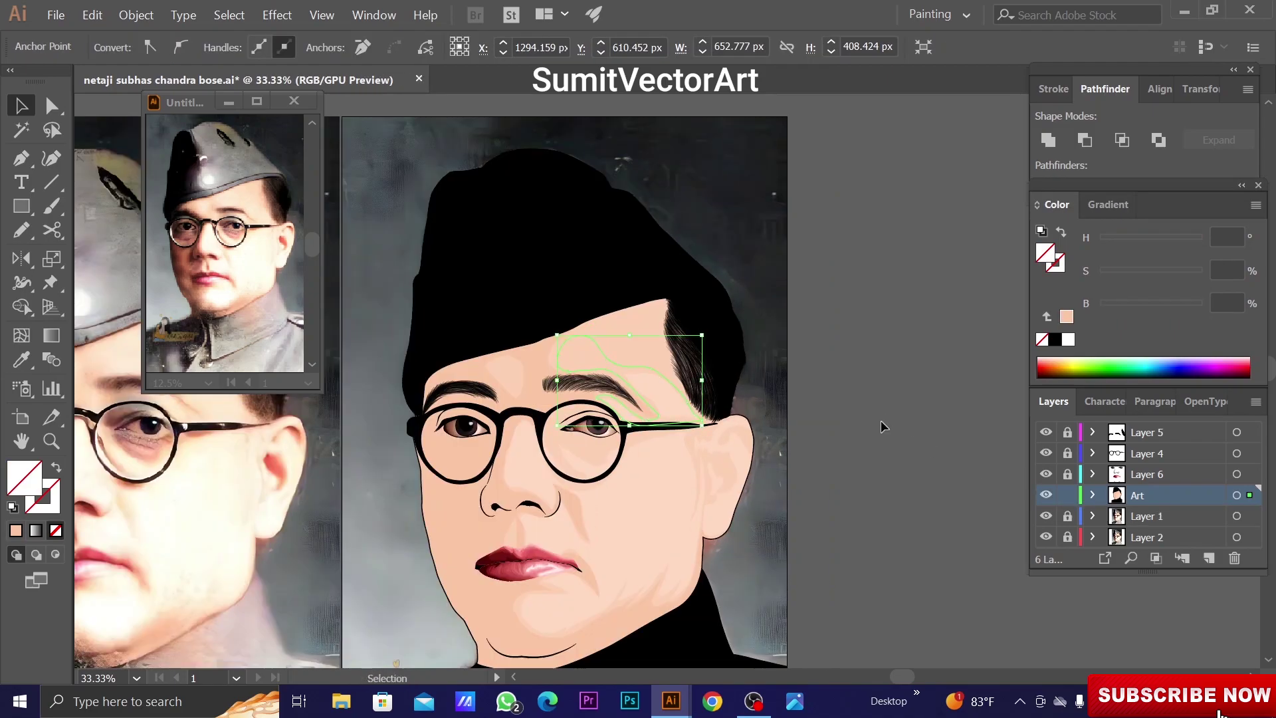
{"action": "left_click", "coordinate": [881, 421]}
{"action": "left_click", "coordinate": [1047, 495], "text": "ctrl"}
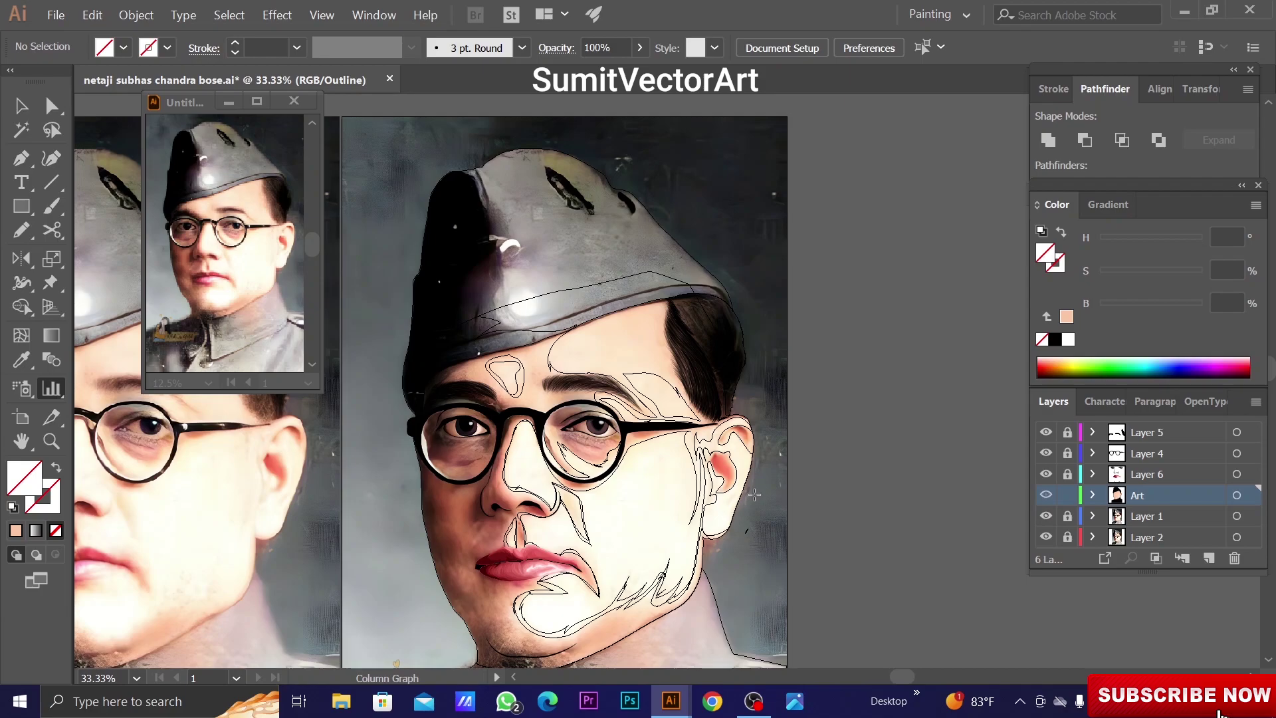
{"action": "key", "text": "n"}
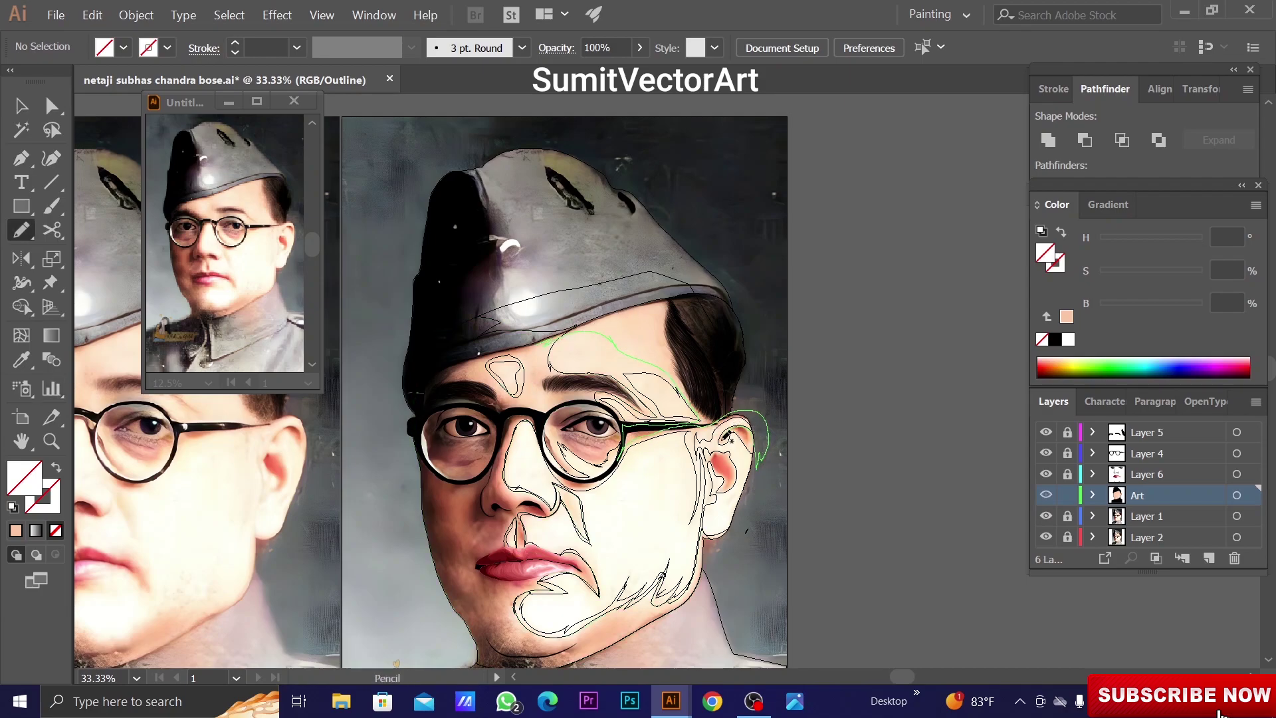
{"action": "left_click_drag", "start_coordinate": [728, 437], "coordinate": [539, 335]}
{"action": "key", "text": "comma"}
{"action": "left_click", "coordinate": [676, 422], "text": "ctrl"}
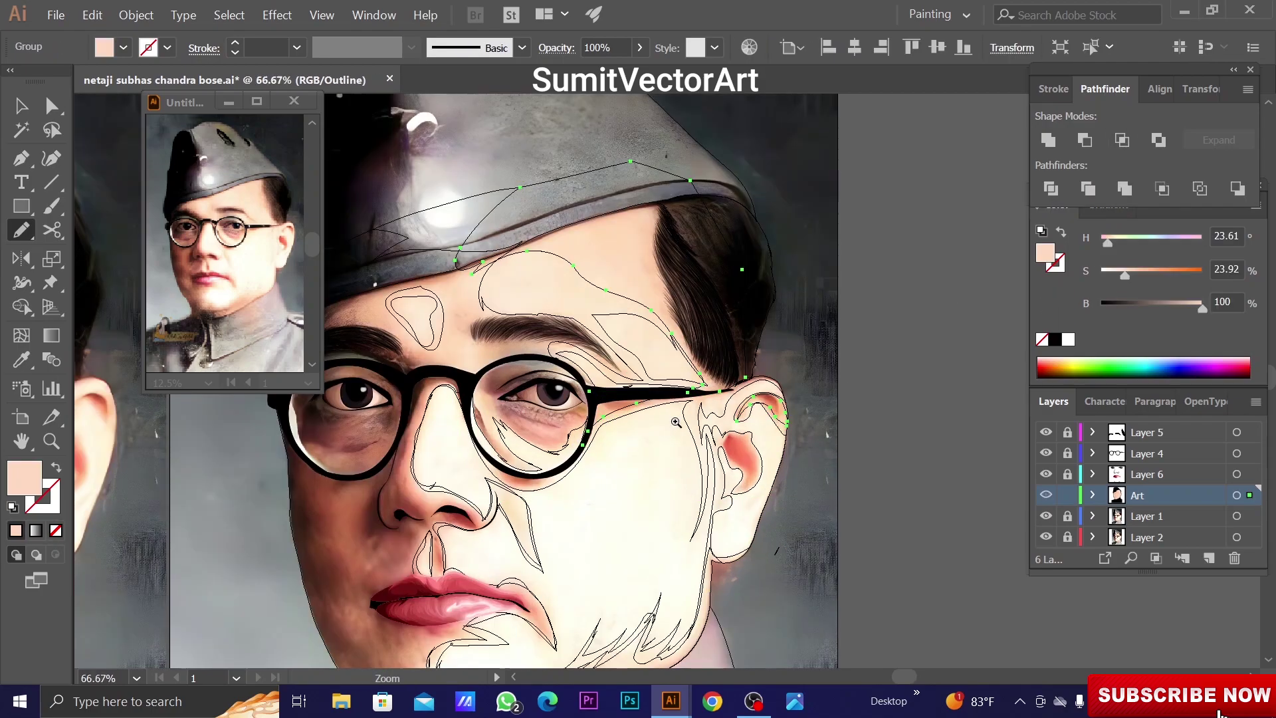
Trace a shadow shape around the right eye inside the lens and sample the skin colour
{"action": "left_click_drag", "start_coordinate": [470, 397], "coordinate": [495, 475]}
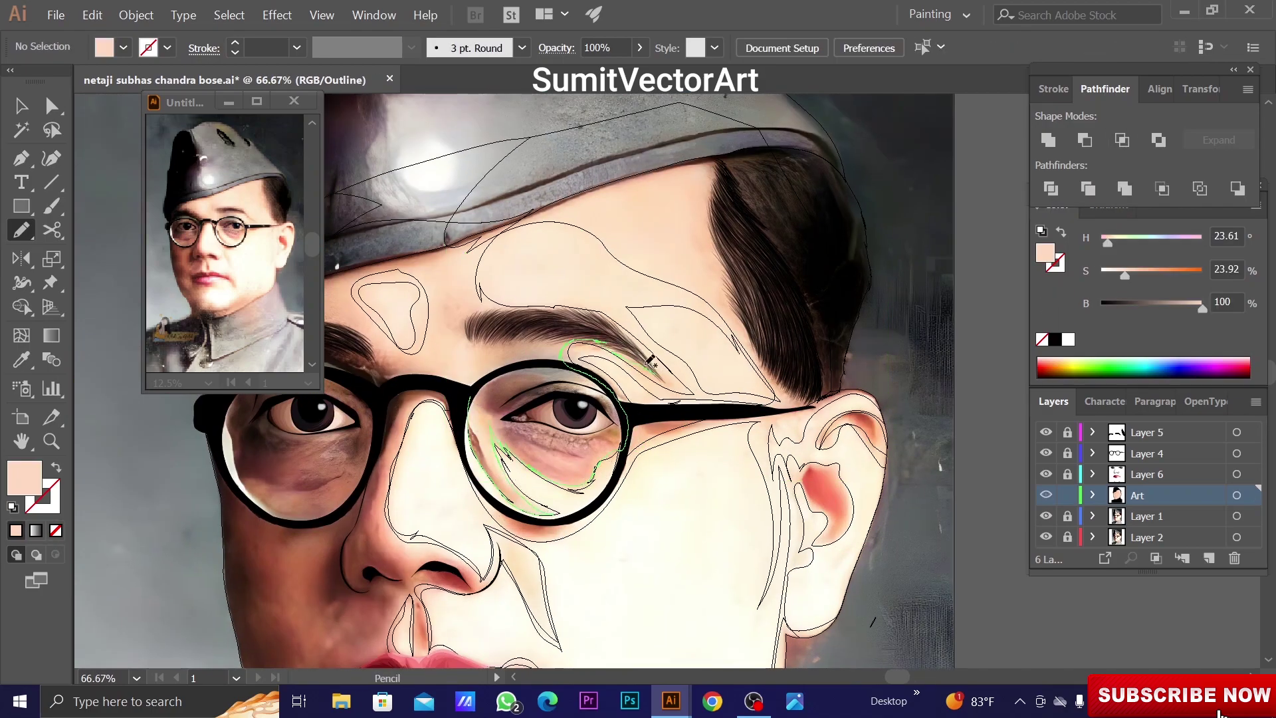
{"action": "key", "text": "ctrl+y"}
{"action": "left_click", "coordinate": [720, 296], "text": "ctrl"}
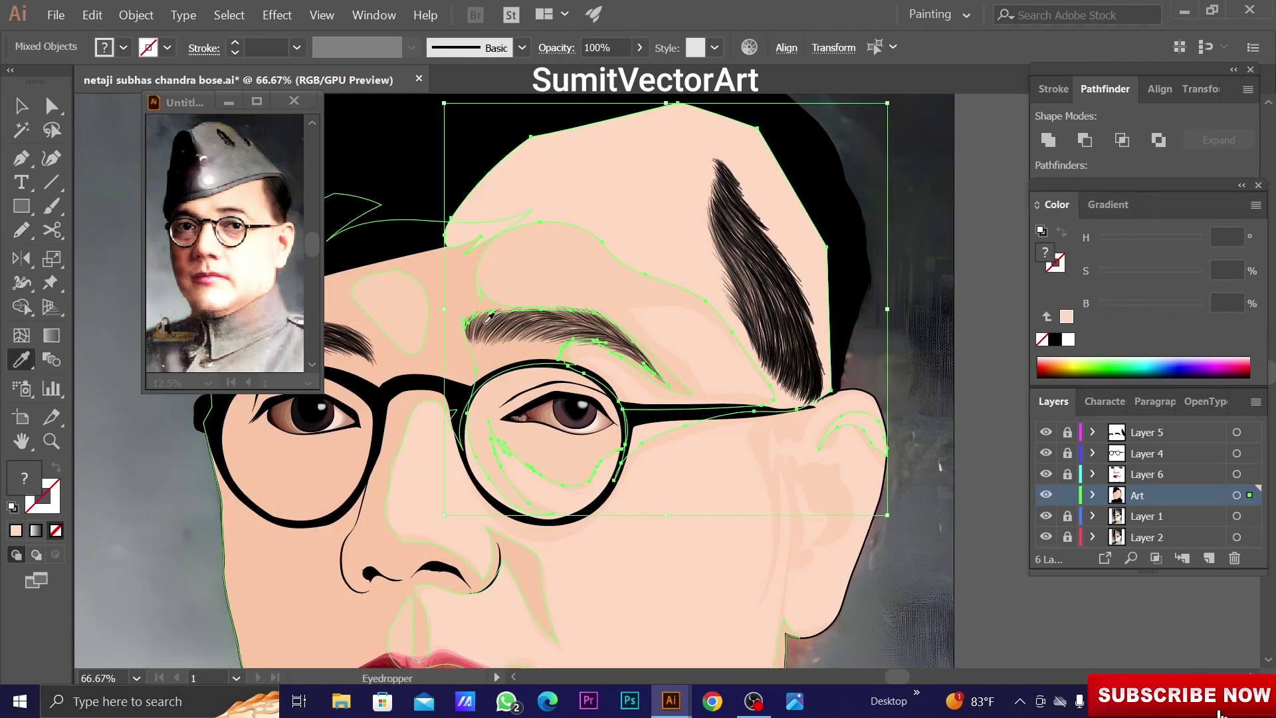
{"action": "right_click", "coordinate": [698, 256]}
{"action": "key", "text": "i"}
{"action": "key", "text": "ctrl+a"}
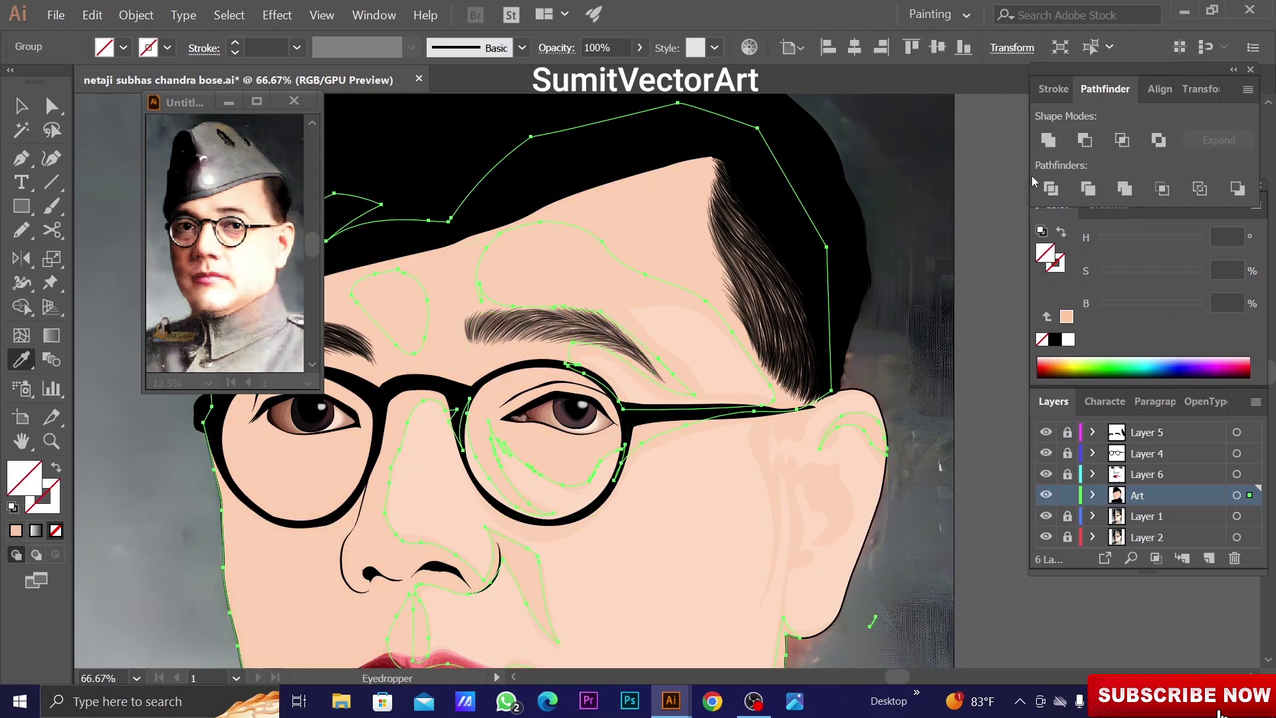
{"action": "key", "text": "ctrl+minus"}
{"action": "key", "text": "ctrl+shift+a"}
{"action": "key", "text": "ctrl+minus"}
{"action": "key", "text": "ctrl+minus"}
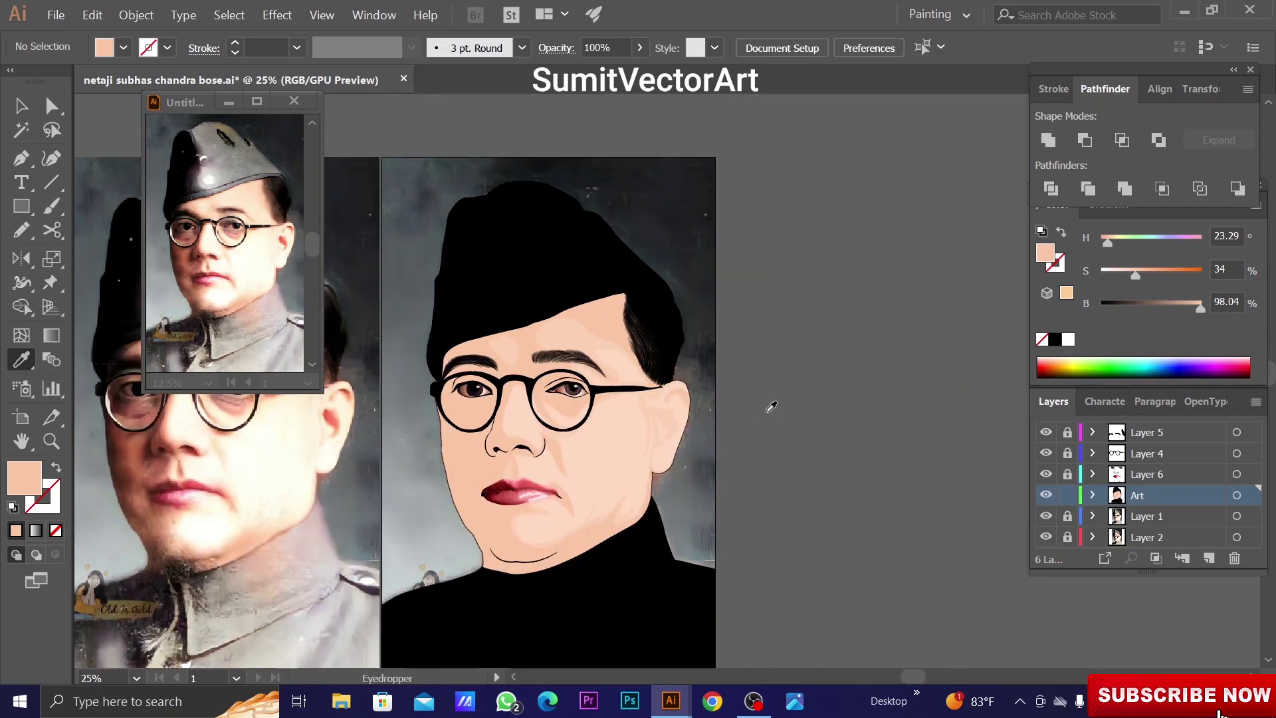
{"action": "left_click", "coordinate": [1046, 495], "text": "ctrl"}
Trace a shade shape along the inner fold of the ear, filled with the skin tone
{"action": "scroll", "coordinate": [841, 421], "scroll_direction": "up", "scroll_amount": 5}
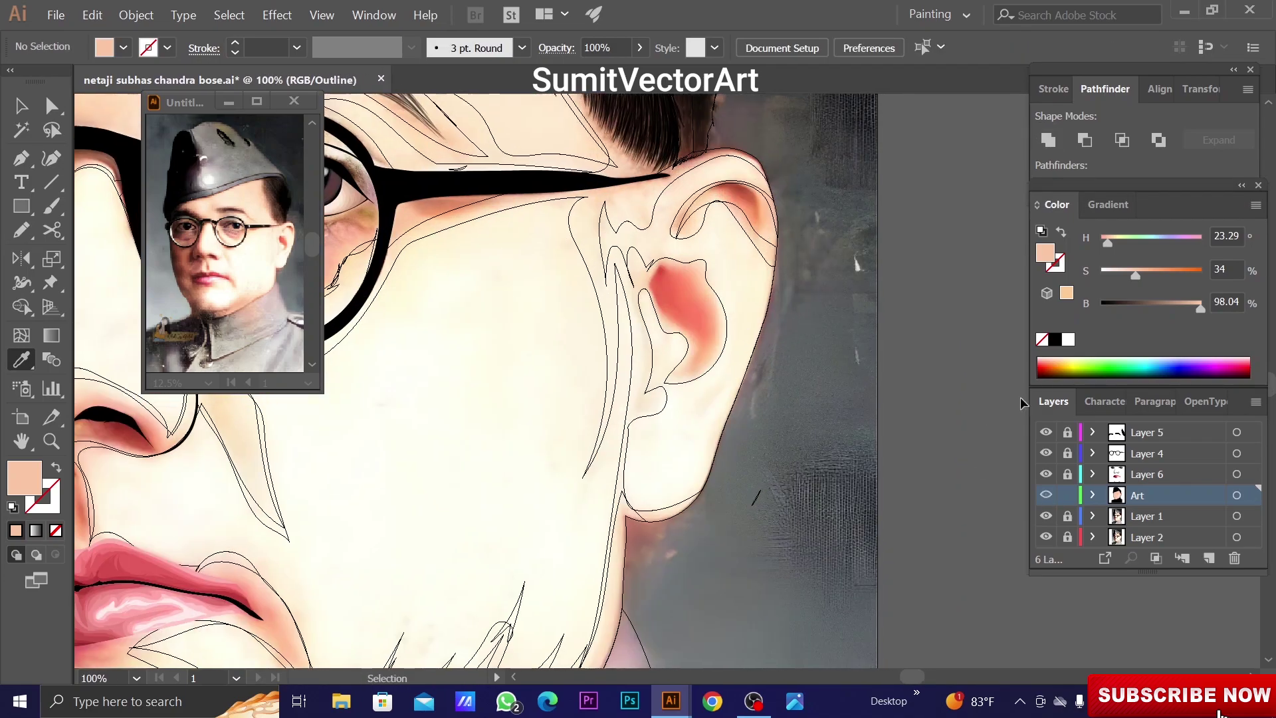
{"action": "key", "text": "n"}
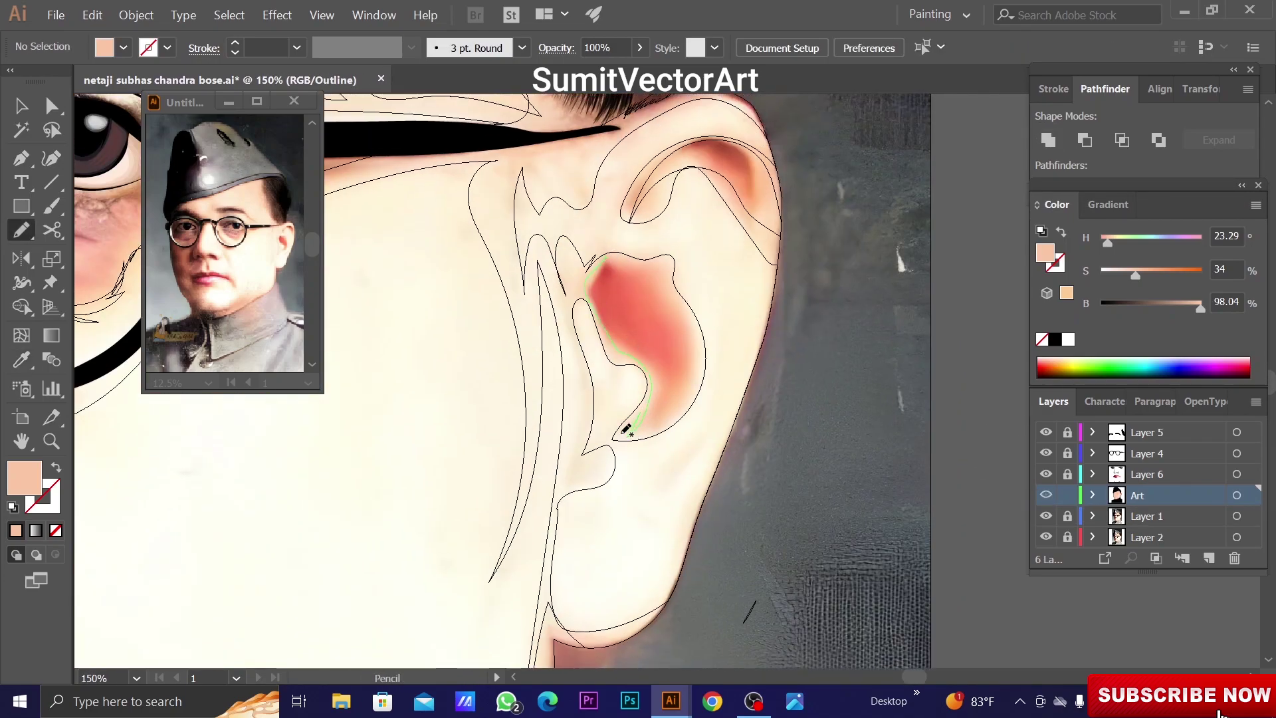
{"action": "left_click_drag", "start_coordinate": [627, 431], "coordinate": [675, 276]}
{"action": "key", "text": "ctrl+y"}
{"action": "key", "text": "ctrl+minus"}
{"action": "key", "text": "ctrl+minus"}
{"action": "key", "text": "i"}
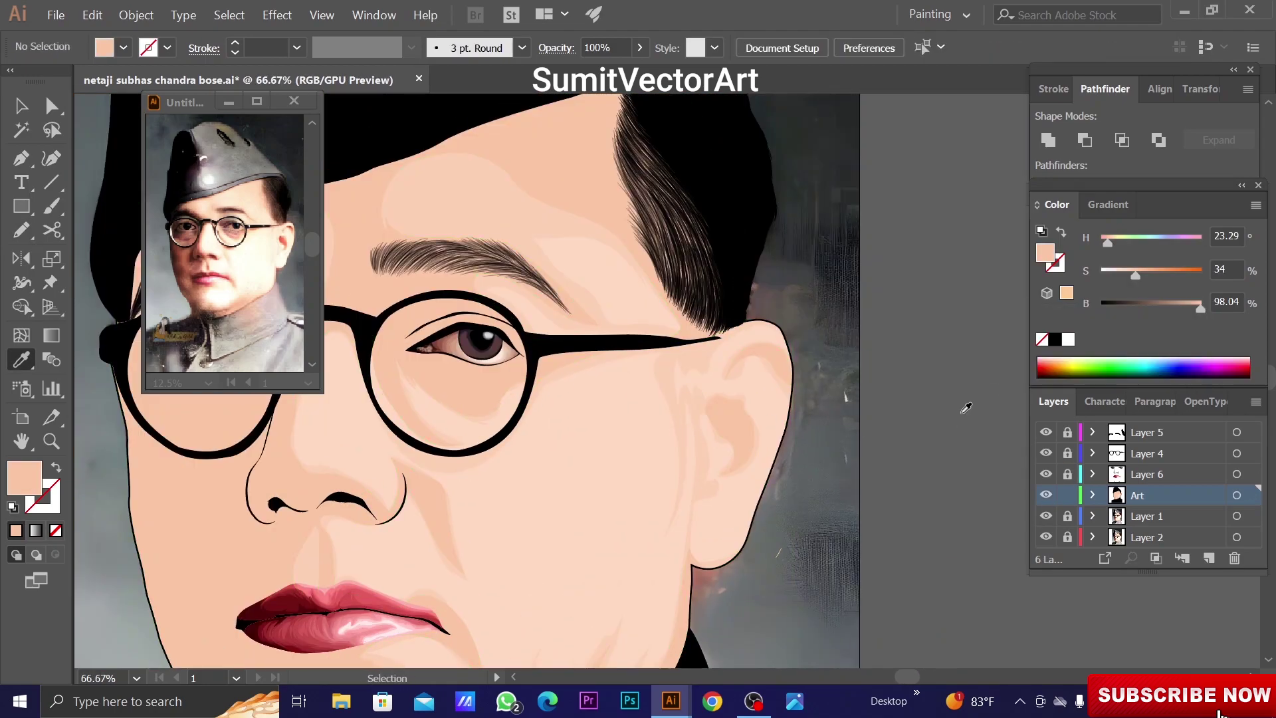
{"action": "key", "text": "ctrl+minus"}
{"action": "key", "text": "ctrl+minus"}
{"action": "key", "text": "ctrl+minus"}
{"action": "key", "text": "ctrl+y"}
Trace a forehead shading shape along the hairline and around the temple
{"action": "key", "text": "v"}
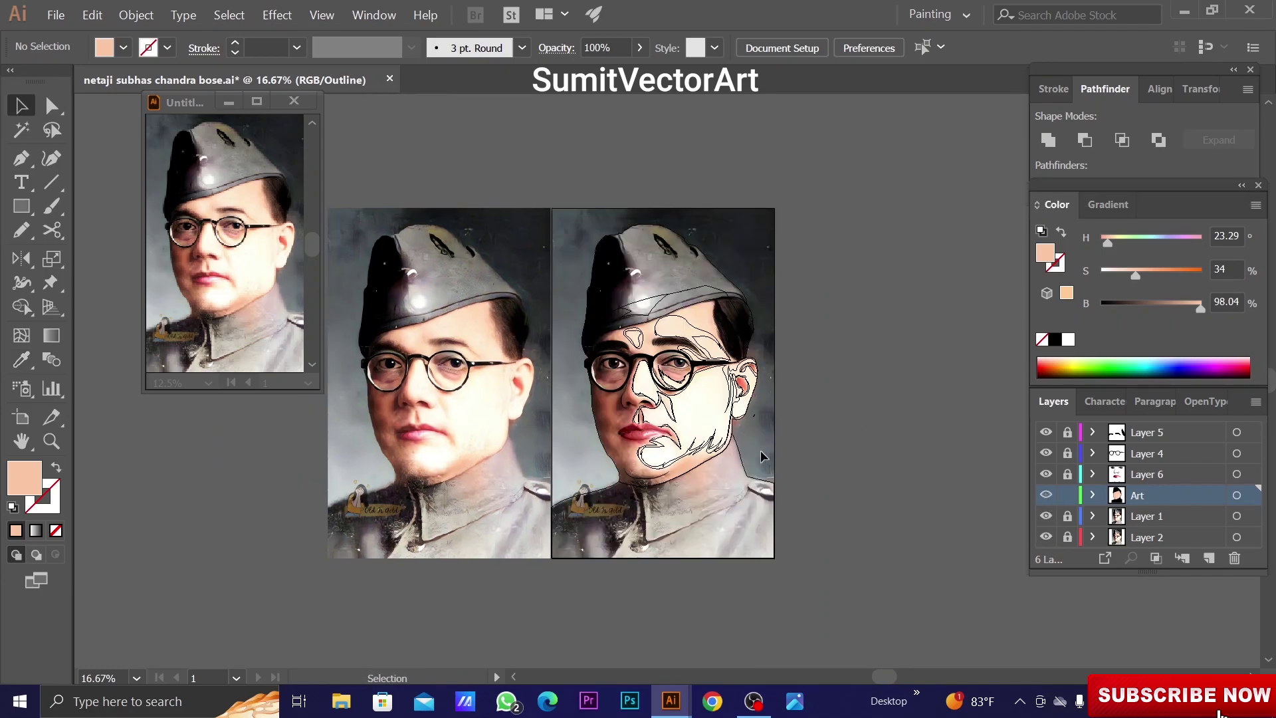
{"action": "key", "text": "ctrl+plus"}
{"action": "key", "text": "ctrl+plus"}
{"action": "key", "text": "n"}
{"action": "left_click_drag", "start_coordinate": [859, 178], "coordinate": [755, 244]}
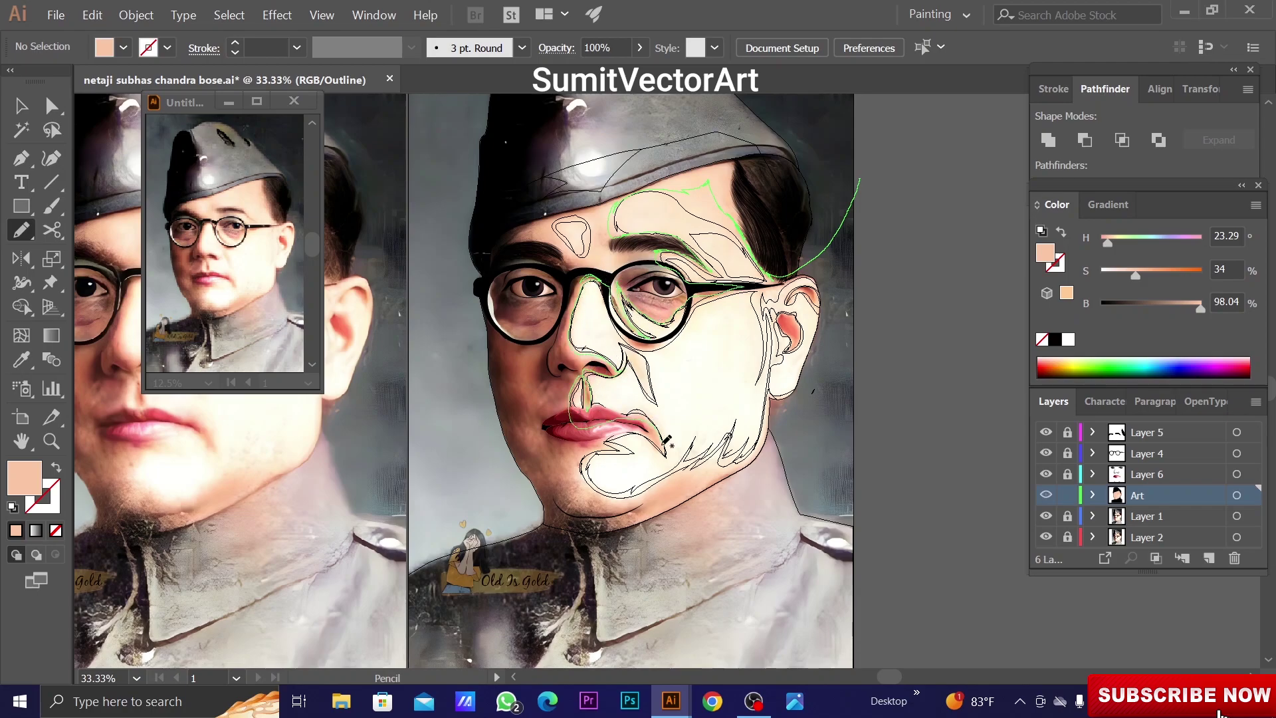
{"action": "left_click_drag", "start_coordinate": [623, 536], "coordinate": [695, 468]}
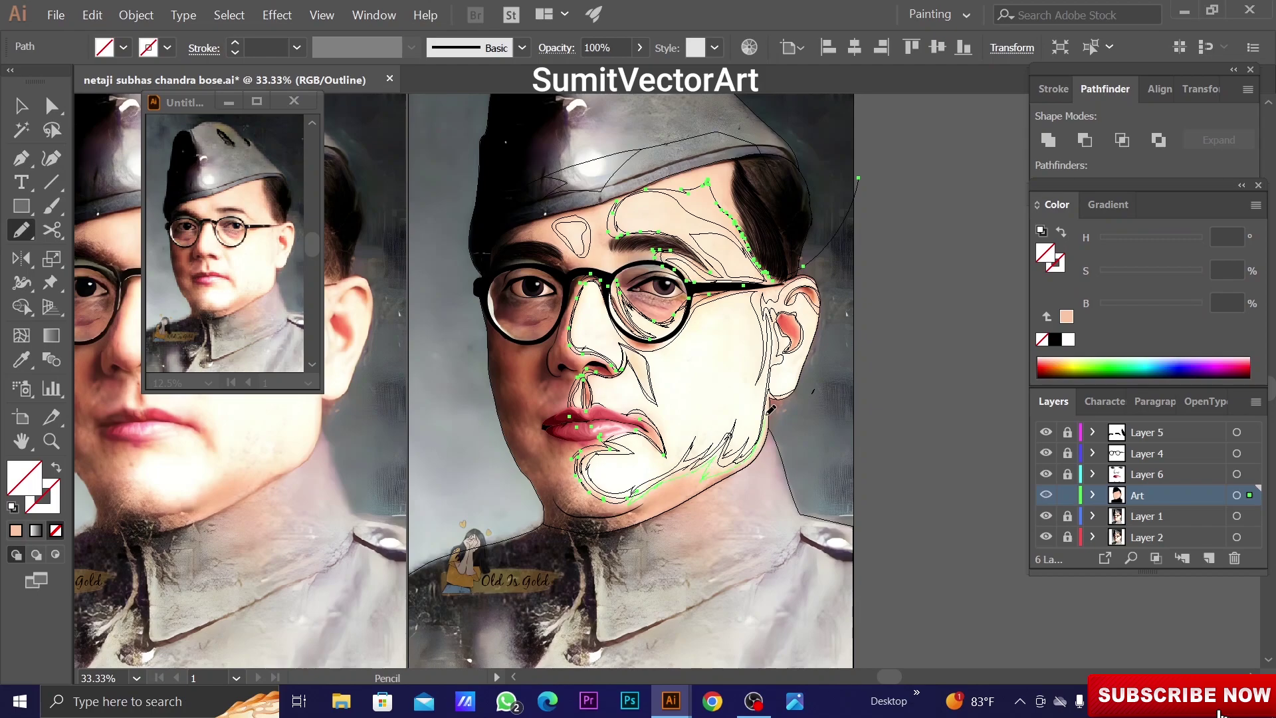
{"action": "key", "text": "ctrl+shift+a"}
{"action": "key", "text": "ctrl+equal"}
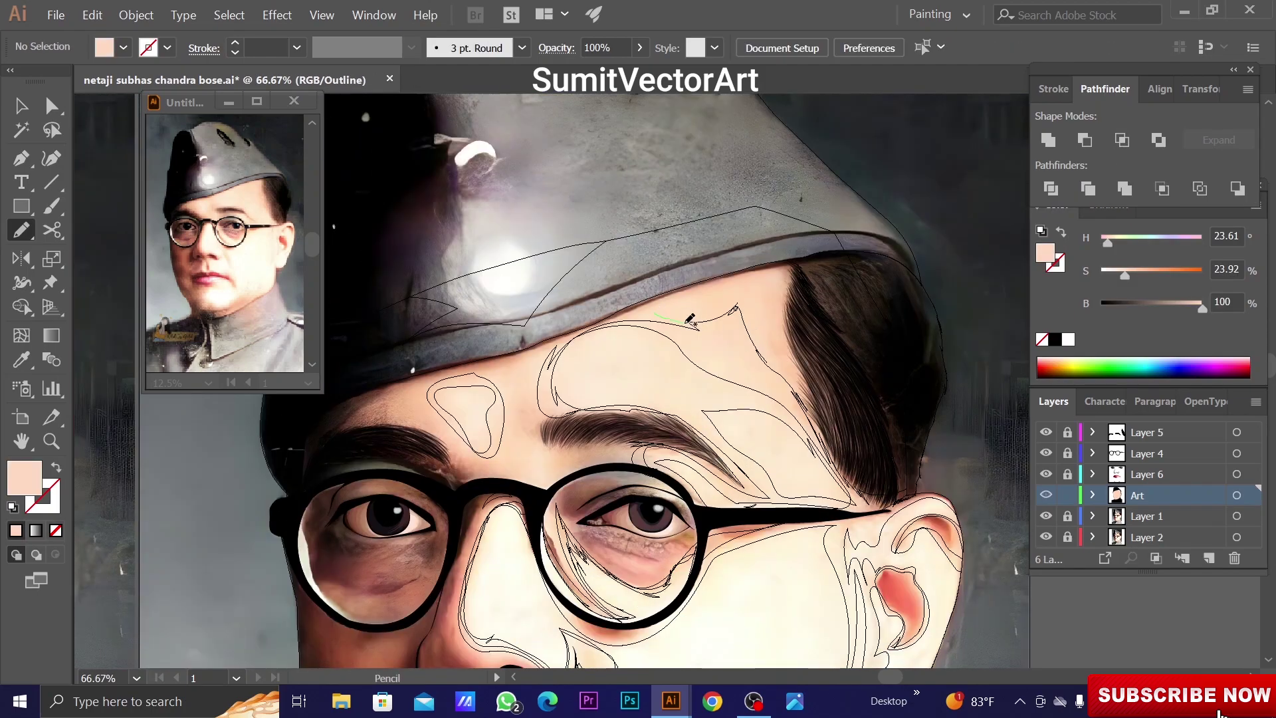
Draw another shape at the top of the forehead and fill it with the peach skin colour
{"action": "left_click_drag", "start_coordinate": [681, 291], "coordinate": [691, 332]}
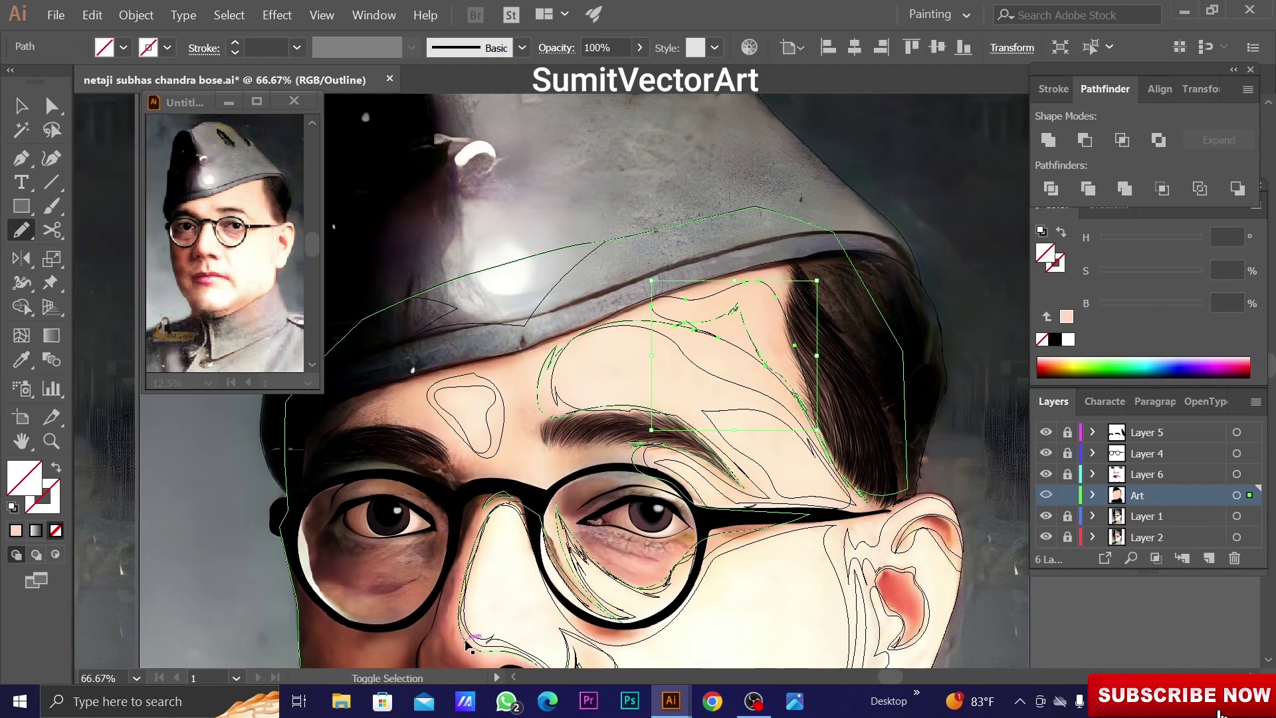
{"action": "left_click", "coordinate": [644, 407], "text": "ctrl+alt"}
{"action": "key", "text": "ctrl+y"}
{"action": "key", "text": "i"}
{"action": "left_click", "coordinate": [758, 372]}
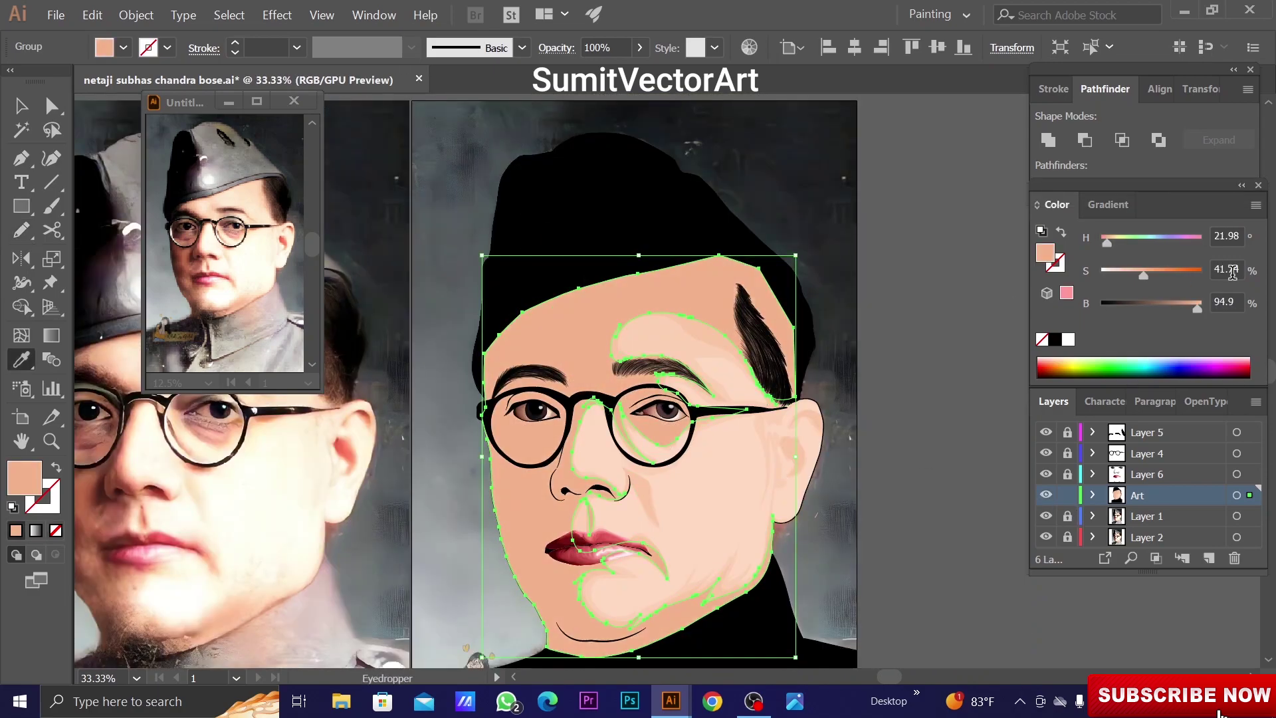
{"action": "right_click", "coordinate": [750, 324]}
{"action": "key", "text": "Escape"}
{"action": "key", "text": "ctrl+shift+a"}
{"action": "key", "text": "ctrl+y"}
{"action": "key", "text": "ctrl+equal"}
{"action": "key", "text": "ctrl+equal"}
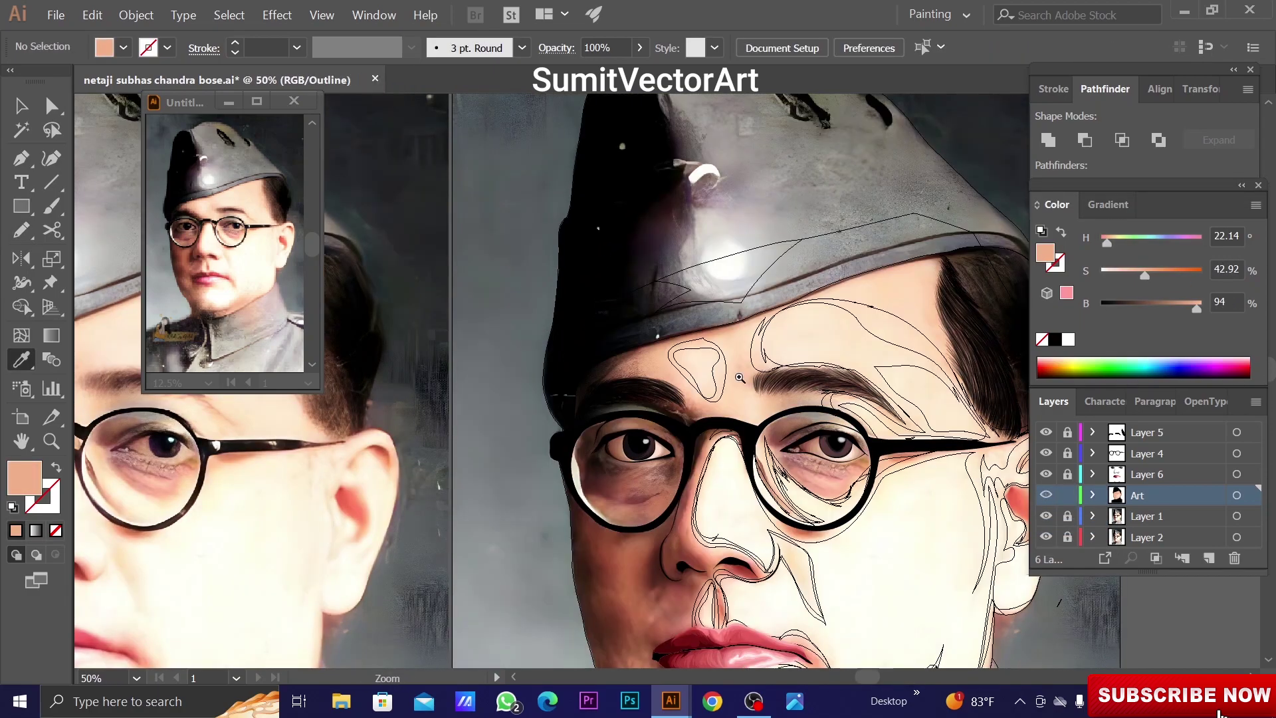
Send the patch above the left eyebrow behind the other shapes
{"action": "key", "text": "n"}
{"action": "left_click", "coordinate": [699, 358], "text": "ctrl"}
{"action": "key", "text": "ctrl+y"}
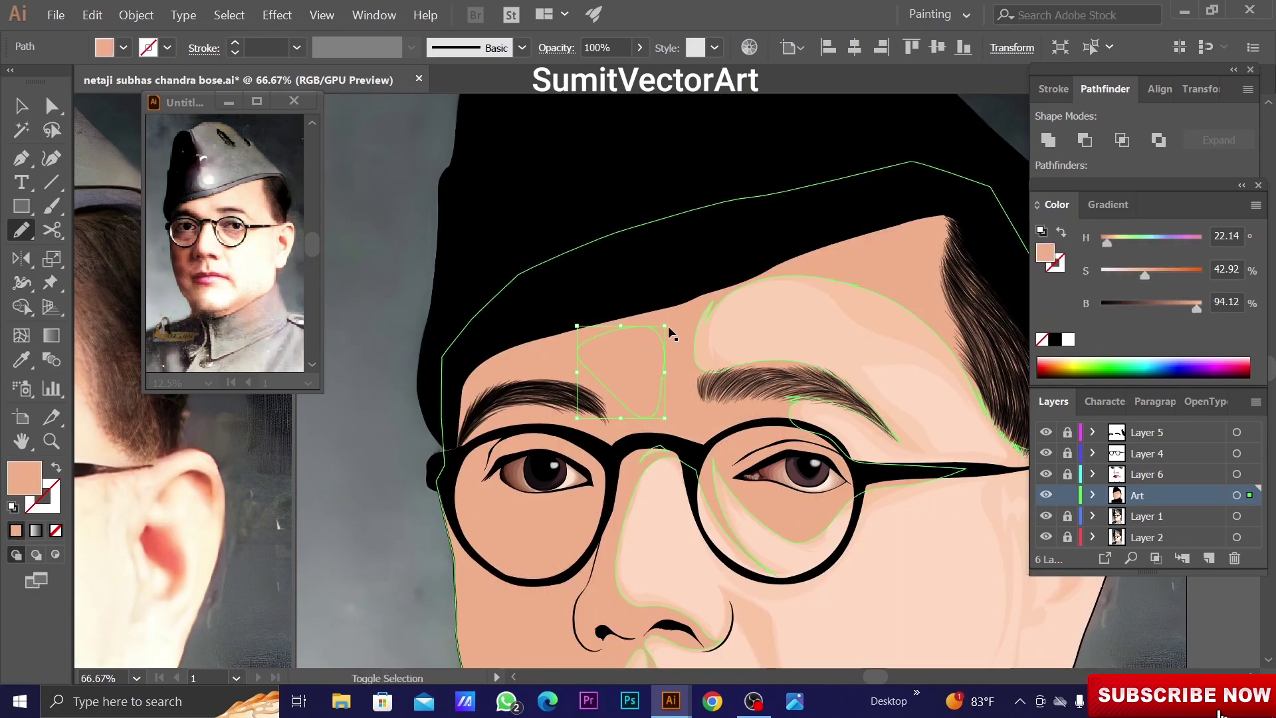
{"action": "key", "text": "ctrl+minus"}
{"action": "key", "text": "ctrl+minus"}
{"action": "right_click", "coordinate": [746, 393]}
{"action": "left_click", "coordinate": [969, 592]}
{"action": "key", "text": "ctrl+shift+a"}
{"action": "key", "text": "ctrl+minus"}
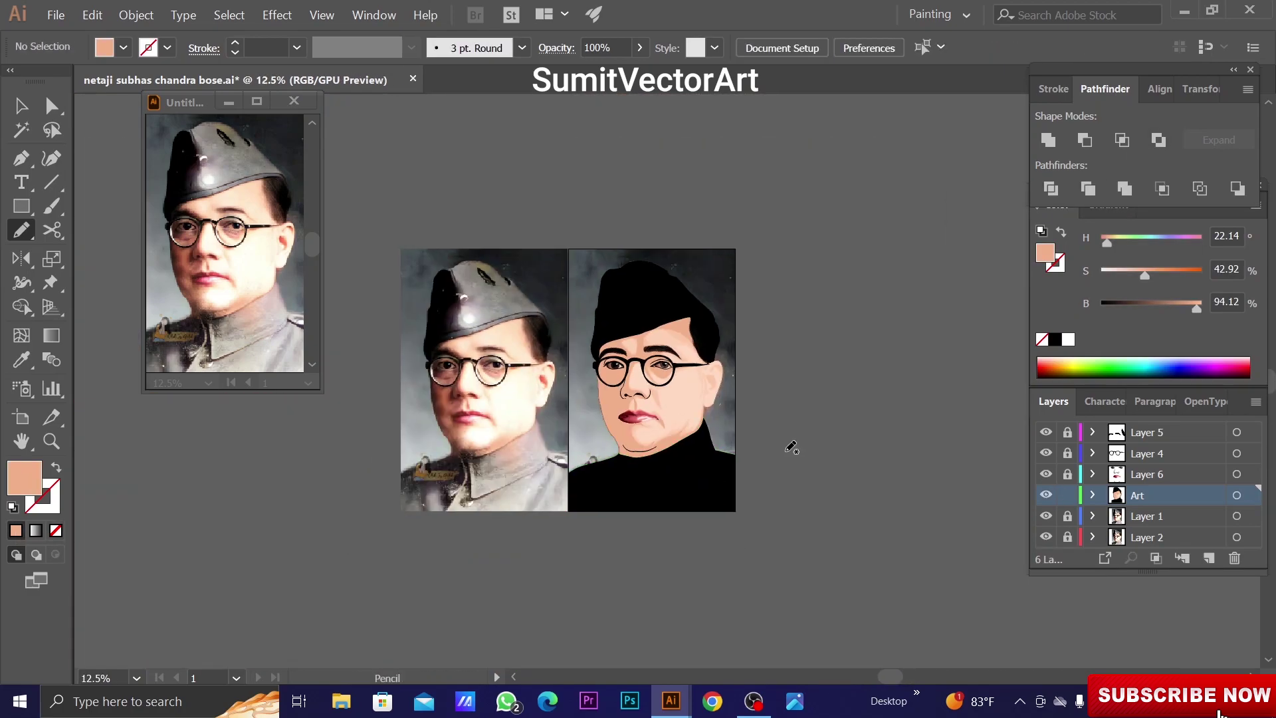
Trace a highlight patch above the left eyebrow at 50% opacity and send it backward
{"action": "key", "text": "ctrl+equal"}
{"action": "key", "text": "ctrl+equal"}
{"action": "left_click_drag", "start_coordinate": [532, 408], "coordinate": [532, 306]}
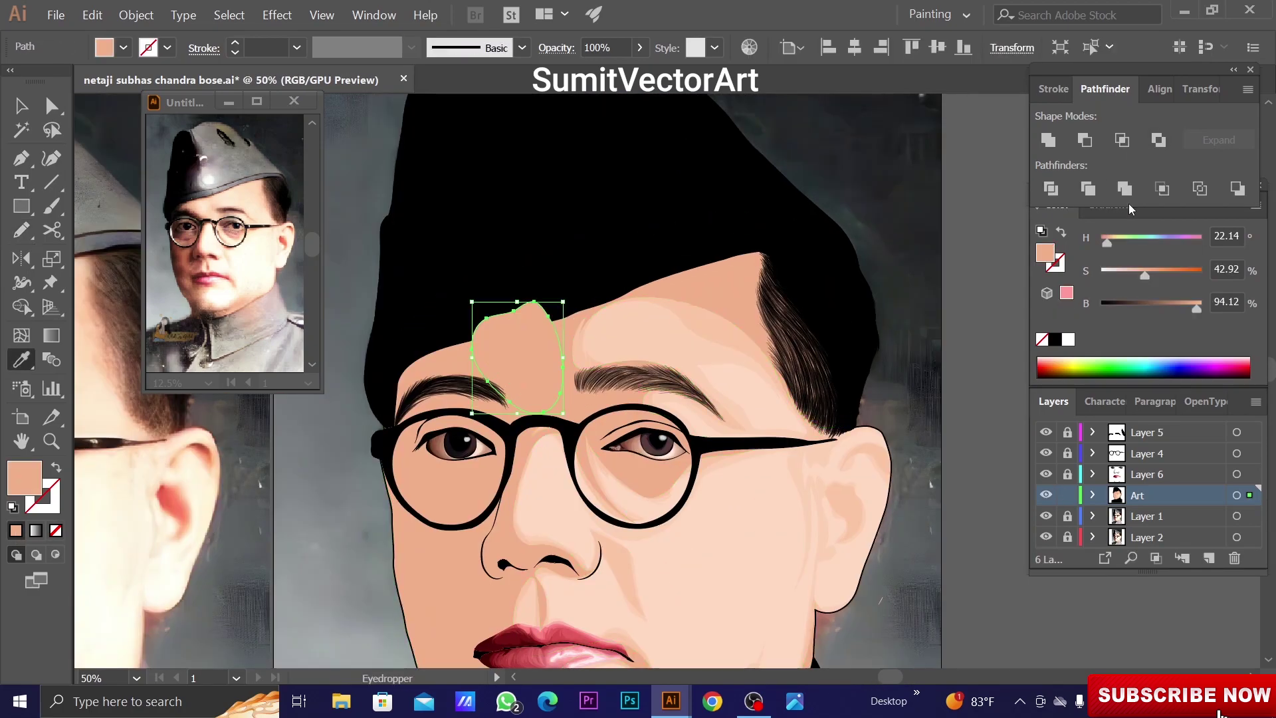
{"action": "key", "text": "i"}
{"action": "key", "text": "5"}
{"action": "right_click", "coordinate": [524, 335]}
{"action": "left_click", "coordinate": [864, 594]}
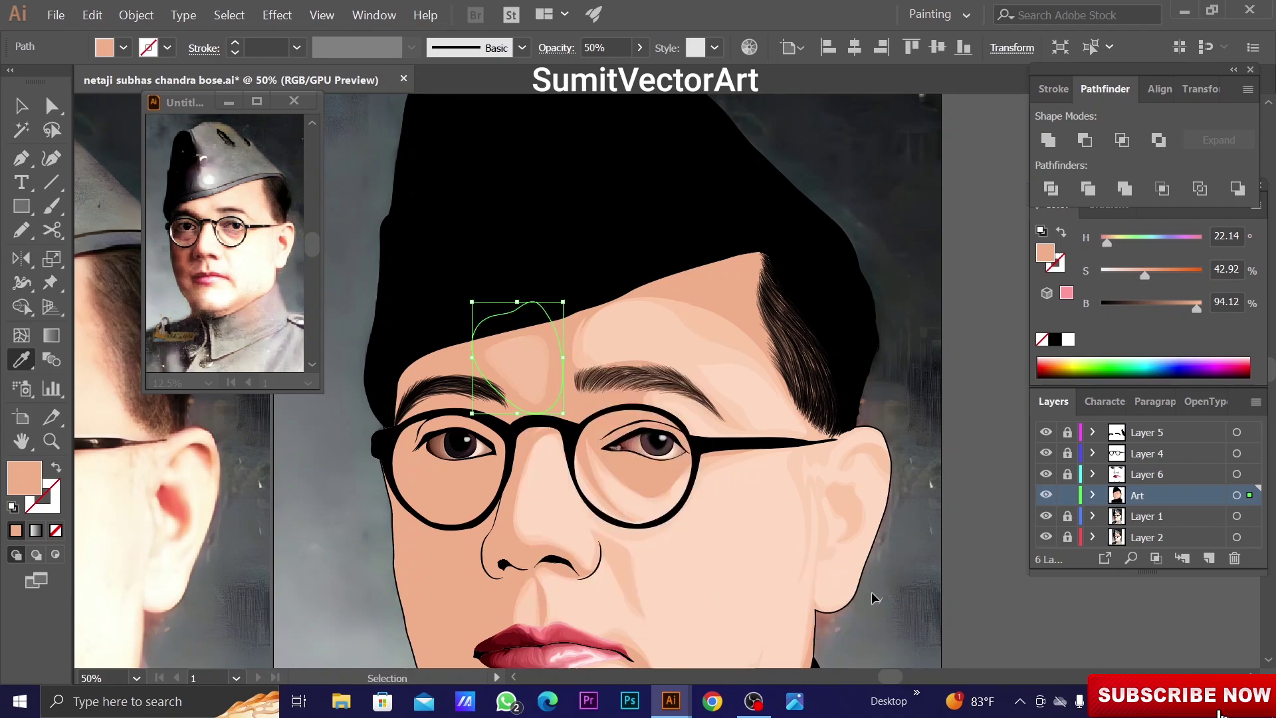
{"action": "key", "text": "ctrl+shift+a"}
{"action": "key", "text": "ctrl+minus"}
{"action": "key", "text": "ctrl+minus"}
{"action": "key", "text": "ctrl+minus"}
{"action": "scroll", "coordinate": [846, 465], "scroll_direction": "up", "scroll_amount": 2}
{"action": "scroll", "coordinate": [765, 432], "scroll_direction": "down", "scroll_amount": 2}
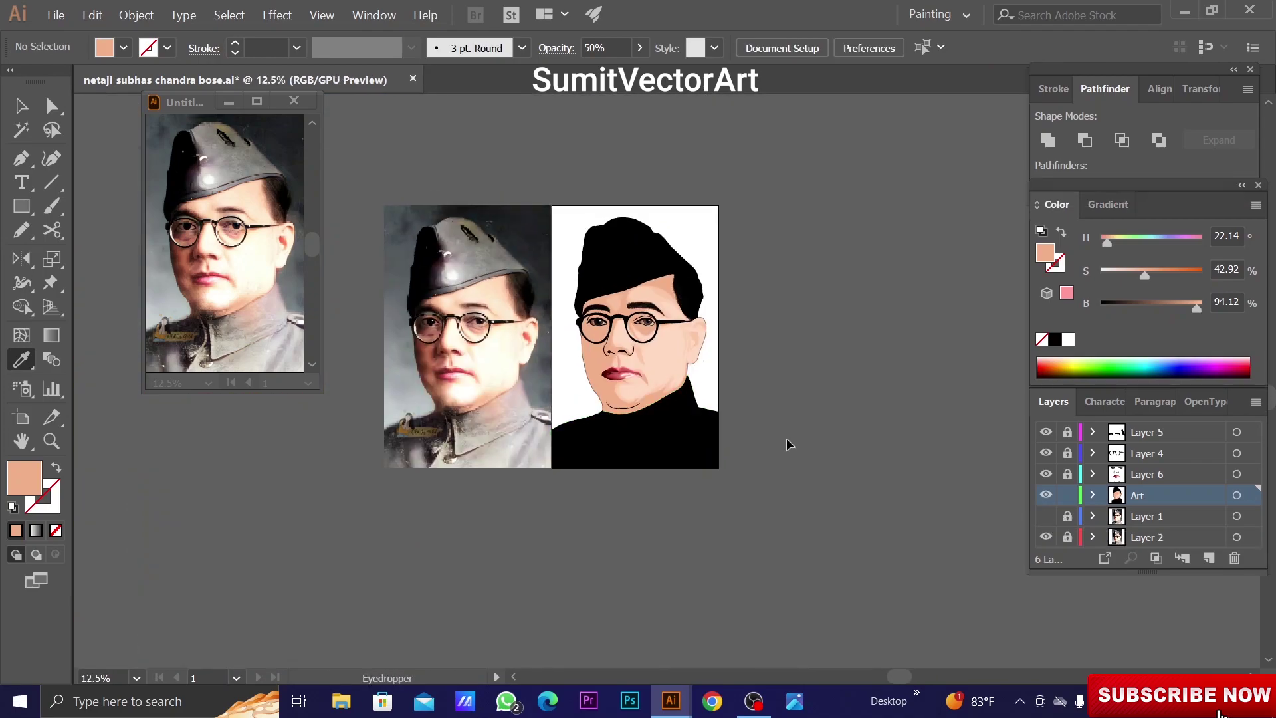
{"action": "scroll", "coordinate": [731, 412], "scroll_direction": "up", "scroll_amount": 2}
Extend the nose-to-chin shading shape along the jawline with the Pencil
{"action": "key", "text": "ctrl+y"}
{"action": "key", "text": "n"}
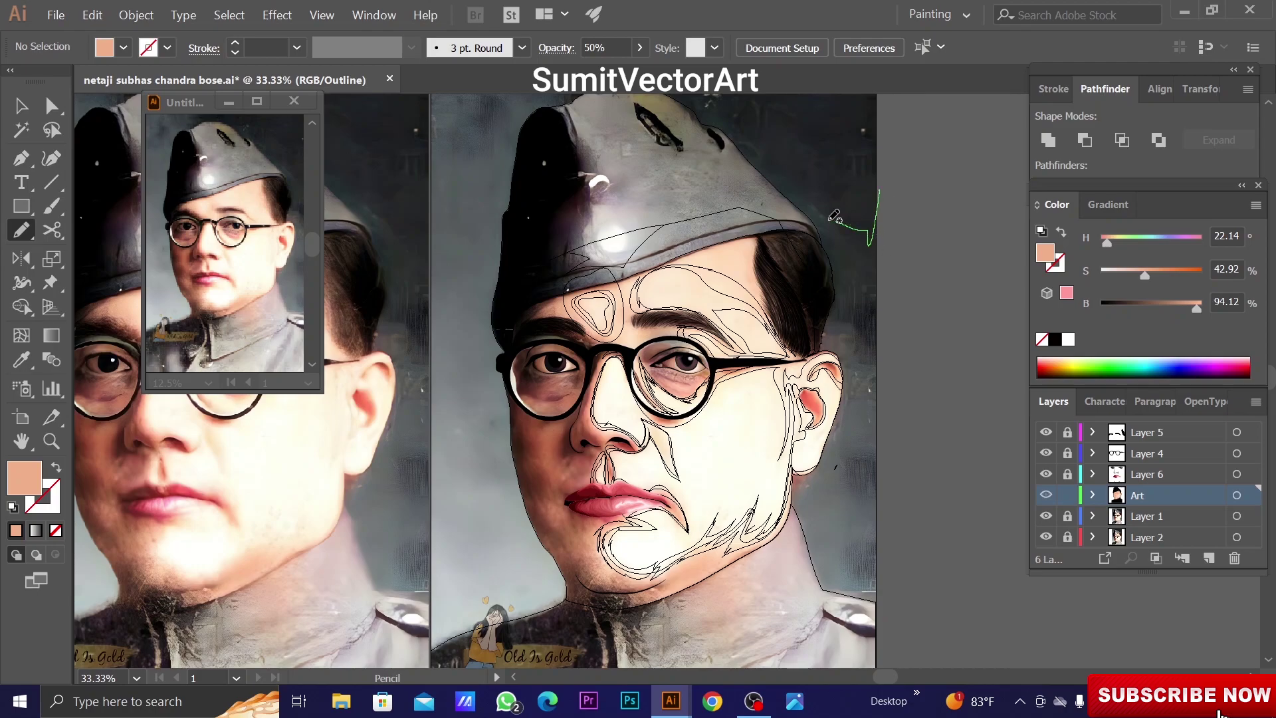
{"action": "left_click", "coordinate": [597, 394], "text": "ctrl"}
{"action": "scroll", "coordinate": [596, 394], "scroll_direction": "up", "scroll_amount": 2}
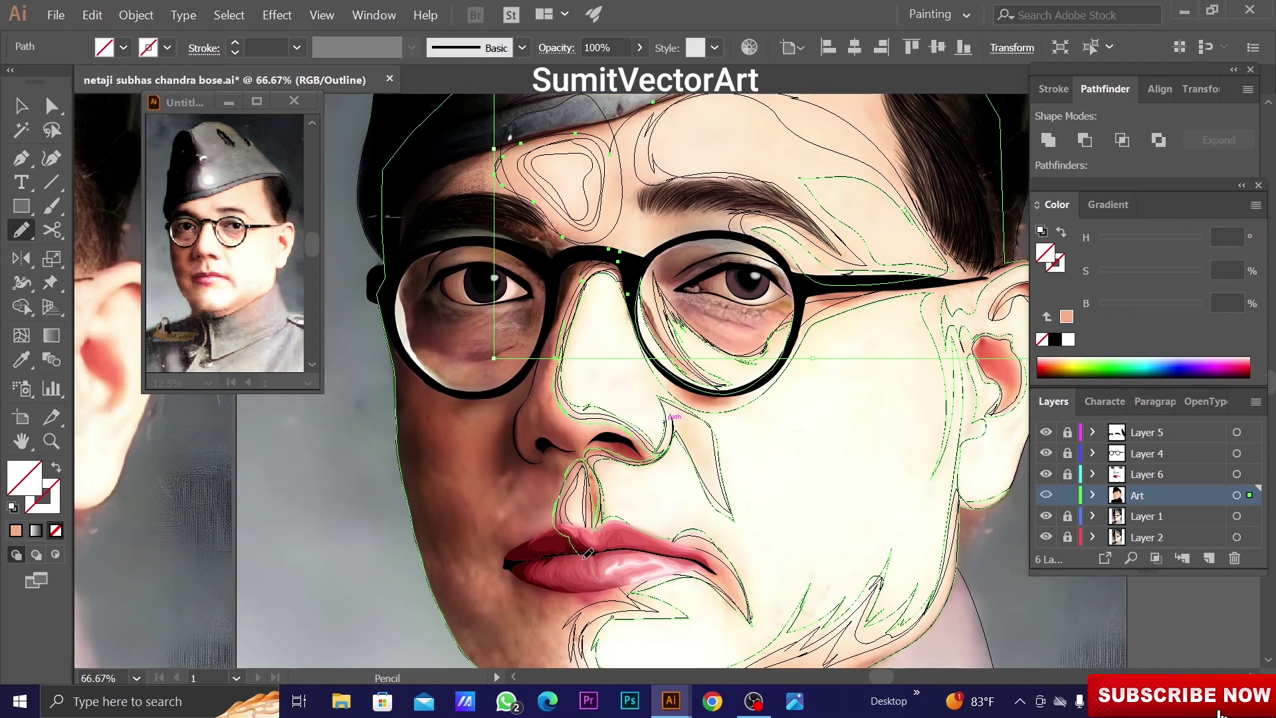
{"action": "left_click", "coordinate": [599, 583], "text": "ctrl"}
{"action": "scroll", "coordinate": [560, 471], "scroll_direction": "down", "scroll_amount": 3}
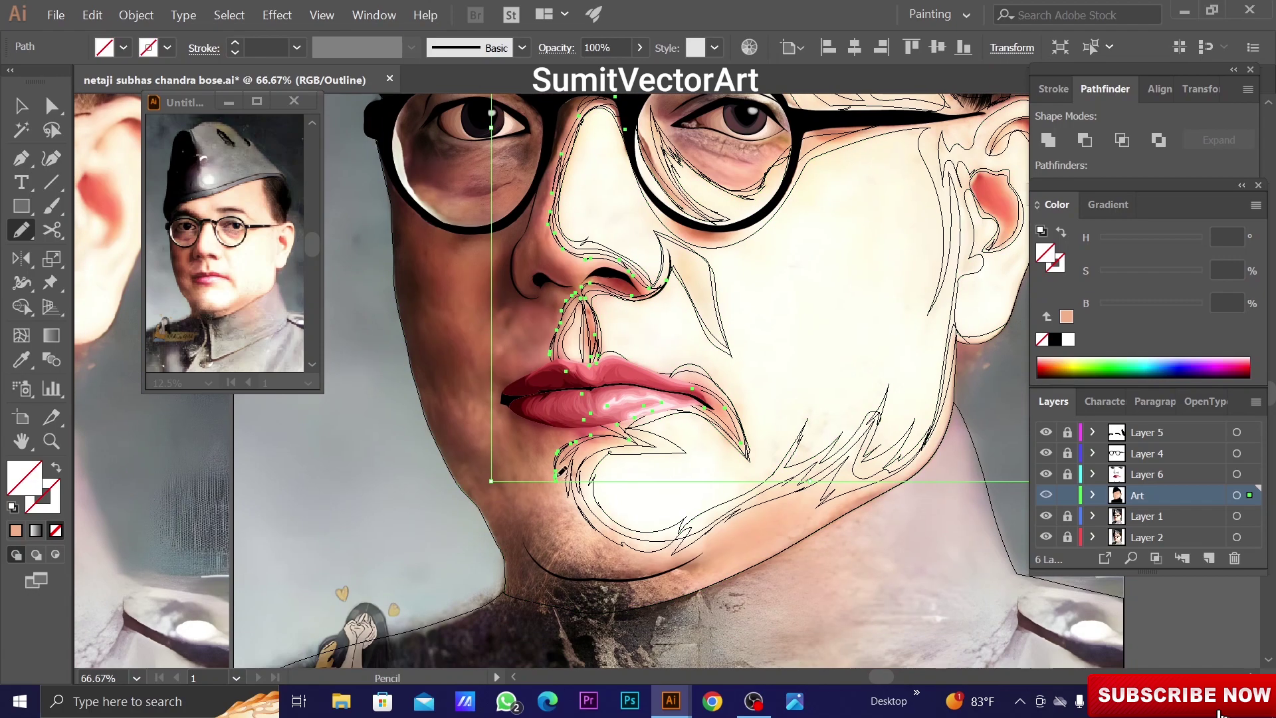
{"action": "left_click_drag", "start_coordinate": [710, 535], "coordinate": [813, 495]}
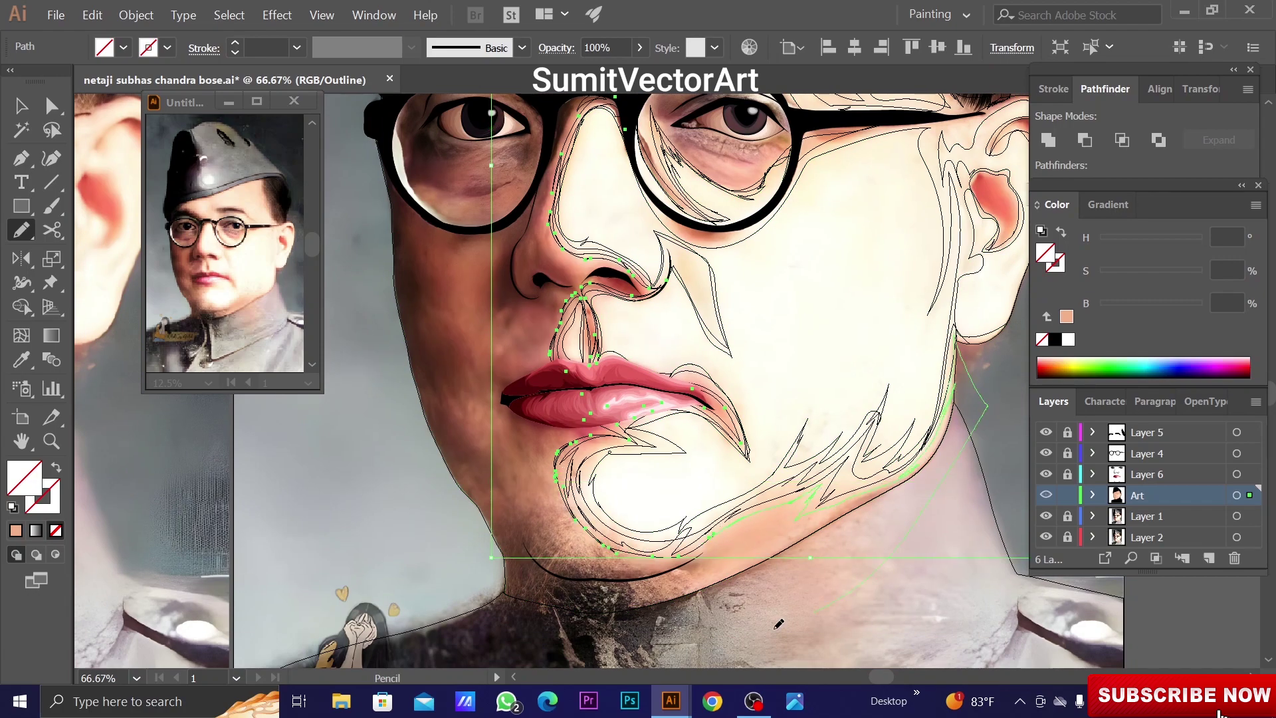
{"action": "scroll", "coordinate": [780, 624], "scroll_direction": "down", "scroll_amount": 2}
Recolour the jaw shading a darker tan (saturation 53.88, brightness 85.88)
{"action": "left_click", "coordinate": [733, 460], "text": "ctrl"}
{"action": "key", "text": "ctrl+y"}
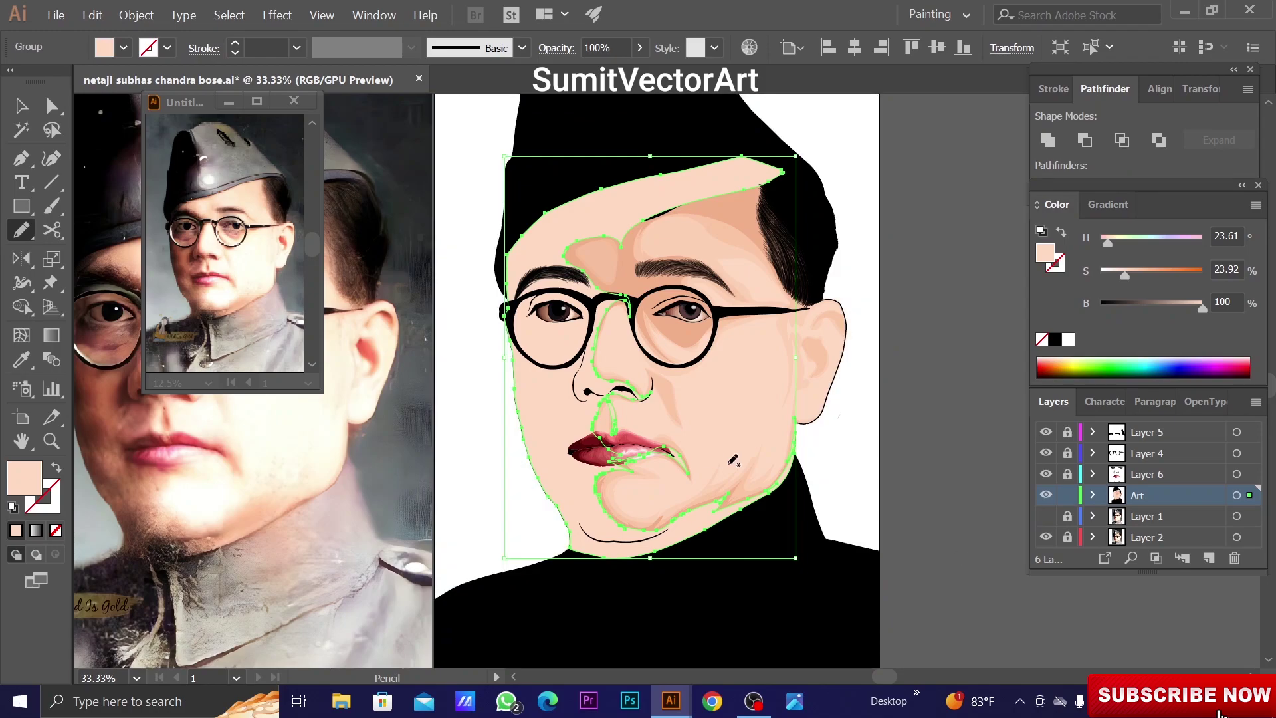
{"action": "key", "text": "i"}
{"action": "left_click", "coordinate": [691, 219]}
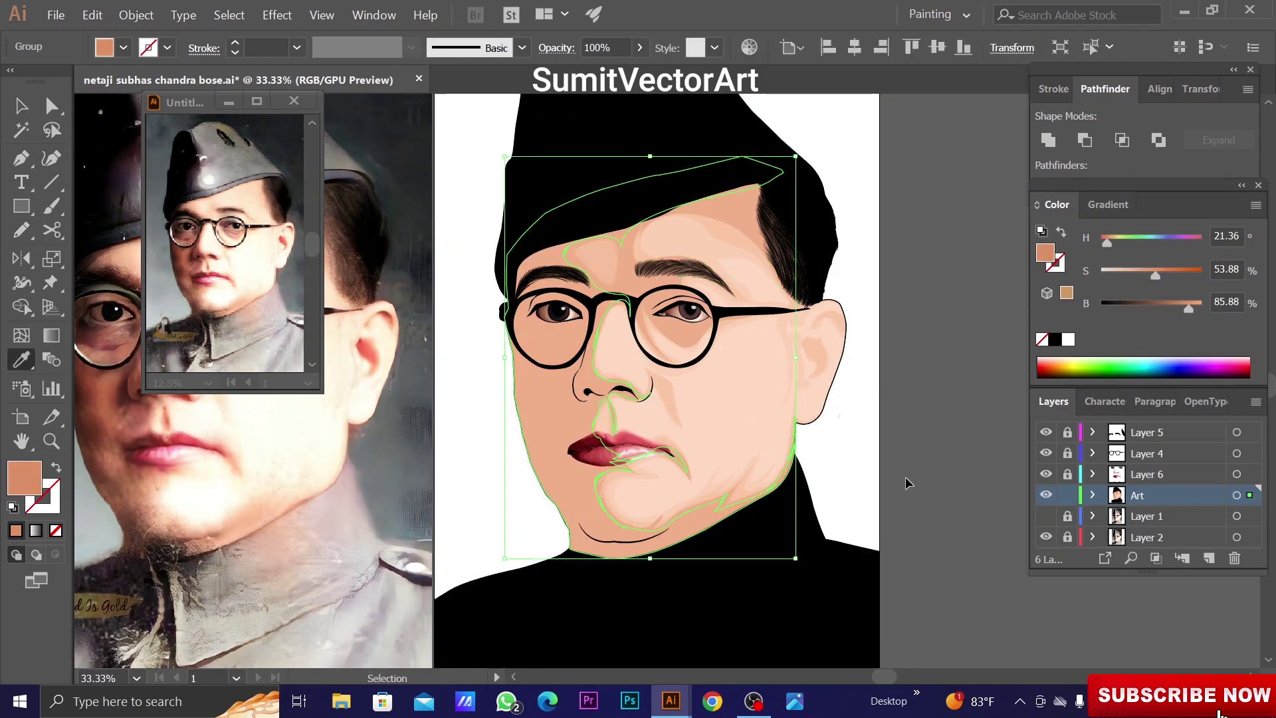
{"action": "key", "text": "ctrl+shift+a"}
{"action": "scroll", "coordinate": [781, 396], "scroll_direction": "down", "scroll_amount": 1}
{"action": "key", "text": "ctrl+y"}
Trace a shading shape along the cap edge on the left of the face
{"action": "scroll", "coordinate": [794, 423], "scroll_direction": "up", "scroll_amount": 2}
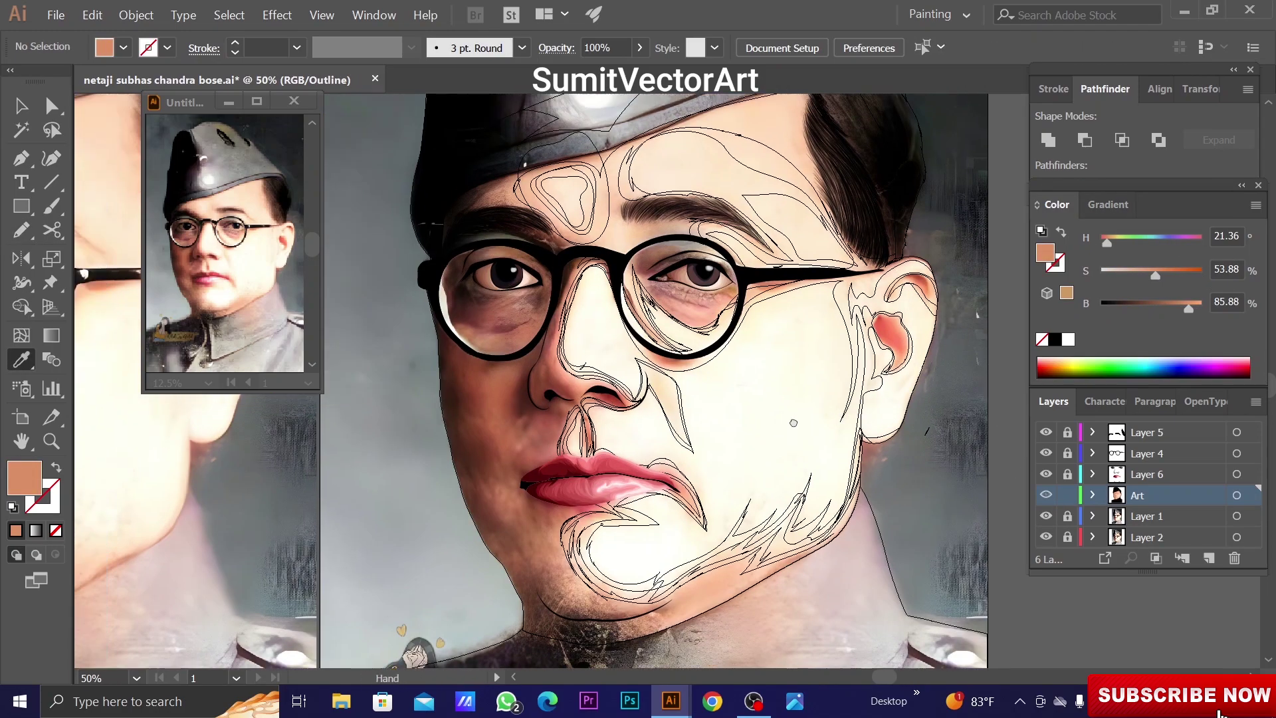
{"action": "left_click_drag", "start_coordinate": [793, 422], "coordinate": [861, 506]}
{"action": "key", "text": "n"}
{"action": "left_click_drag", "start_coordinate": [773, 105], "coordinate": [539, 231]}
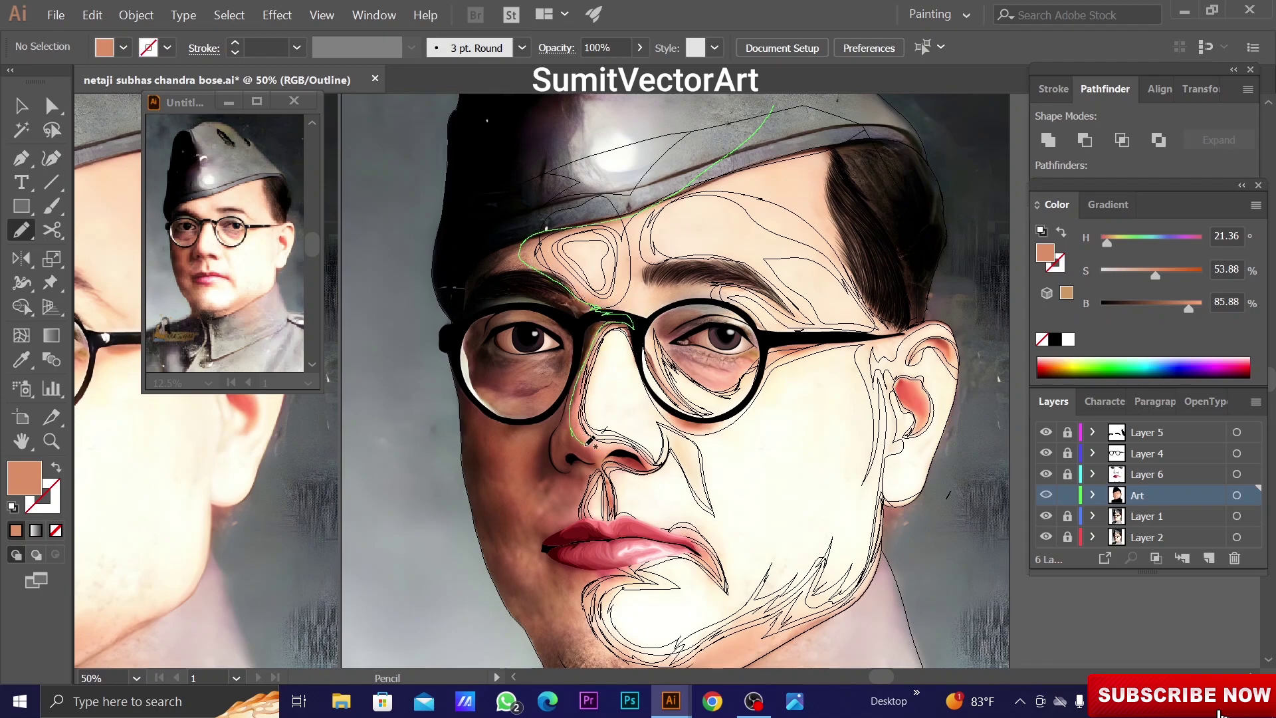
{"action": "left_click_drag", "start_coordinate": [585, 619], "coordinate": [571, 537]}
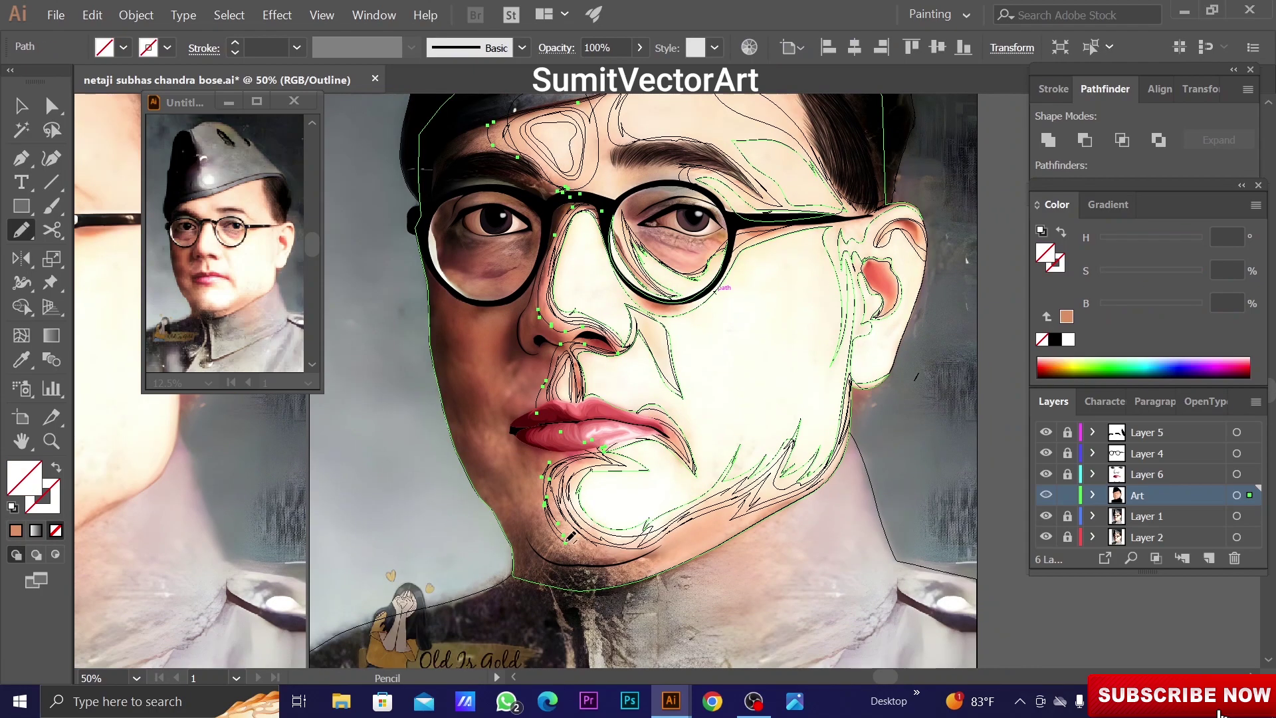
{"action": "scroll", "coordinate": [456, 544], "scroll_direction": "up", "scroll_amount": 1}
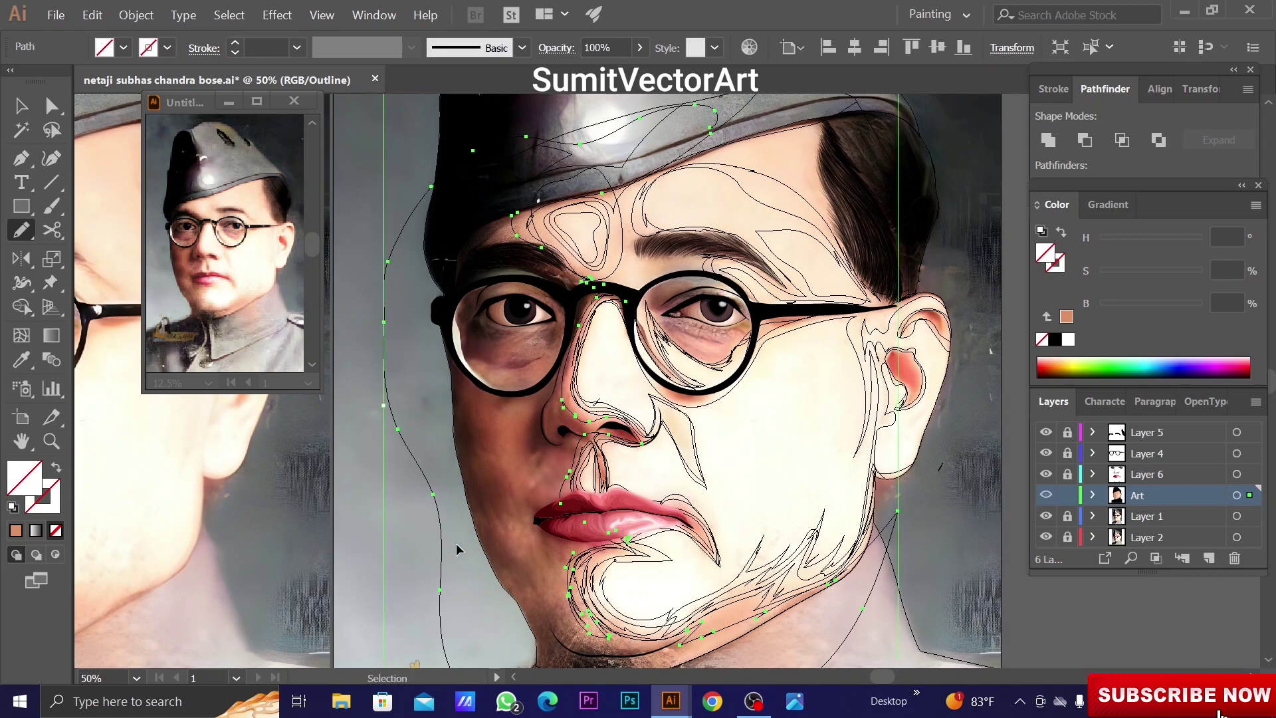
Draw shading shapes by the lip corner and under the left eye
{"action": "mouse_move", "coordinate": [552, 457]}
{"action": "left_mouse_down"}
{"action": "mouse_move", "coordinate": [612, 465]}
{"action": "mouse_move", "coordinate": [602, 484]}
{"action": "left_mouse_up"}
{"action": "scroll", "coordinate": [603, 365], "scroll_direction": "up", "scroll_amount": 1}
{"action": "scroll", "coordinate": [475, 202], "scroll_direction": "up", "scroll_amount": 1}
{"action": "left_click_drag", "start_coordinate": [559, 366], "coordinate": [734, 346]}
{"action": "mouse_move", "coordinate": [642, 326]}
{"action": "left_mouse_down"}
{"action": "mouse_move", "coordinate": [614, 359]}
{"action": "mouse_move", "coordinate": [695, 313]}
{"action": "left_mouse_up"}
{"action": "scroll", "coordinate": [718, 417], "scroll_direction": "down", "scroll_amount": 1}
{"action": "scroll", "coordinate": [718, 417], "scroll_direction": "down", "scroll_amount": 1}
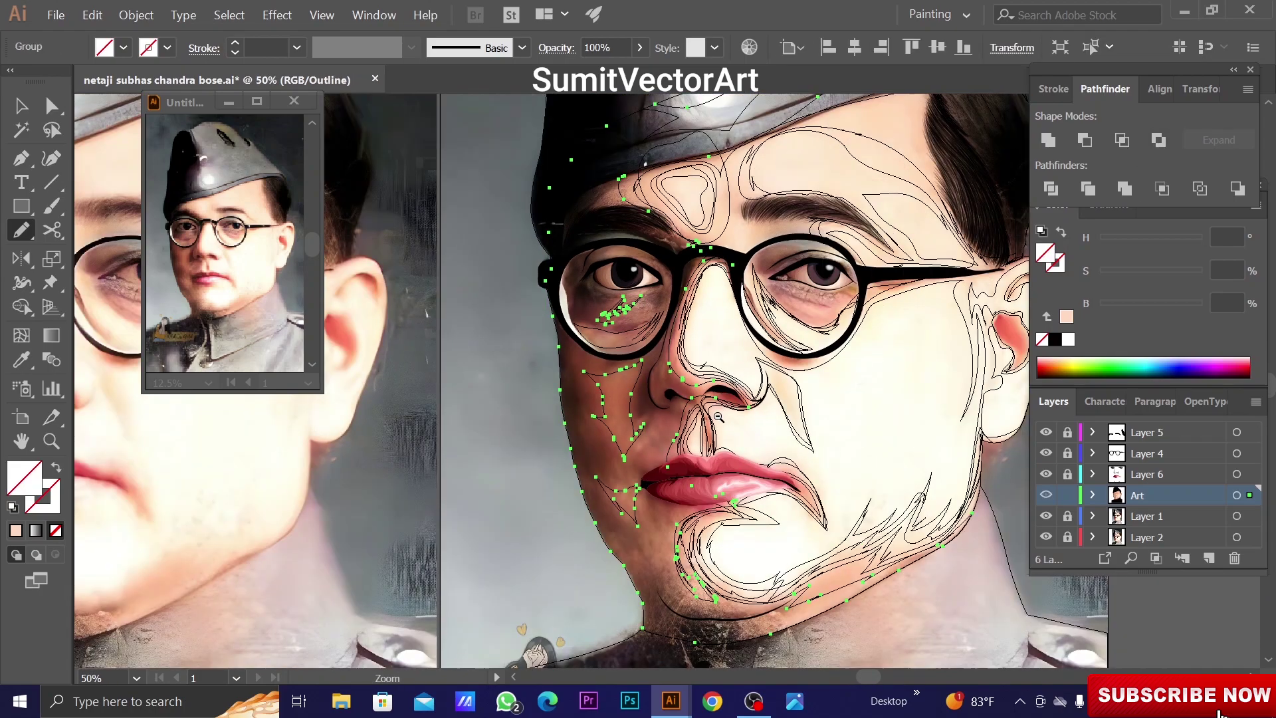
{"action": "key", "text": "ctrl+y"}
{"action": "scroll", "coordinate": [718, 417], "scroll_direction": "down", "scroll_amount": 1}
Recolour the new left-side shading group a deeper tan (S 63.18, B 78.82)
{"action": "key", "text": "ctrl+shift+a"}
{"action": "key", "text": "i"}
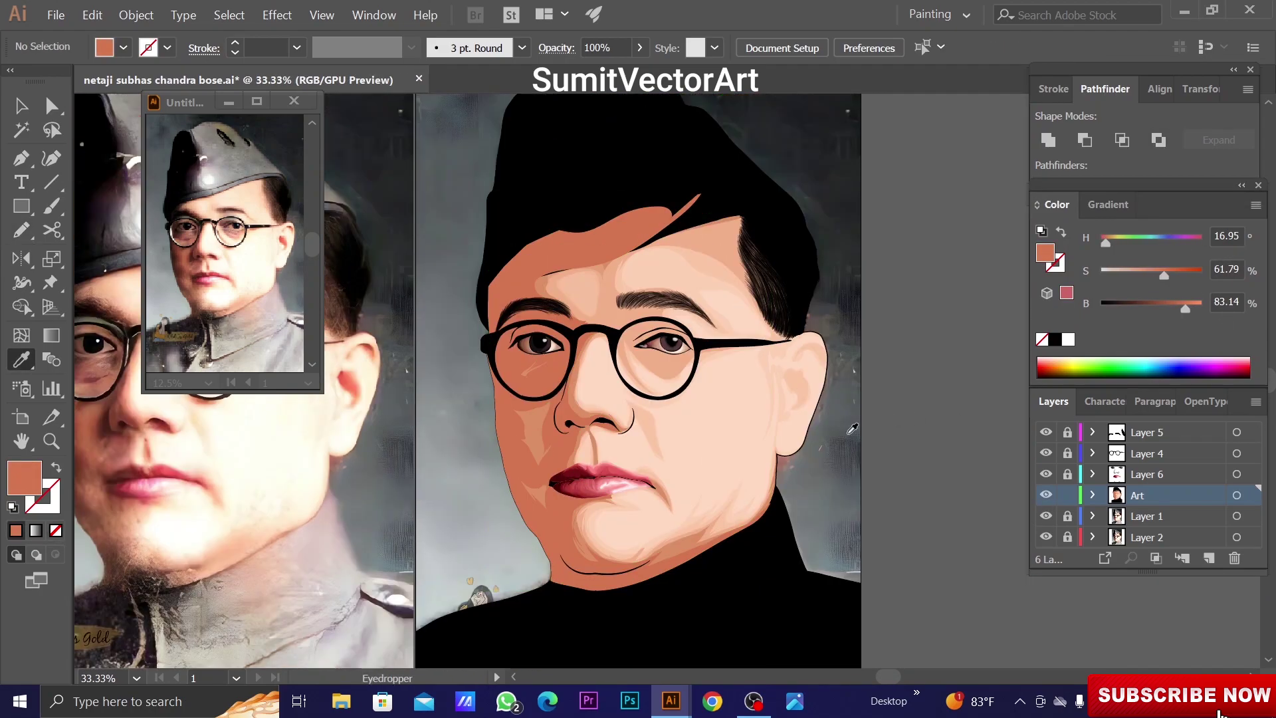
{"action": "left_click", "coordinate": [532, 412], "text": "ctrl"}
{"action": "scroll", "coordinate": [665, 332], "scroll_direction": "down", "scroll_amount": 2}
{"action": "scroll", "coordinate": [665, 333], "scroll_direction": "up", "scroll_amount": 1}
{"action": "right_click", "coordinate": [615, 183]}
{"action": "key", "text": "Escape"}
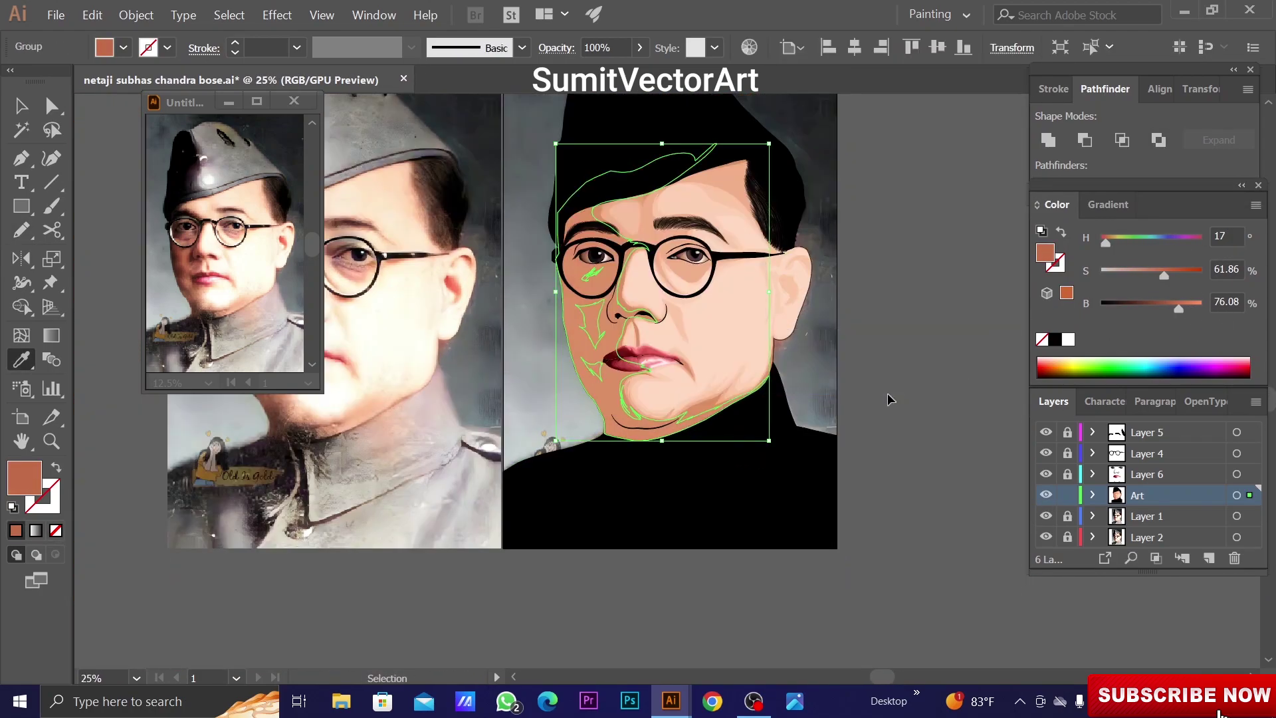
{"action": "scroll", "coordinate": [888, 394], "scroll_direction": "down", "scroll_amount": 2}
{"action": "scroll", "coordinate": [888, 394], "scroll_direction": "up", "scroll_amount": 2}
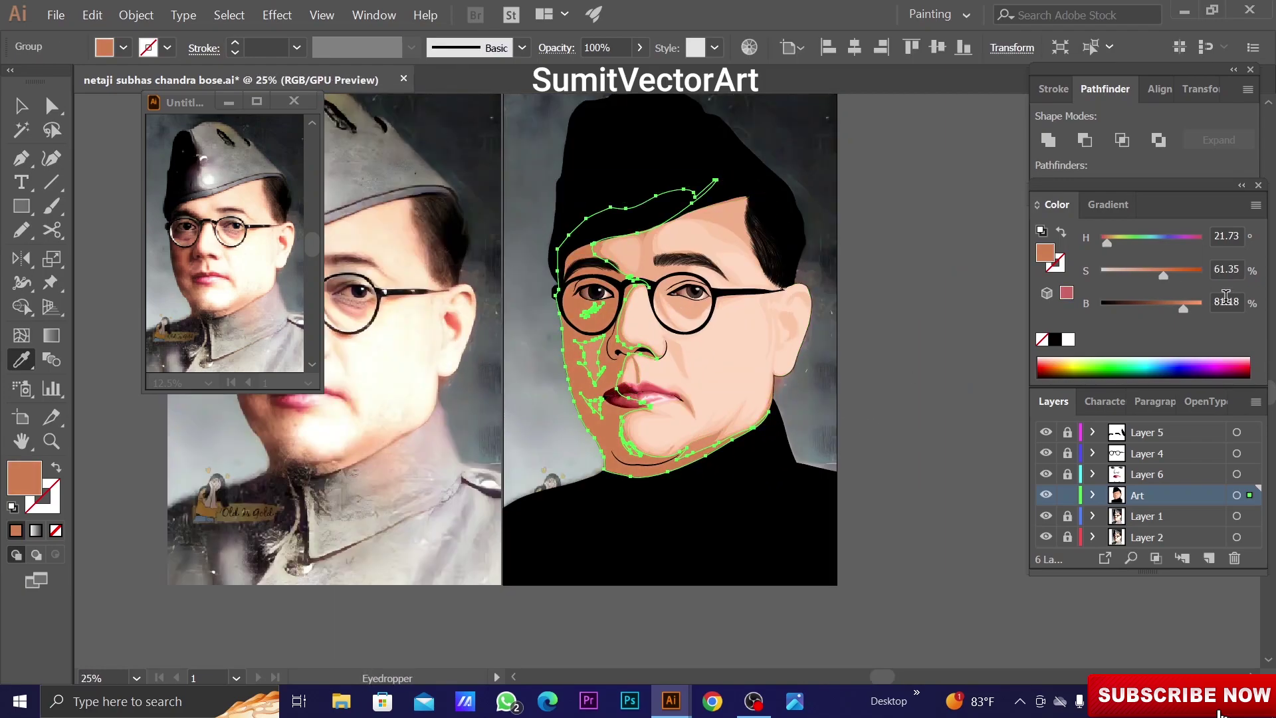
Hide Layer 1 to check the shading artwork on a white background
{"action": "key", "text": "ctrl+shift+a"}
{"action": "scroll", "coordinate": [828, 407], "scroll_direction": "down", "scroll_amount": 2}
{"action": "scroll", "coordinate": [848, 399], "scroll_direction": "up", "scroll_amount": 2}
{"action": "left_click", "coordinate": [1046, 516]}
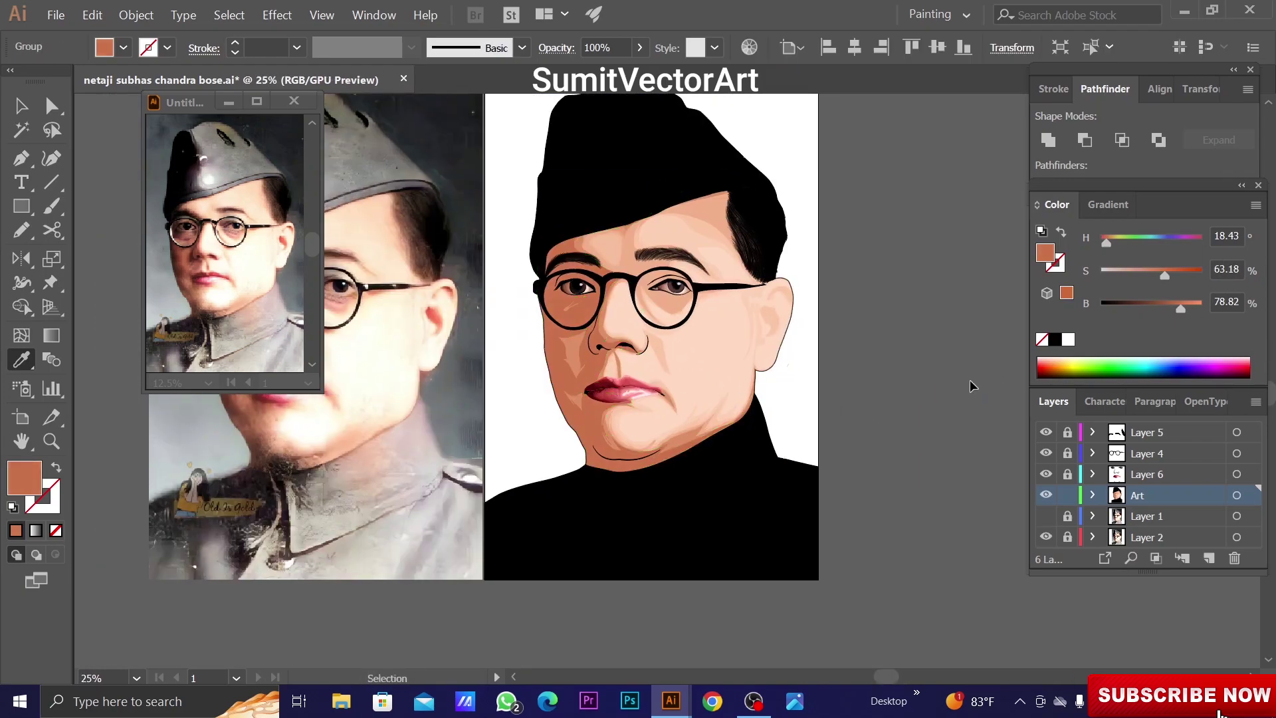
{"action": "scroll", "coordinate": [972, 385], "scroll_direction": "down", "scroll_amount": 2}
{"action": "scroll", "coordinate": [878, 419], "scroll_direction": "up", "scroll_amount": 1}
{"action": "key", "text": "ctrl+y"}
Pencil-draw a shadow path down the left face edge beside the eye and along the jaw
{"action": "scroll", "coordinate": [878, 418], "scroll_direction": "up", "scroll_amount": 2}
{"action": "key", "text": "n"}
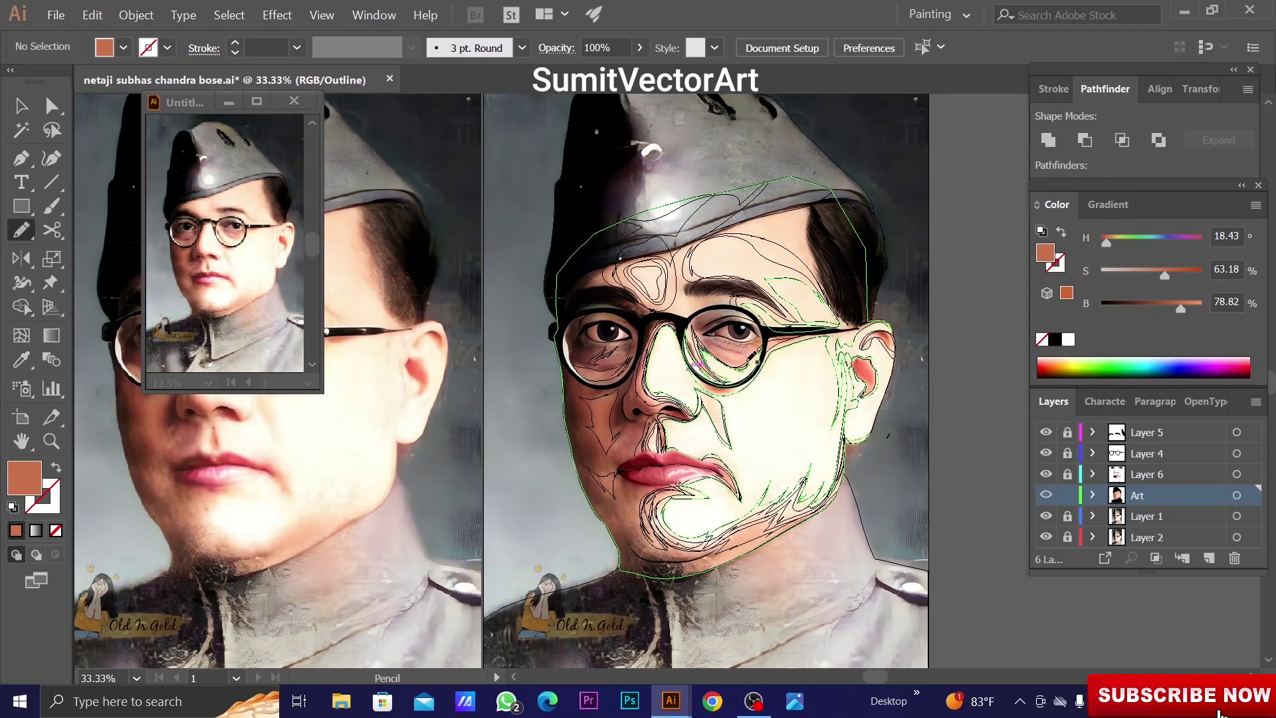
{"action": "left_click_drag", "start_coordinate": [592, 313], "coordinate": [600, 347]}
{"action": "scroll", "coordinate": [600, 347], "scroll_direction": "up", "scroll_amount": 1}
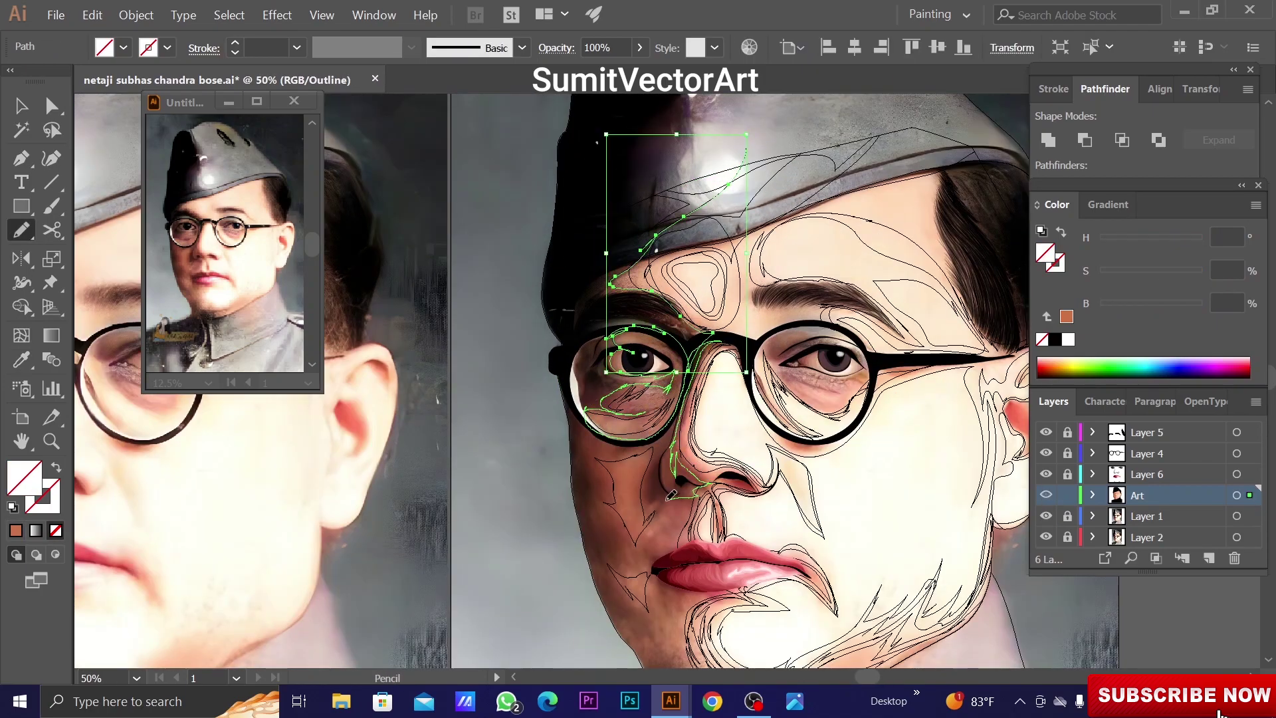
{"action": "scroll", "coordinate": [621, 548], "scroll_direction": "down", "scroll_amount": 3}
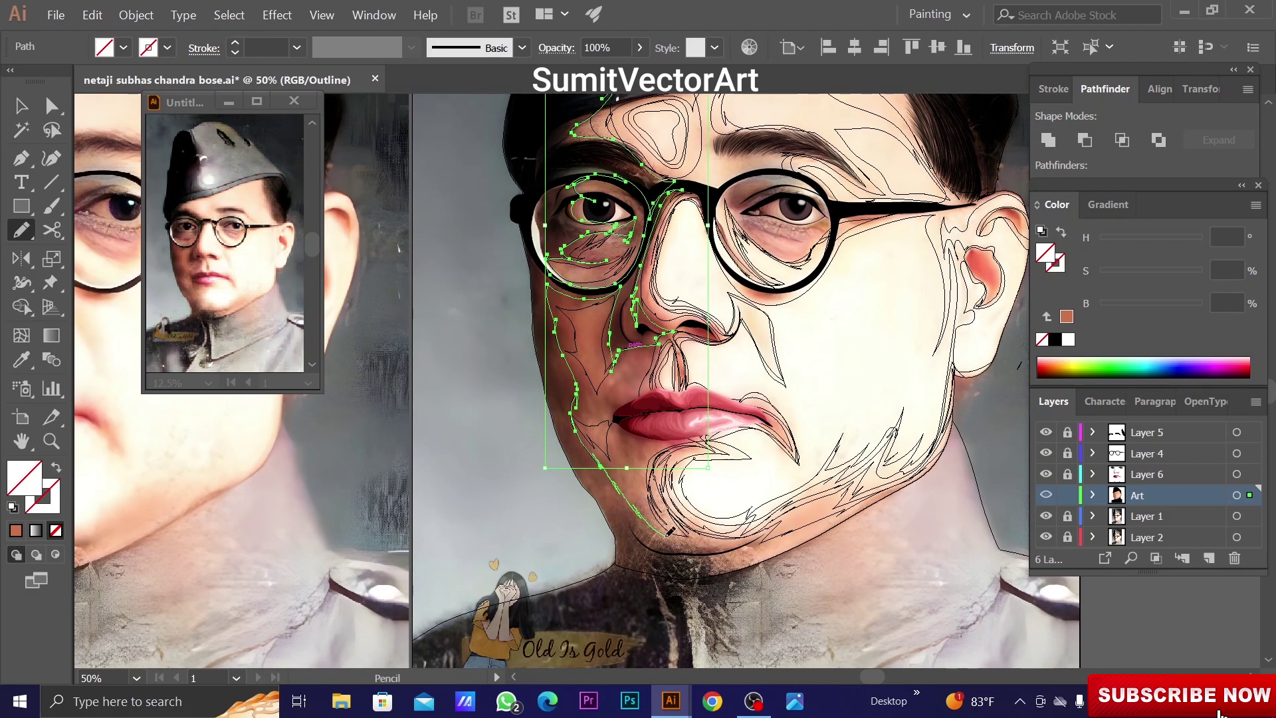
{"action": "left_click_drag", "start_coordinate": [542, 436], "coordinate": [628, 515]}
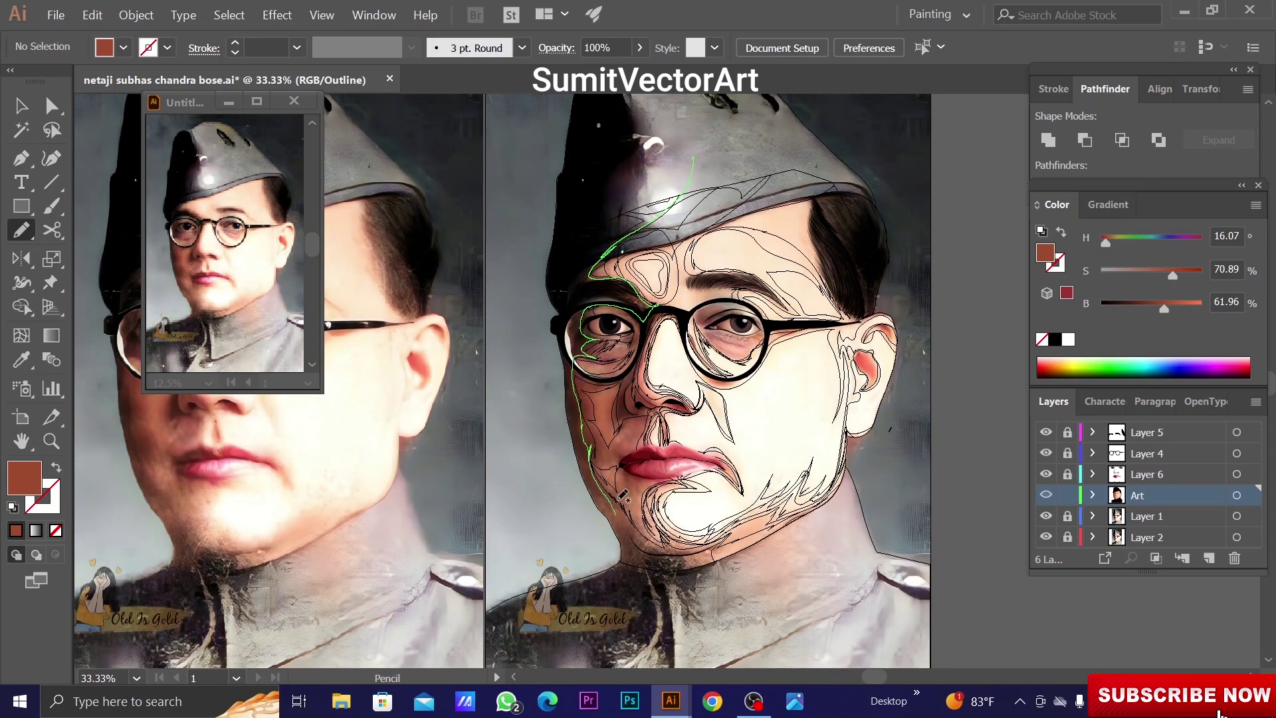
{"action": "left_click_drag", "start_coordinate": [623, 496], "coordinate": [655, 544]}
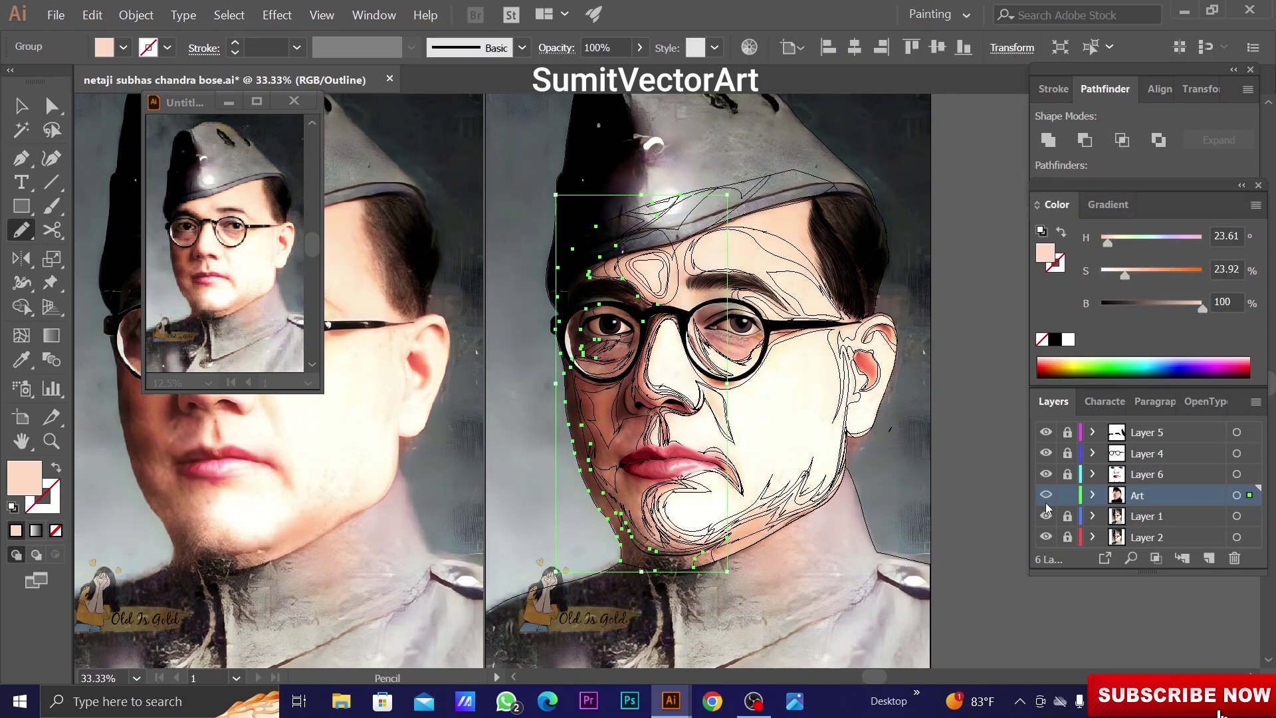
Send the dark brown shadow one step backward, behind the lighter shading
{"action": "right_click", "coordinate": [823, 305]}
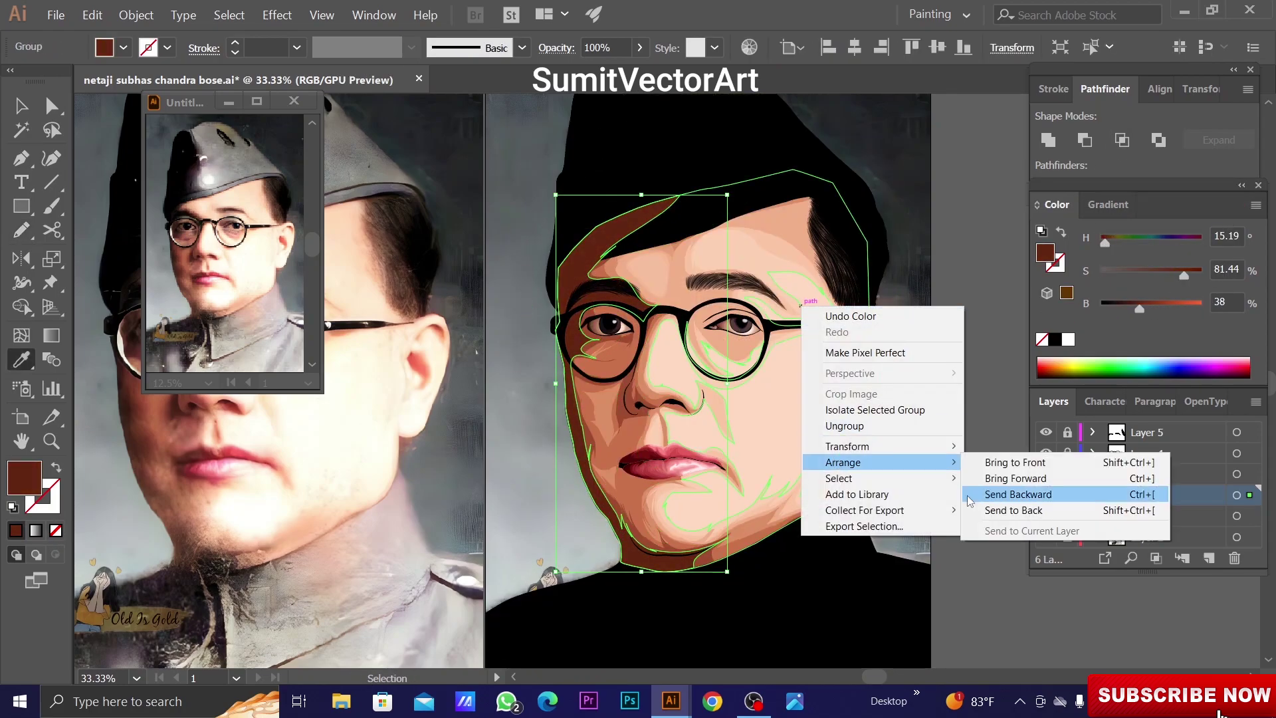
{"action": "left_click", "coordinate": [1037, 489]}
{"action": "key", "text": "ctrl+minus"}
{"action": "key", "text": "ctrl+y"}
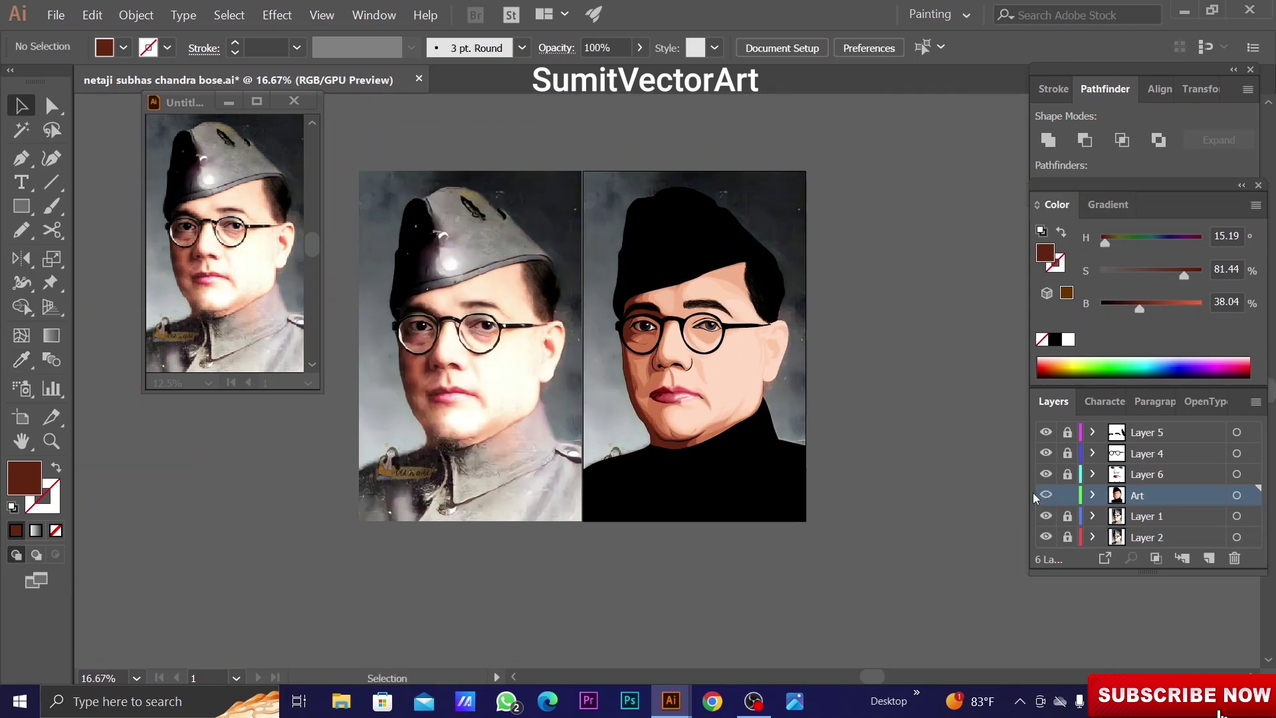
{"action": "scroll", "coordinate": [696, 289], "scroll_direction": "up", "scroll_amount": 5}
Pencil-trace a shading path under the right eye, along the glasses arm and over the eyebrow
{"action": "key", "text": "n"}
{"action": "mouse_move", "coordinate": [619, 290]}
{"action": "left_mouse_down"}
{"action": "mouse_move", "coordinate": [583, 325]}
{"action": "mouse_move", "coordinate": [622, 352]}
{"action": "left_mouse_up"}
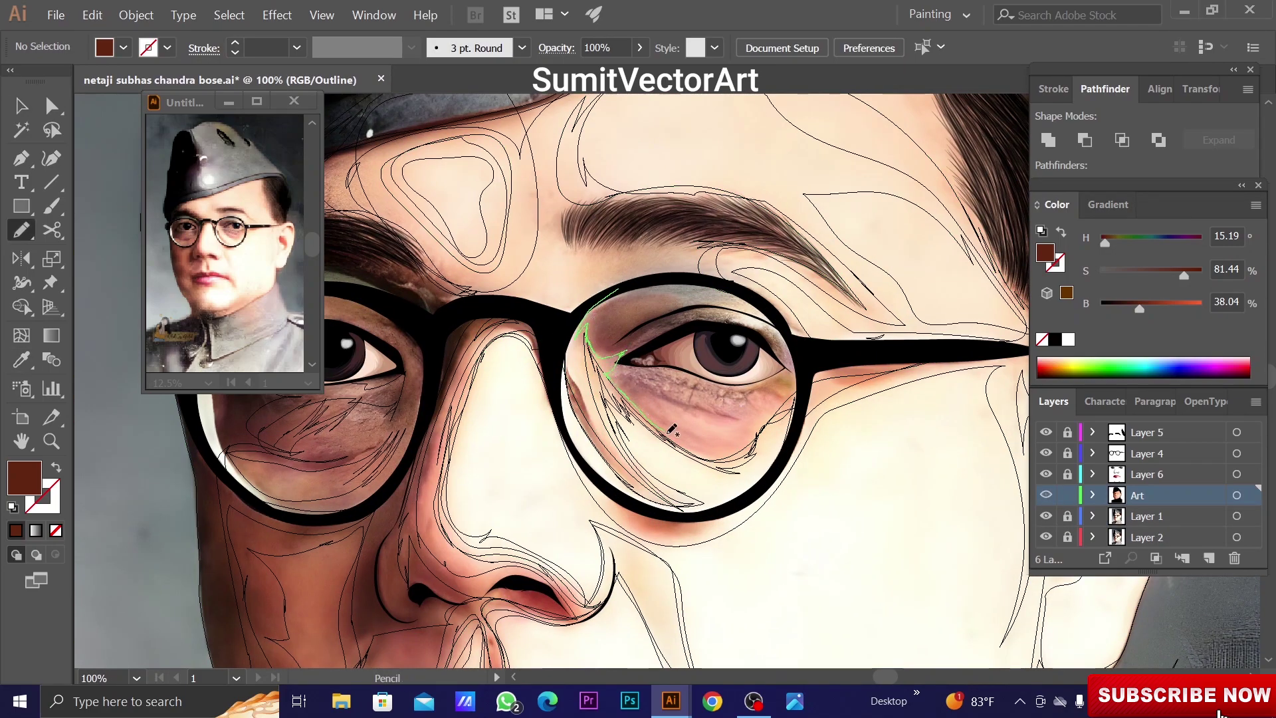
{"action": "mouse_move", "coordinate": [763, 426]}
{"action": "left_mouse_down"}
{"action": "mouse_move", "coordinate": [807, 376]}
{"action": "mouse_move", "coordinate": [751, 320]}
{"action": "left_mouse_up"}
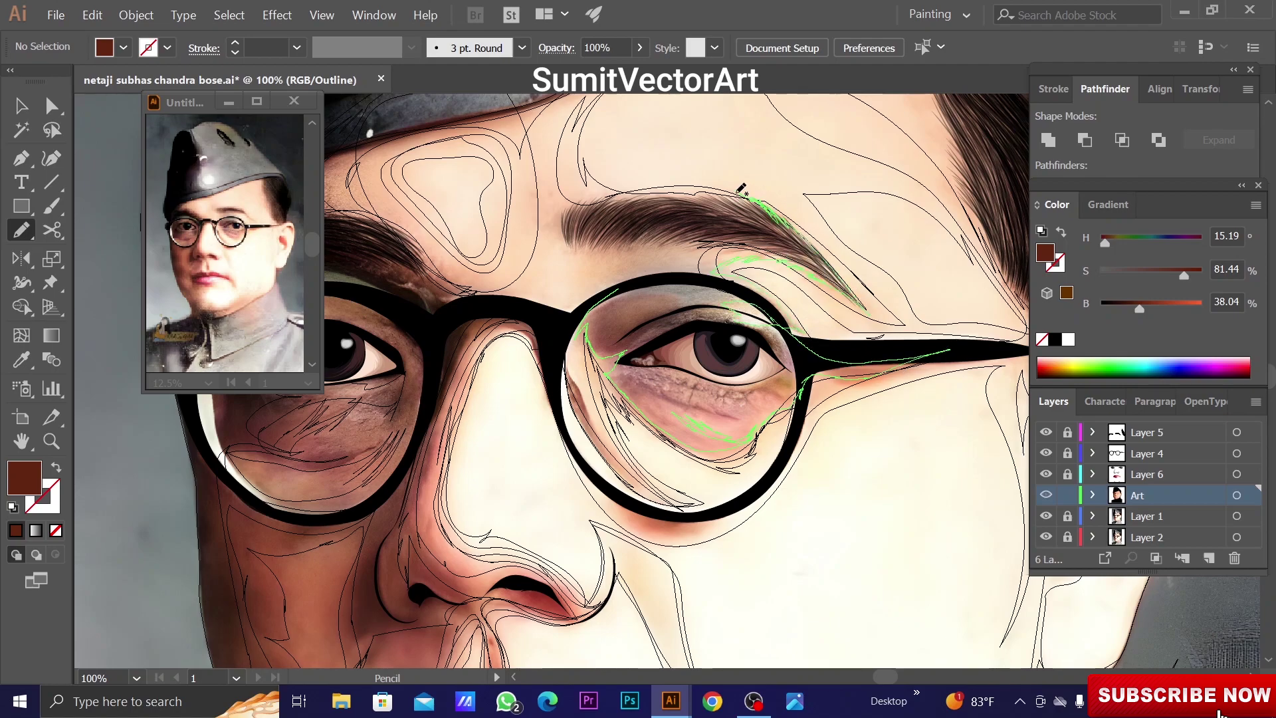
{"action": "left_click_drag", "start_coordinate": [739, 192], "coordinate": [612, 193]}
Fill the right-eye shading with an Eyedropper-sampled skin colour
{"action": "key", "text": "ctrl+y"}
{"action": "key", "text": "ctrl+minus"}
{"action": "key", "text": "ctrl+minus"}
{"action": "key", "text": "ctrl+minus"}
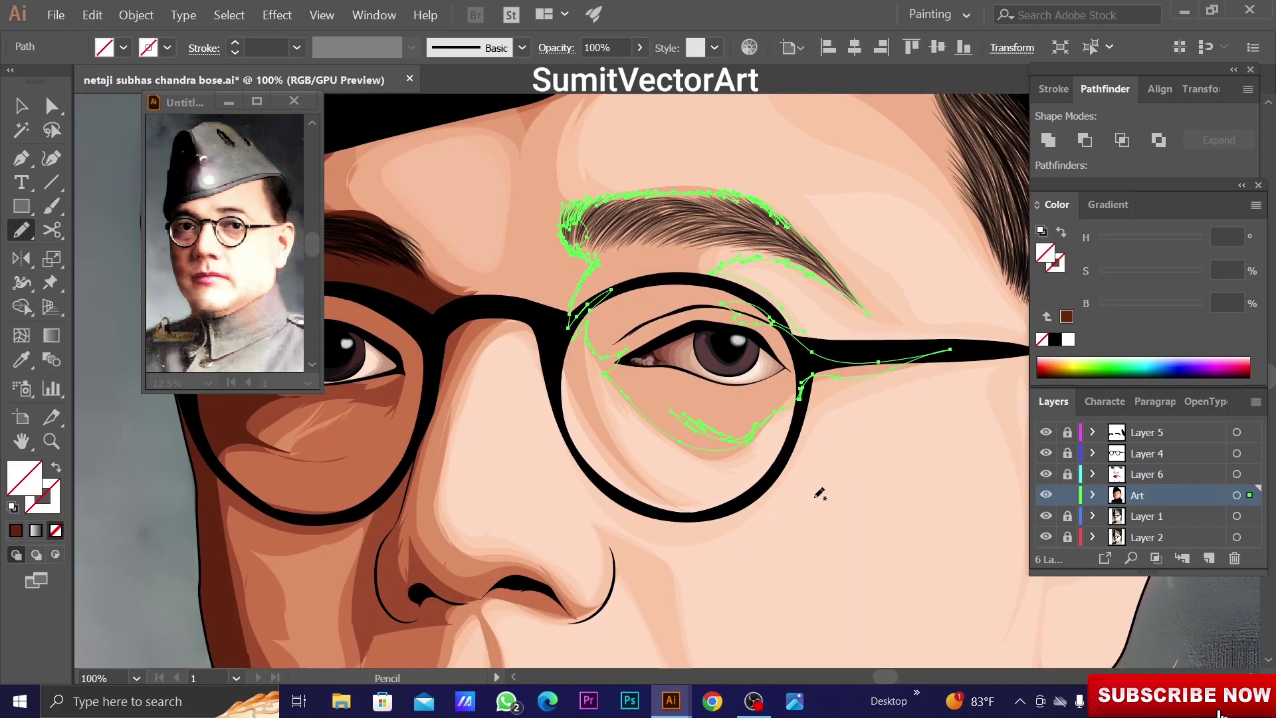
{"action": "key", "text": "i"}
{"action": "left_click", "coordinate": [374, 421]}
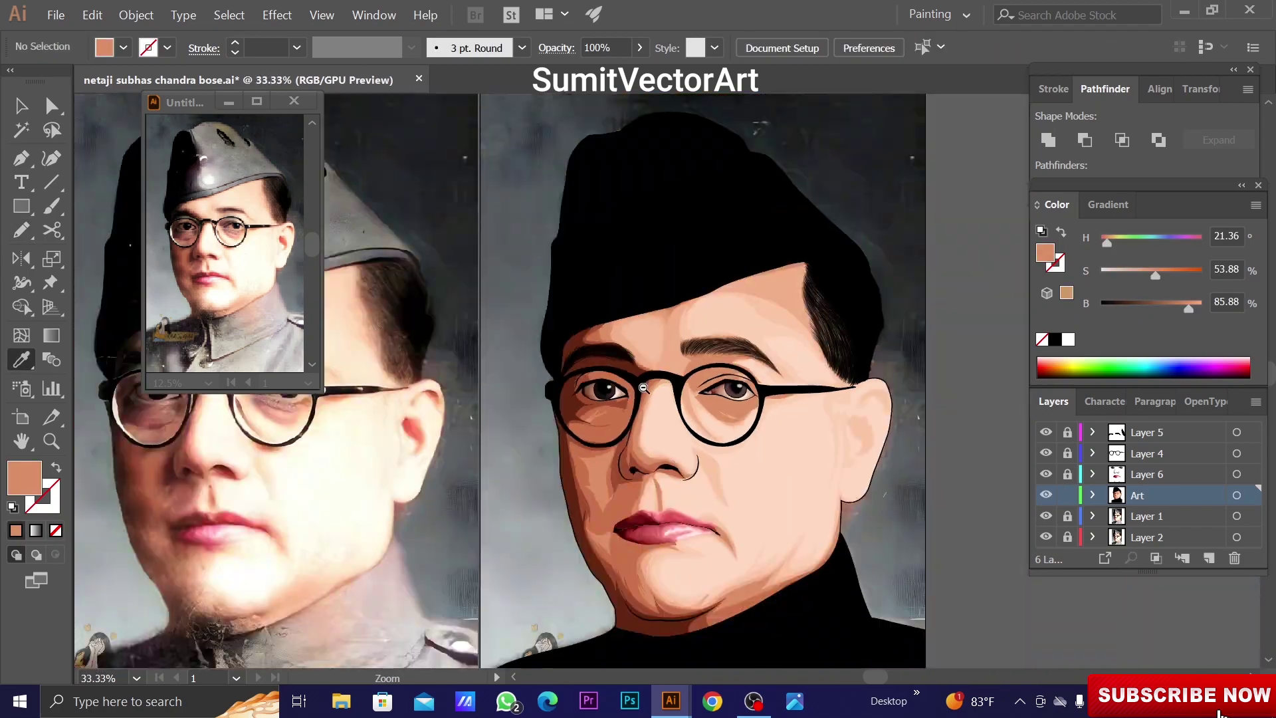
{"action": "left_click", "coordinate": [735, 475]}
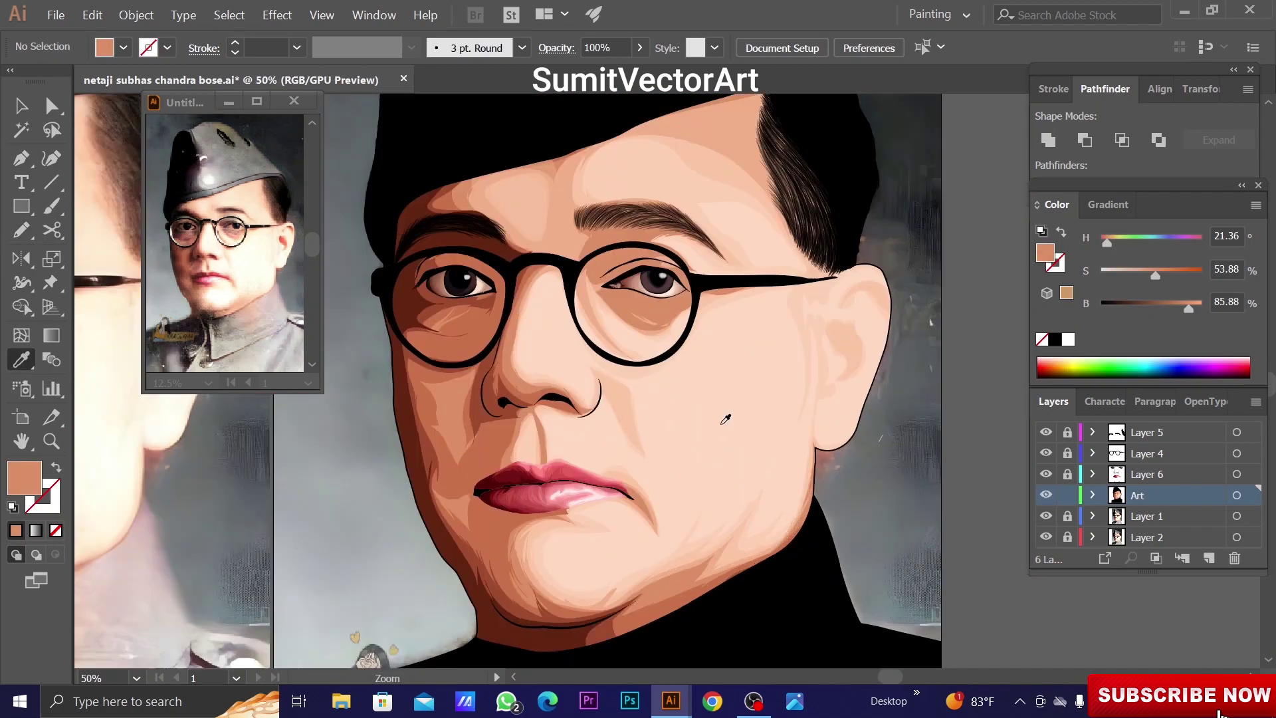
{"action": "left_click", "coordinate": [734, 476]}
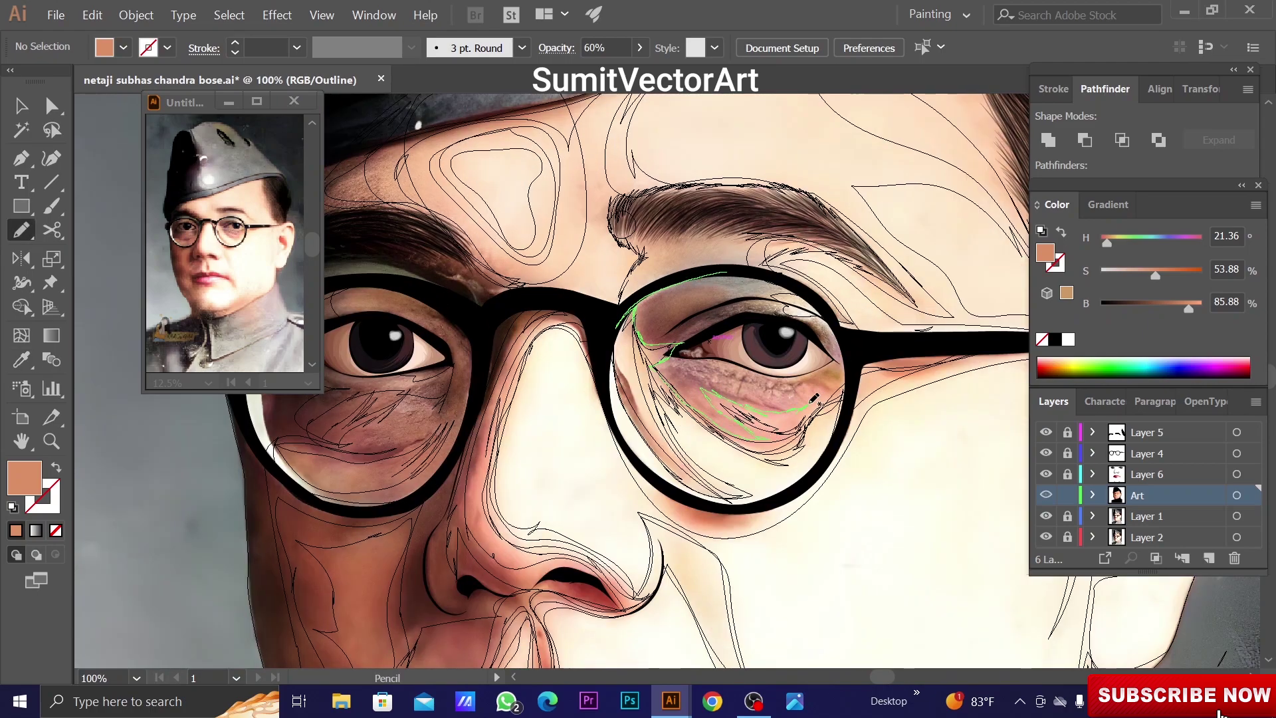
Resample the eye shading to a darker red-brown skin tone, briefly hiding Layer 1 to check
{"action": "key", "text": "ctrl+y"}
{"action": "key", "text": "i"}
{"action": "left_click", "coordinate": [744, 398]}
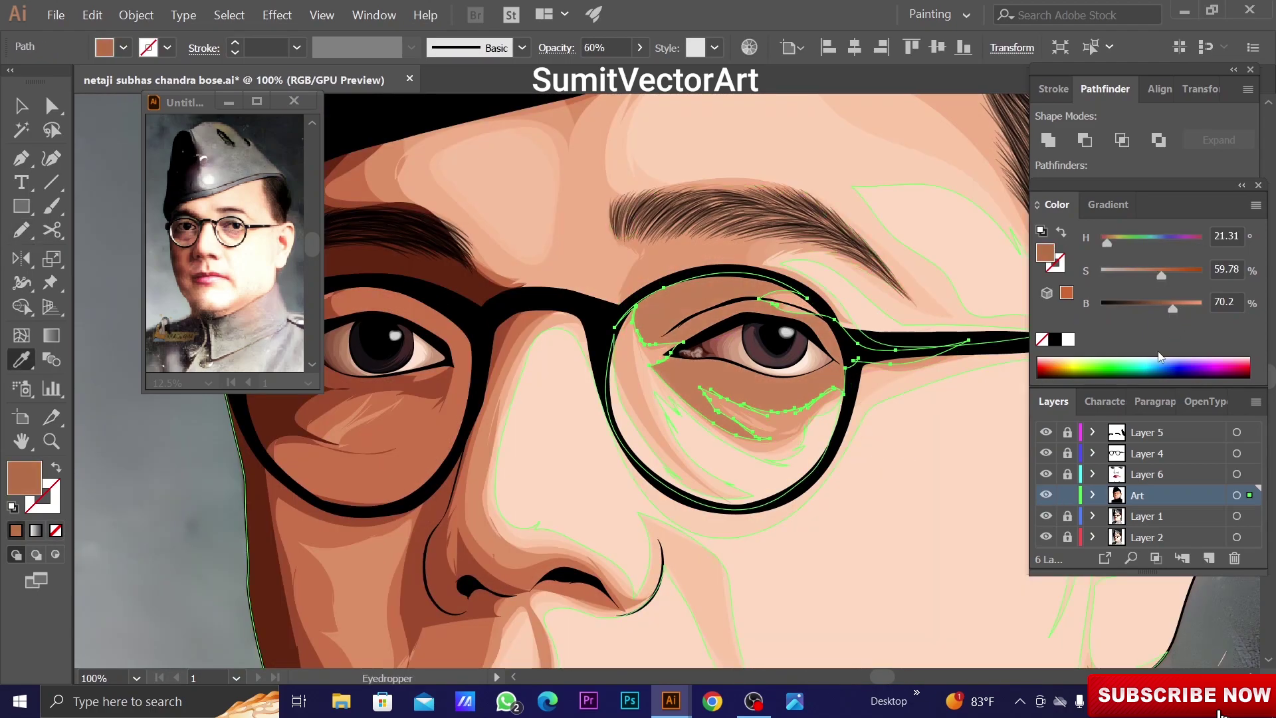
{"action": "key", "text": "ctrl+minus"}
{"action": "key", "text": "ctrl+minus"}
{"action": "key", "text": "ctrl+minus"}
{"action": "left_click", "coordinate": [1047, 516]}
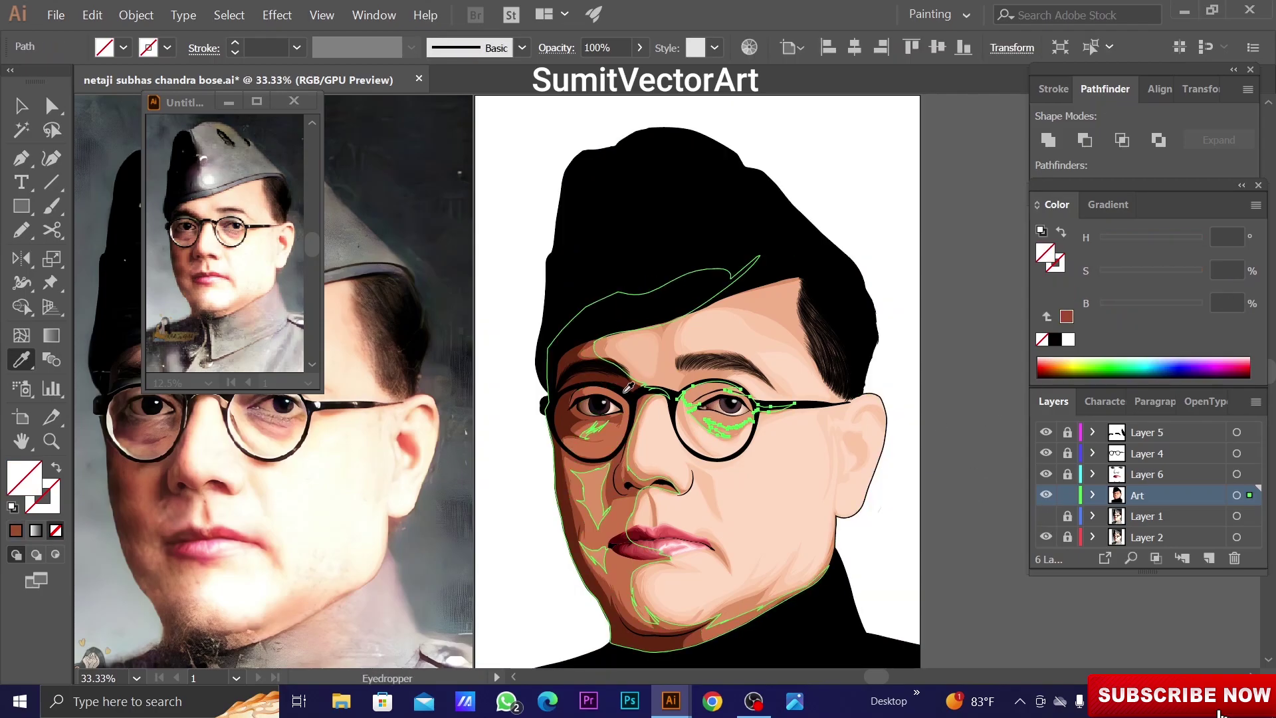
{"action": "left_click", "coordinate": [696, 424]}
{"action": "key", "text": "ctrl+minus"}
{"action": "key", "text": "ctrl+minus"}
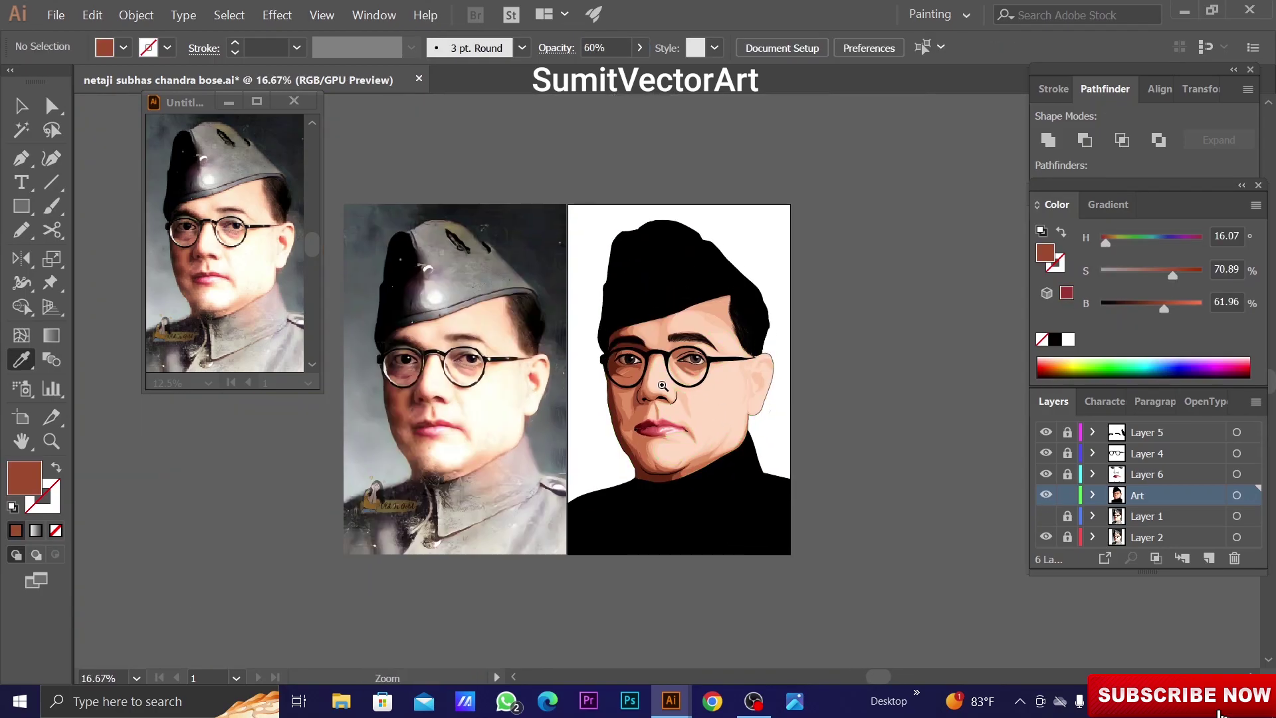
{"action": "left_click", "coordinate": [776, 409]}
{"action": "key", "text": "ctrl+plus"}
{"action": "left_click", "coordinate": [1047, 516]}
Draw the nose crease stroke in Outline mode and fill it with the sampled skin peach
{"action": "key", "text": "ctrl+1"}
{"action": "key", "text": "ctrl+y"}
{"action": "key", "text": "n"}
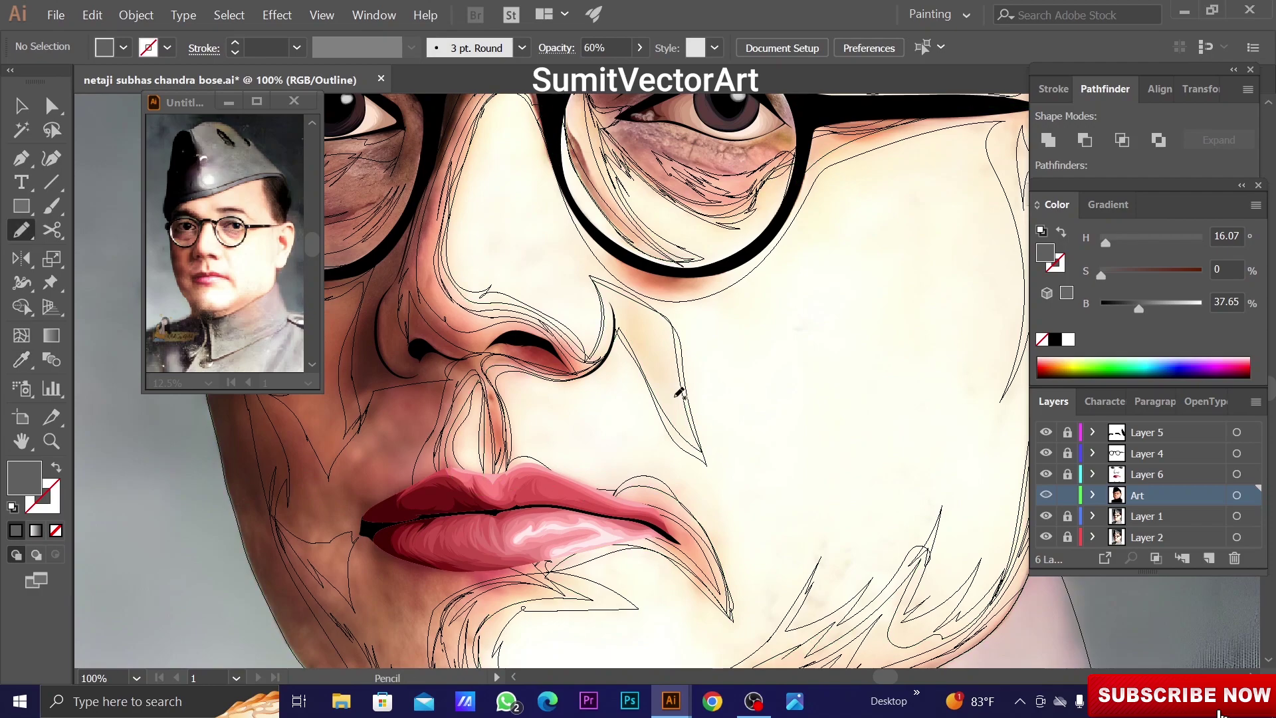
{"action": "key", "text": "ctrl+y"}
{"action": "key", "text": "ctrl+minus"}
{"action": "key", "text": "ctrl+minus"}
{"action": "key", "text": "i"}
{"action": "left_click", "coordinate": [940, 370]}
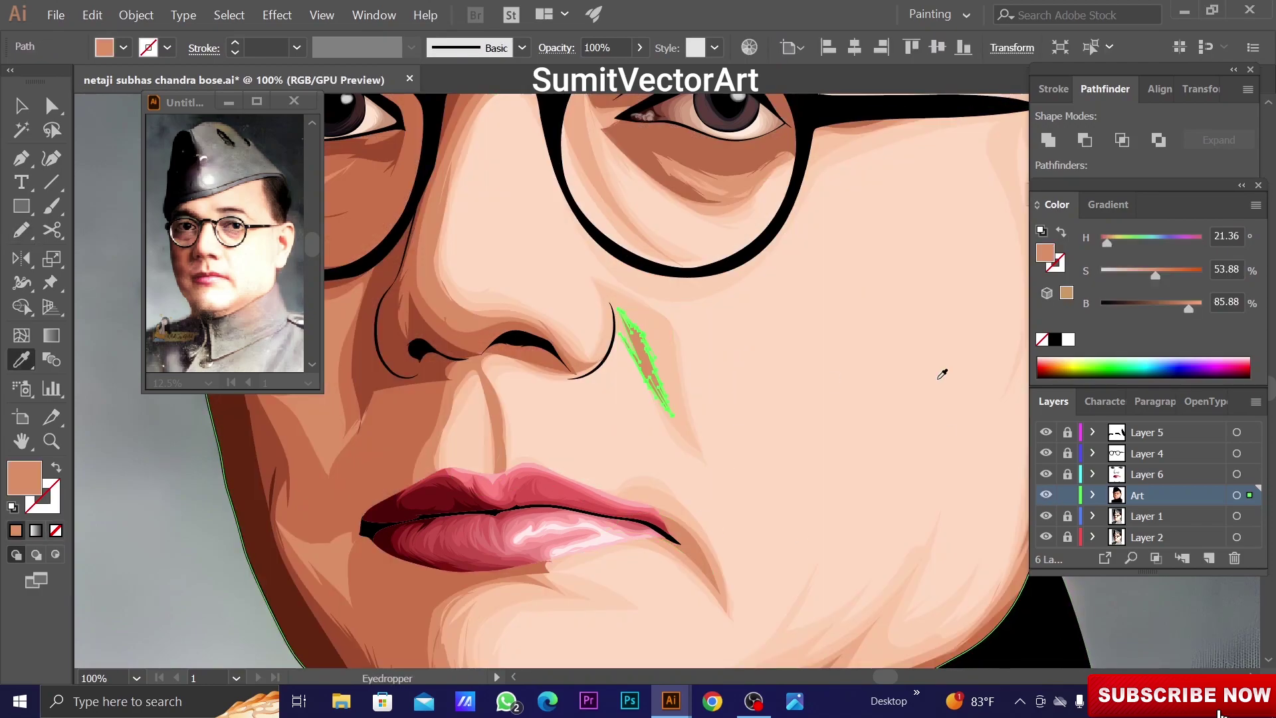
{"action": "left_click", "coordinate": [704, 373]}
{"action": "key", "text": "ctrl+shift+a"}
Draw another stroke near the nose and lips in Outline mode, then deselect it
{"action": "key", "text": "ctrl+minus"}
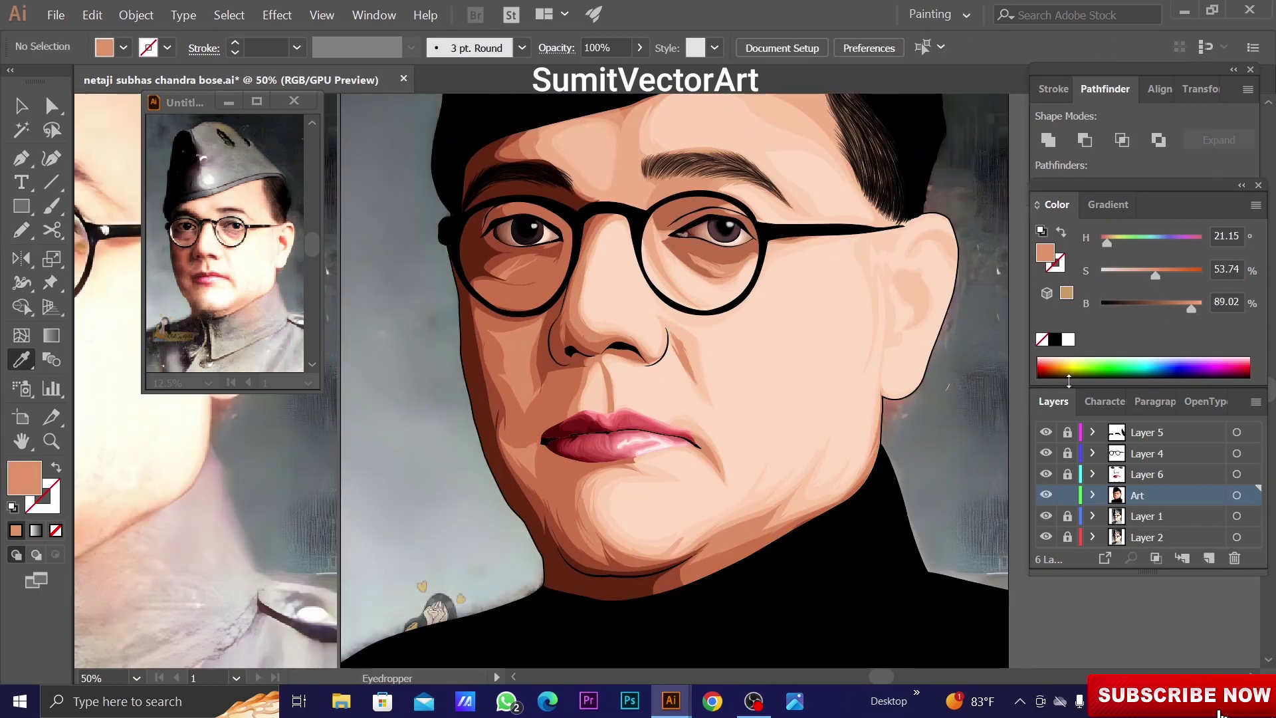
{"action": "key", "text": "z"}
{"action": "key", "text": "ctrl+minus"}
{"action": "key", "text": "ctrl+minus"}
{"action": "key", "text": "ctrl+1"}
{"action": "key", "text": "ctrl+y"}
{"action": "key", "text": "n"}
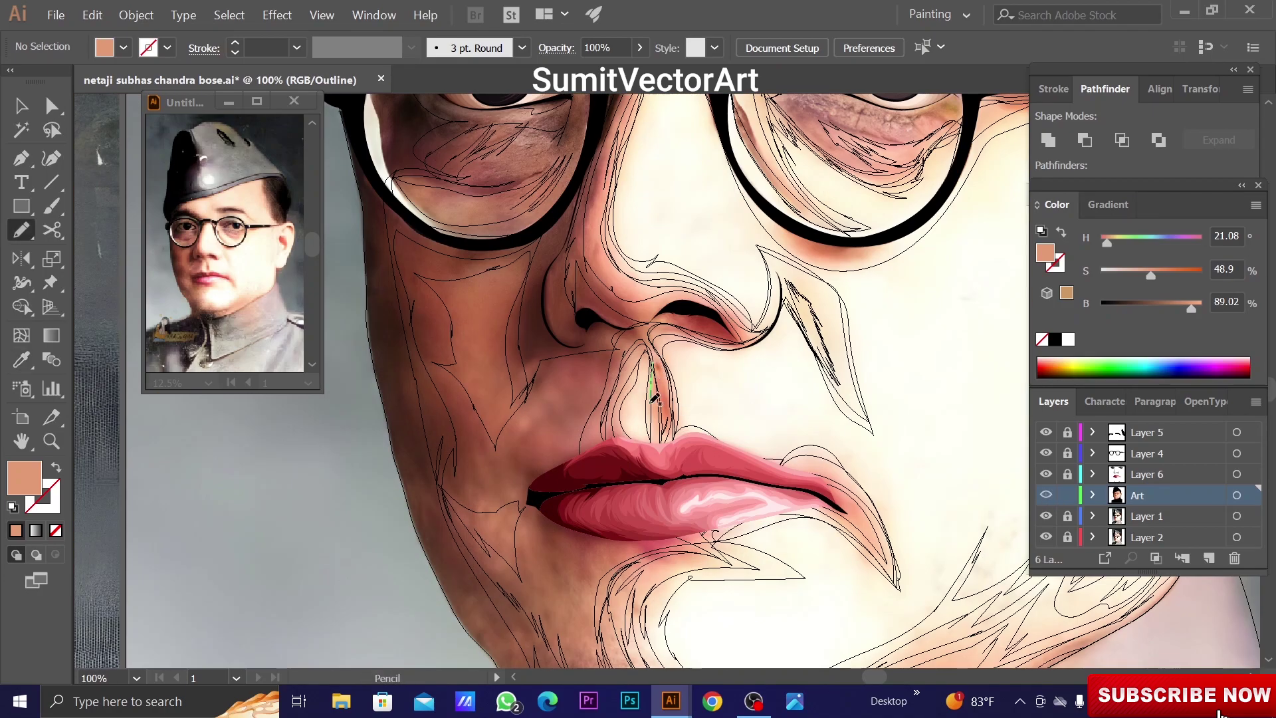
{"action": "key", "text": "ctrl+y"}
{"action": "key", "text": "i"}
{"action": "key", "text": "ctrl+shift+a"}
{"action": "key", "text": "ctrl+minus"}
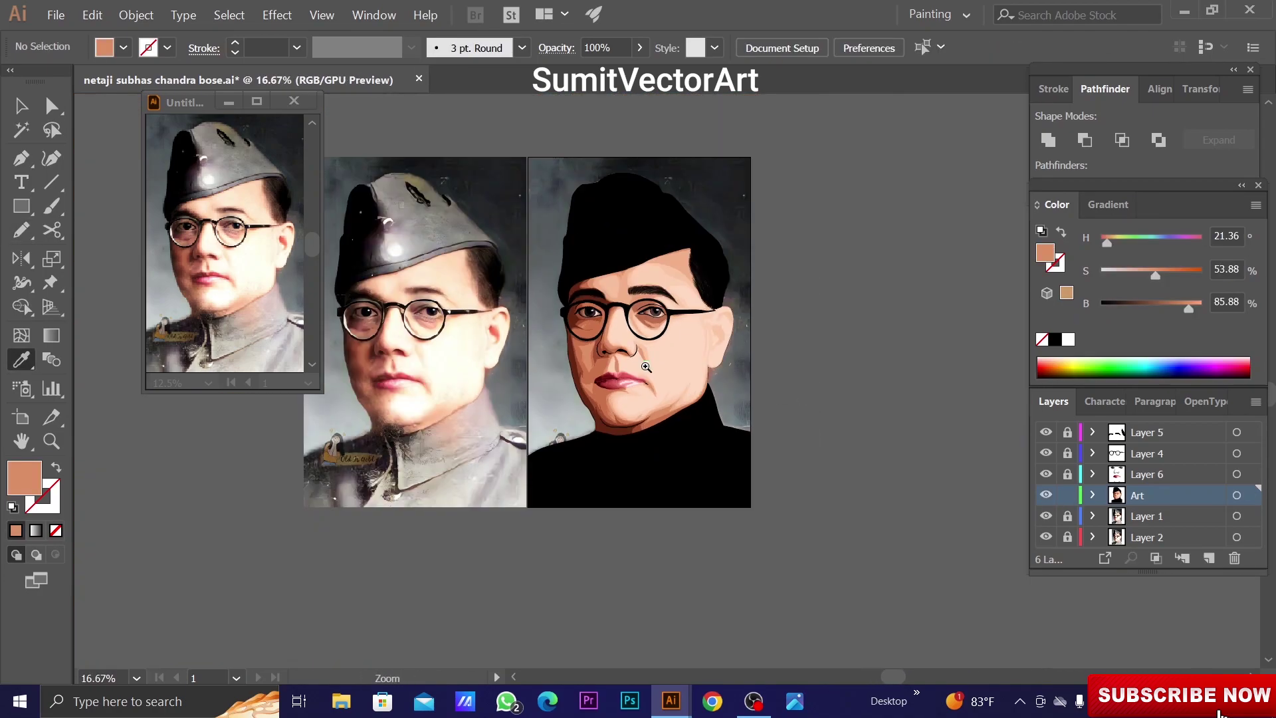
{"action": "key", "text": "ctrl+plus"}
Trace a shading path along the ear's inner edge with the Art layer shown as outlines
{"action": "left_click", "coordinate": [1046, 495], "text": "ctrl"}
{"action": "scroll", "coordinate": [636, 365], "scroll_direction": "up", "scroll_amount": 3}
{"action": "left_click_drag", "start_coordinate": [607, 414], "coordinate": [640, 504]}
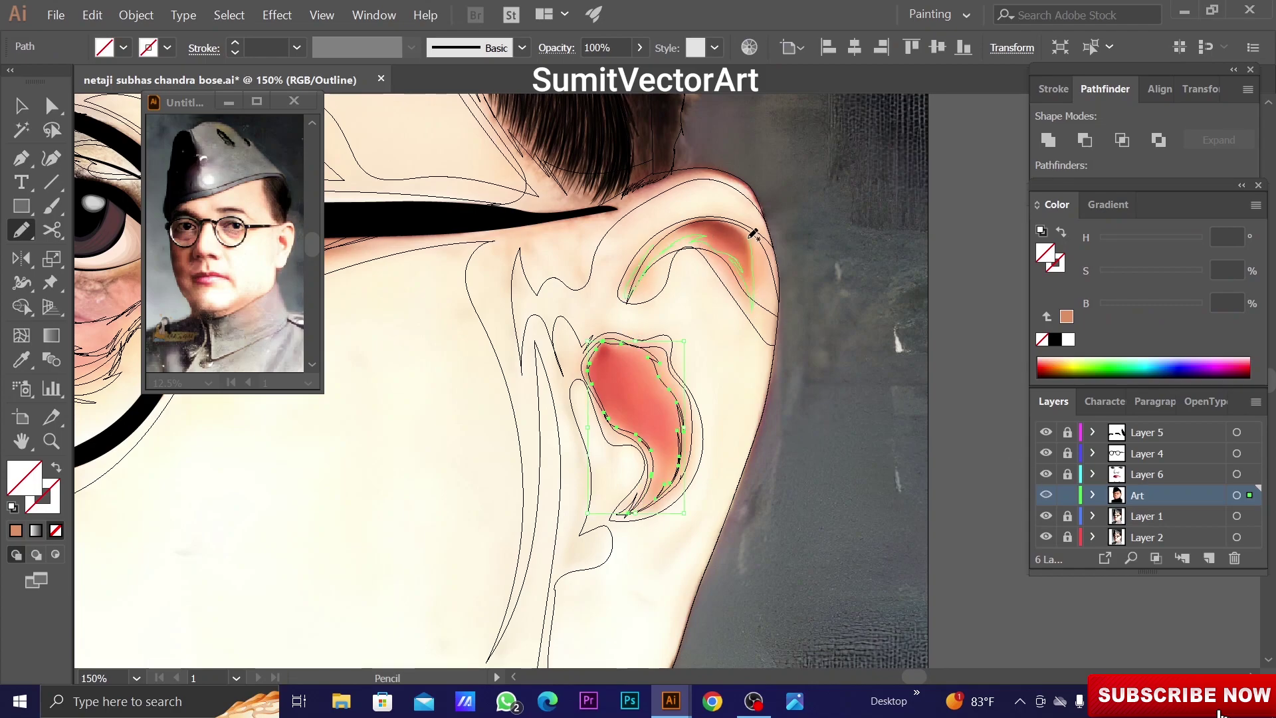
{"action": "key", "text": "ctrl+y"}
{"action": "key", "text": "ctrl+minus"}
{"action": "key", "text": "ctrl+minus"}
{"action": "key", "text": "ctrl+minus"}
{"action": "key", "text": "ctrl+shift+a"}
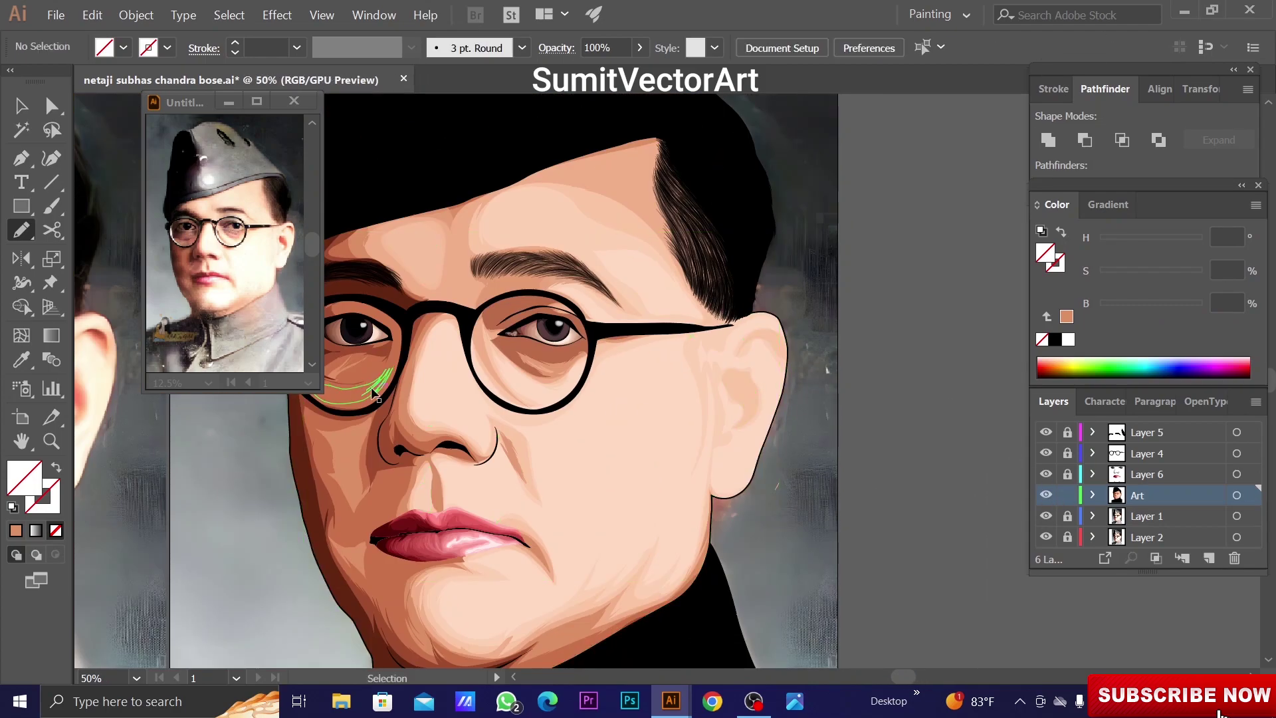
Fill the under-eye shading shape with Eyedropper-sampled brown and skin tones
{"action": "key", "text": "i"}
{"action": "left_click", "coordinate": [1049, 495], "text": "ctrl"}
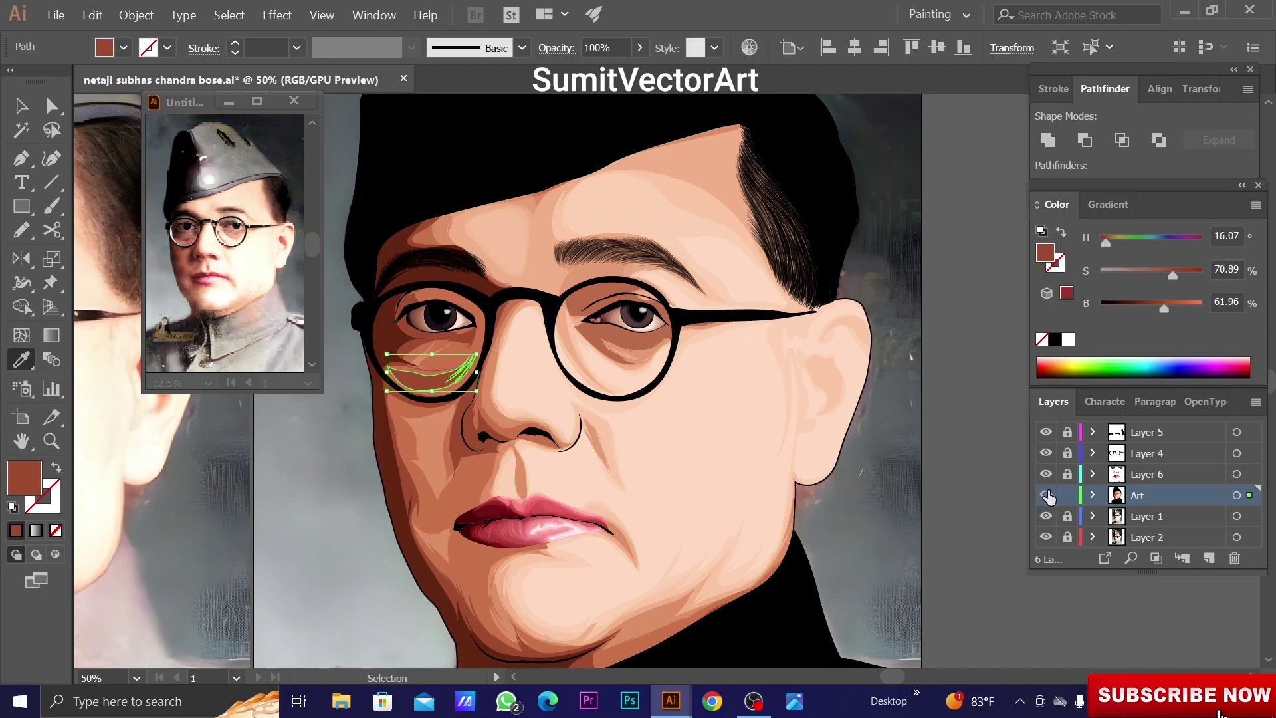
{"action": "left_click", "coordinate": [436, 446]}
{"action": "key", "text": "ctrl+shift+a"}
{"action": "key", "text": "ctrl+minus"}
{"action": "key", "text": "ctrl+plus"}
{"action": "key", "text": "ctrl+plus"}
{"action": "key", "text": "ctrl+plus"}
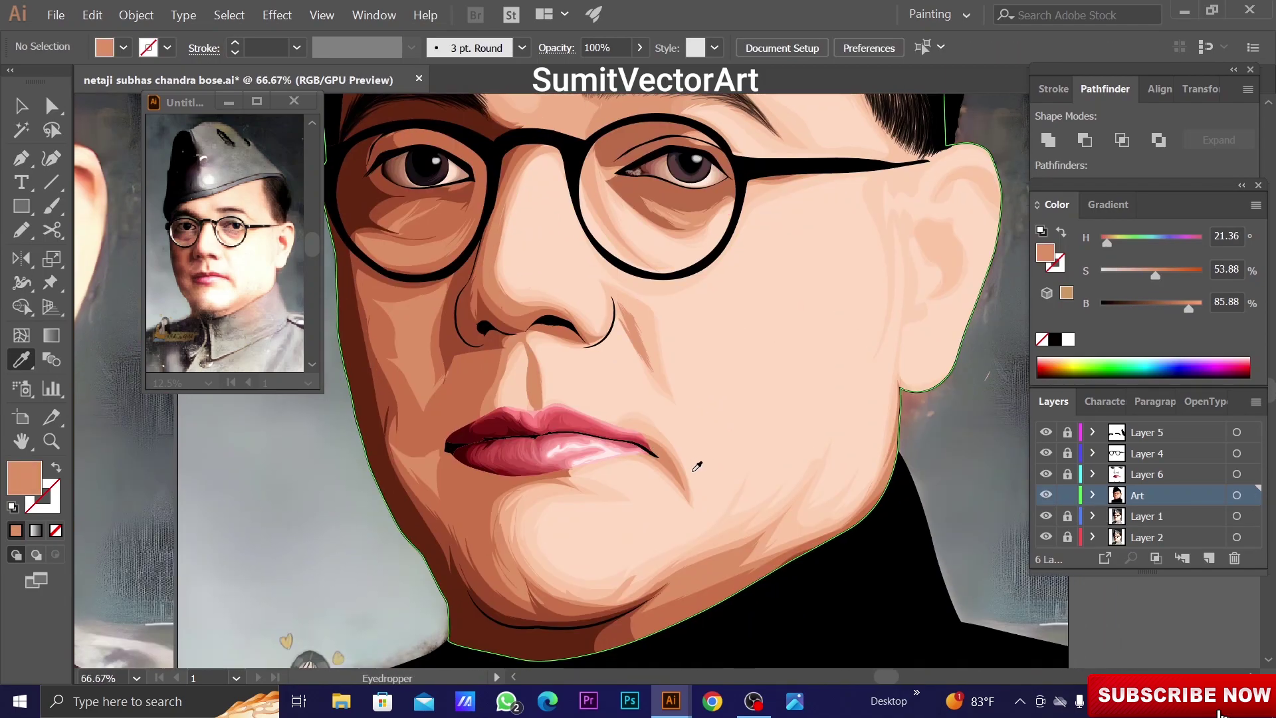
Select the hidden shading paths and fill the ear and nose paths with sampled brown
{"action": "key", "text": "ctrl+a"}
{"action": "key", "text": "ctrl+minus"}
{"action": "key", "text": "shift+e"}
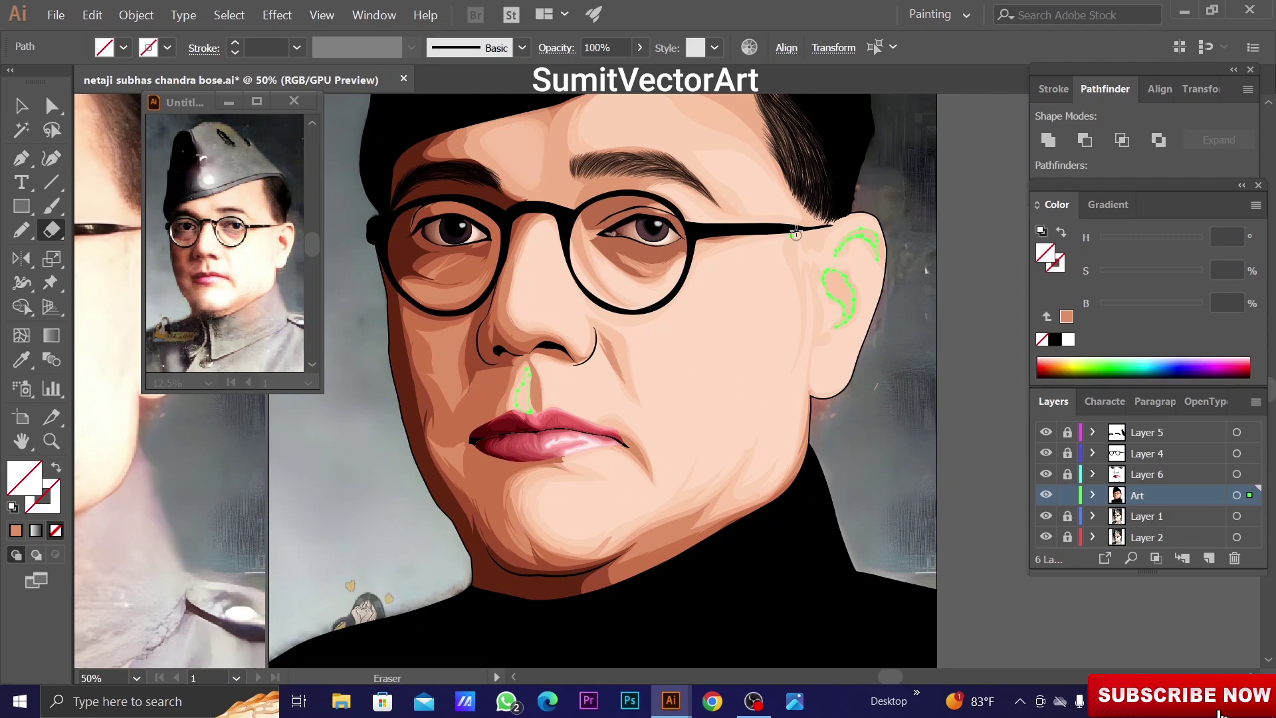
{"action": "left_click", "coordinate": [850, 282]}
{"action": "scroll", "coordinate": [850, 282], "scroll_direction": "up", "scroll_amount": 2}
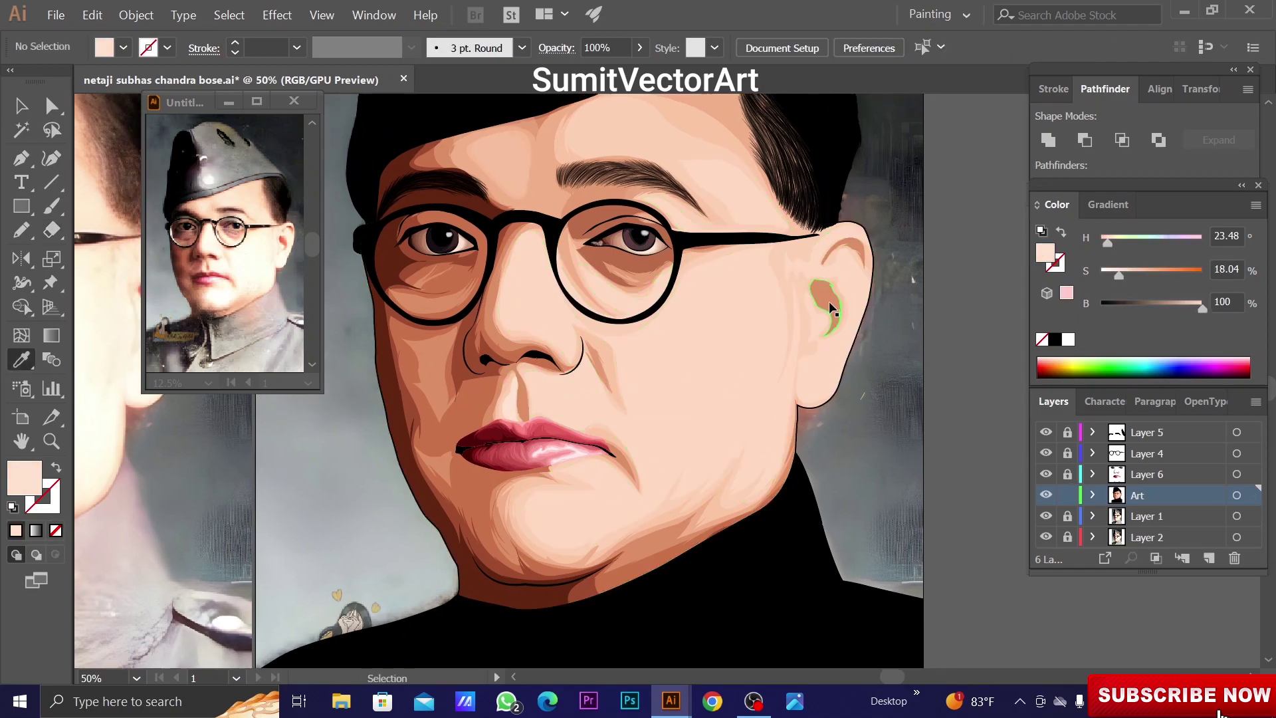
{"action": "key", "text": "ctrl+shift+a"}
Trace the inner ear hollow and upper ear fold, filling them with a sampled tan
{"action": "key", "text": "ctrl+y"}
{"action": "scroll", "coordinate": [782, 348], "scroll_direction": "up", "scroll_amount": 1}
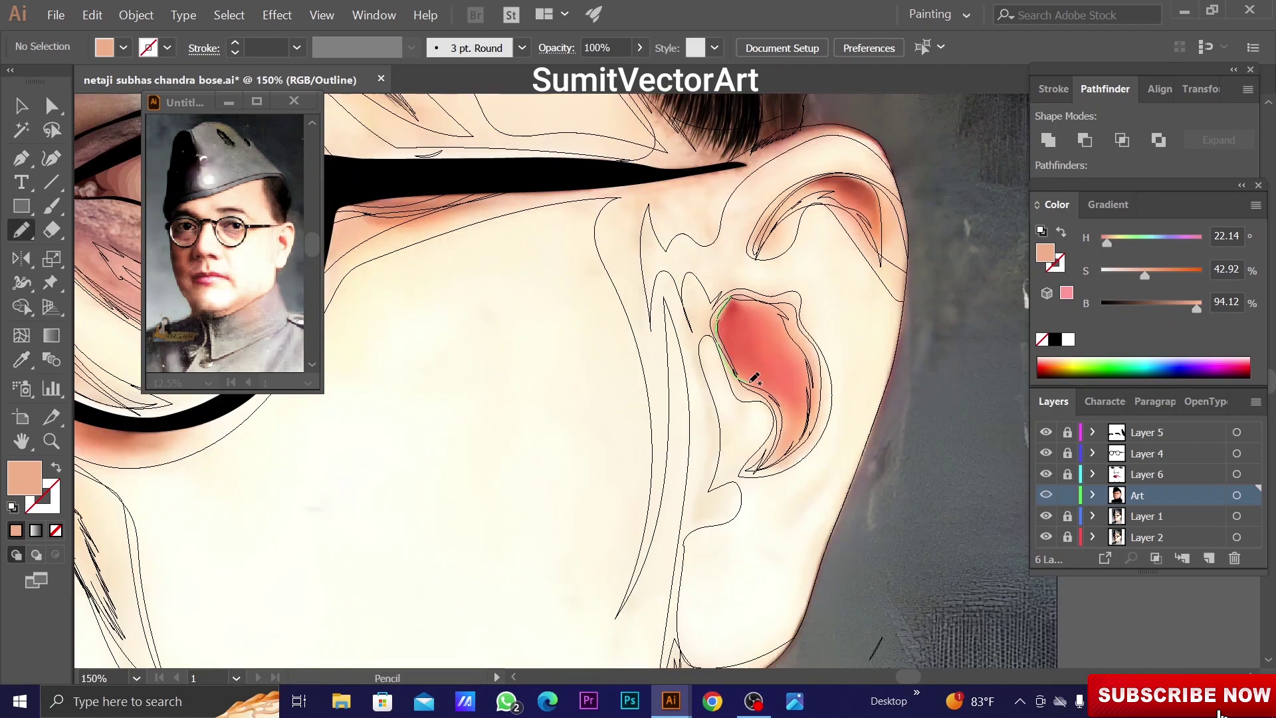
{"action": "left_click_drag", "start_coordinate": [785, 327], "coordinate": [732, 300]}
{"action": "left_click_drag", "start_coordinate": [885, 236], "coordinate": [882, 247]}
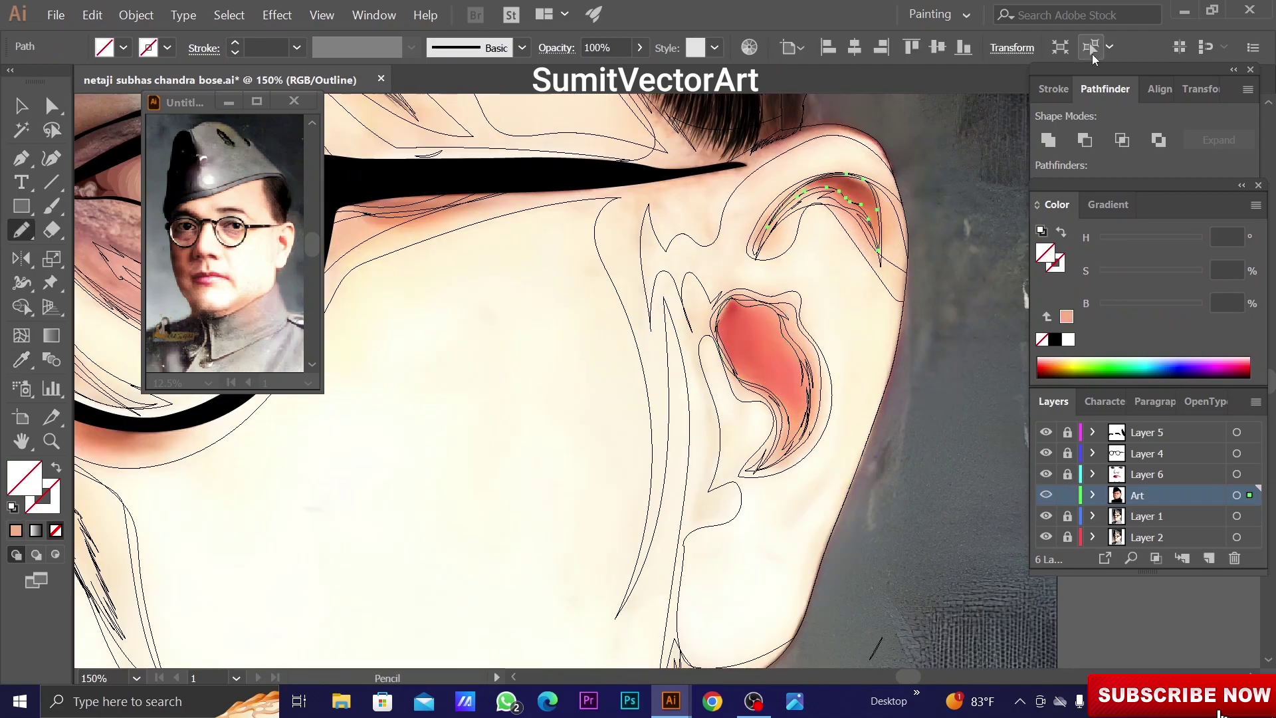
{"action": "key", "text": "ctrl+y"}
{"action": "key", "text": "i"}
{"action": "left_click", "coordinate": [758, 337]}
{"action": "key", "text": "ctrl+shift+a"}
{"action": "scroll", "coordinate": [655, 396], "scroll_direction": "down", "scroll_amount": 4}
{"action": "scroll", "coordinate": [654, 397], "scroll_direction": "up", "scroll_amount": 2}
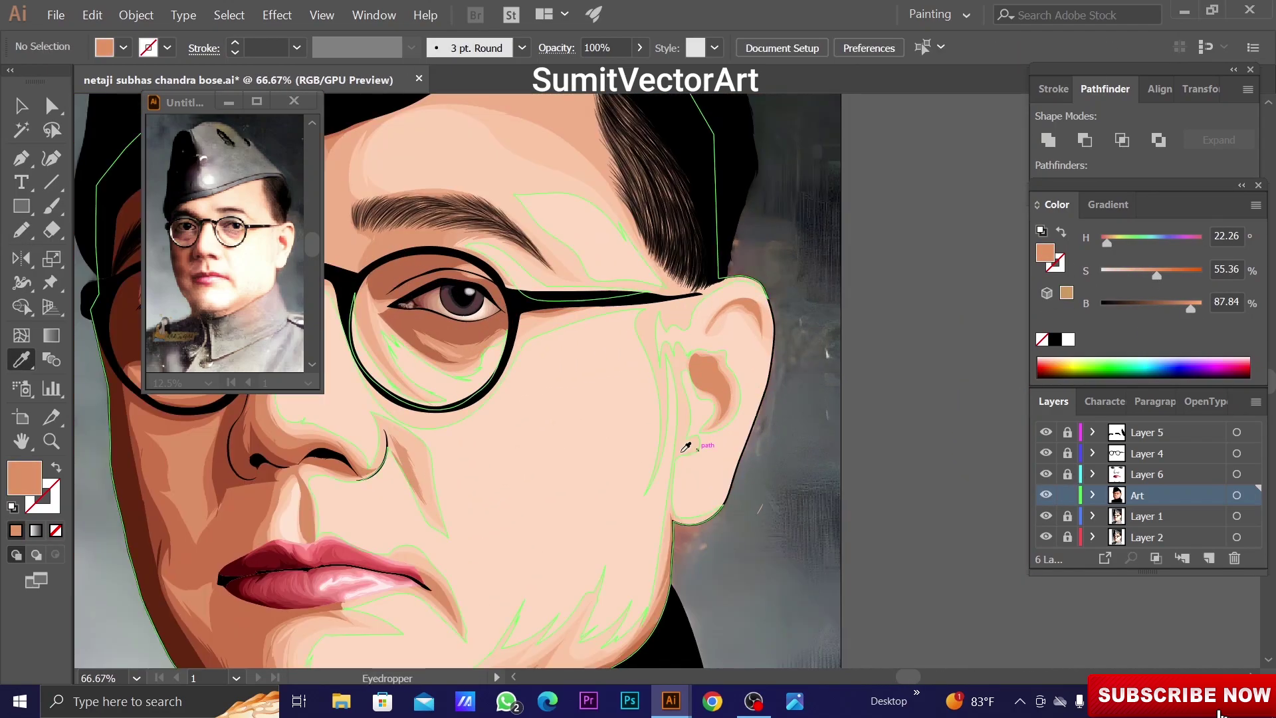
{"action": "scroll", "coordinate": [665, 372], "scroll_direction": "down", "scroll_amount": 3}
{"action": "scroll", "coordinate": [681, 331], "scroll_direction": "up", "scroll_amount": 1}
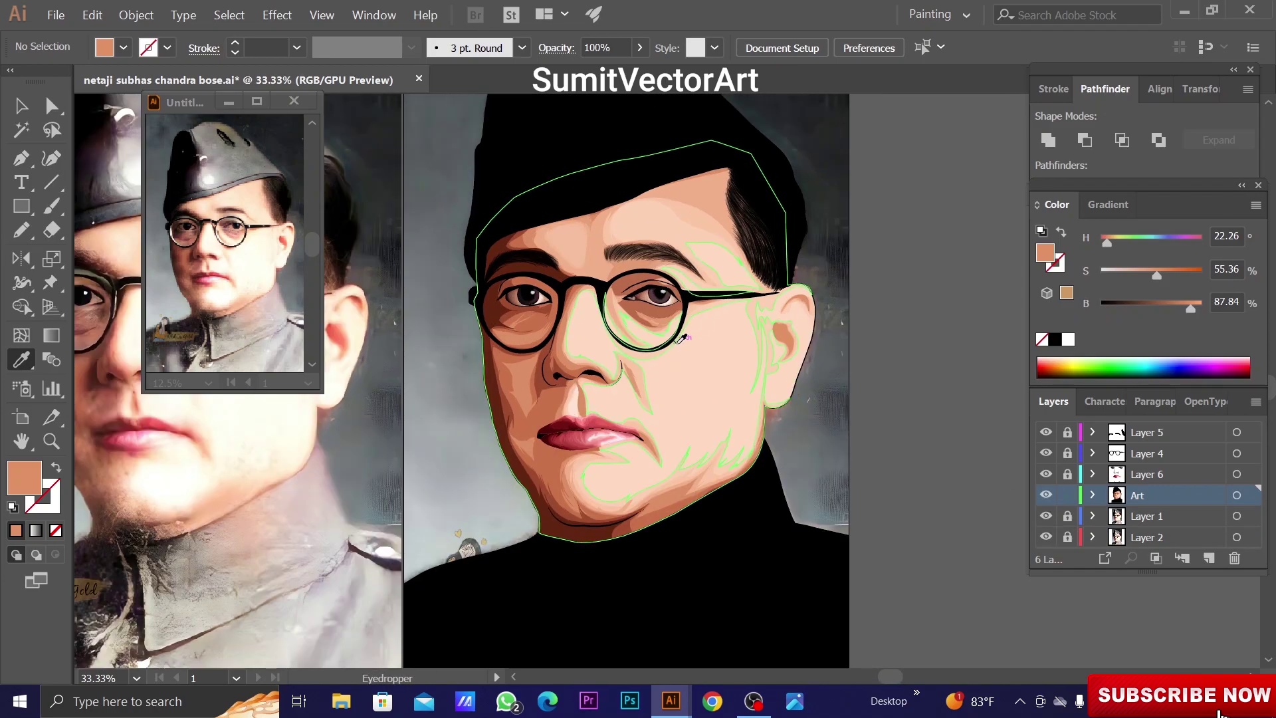
Redraw the upper ear fold and inner hollow shapes and give them a sampled orange fill
{"action": "left_click", "coordinate": [1048, 495], "text": "ctrl"}
{"action": "scroll", "coordinate": [823, 328], "scroll_direction": "up", "scroll_amount": 4}
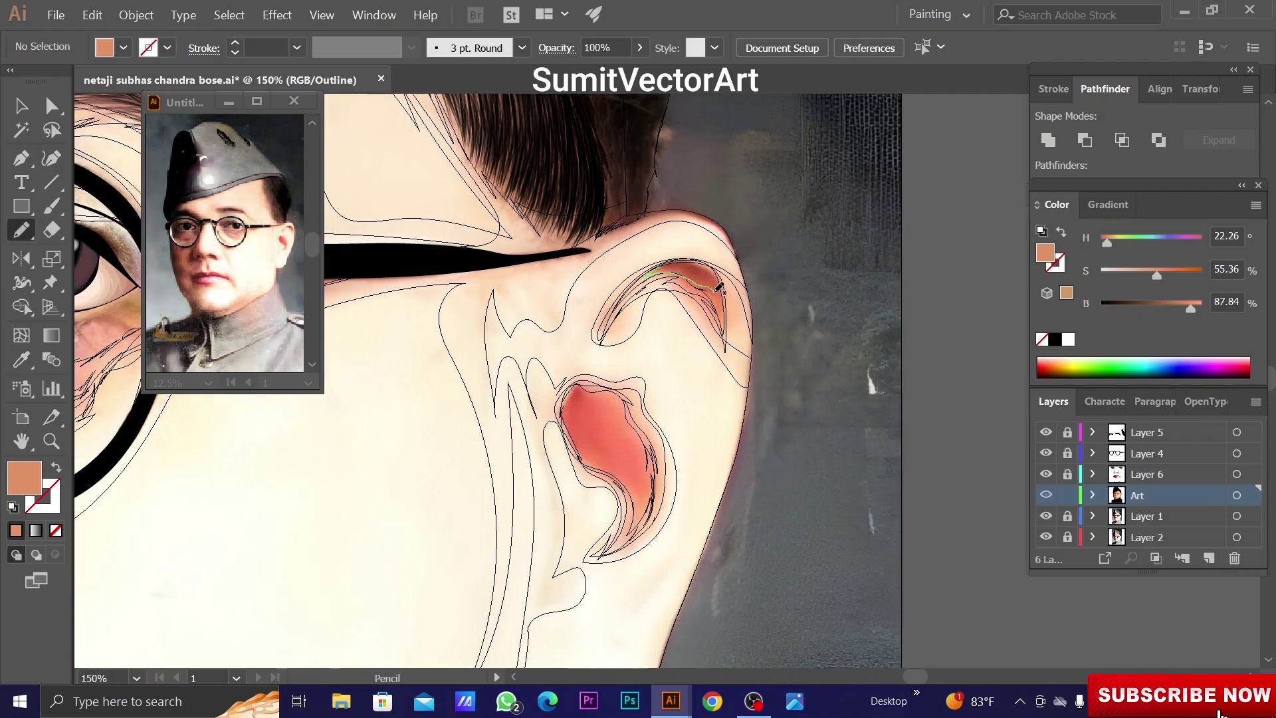
{"action": "left_click_drag", "start_coordinate": [718, 290], "coordinate": [724, 315]}
{"action": "left_click_drag", "start_coordinate": [628, 474], "coordinate": [637, 509]}
{"action": "left_click", "coordinate": [1047, 496], "text": "ctrl"}
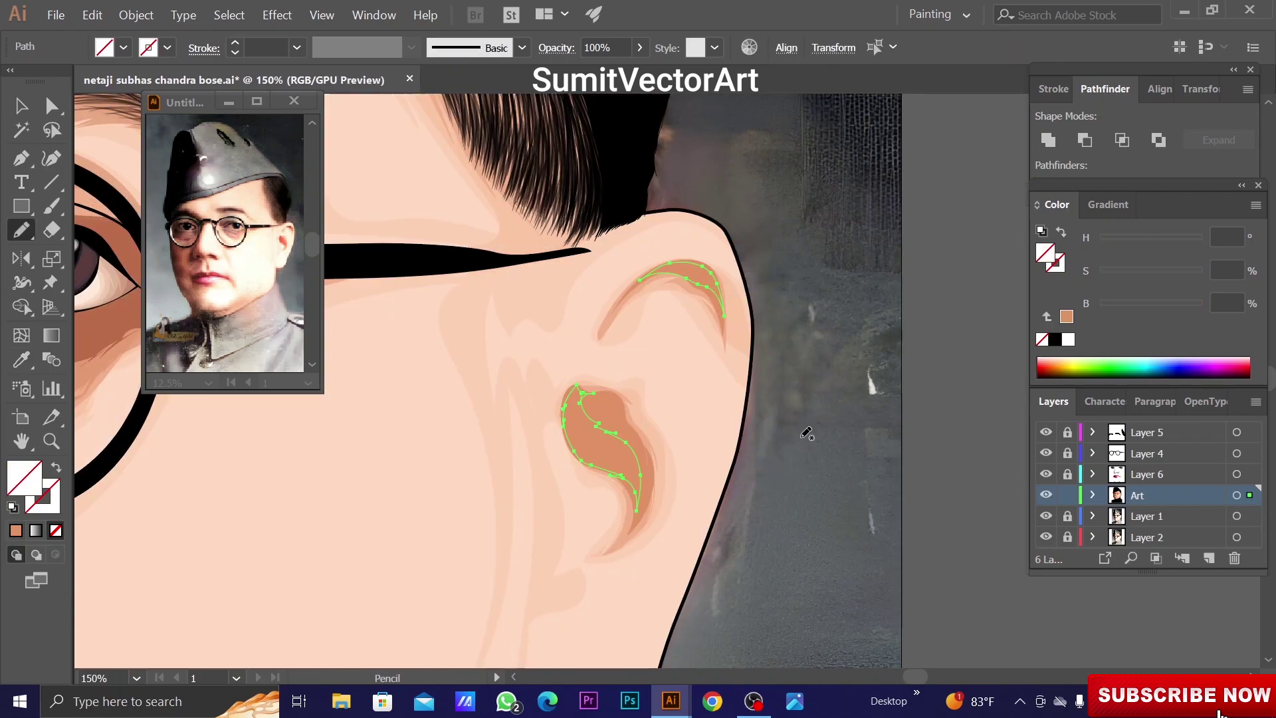
{"action": "key", "text": "i"}
{"action": "left_click", "coordinate": [668, 292]}
{"action": "key", "text": "ctrl+shift+a"}
{"action": "key", "text": "n"}
{"action": "scroll", "coordinate": [665, 345], "scroll_direction": "down", "scroll_amount": 4}
{"action": "scroll", "coordinate": [665, 345], "scroll_direction": "down", "scroll_amount": 3}
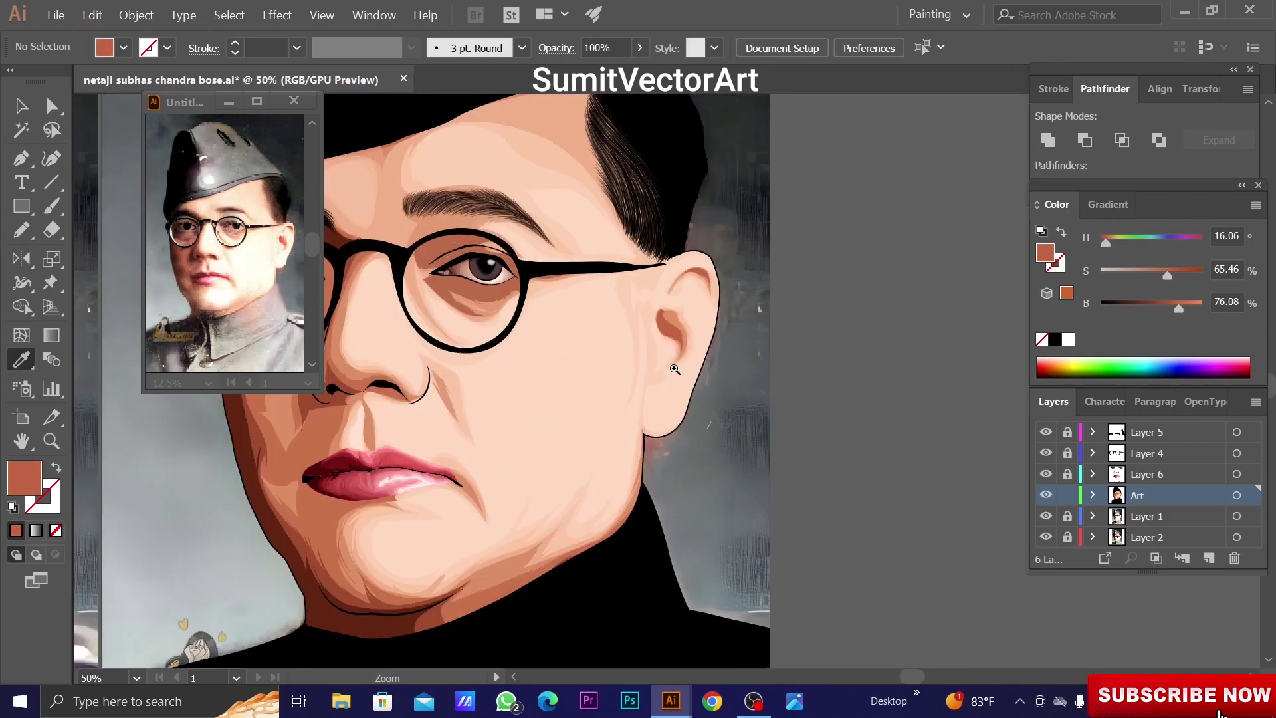
{"action": "left_click", "coordinate": [1046, 495], "text": "ctrl"}
Trace a forehead shape along the hairline and fill it with a darker sampled skin tone
{"action": "left_click", "coordinate": [671, 201]}
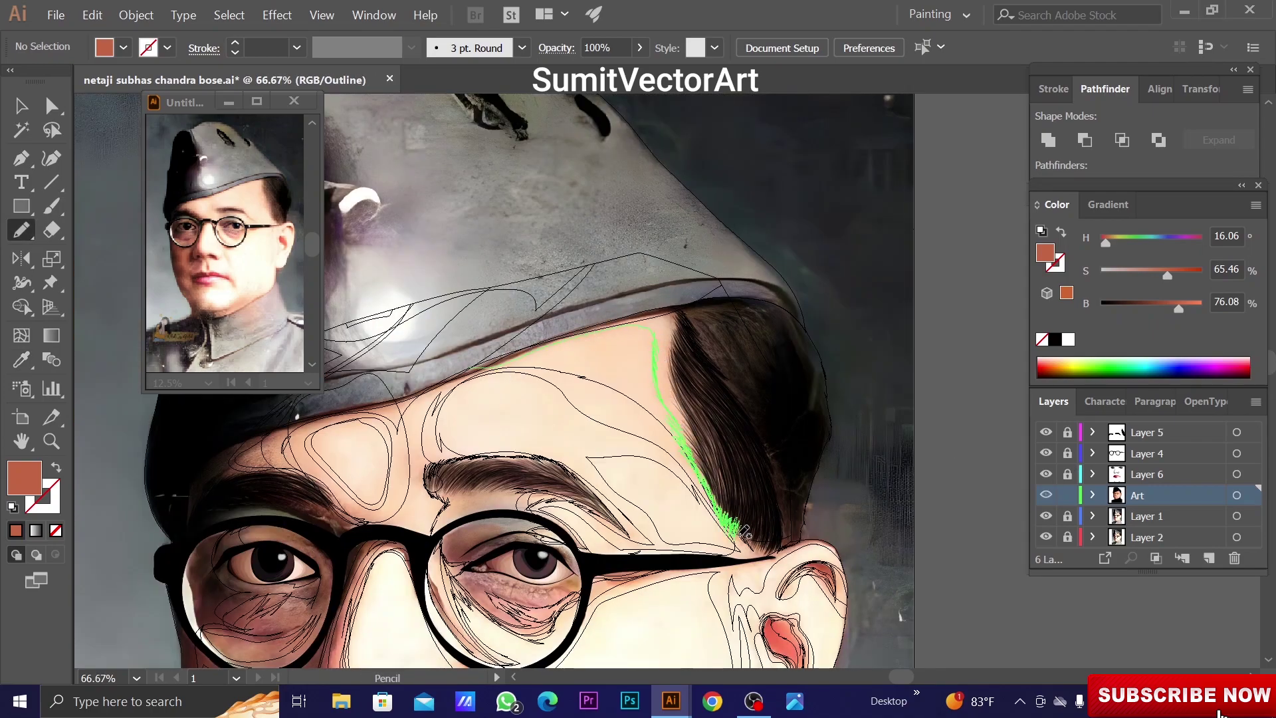
{"action": "left_click_drag", "start_coordinate": [763, 221], "coordinate": [784, 233]}
{"action": "left_click", "coordinate": [1046, 495], "text": "ctrl"}
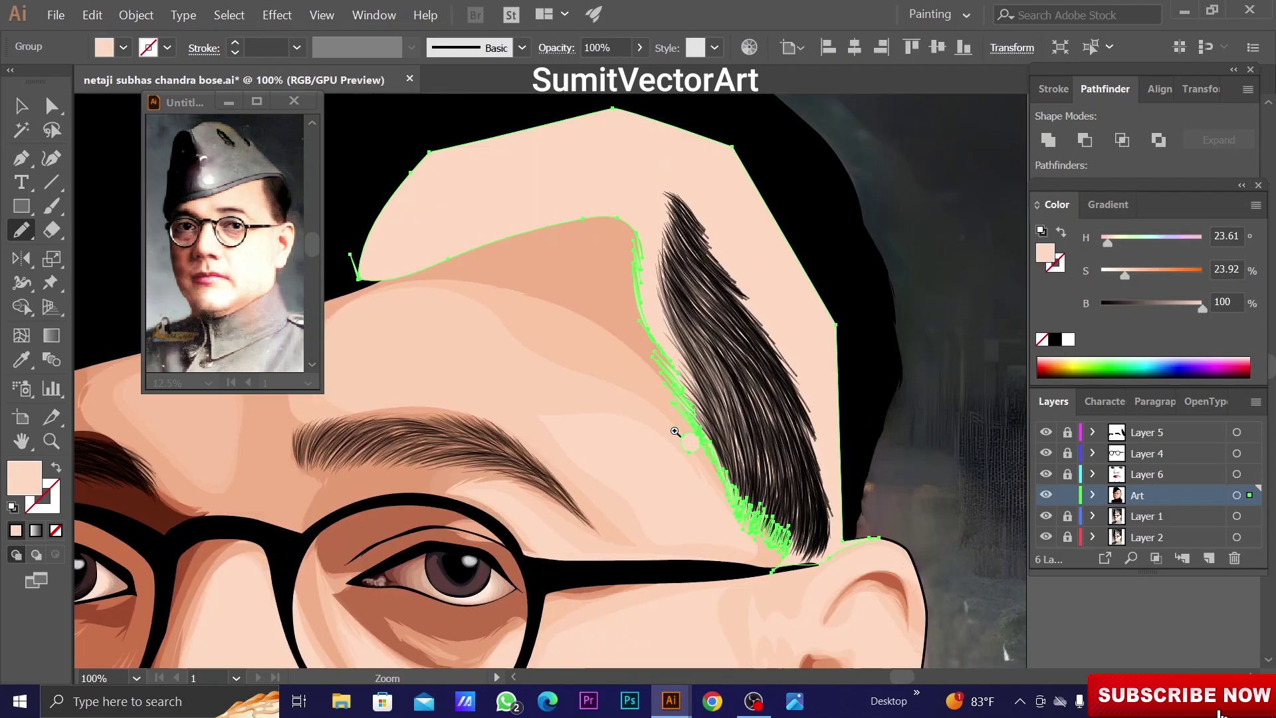
{"action": "key", "text": "ctrl+equal"}
{"action": "key", "text": "ctrl+equal"}
{"action": "key", "text": "p"}
{"action": "key", "text": "ctrl+minus"}
{"action": "key", "text": "ctrl+minus"}
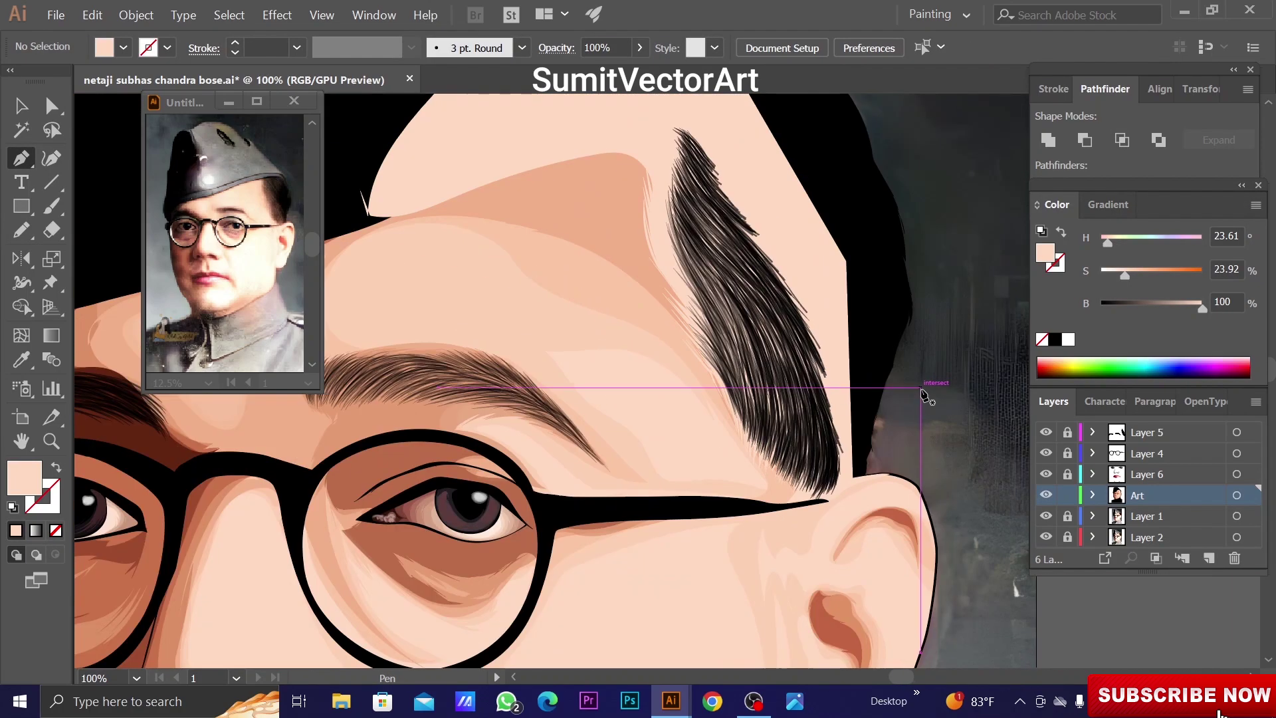
{"action": "key", "text": "i"}
{"action": "left_click", "coordinate": [399, 354]}
Send the forehead shape behind the hair via the Arrange menu
{"action": "right_click", "coordinate": [888, 406]}
{"action": "left_click", "coordinate": [944, 536]}
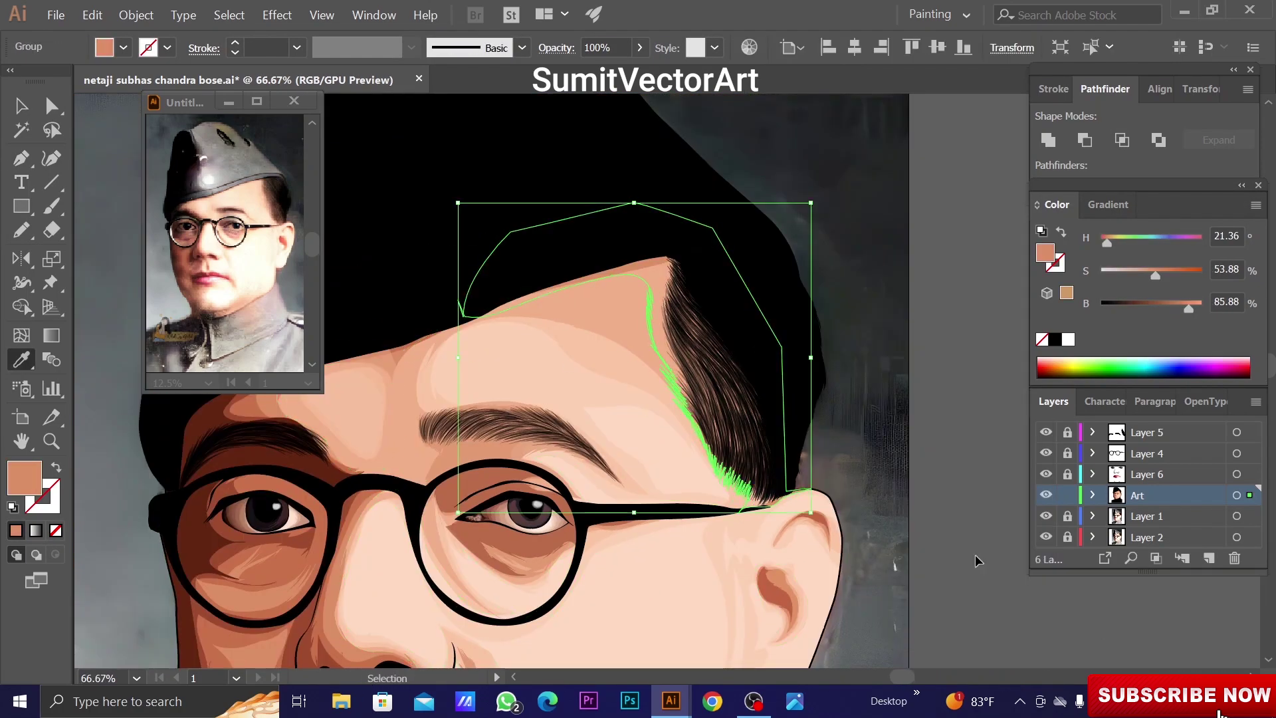
{"action": "key", "text": "ctrl+minus"}
{"action": "key", "text": "ctrl+plus"}
{"action": "left_click", "coordinate": [1046, 495], "text": "ctrl"}
{"action": "key", "text": "ctrl+plus"}
{"action": "key", "text": "ctrl+plus"}
{"action": "key", "text": "n"}
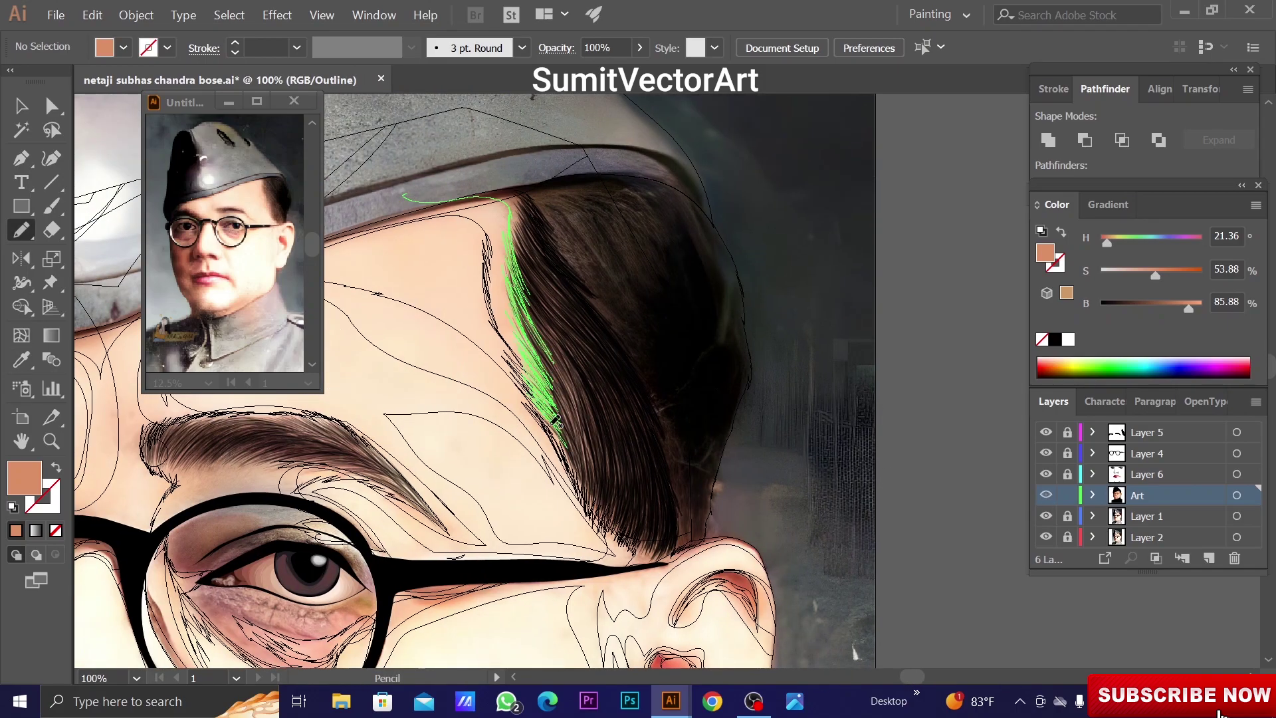
Trace a hair-strand shape down the hairline, fill it sampled brown and send it to back
{"action": "left_click_drag", "start_coordinate": [556, 422], "coordinate": [577, 484]}
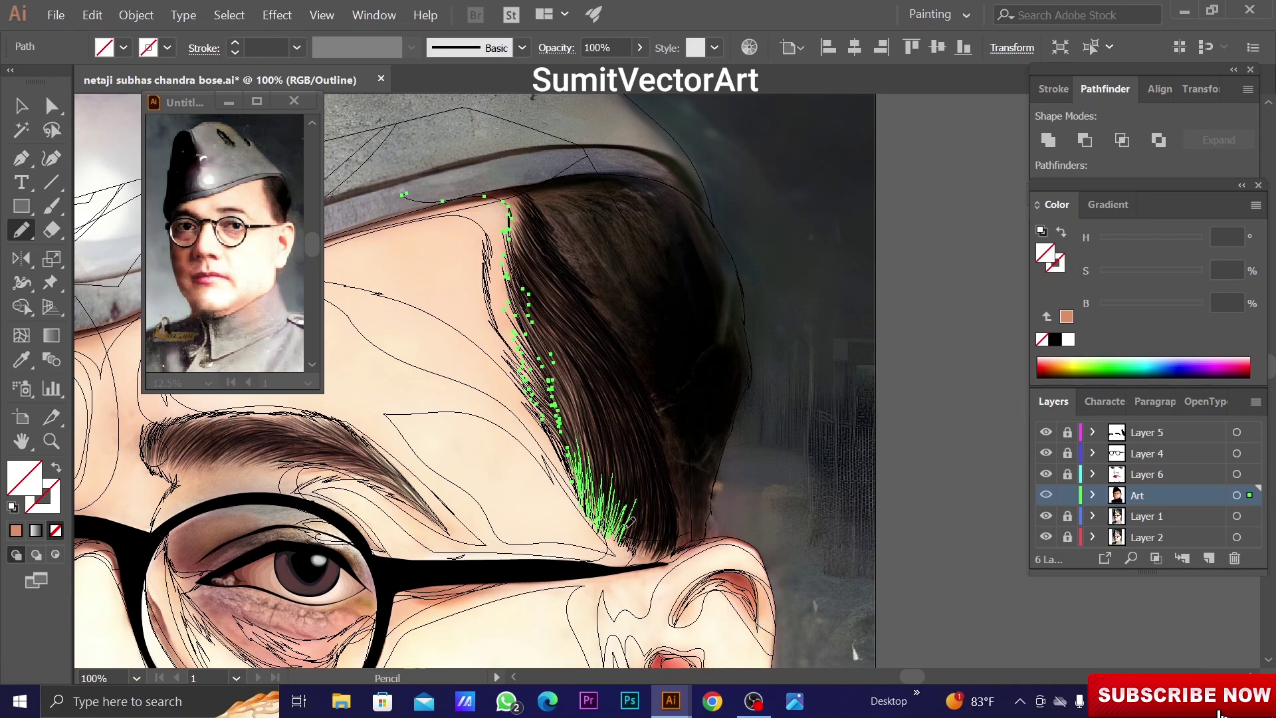
{"action": "left_click_drag", "start_coordinate": [697, 542], "coordinate": [404, 194]}
{"action": "key", "text": "ctrl+y"}
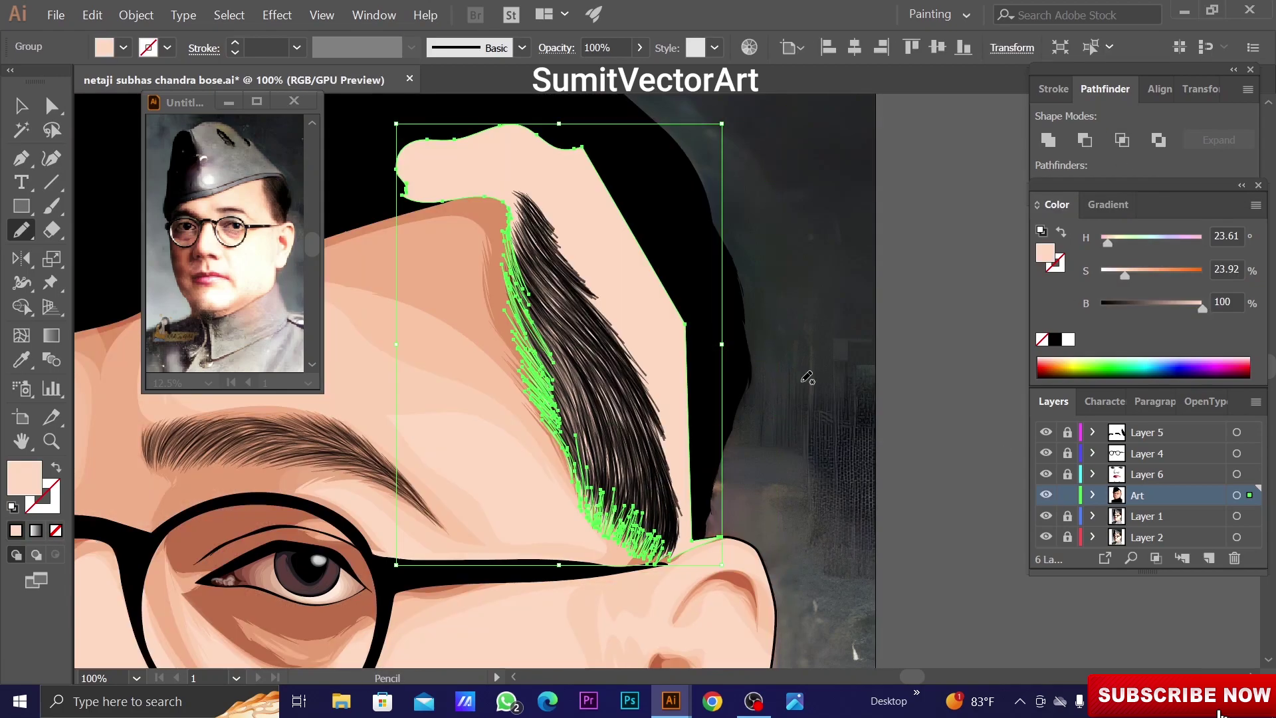
{"action": "key", "text": "i"}
{"action": "left_click", "coordinate": [677, 320]}
{"action": "key", "text": "ctrl+shift+bracketleft"}
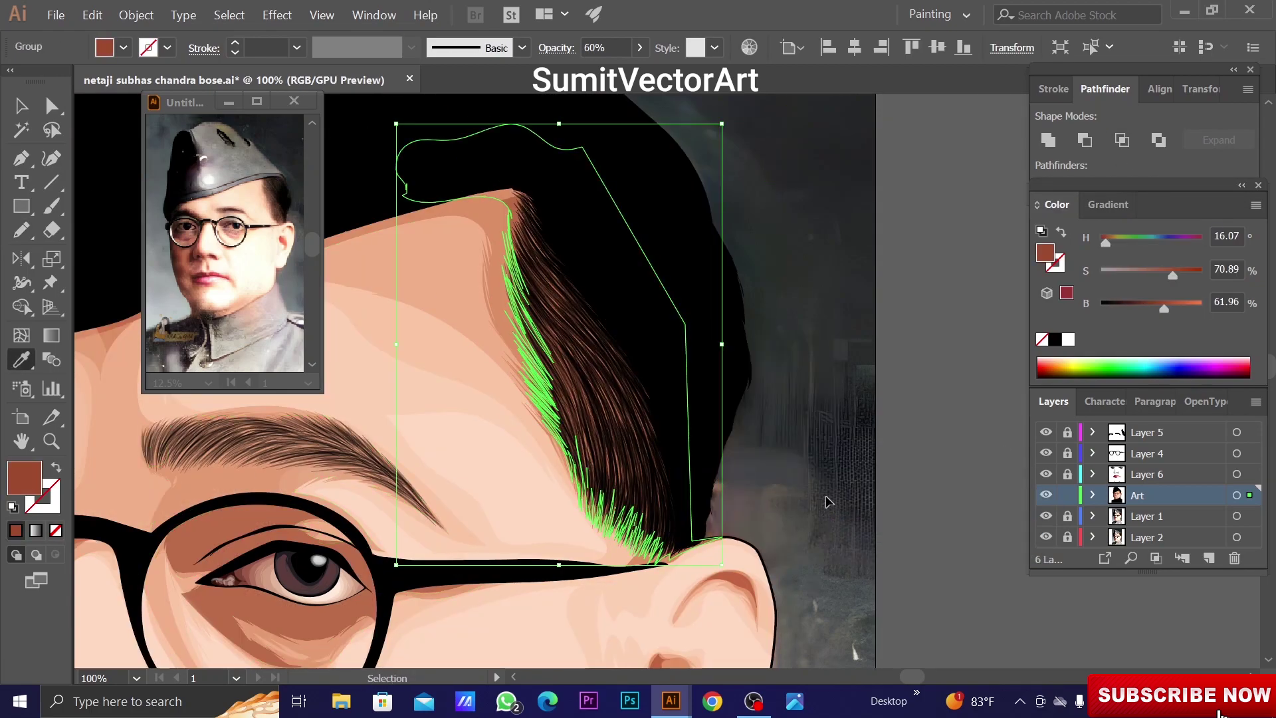
{"action": "key", "text": "ctrl+shift+a"}
{"action": "key", "text": "ctrl+minus"}
{"action": "left_click", "coordinate": [738, 406]}
Draw another hairline strand, fill the hair group dark brown, then ungroup the hair shapes
{"action": "key", "text": "n"}
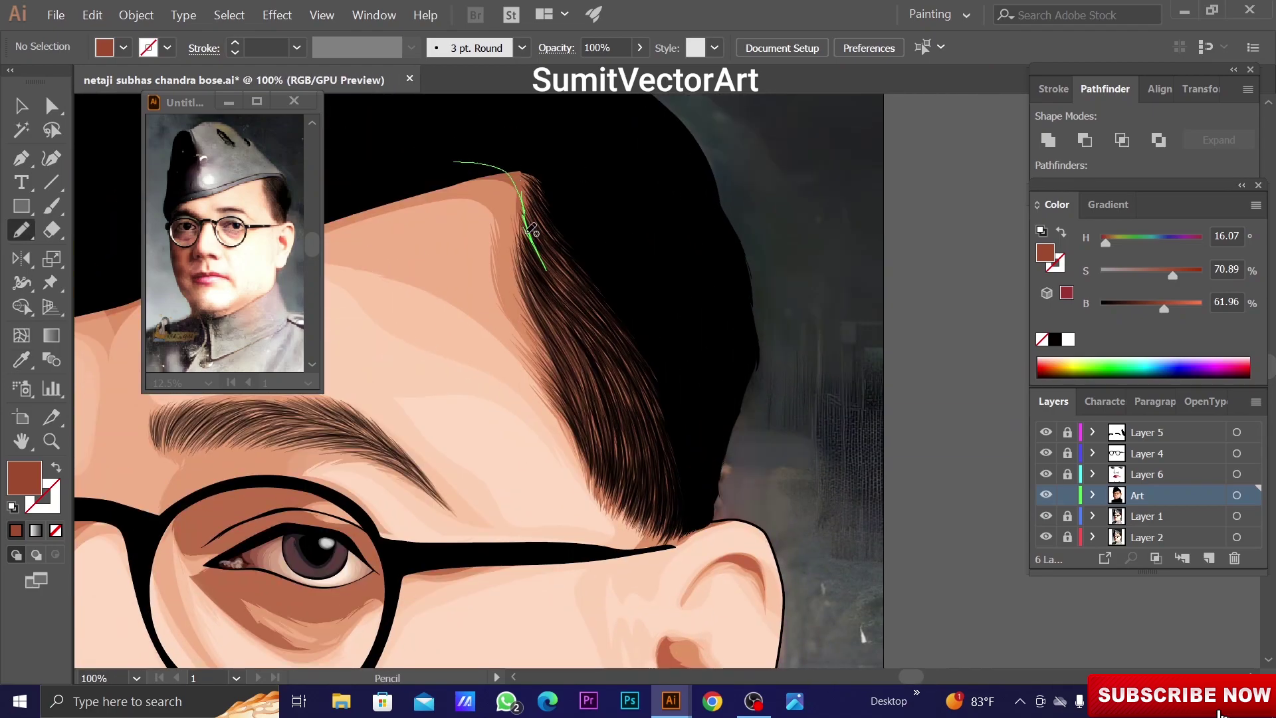
{"action": "left_click_drag", "start_coordinate": [502, 170], "coordinate": [538, 259]}
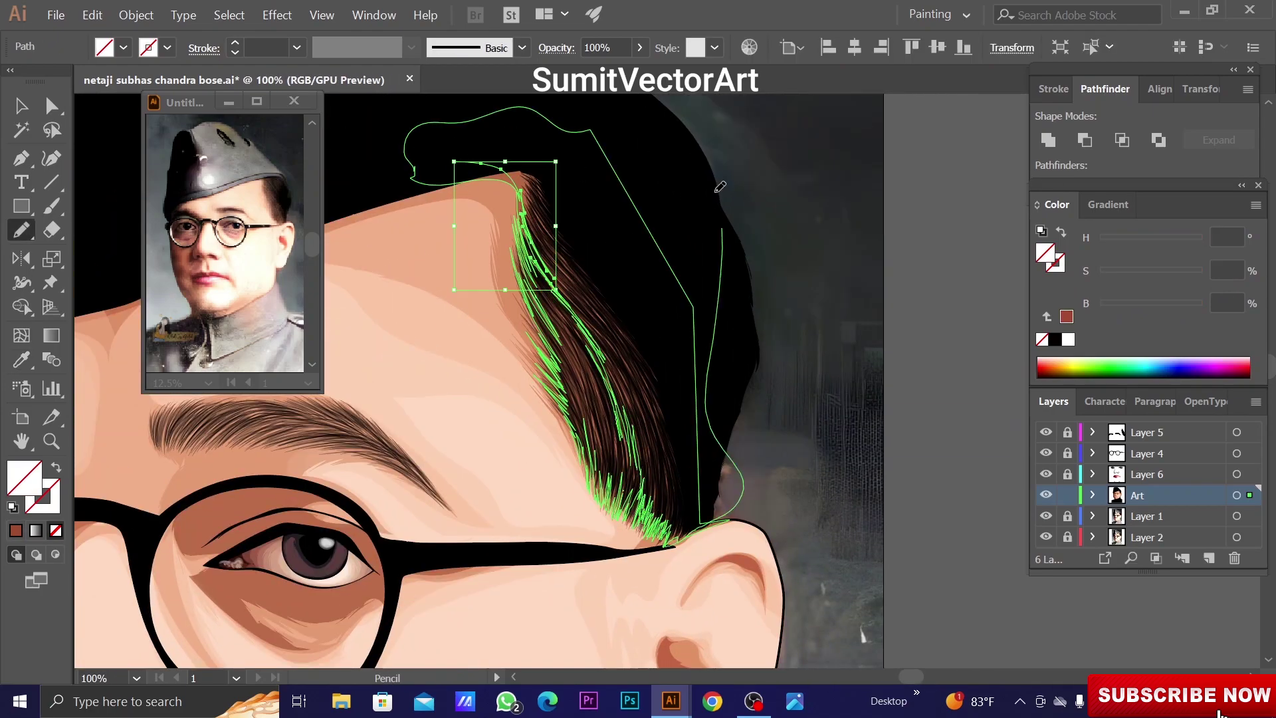
{"action": "key", "text": "ctrl+y"}
{"action": "key", "text": "i"}
{"action": "left_click", "coordinate": [598, 333]}
{"action": "right_click", "coordinate": [653, 252]}
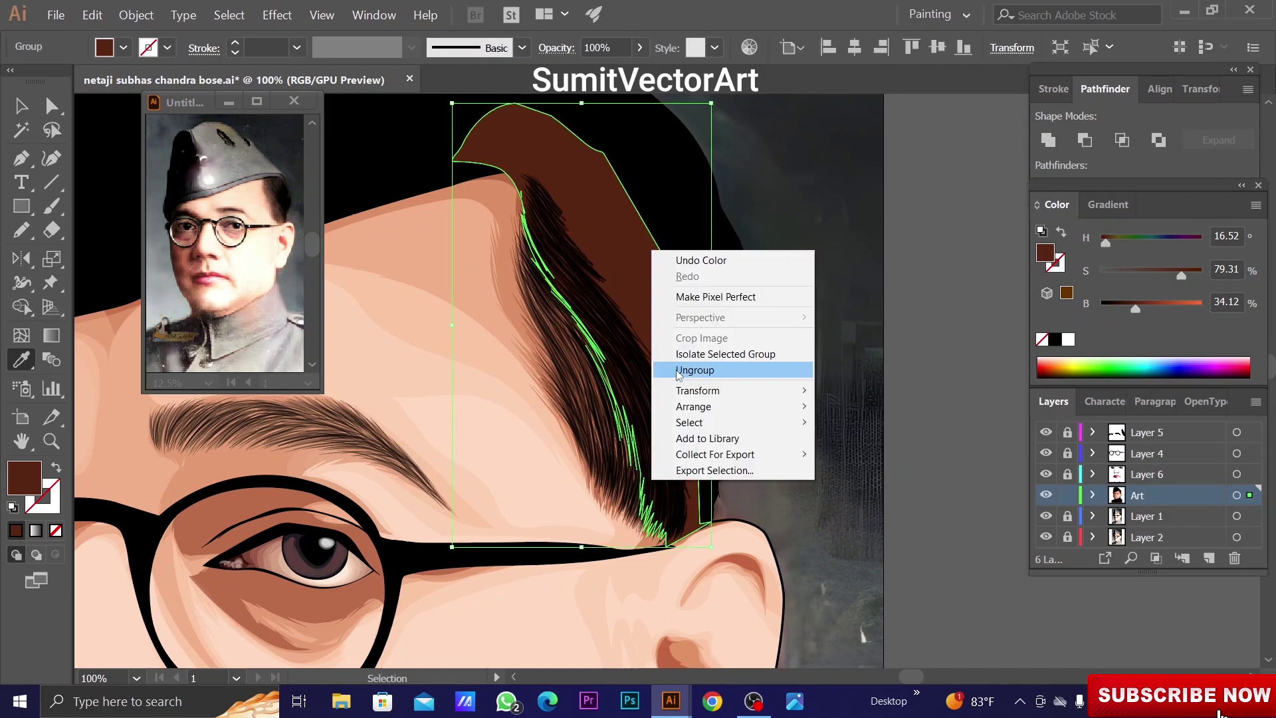
{"action": "left_click", "coordinate": [678, 370]}
{"action": "key", "text": "ctrl+shift+a"}
{"action": "key", "text": "ctrl+0"}
{"action": "key", "text": "ctrl+y"}
{"action": "left_click", "coordinate": [751, 386]}
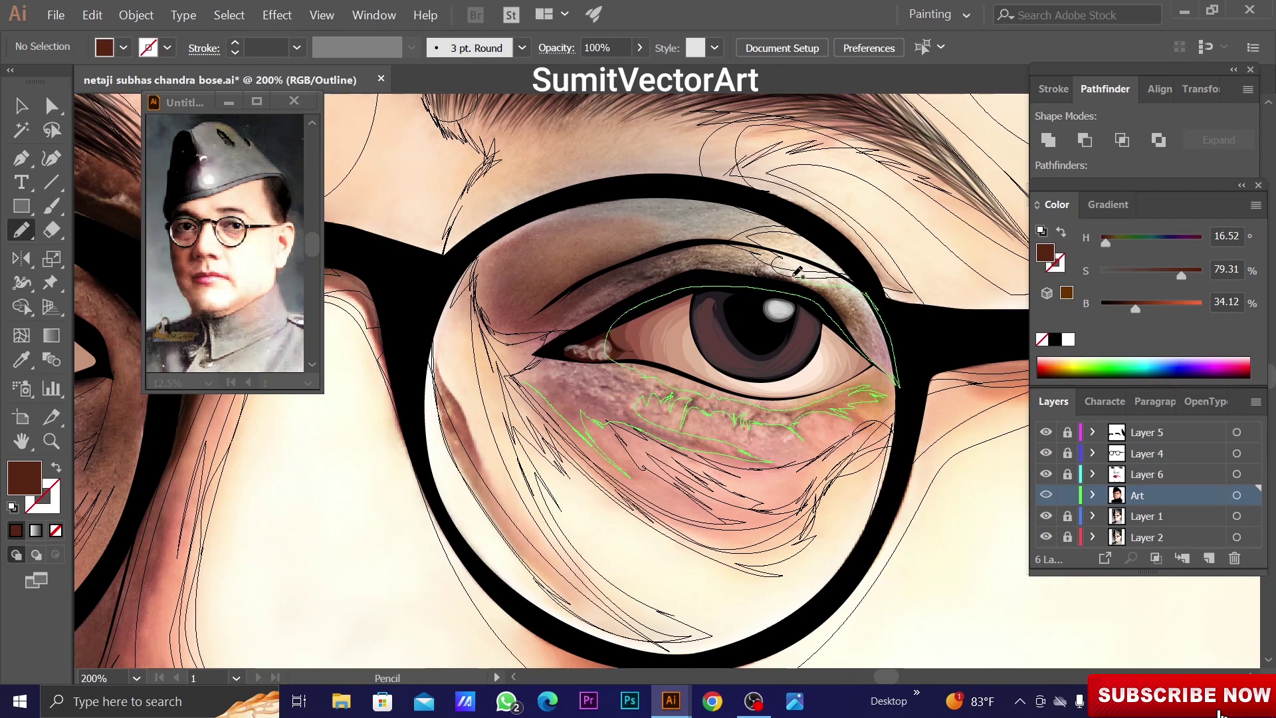
Trace a dark brown shadow shape along the upper eyelid
{"action": "left_click_drag", "start_coordinate": [795, 274], "coordinate": [683, 256]}
{"action": "key", "text": "ctrl+y"}
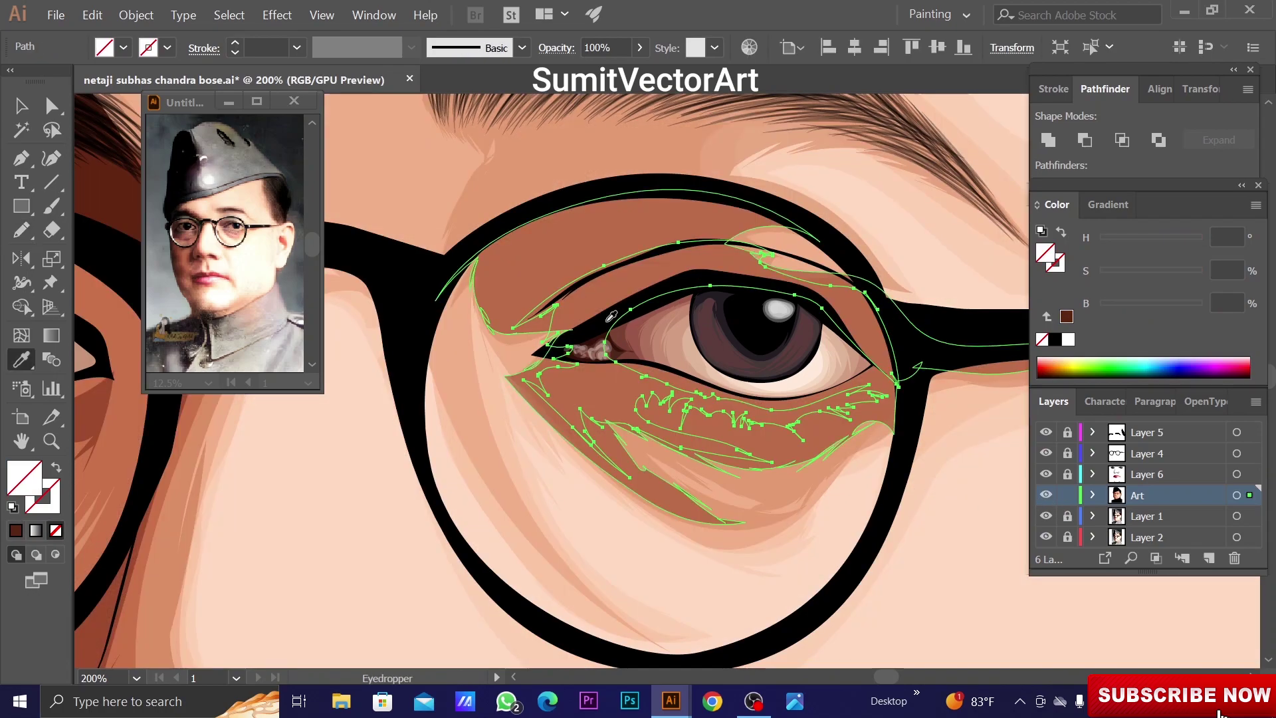
{"action": "key", "text": "ctrl+shift+a"}
{"action": "key", "text": "ctrl+0"}
{"action": "key", "text": "ctrl+1"}
{"action": "left_click", "coordinate": [1047, 497], "text": "ctrl"}
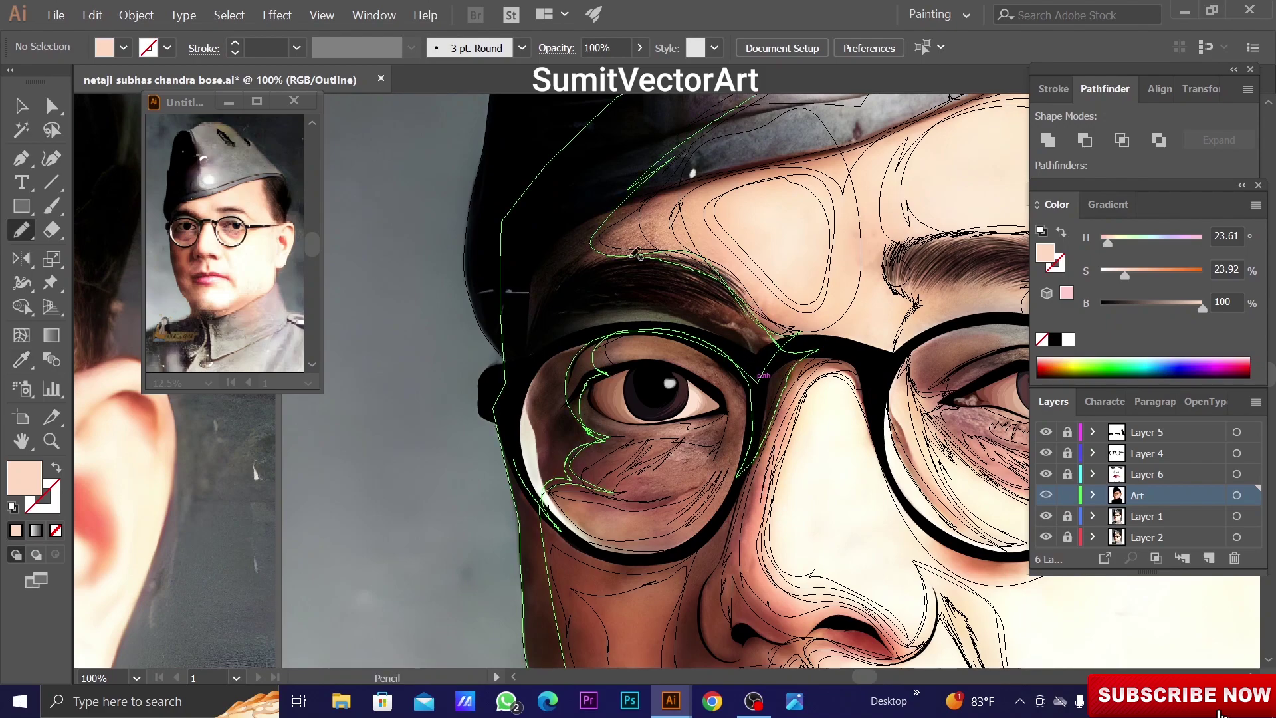
Trace a dark brown shadow around the outer eye socket and temple
{"action": "left_click_drag", "start_coordinate": [637, 253], "coordinate": [658, 163]}
{"action": "key", "text": "ctrl+y"}
{"action": "key", "text": "i"}
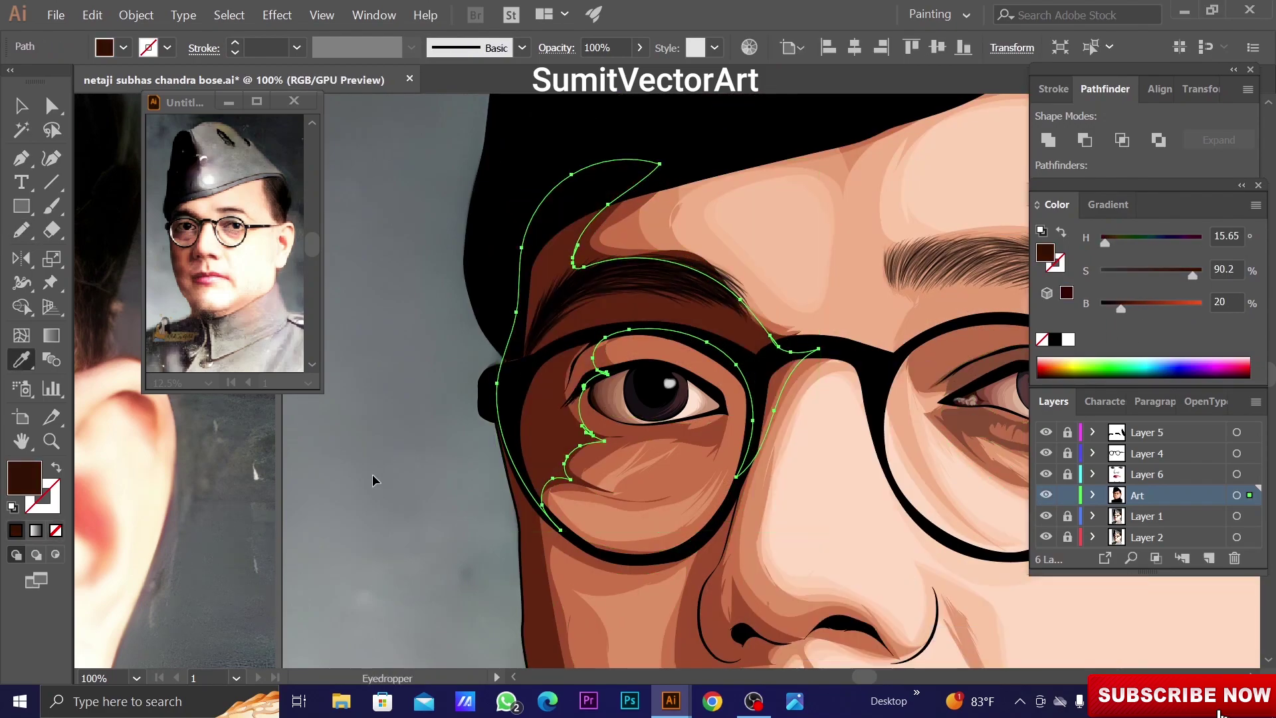
{"action": "key", "text": "ctrl+shift+a"}
{"action": "key", "text": "ctrl+0"}
{"action": "key", "text": "ctrl+minus"}
{"action": "key", "text": "v"}
{"action": "scroll", "coordinate": [645, 375], "scroll_direction": "up", "scroll_amount": 4, "text": "alt"}
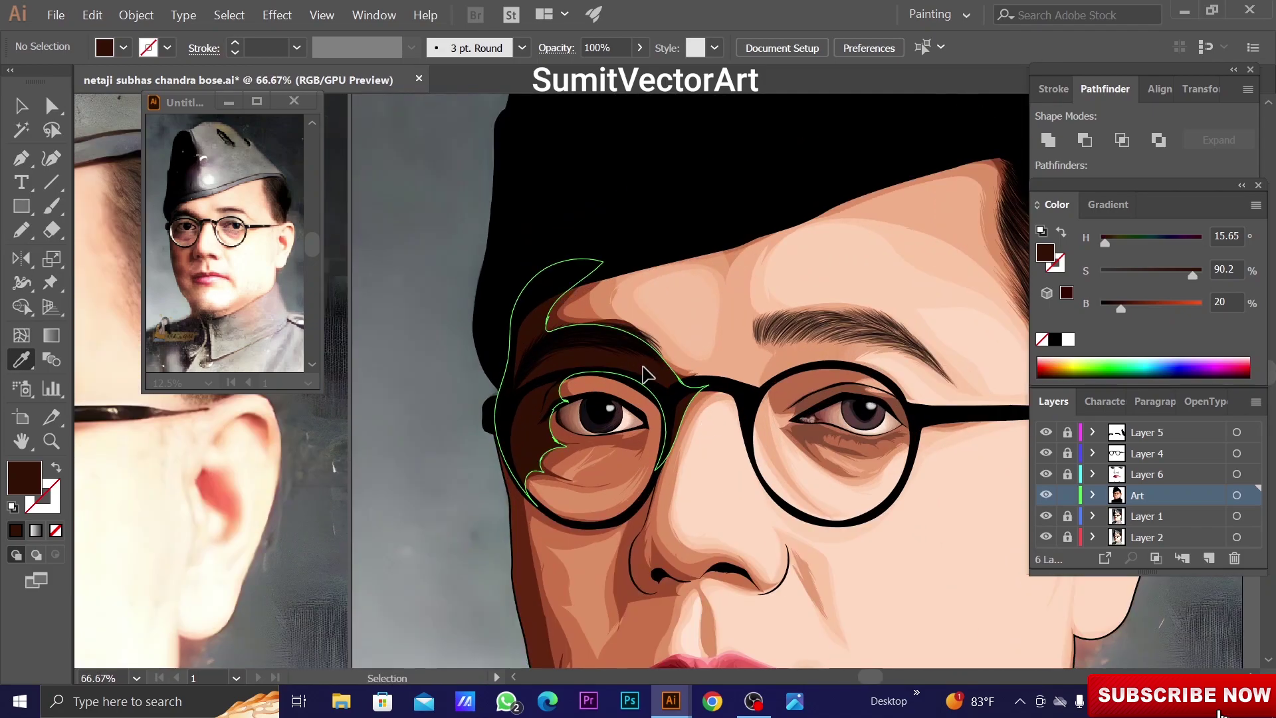
Make the eye-socket shadow more transparent, then zoom out to view the whole portrait
{"action": "left_click", "coordinate": [644, 374]}
{"action": "key", "text": "i"}
{"action": "key", "text": "ctrl+shift+a"}
{"action": "key", "text": "ctrl+0"}
{"action": "key", "text": "ctrl+minus"}
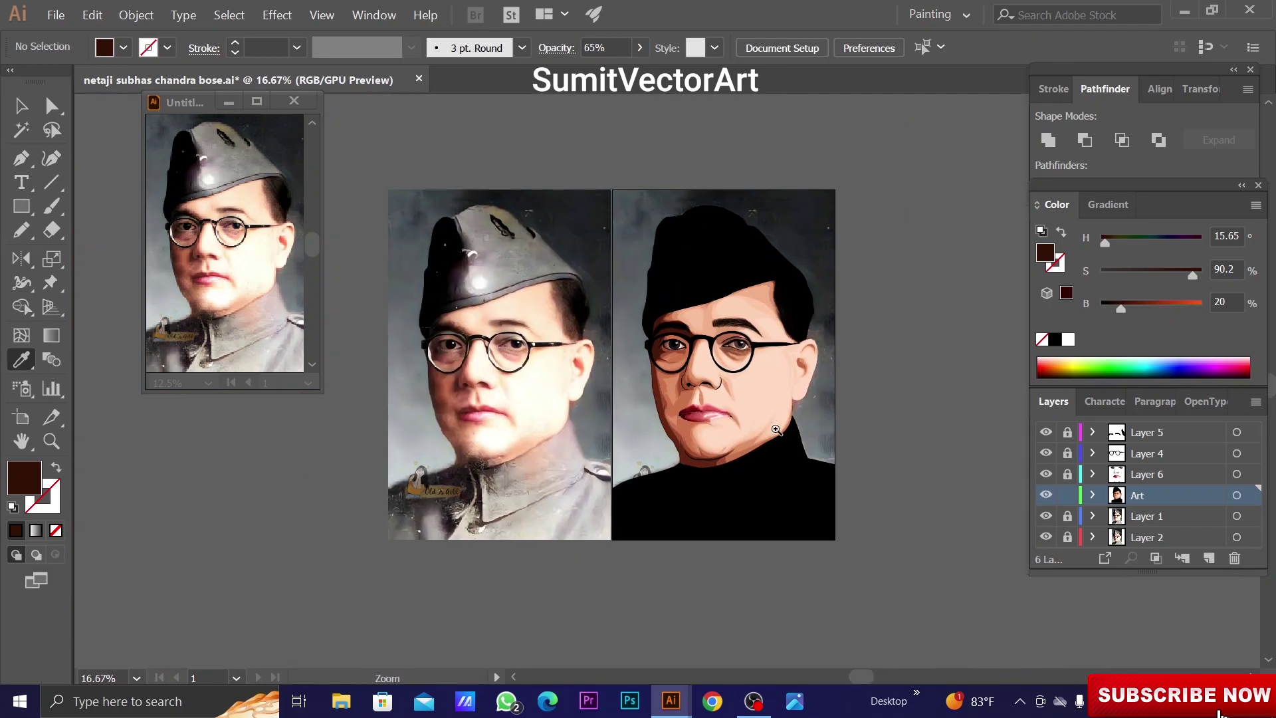
{"action": "key", "text": "ctrl+y"}
{"action": "scroll", "coordinate": [776, 430], "scroll_direction": "up", "scroll_amount": 4, "text": "alt"}
Reshape the brown cheek shadow beneath the eye by dragging one of its anchors
{"action": "scroll", "coordinate": [732, 372], "scroll_direction": "up", "scroll_amount": 3, "text": "alt"}
{"action": "left_click", "coordinate": [684, 372]}
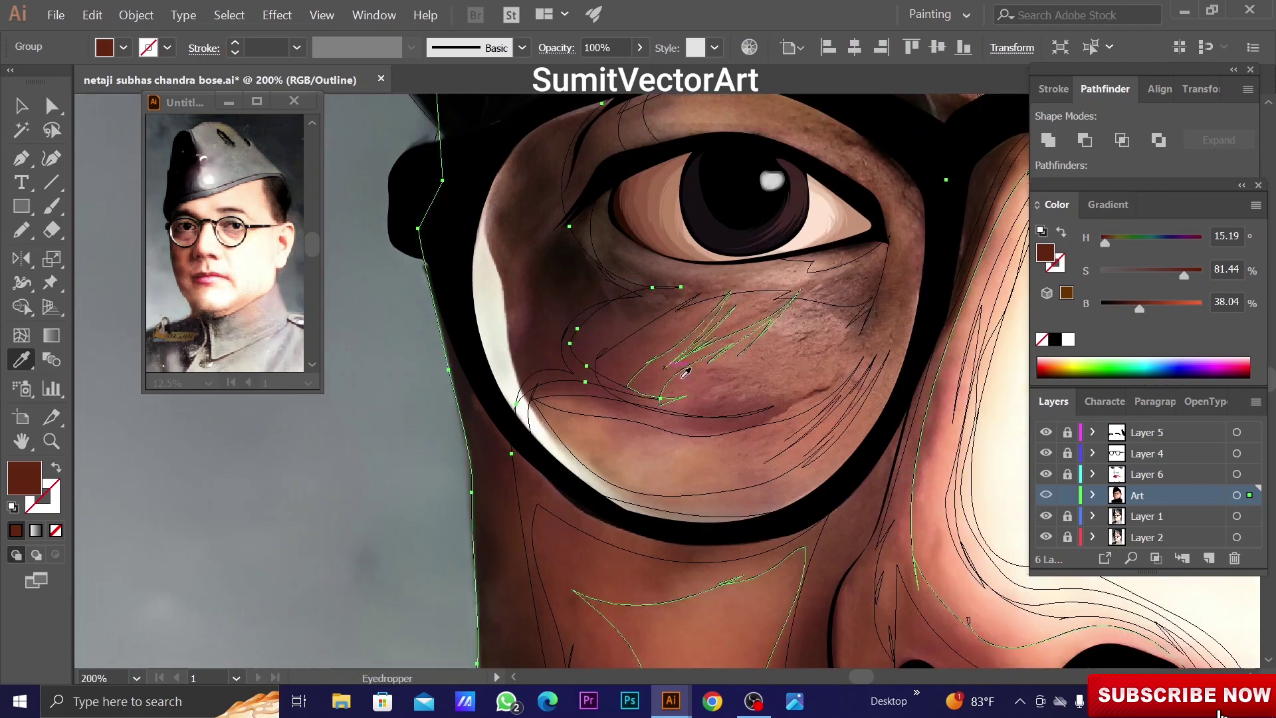
{"action": "key", "text": "a"}
{"action": "left_click", "coordinate": [609, 395]}
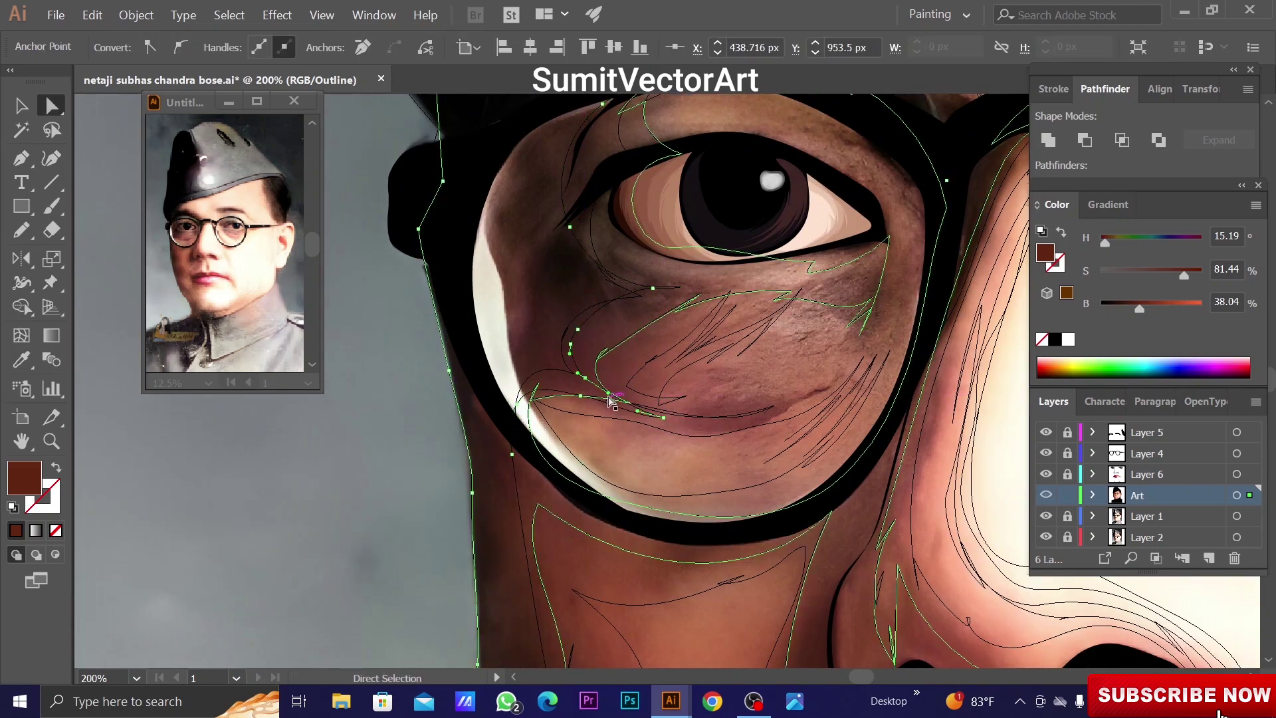
{"action": "left_click_drag", "start_coordinate": [609, 395], "coordinate": [601, 397]}
{"action": "key", "text": "ctrl+shift+a"}
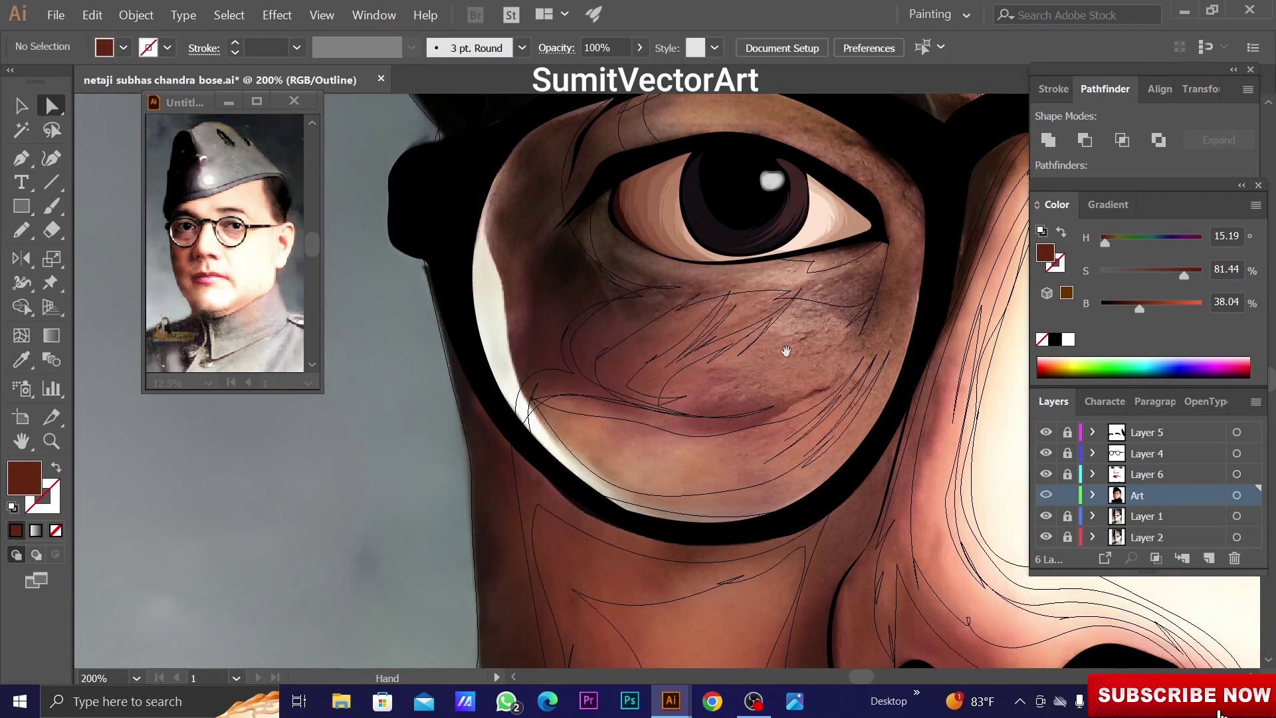
{"action": "left_click_drag", "start_coordinate": [785, 351], "coordinate": [789, 381]}
{"action": "key", "text": "n"}
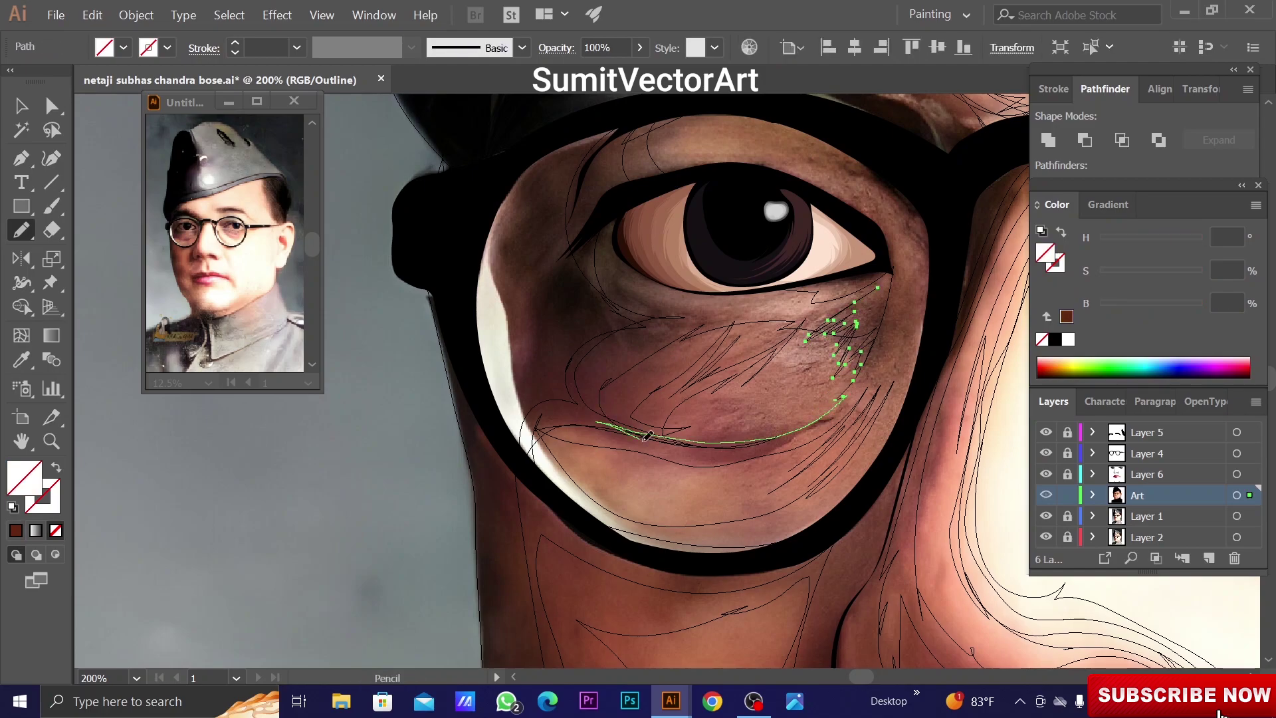
Draw a shadow loop around the left eye inside the glasses rim, filled dark brown
{"action": "left_click_drag", "start_coordinate": [743, 150], "coordinate": [573, 186]}
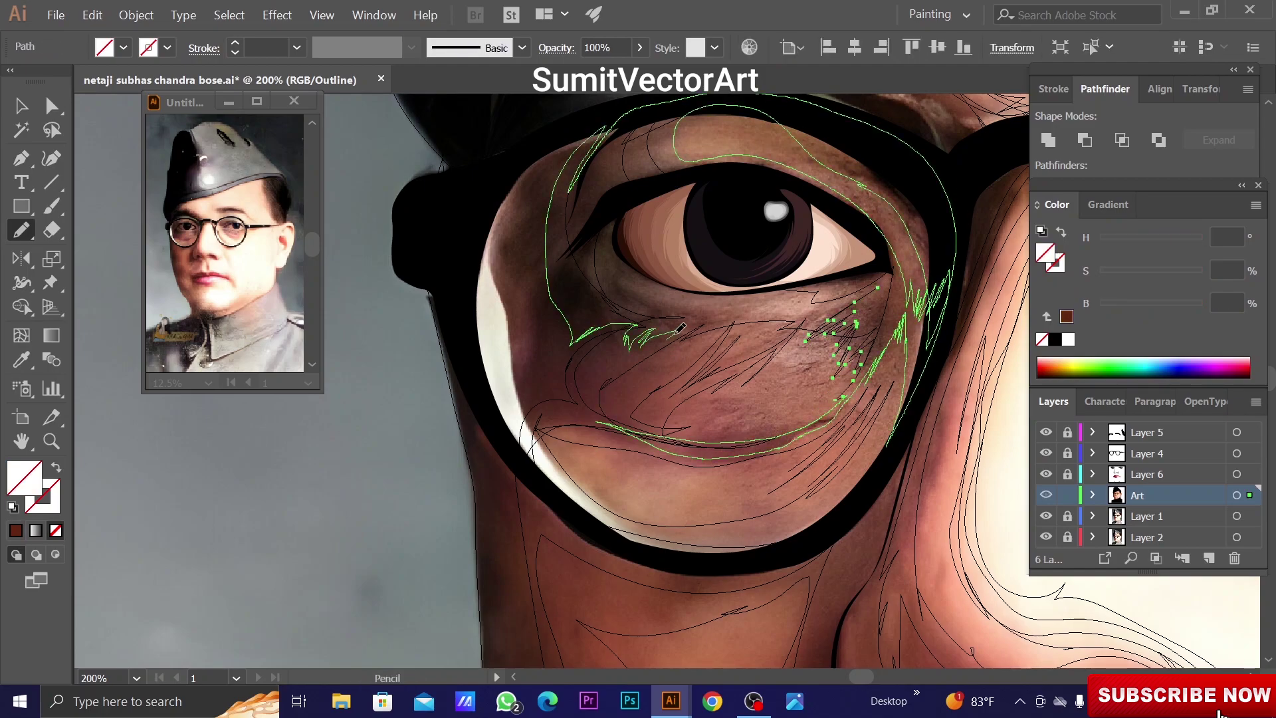
{"action": "key", "text": "ctrl+y"}
{"action": "key", "text": "i"}
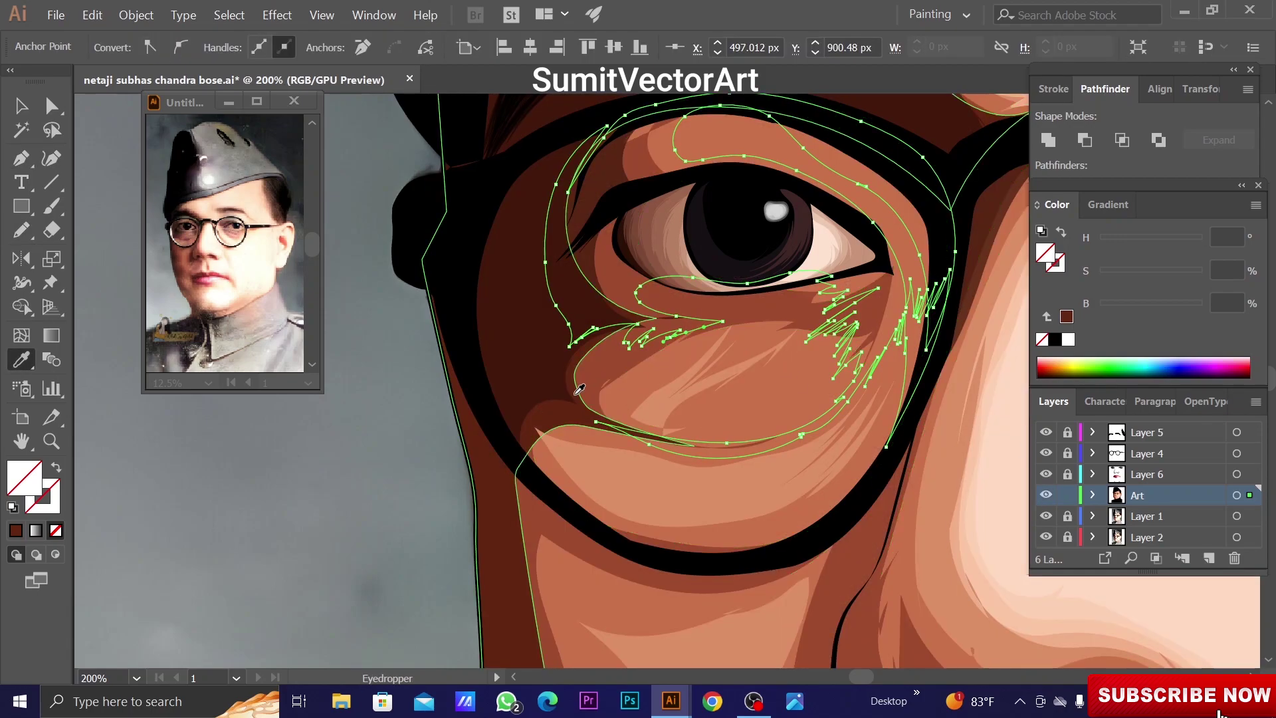
{"action": "key", "text": "ctrl+minus"}
{"action": "key", "text": "ctrl+minus"}
{"action": "left_click", "coordinate": [582, 150]}
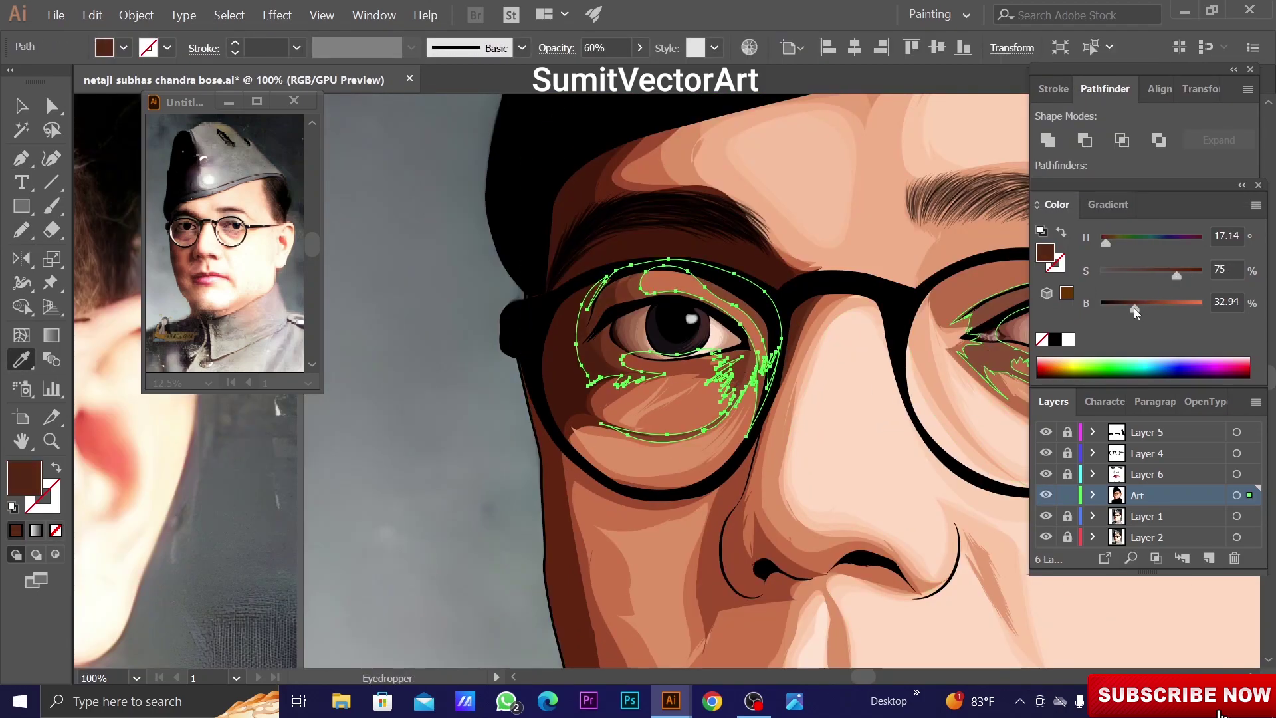
{"action": "right_click", "coordinate": [744, 363]}
{"action": "key", "text": "Escape"}
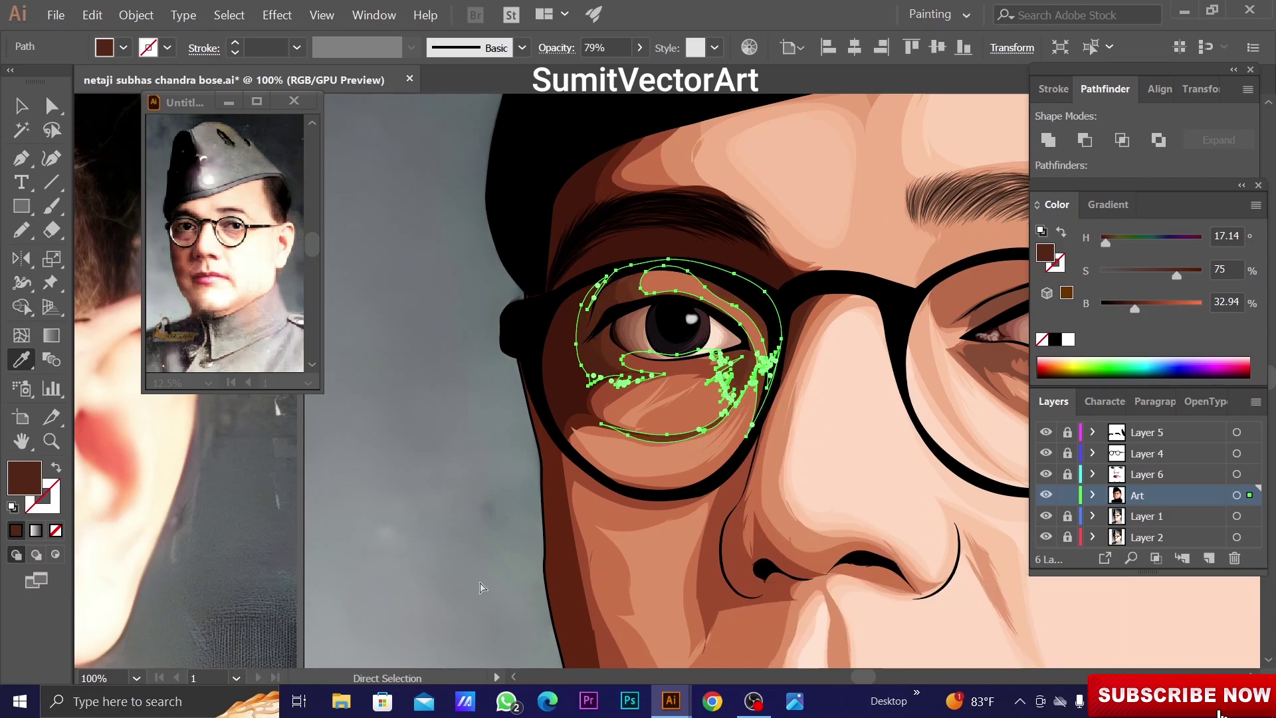
Erase the excess of the eye shadow near the eye with the Eraser tool
{"action": "key", "text": "a"}
{"action": "key", "text": "ctrl+shift+a"}
{"action": "key", "text": "ctrl+0"}
{"action": "scroll", "coordinate": [618, 293], "scroll_direction": "up", "scroll_amount": 5}
{"action": "key", "text": "shift+e"}
{"action": "left_click_drag", "start_coordinate": [565, 359], "coordinate": [671, 372]}
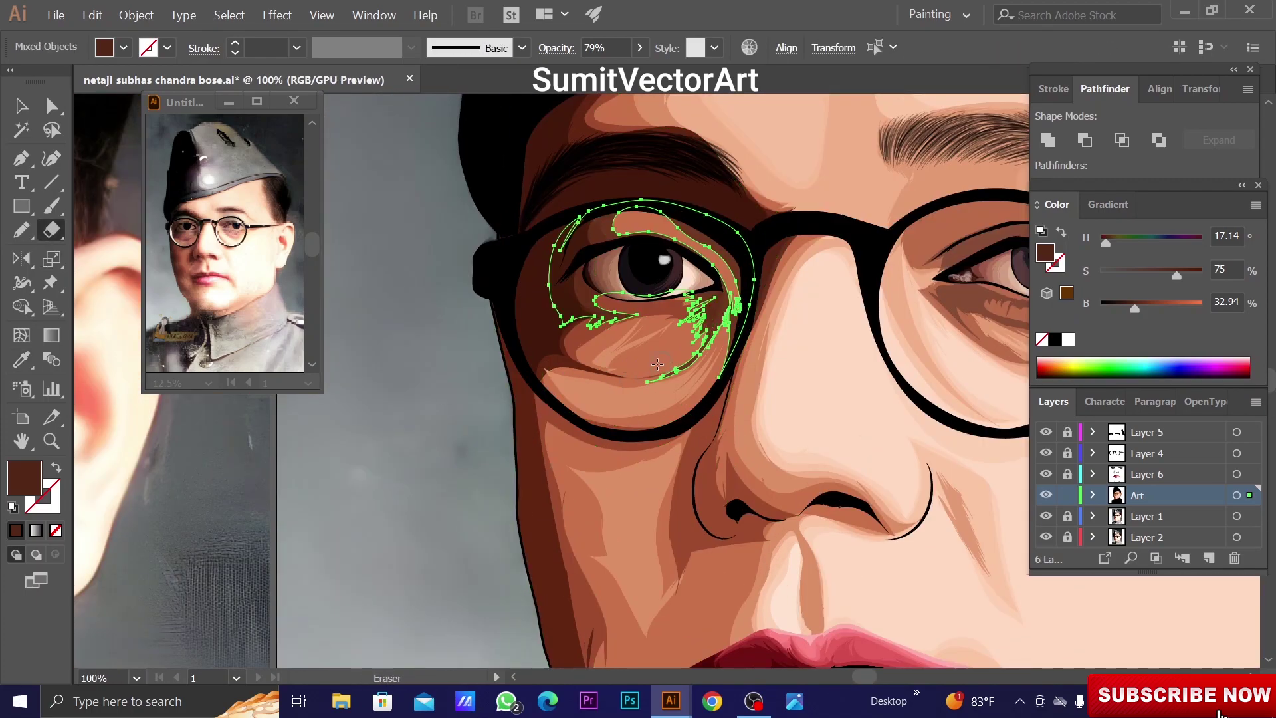
{"action": "key", "text": "ctrl+0"}
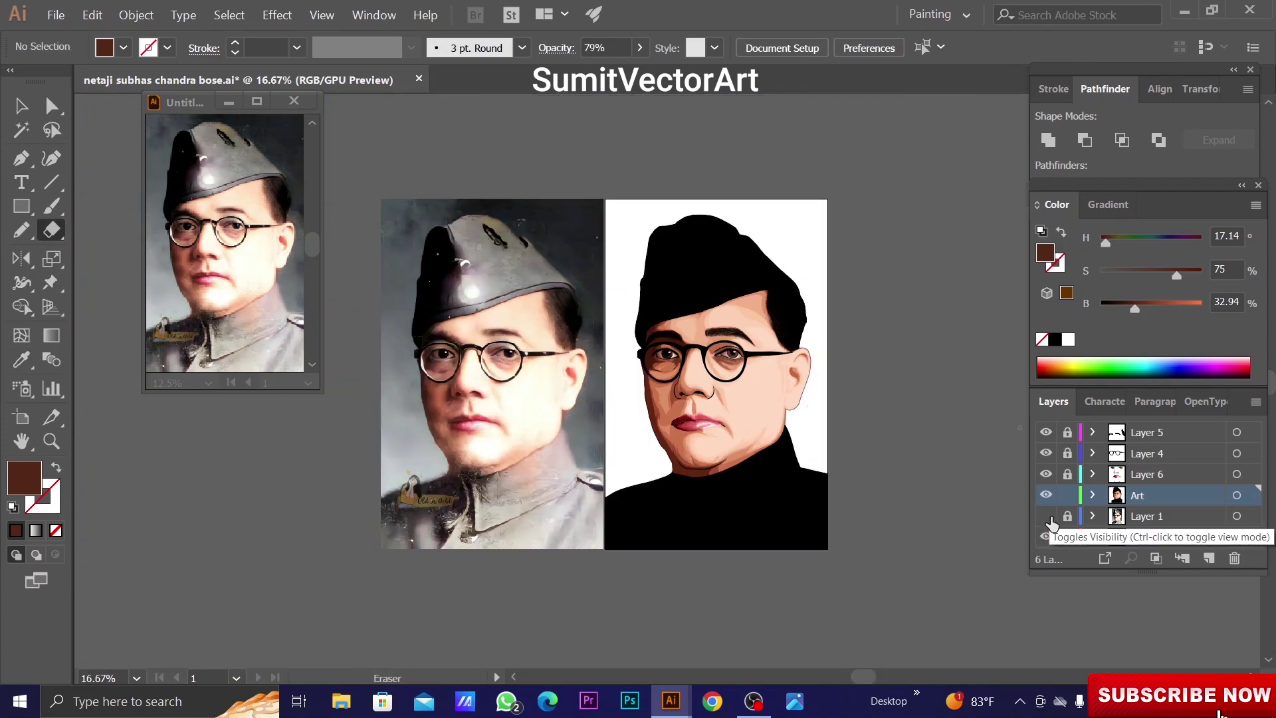
Trace a cheek highlight from under the nose out to the ear and fill it light skin tone
{"action": "left_click", "coordinate": [1047, 516]}
{"action": "scroll", "coordinate": [679, 314], "scroll_direction": "up", "scroll_amount": 4}
{"action": "key", "text": "n"}
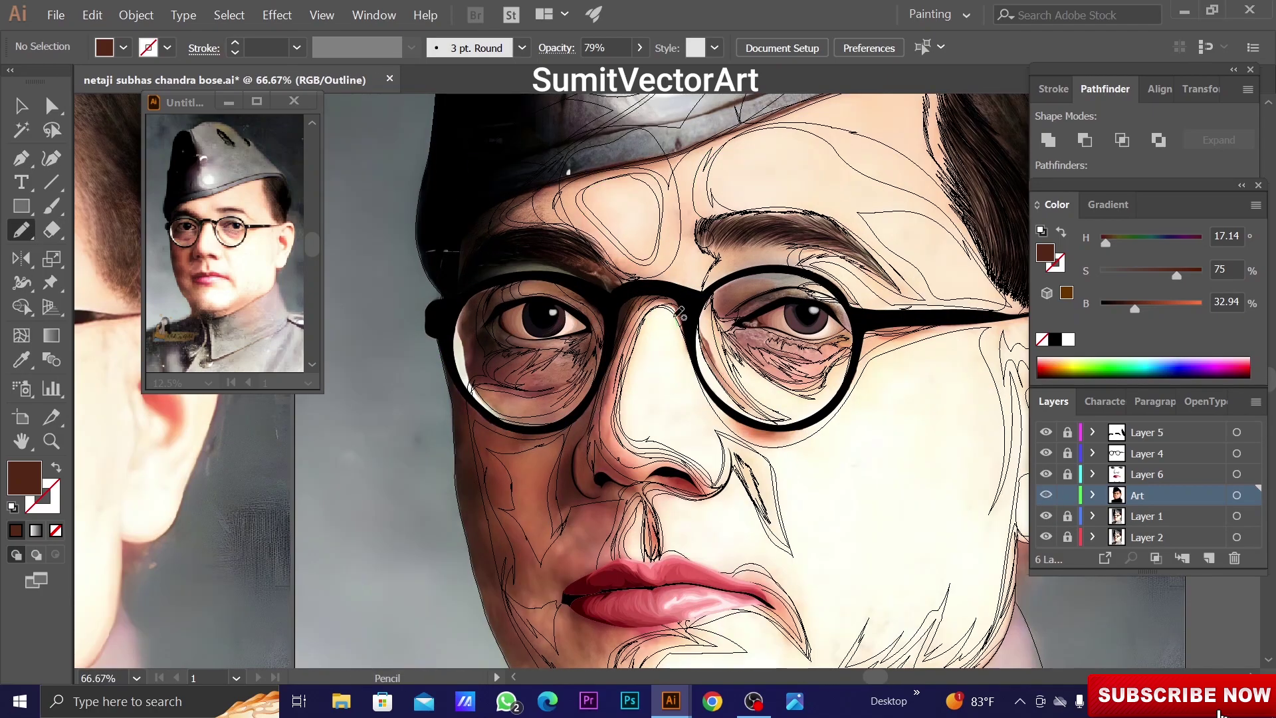
{"action": "left_click_drag", "start_coordinate": [716, 419], "coordinate": [718, 465]}
{"action": "scroll", "coordinate": [705, 465], "scroll_direction": "down", "scroll_amount": 2}
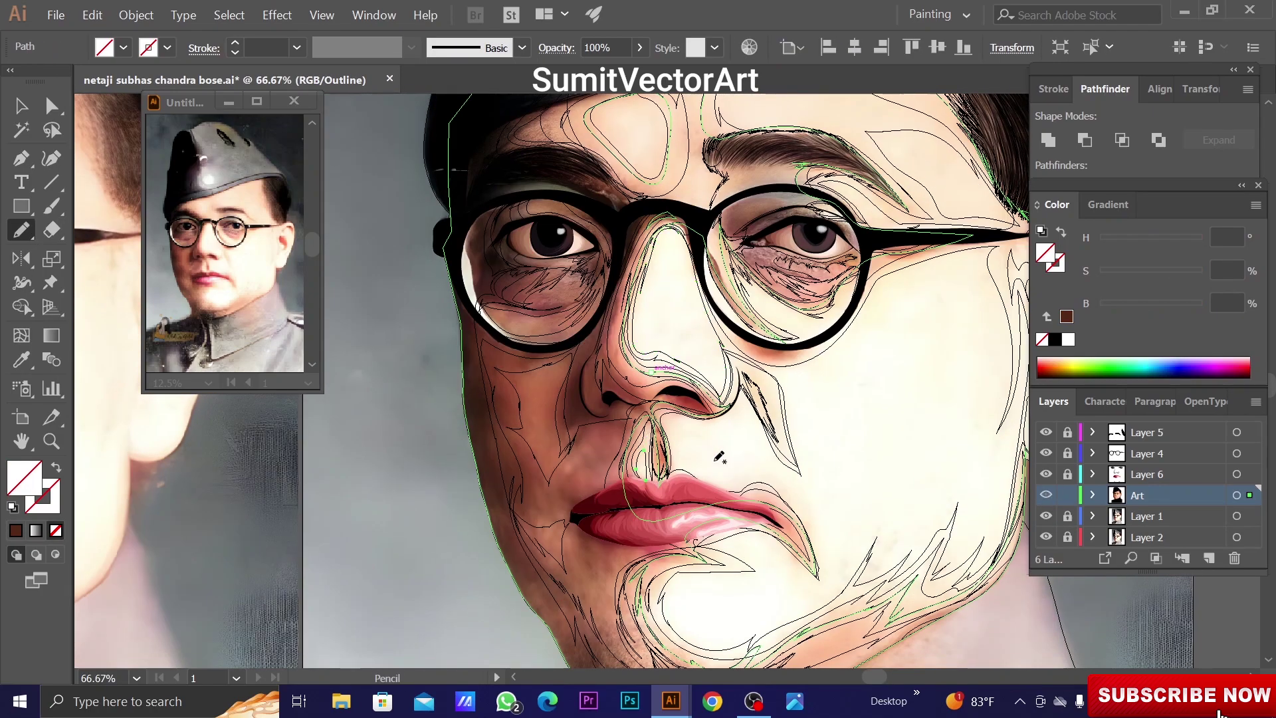
{"action": "left_click_drag", "start_coordinate": [678, 392], "coordinate": [640, 406]}
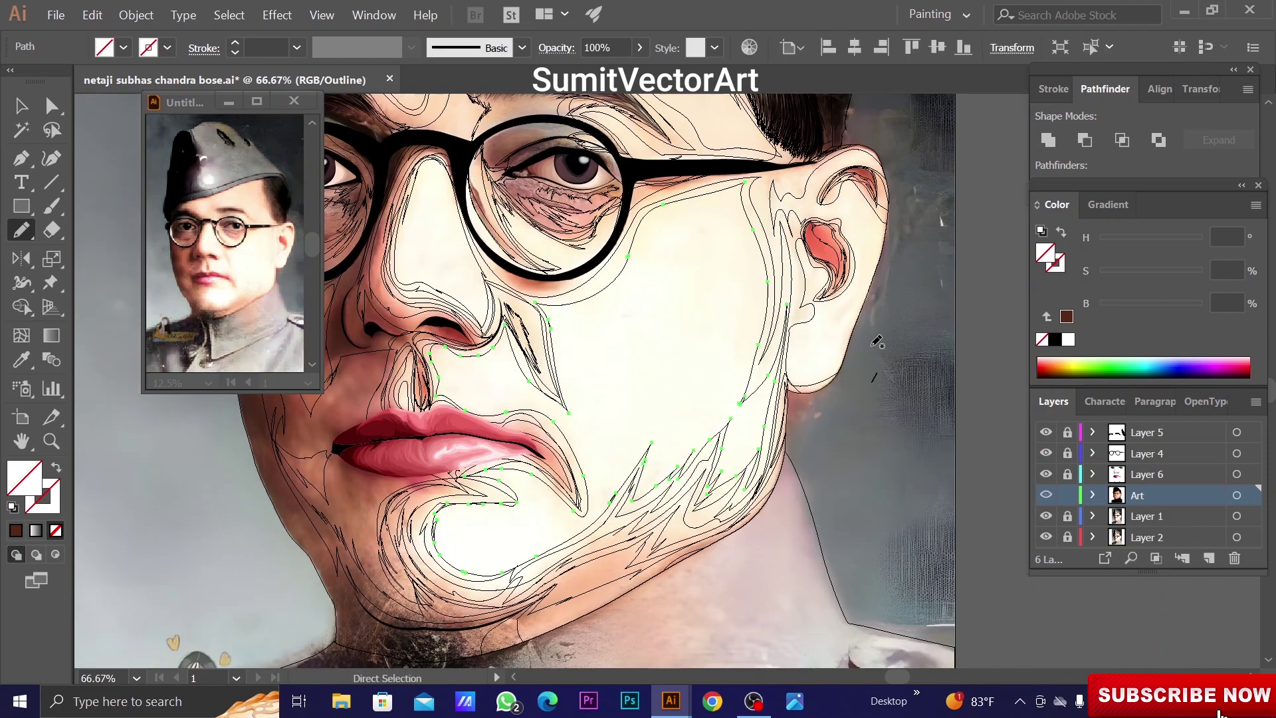
{"action": "left_click_drag", "start_coordinate": [699, 378], "coordinate": [507, 338]}
{"action": "left_click_drag", "start_coordinate": [824, 318], "coordinate": [835, 330]}
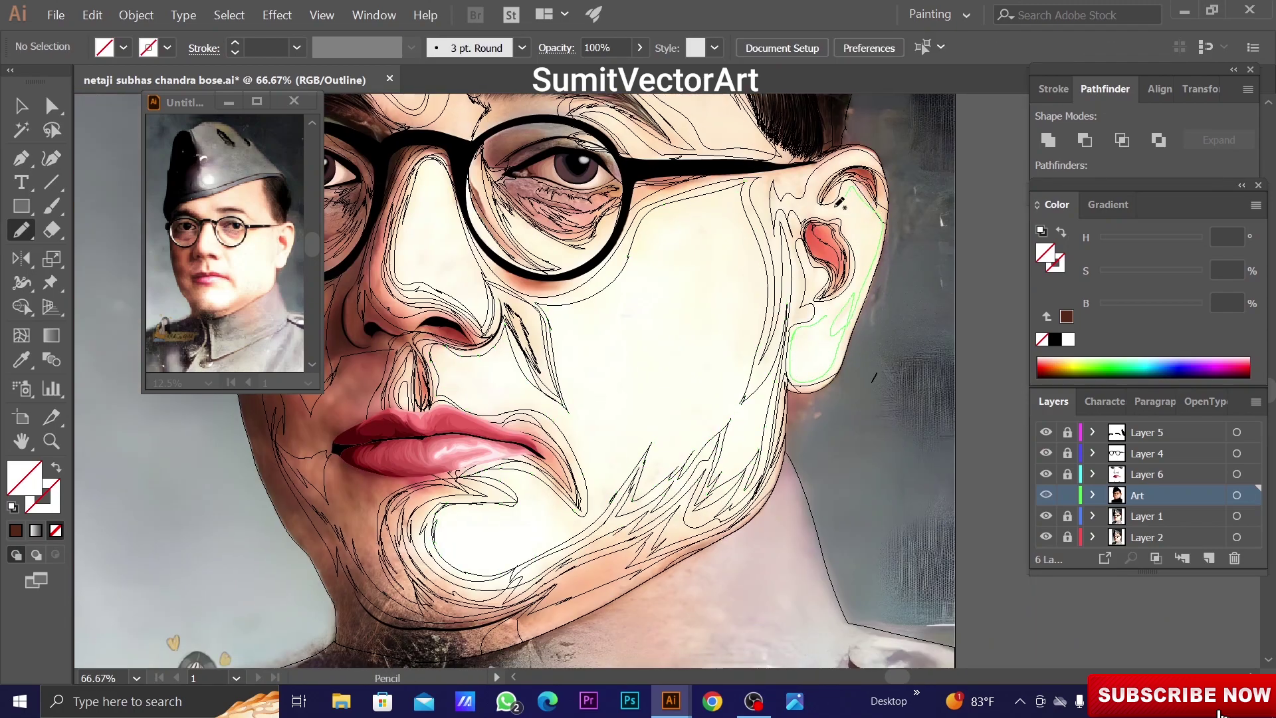
{"action": "key", "text": "ctrl+y"}
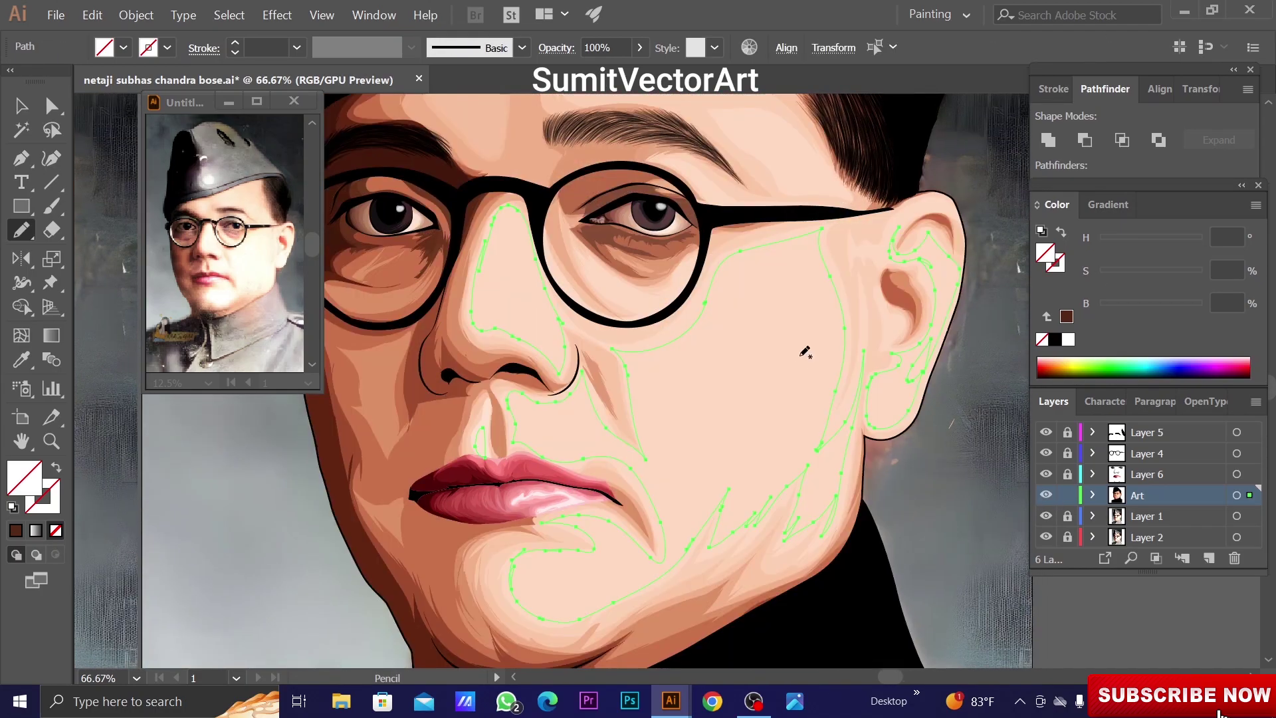
{"action": "key", "text": "i"}
{"action": "left_click_drag", "start_coordinate": [1143, 274], "coordinate": [1118, 274]}
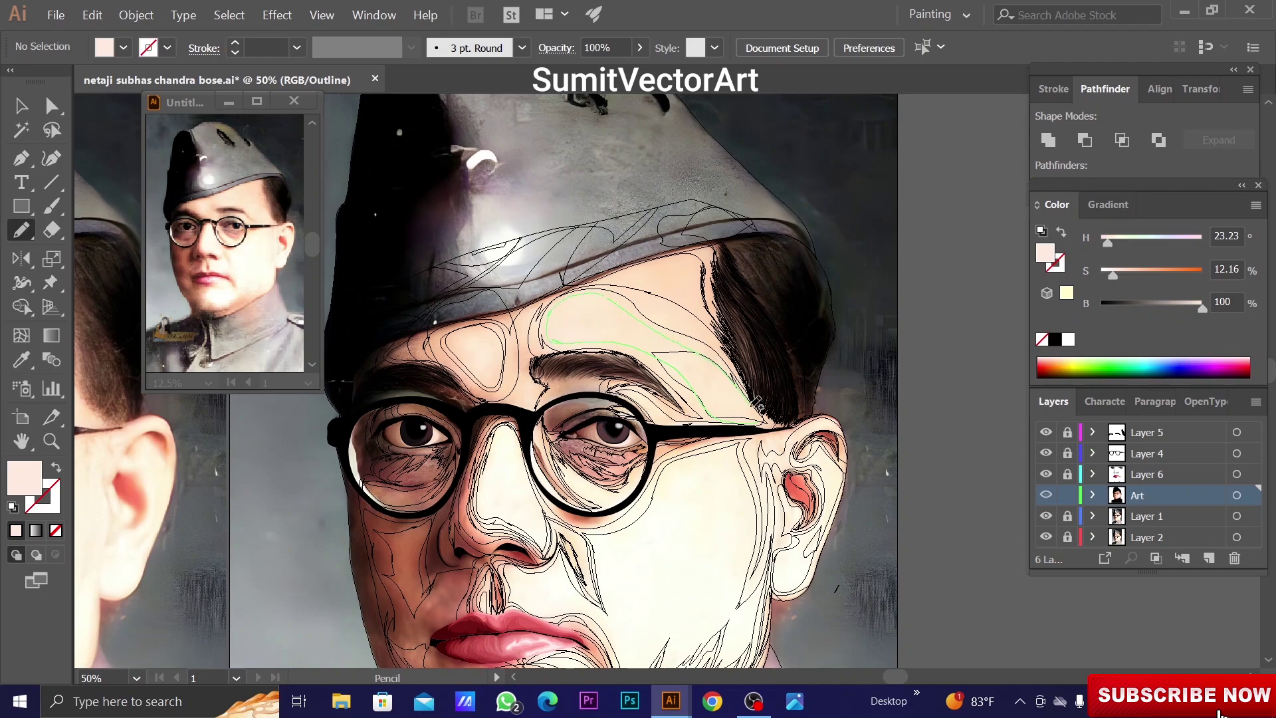
Reshape and smooth the upper edge of the forehead highlight
{"action": "key", "text": "ctrl+y"}
{"action": "key", "text": "v"}
{"action": "left_click", "coordinate": [840, 410]}
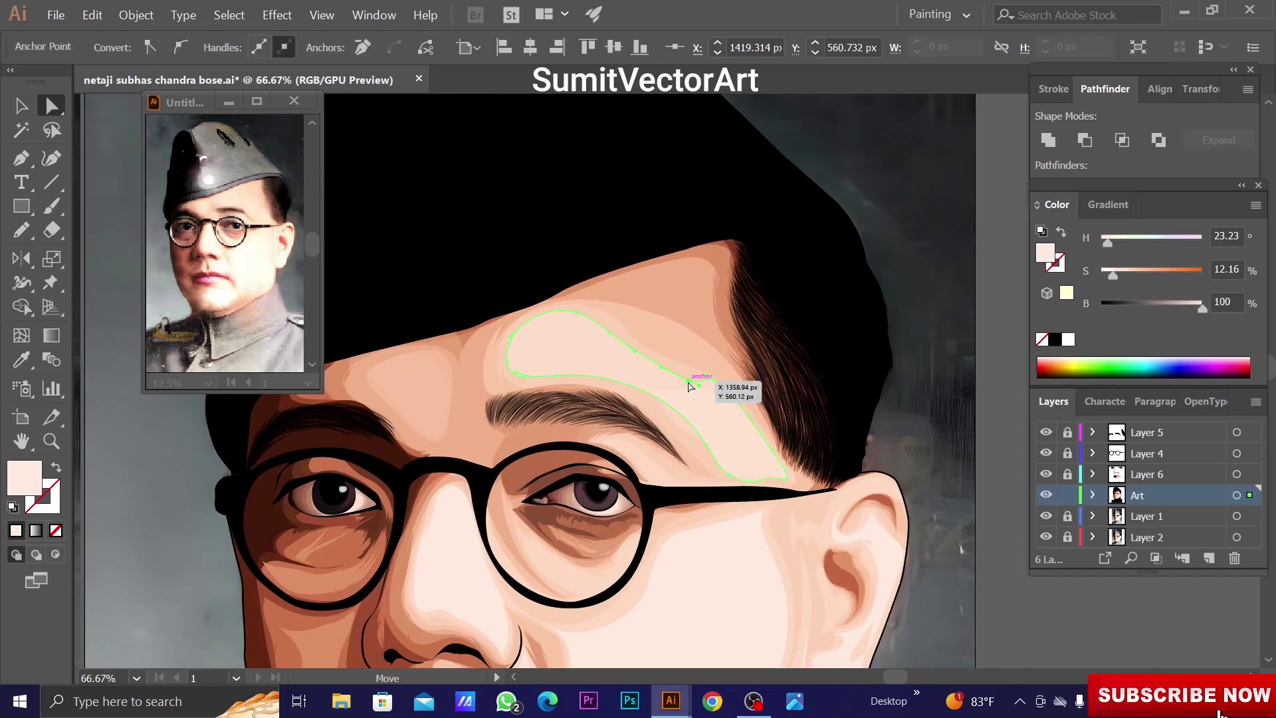
{"action": "left_click_drag", "start_coordinate": [690, 386], "coordinate": [677, 347]}
{"action": "key", "text": "n"}
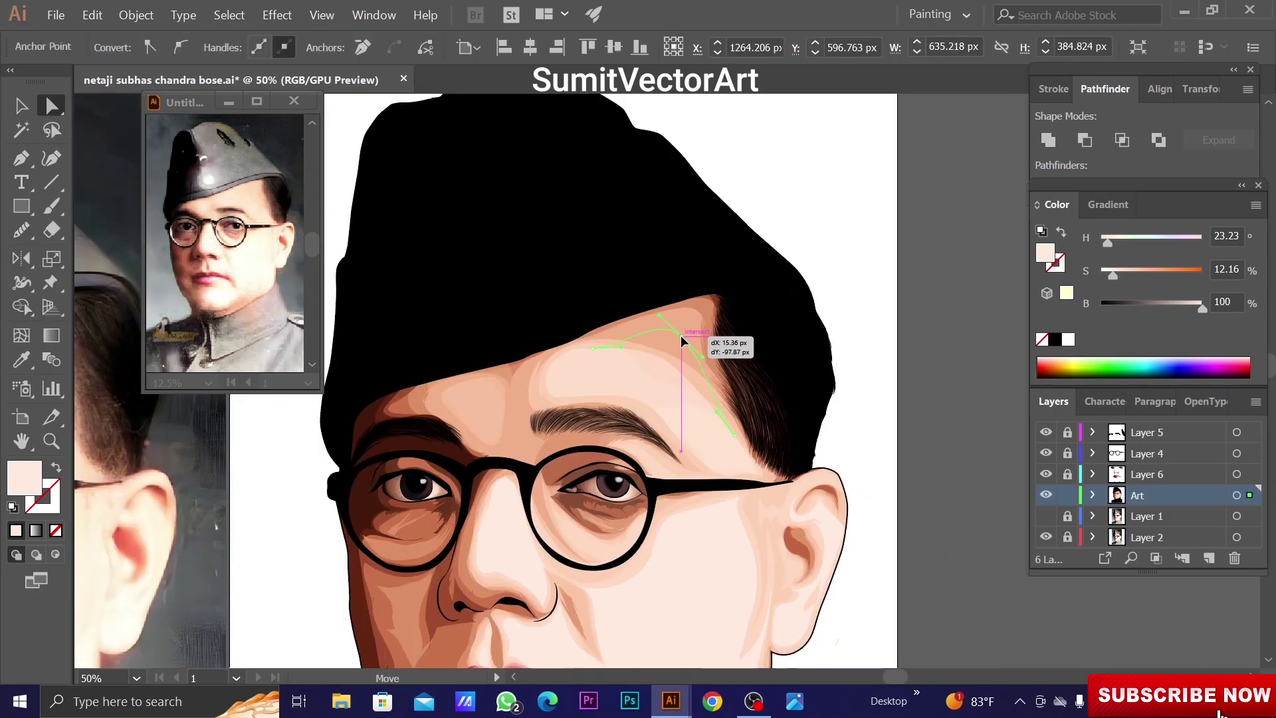
{"action": "left_click_drag", "start_coordinate": [683, 340], "coordinate": [682, 335]}
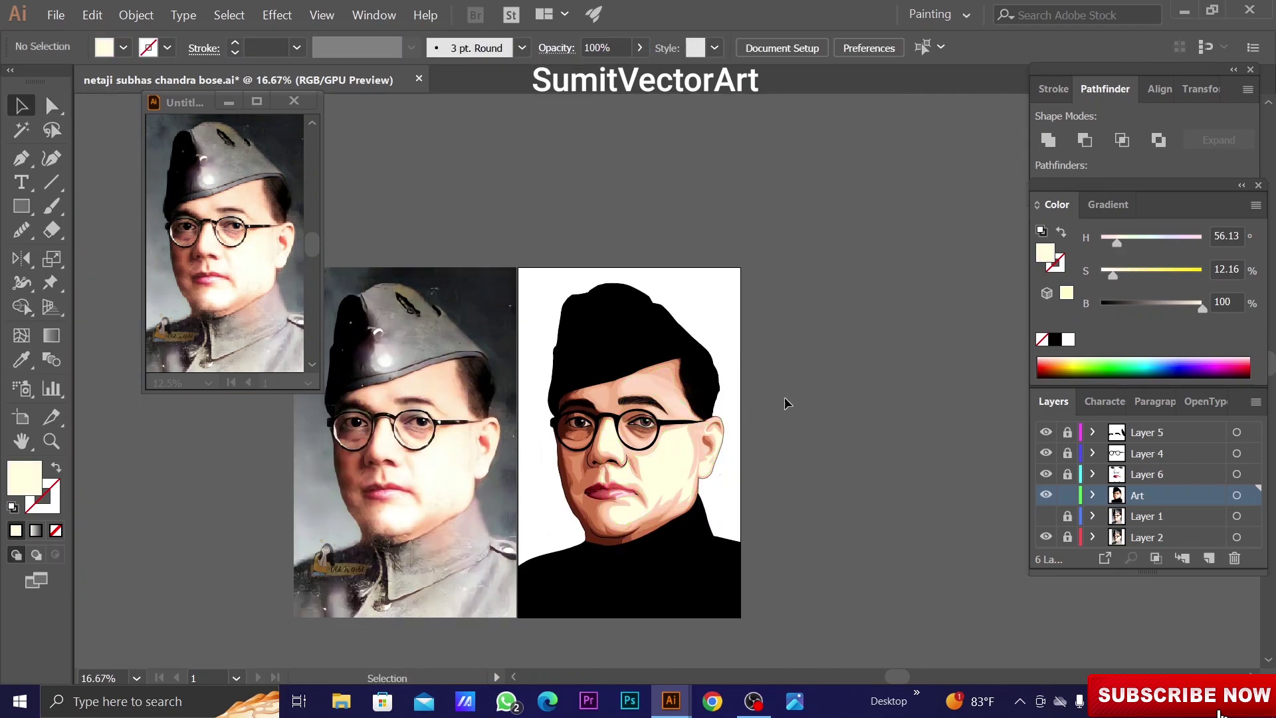
Shift the cheek highlight's hue toward cream and set its opacity to 75%
{"action": "left_click_drag", "start_coordinate": [1117, 241], "coordinate": [1114, 244]}
{"action": "left_click", "coordinate": [876, 518]}
{"action": "left_click", "coordinate": [676, 484]}
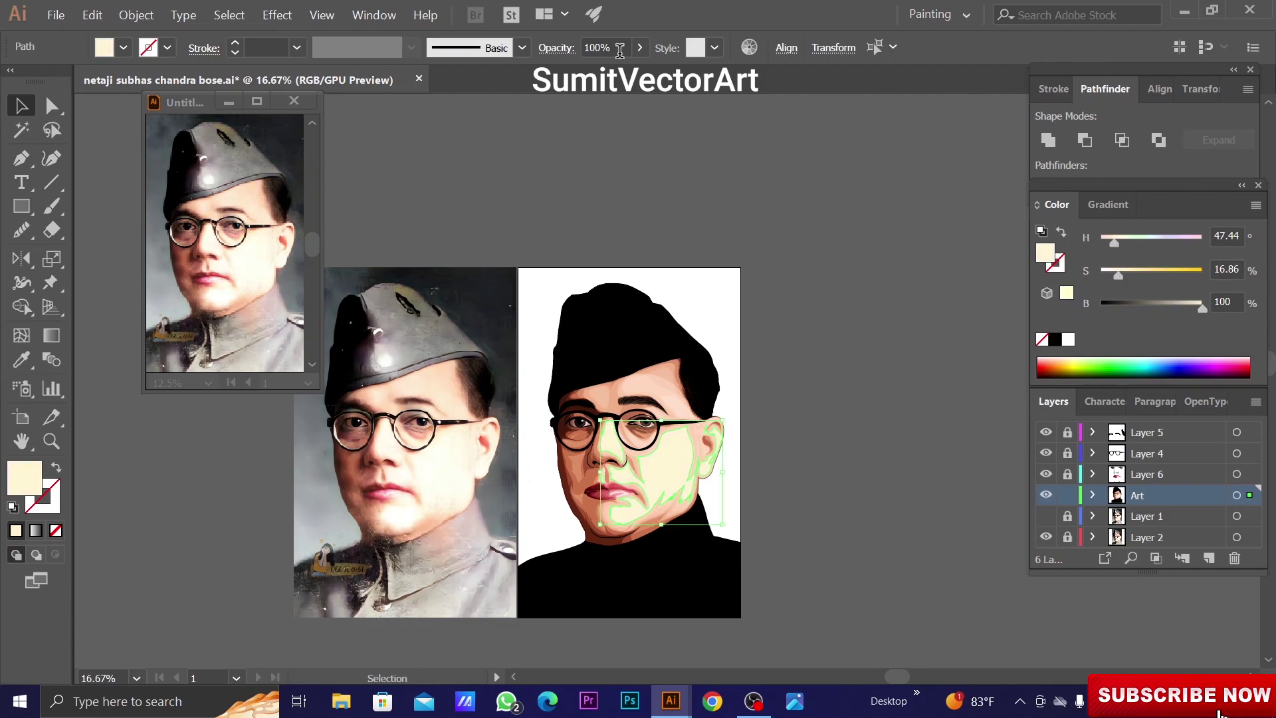
{"action": "type", "text": "75"}
{"action": "key", "text": "Return"}
{"action": "left_click", "coordinate": [836, 408]}
Give the forehead highlight a sampled cream fill
{"action": "key", "text": "i"}
{"action": "left_click", "coordinate": [658, 392], "text": "ctrl"}
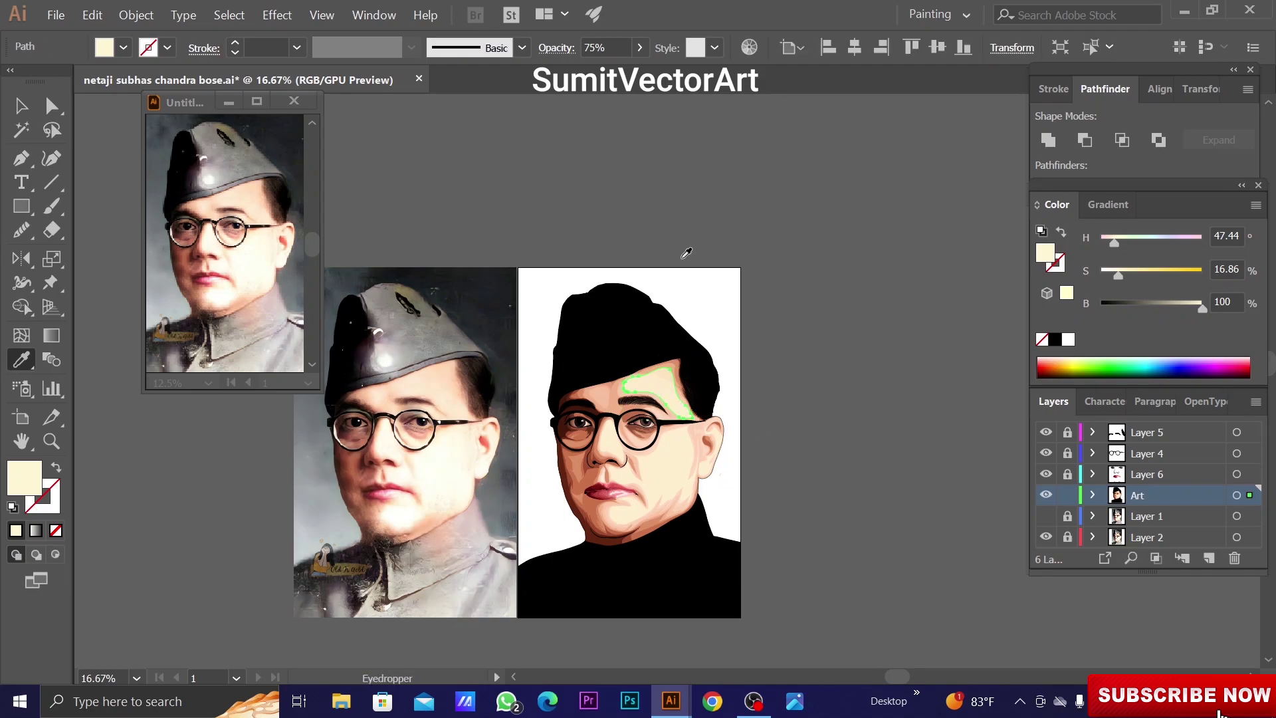
{"action": "left_click", "coordinate": [629, 186], "text": "ctrl"}
{"action": "scroll", "coordinate": [628, 186], "scroll_direction": "down", "scroll_amount": 1}
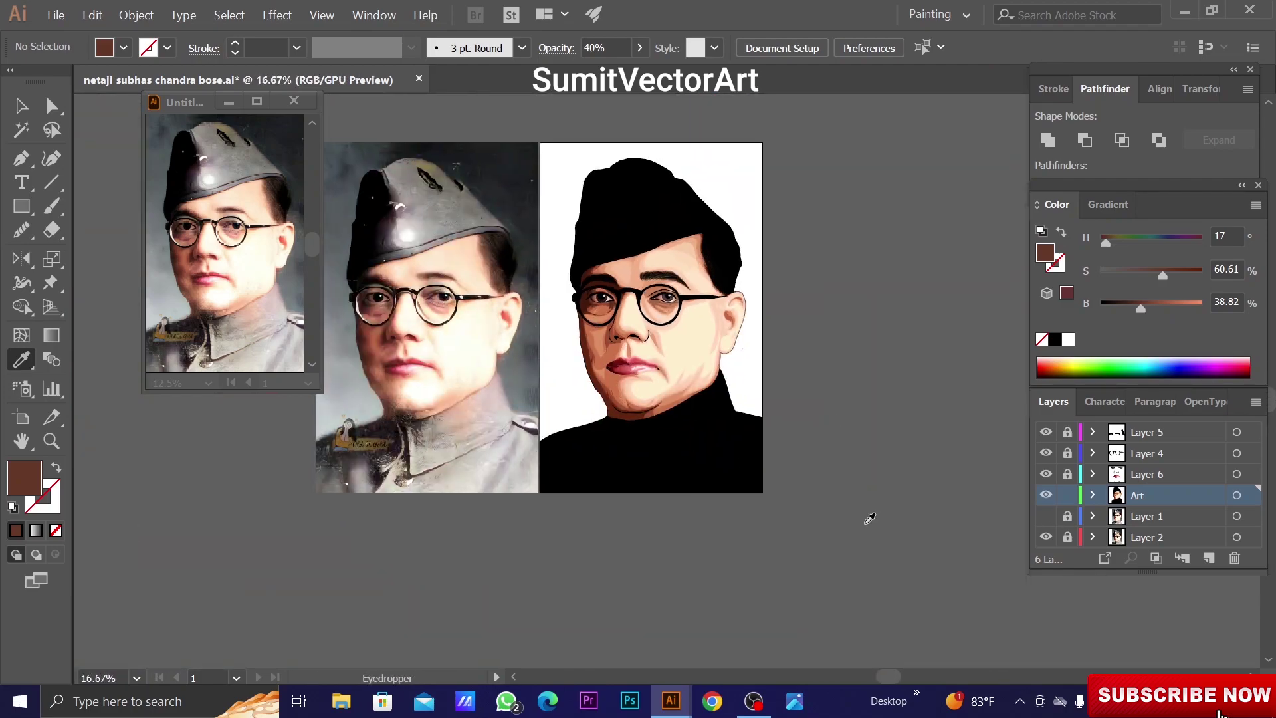
Fill the cap with sampled grey, move it onto new Layer 7 and darken it
{"action": "left_click", "coordinate": [736, 357]}
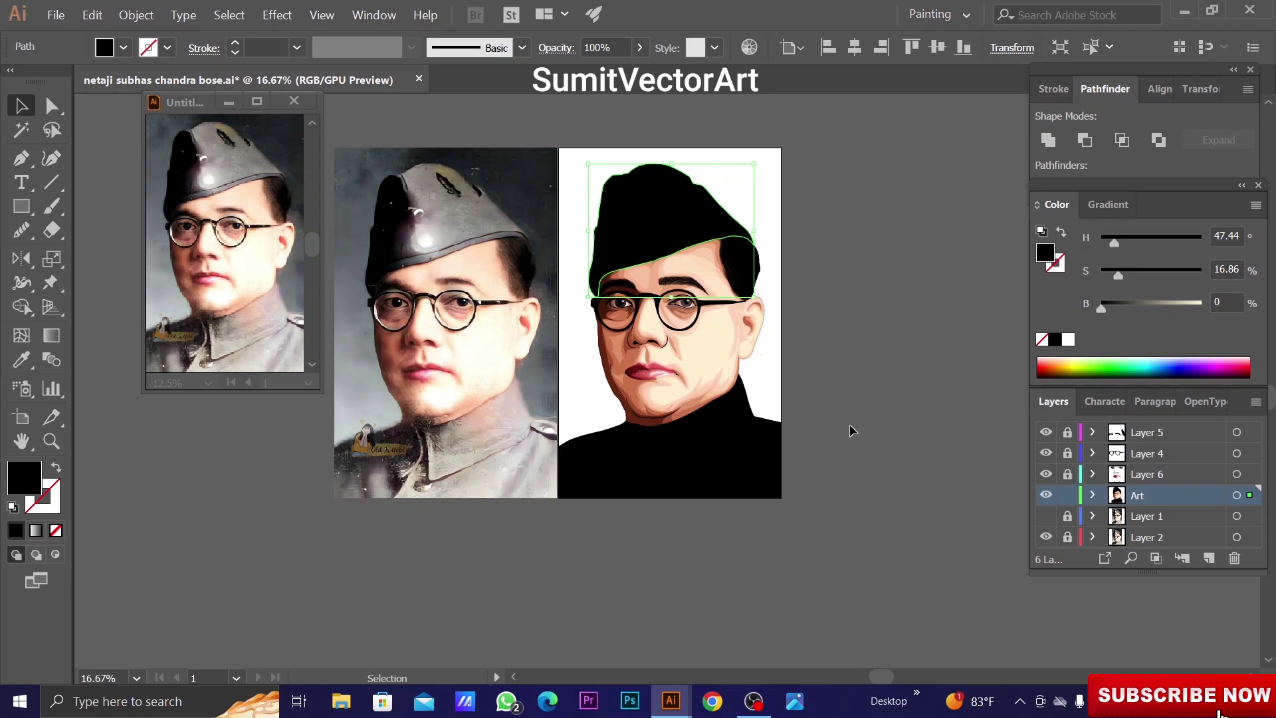
{"action": "left_click", "coordinate": [457, 218]}
{"action": "right_click", "coordinate": [939, 299]}
{"action": "key", "text": "Escape"}
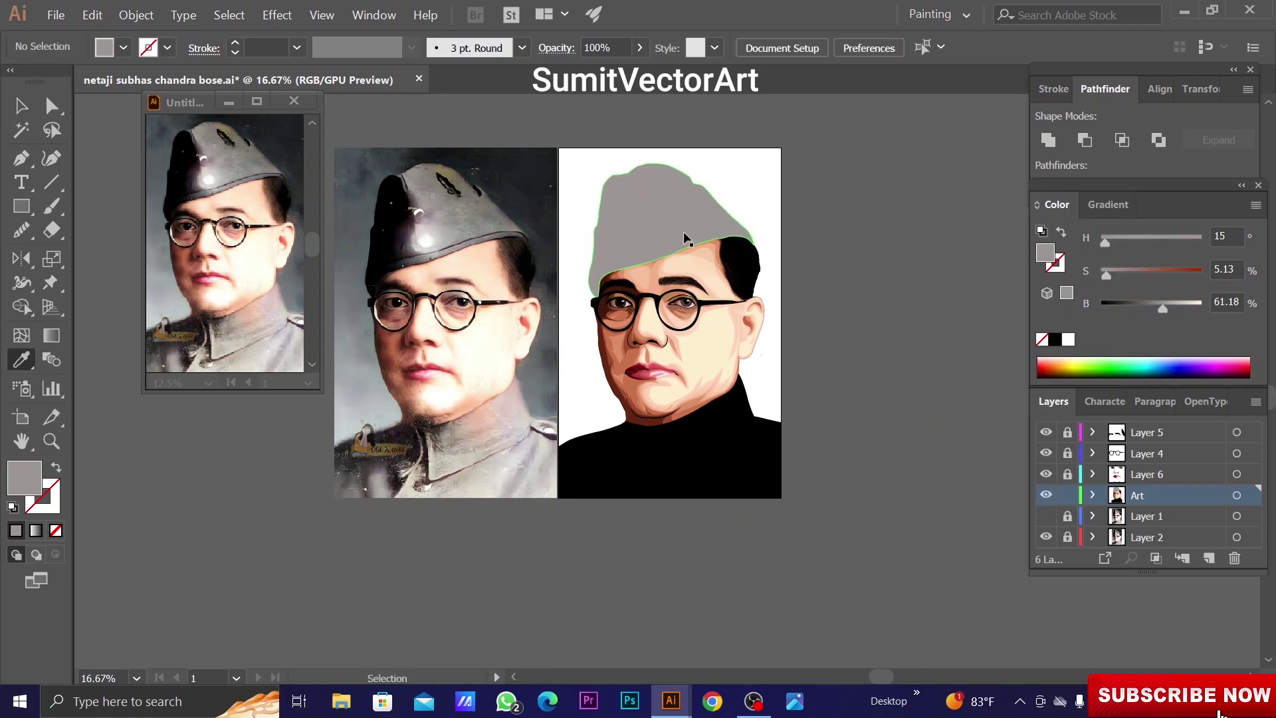
{"action": "key", "text": "ctrl+shift+a"}
{"action": "left_click", "coordinate": [1208, 558]}
{"action": "key", "text": "ctrl+f"}
{"action": "type", "text": "v"}
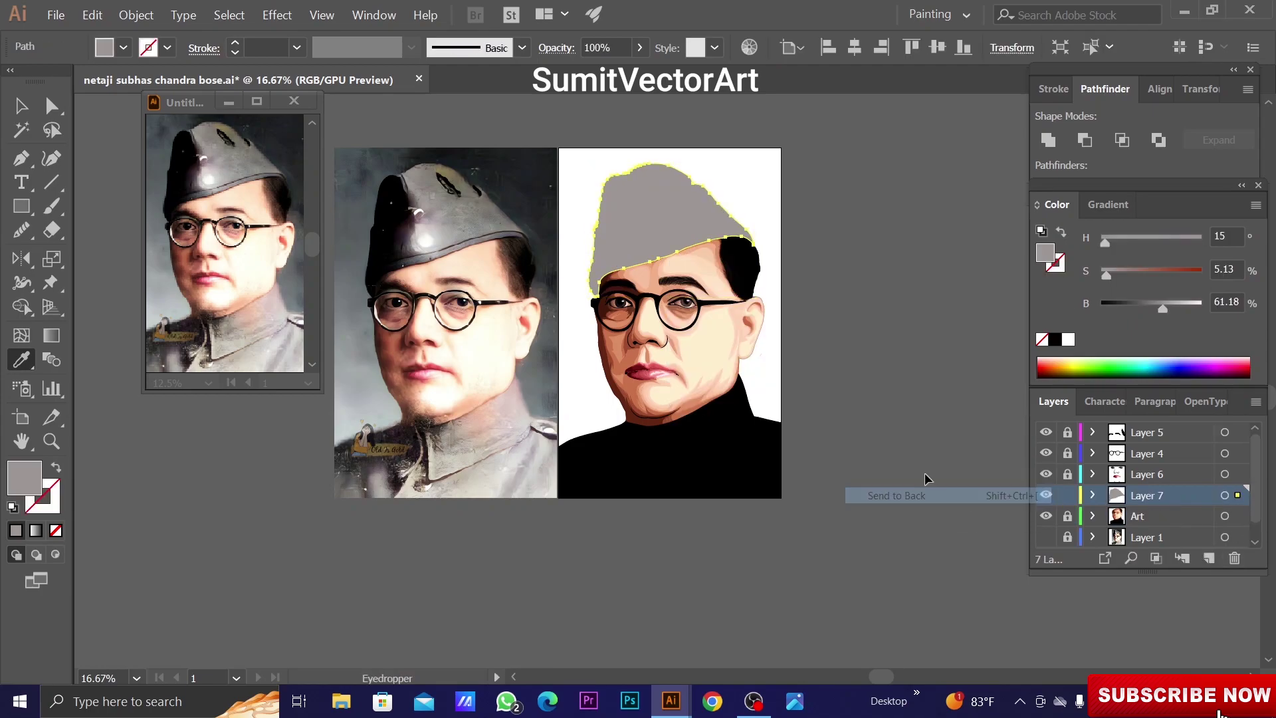
{"action": "type", "text": "42"}
{"action": "key", "text": "Return"}
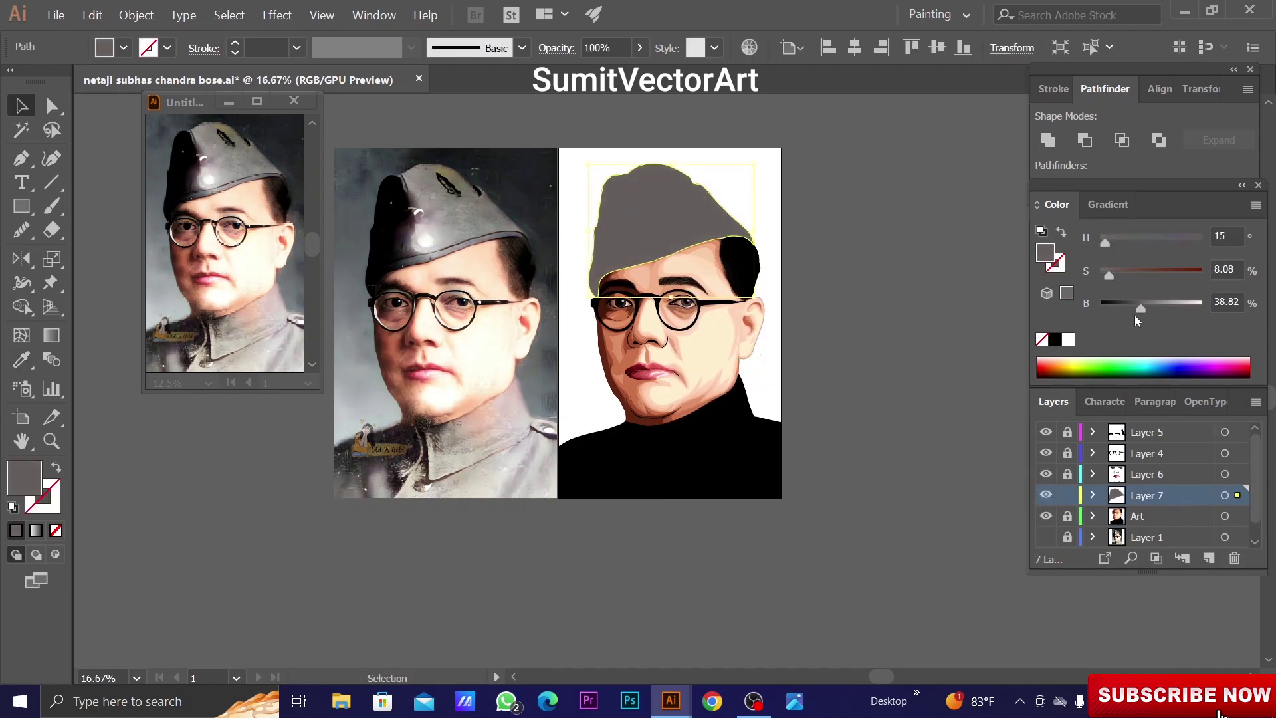
Hide the artwork, show the reference photo and trace a fold shape on the cap
{"action": "key", "text": "ctrl+shift+a"}
{"action": "key", "text": "ctrl+plus"}
{"action": "left_click", "coordinate": [1046, 495], "text": "ctrl"}
{"action": "left_click", "coordinate": [1047, 537]}
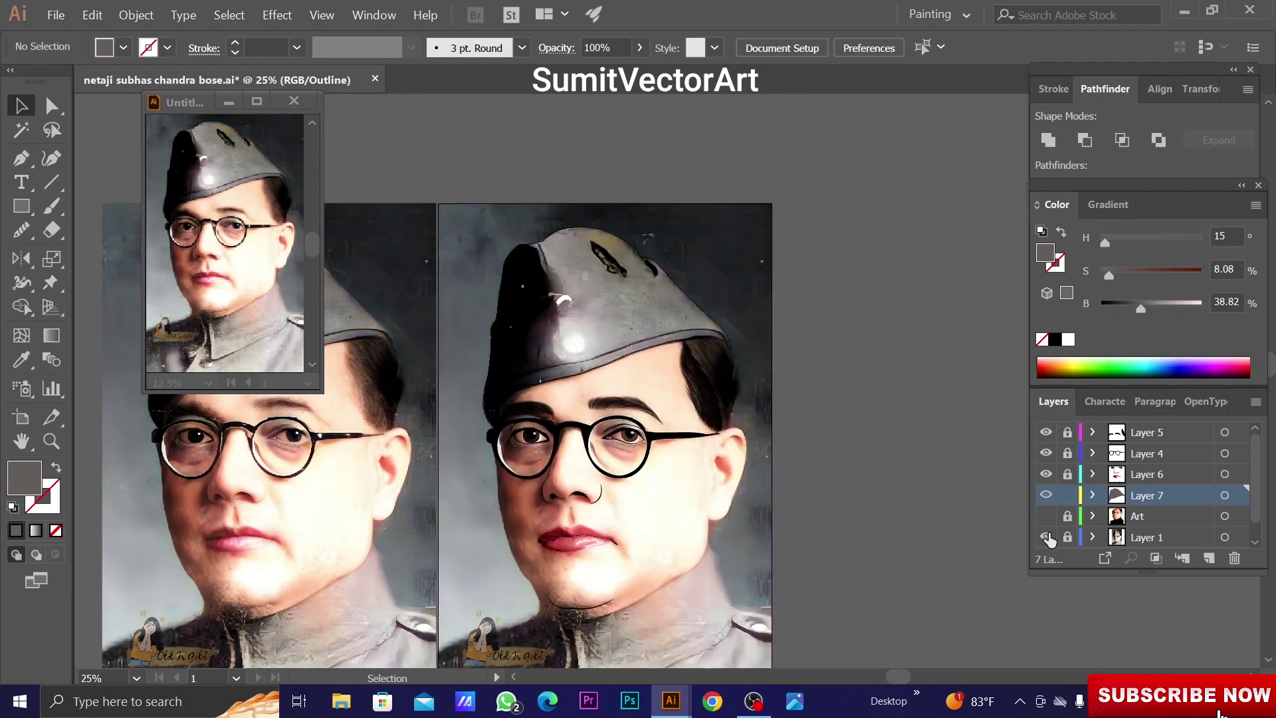
{"action": "key", "text": "ctrl+plus"}
{"action": "key", "text": "n"}
{"action": "key", "text": "ctrl+plus"}
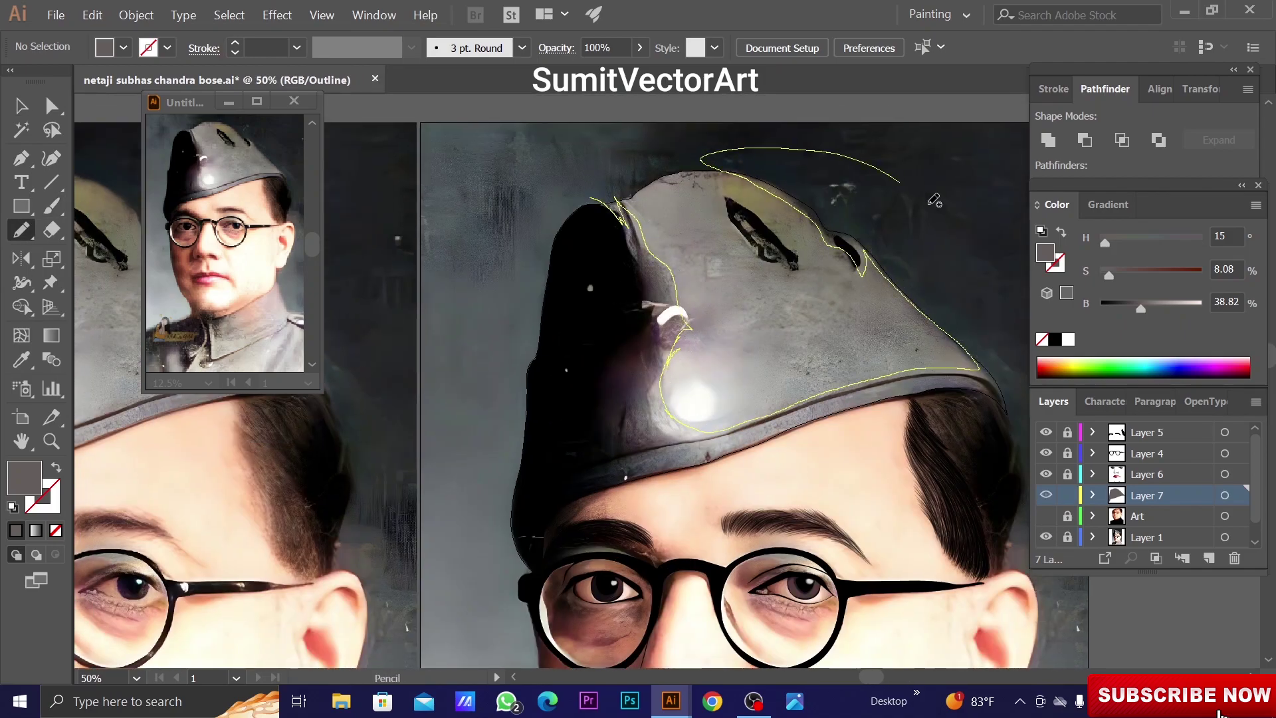
{"action": "left_click_drag", "start_coordinate": [599, 191], "coordinate": [605, 196]}
{"action": "key", "text": "ctrl+y"}
Fill the cap fold and a new edge shading shape with sampled dark grey
{"action": "key", "text": "i"}
{"action": "left_click", "coordinate": [910, 232]}
{"action": "key", "text": "ctrl+shift+a"}
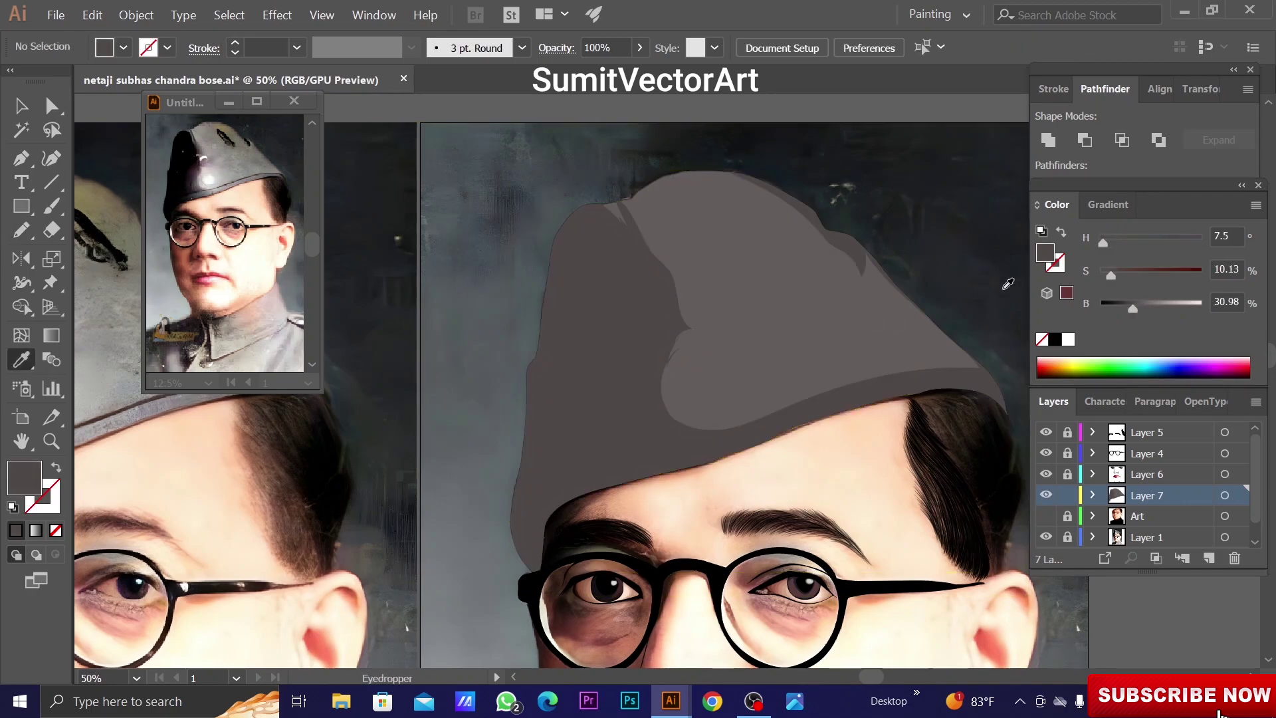
{"action": "key", "text": "ctrl+y"}
{"action": "left_click_drag", "start_coordinate": [662, 398], "coordinate": [706, 433]}
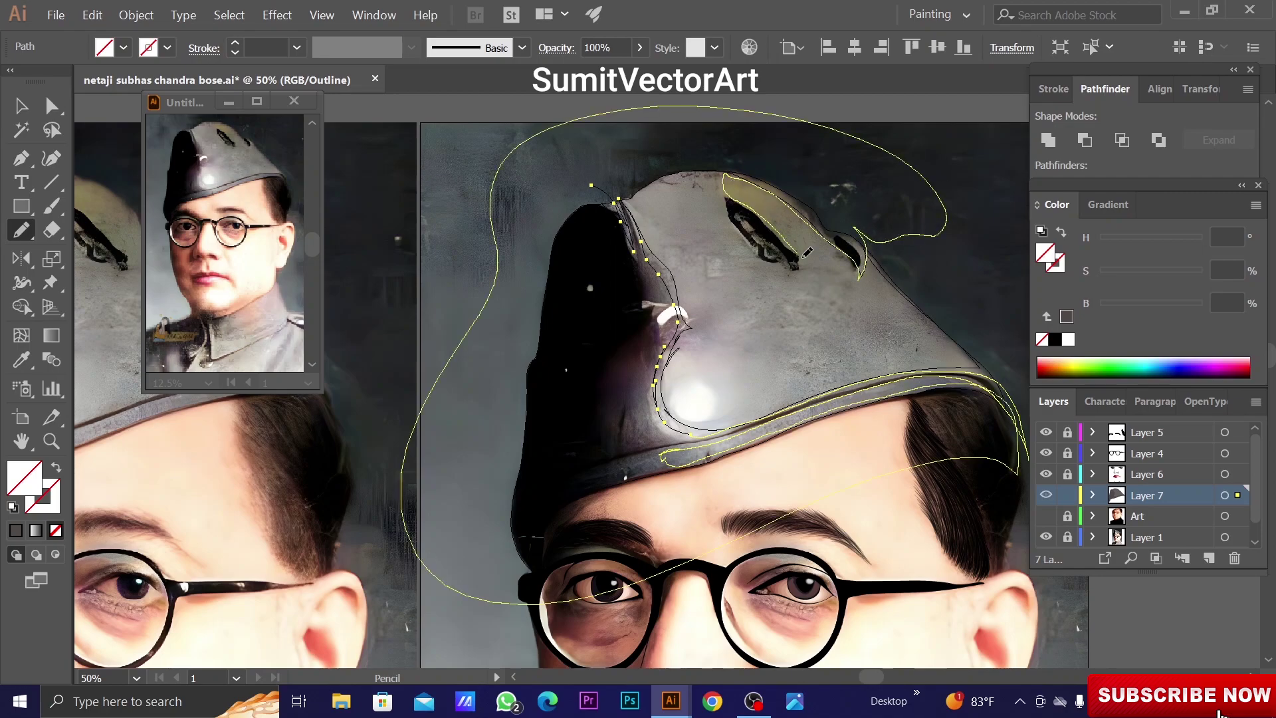
{"action": "key", "text": "ctrl+y"}
{"action": "key", "text": "i"}
{"action": "left_click", "coordinate": [856, 227]}
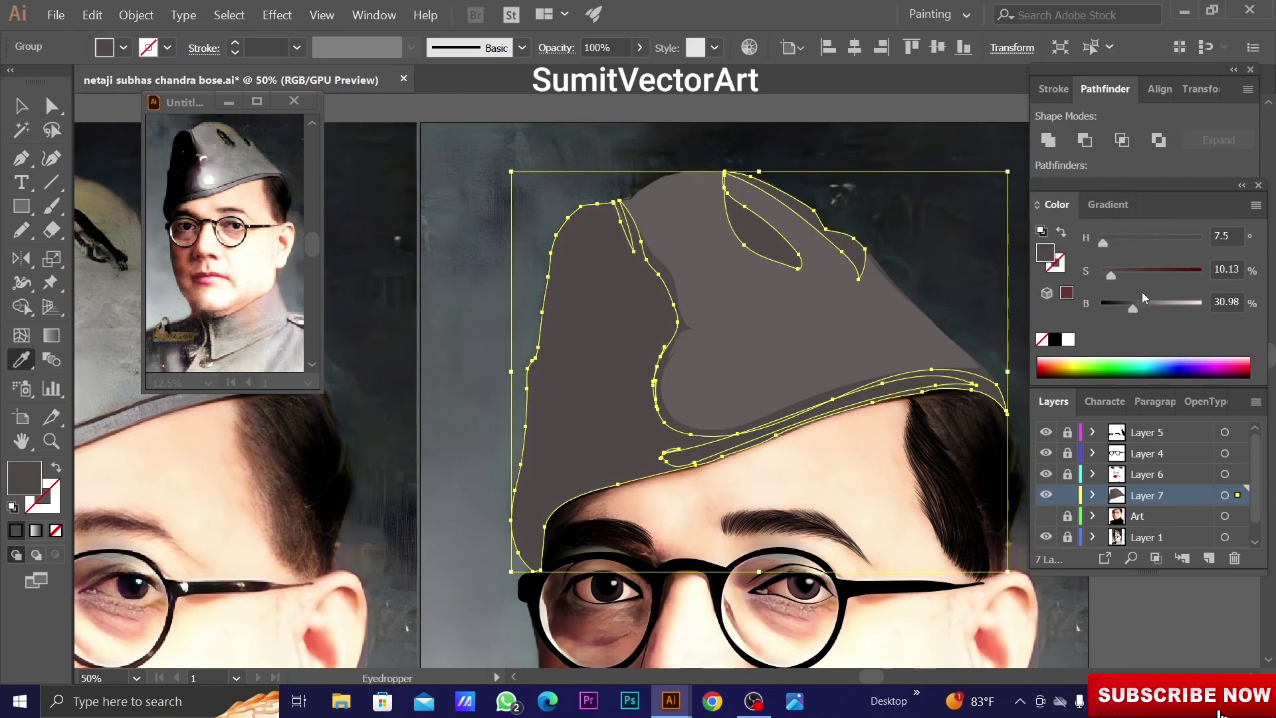
{"action": "key", "text": "ctrl+shift+a"}
Redraw the cap's left edge and fold freehand with the Pencil
{"action": "key", "text": "ctrl+minus"}
{"action": "key", "text": "ctrl+minus"}
{"action": "key", "text": "ctrl+minus"}
{"action": "key", "text": "ctrl+plus"}
{"action": "key", "text": "ctrl+plus"}
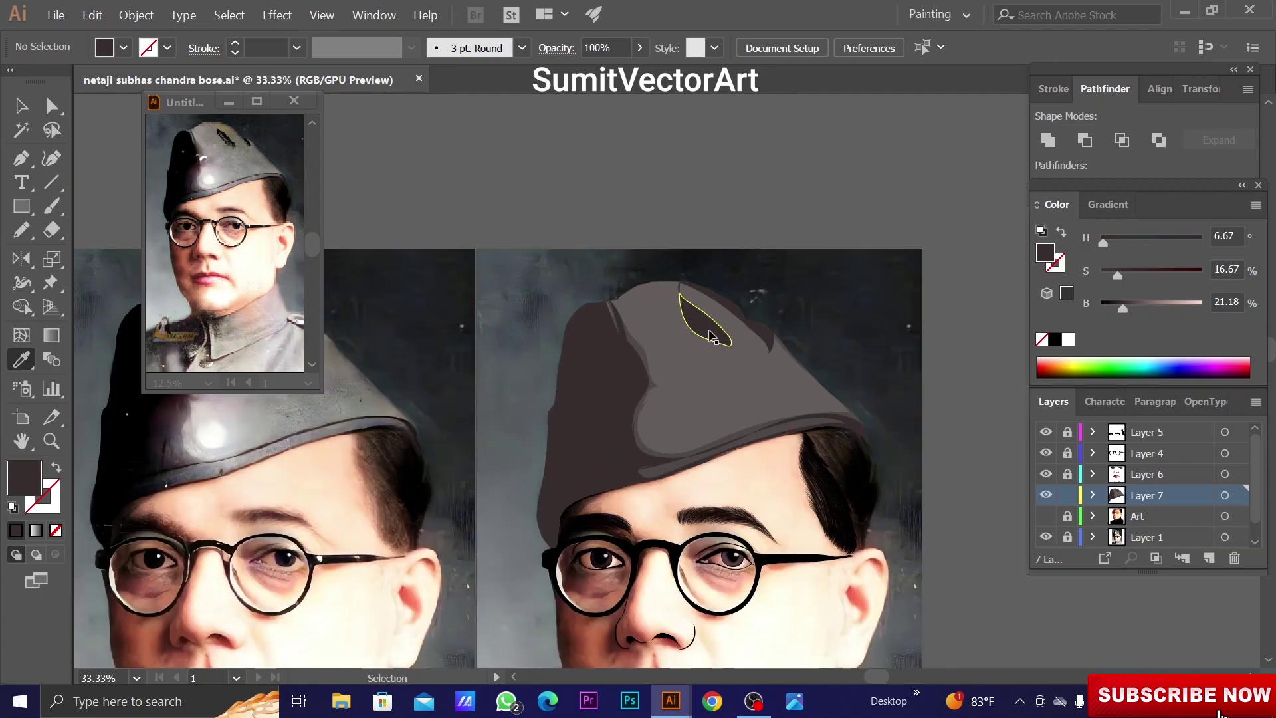
{"action": "left_click", "coordinate": [753, 331], "text": "ctrl"}
{"action": "key", "text": "ctrl+shift+a"}
{"action": "key", "text": "ctrl+plus"}
{"action": "key", "text": "ctrl+minus"}
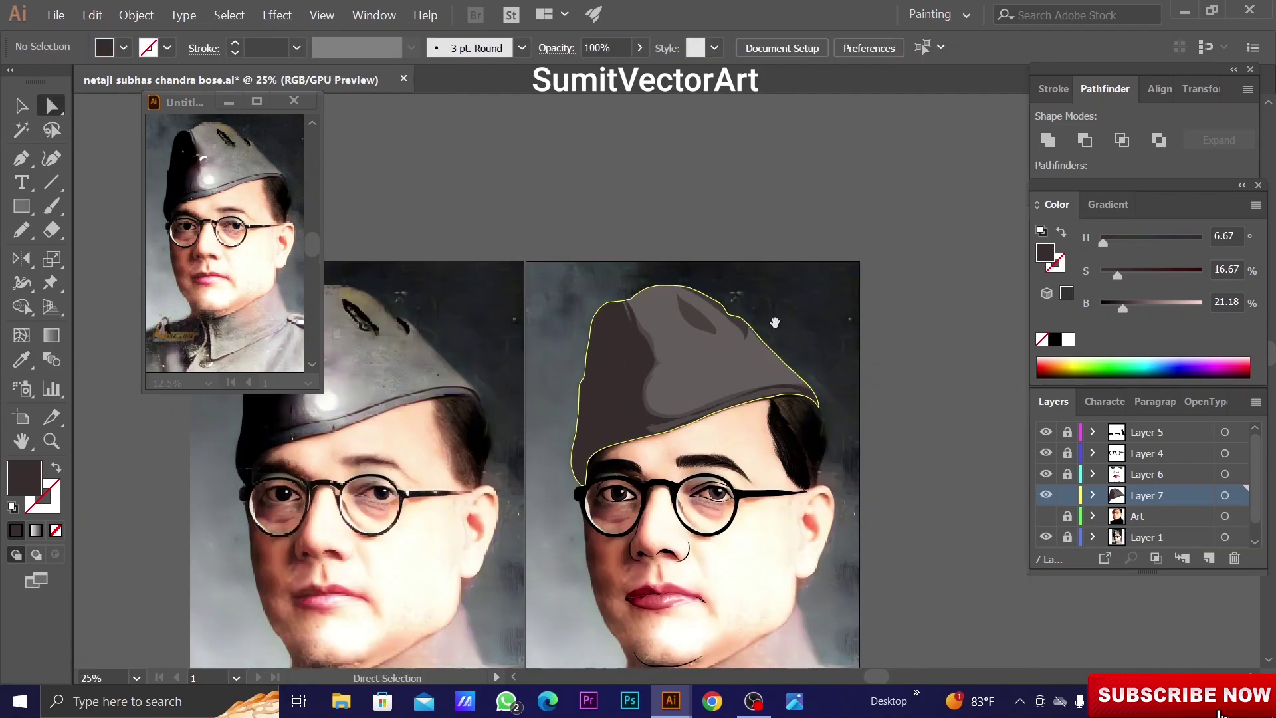
{"action": "key", "text": "ctrl+y"}
{"action": "key", "text": "ctrl+plus"}
{"action": "left_click_drag", "start_coordinate": [687, 370], "coordinate": [701, 378]}
{"action": "key", "text": "n"}
{"action": "left_click_drag", "start_coordinate": [578, 292], "coordinate": [616, 315]}
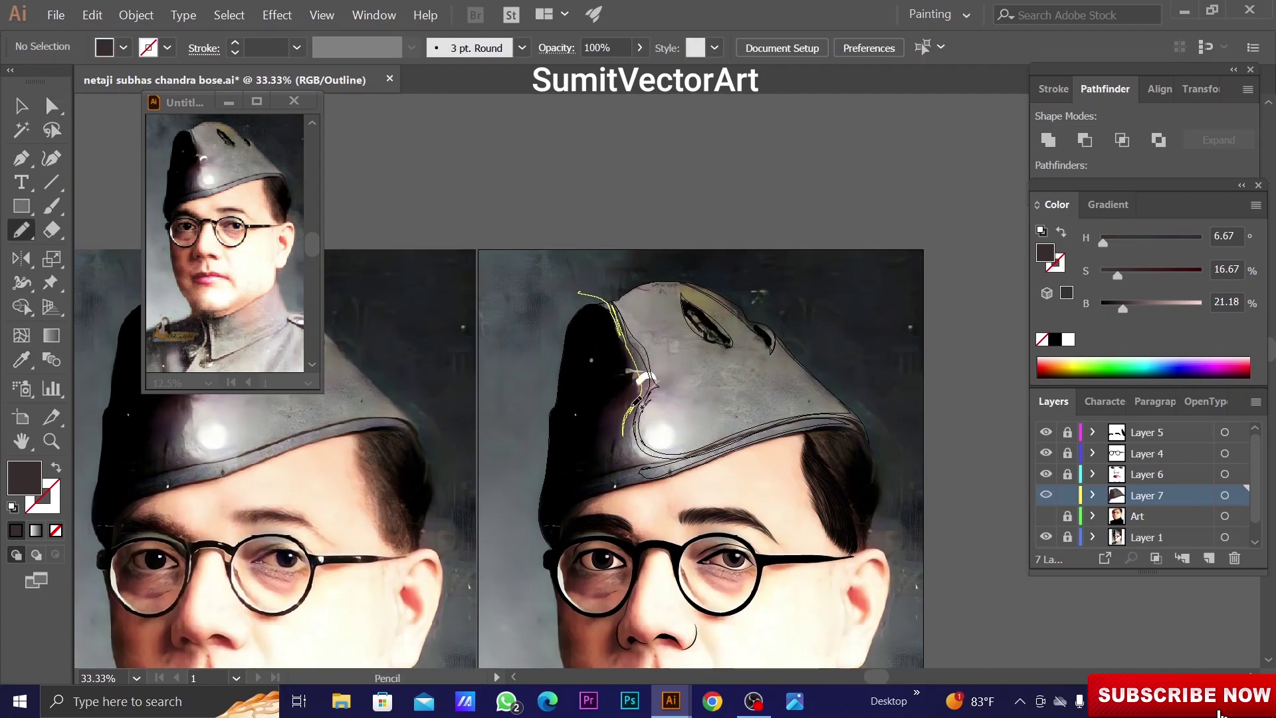
{"action": "left_click_drag", "start_coordinate": [623, 436], "coordinate": [628, 459]}
{"action": "key", "text": "ctrl+plus"}
Pen-draw a curved shadow shape along the cap's side and brim and fill it dark
{"action": "key", "text": "p"}
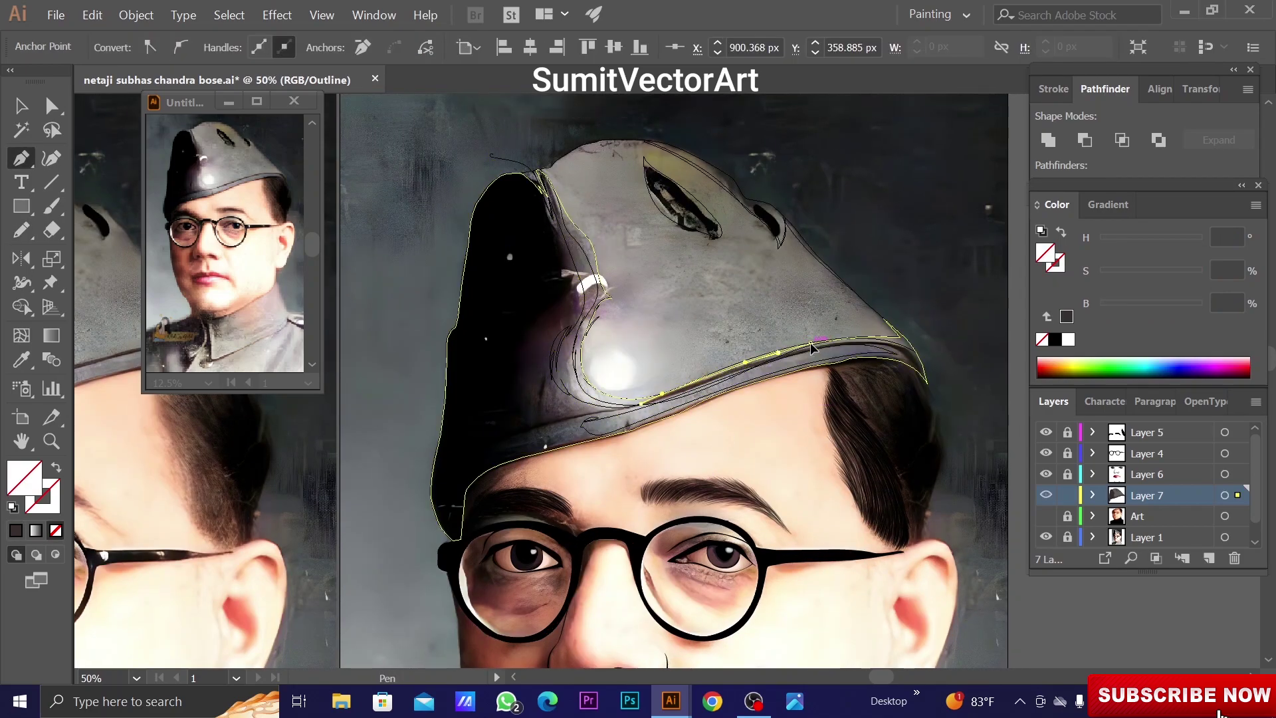
{"action": "left_click", "coordinate": [811, 347]}
{"action": "left_click_drag", "start_coordinate": [936, 380], "coordinate": [967, 453]}
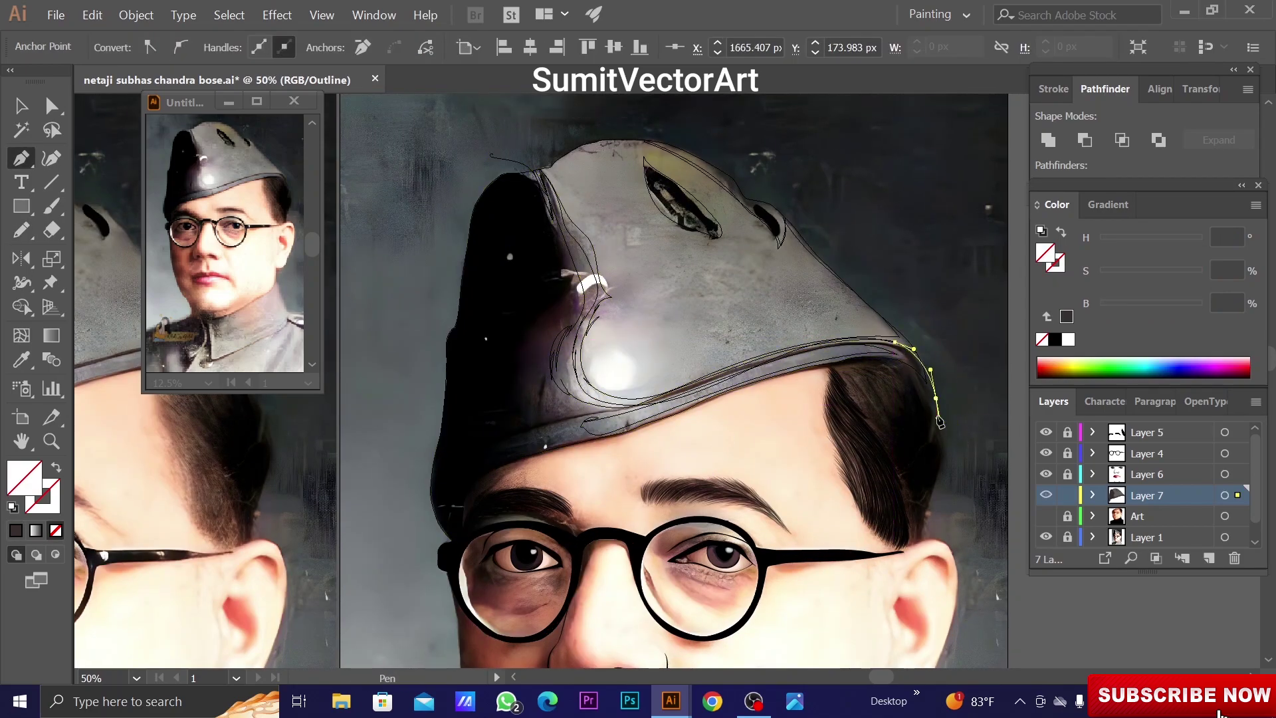
{"action": "key", "text": "ctrl+plus"}
{"action": "key", "text": "ctrl+plus"}
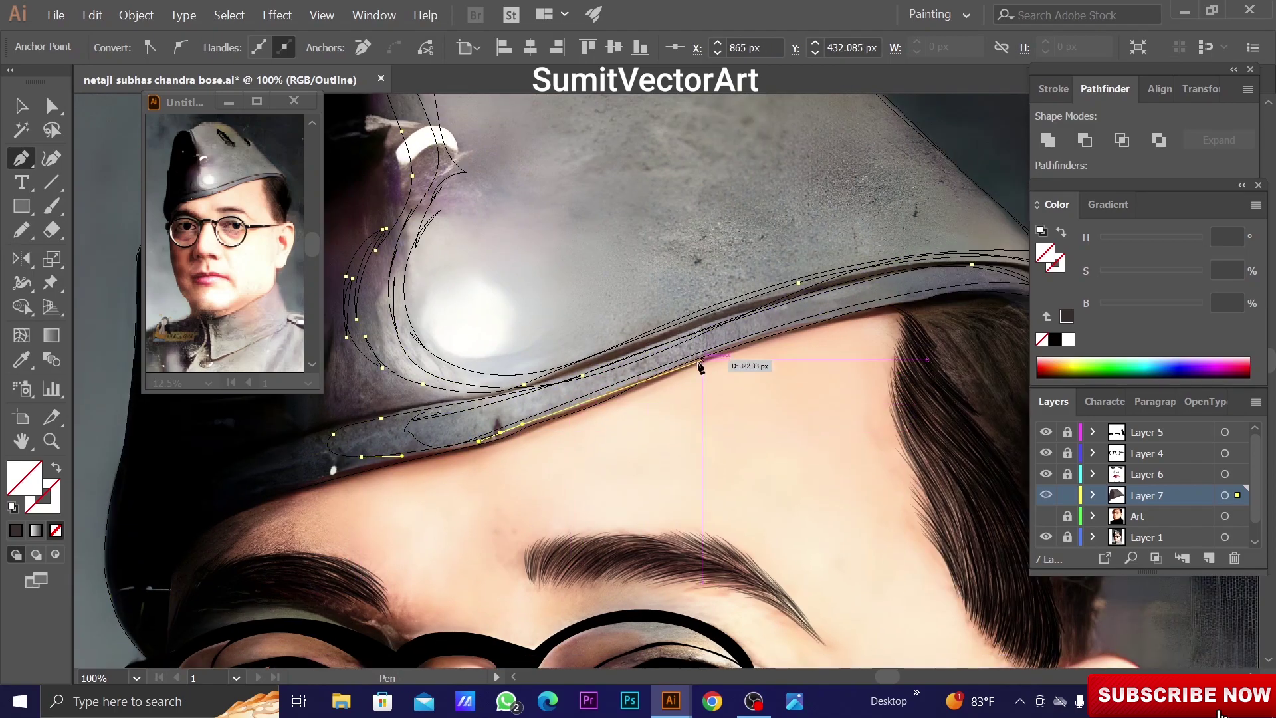
{"action": "left_click_drag", "start_coordinate": [772, 341], "coordinate": [832, 356]}
{"action": "key", "text": "ctrl+minus"}
{"action": "key", "text": "ctrl+minus"}
{"action": "key", "text": "ctrl+minus"}
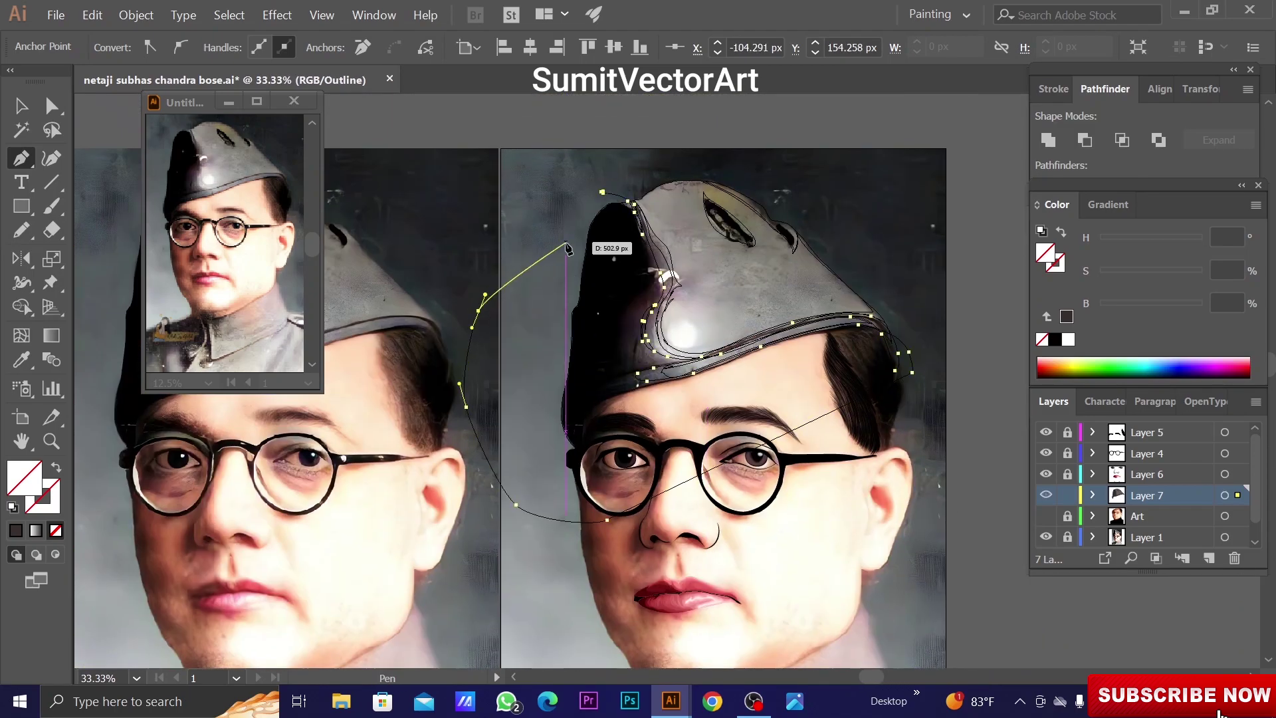
{"action": "key", "text": "ctrl+y"}
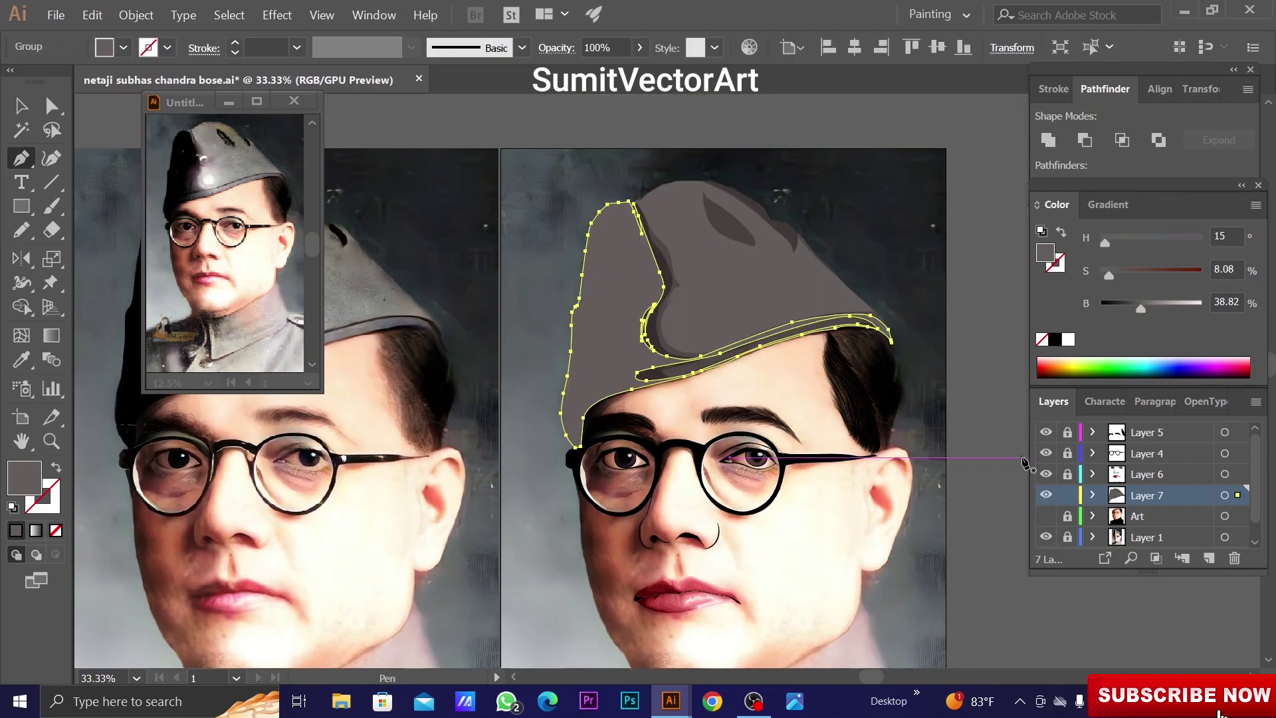
{"action": "key", "text": "i"}
{"action": "key", "text": "ctrl+shift+a"}
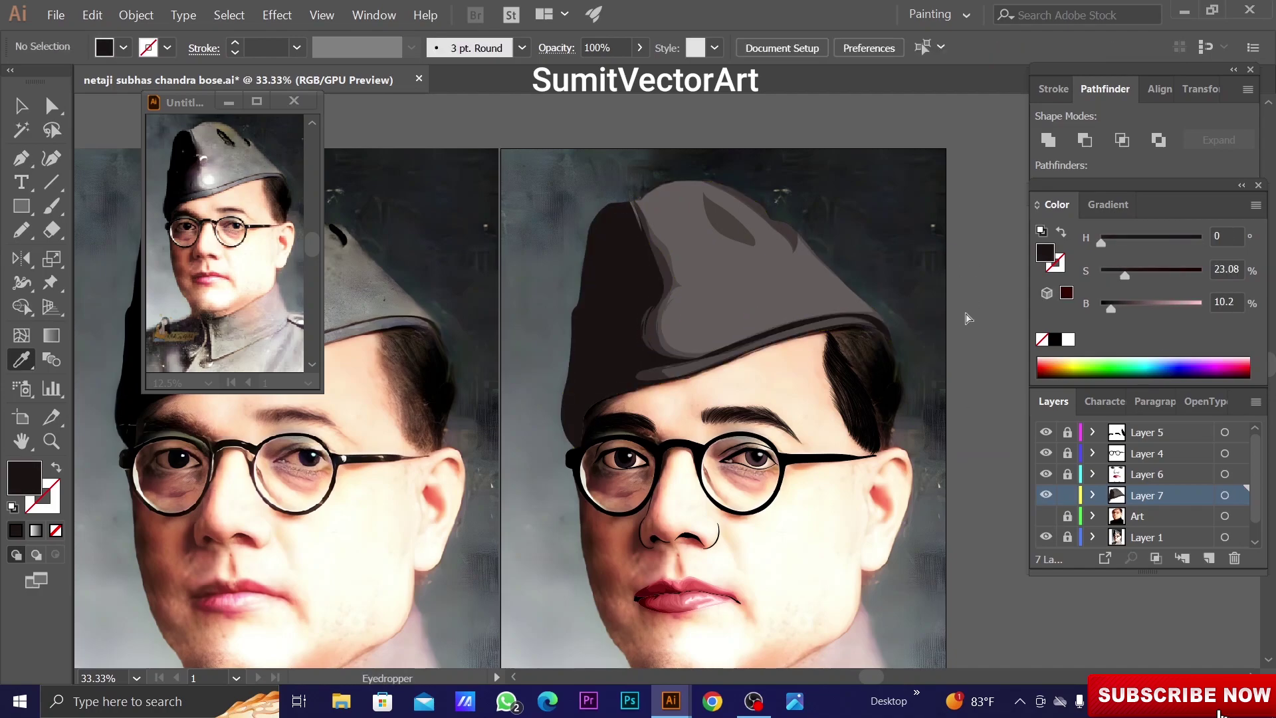
{"action": "left_click", "coordinate": [1047, 495], "text": "ctrl"}
Trace the cap's left side with the Pencil and fill it black
{"action": "key", "text": "n"}
{"action": "left_click_drag", "start_coordinate": [648, 287], "coordinate": [629, 359]}
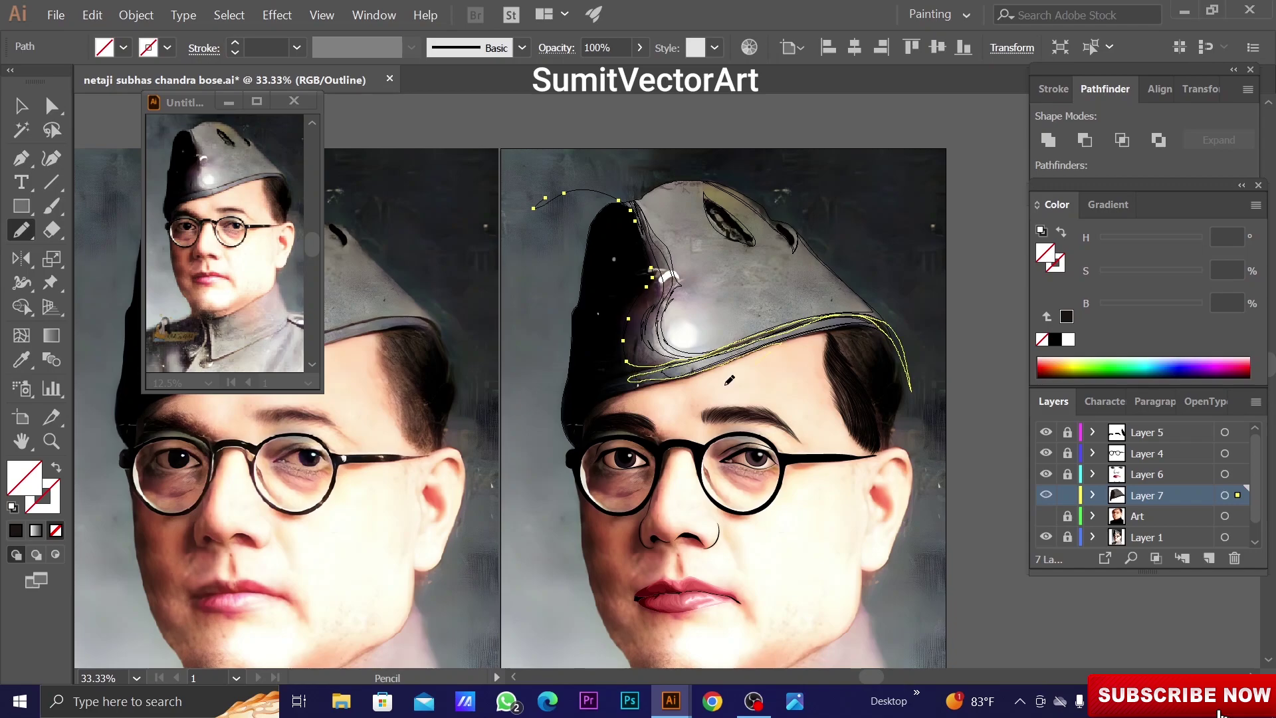
{"action": "key", "text": "ctrl+y"}
{"action": "key", "text": "ctrl+equal"}
{"action": "key", "text": "ctrl+equal"}
{"action": "key", "text": "i"}
{"action": "left_click_drag", "start_coordinate": [1131, 303], "coordinate": [1104, 304]}
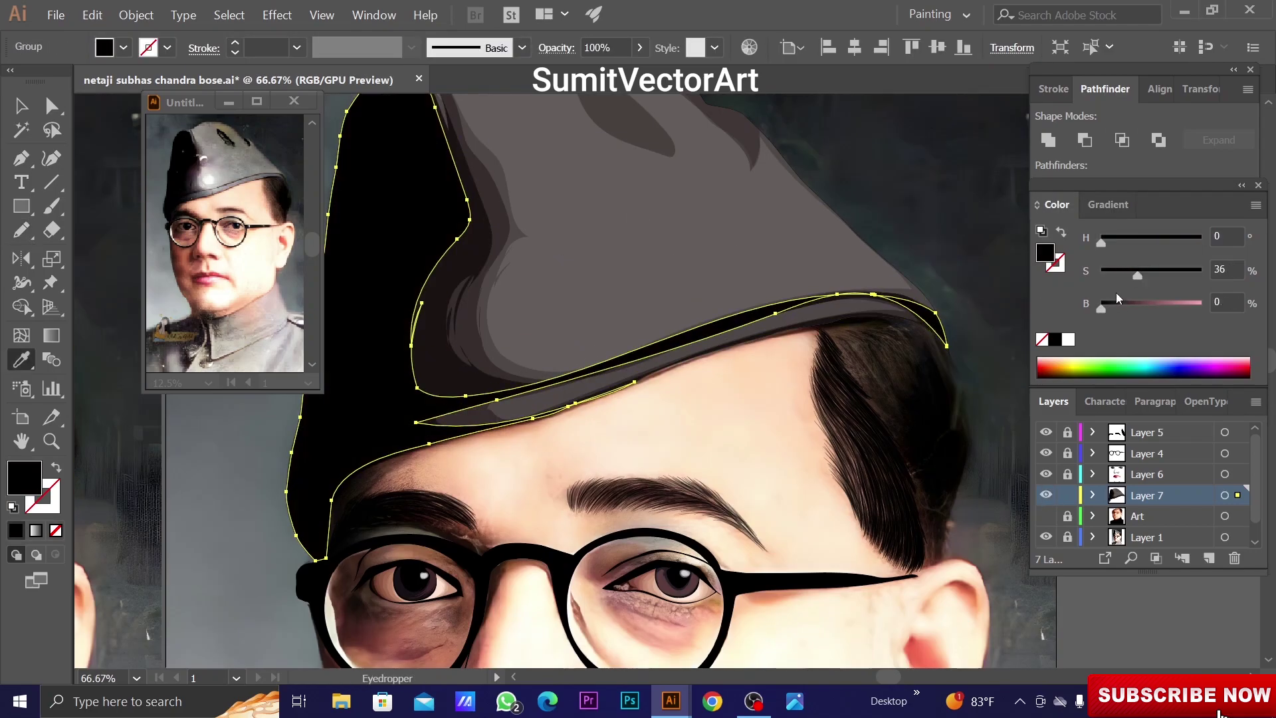
{"action": "key", "text": "ctrl+shift+a"}
{"action": "key", "text": "ctrl+minus"}
{"action": "key", "text": "ctrl+minus"}
{"action": "key", "text": "ctrl+minus"}
Trace the inner shape of the top fold and fill it dark brown
{"action": "key", "text": "ctrl+equal"}
{"action": "key", "text": "ctrl+equal"}
{"action": "key", "text": "ctrl+equal"}
{"action": "key", "text": "ctrl+equal"}
{"action": "key", "text": "ctrl+equal"}
{"action": "key", "text": "ctrl+y"}
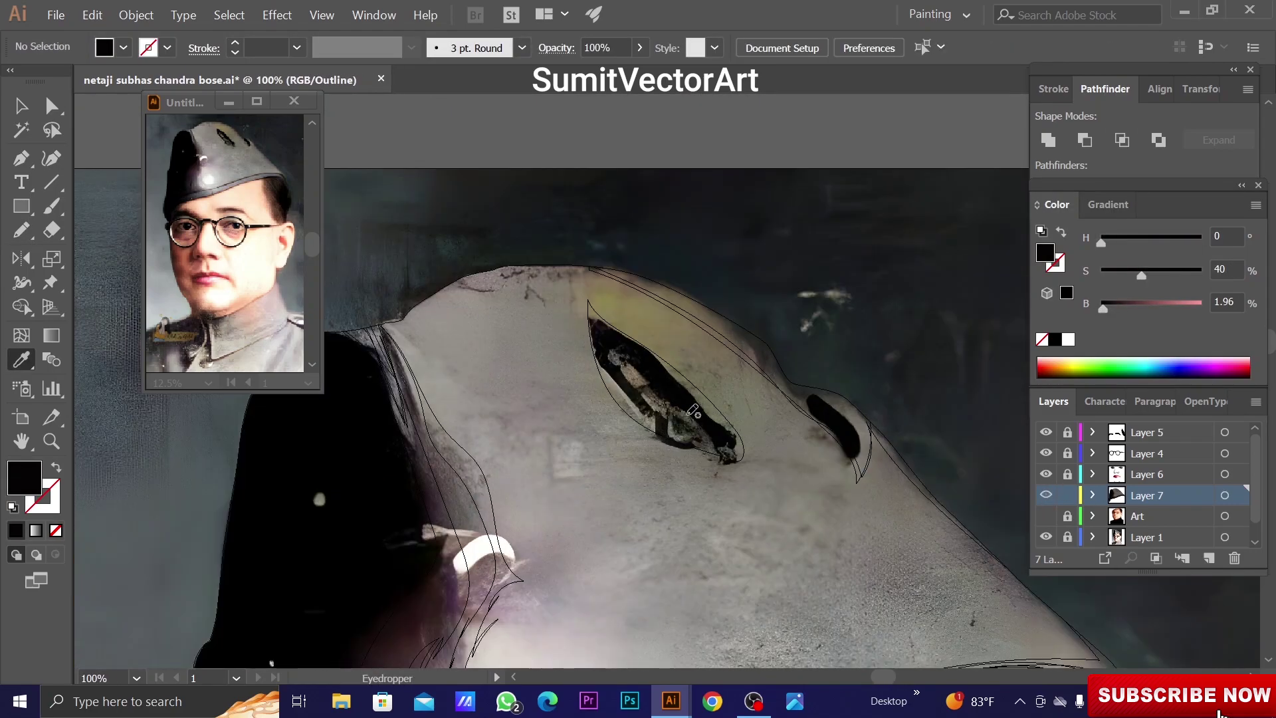
{"action": "key", "text": "ctrl+y"}
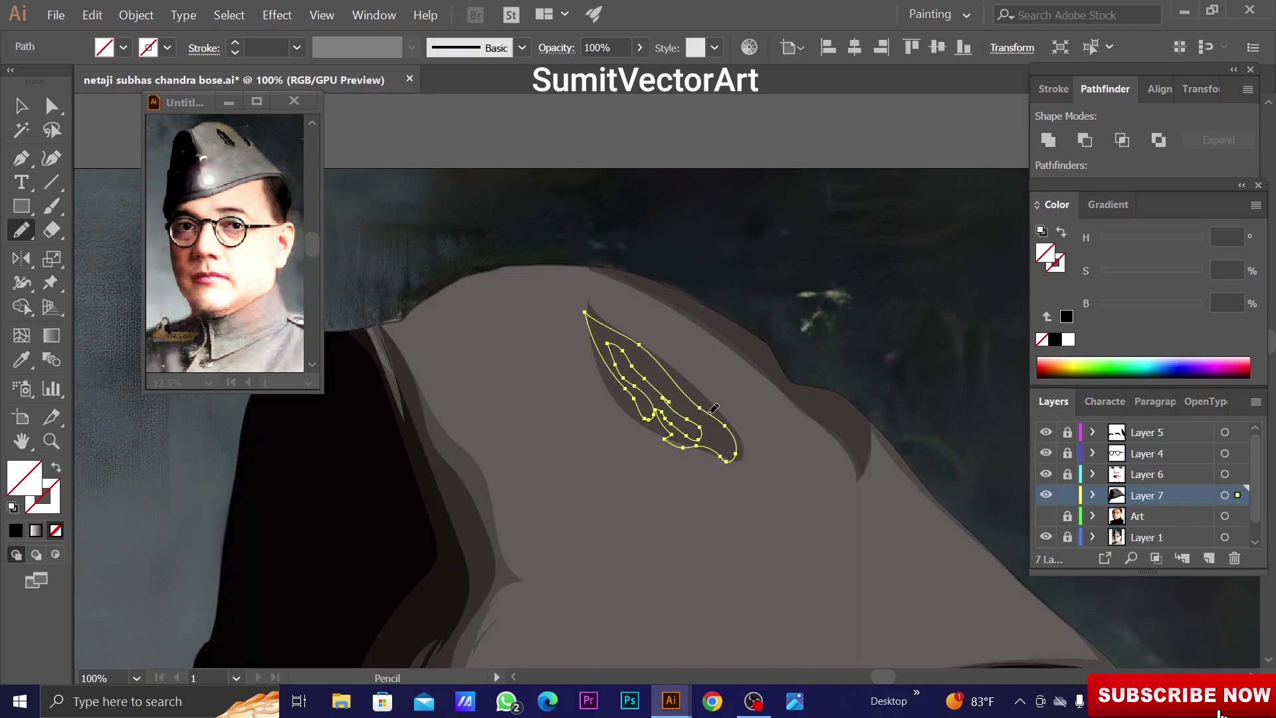
{"action": "key", "text": "i"}
{"action": "left_click", "coordinate": [721, 276]}
{"action": "key", "text": "ctrl+y"}
{"action": "key", "text": "n"}
{"action": "left_click_drag", "start_coordinate": [609, 345], "coordinate": [662, 384]}
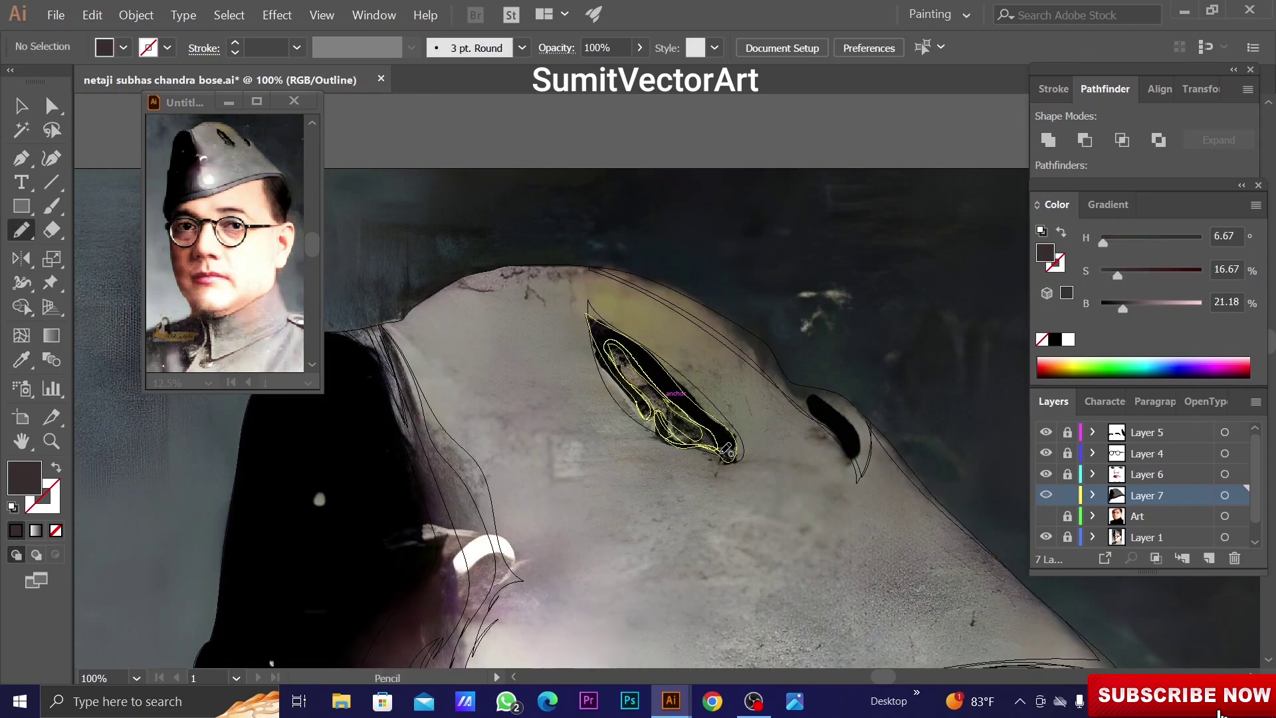
{"action": "key", "text": "ctrl+y"}
{"action": "key", "text": "i"}
{"action": "left_click", "coordinate": [843, 286]}
{"action": "key", "text": "ctrl+y"}
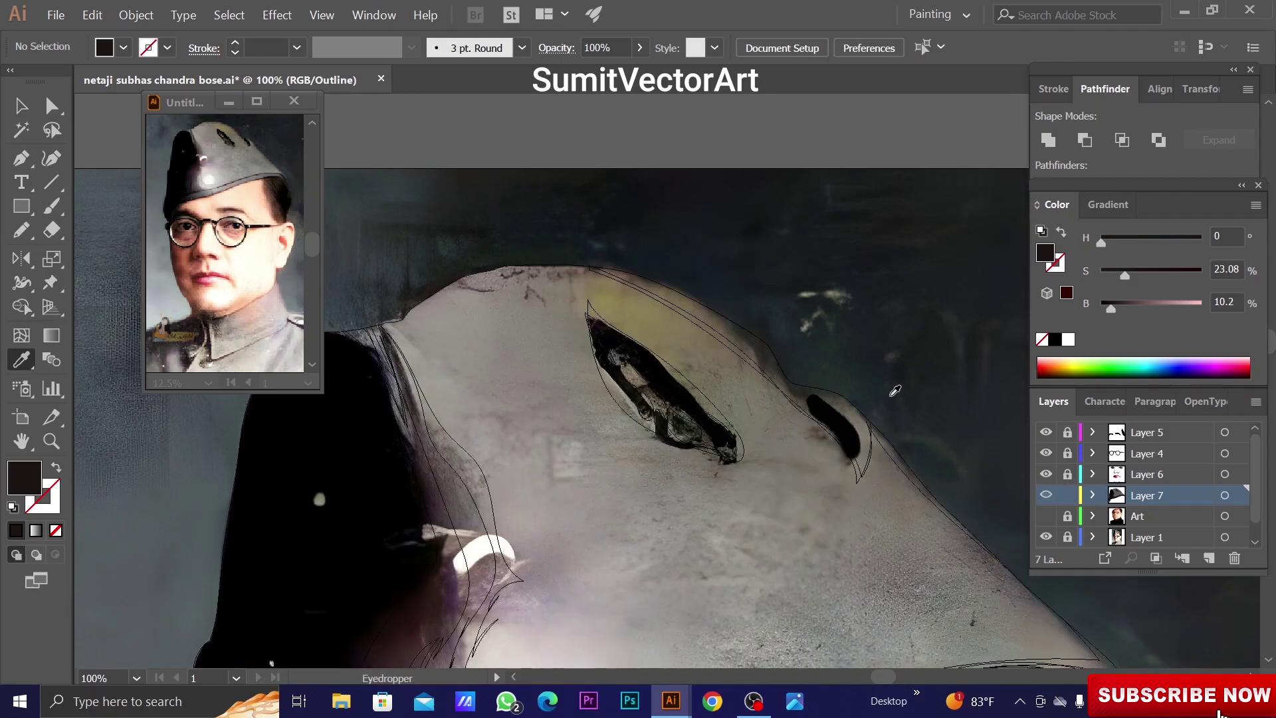
Trace the smaller fold on the cap and fill it with dark colour
{"action": "key", "text": "ctrl+y"}
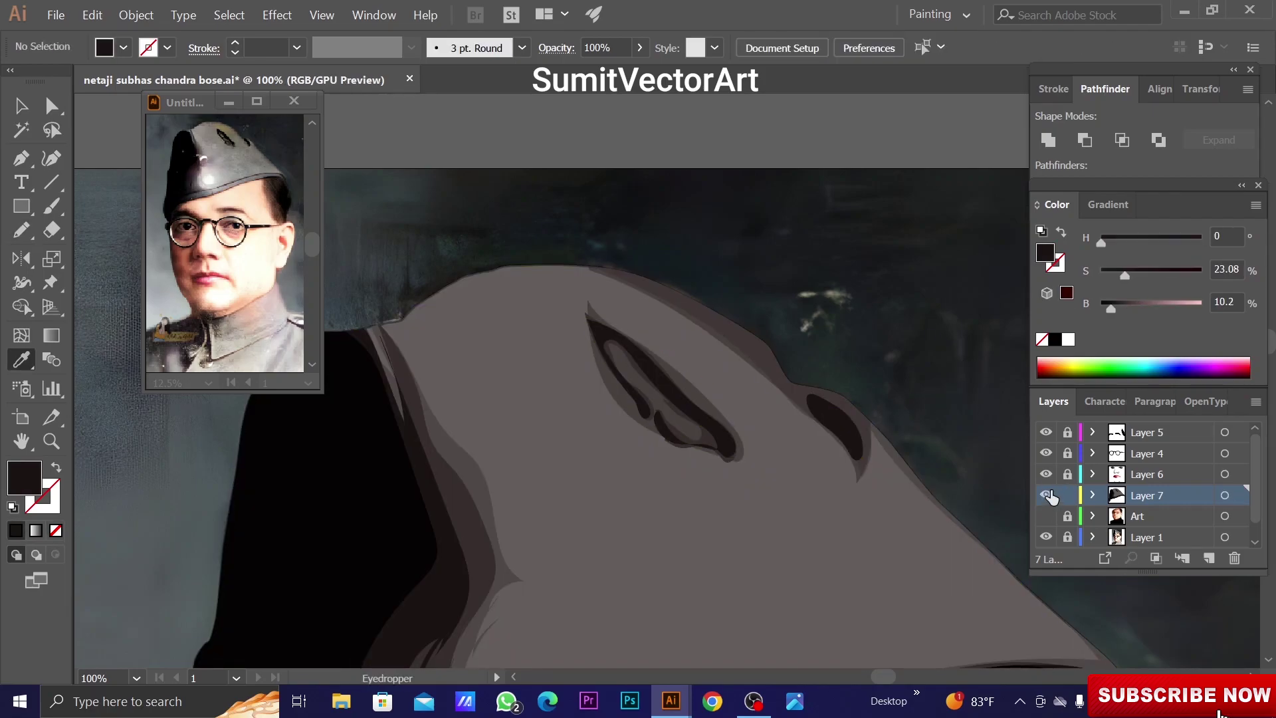
{"action": "key", "text": "ctrl+y"}
{"action": "mouse_move", "coordinate": [821, 398]}
{"action": "left_mouse_down"}
{"action": "mouse_move", "coordinate": [864, 435]}
{"action": "mouse_move", "coordinate": [813, 399]}
{"action": "left_mouse_up"}
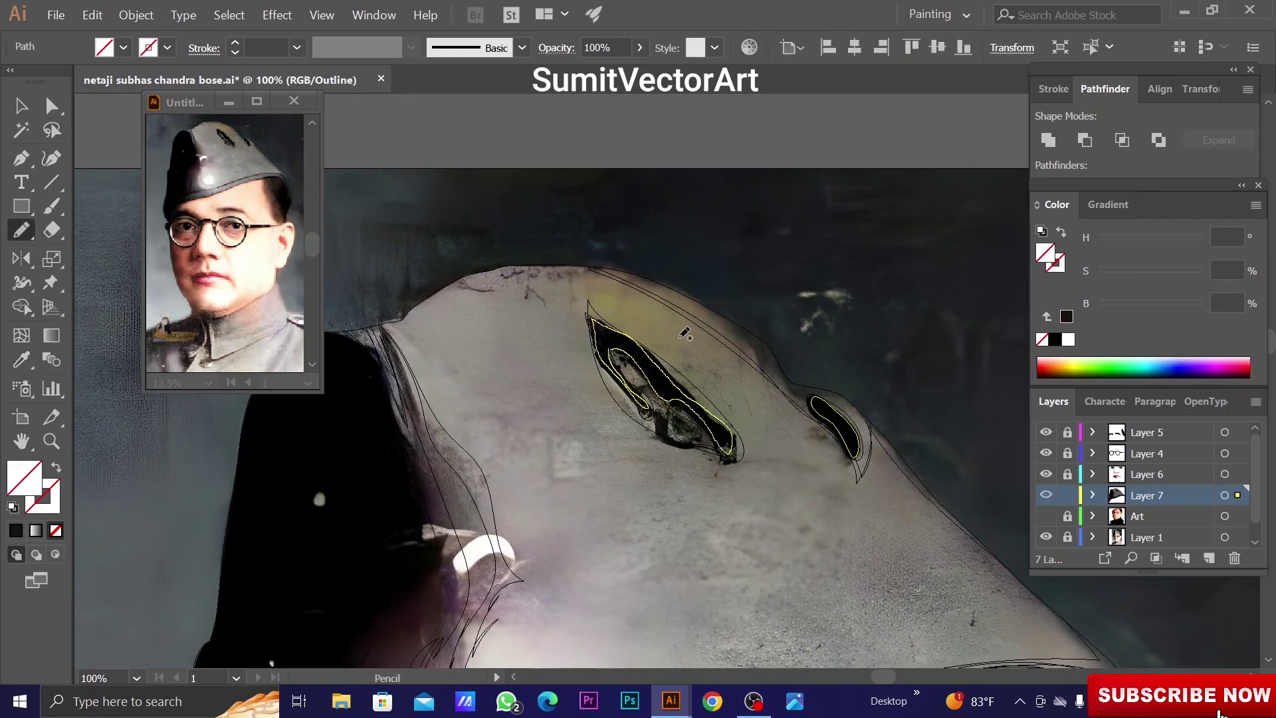
{"action": "key", "text": "ctrl+y"}
{"action": "key", "text": "i"}
{"action": "key", "text": "ctrl+shift+a"}
{"action": "key", "text": "ctrl+minus"}
{"action": "key", "text": "ctrl+minus"}
{"action": "key", "text": "ctrl+minus"}
{"action": "key", "text": "ctrl+minus"}
{"action": "key", "text": "ctrl+minus"}
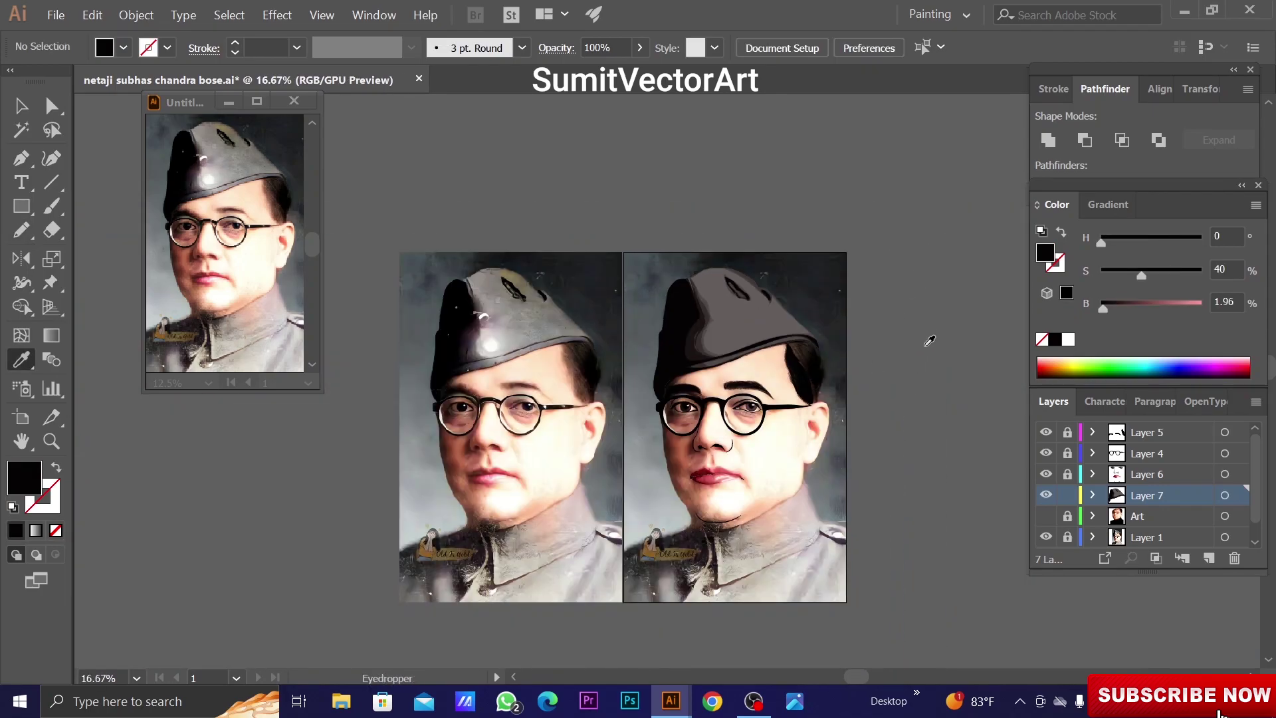
Draw two oval buttons on the cap, dark grey with 6 pt black outlines
{"action": "left_click", "coordinate": [450, 333]}
{"action": "key", "text": "ctrl+y"}
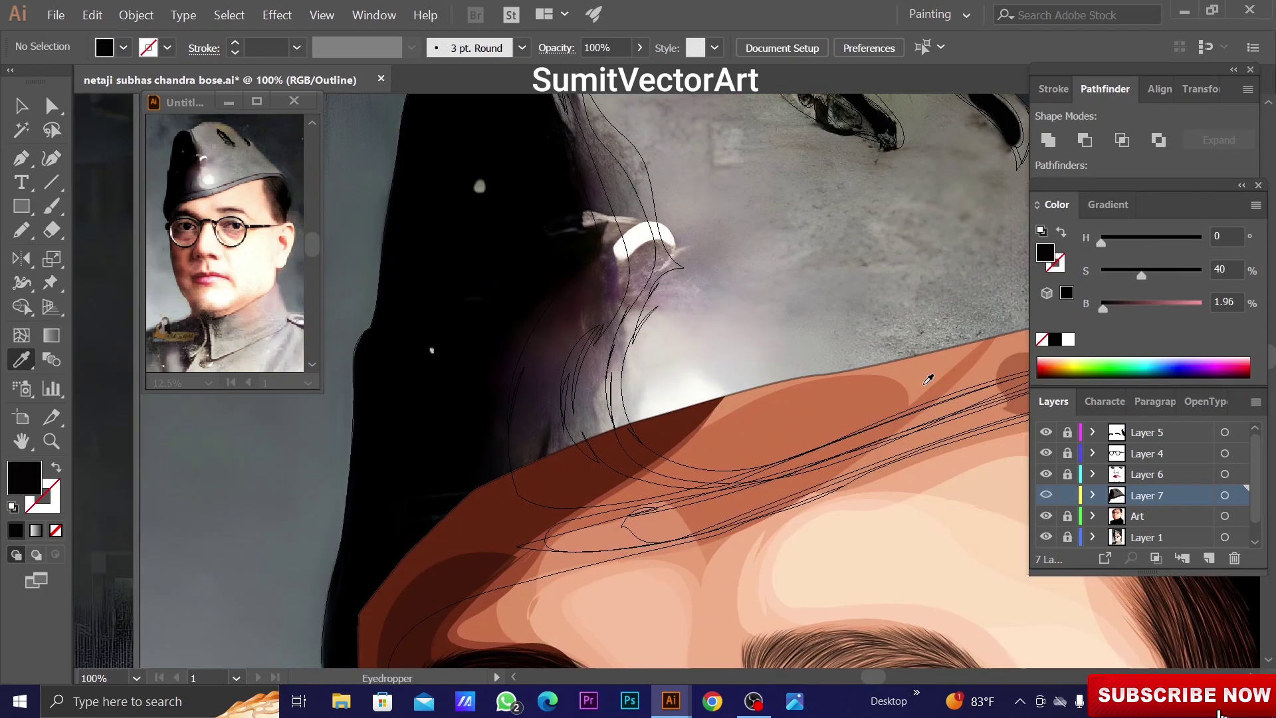
{"action": "key", "text": "n"}
{"action": "left_click_drag", "start_coordinate": [672, 449], "coordinate": [703, 363]}
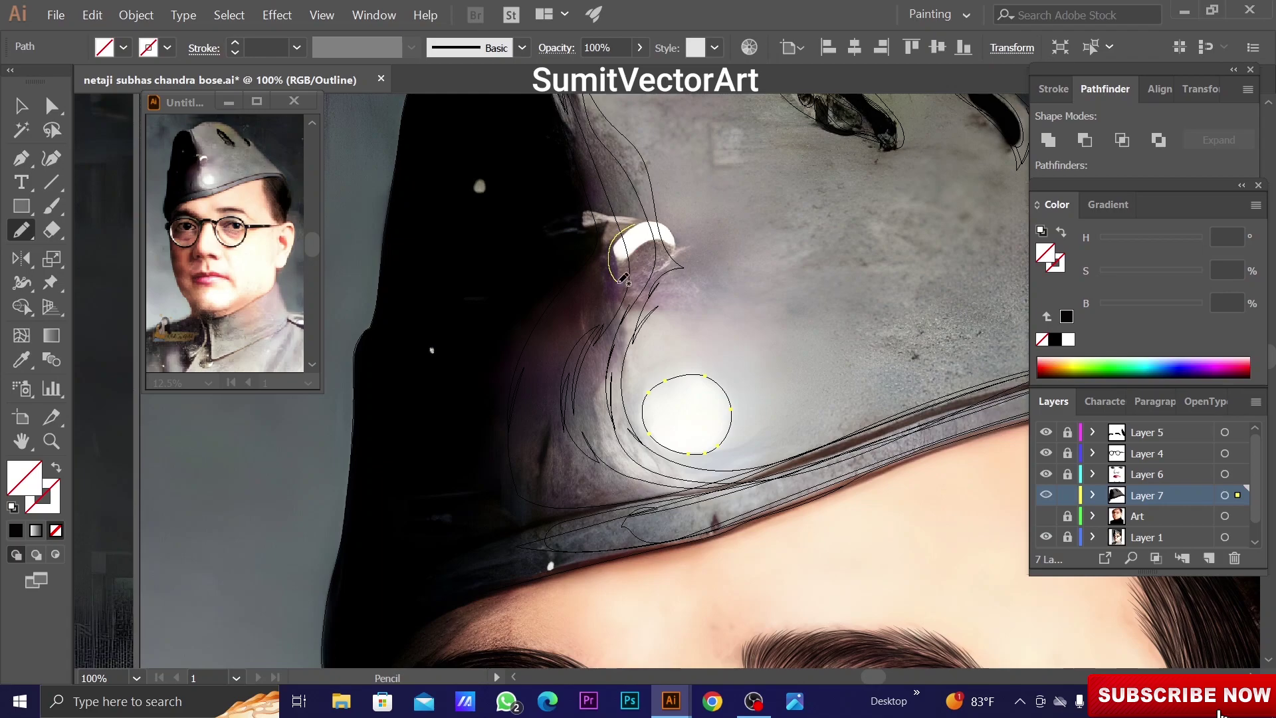
{"action": "key", "text": "ctrl+a"}
{"action": "key", "text": "ctrl+y"}
{"action": "left_click_drag", "start_coordinate": [1136, 306], "coordinate": [1128, 306]}
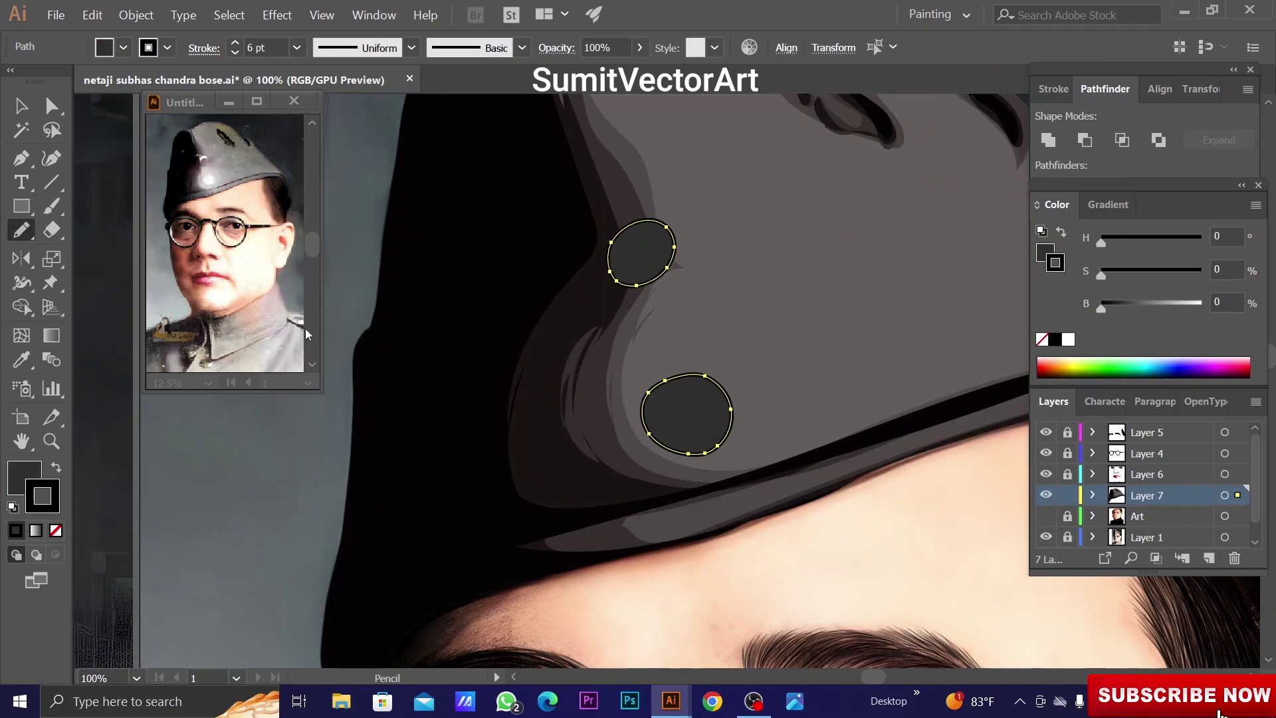
{"action": "key", "text": "ctrl+minus"}
{"action": "key", "text": "ctrl+minus"}
{"action": "key", "text": "ctrl+plus"}
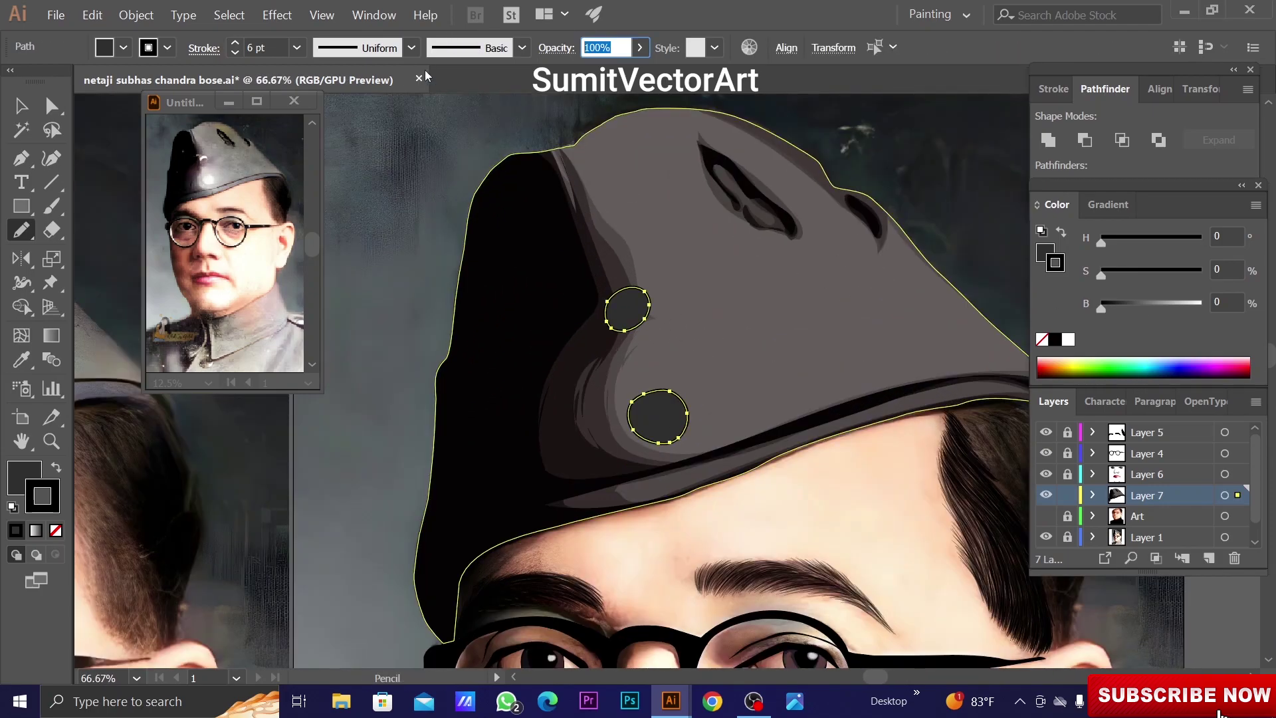
{"action": "key", "text": "ctrl+shift+a"}
{"action": "key", "text": "ctrl+minus"}
{"action": "key", "text": "ctrl+minus"}
{"action": "key", "text": "ctrl+minus"}
{"action": "key", "text": "ctrl+minus"}
{"action": "key", "text": "ctrl+plus"}
{"action": "key", "text": "ctrl+plus"}
{"action": "key", "text": "ctrl+plus"}
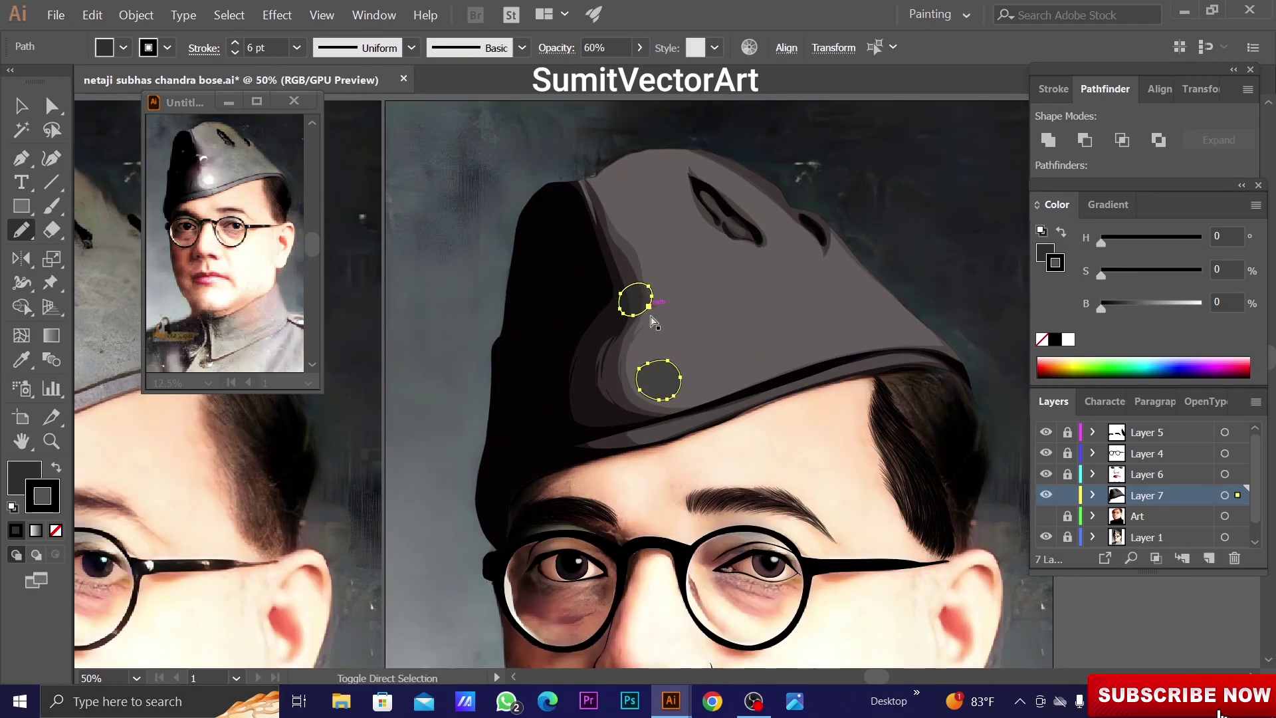
Try a light grey fill on both buttons, then revert them to dark grey
{"action": "left_click", "coordinate": [658, 379], "text": "ctrl"}
{"action": "left_click", "coordinate": [582, 450], "text": "ctrl+shift"}
{"action": "key", "text": "i"}
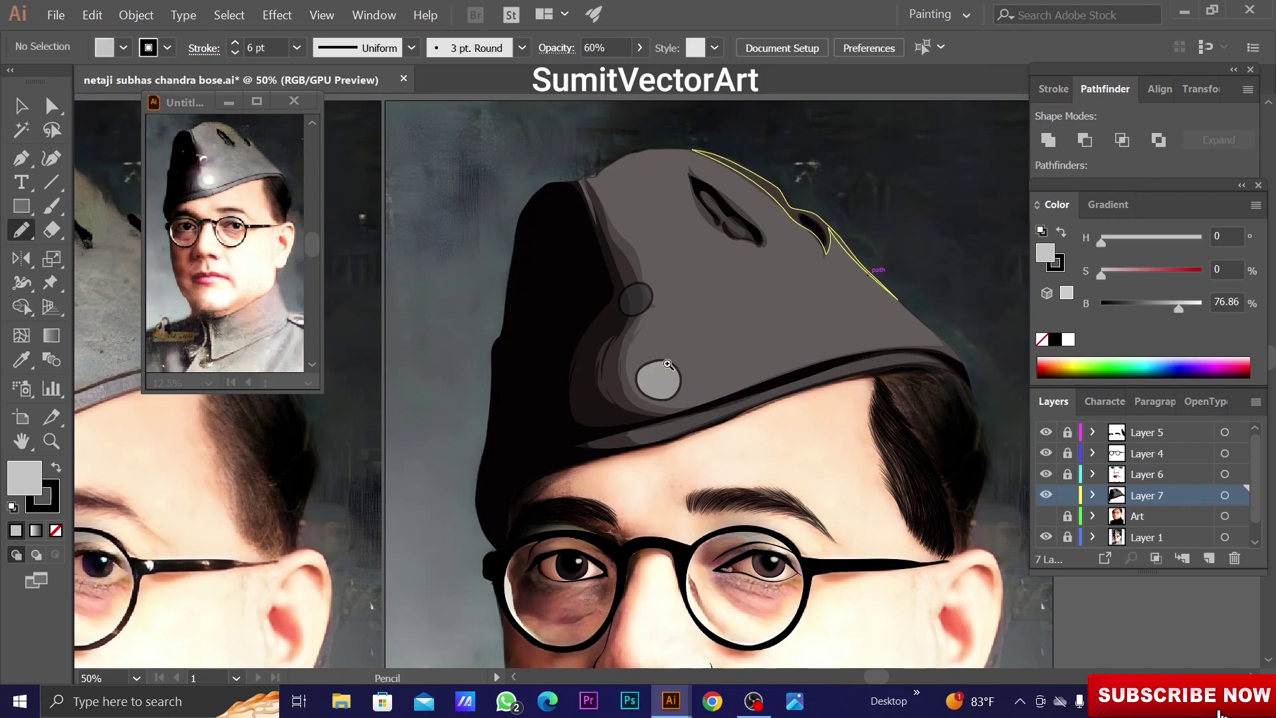
{"action": "key", "text": "ctrl+plus"}
{"action": "left_click", "coordinate": [663, 422]}
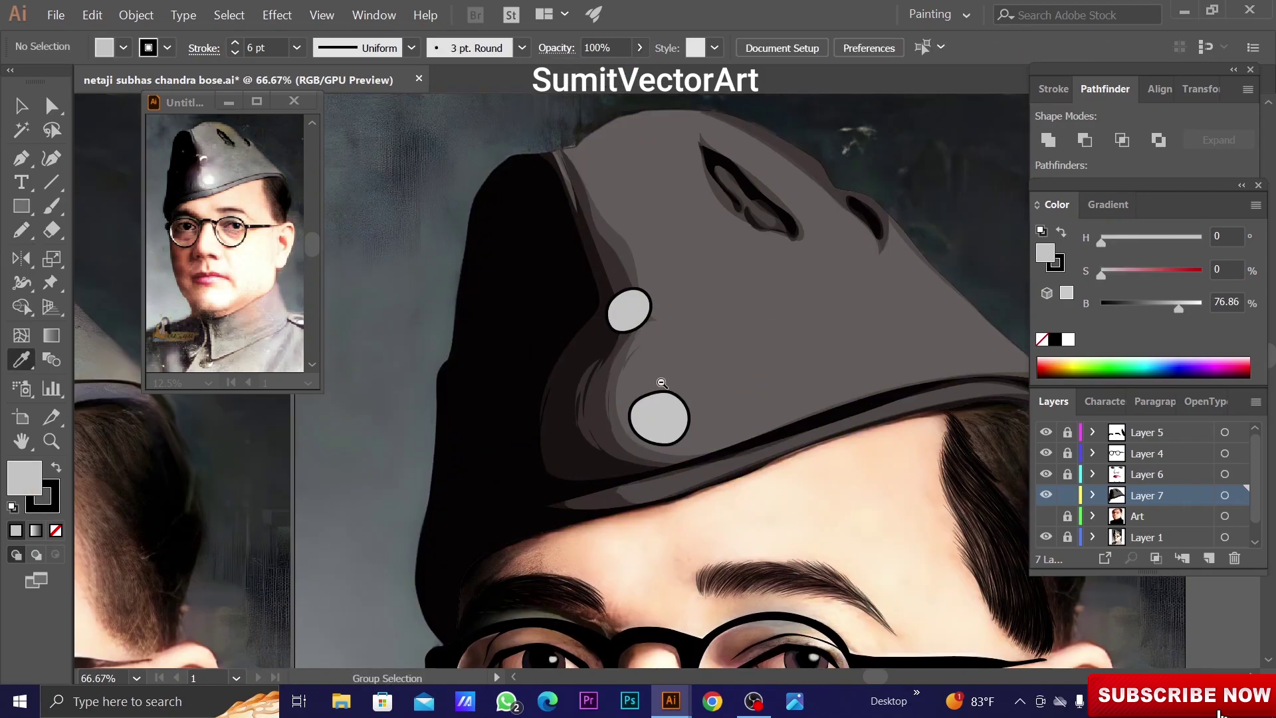
{"action": "key", "text": "ctrl+minus"}
{"action": "left_click", "coordinate": [742, 345]}
{"action": "key", "text": "ctrl+shift+a"}
Thin the outlines of both cap buttons to 3 pt
{"action": "key", "text": "ctrl+minus"}
{"action": "key", "text": "ctrl+minus"}
{"action": "key", "text": "ctrl+minus"}
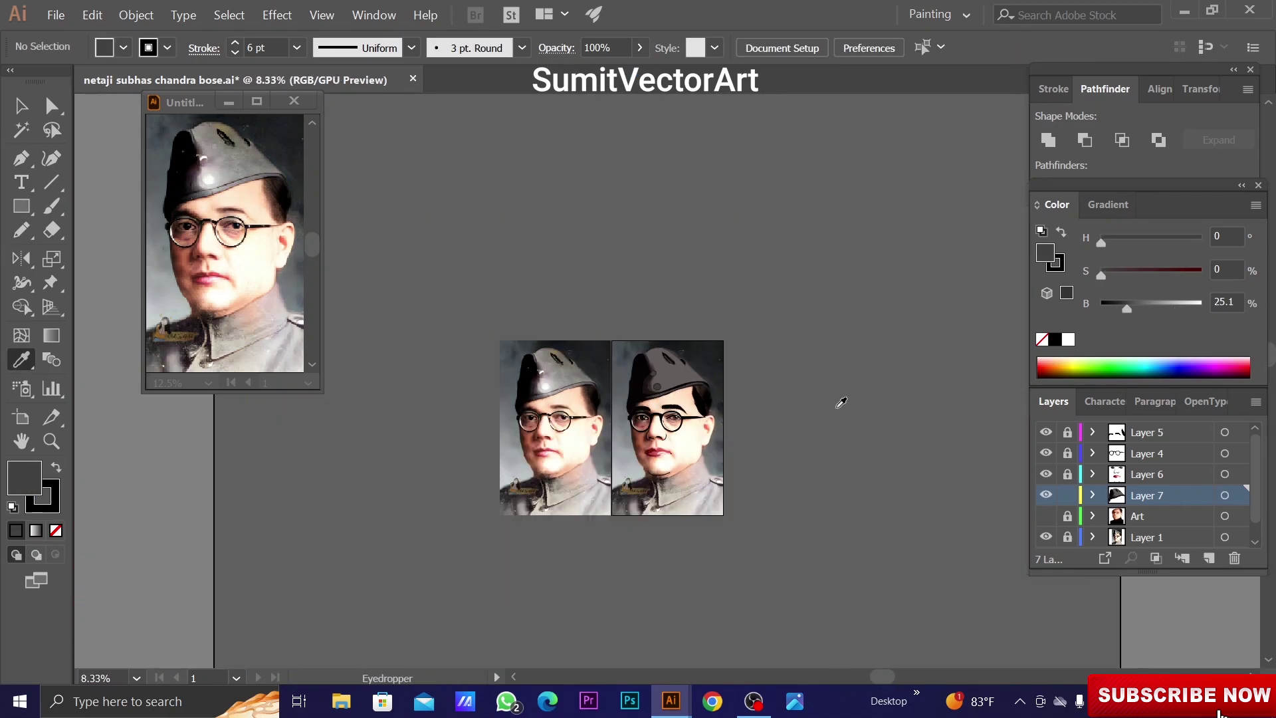
{"action": "key", "text": "ctrl+plus"}
{"action": "key", "text": "ctrl+plus"}
{"action": "key", "text": "ctrl+plus"}
{"action": "key", "text": "ctrl+plus"}
{"action": "left_click", "coordinate": [682, 412], "text": "ctrl"}
{"action": "left_click", "coordinate": [694, 505], "text": "ctrl+shift"}
{"action": "left_click", "coordinate": [297, 47]}
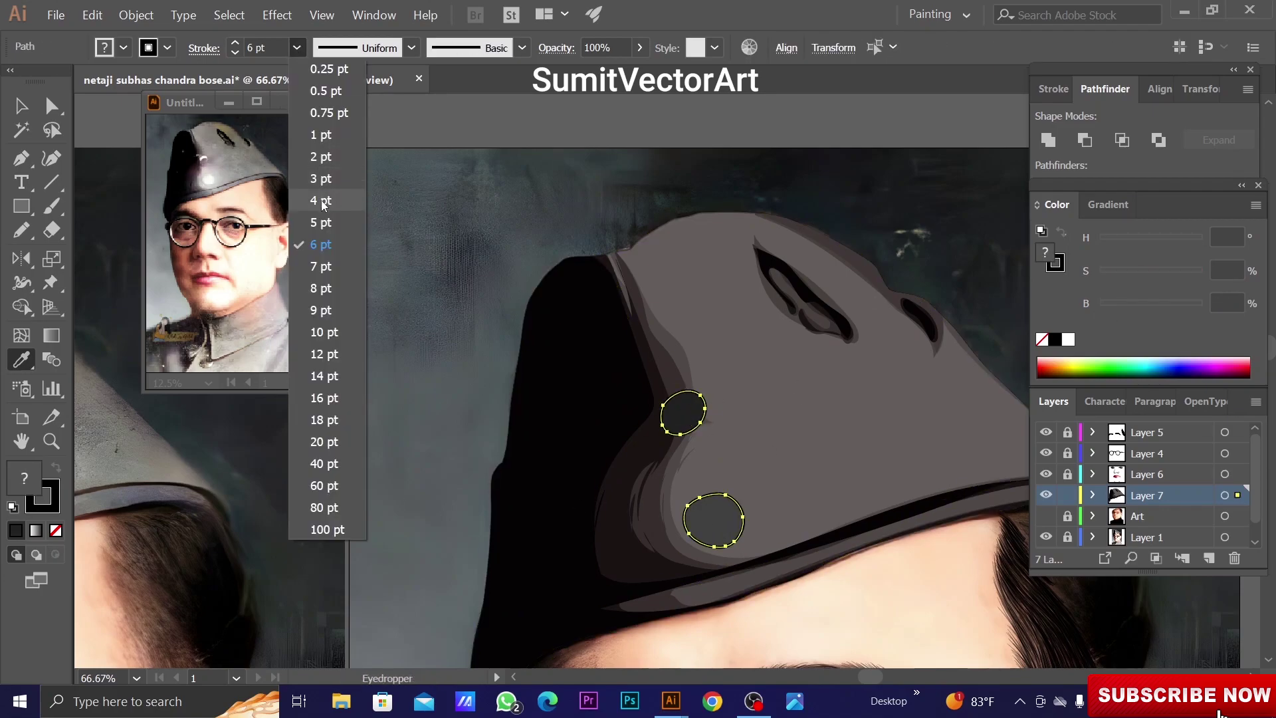
{"action": "left_click", "coordinate": [325, 149]}
{"action": "key", "text": "ctrl+shift+a"}
{"action": "key", "text": "ctrl+minus"}
{"action": "key", "text": "ctrl+minus"}
{"action": "key", "text": "ctrl+minus"}
Draw a white, stroke-free highlight inside the lower button at 50% opacity
{"action": "scroll", "coordinate": [654, 340], "scroll_direction": "up", "scroll_amount": 6}
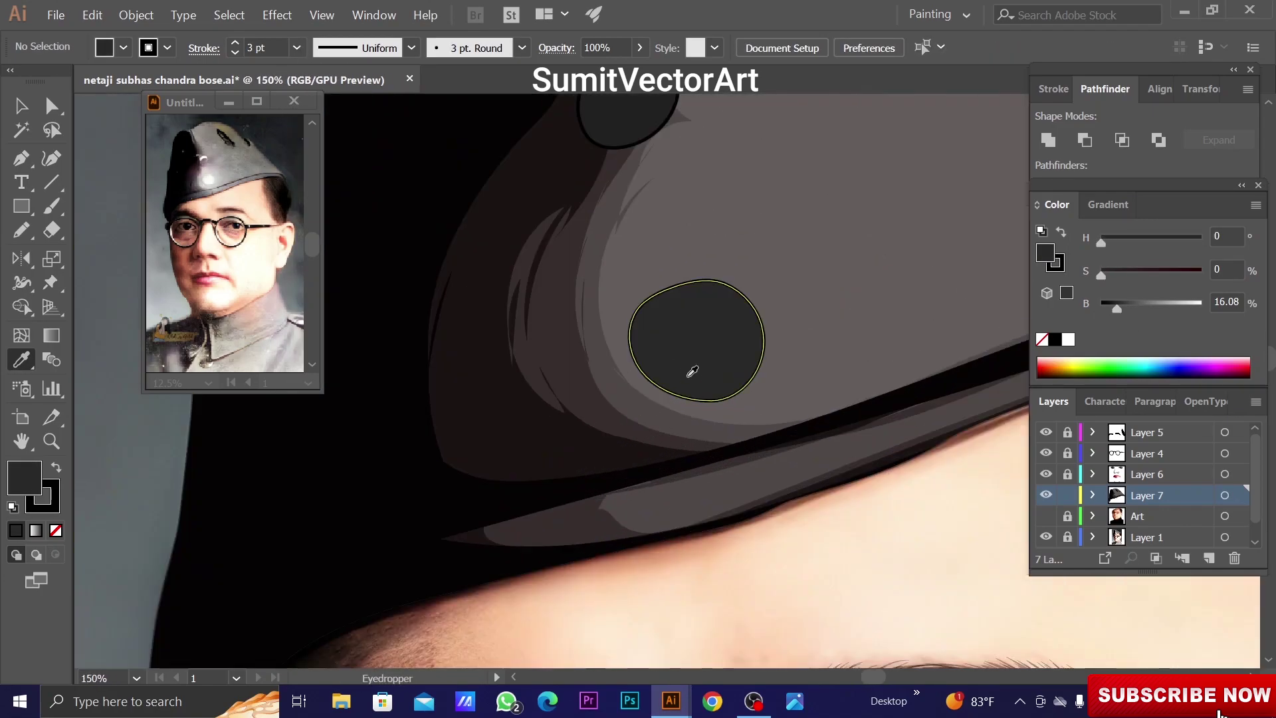
{"action": "left_click_drag", "start_coordinate": [671, 289], "coordinate": [673, 291]}
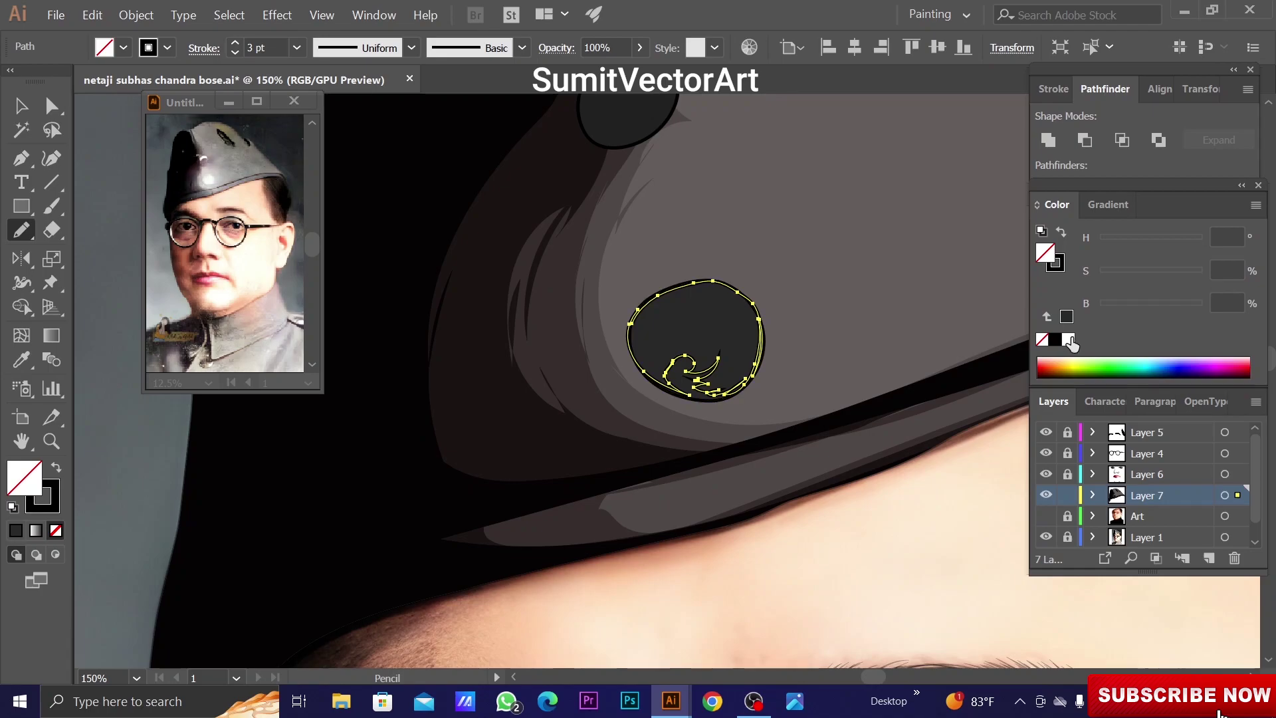
{"action": "key", "text": "d"}
{"action": "key", "text": "shift+x"}
{"action": "key", "text": "5"}
{"action": "key", "text": "ctrl+minus"}
{"action": "key", "text": "ctrl+minus"}
{"action": "key", "text": "ctrl+minus"}
{"action": "key", "text": "ctrl+minus"}
{"action": "key", "text": "ctrl+minus"}
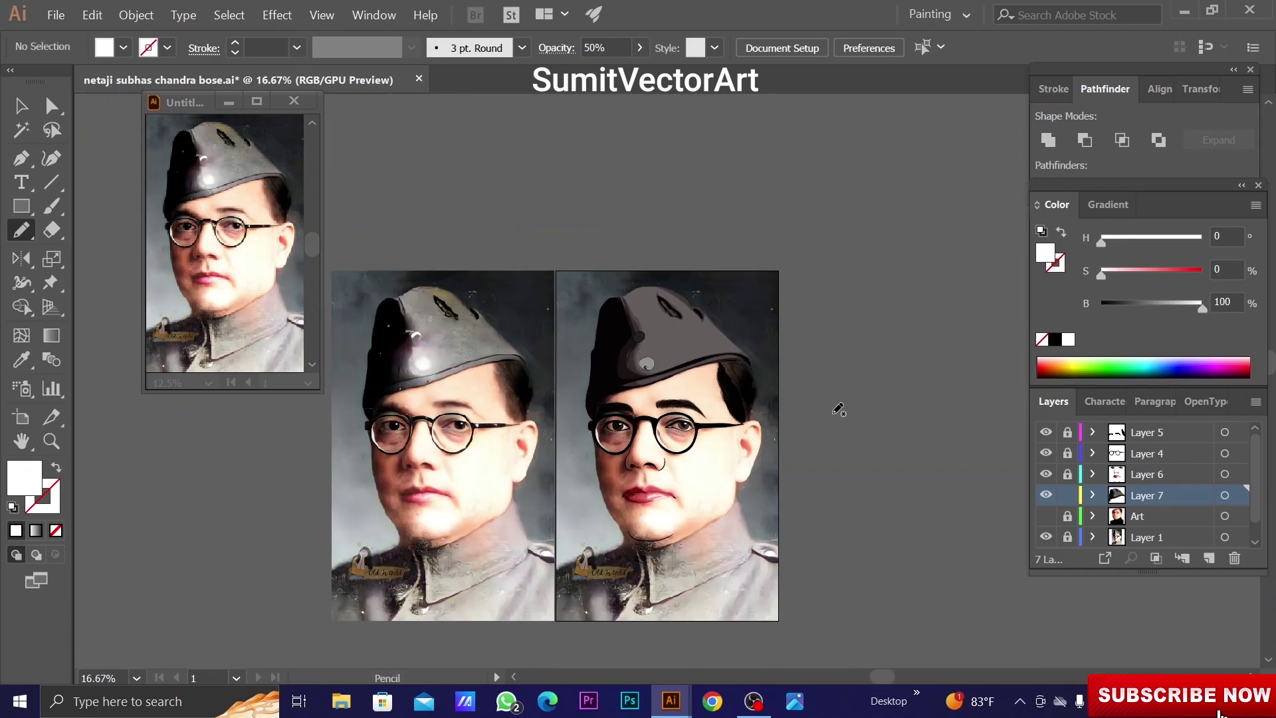
Hide the reference photo and lower the button highlight's opacity to 35%
{"action": "left_click", "coordinate": [1047, 537]}
{"action": "key", "text": "ctrl+plus"}
{"action": "scroll", "coordinate": [677, 337], "scroll_direction": "up", "scroll_amount": 5}
{"action": "left_click", "coordinate": [679, 341], "text": "ctrl"}
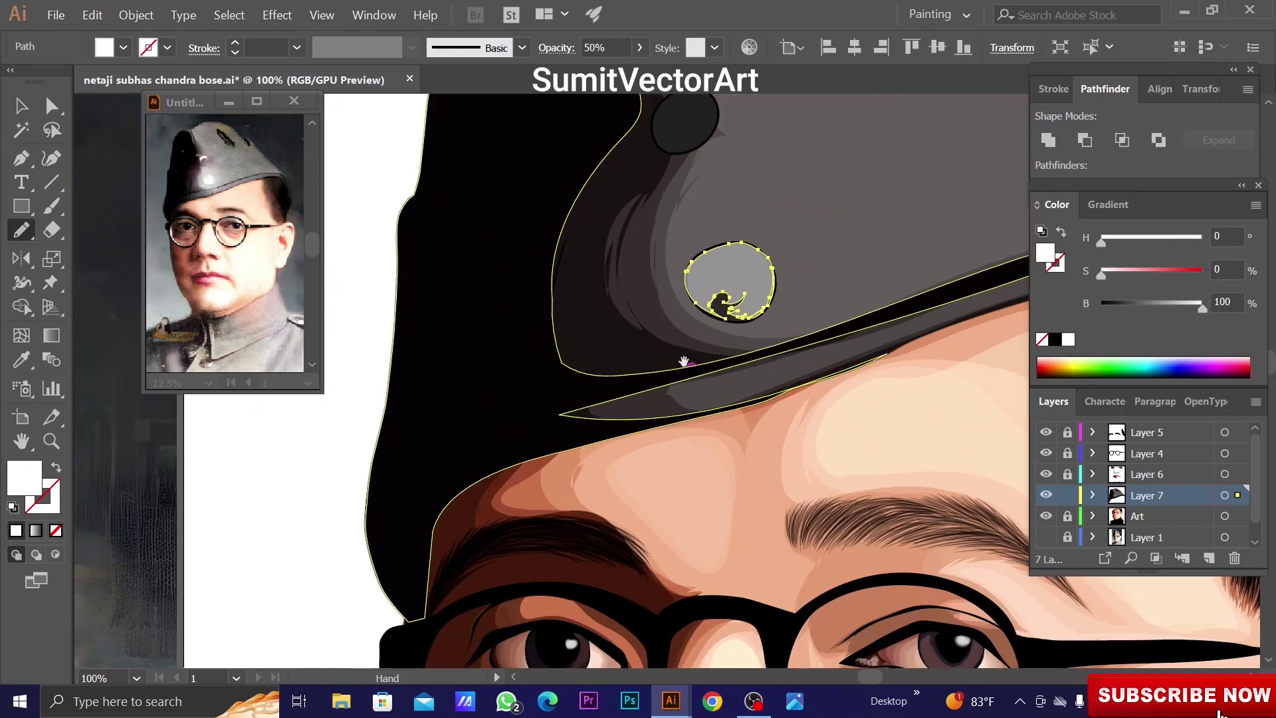
{"action": "key", "text": "3"}
{"action": "key", "text": "5"}
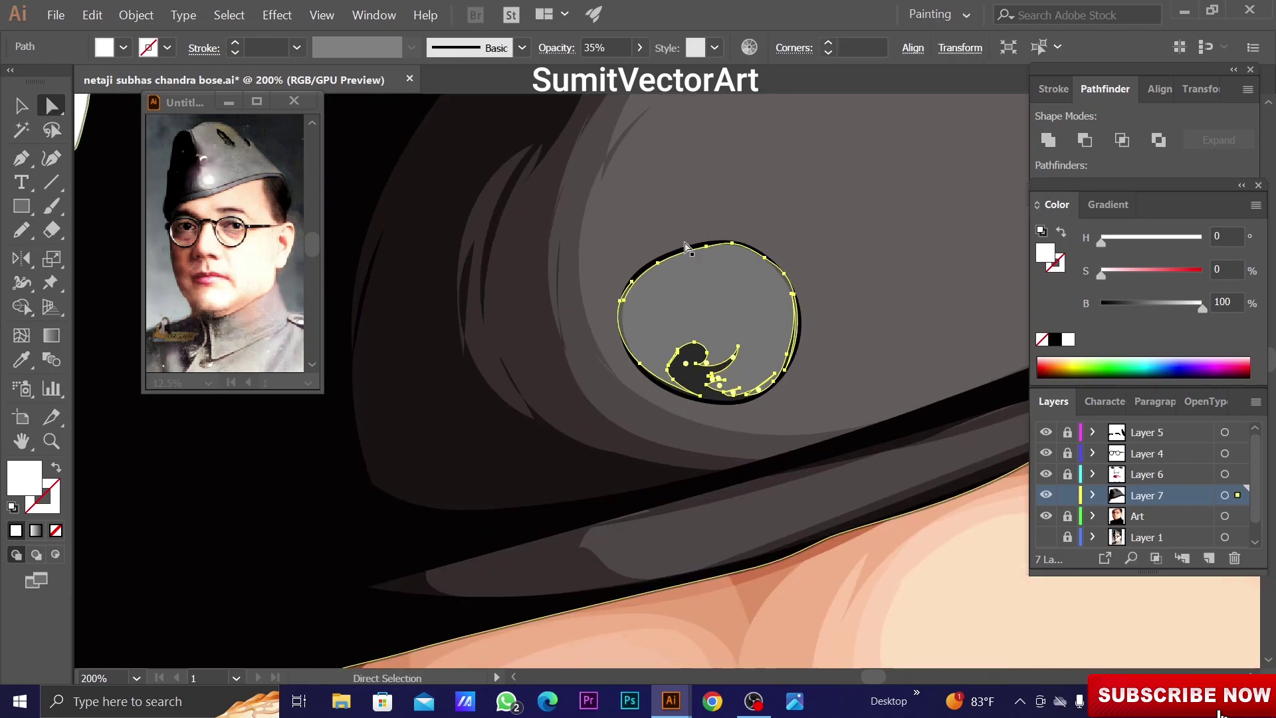
{"action": "key", "text": "ctrl+plus"}
{"action": "left_click", "coordinate": [284, 521]}
Trace a highlight shape over the cap top and fill it with sampled mid-grey
{"action": "key", "text": "a"}
{"action": "key", "text": "ctrl+shift+a"}
{"action": "key", "text": "ctrl+0"}
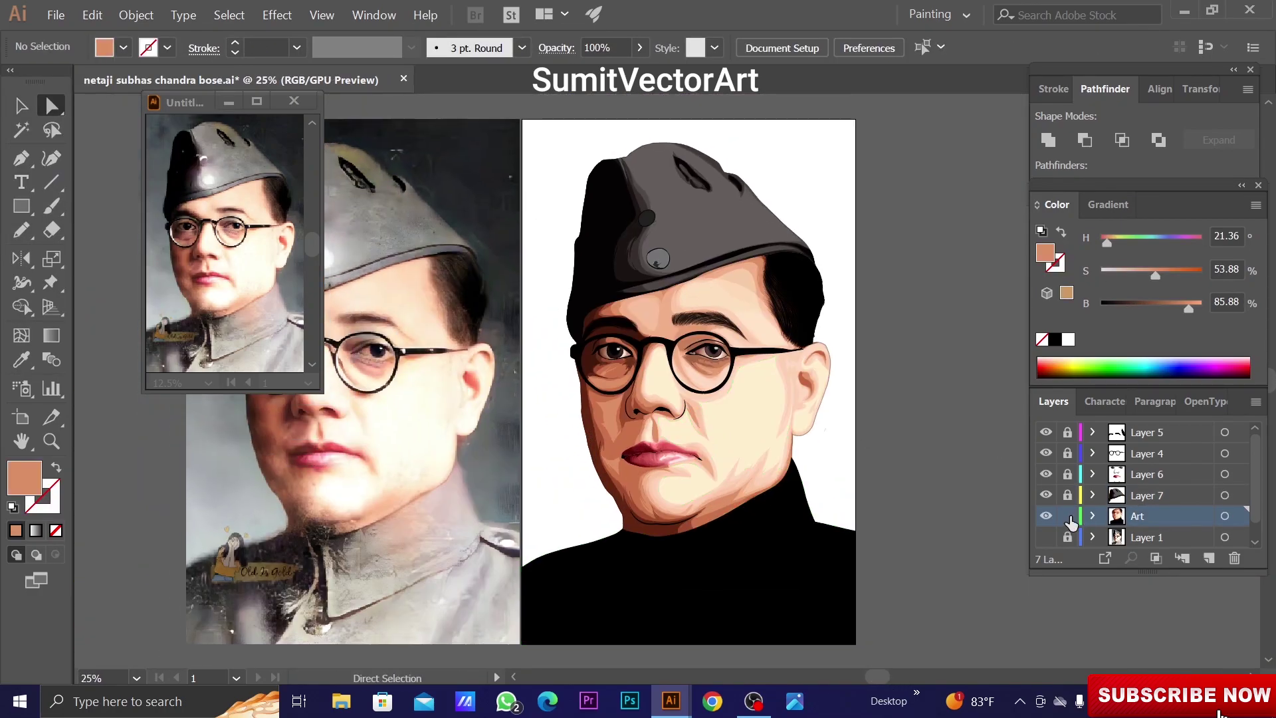
{"action": "left_click", "coordinate": [1047, 537]}
{"action": "key", "text": "ctrl+y"}
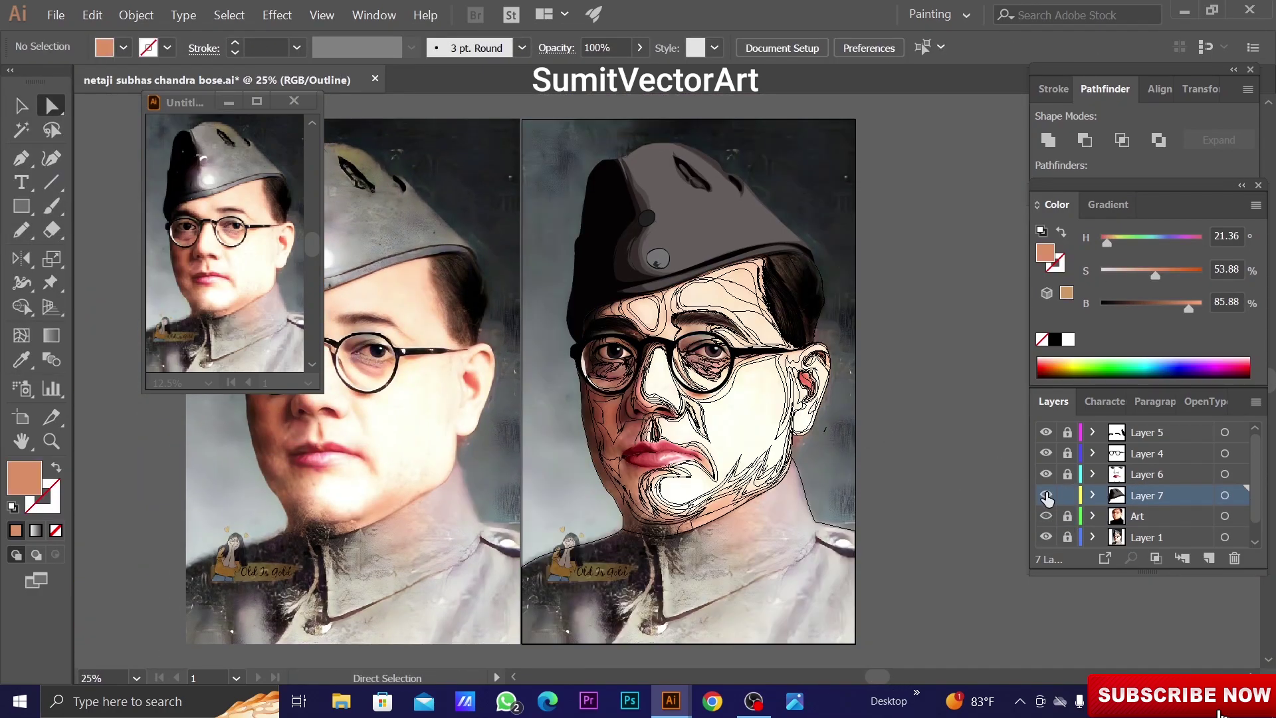
{"action": "key", "text": "ctrl+plus"}
{"action": "key", "text": "n"}
{"action": "left_click_drag", "start_coordinate": [656, 218], "coordinate": [685, 219]}
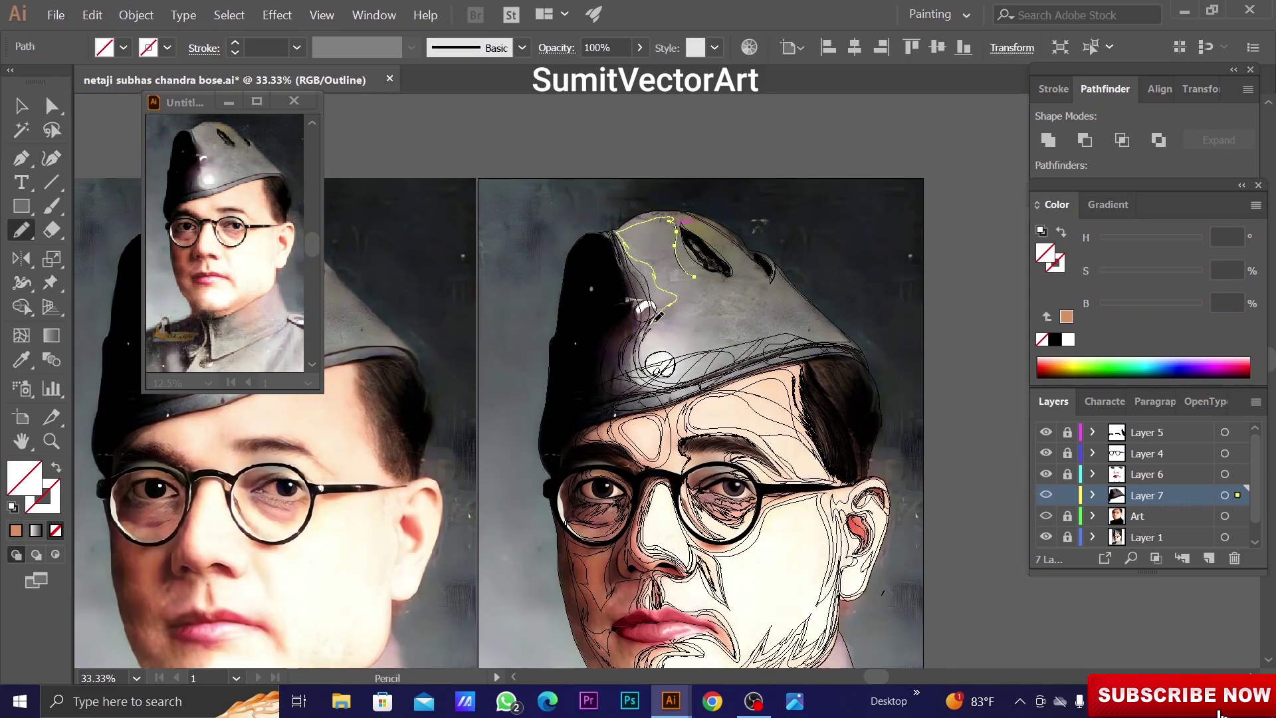
{"action": "left_click_drag", "start_coordinate": [745, 290], "coordinate": [679, 223]}
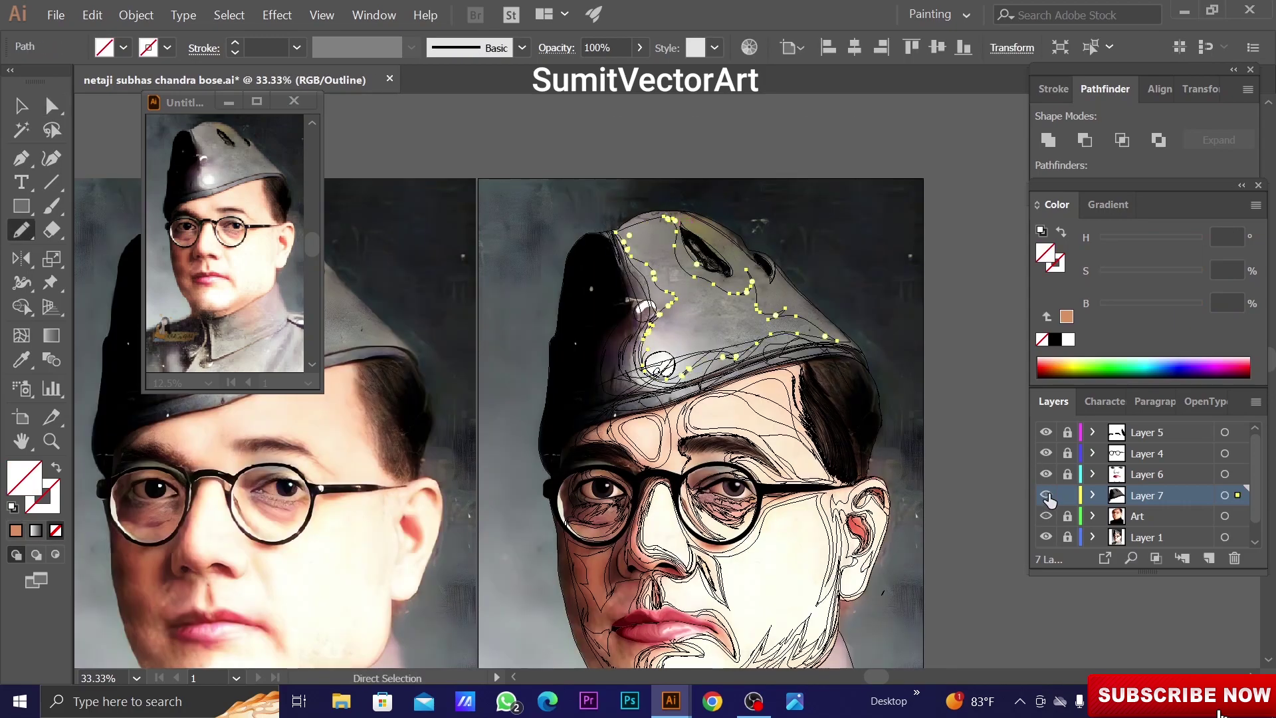
{"action": "key", "text": "ctrl+y"}
{"action": "key", "text": "i"}
{"action": "left_click", "coordinate": [727, 309]}
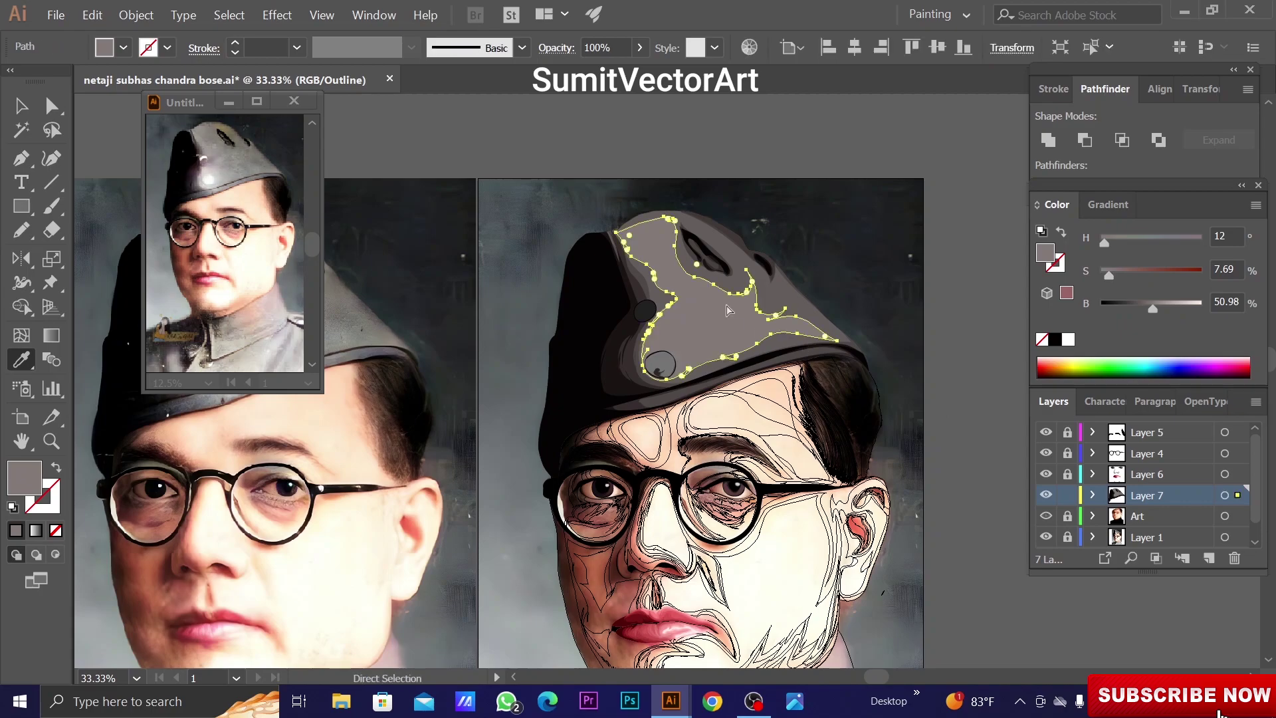
{"action": "key", "text": "ctrl+shift+a"}
Trace a second highlight shape on the cap's crown
{"action": "key", "text": "ctrl+y"}
{"action": "left_click", "coordinate": [713, 424], "text": "ctrl+alt"}
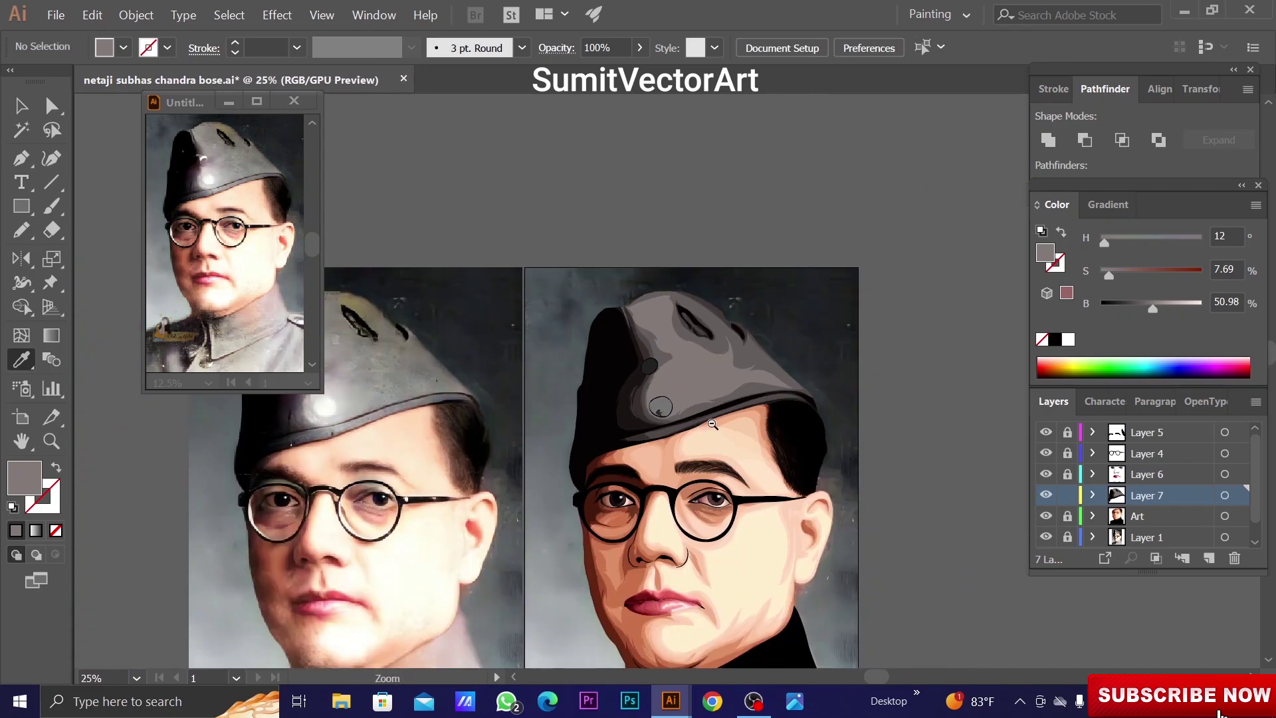
{"action": "key", "text": "ctrl+plus"}
{"action": "key", "text": "n"}
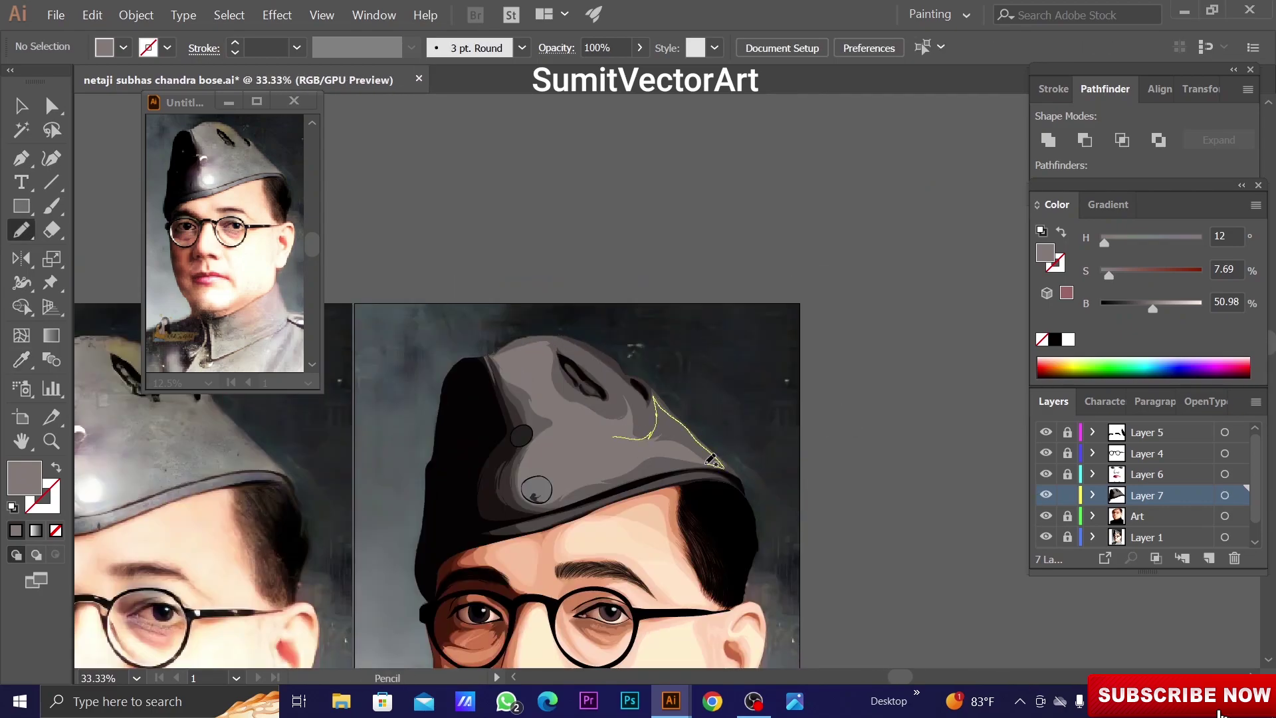
{"action": "left_click_drag", "start_coordinate": [667, 419], "coordinate": [669, 421]}
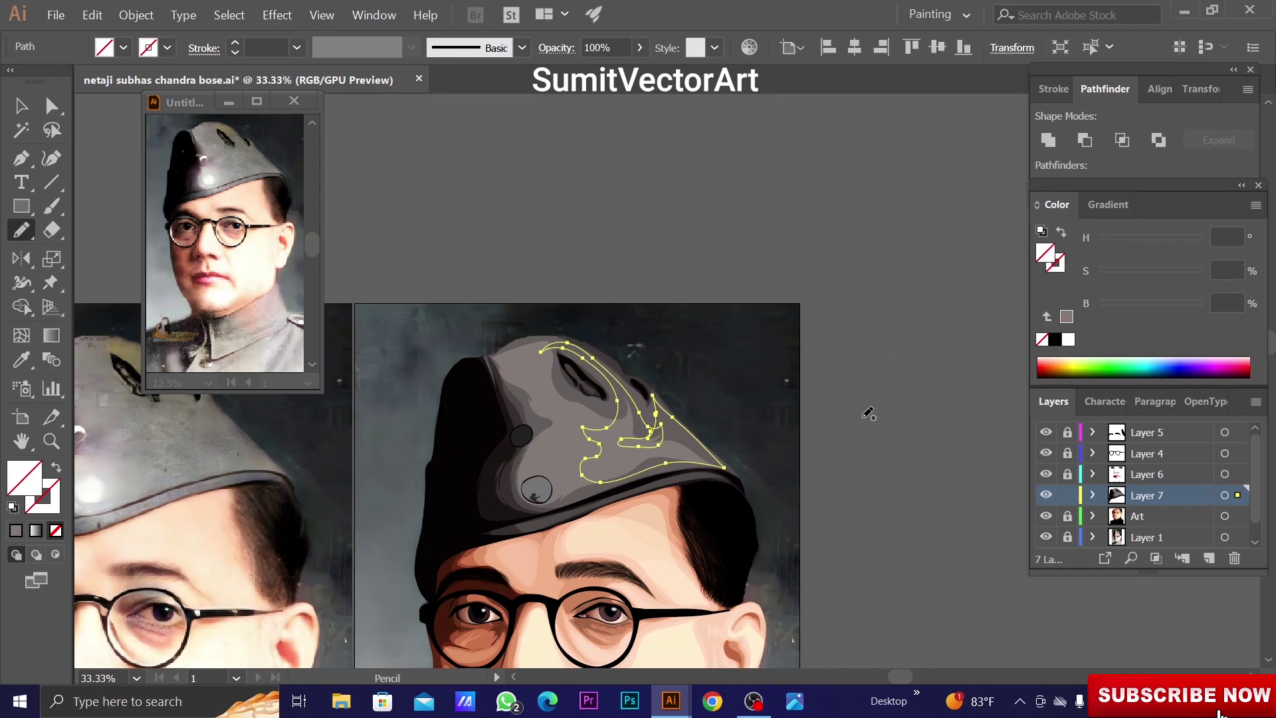
Lock the cap layer and make the Art layer active
{"action": "key", "text": "i"}
{"action": "key", "text": "ctrl+shift+a"}
{"action": "key", "text": "ctrl+minus"}
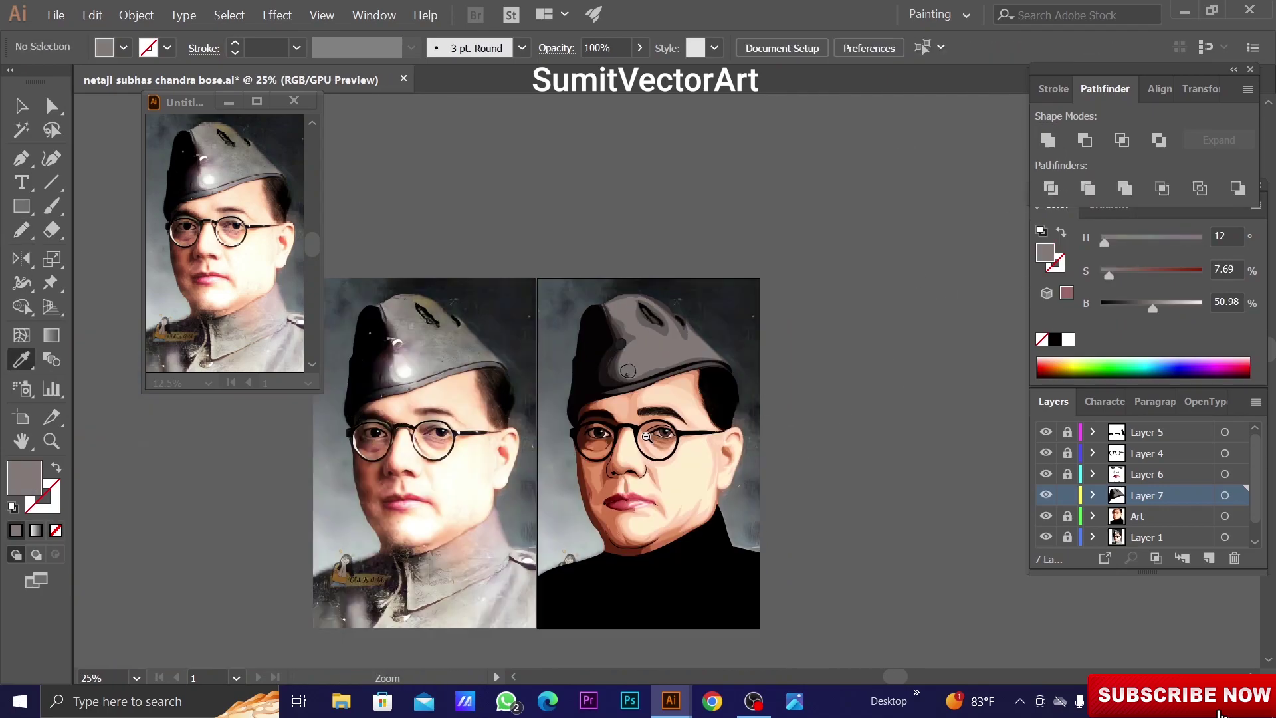
{"action": "key", "text": "ctrl+minus"}
{"action": "key", "text": "ctrl+plus"}
{"action": "left_click", "coordinate": [1068, 495]}
{"action": "key", "text": "a"}
Recolour the black uniform with a darker grey sampled from the cap
{"action": "left_click", "coordinate": [756, 490]}
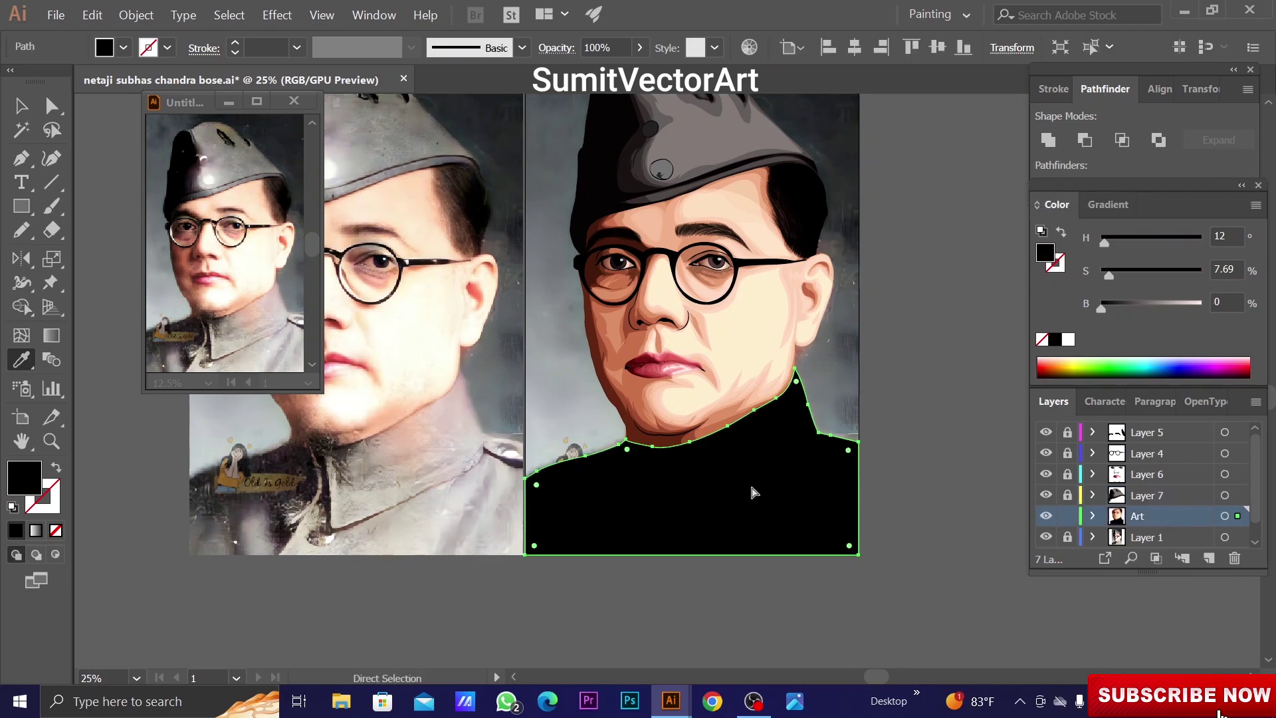
{"action": "key", "text": "ctrl+minus"}
{"action": "right_click", "coordinate": [750, 485]}
{"action": "key", "text": "Escape"}
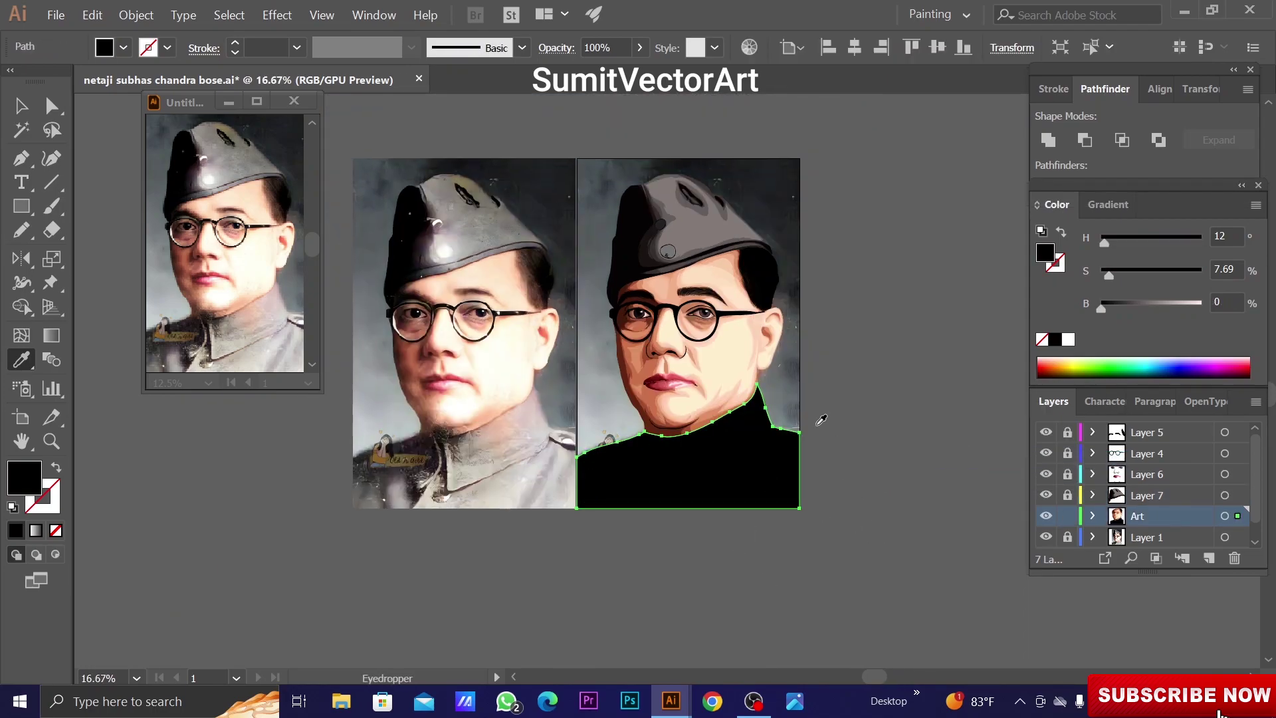
{"action": "left_click", "coordinate": [701, 228]}
{"action": "key", "text": "a"}
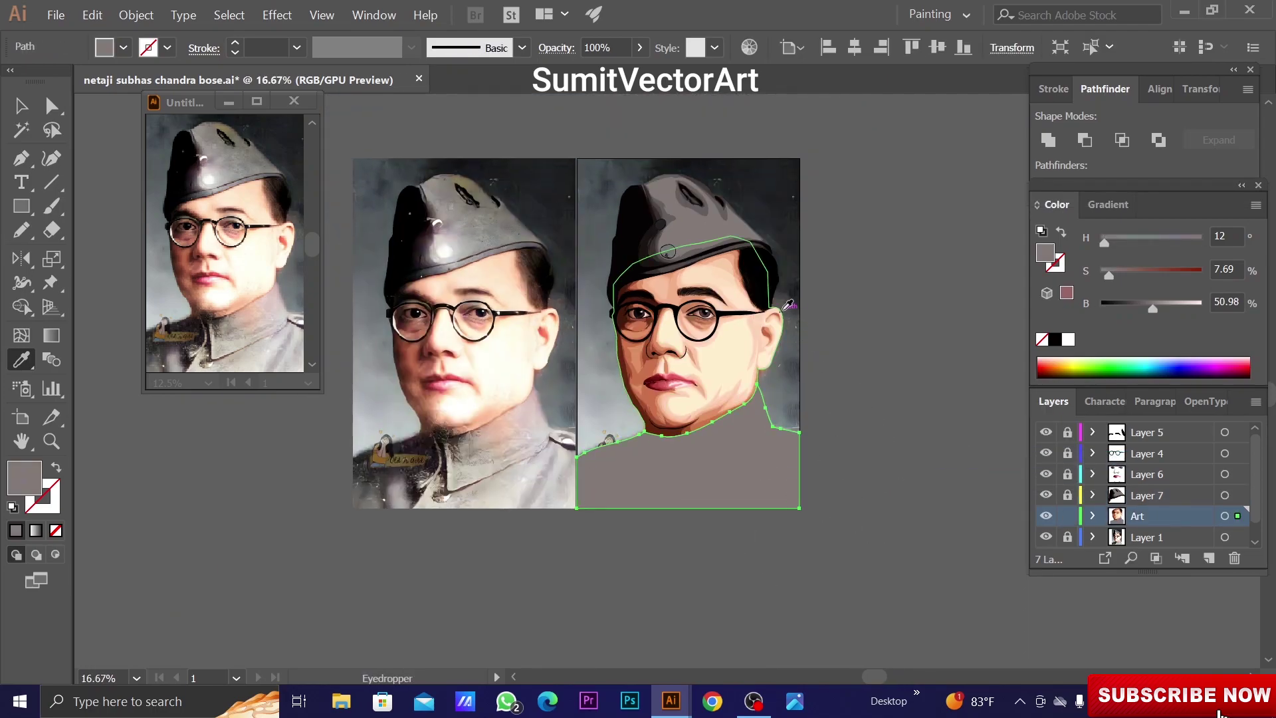
{"action": "right_click", "coordinate": [762, 162]}
{"action": "key", "text": "Escape"}
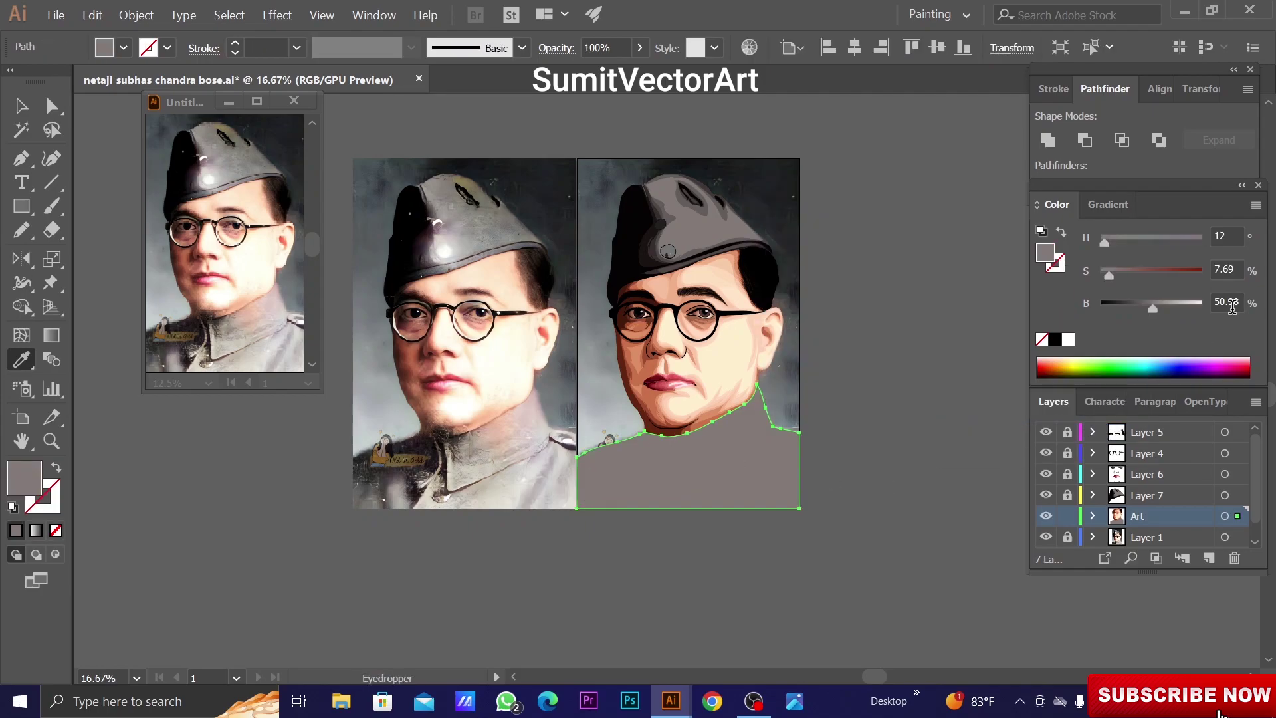
{"action": "left_click", "coordinate": [706, 208]}
Trace the collar fold and shading shapes in Outline mode and fill them grey
{"action": "key", "text": "v"}
{"action": "left_click", "coordinate": [891, 506]}
{"action": "key", "text": "ctrl+y"}
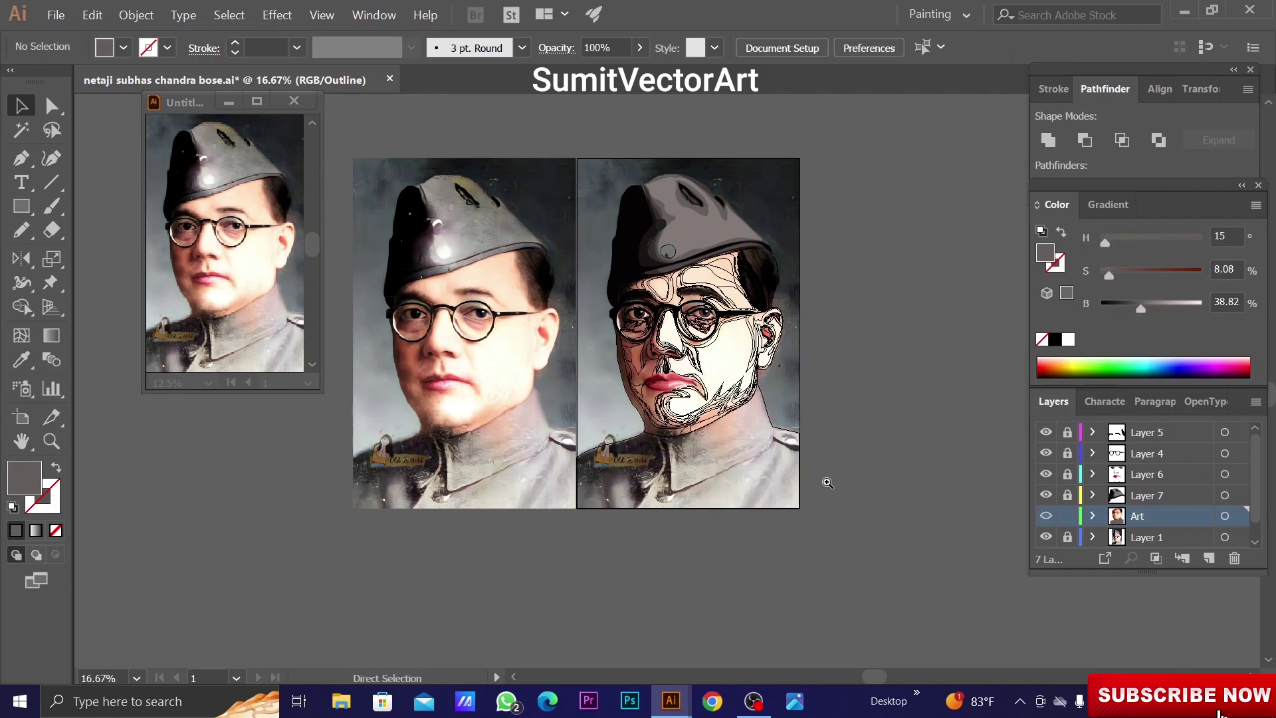
{"action": "key", "text": "ctrl+equal"}
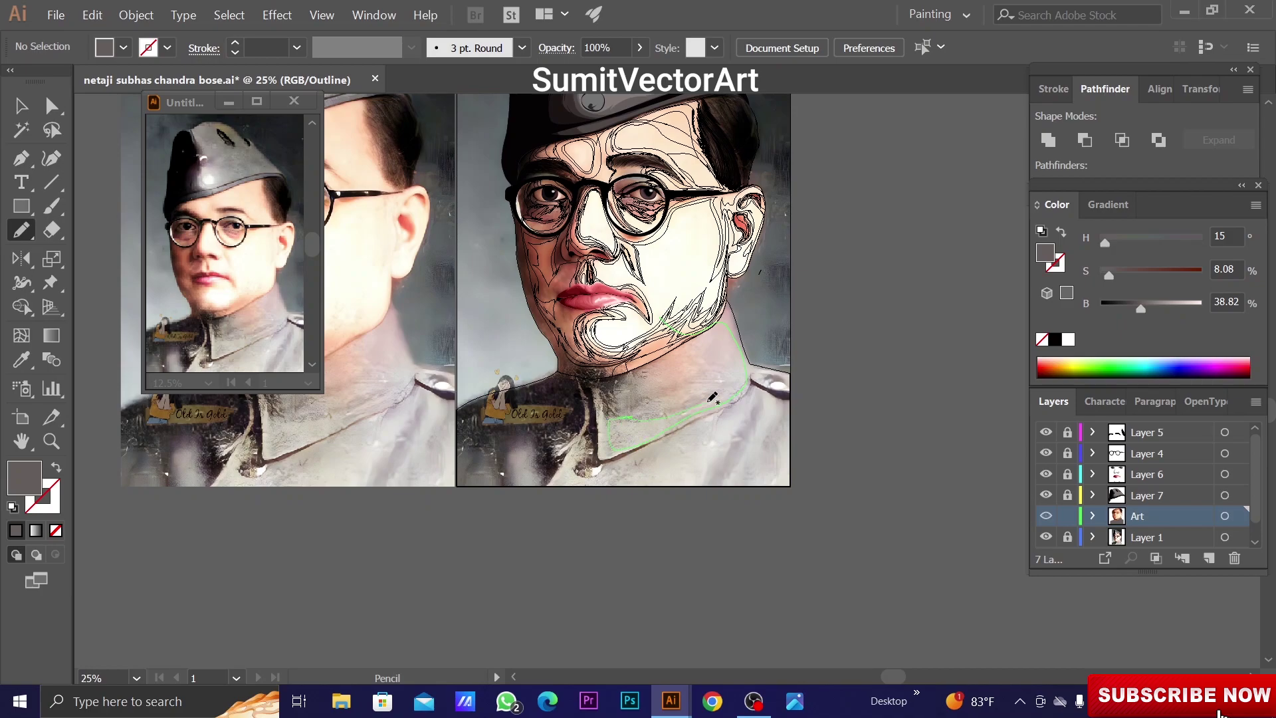
{"action": "key", "text": "ctrl+equal"}
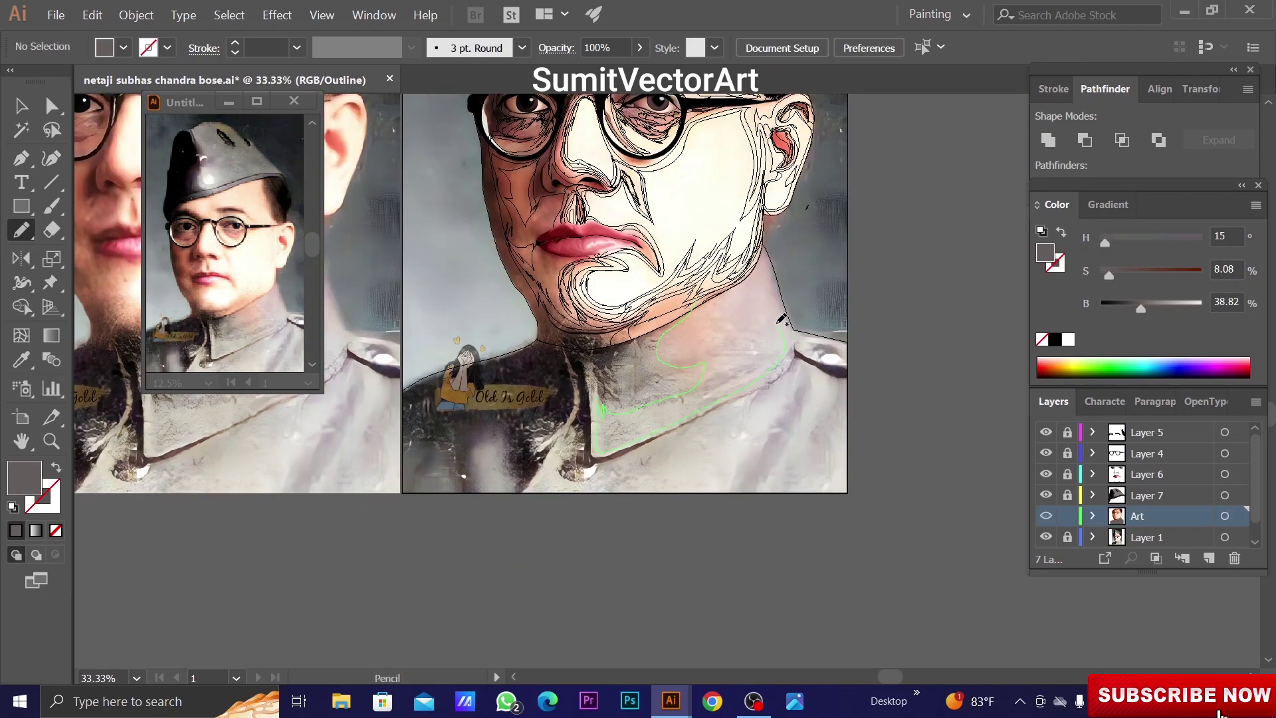
{"action": "left_click_drag", "start_coordinate": [783, 319], "coordinate": [783, 321]}
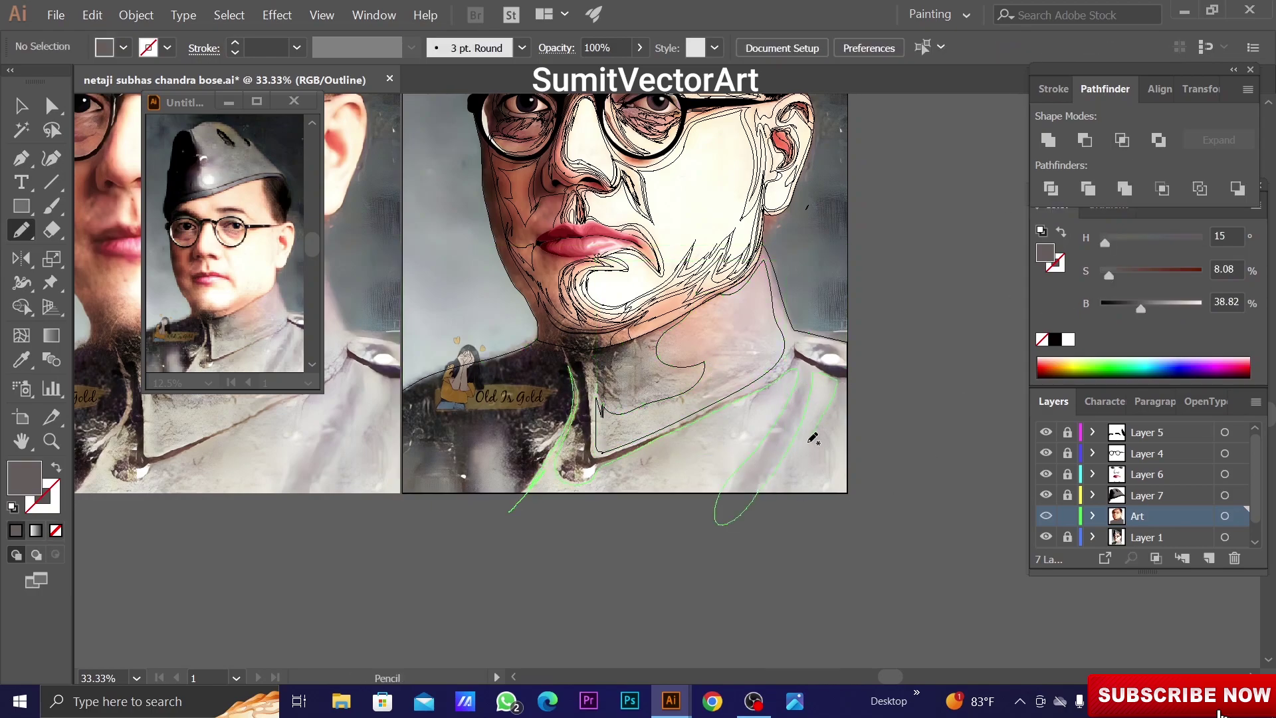
{"action": "left_click_drag", "start_coordinate": [591, 514], "coordinate": [591, 514]}
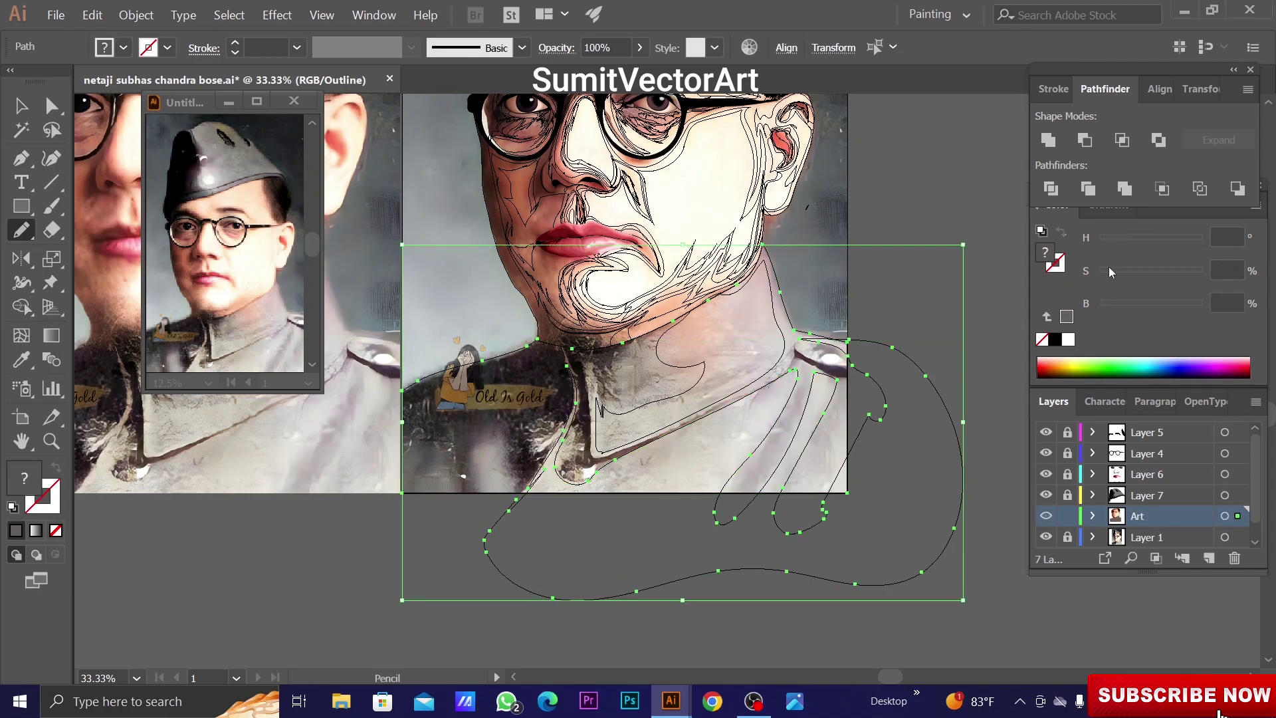
{"action": "key", "text": "ctrl+y"}
{"action": "key", "text": "ctrl+y"}
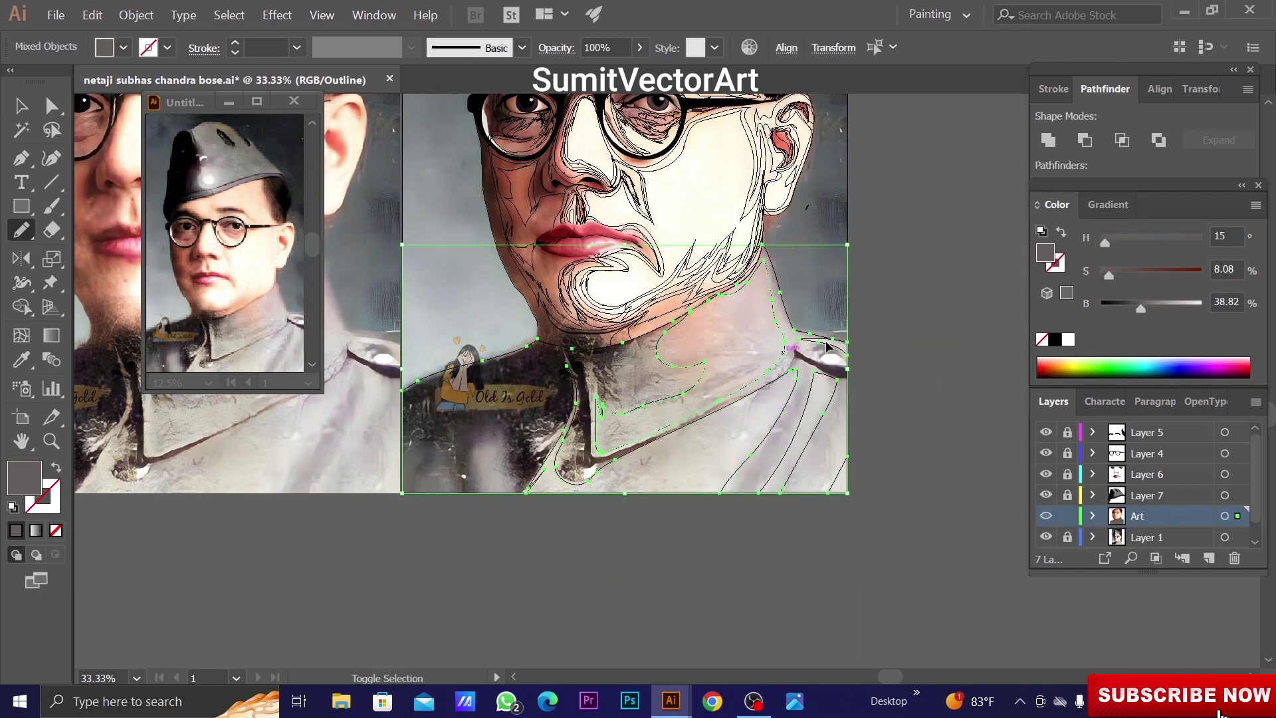
{"action": "left_click", "coordinate": [719, 402]}
{"action": "key", "text": "ctrl+y"}
{"action": "key", "text": "i"}
{"action": "key", "text": "ctrl+shift+a"}
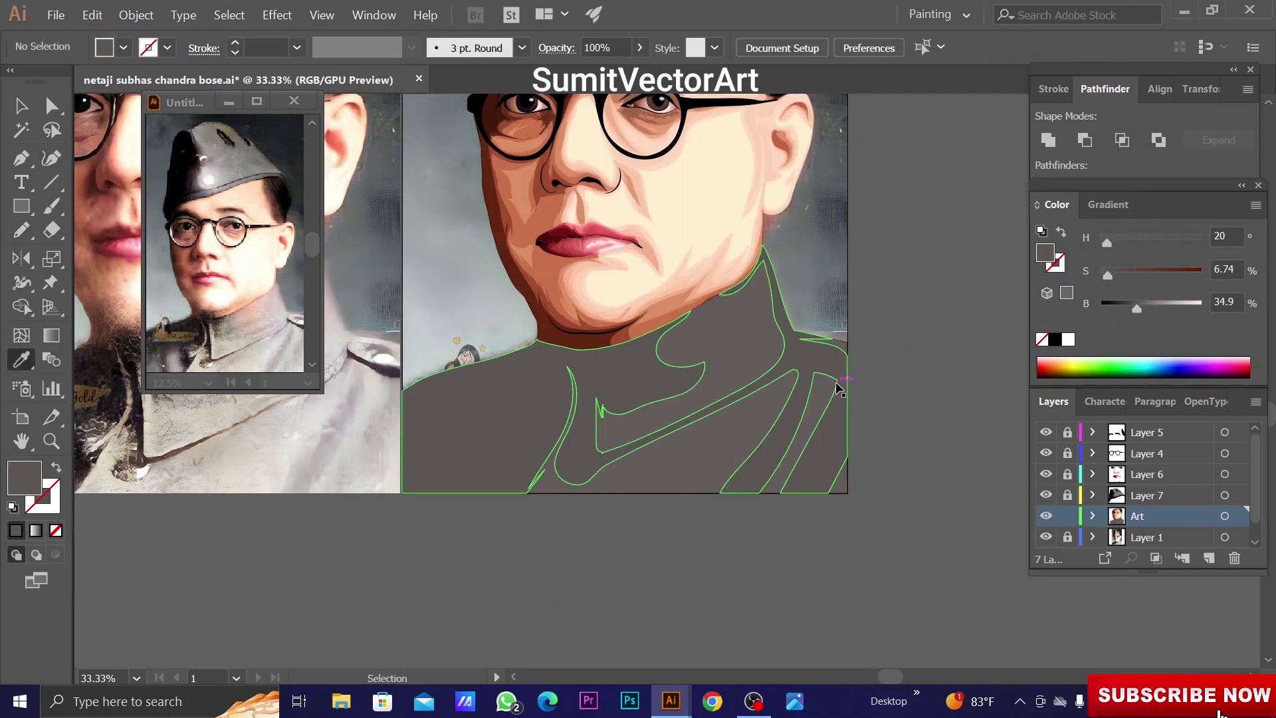
{"action": "key", "text": "ctrl+y"}
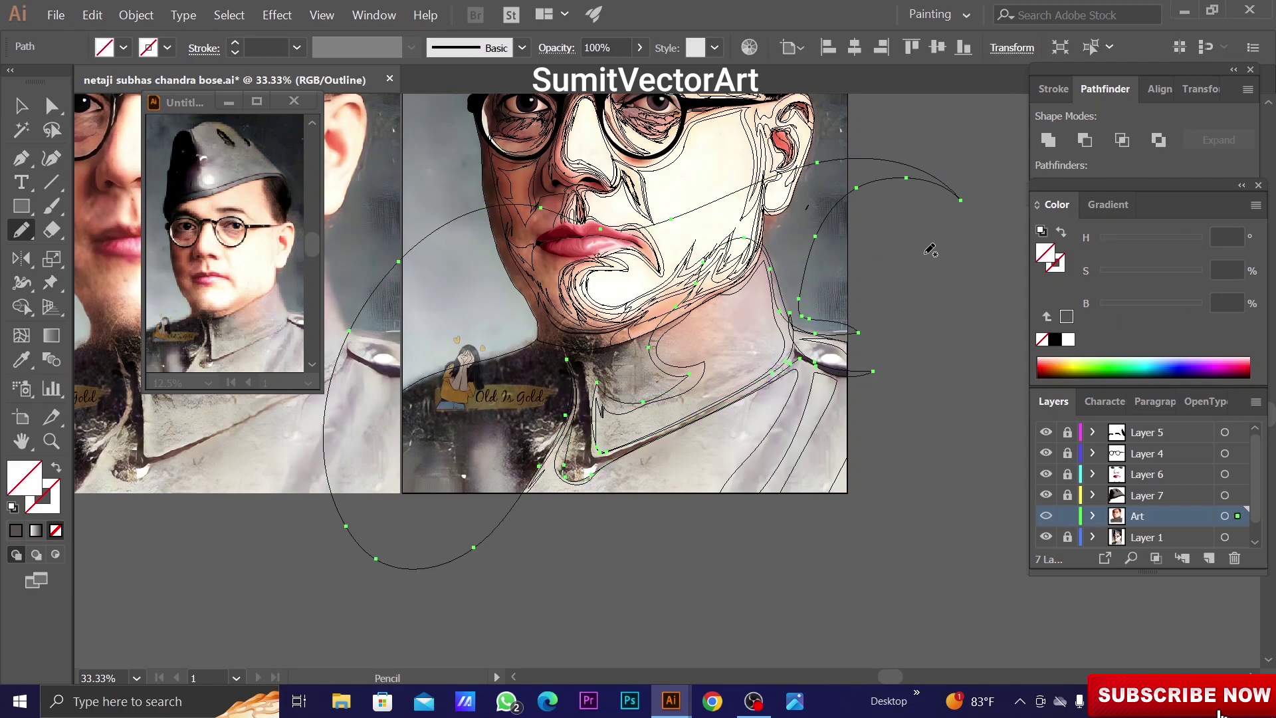
Remove the stray pencil loop and trial a darker collar shading, then undo it
{"action": "key", "text": "ctrl+z"}
{"action": "key", "text": "ctrl+y"}
{"action": "key", "text": "i"}
{"action": "left_click", "coordinate": [1135, 309]}
{"action": "left_click_drag", "start_coordinate": [1135, 310], "coordinate": [1129, 309]}
{"action": "key", "text": "ctrl+shift+a"}
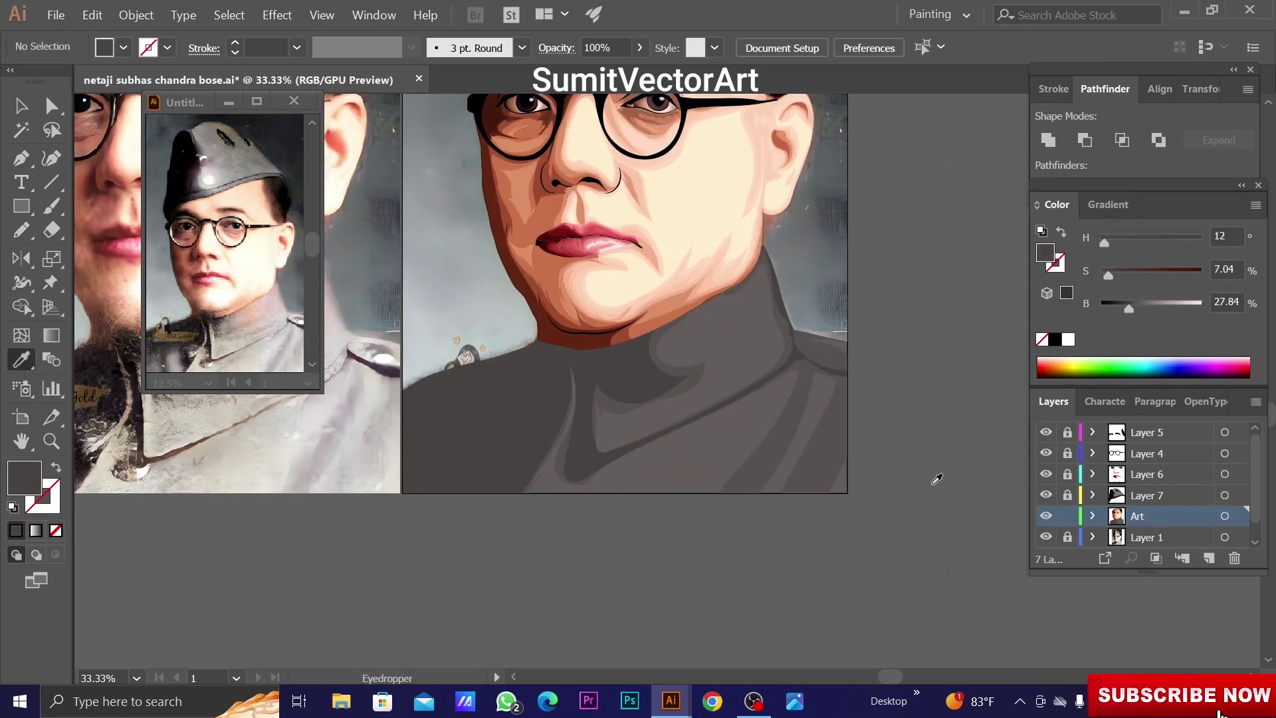
{"action": "key", "text": "ctrl+z"}
{"action": "key", "text": "ctrl+z"}
{"action": "key", "text": "ctrl+shift+a"}
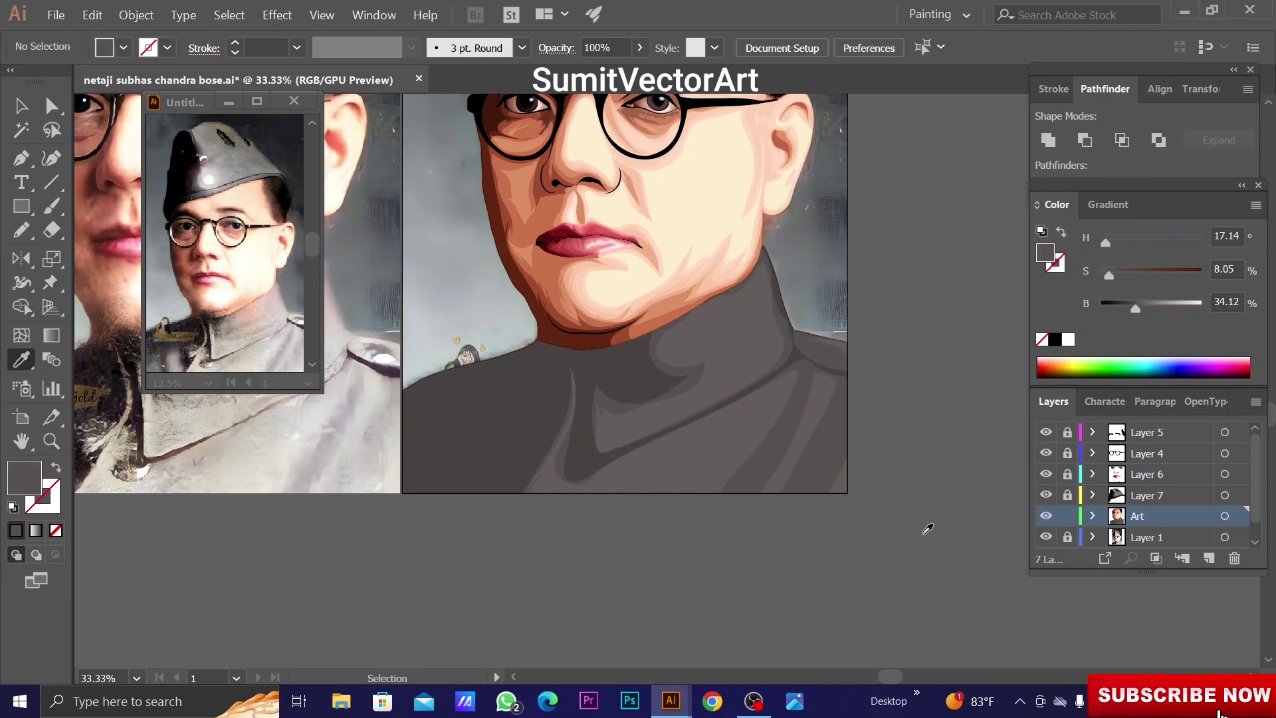
Trace another shading shape on the left collar and fill it with sampled grey
{"action": "left_click", "coordinate": [1047, 517], "text": "ctrl"}
{"action": "key", "text": "n"}
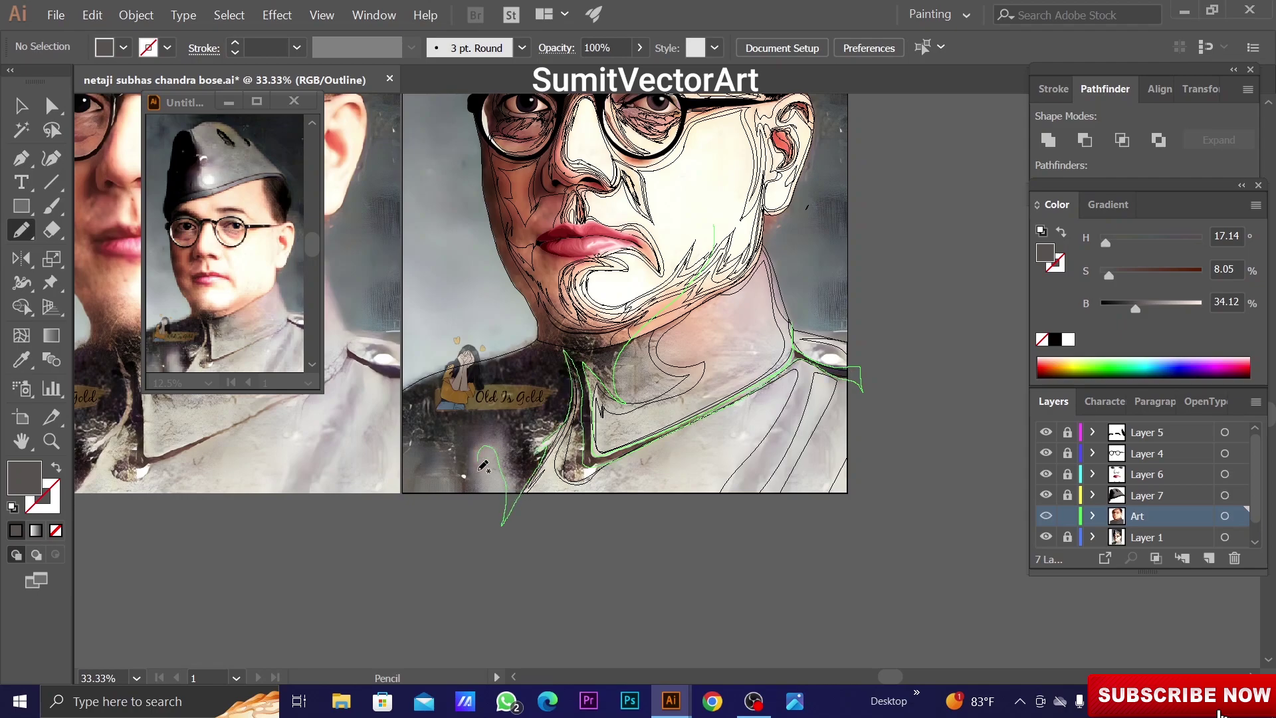
{"action": "left_click_drag", "start_coordinate": [958, 313], "coordinate": [957, 314]}
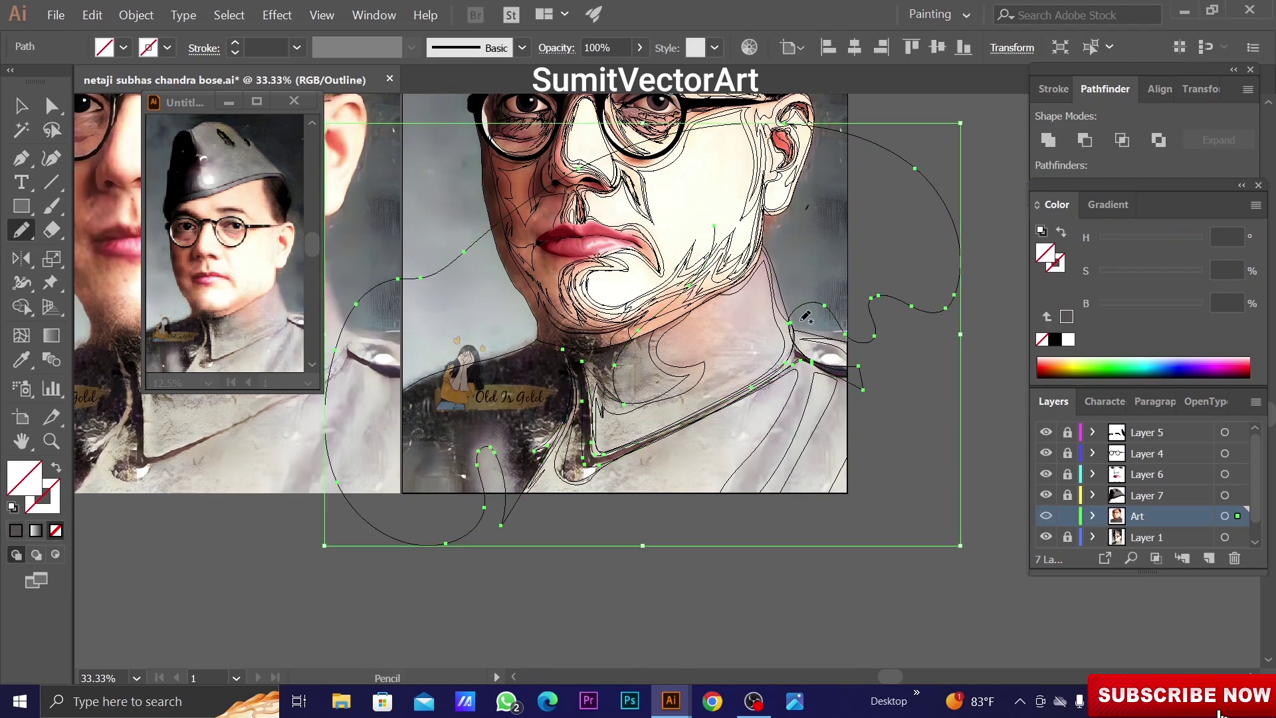
{"action": "left_click", "coordinate": [1047, 516], "text": "ctrl"}
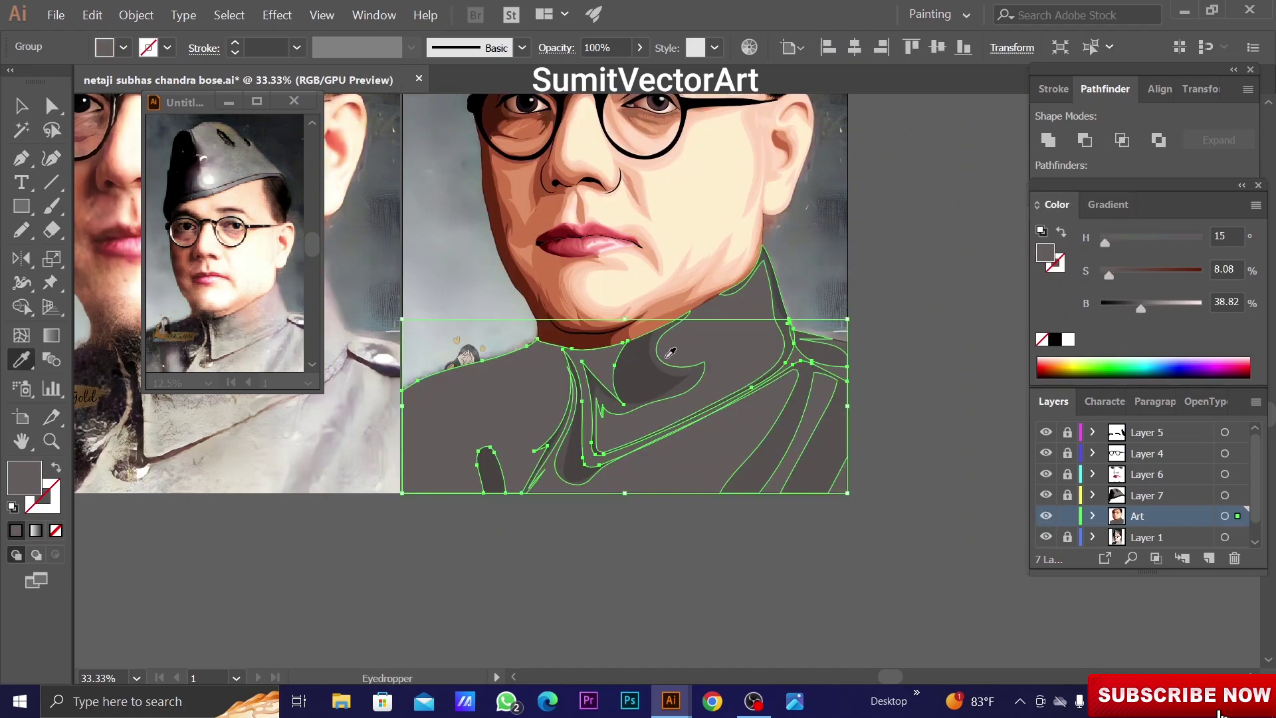
{"action": "key", "text": "i"}
{"action": "left_click", "coordinate": [960, 475], "text": "ctrl"}
{"action": "left_click", "coordinate": [1046, 516], "text": "ctrl"}
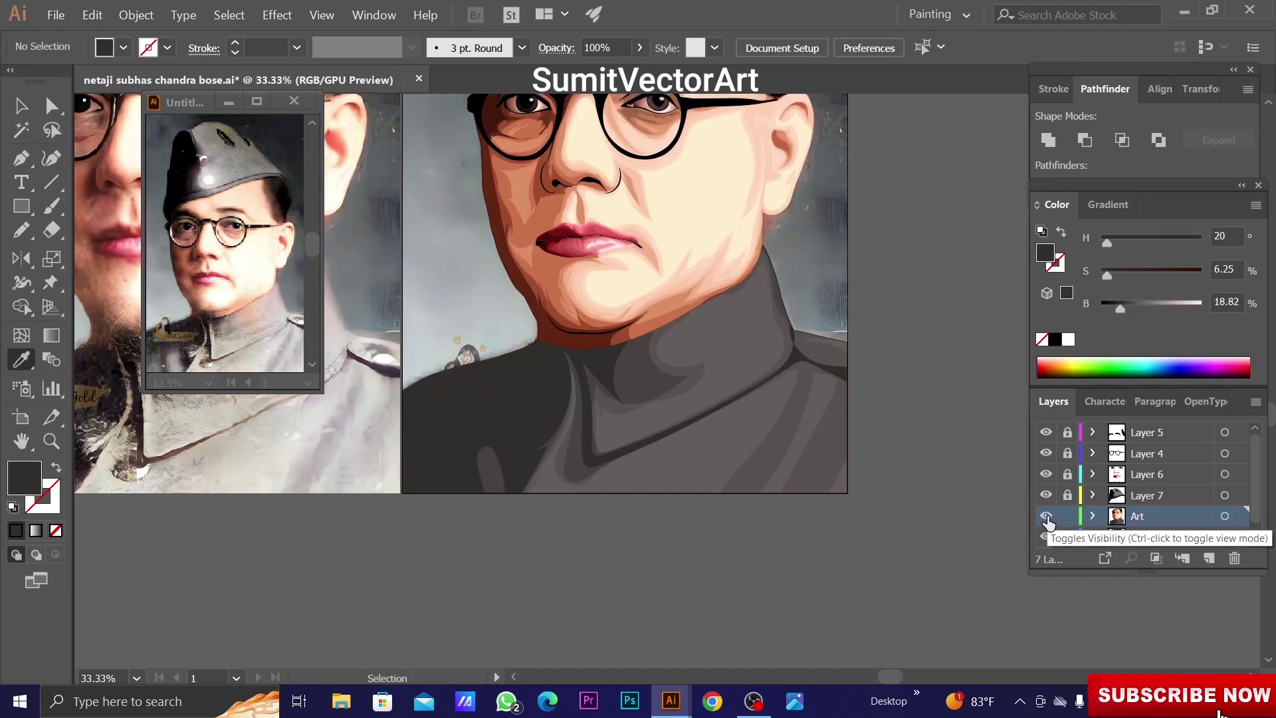
{"action": "left_click", "coordinate": [1047, 516], "text": "ctrl"}
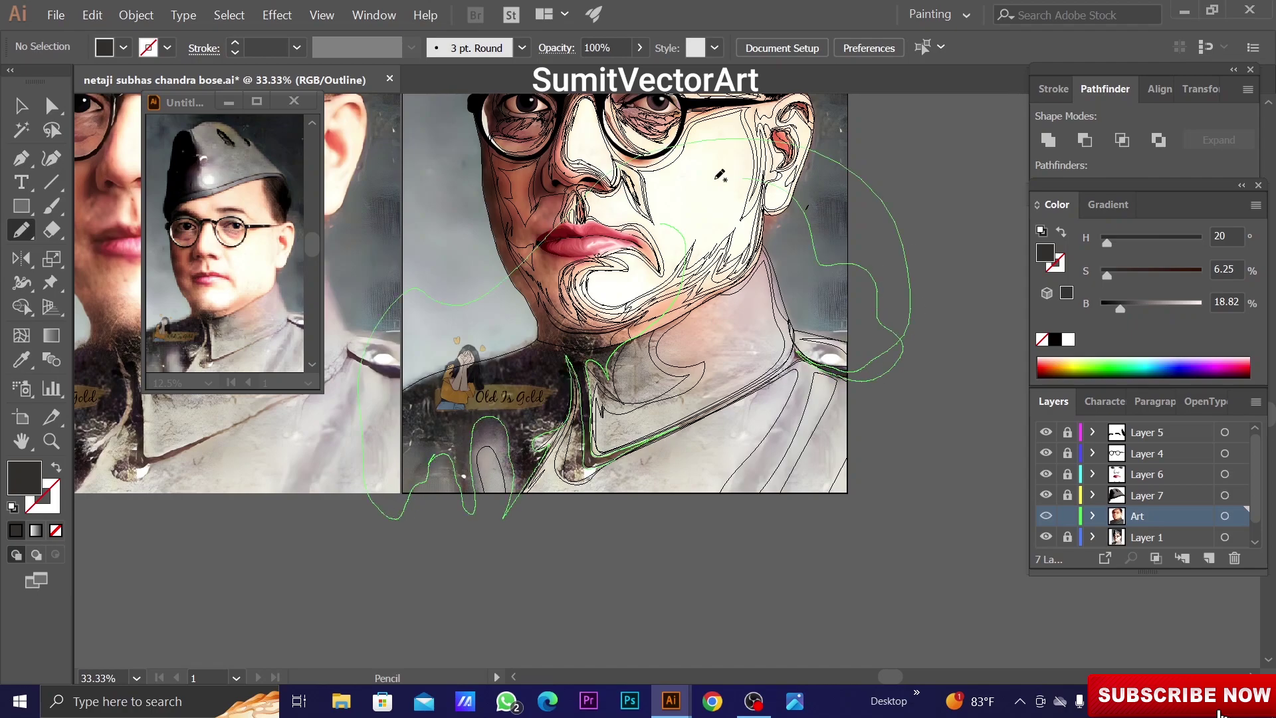
Darken the new collar shading to near-black and sample dark grey onto the collar shapes
{"action": "key", "text": "ctrl+y"}
{"action": "key", "text": "i"}
{"action": "left_click", "coordinate": [1056, 339]}
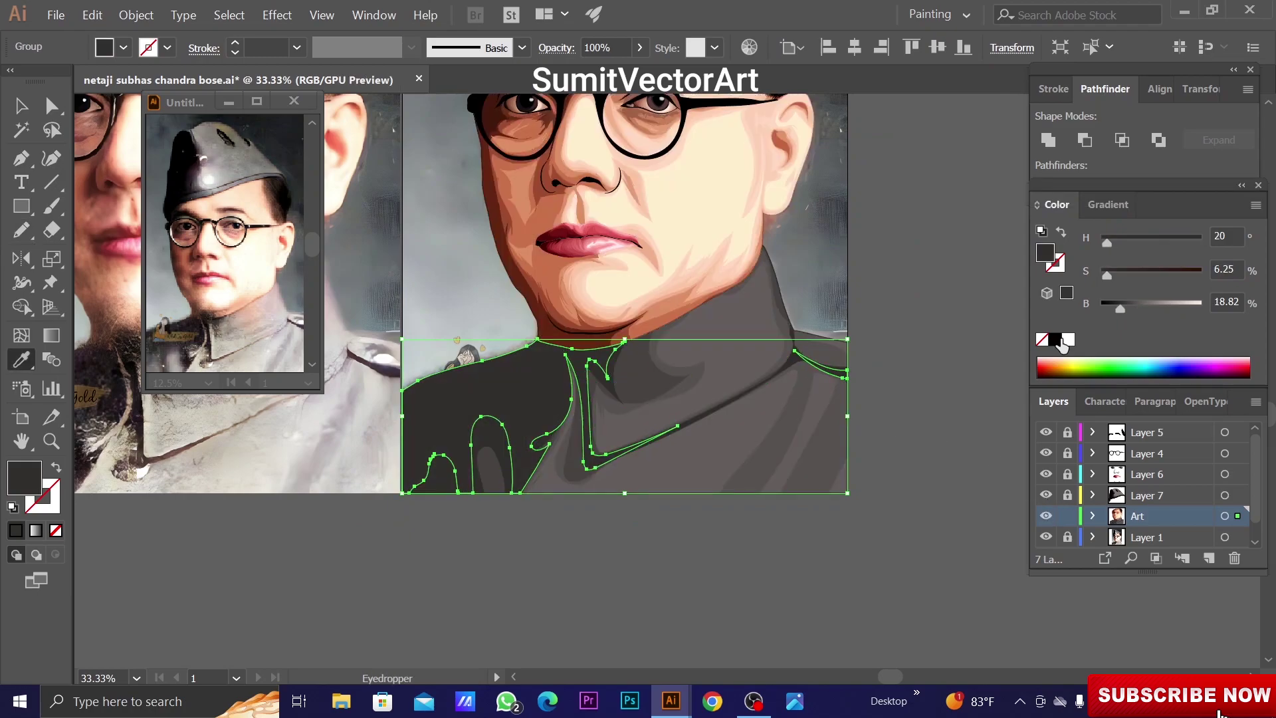
{"action": "left_click", "coordinate": [979, 494], "text": "ctrl"}
{"action": "left_click", "coordinate": [1047, 516], "text": "ctrl"}
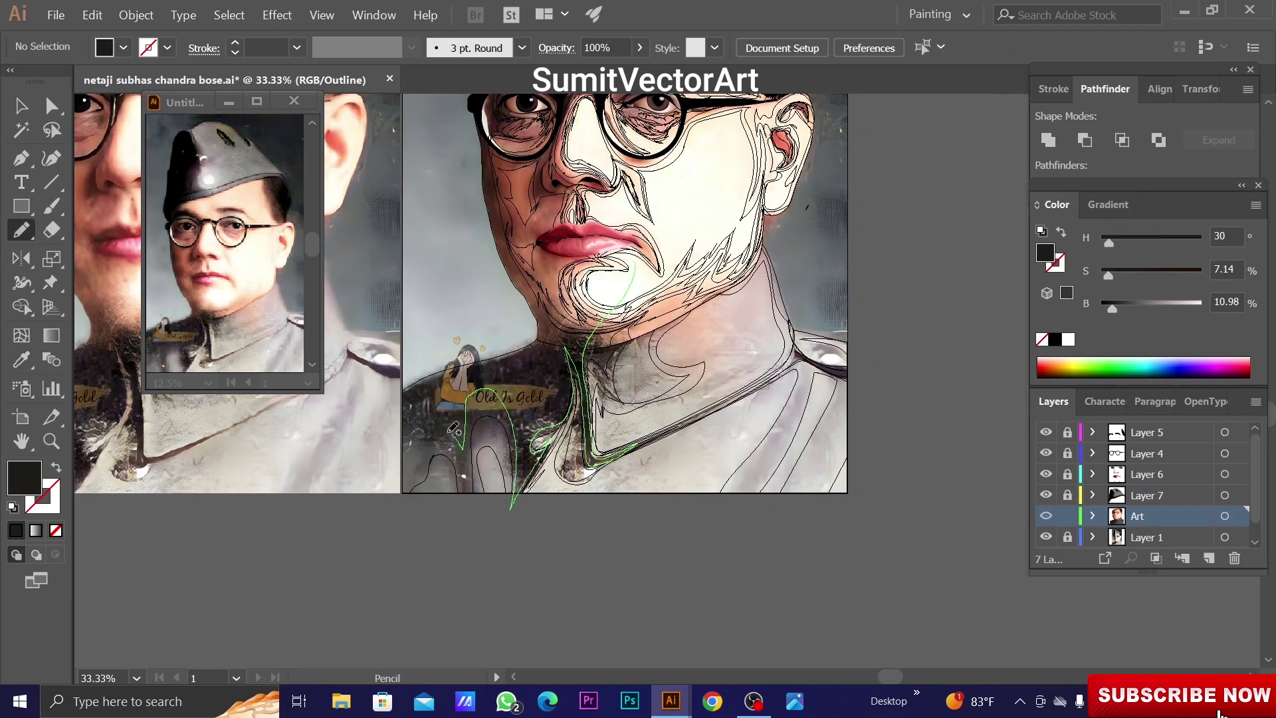
{"action": "key", "text": "ctrl+y"}
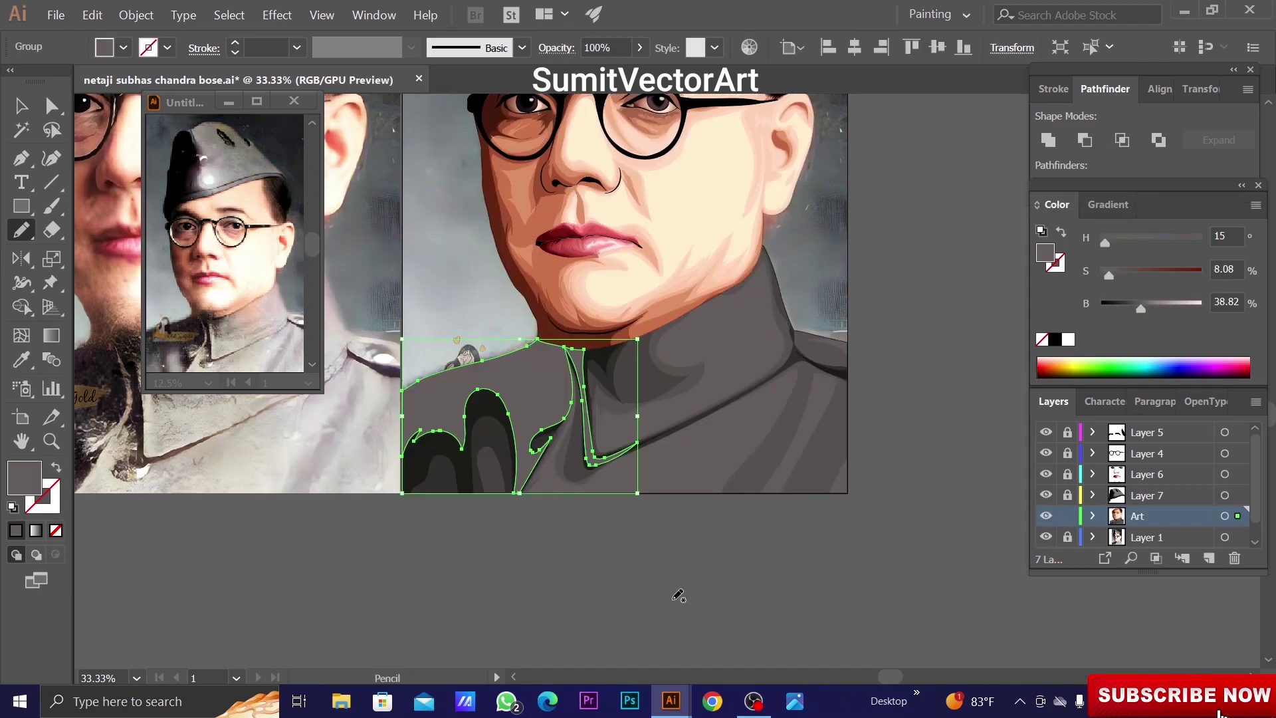
{"action": "left_click", "coordinate": [919, 537], "text": "ctrl"}
{"action": "scroll", "coordinate": [919, 537], "scroll_direction": "down", "scroll_amount": 3}
Draw the shoulder button oval and fill it light grey with the Eyedropper
{"action": "scroll", "coordinate": [709, 341], "scroll_direction": "up", "scroll_amount": 2}
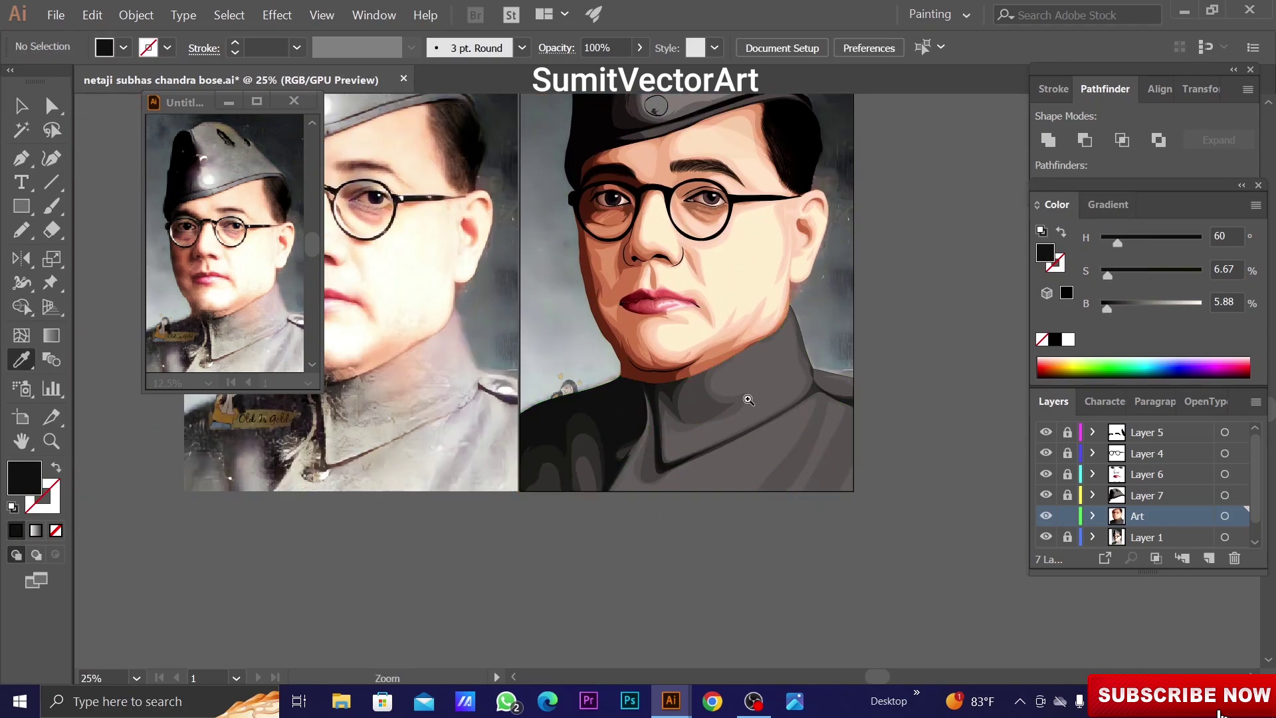
{"action": "scroll", "coordinate": [709, 341], "scroll_direction": "up", "scroll_amount": 3}
{"action": "key", "text": "ctrl+y"}
{"action": "scroll", "coordinate": [708, 341], "scroll_direction": "up", "scroll_amount": 1}
{"action": "key", "text": "n"}
{"action": "key", "text": "ctrl+y"}
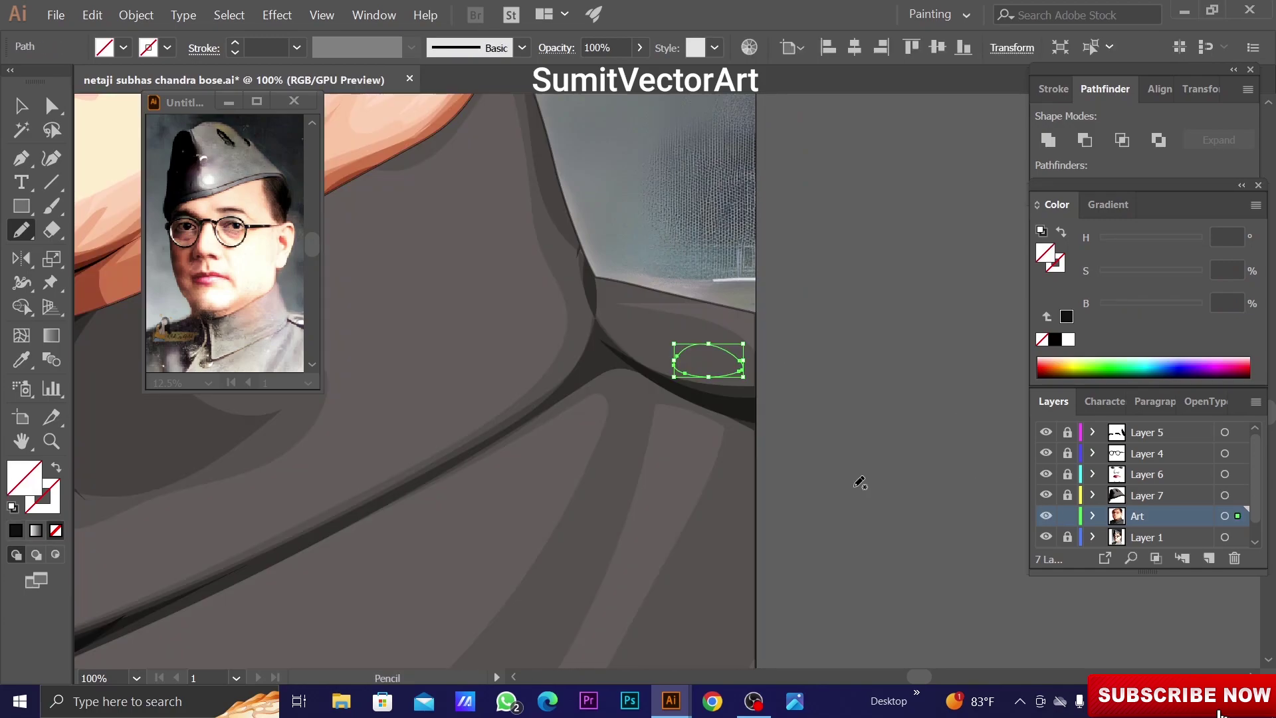
{"action": "key", "text": "i"}
{"action": "left_click_drag", "start_coordinate": [1150, 309], "coordinate": [1139, 306]}
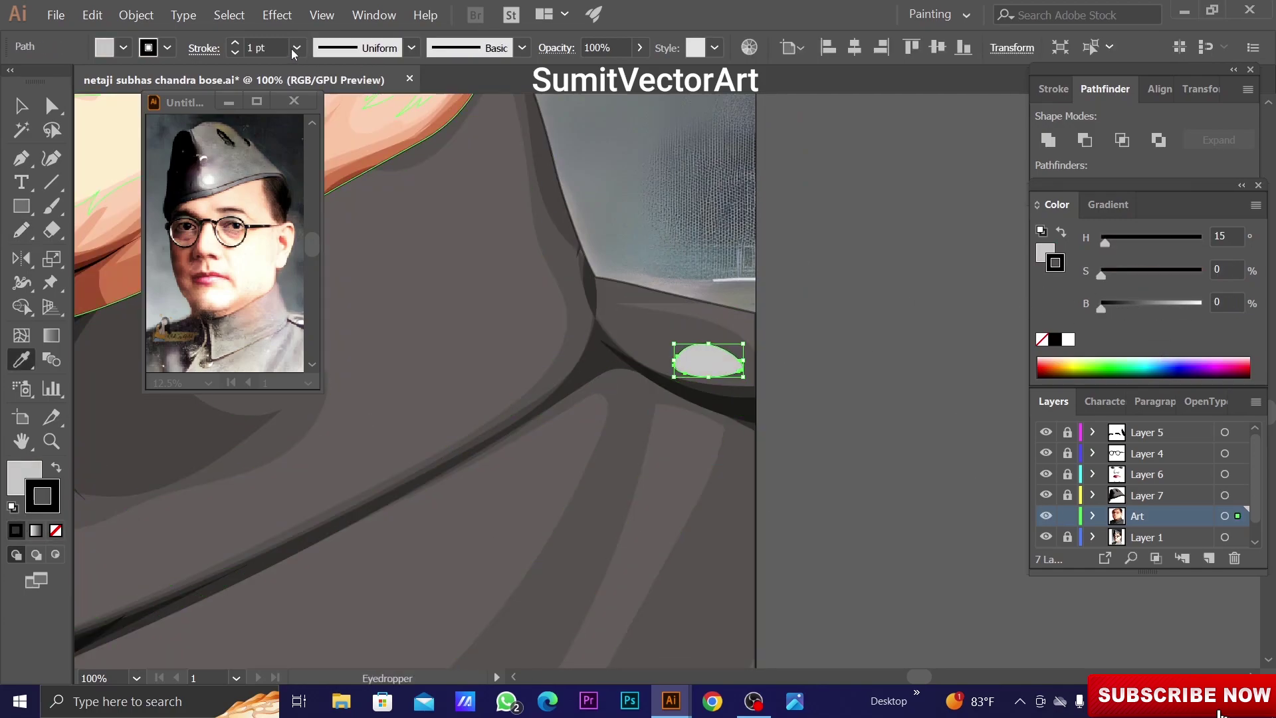
Recolour the dark collar shading group to the cap's black
{"action": "scroll", "coordinate": [590, 407], "scroll_direction": "down", "scroll_amount": 2}
{"action": "scroll", "coordinate": [590, 407], "scroll_direction": "down", "scroll_amount": 2}
{"action": "left_click", "coordinate": [558, 478], "text": "ctrl"}
{"action": "left_click", "coordinate": [569, 165]}
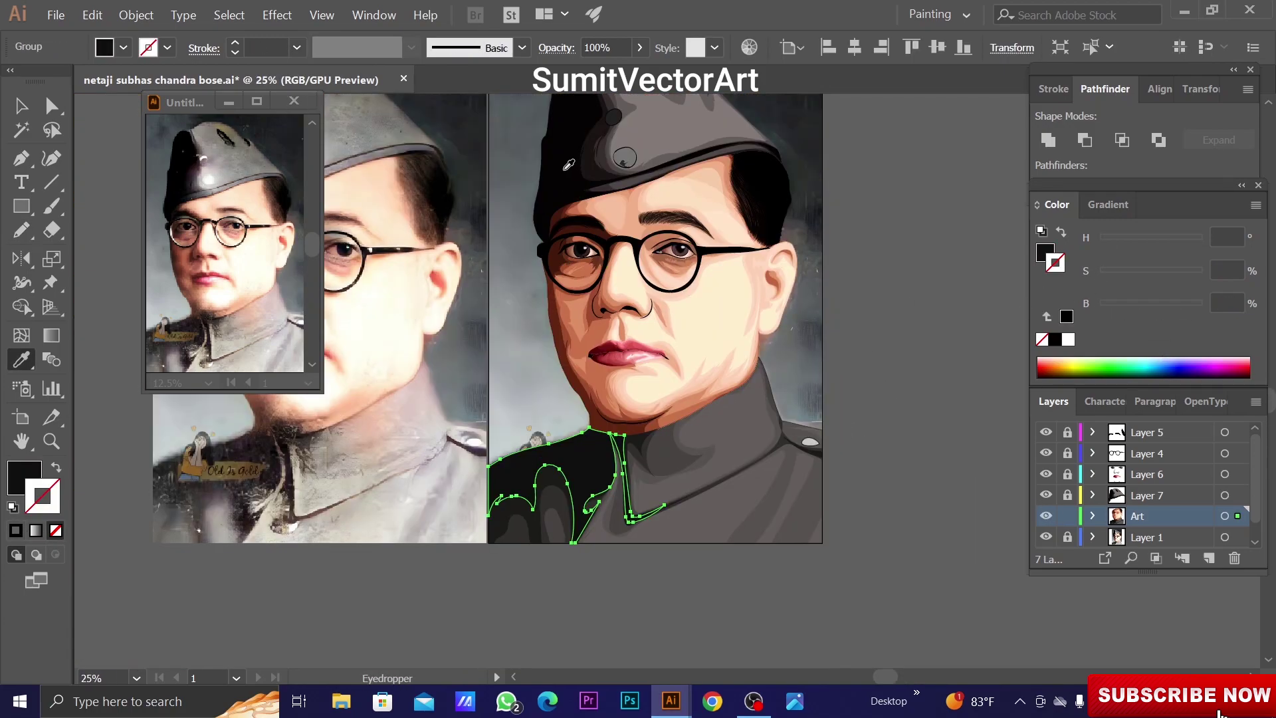
{"action": "left_click", "coordinate": [898, 449], "text": "ctrl"}
Draw the collar button at the bottom of the lapel with the Pencil
{"action": "key", "text": "ctrl+y"}
{"action": "scroll", "coordinate": [634, 559], "scroll_direction": "up", "scroll_amount": 3}
{"action": "key", "text": "n"}
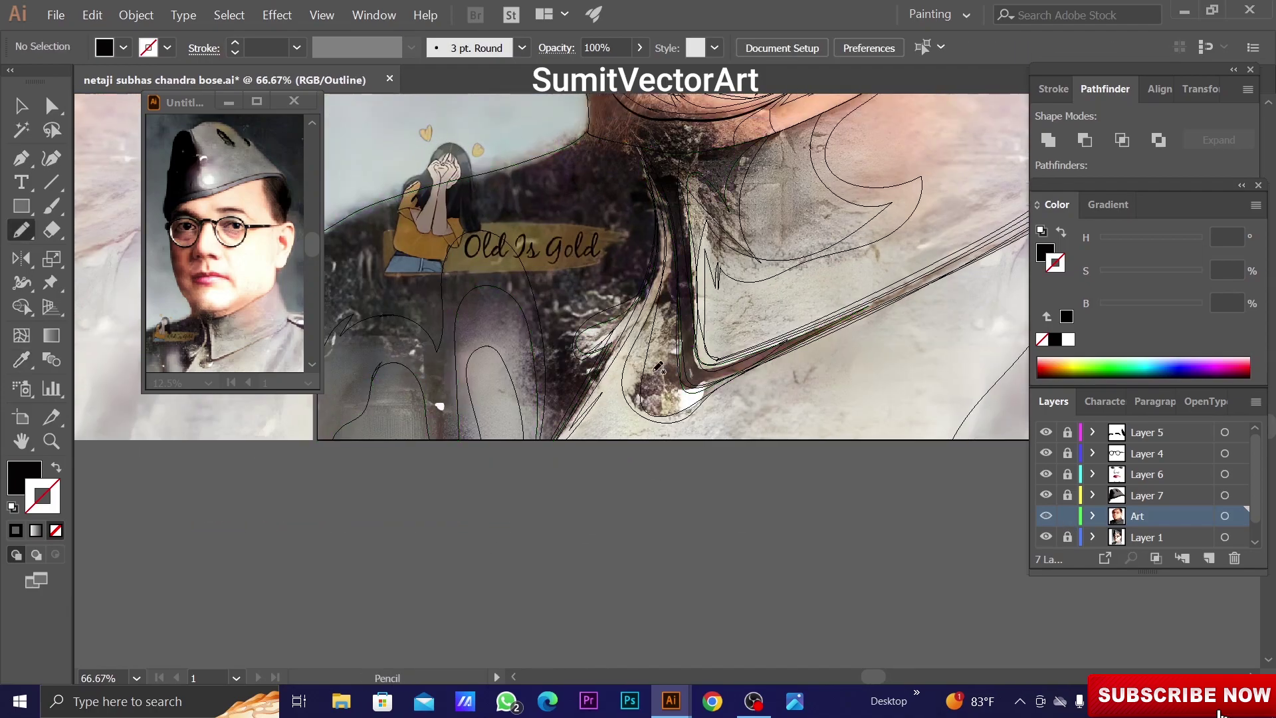
{"action": "key", "text": "ctrl+y"}
{"action": "scroll", "coordinate": [674, 352], "scroll_direction": "down", "scroll_amount": 2}
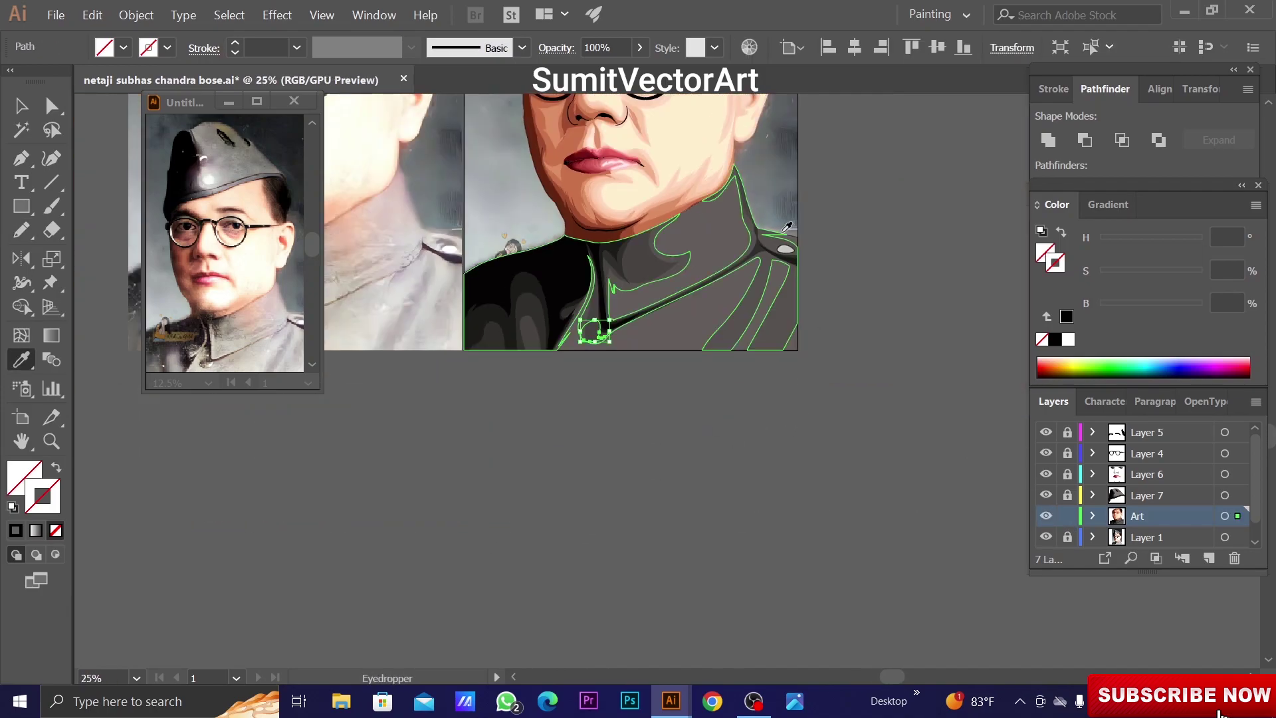
{"action": "scroll", "coordinate": [692, 399], "scroll_direction": "up", "scroll_amount": 3}
{"action": "key", "text": "i"}
{"action": "key", "text": "ctrl+y"}
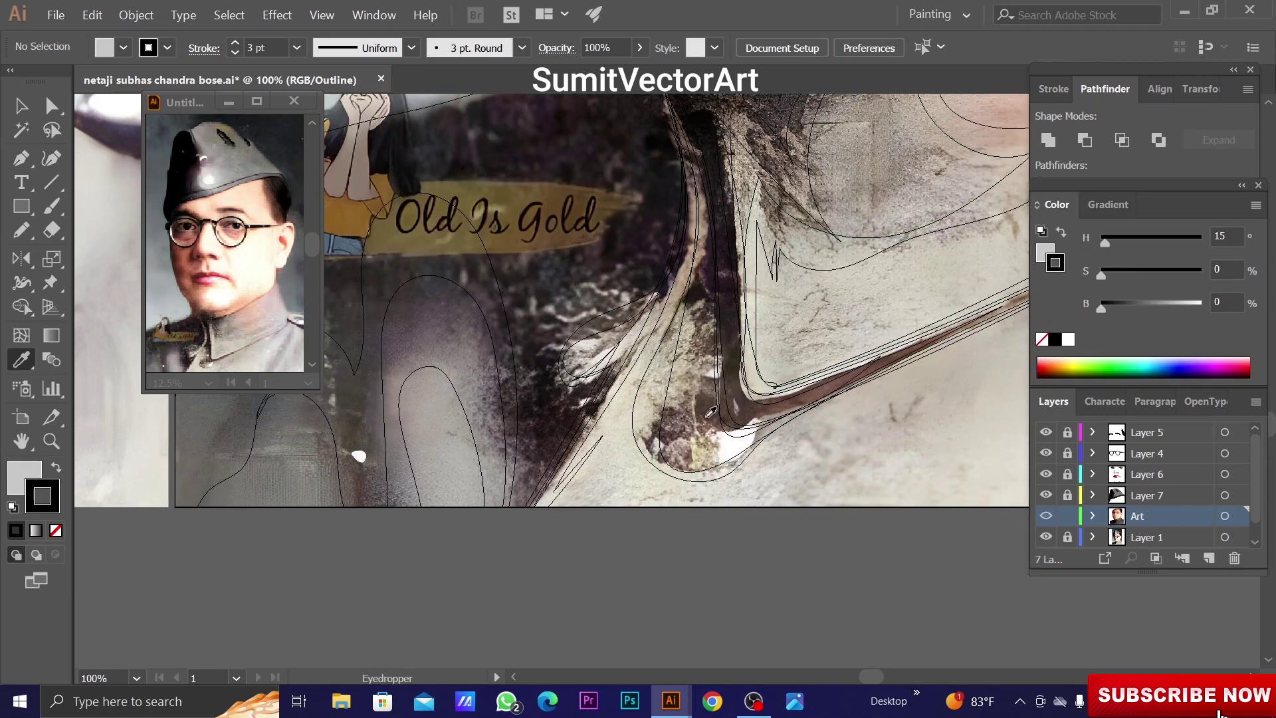
{"action": "left_click_drag", "start_coordinate": [757, 444], "coordinate": [718, 389]}
{"action": "key", "text": "ctrl+y"}
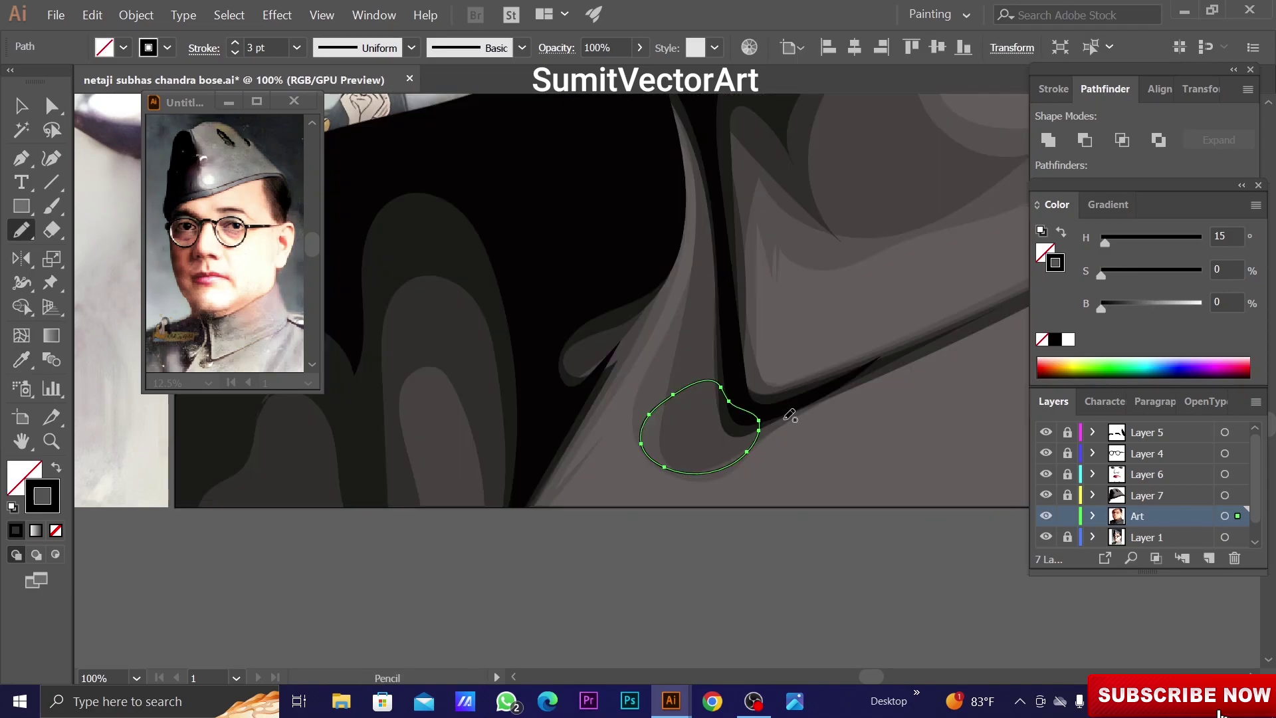
Fill the collar button's highlight shape with a colour sampled by the Eyedropper
{"action": "key", "text": "ctrl+y"}
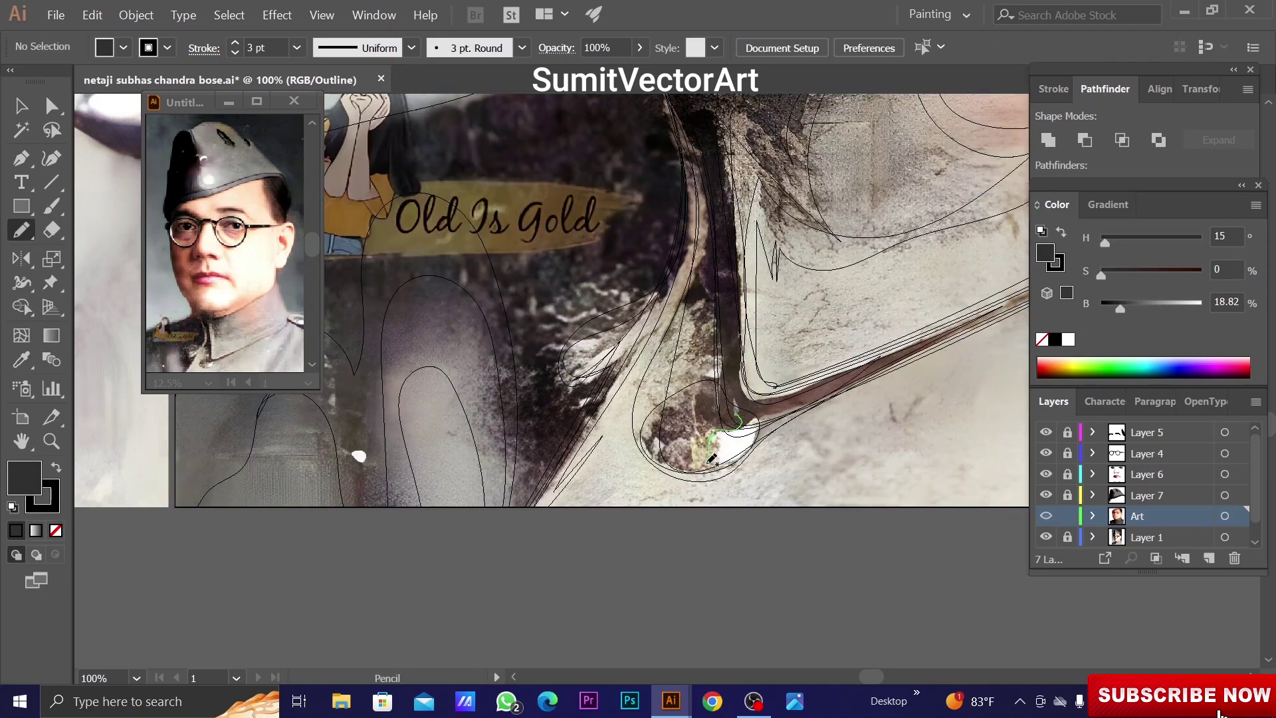
{"action": "key", "text": "ctrl+y"}
{"action": "key", "text": "i"}
{"action": "left_click", "coordinate": [630, 380]}
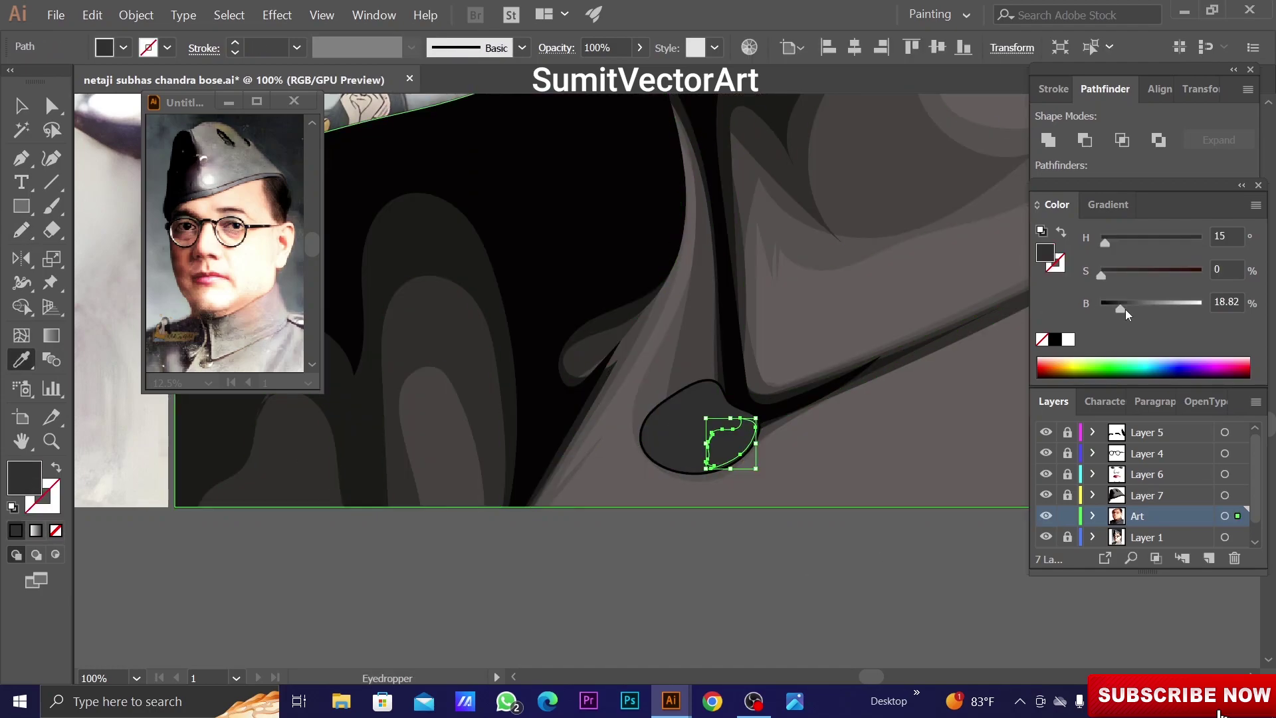
{"action": "left_click", "coordinate": [630, 379], "text": "alt"}
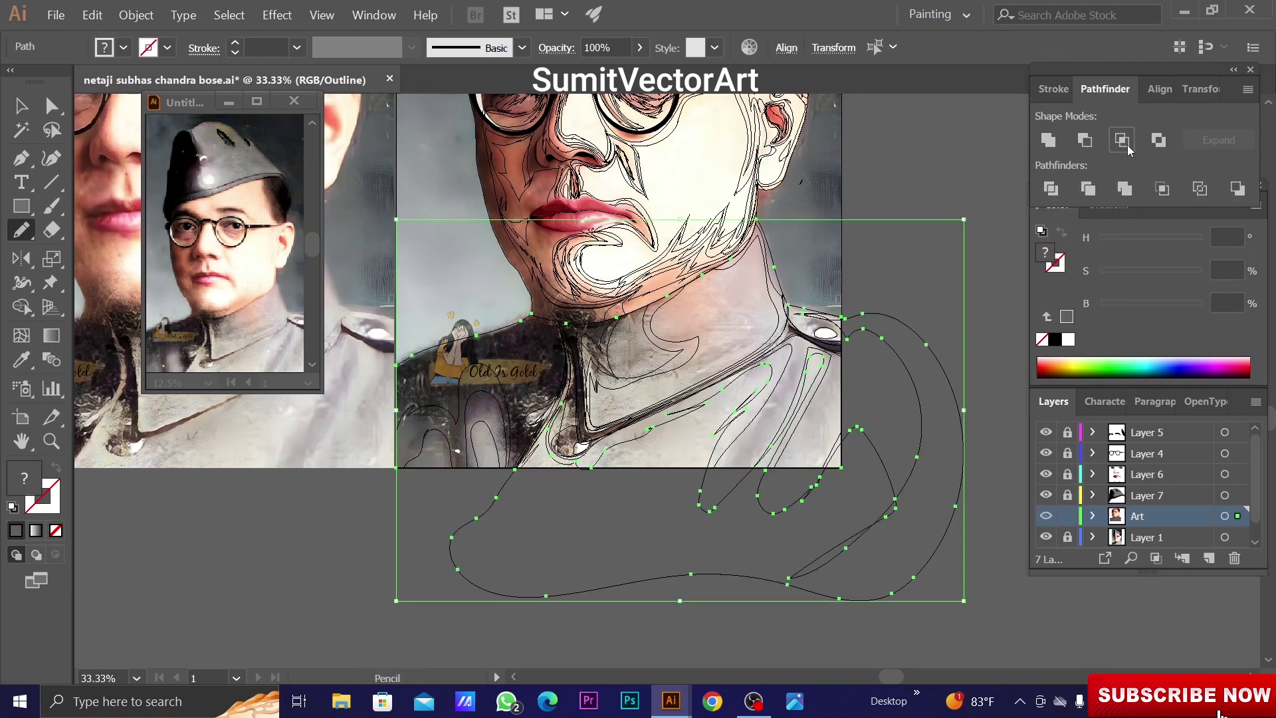
Add grey shading over the right shoulder, trimmed with Pathfinder Minus Front
{"action": "key", "text": "Delete"}
{"action": "left_click_drag", "start_coordinate": [705, 288], "coordinate": [720, 334]}
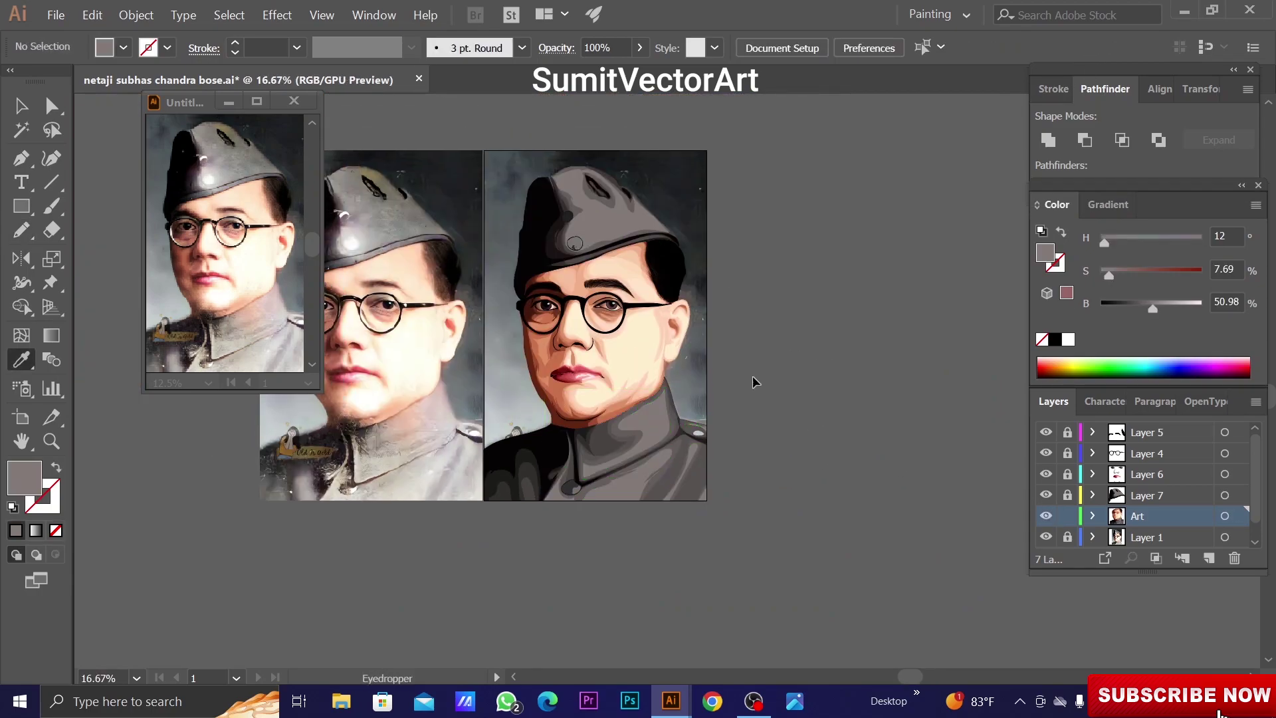
{"action": "scroll", "coordinate": [755, 379], "scroll_direction": "up", "scroll_amount": 2}
{"action": "left_click", "coordinate": [728, 442]}
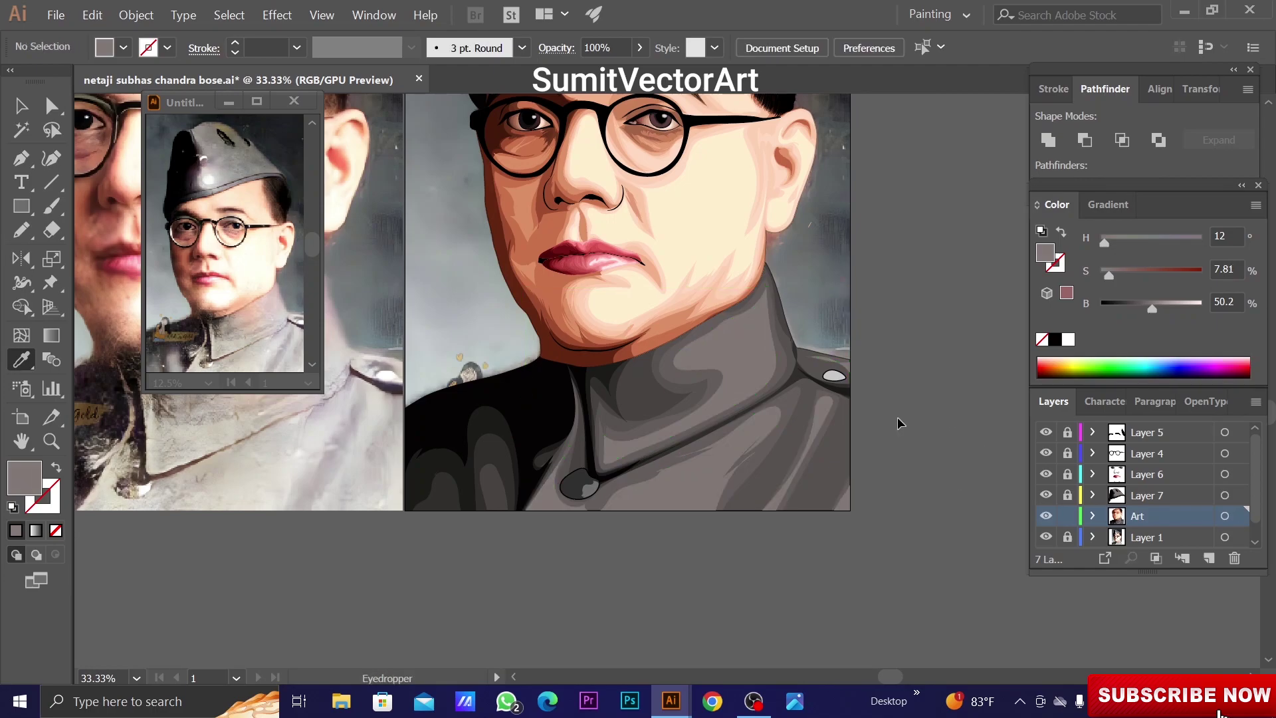
{"action": "left_click", "coordinate": [1085, 139]}
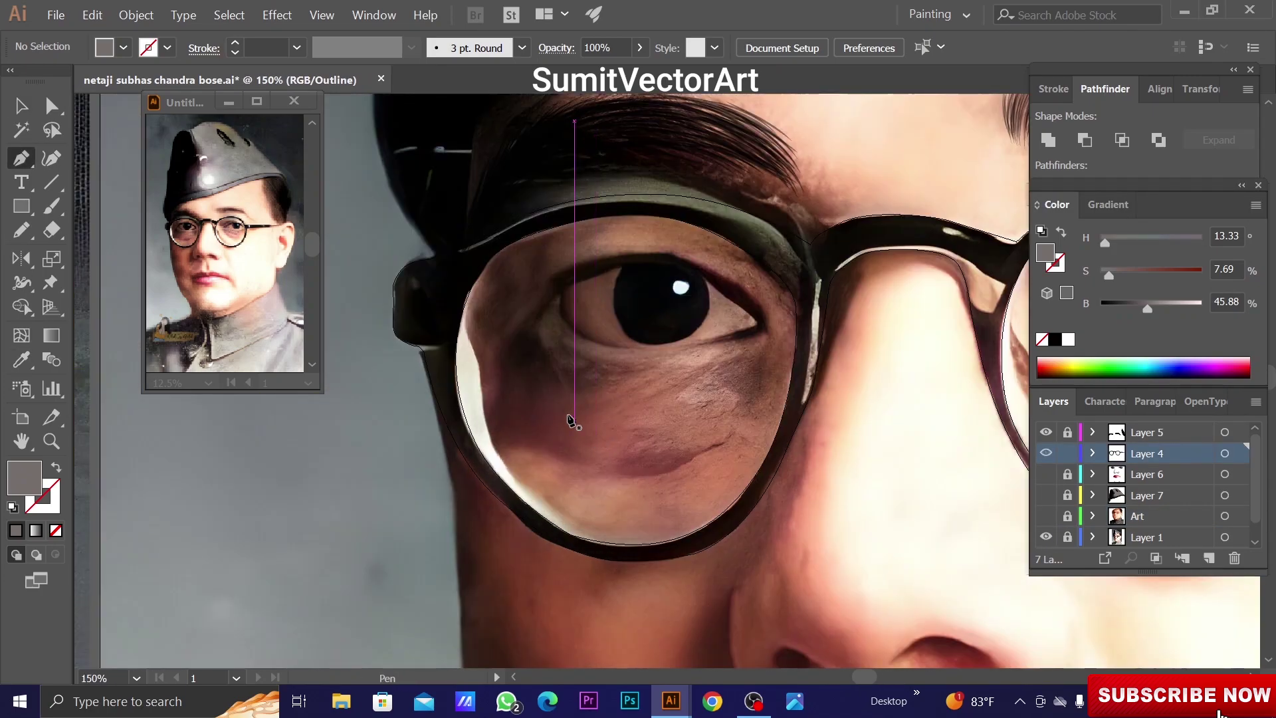
Draw highlight paths along the left and right lens rims
{"action": "left_click", "coordinate": [570, 421]}
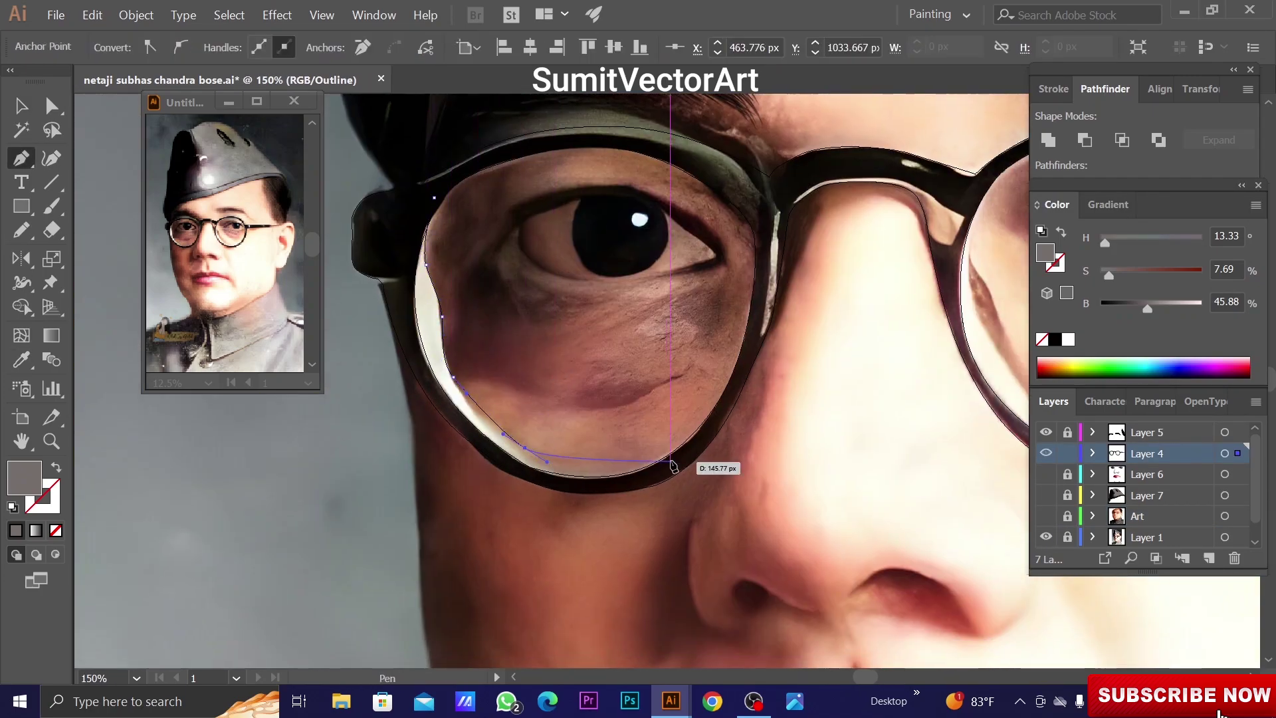
{"action": "left_click", "coordinate": [503, 459]}
{"action": "left_click", "coordinate": [449, 404]}
{"action": "scroll", "coordinate": [412, 346], "scroll_direction": "right", "scroll_amount": 8}
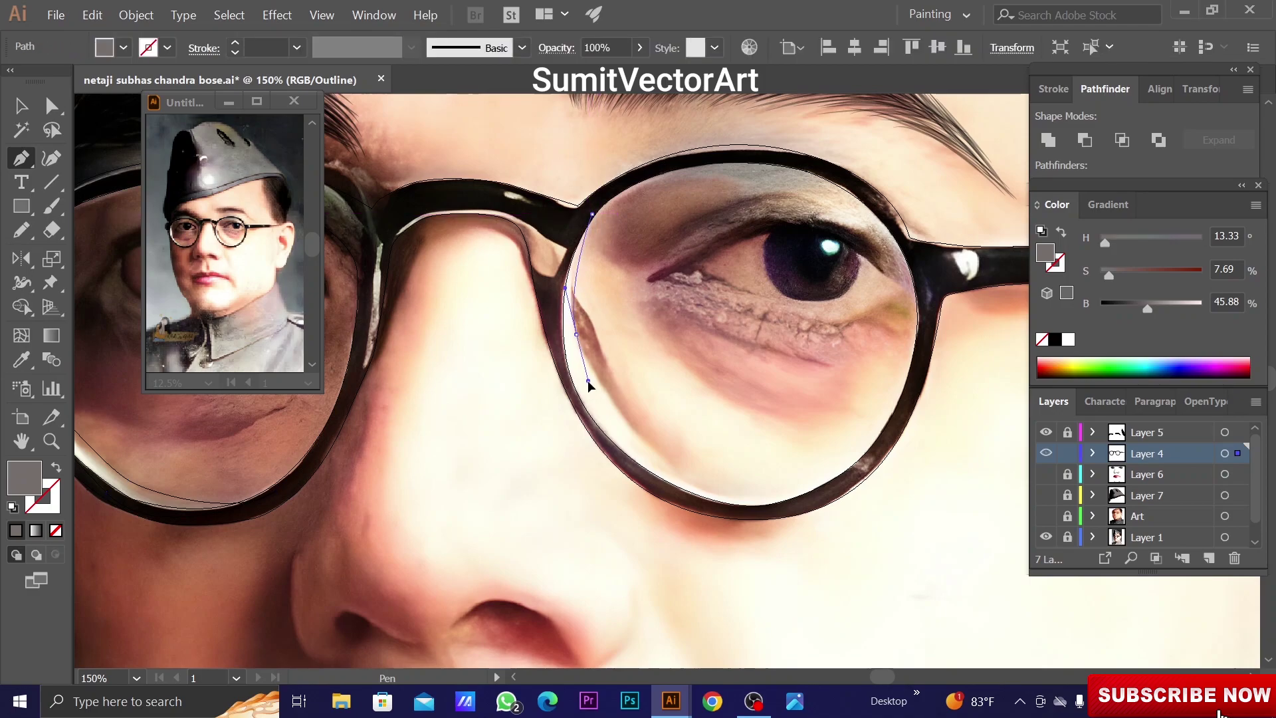
{"action": "left_click_drag", "start_coordinate": [793, 429], "coordinate": [741, 472]}
{"action": "key", "text": "ctrl+y"}
{"action": "scroll", "coordinate": [741, 472], "scroll_direction": "up", "scroll_amount": 3}
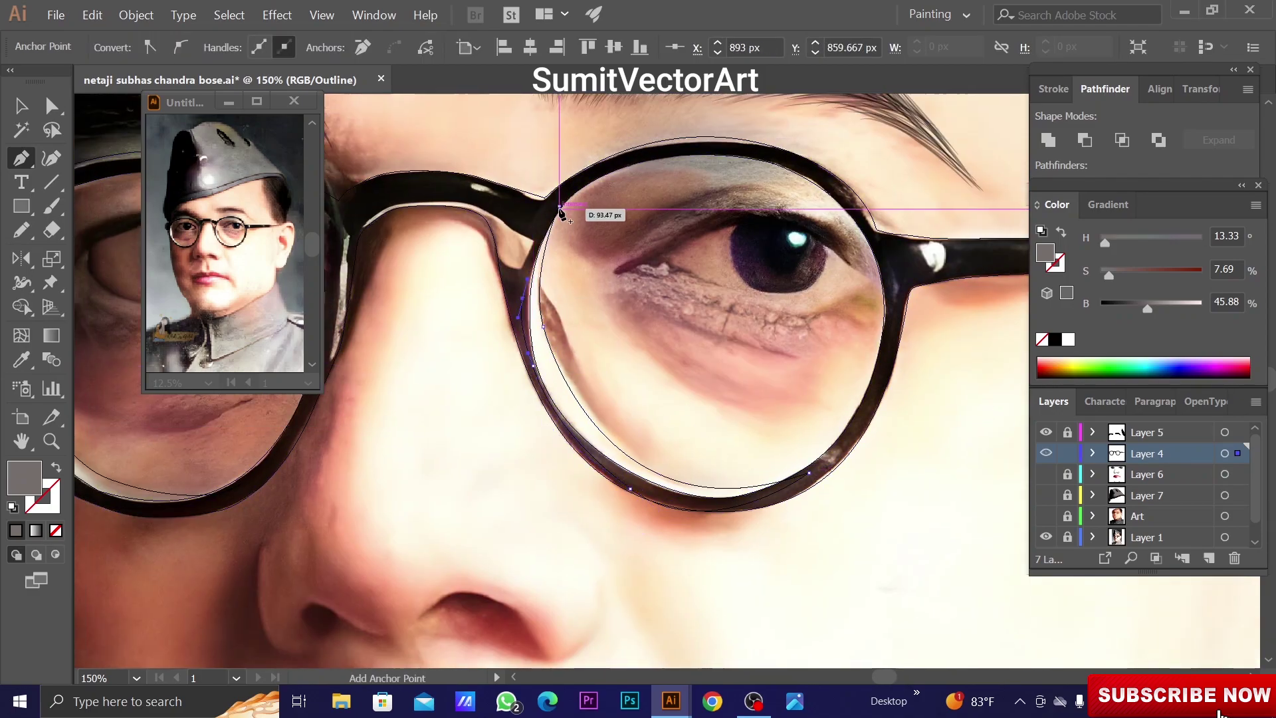
{"action": "scroll", "coordinate": [420, 495], "scroll_direction": "left", "scroll_amount": 5}
{"action": "key", "text": "v"}
{"action": "key", "text": "ctrl+shift+a"}
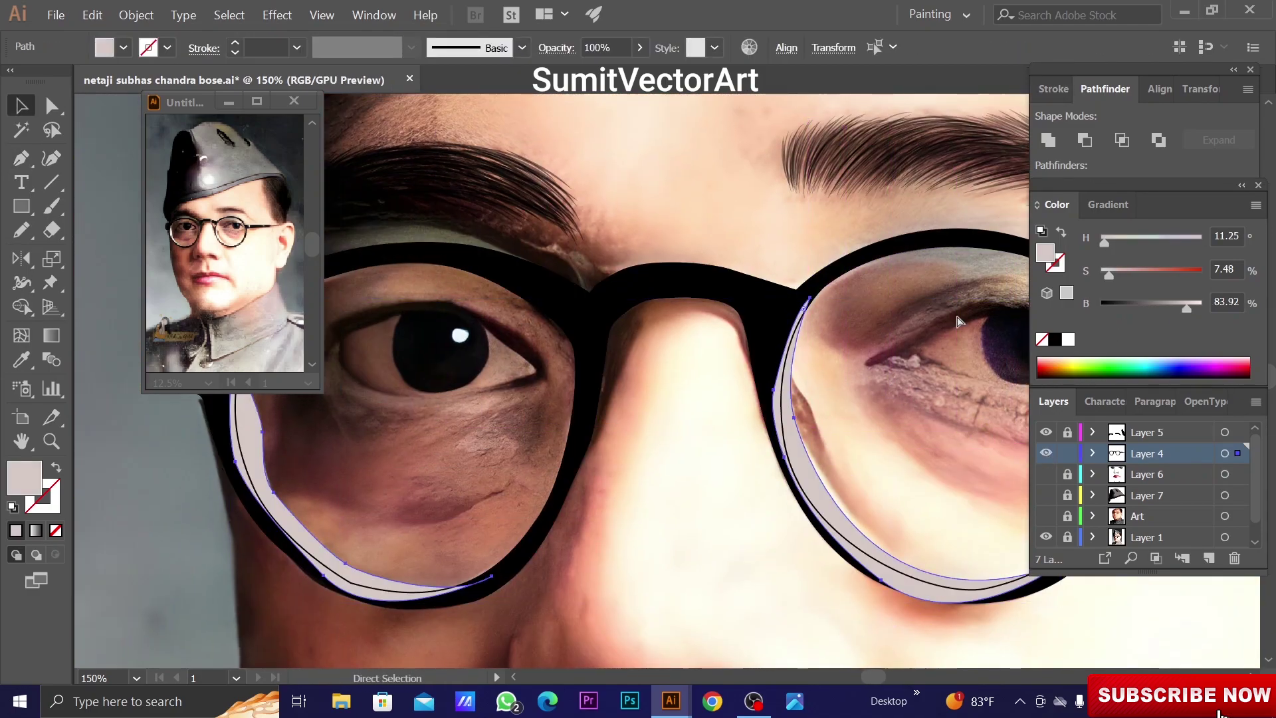
{"action": "key", "text": "ctrl+minus"}
{"action": "key", "text": "ctrl+minus"}
{"action": "key", "text": "ctrl+minus"}
{"action": "key", "text": "ctrl+minus"}
{"action": "key", "text": "ctrl+minus"}
Draw a highlight strip along the inner frame edge near the glasses bridge
{"action": "key", "text": "ctrl+1"}
{"action": "left_click", "coordinate": [452, 431], "text": "ctrl"}
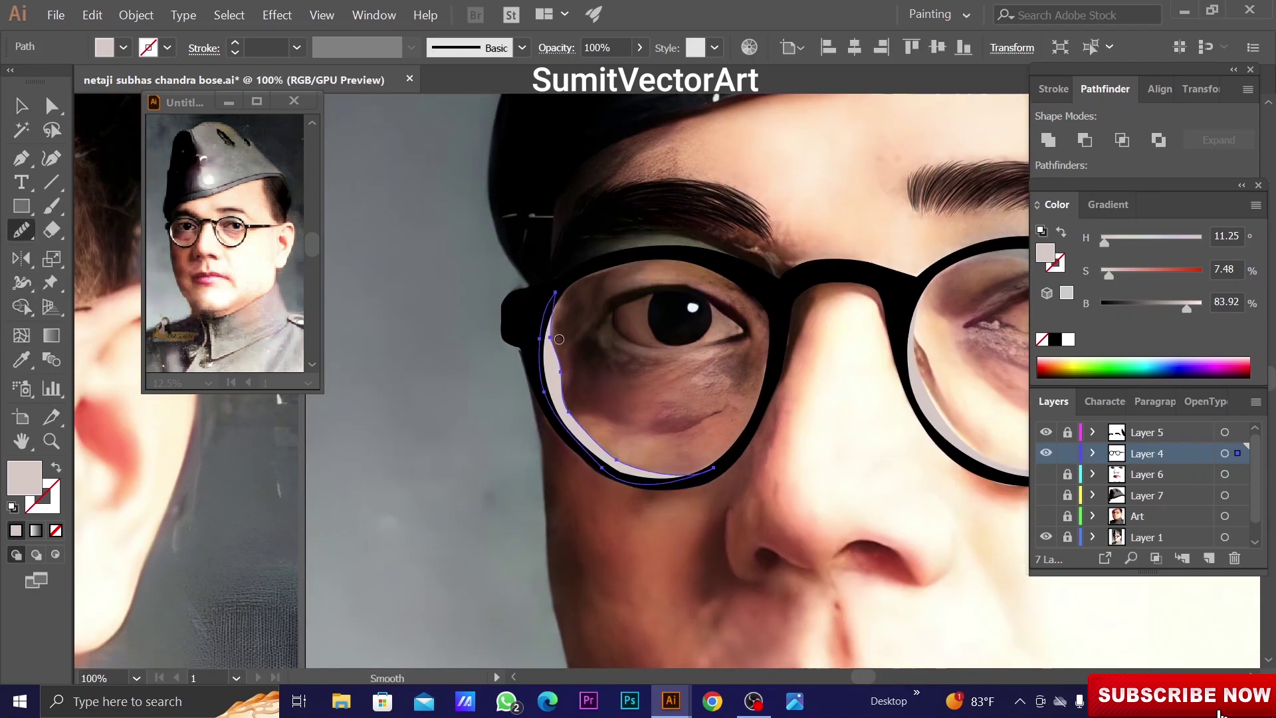
{"action": "key", "text": "n"}
{"action": "key", "text": "ctrl+shift+a"}
{"action": "key", "text": "ctrl+plus"}
{"action": "key", "text": "ctrl+plus"}
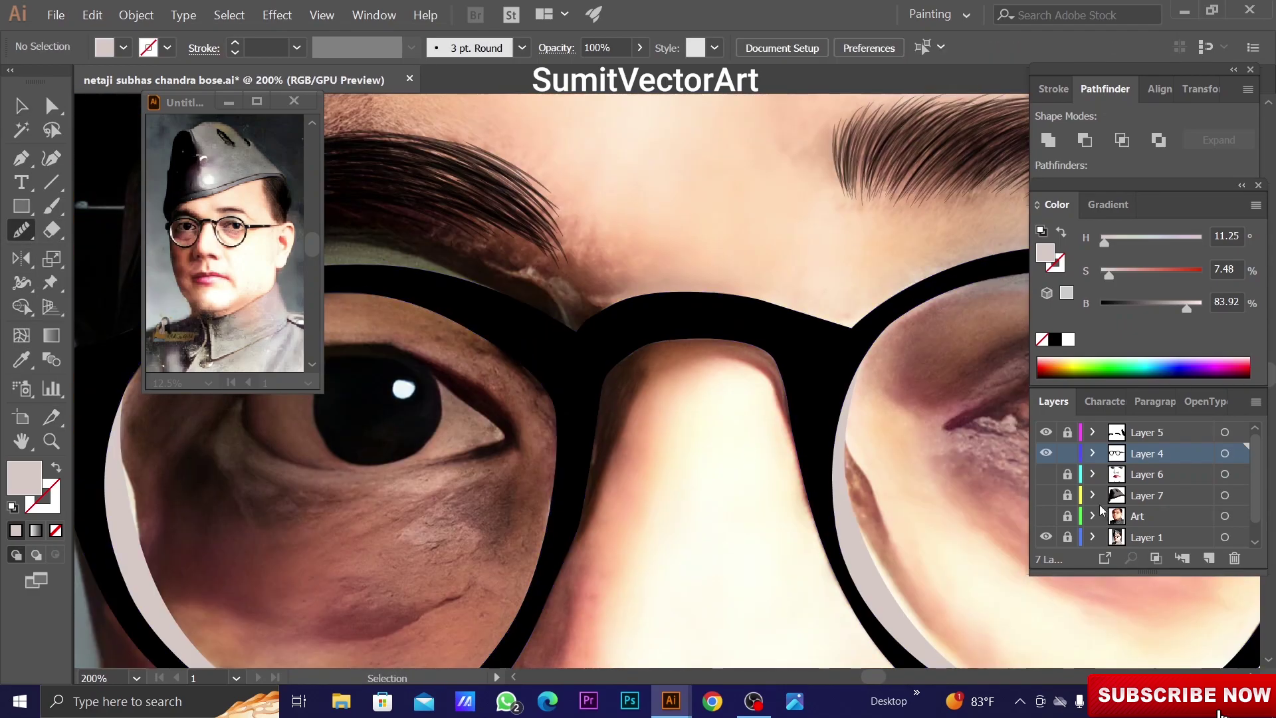
{"action": "key", "text": "ctrl+y"}
{"action": "left_click_drag", "start_coordinate": [625, 474], "coordinate": [618, 482]}
{"action": "scroll", "coordinate": [621, 329], "scroll_direction": "up", "scroll_amount": 2}
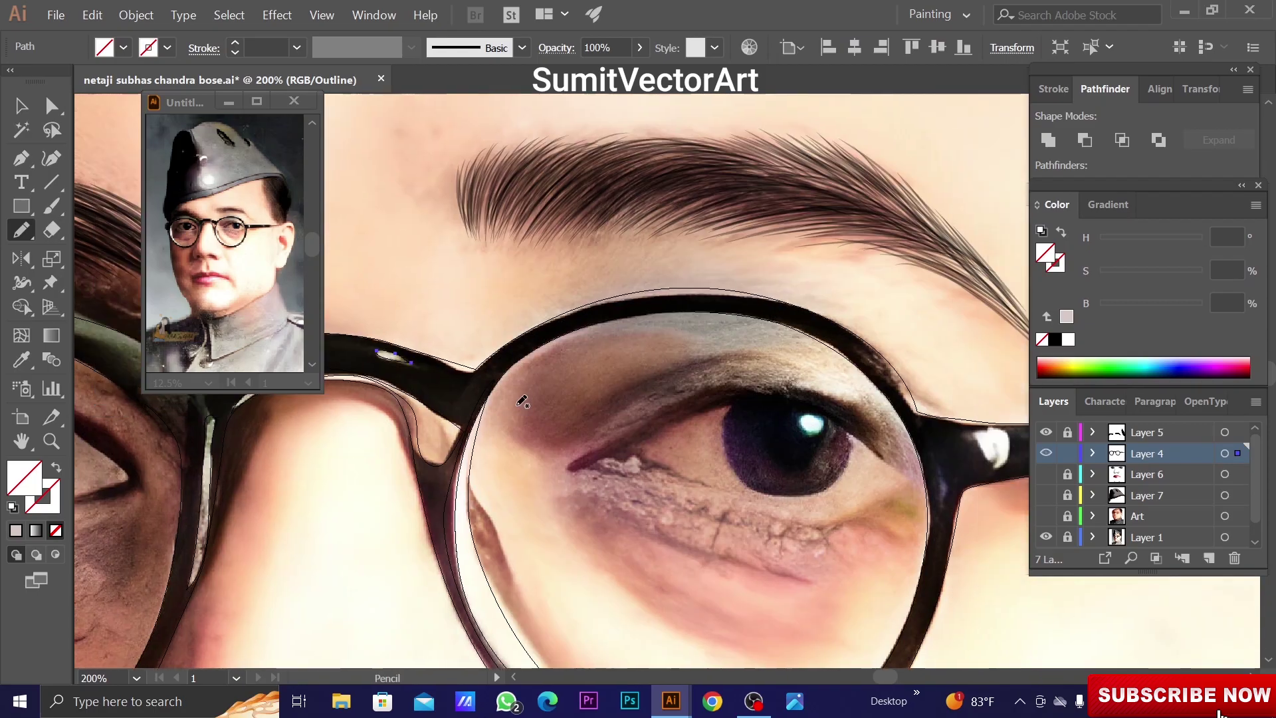
{"action": "left_click_drag", "start_coordinate": [779, 304], "coordinate": [683, 450]}
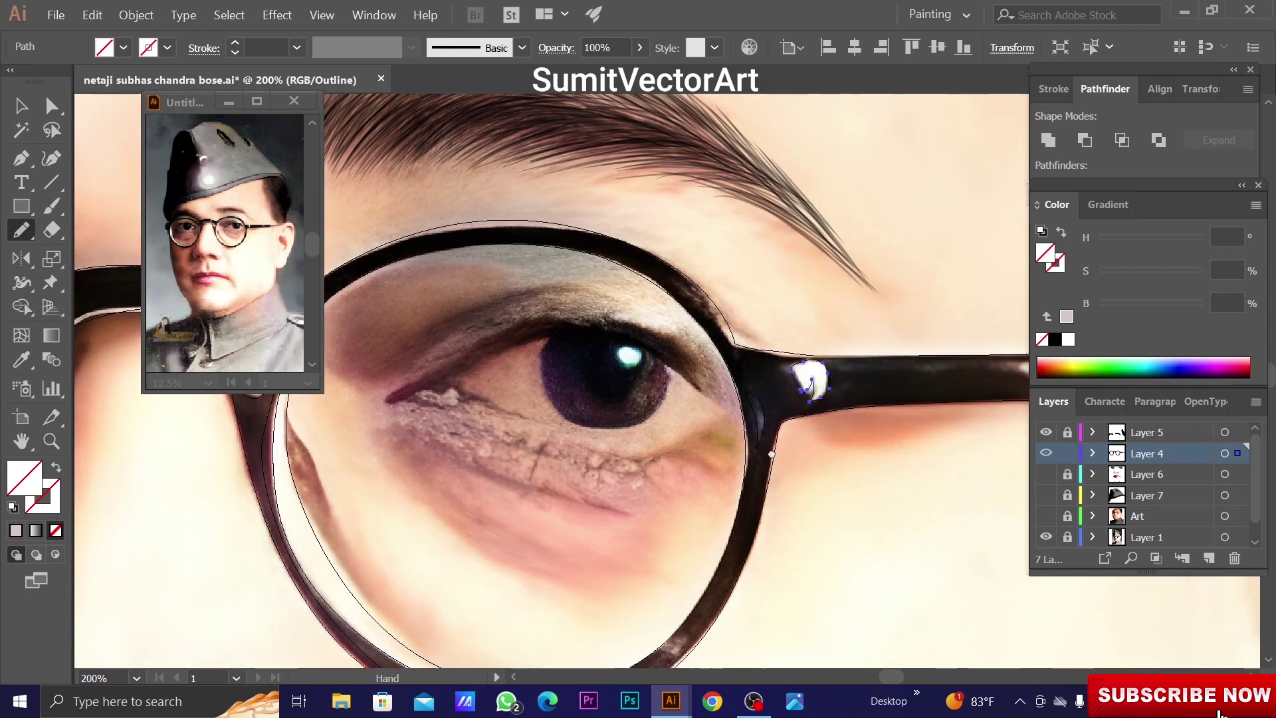
{"action": "key", "text": "ctrl+y"}
Give the glasses highlights a translucent white fill
{"action": "scroll", "coordinate": [718, 432], "scroll_direction": "down", "scroll_amount": 2}
{"action": "scroll", "coordinate": [753, 422], "scroll_direction": "up", "scroll_amount": 2}
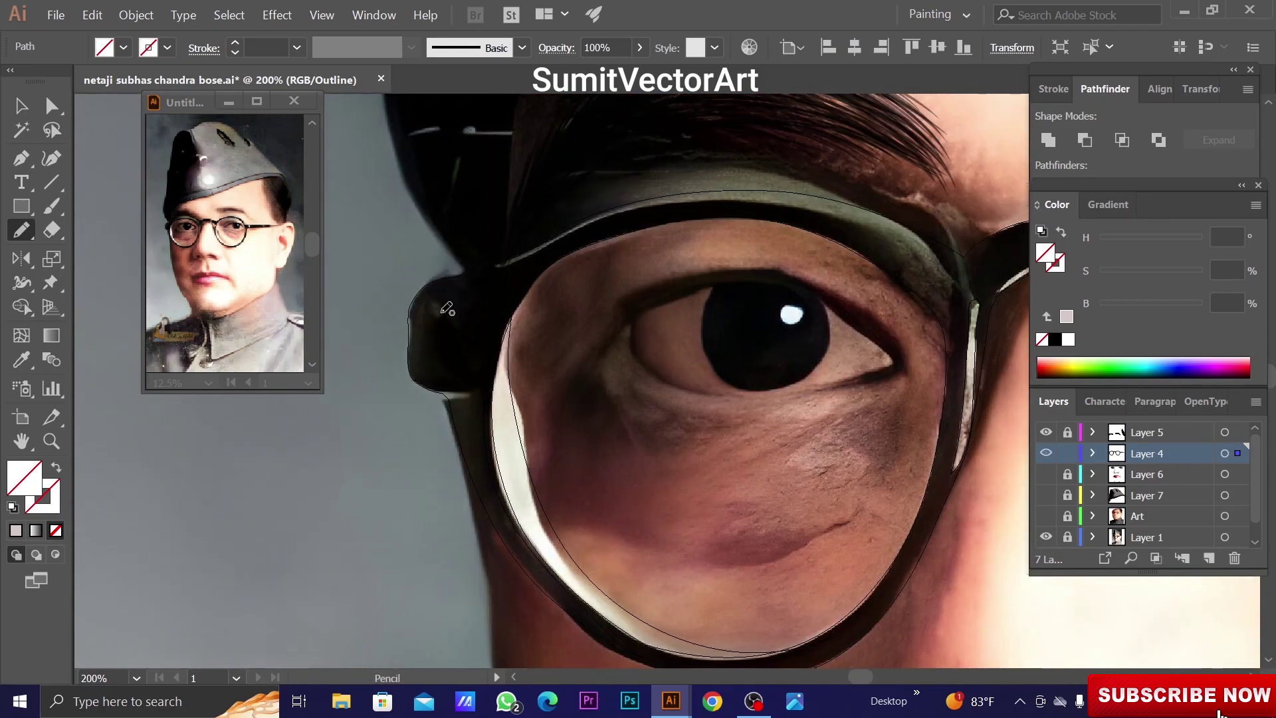
{"action": "scroll", "coordinate": [753, 422], "scroll_direction": "down", "scroll_amount": 3}
{"action": "key", "text": "i"}
{"action": "left_click", "coordinate": [488, 152]}
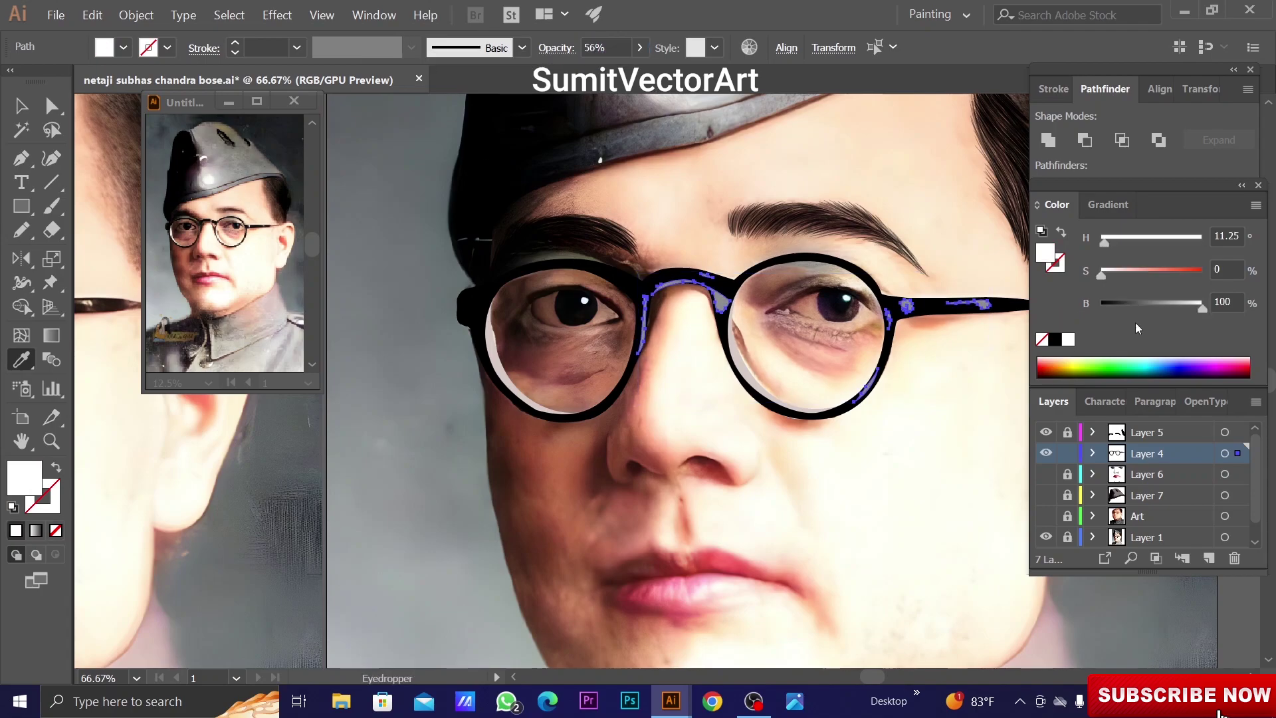
{"action": "key", "text": "ctrl+shift+a"}
Unhide Layers 6 and 7 and hide the reference photo in Layer 1
{"action": "left_click_drag", "start_coordinate": [1046, 474], "coordinate": [1045, 515]}
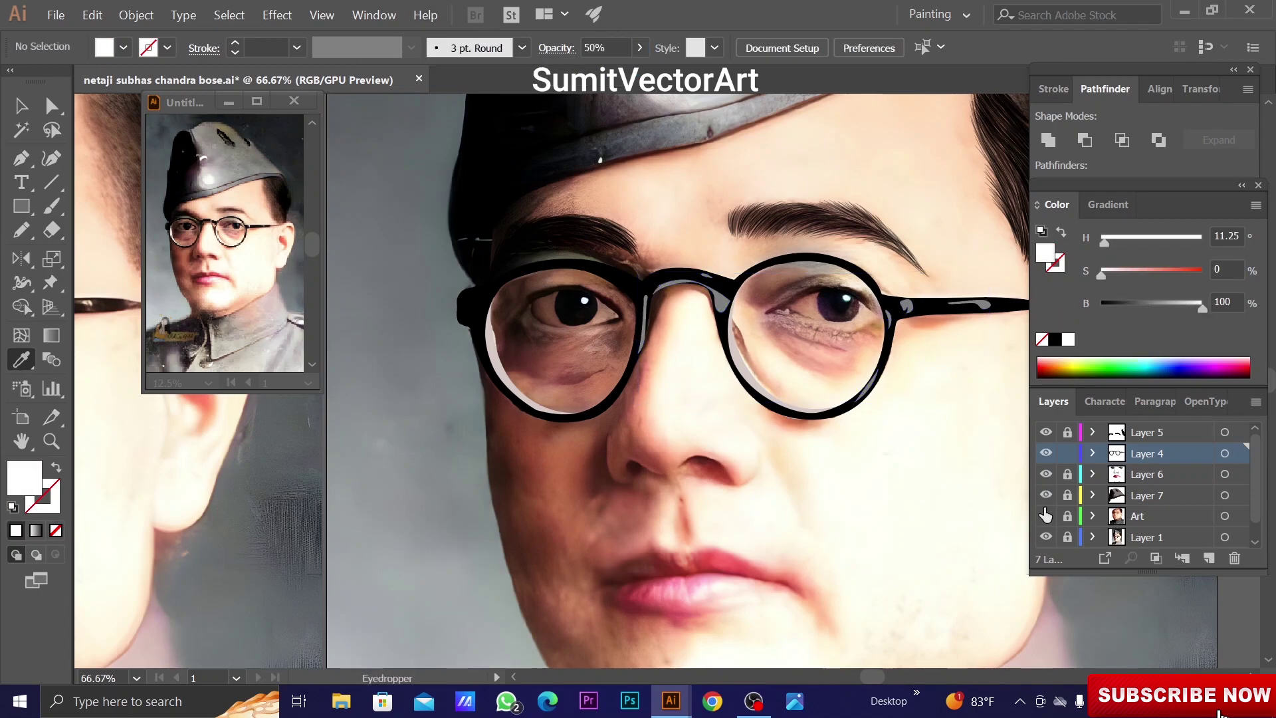
{"action": "left_click", "coordinate": [1046, 537]}
{"action": "scroll", "coordinate": [740, 368], "scroll_direction": "down", "scroll_amount": 3}
{"action": "scroll", "coordinate": [740, 368], "scroll_direction": "up", "scroll_amount": 2}
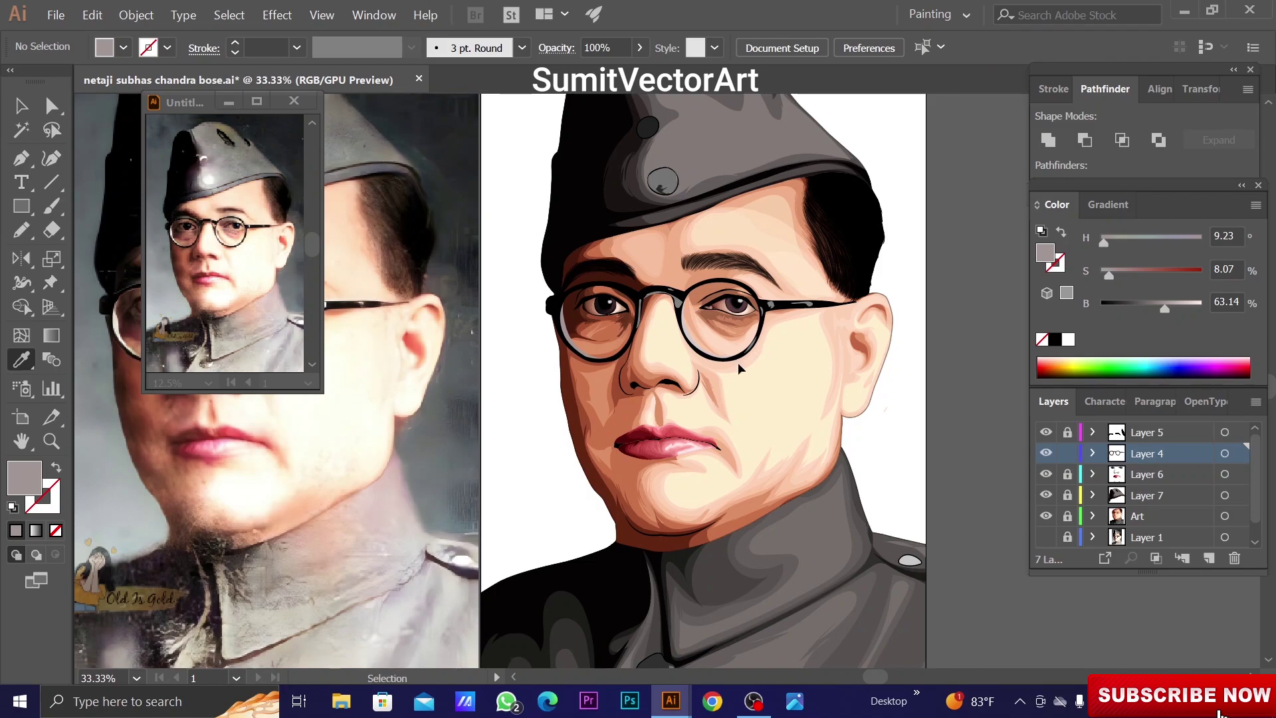
Apply the translucent white fill to the right lens and bridge highlights
{"action": "left_click", "coordinate": [568, 332]}
{"action": "left_click", "coordinate": [571, 335]}
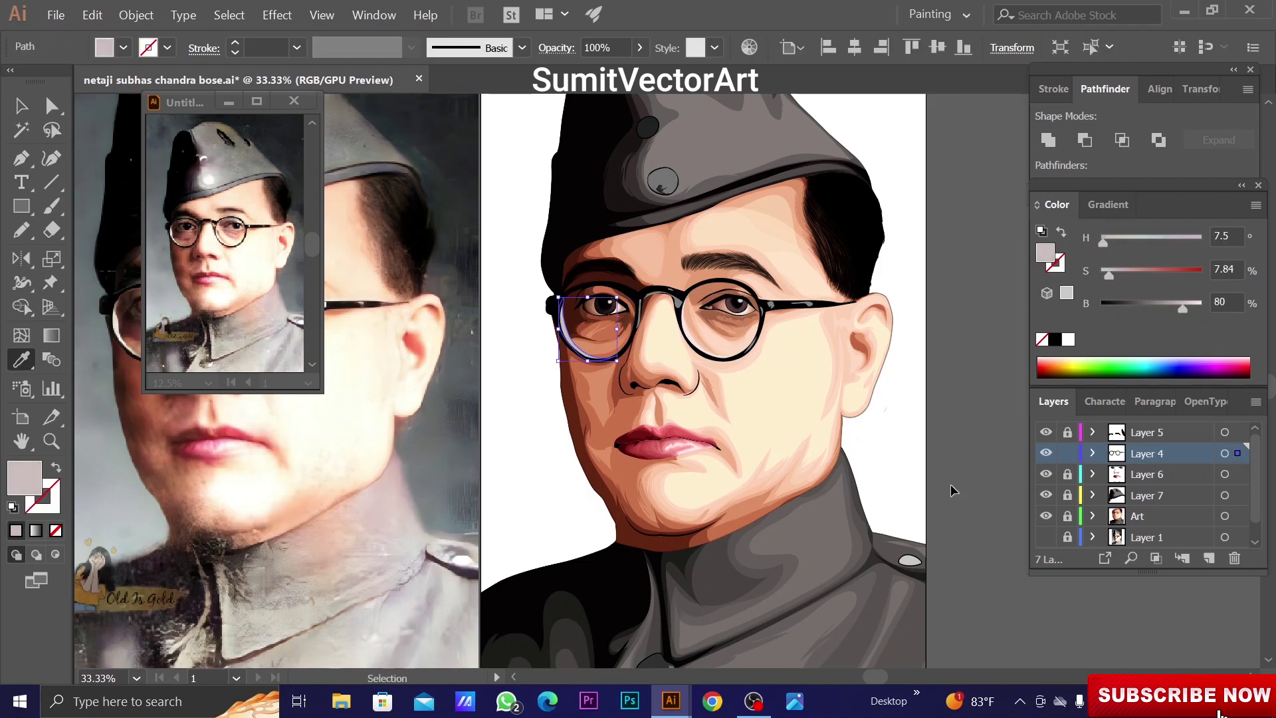
{"action": "key", "text": "ctrl+shift+a"}
{"action": "scroll", "coordinate": [680, 359], "scroll_direction": "up", "scroll_amount": 1}
{"action": "scroll", "coordinate": [680, 359], "scroll_direction": "up", "scroll_amount": 2}
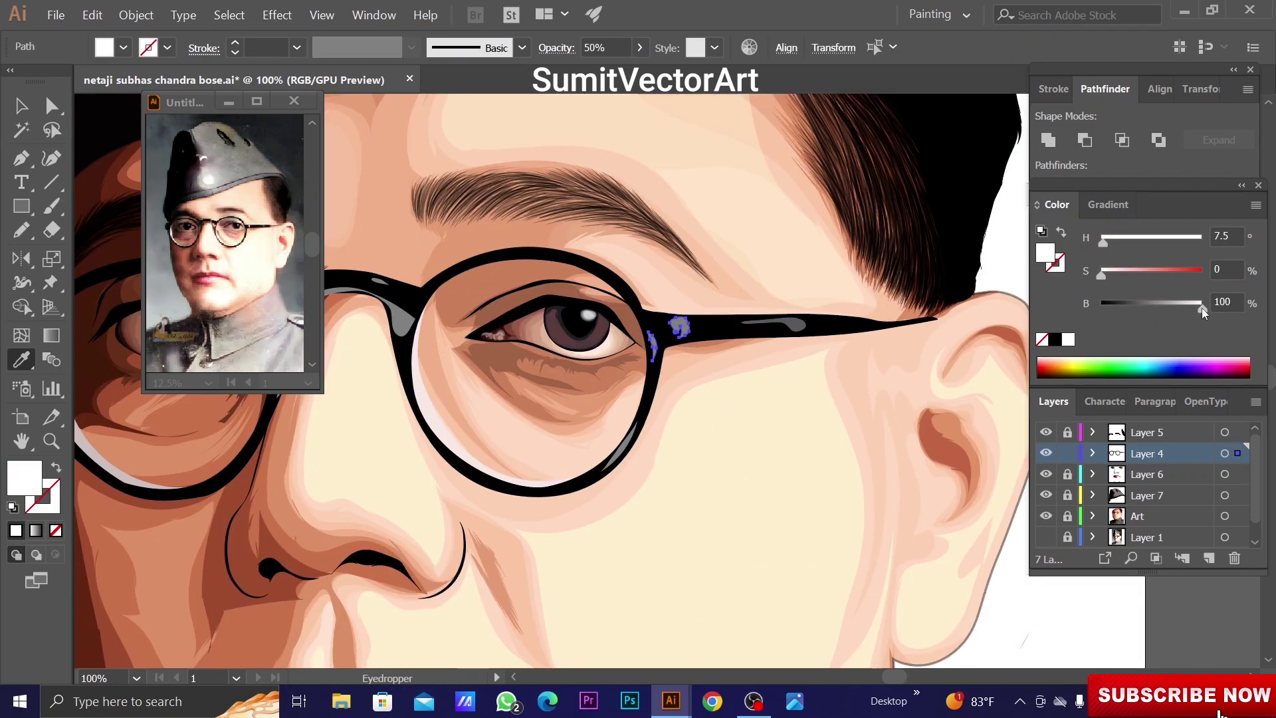
{"action": "scroll", "coordinate": [680, 359], "scroll_direction": "down", "scroll_amount": 2}
{"action": "left_click", "coordinate": [642, 356], "text": "ctrl"}
{"action": "key", "text": "ctrl+shift+a"}
Create a new top layer and hide the vector art layers, leaving the photo visible
{"action": "scroll", "coordinate": [732, 398], "scroll_direction": "down", "scroll_amount": 3}
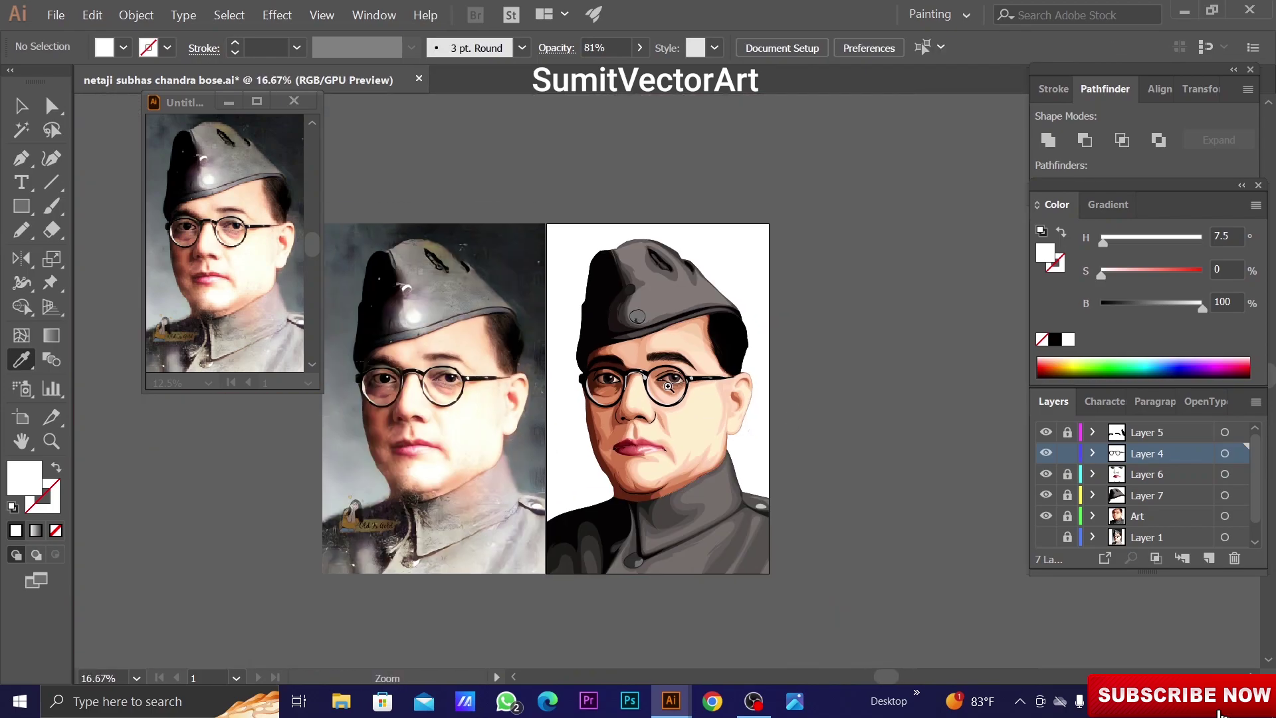
{"action": "scroll", "coordinate": [665, 373], "scroll_direction": "up", "scroll_amount": 4}
{"action": "scroll", "coordinate": [632, 366], "scroll_direction": "down", "scroll_amount": 3}
{"action": "scroll", "coordinate": [612, 364], "scroll_direction": "up", "scroll_amount": 3}
{"action": "scroll", "coordinate": [612, 364], "scroll_direction": "down", "scroll_amount": 3}
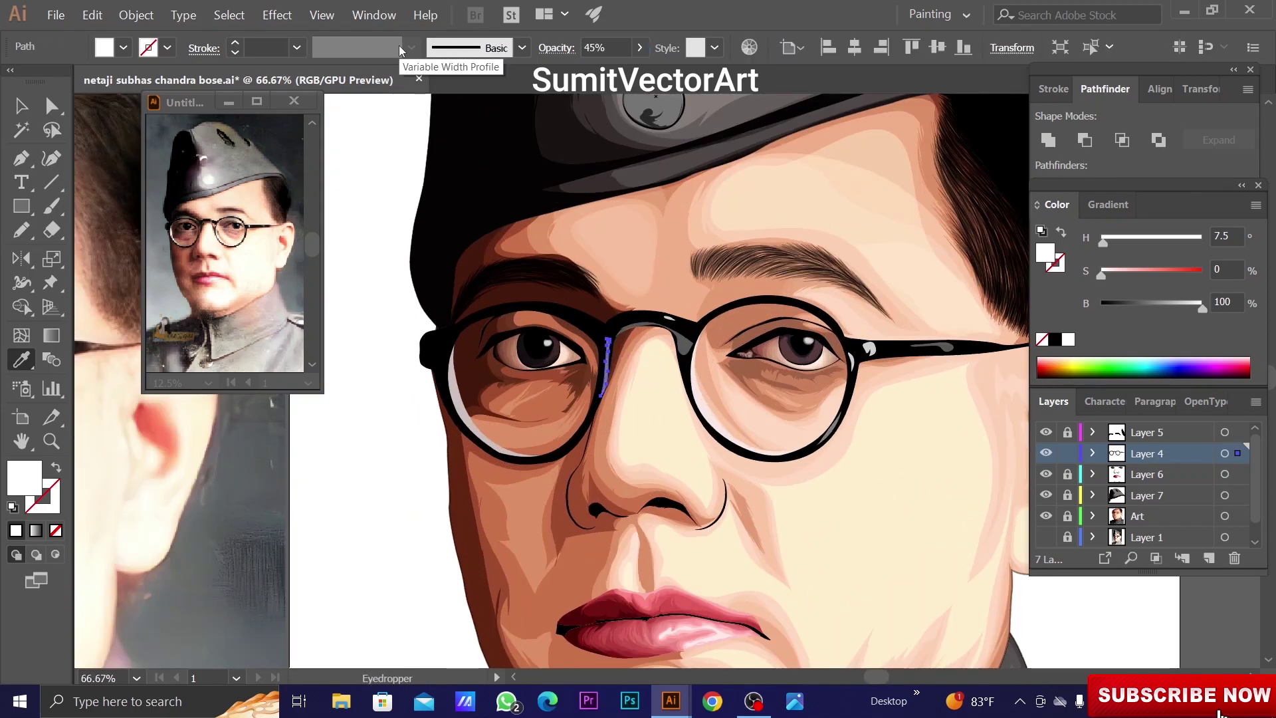
{"action": "scroll", "coordinate": [611, 365], "scroll_direction": "down", "scroll_amount": 3}
{"action": "scroll", "coordinate": [665, 373], "scroll_direction": "up", "scroll_amount": 2}
{"action": "left_click", "coordinate": [1209, 558]}
{"action": "left_click_drag", "start_coordinate": [1047, 453], "coordinate": [1054, 546]}
Draw a curved hair strand at the hairline with a 0.5 pt Paintbrush stroke
{"action": "scroll", "coordinate": [1053, 545], "scroll_direction": "down", "scroll_amount": 2}
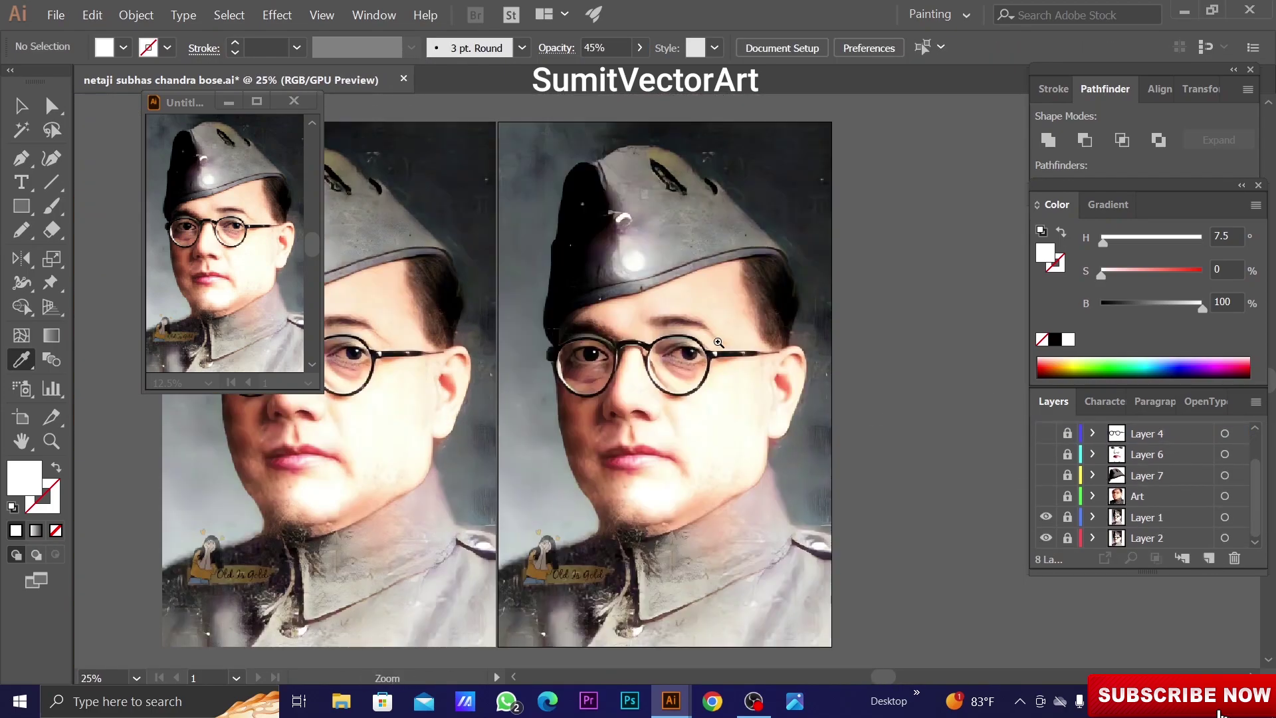
{"action": "scroll", "coordinate": [656, 282], "scroll_direction": "up", "scroll_amount": 4}
{"action": "key", "text": "b"}
{"action": "left_click_drag", "start_coordinate": [600, 267], "coordinate": [668, 353]}
{"action": "left_click", "coordinate": [522, 48]}
{"action": "left_click", "coordinate": [432, 120]}
{"action": "key", "text": "Down"}
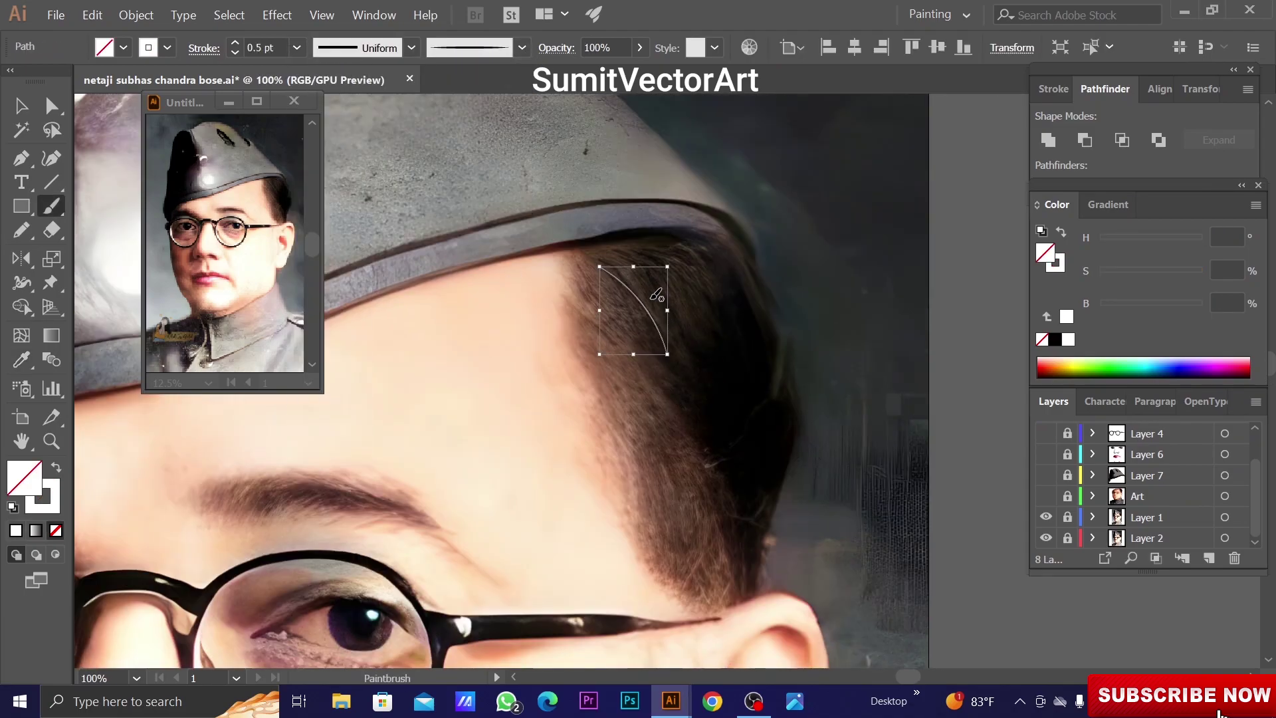
{"action": "key", "text": "ctrl+shift+a"}
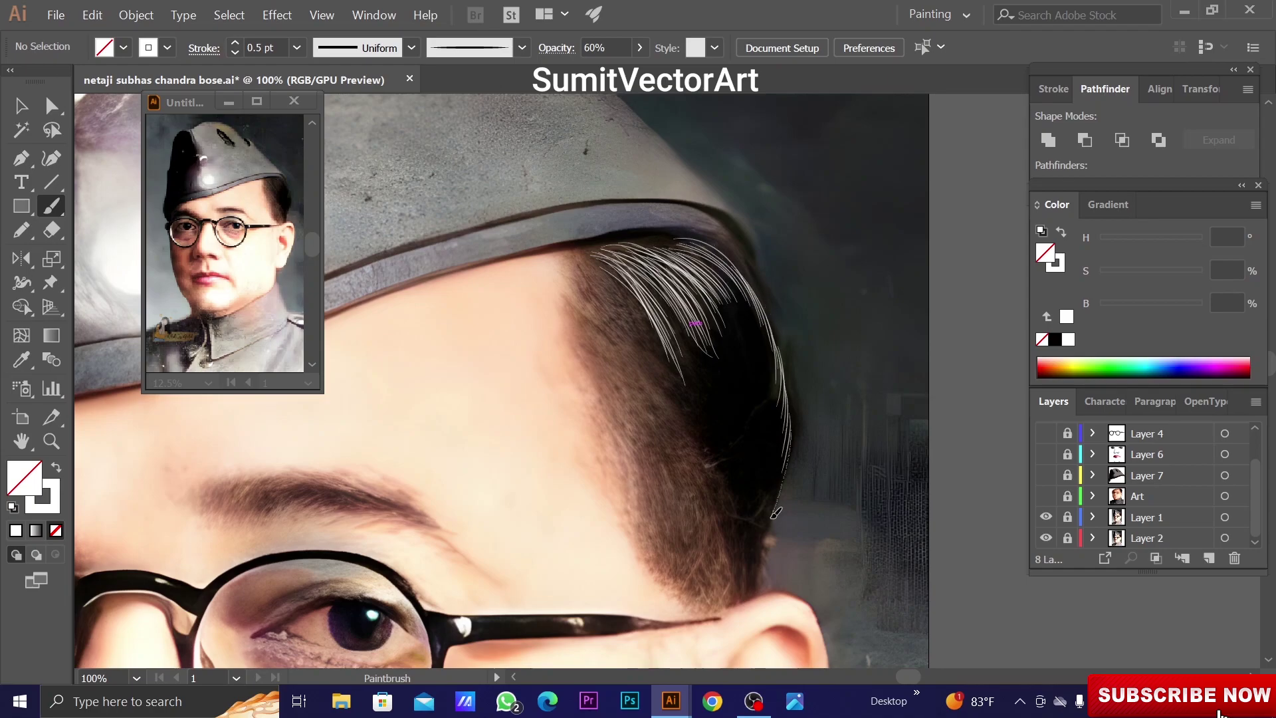
Apply a gradient to all the hair strokes, adding a middle colour stop
{"action": "scroll", "coordinate": [666, 228], "scroll_direction": "down", "scroll_amount": 2}
{"action": "scroll", "coordinate": [665, 228], "scroll_direction": "left", "scroll_amount": 1}
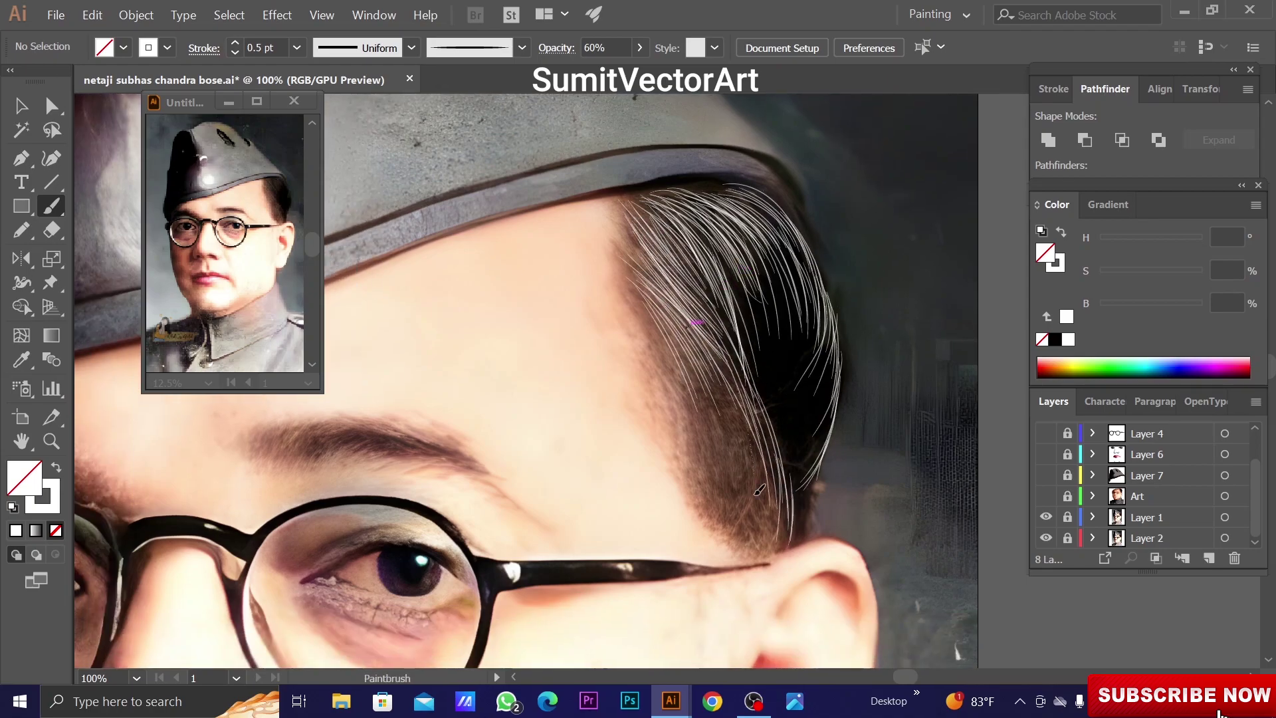
{"action": "left_click", "coordinate": [771, 420], "text": "ctrl"}
{"action": "key", "text": "period"}
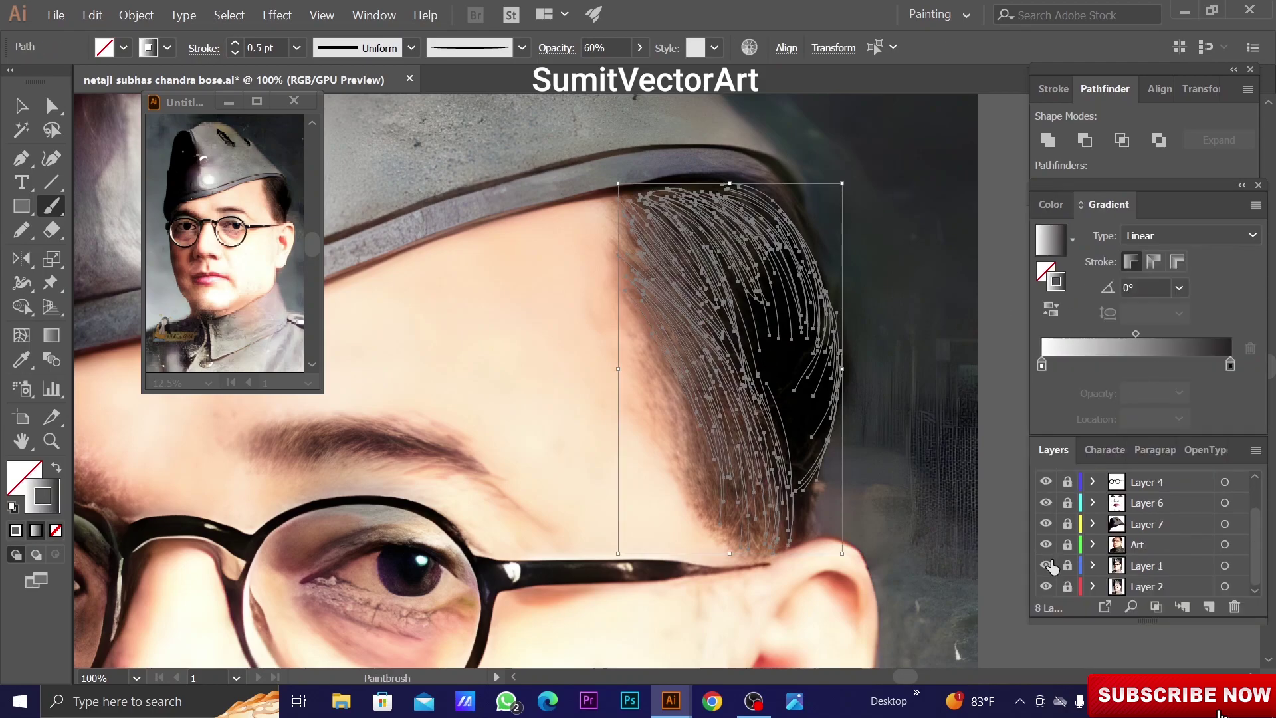
{"action": "left_click", "coordinate": [1144, 365]}
{"action": "double_click", "coordinate": [1143, 367]}
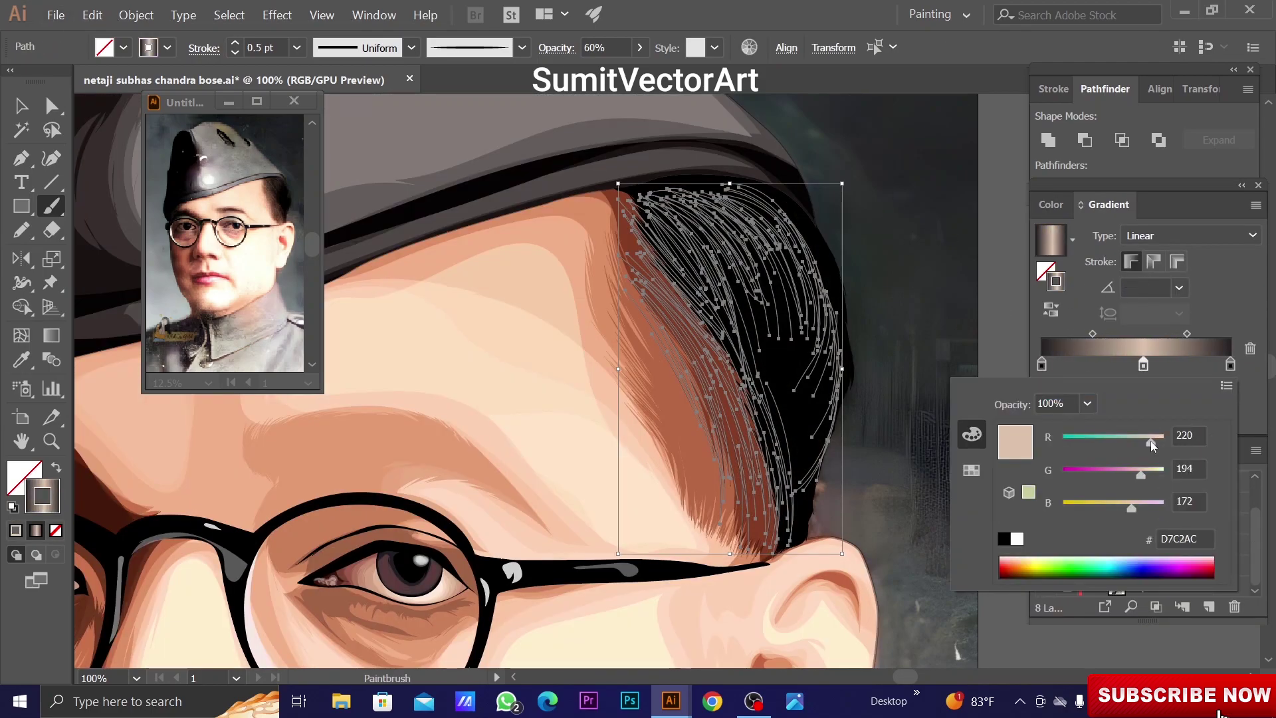
Give the hair strands a tapered width profile and 50% opacity
{"action": "left_click", "coordinate": [522, 47]}
{"action": "left_click", "coordinate": [521, 105]}
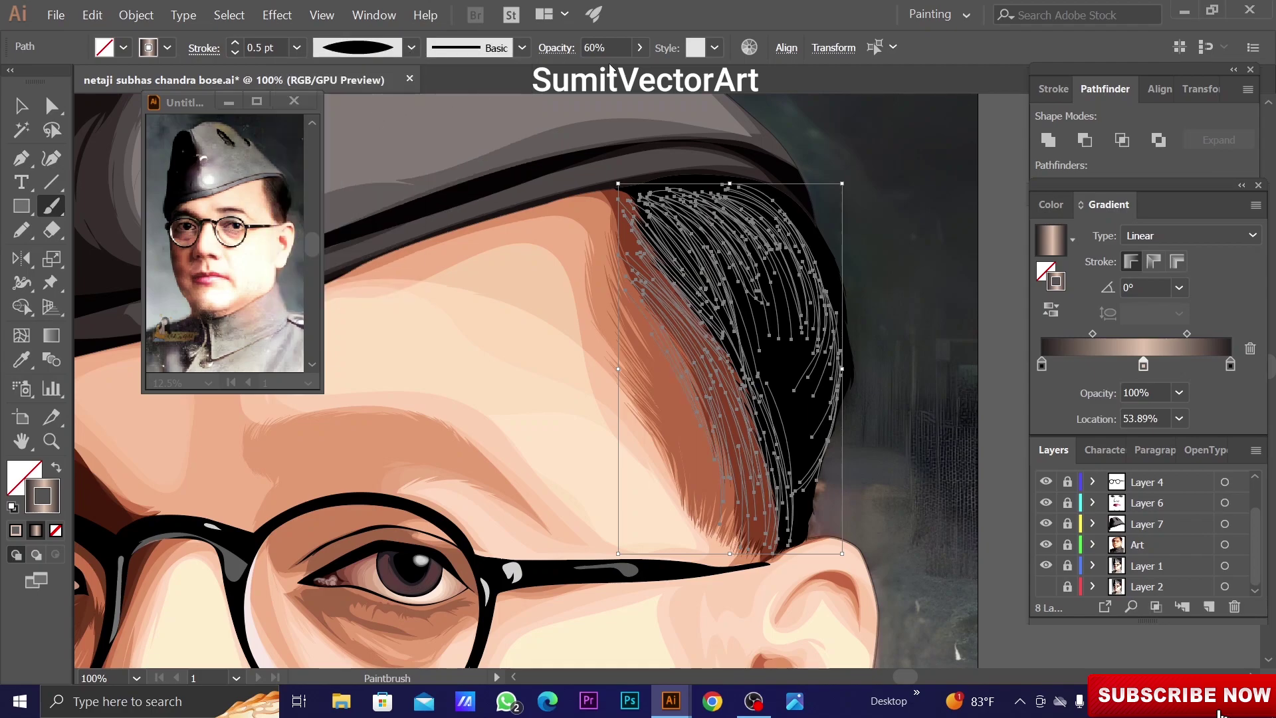
{"action": "type", "text": "50"}
{"action": "key", "text": "Return"}
{"action": "key", "text": "ctrl+shift+a"}
{"action": "key", "text": "ctrl+minus"}
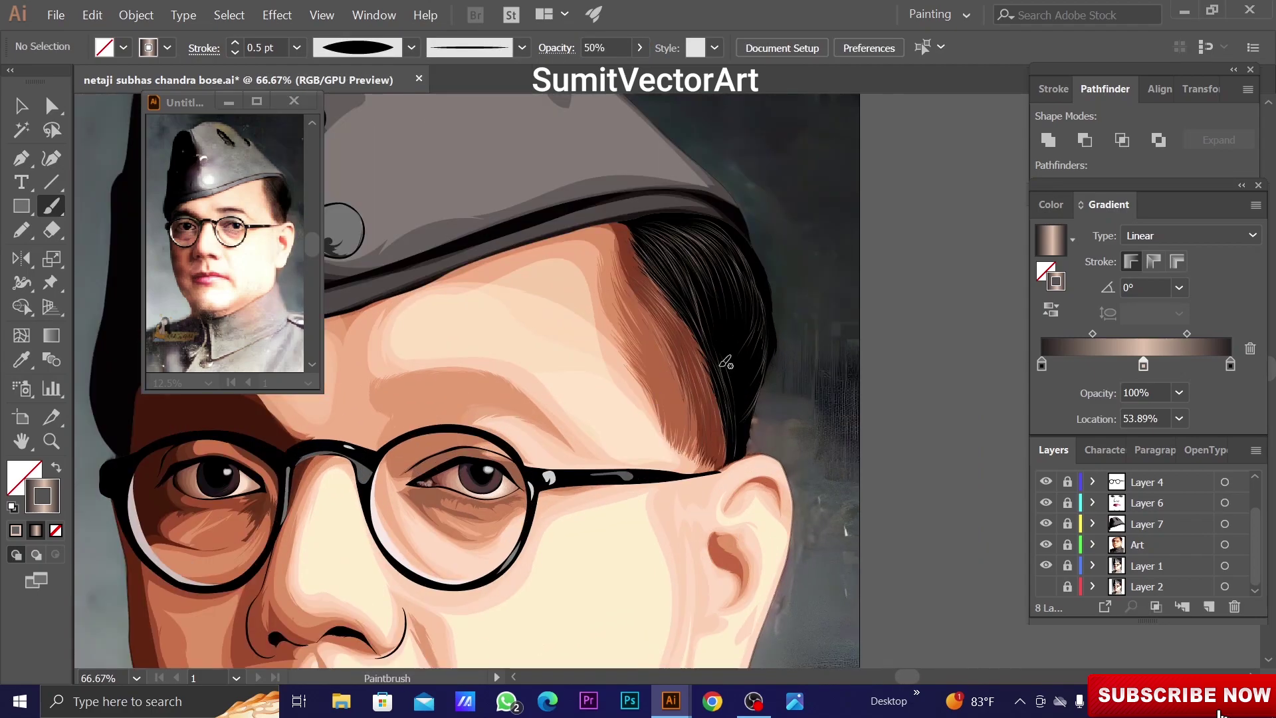
Set the hair strands' gradient angle to 90°
{"action": "left_click", "coordinate": [727, 253], "text": "ctrl"}
{"action": "left_click", "coordinate": [1091, 48]}
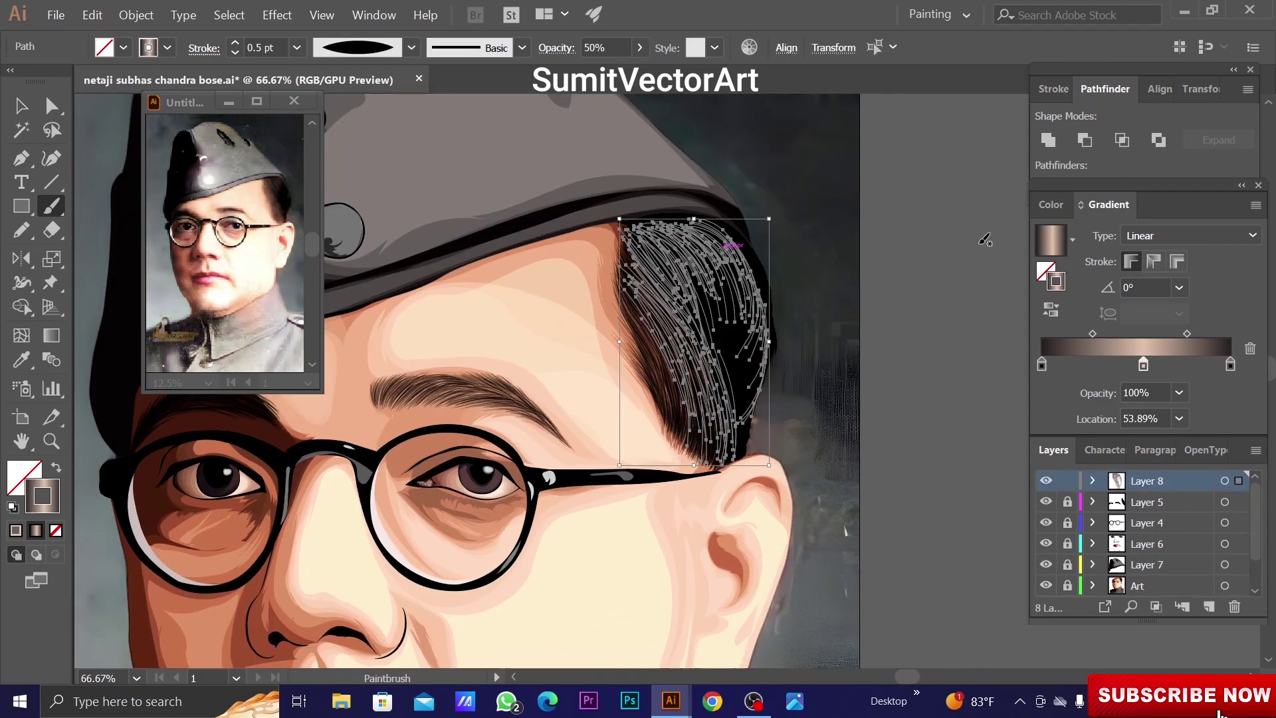
{"action": "key", "text": "ctrl+shift+a"}
{"action": "key", "text": "ctrl+minus"}
{"action": "key", "text": "v"}
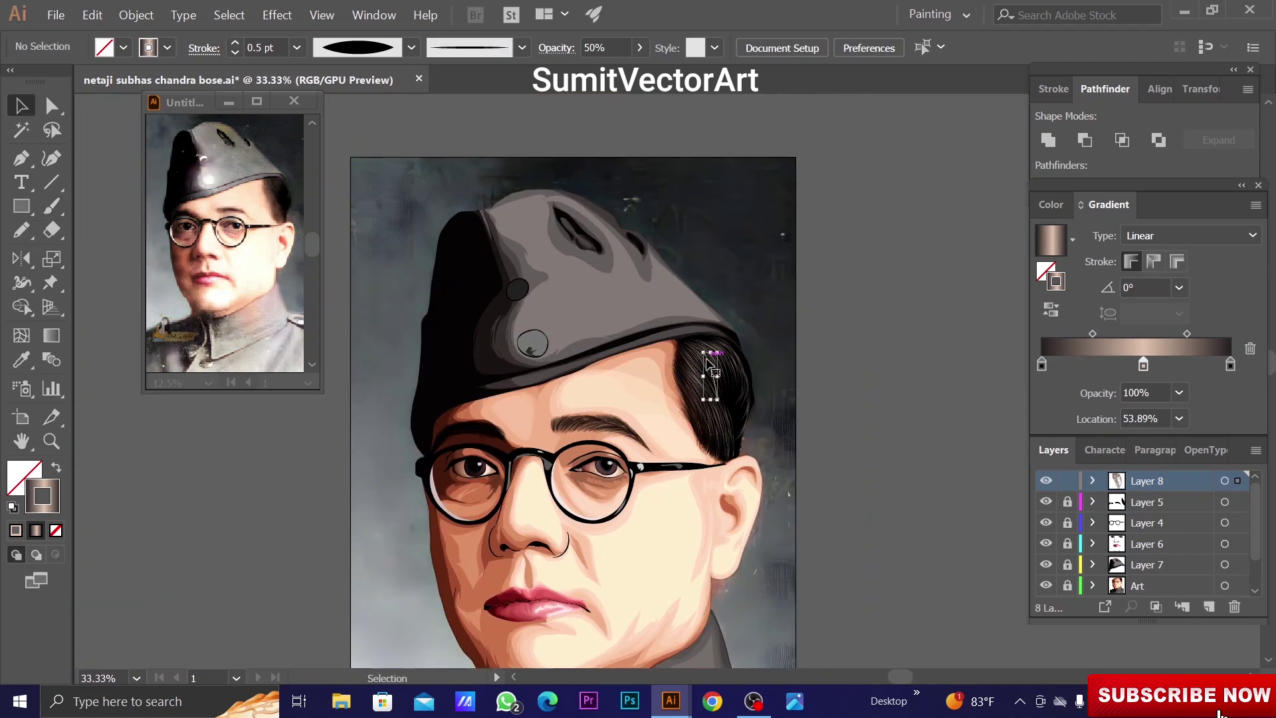
{"action": "left_click", "coordinate": [706, 356]}
{"action": "left_click", "coordinate": [1179, 287]}
{"action": "left_click", "coordinate": [1197, 398]}
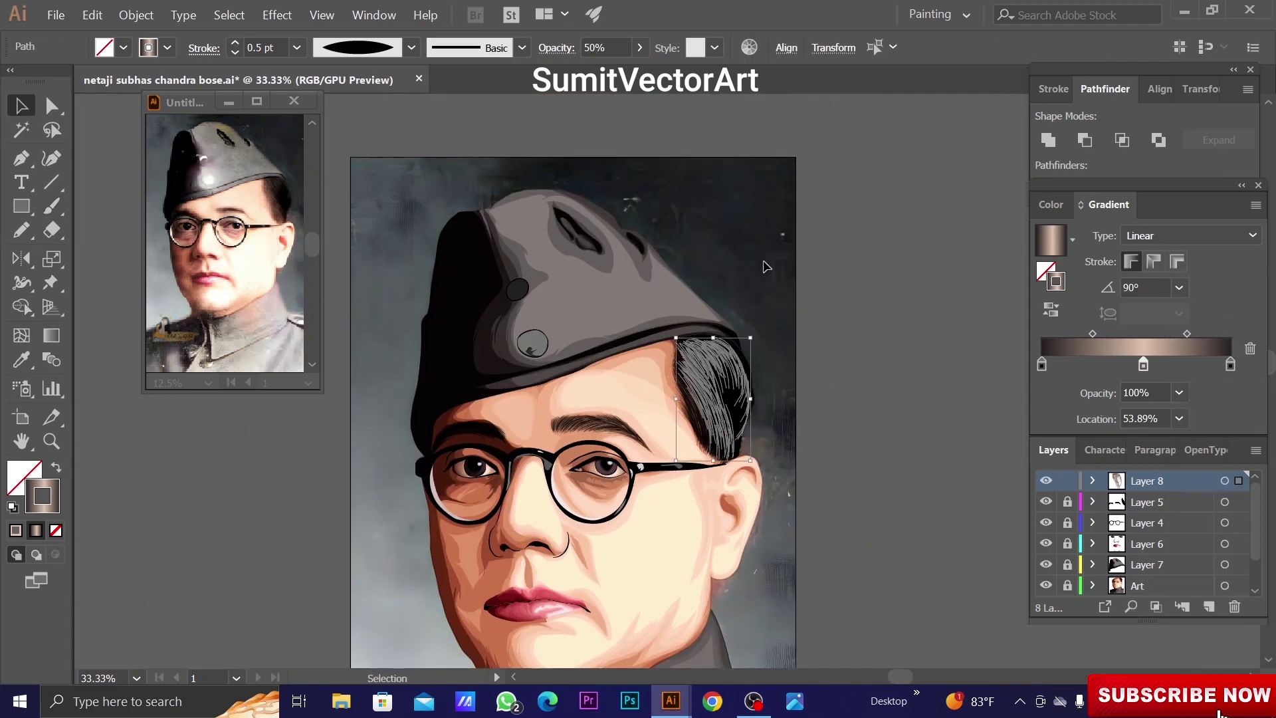
Lower the strands' opacity to 45% and lock Layer 8
{"action": "type", "text": "45"}
{"action": "key", "text": "Return"}
{"action": "key", "text": "ctrl+shift+a"}
{"action": "key", "text": "ctrl+minus"}
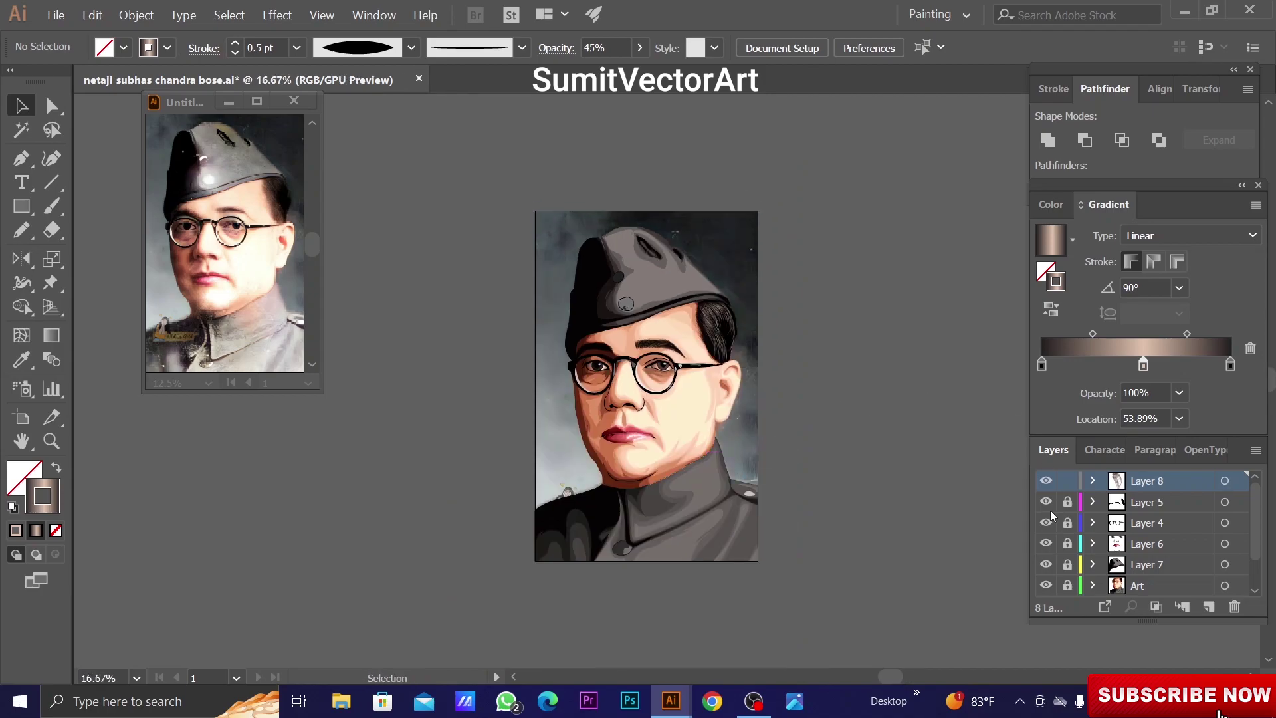
{"action": "left_click", "coordinate": [1068, 481]}
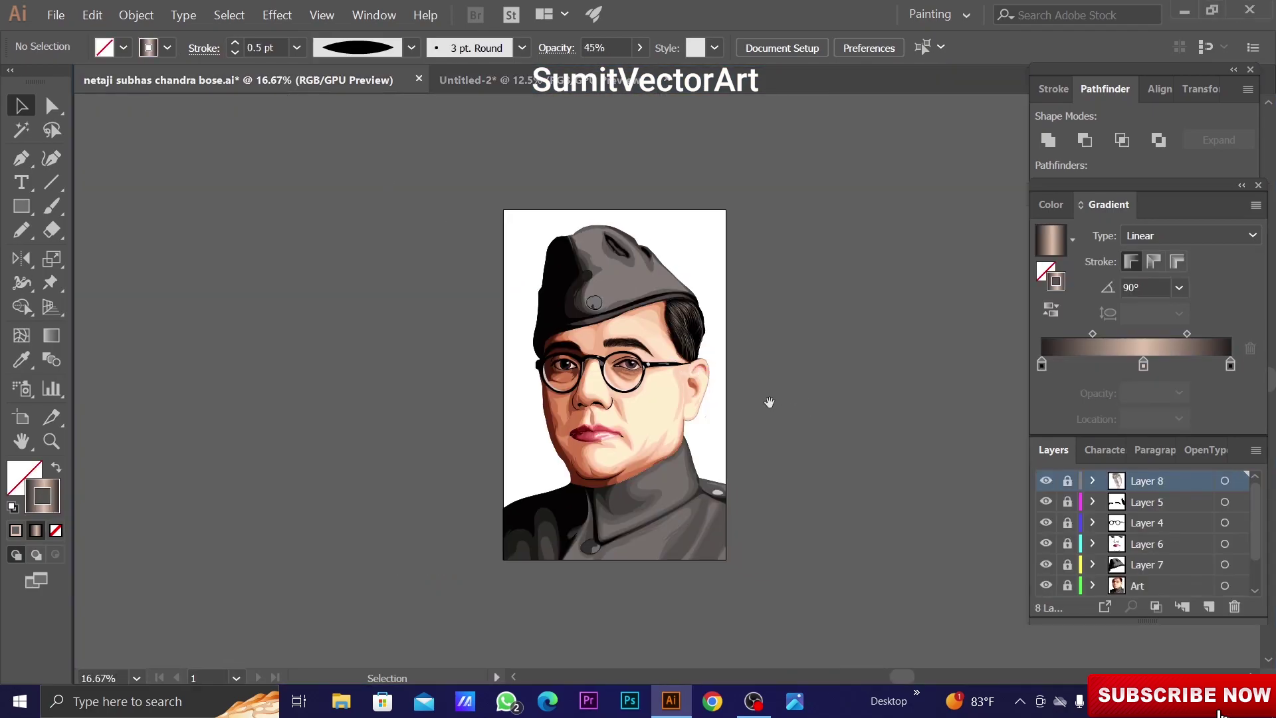
Draw a rectangle covering the whole artboard, its bottom edge aligned to the artboard
{"action": "left_click_drag", "start_coordinate": [770, 402], "coordinate": [748, 400]}
{"action": "scroll", "coordinate": [1211, 554], "scroll_direction": "down", "scroll_amount": 2}
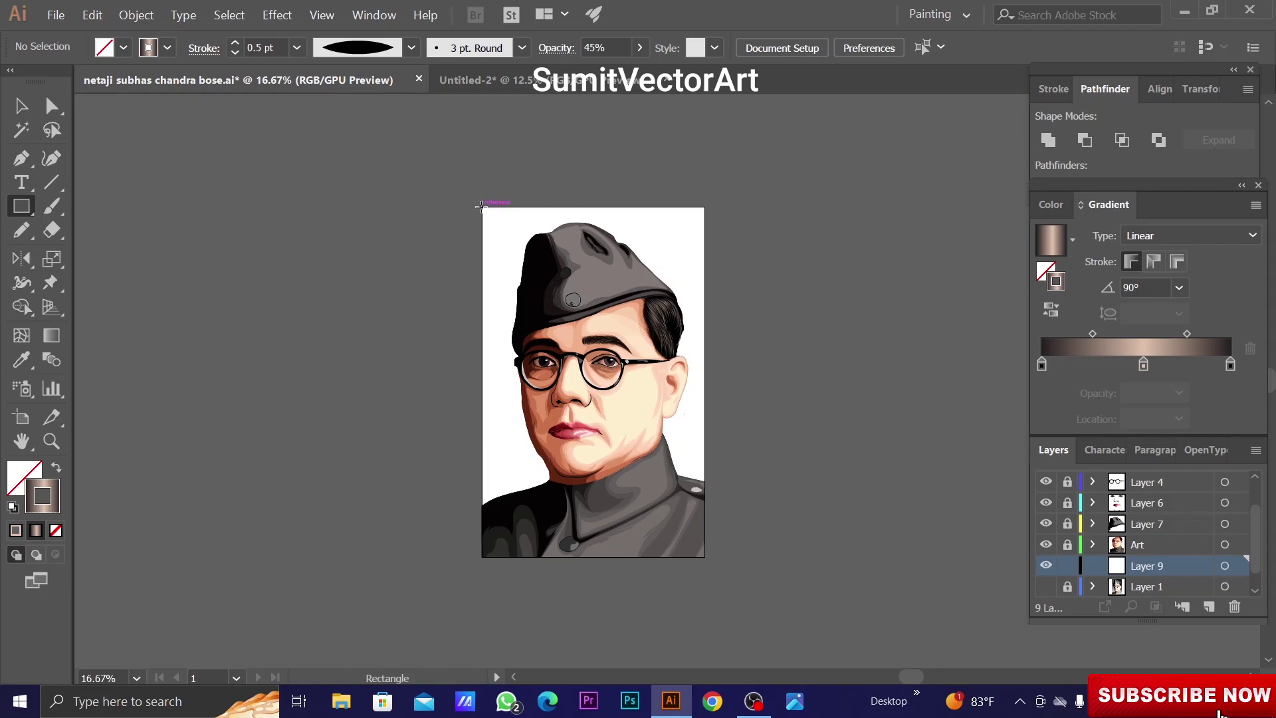
{"action": "left_click_drag", "start_coordinate": [481, 208], "coordinate": [708, 565]}
{"action": "key", "text": "v"}
{"action": "left_click_drag", "start_coordinate": [595, 567], "coordinate": [595, 563]}
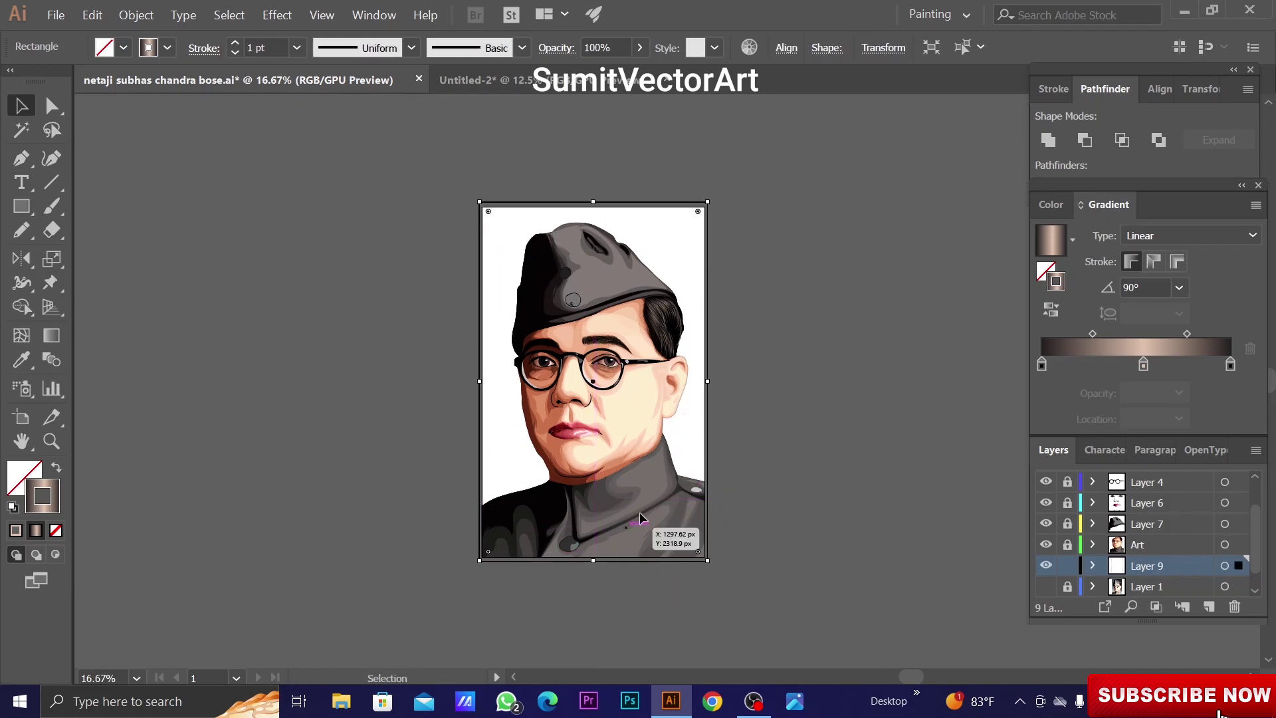
Give the rectangle a solid dark teal fill with no stroke
{"action": "key", "text": "shift+x"}
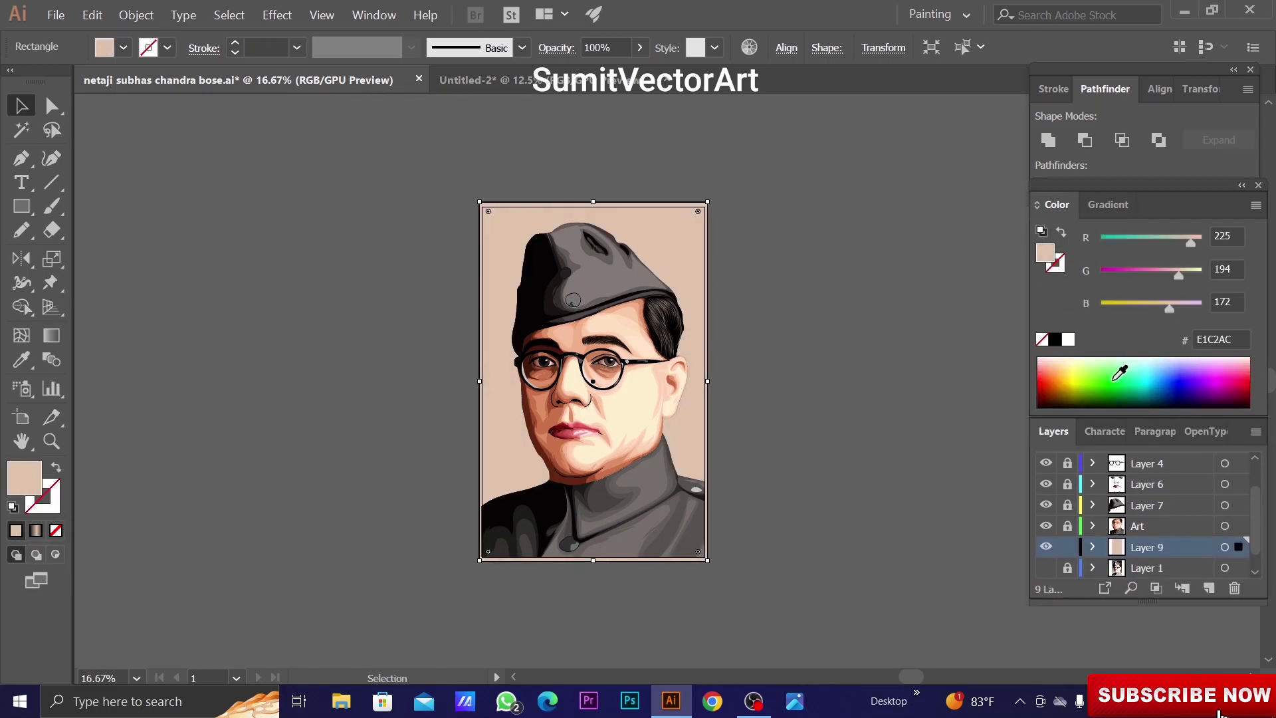
{"action": "left_click", "coordinate": [1163, 392]}
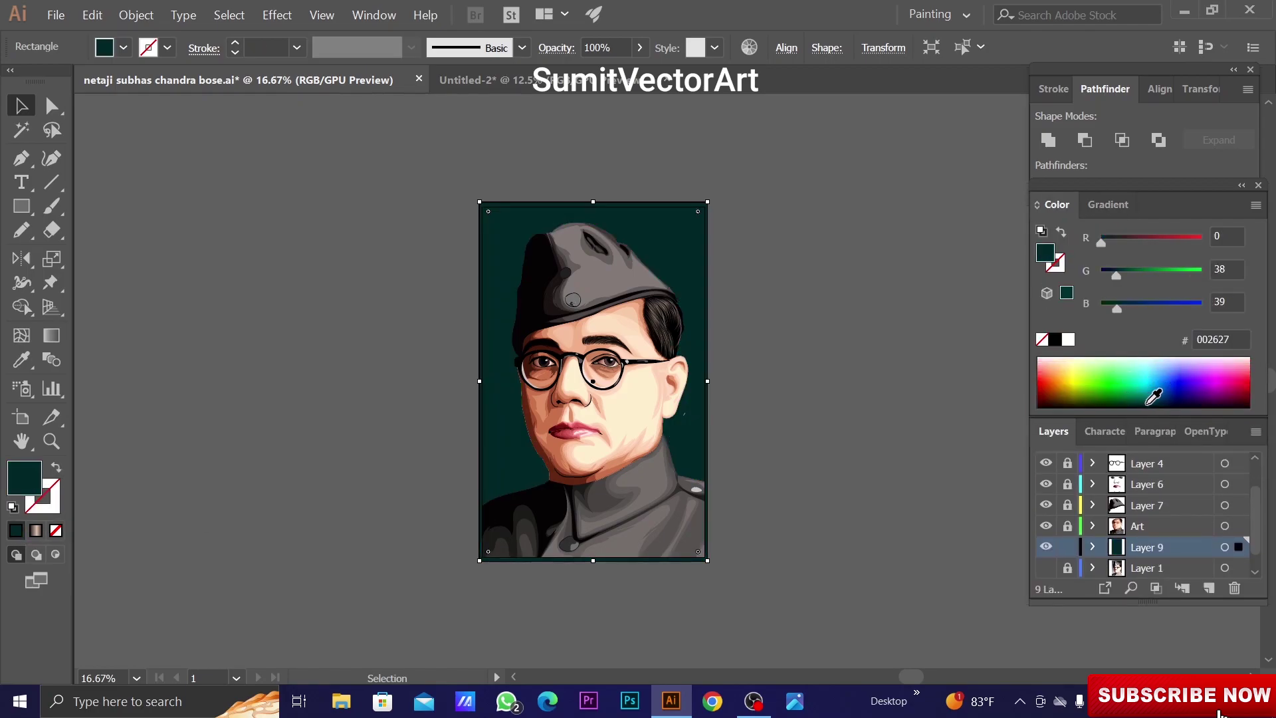
{"action": "left_click_drag", "start_coordinate": [1149, 392], "coordinate": [1153, 402]}
{"action": "left_click", "coordinate": [940, 542]}
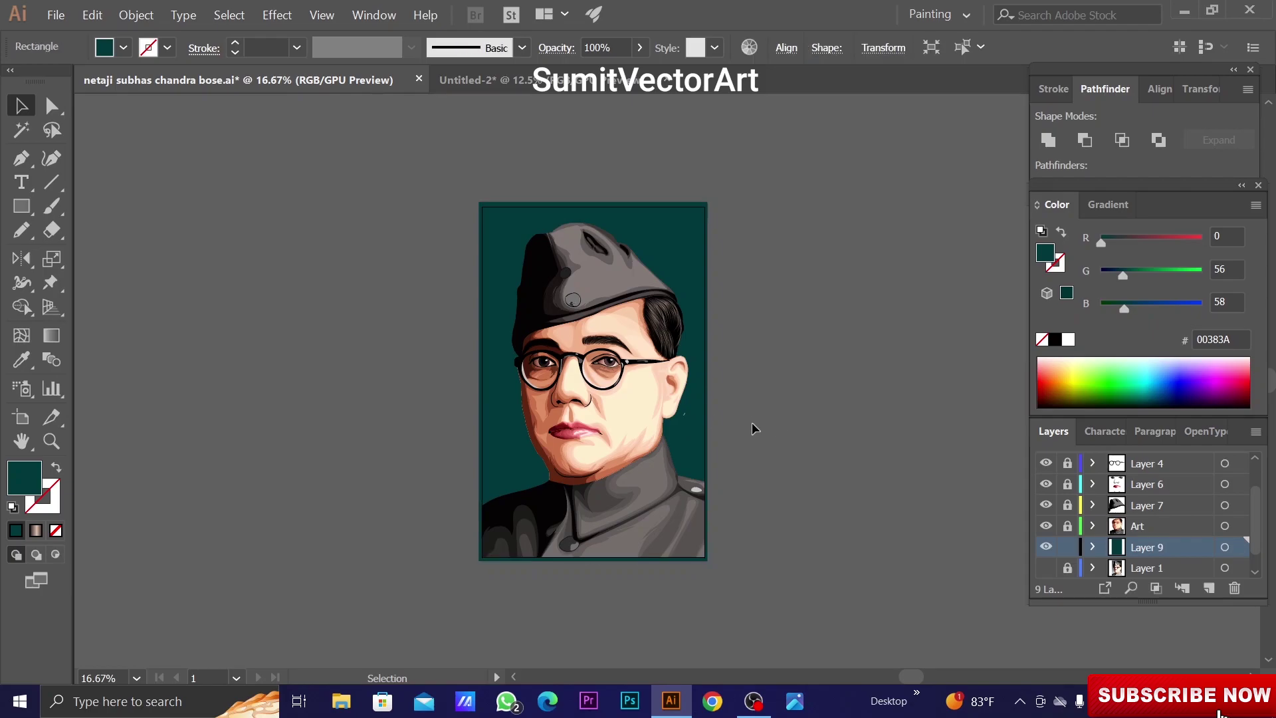
Darken the Layer 9 background rectangle further to deep blue-teal #002531
{"action": "scroll", "coordinate": [711, 432], "scroll_direction": "up", "scroll_amount": 5}
{"action": "scroll", "coordinate": [1143, 506], "scroll_direction": "up", "scroll_amount": 2}
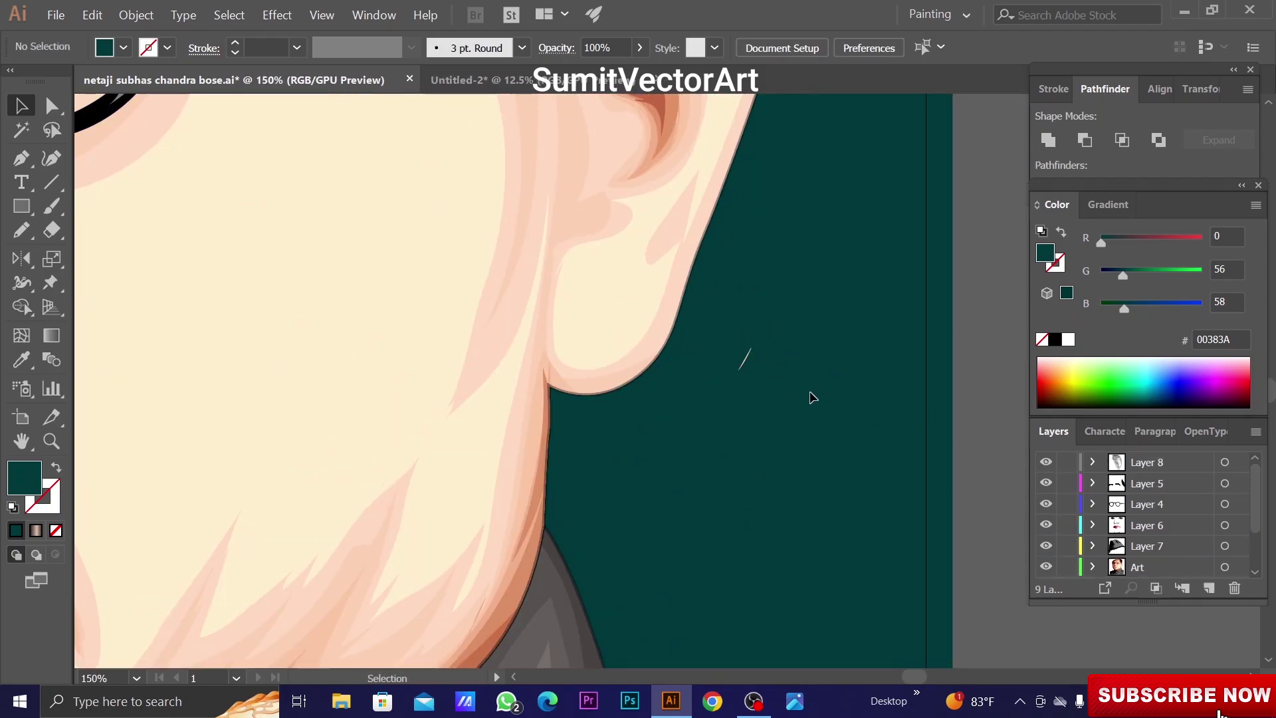
{"action": "key", "text": "shift+e"}
{"action": "scroll", "coordinate": [716, 419], "scroll_direction": "down", "scroll_amount": 2}
{"action": "scroll", "coordinate": [716, 413], "scroll_direction": "down", "scroll_amount": 3}
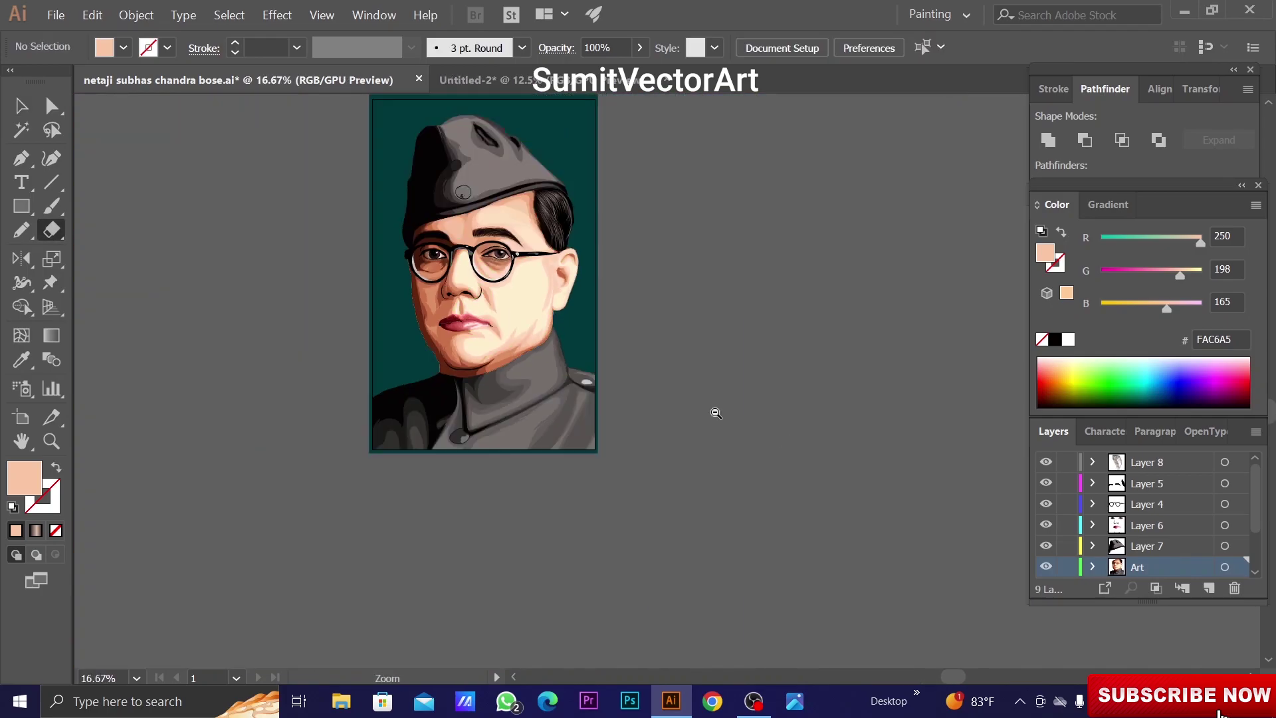
{"action": "scroll", "coordinate": [716, 413], "scroll_direction": "down", "scroll_amount": 1}
{"action": "key", "text": "v"}
{"action": "scroll", "coordinate": [1068, 520], "scroll_direction": "down", "scroll_amount": 3}
{"action": "left_click", "coordinate": [1068, 526]}
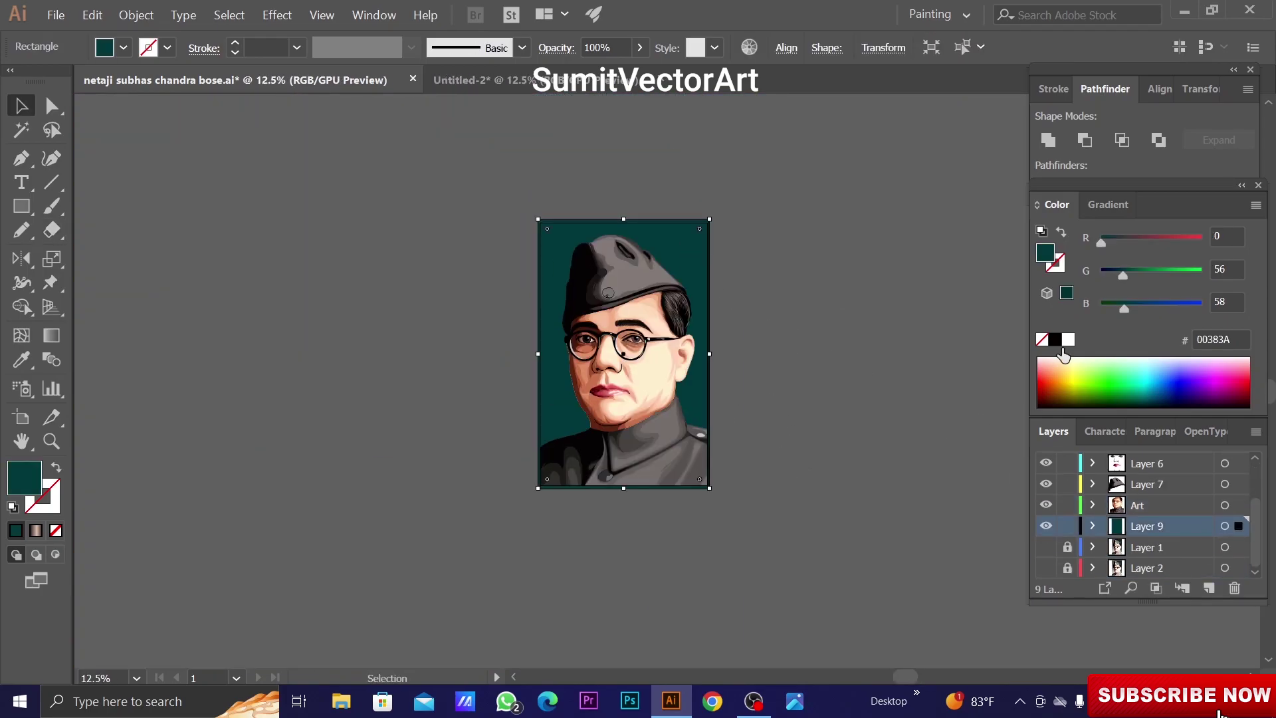
{"action": "left_click_drag", "start_coordinate": [1159, 397], "coordinate": [1155, 396]}
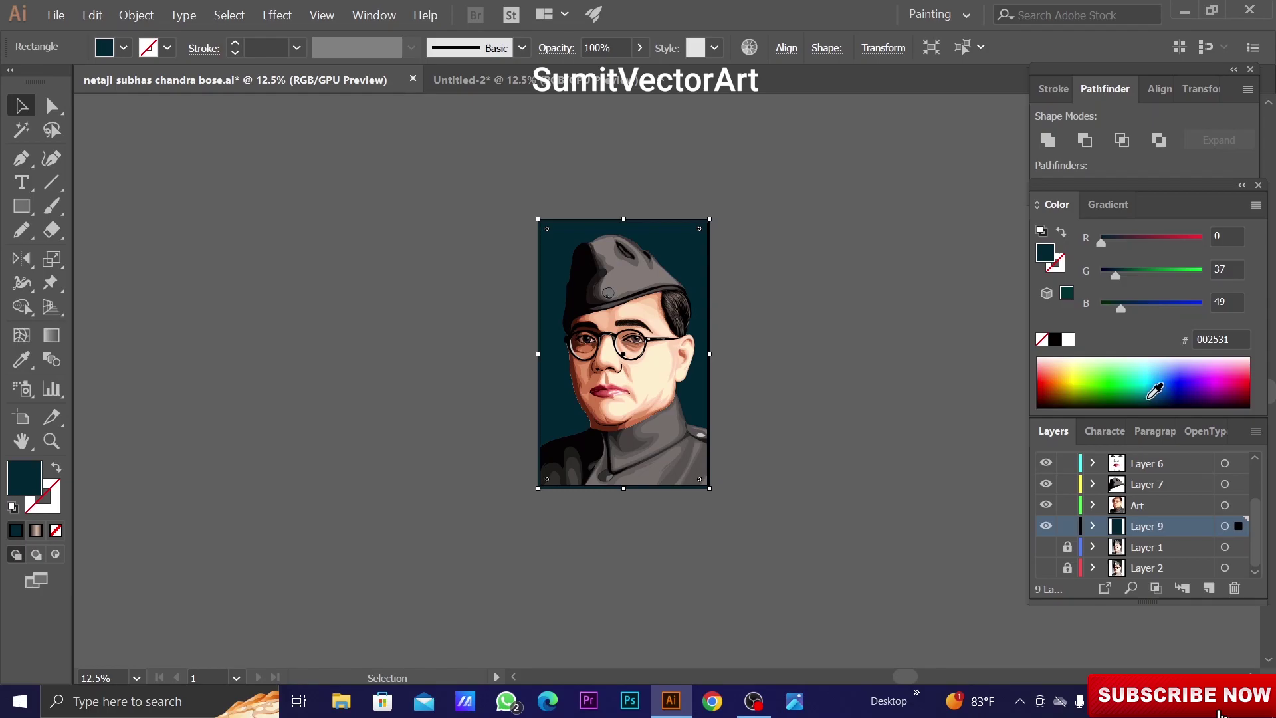